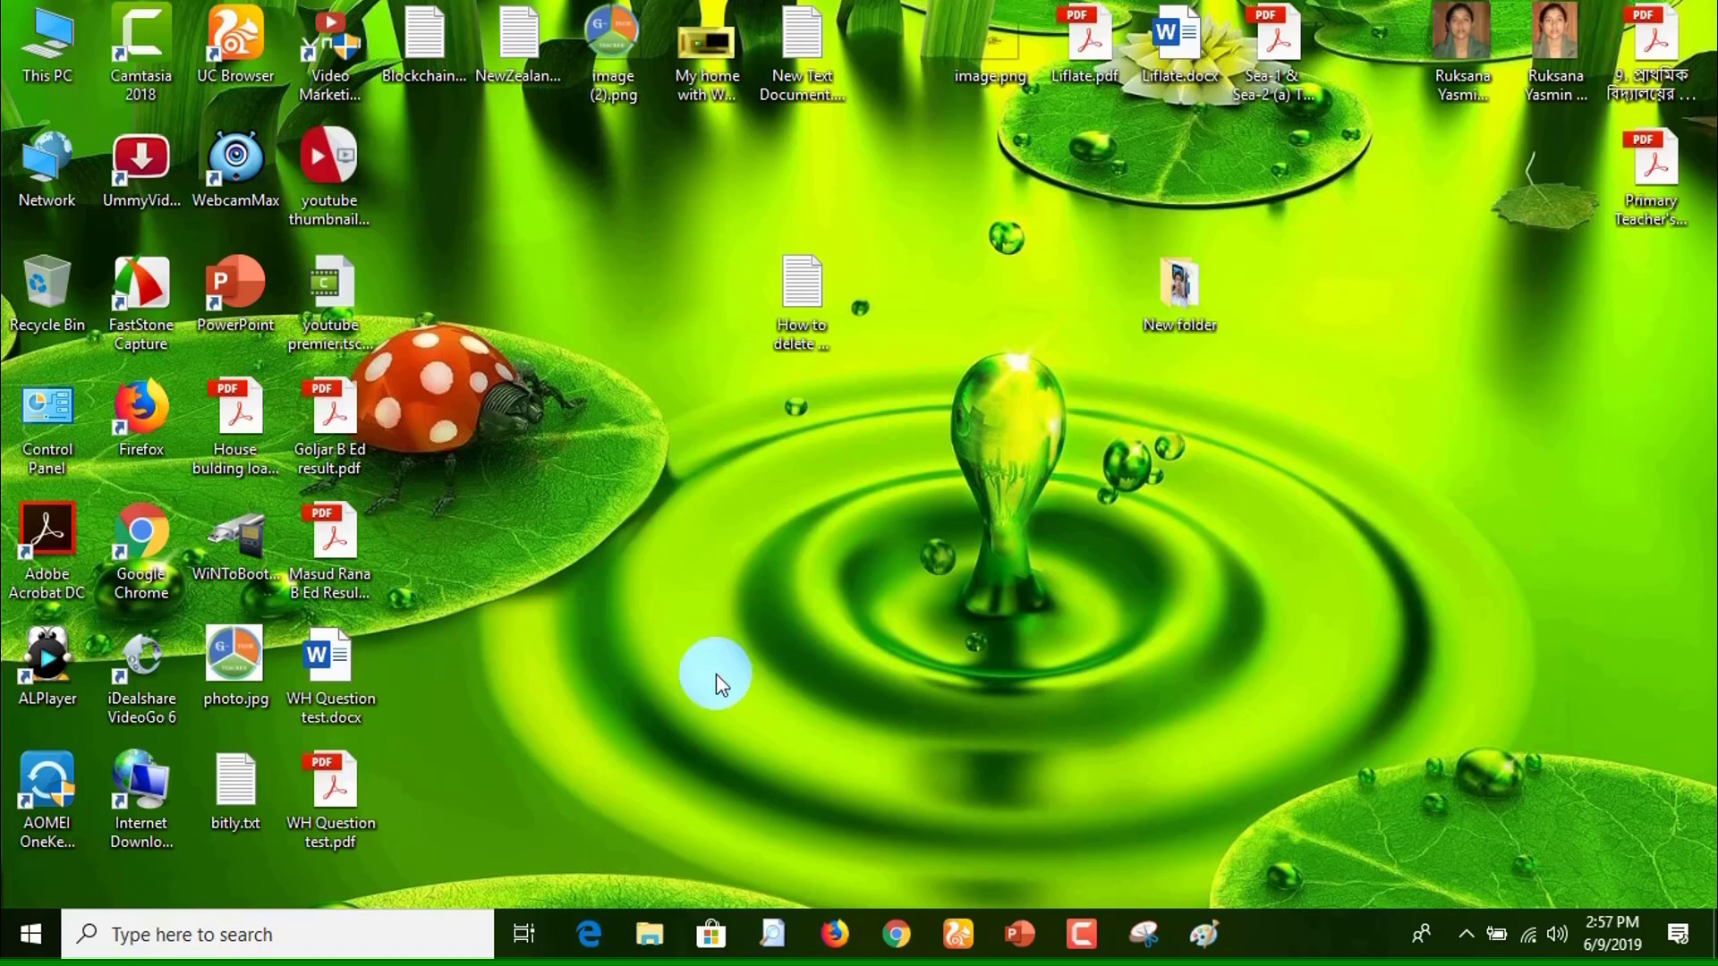
Launch Camtasia 2018 from the TechSmith program group and start a new recording from its welcome window
click(29, 939)
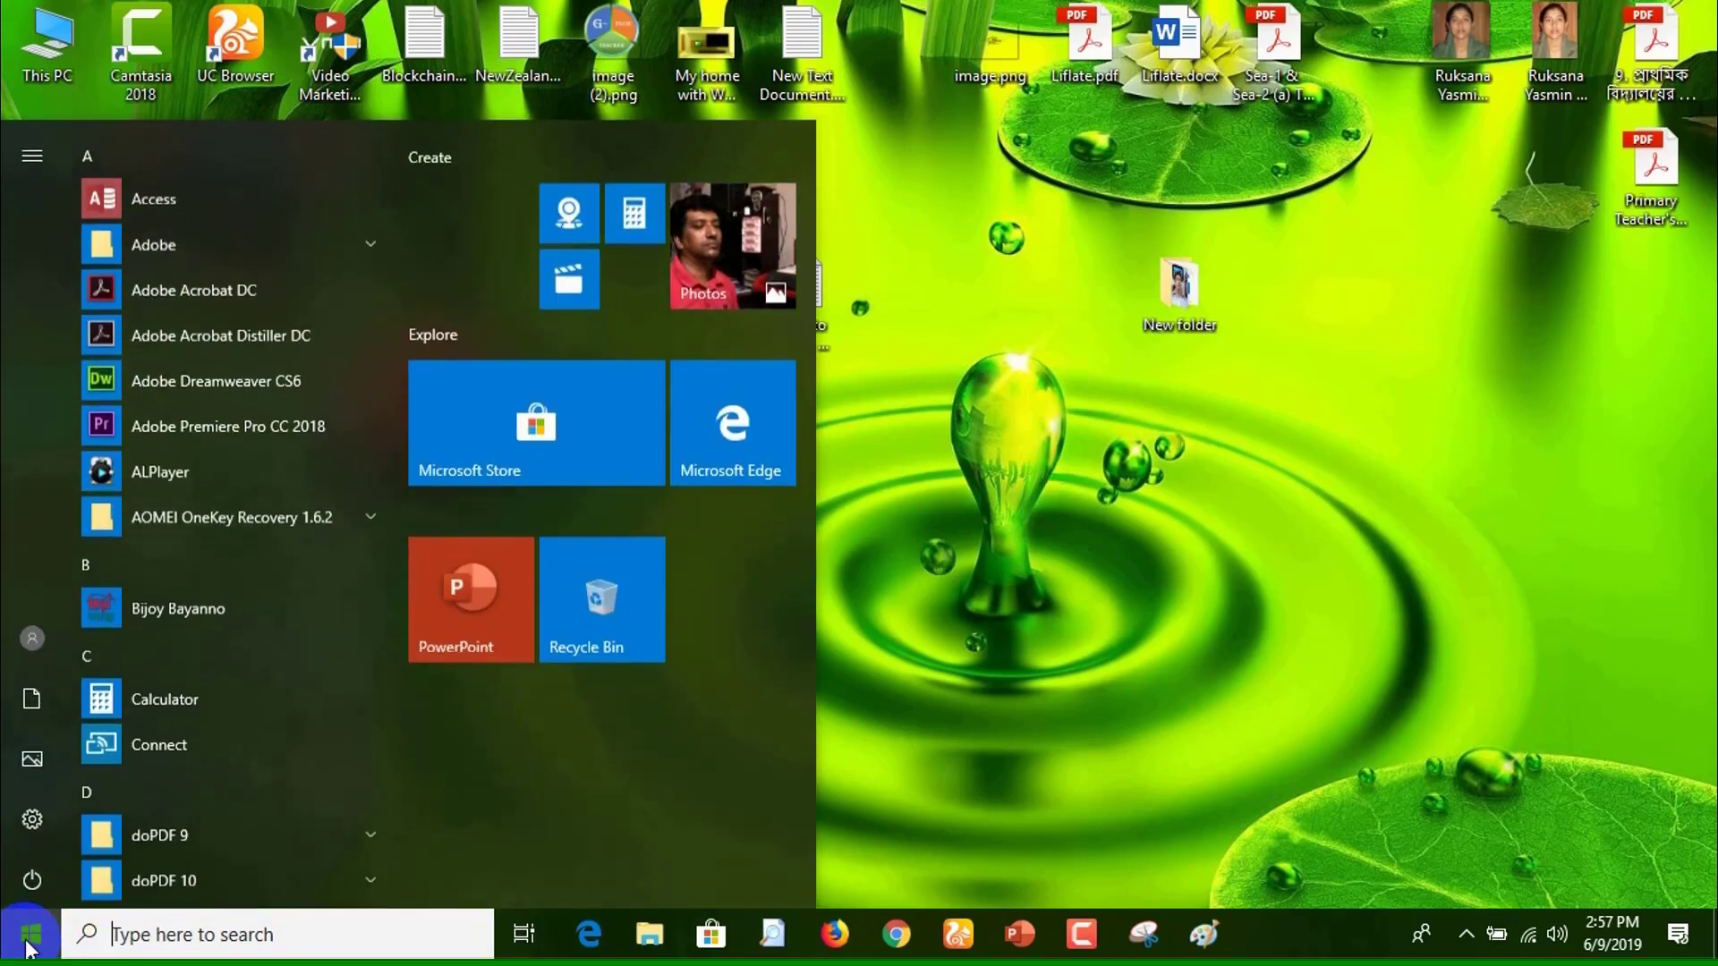
scroll(195, 463, down, 3)
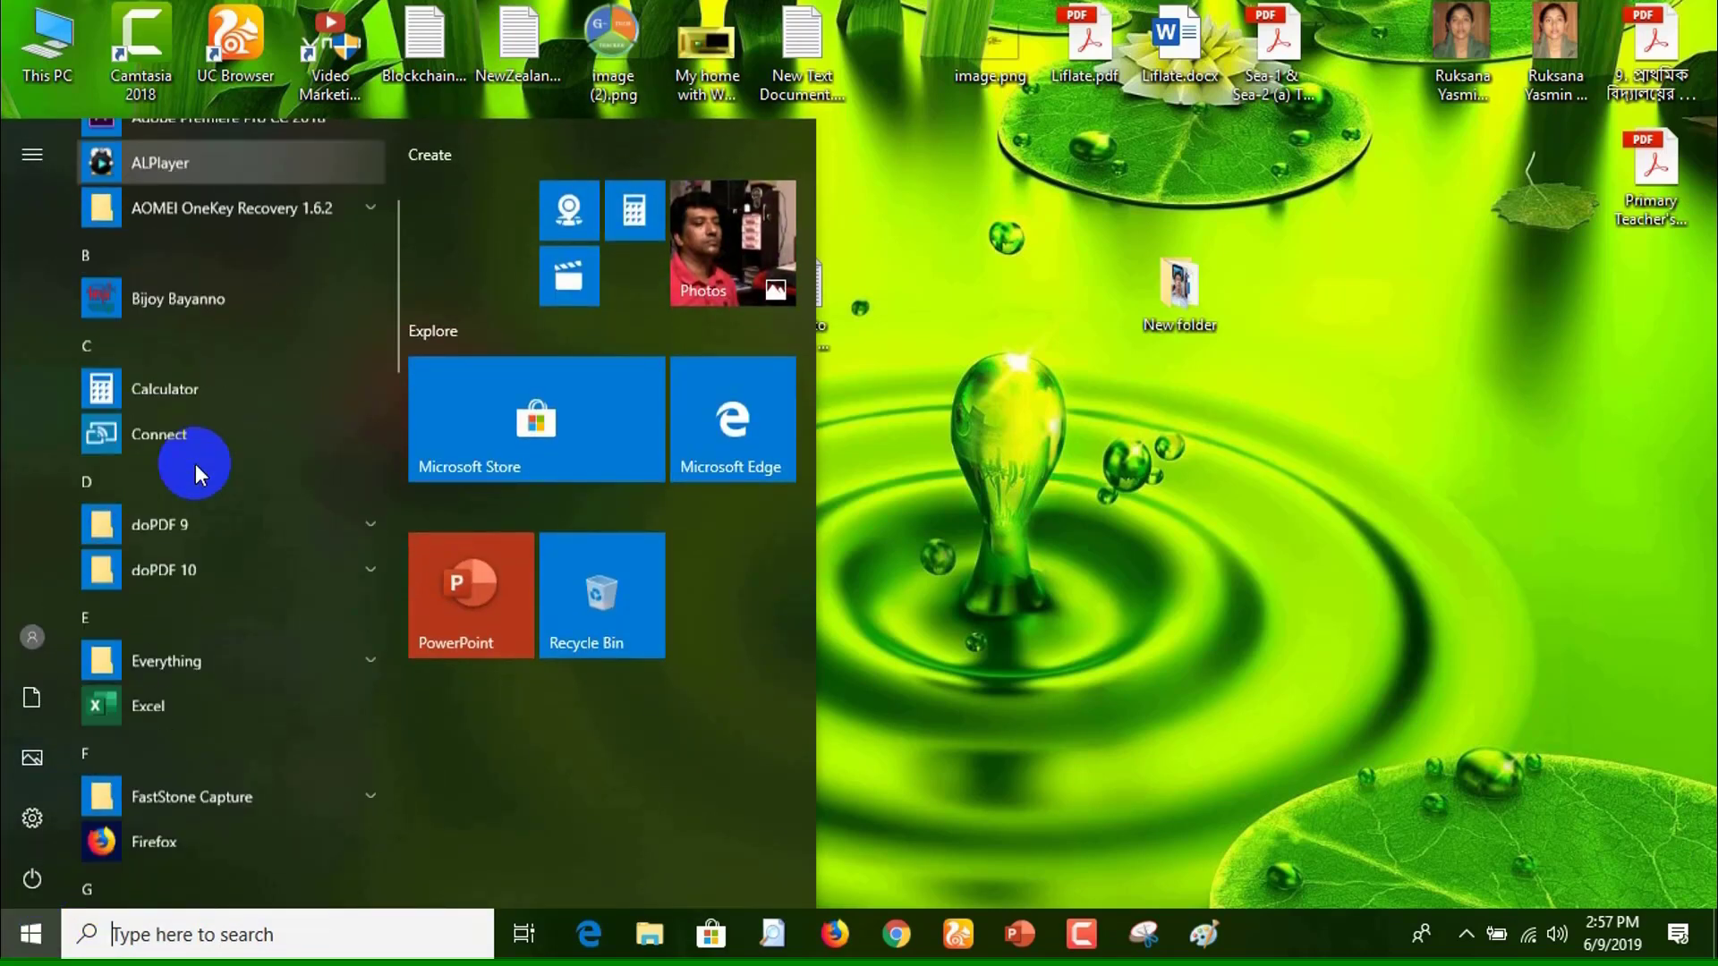
scroll(195, 463, down, 9)
scroll(206, 535, up, 3)
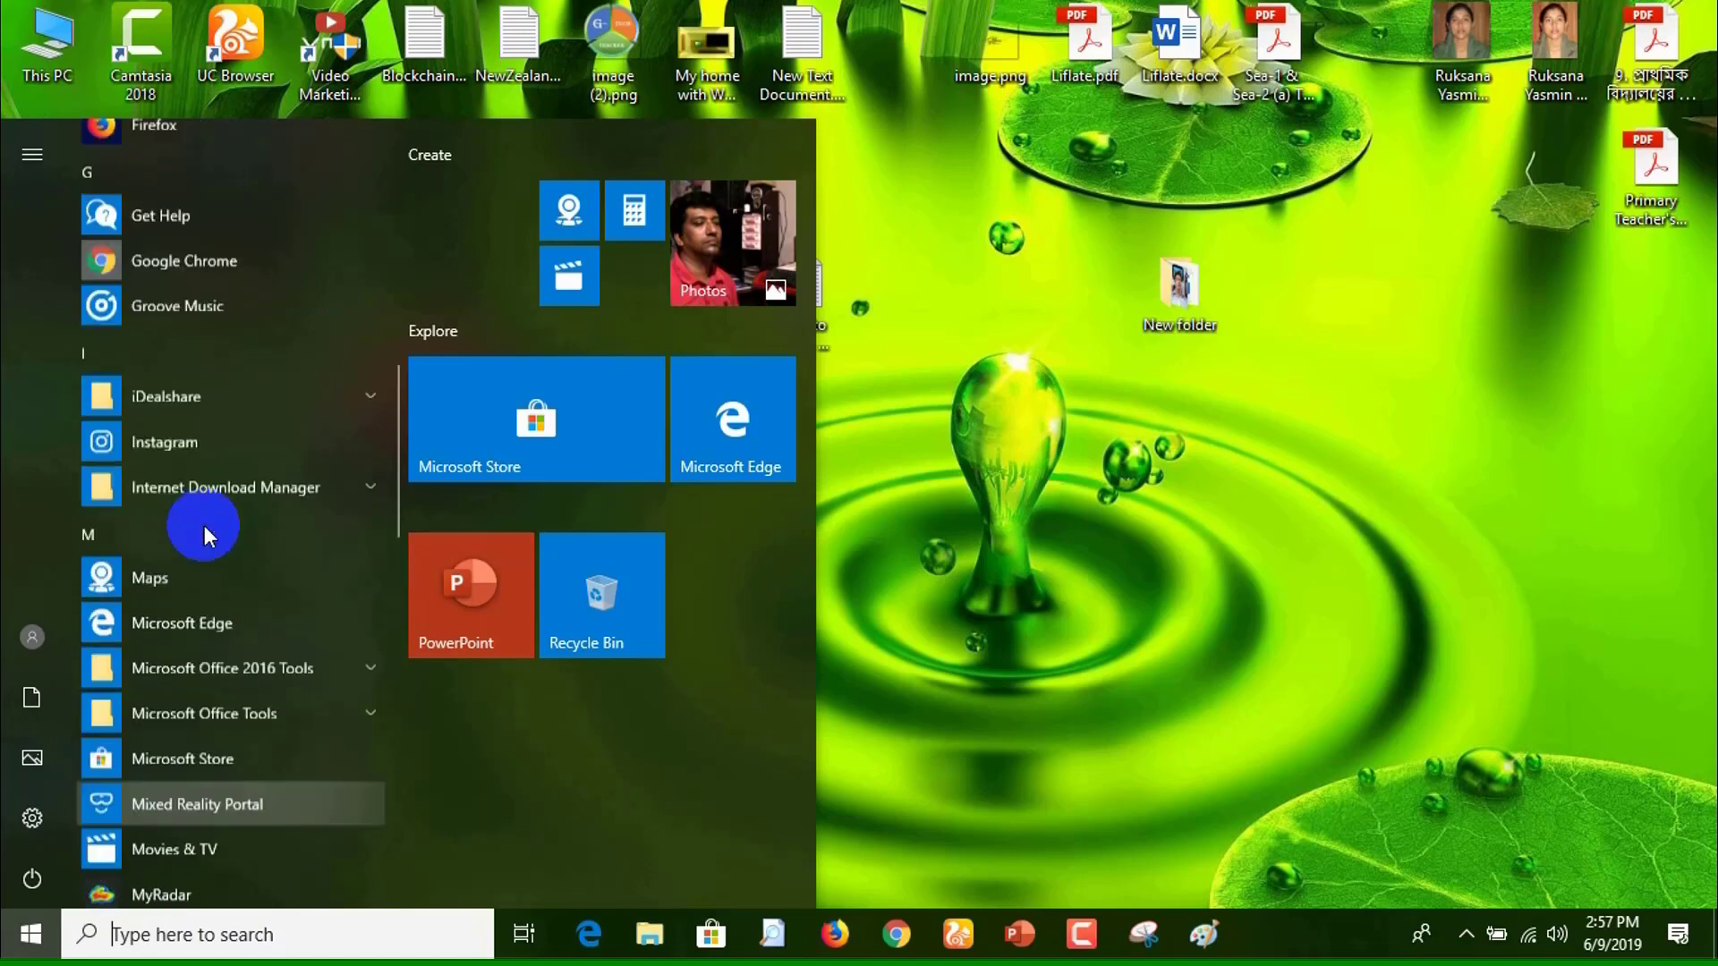
scroll(206, 535, down, 12)
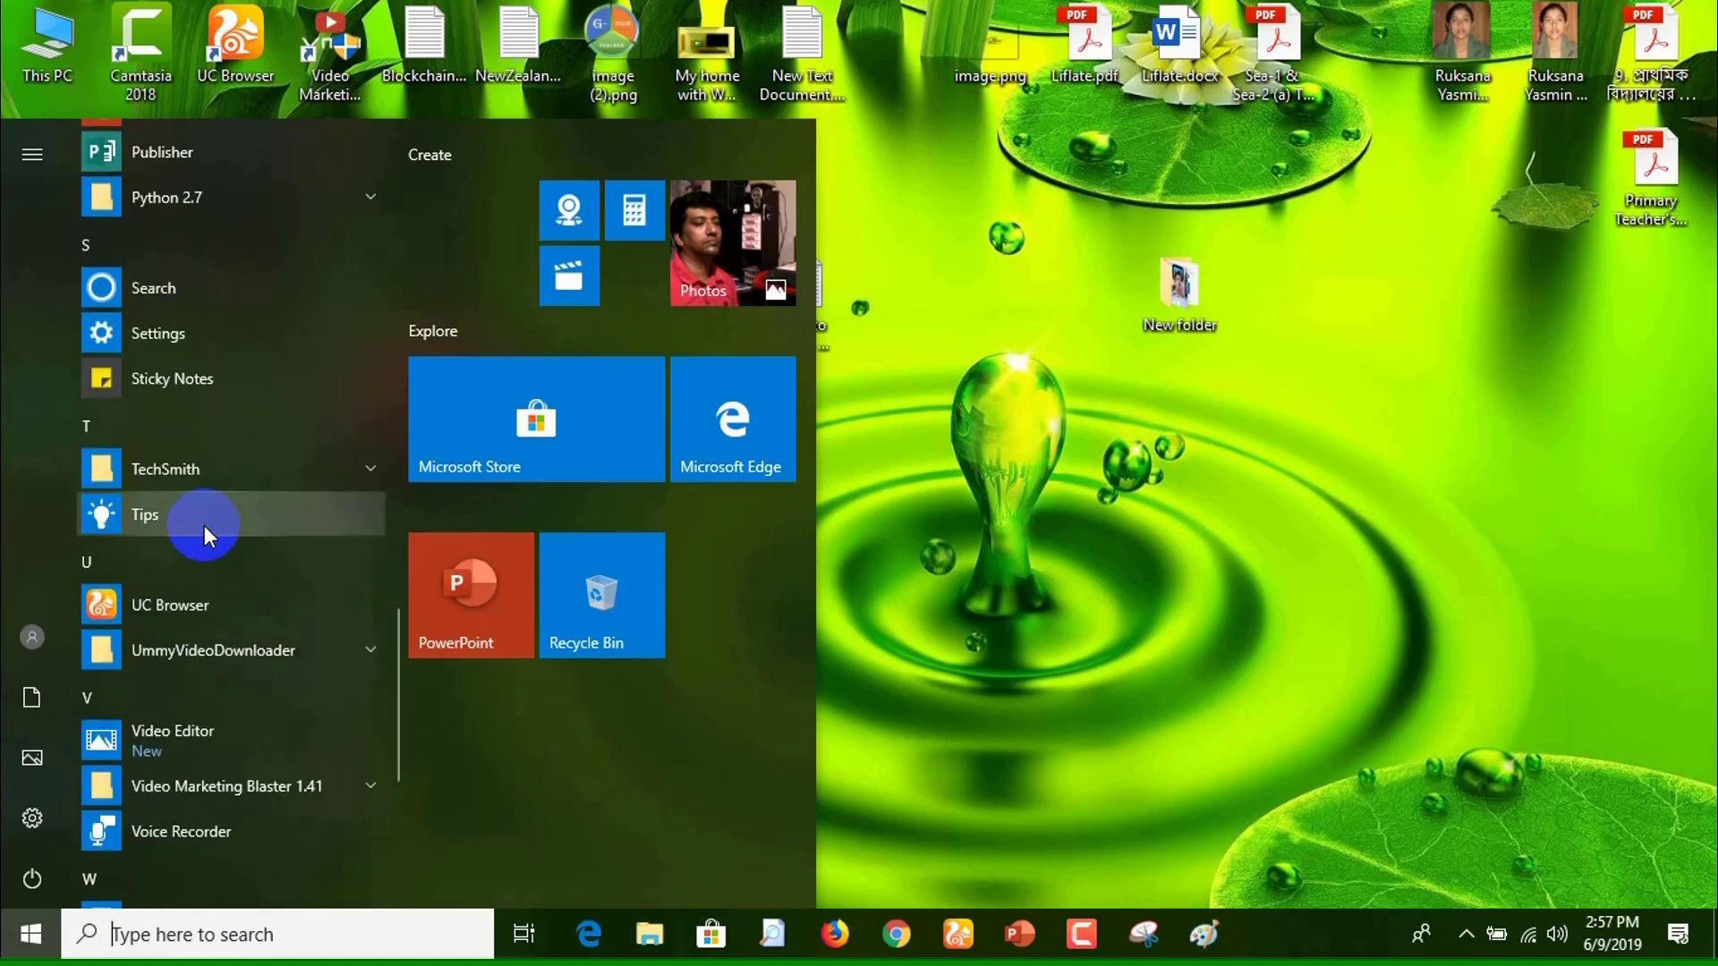
click(329, 474)
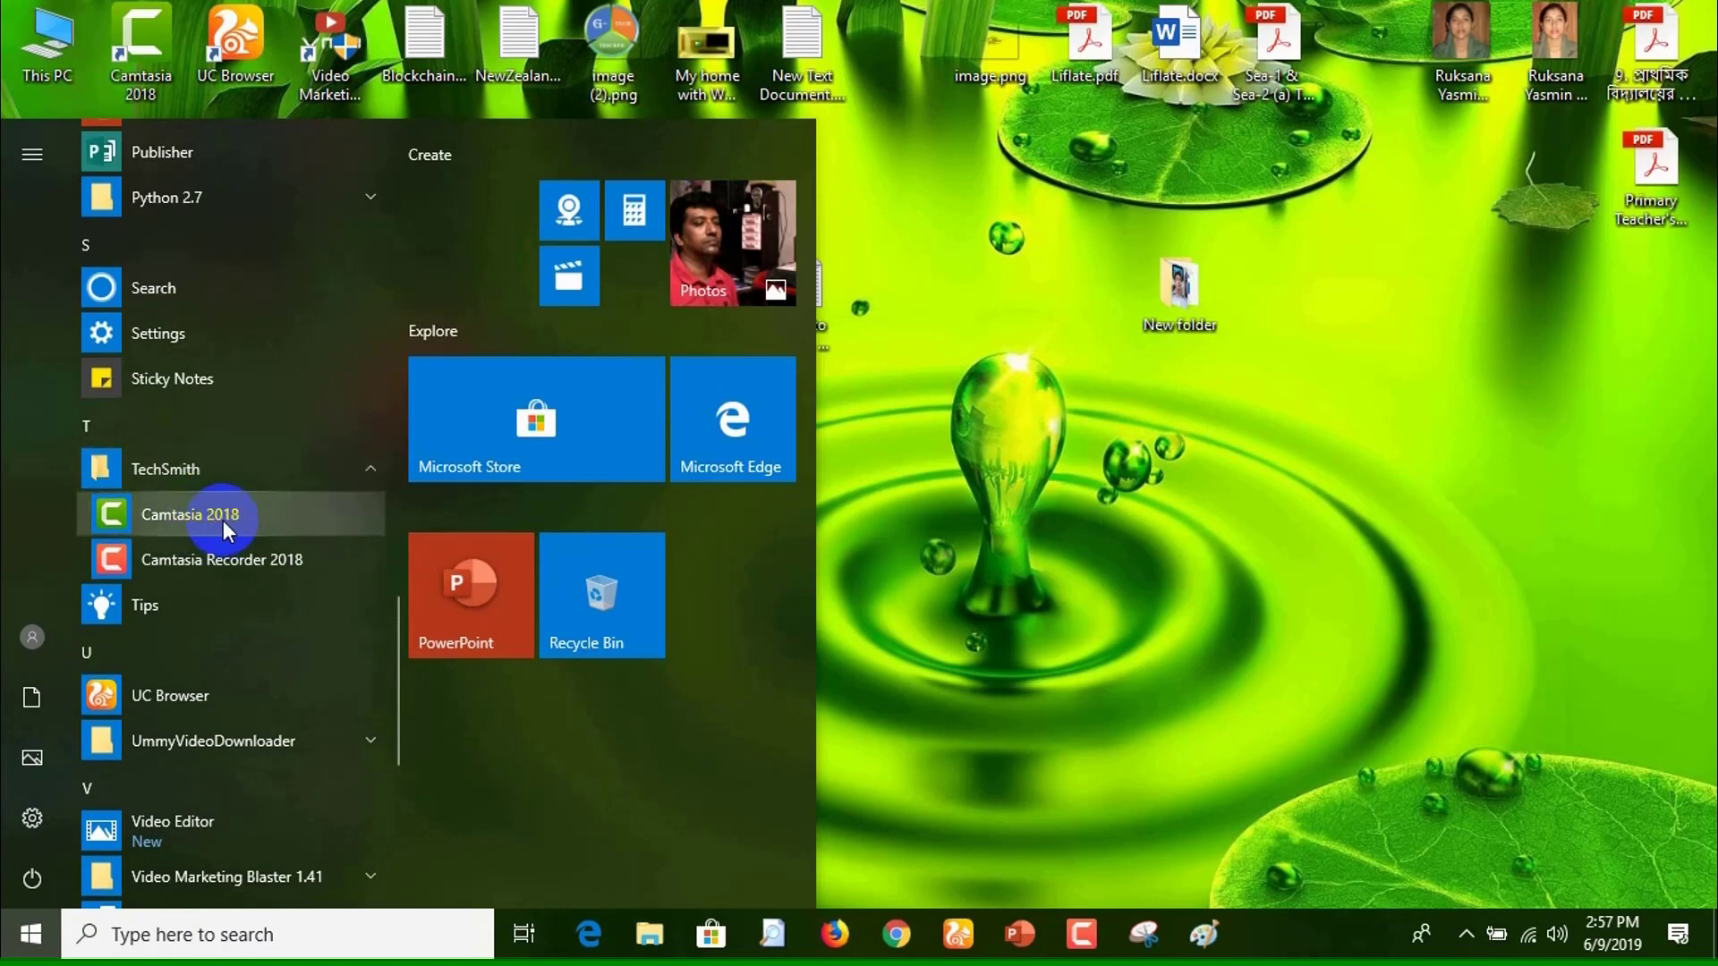
click(223, 517)
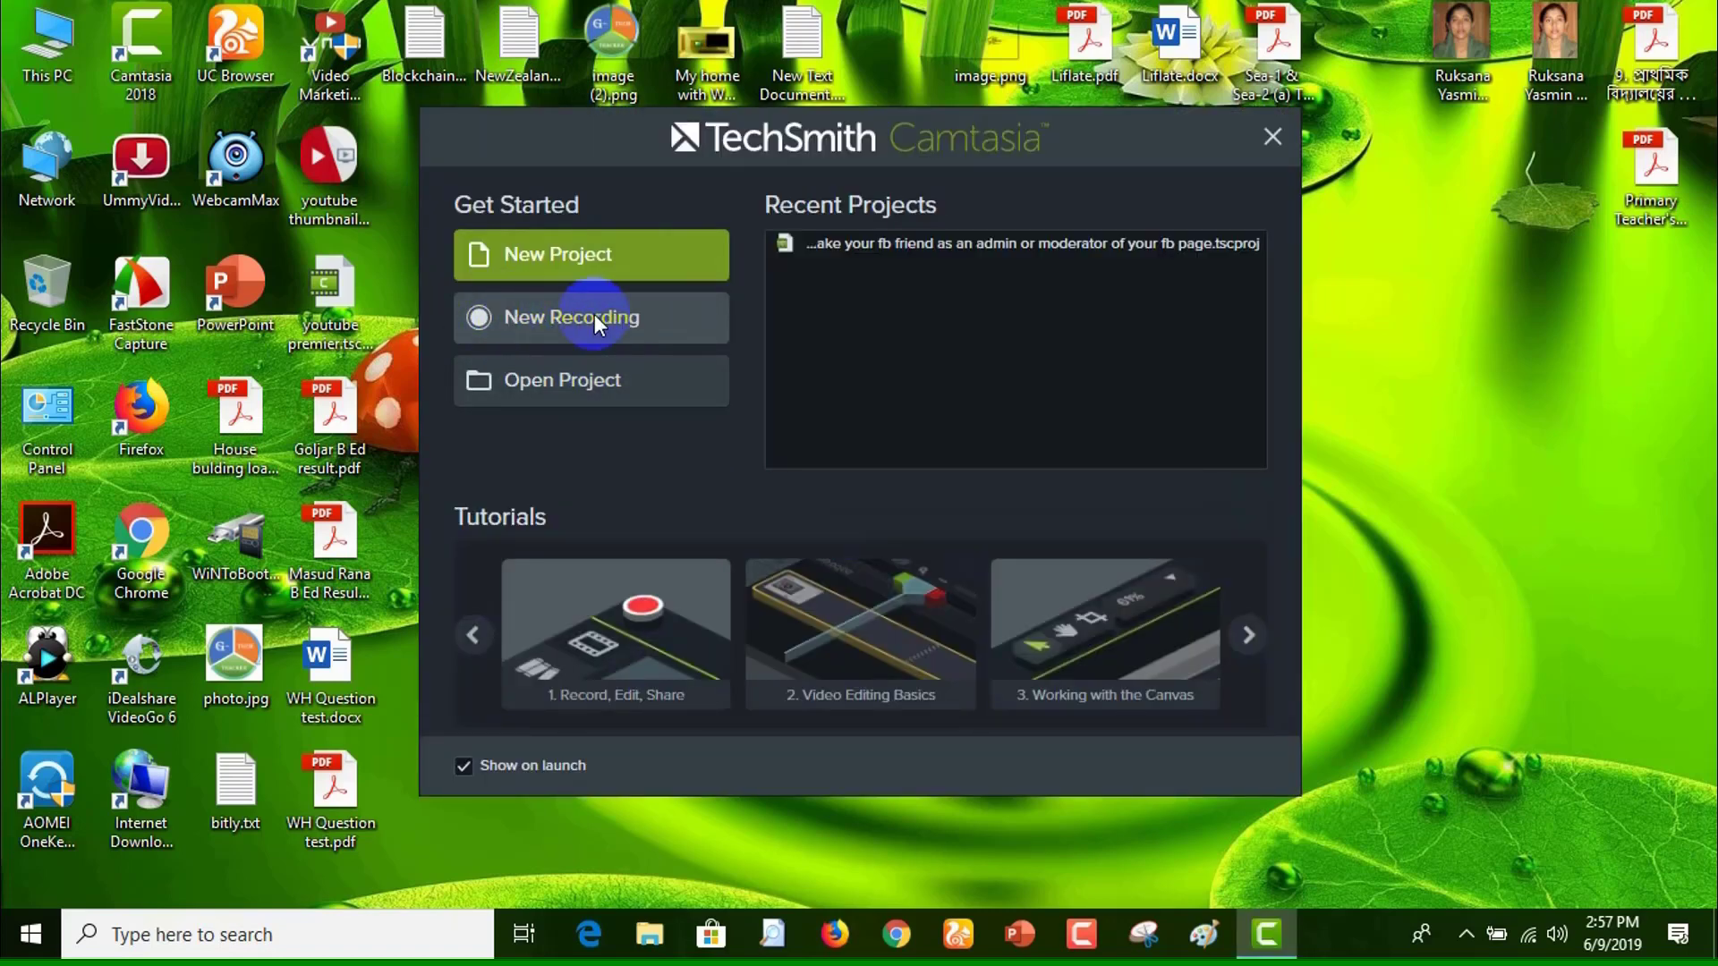
click(530, 318)
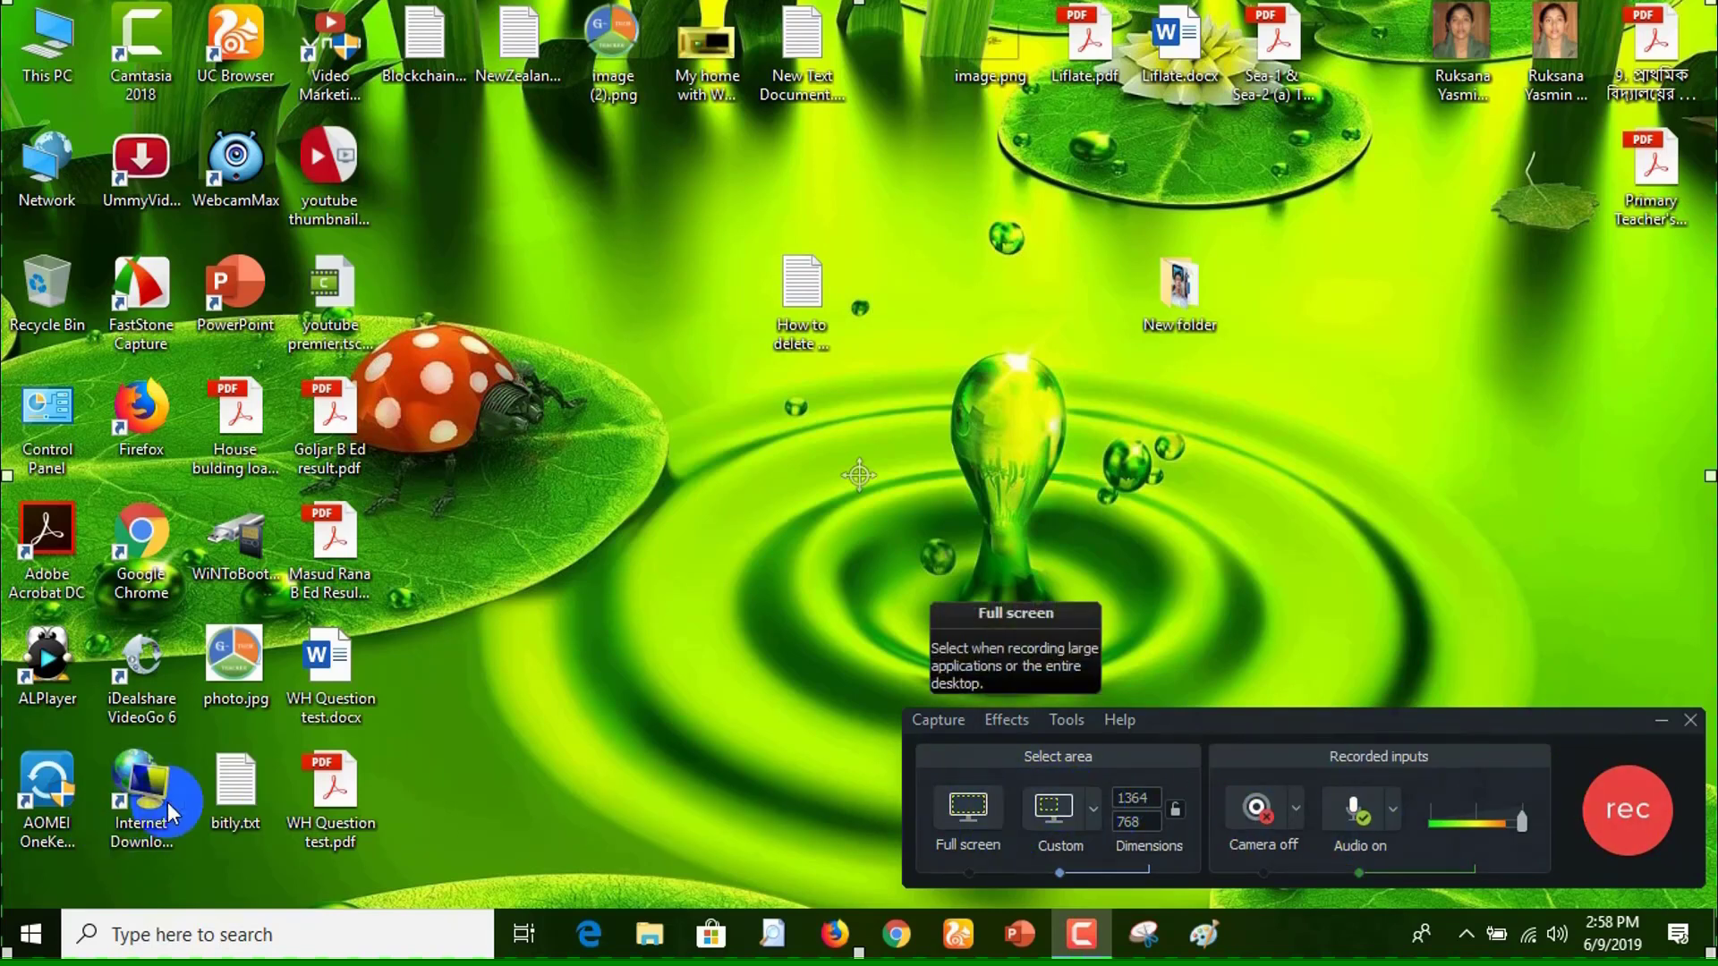
Locate Camtasia Recorder 2018 in the TechSmith group of the installed programs, without launching it
click(34, 936)
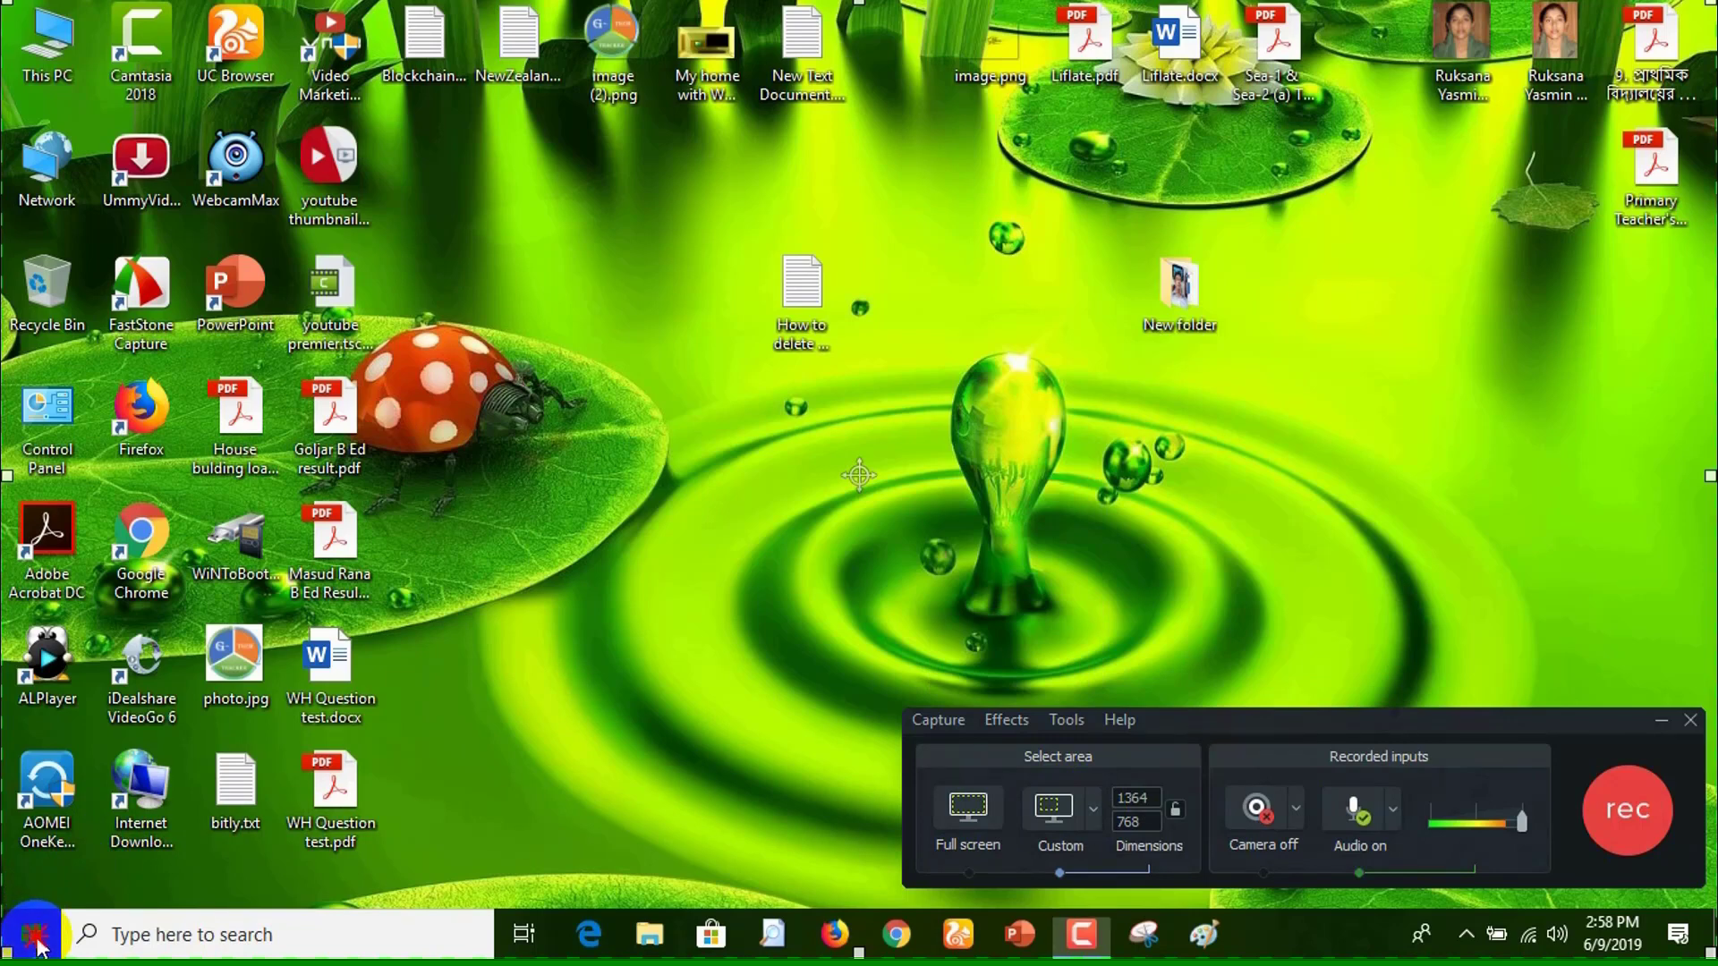
scroll(216, 553, down, 10)
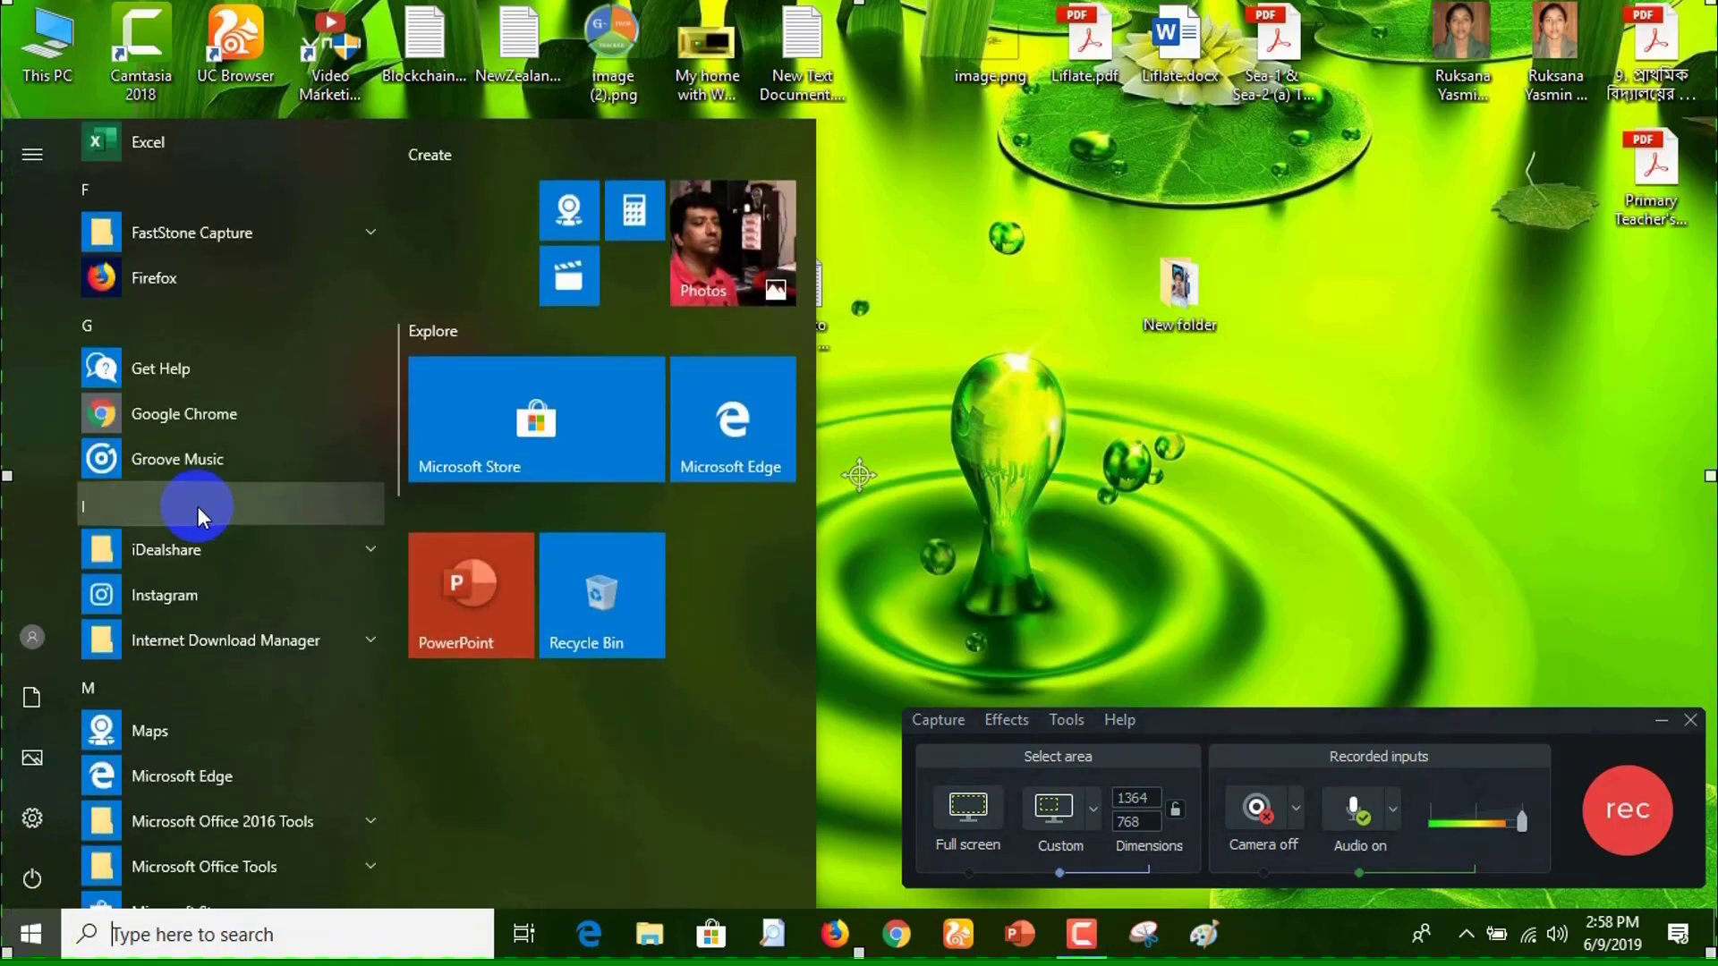
scroll(211, 562, down, 3)
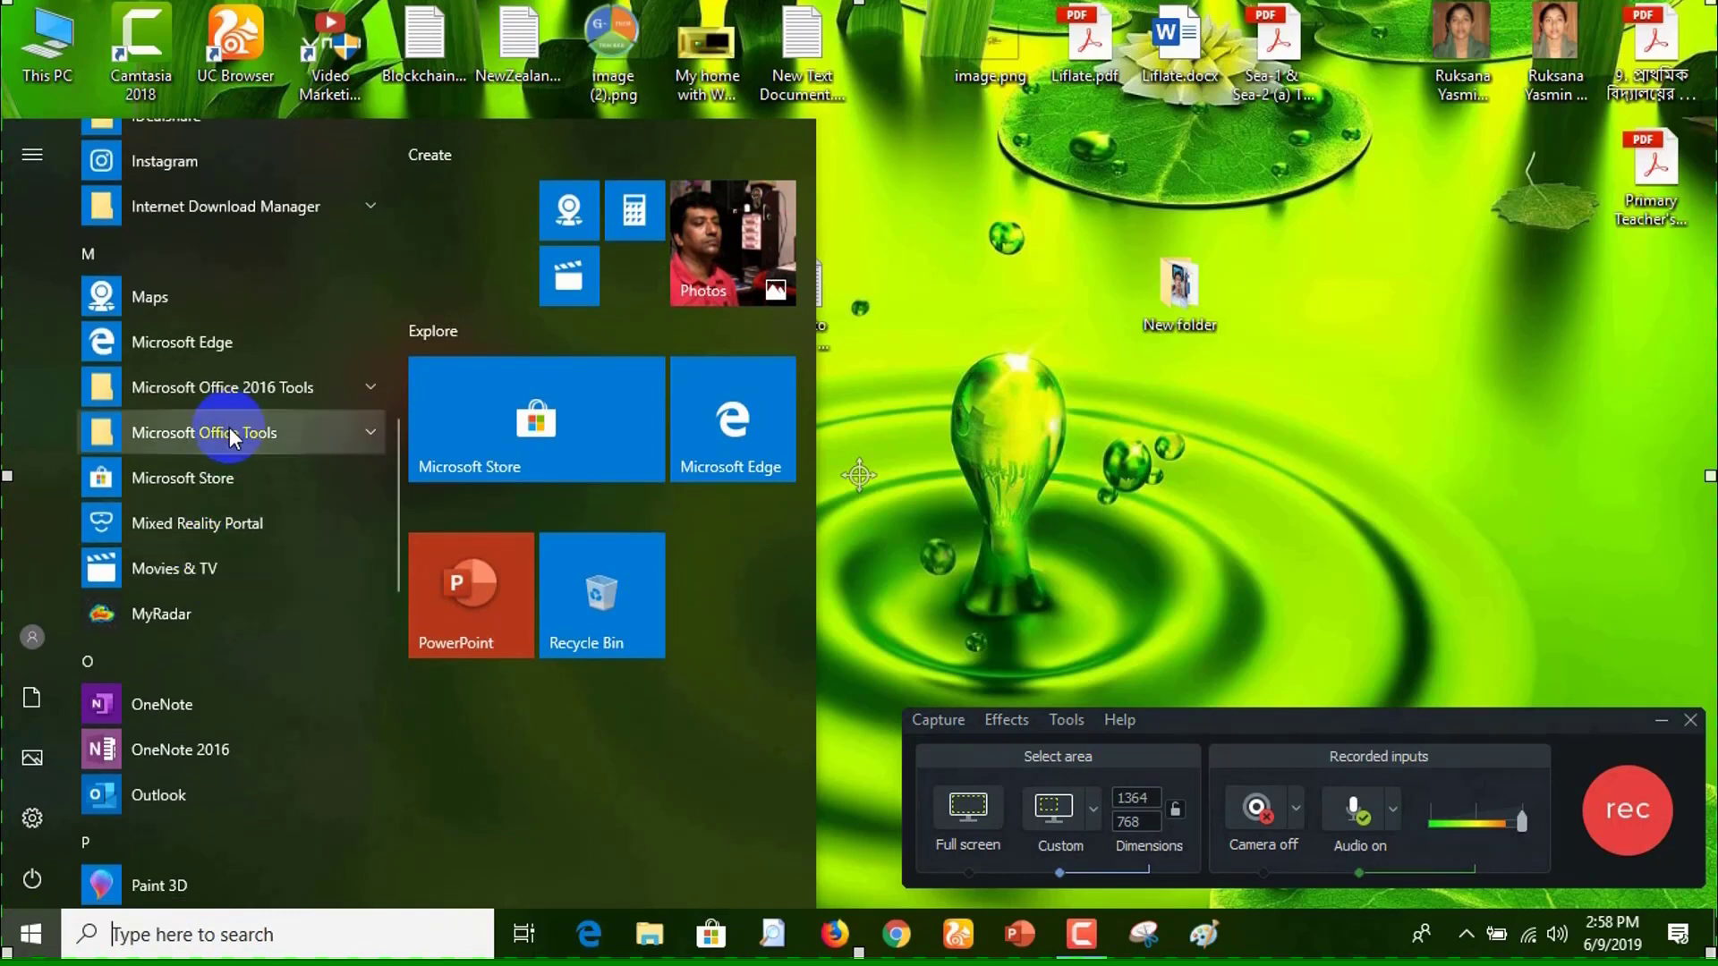
scroll(229, 448, down, 5)
scroll(222, 469, down, 5)
click(277, 463)
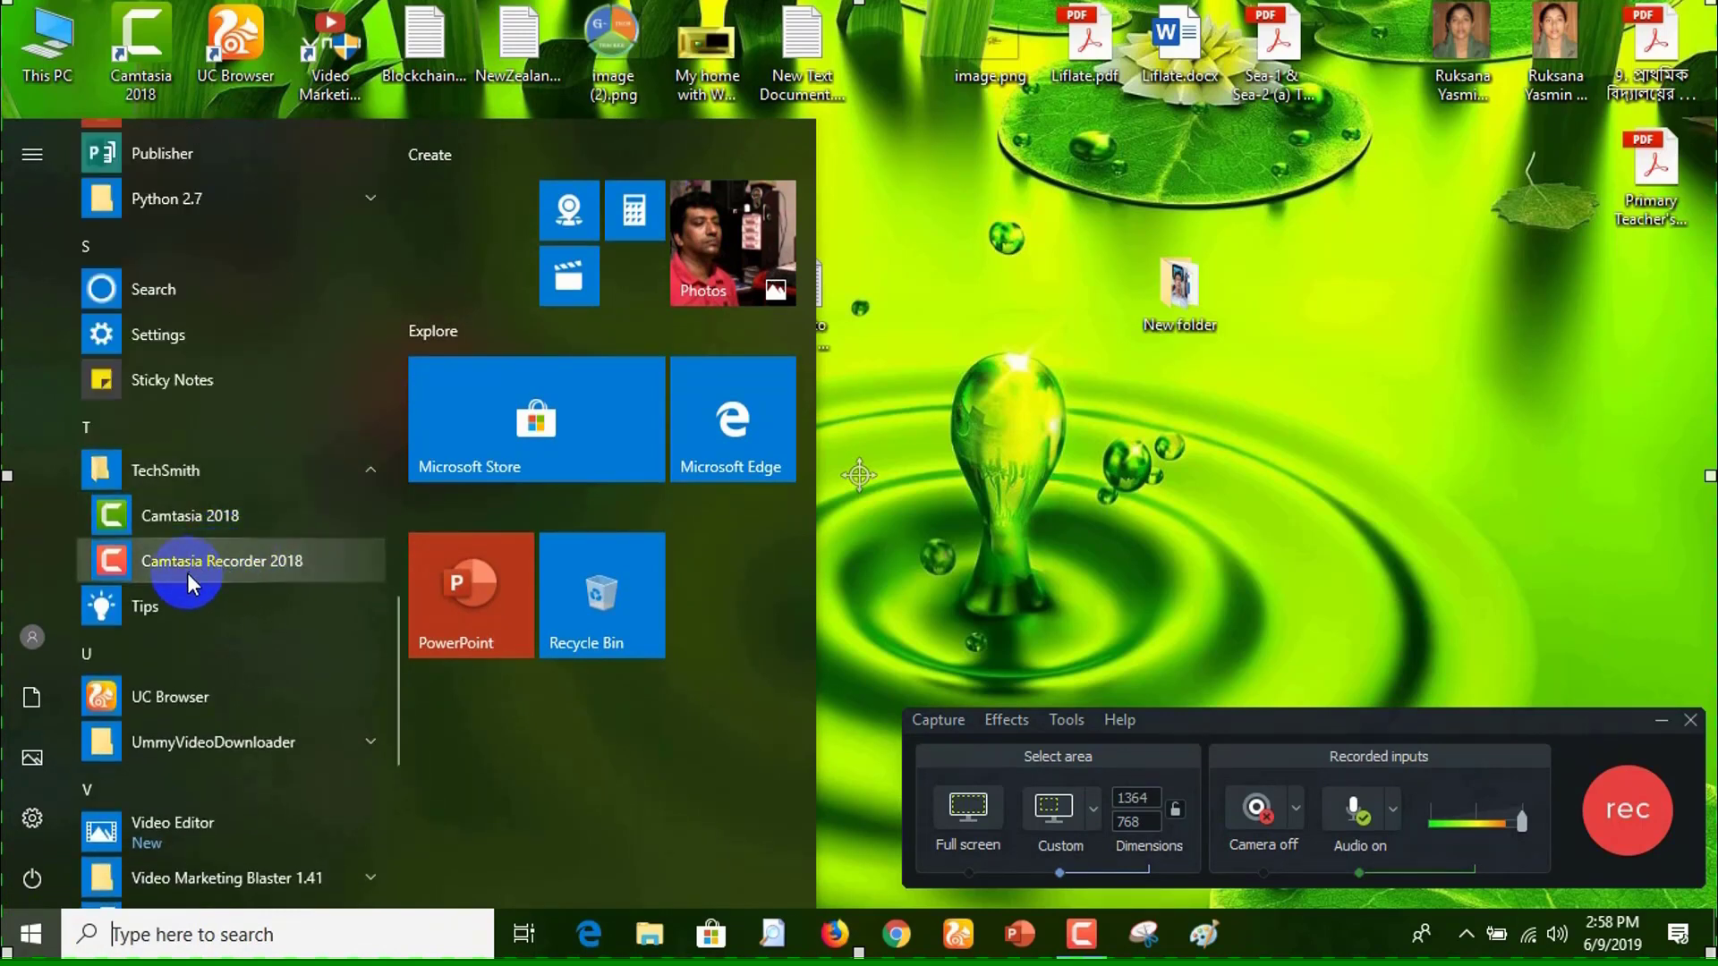
click(1121, 617)
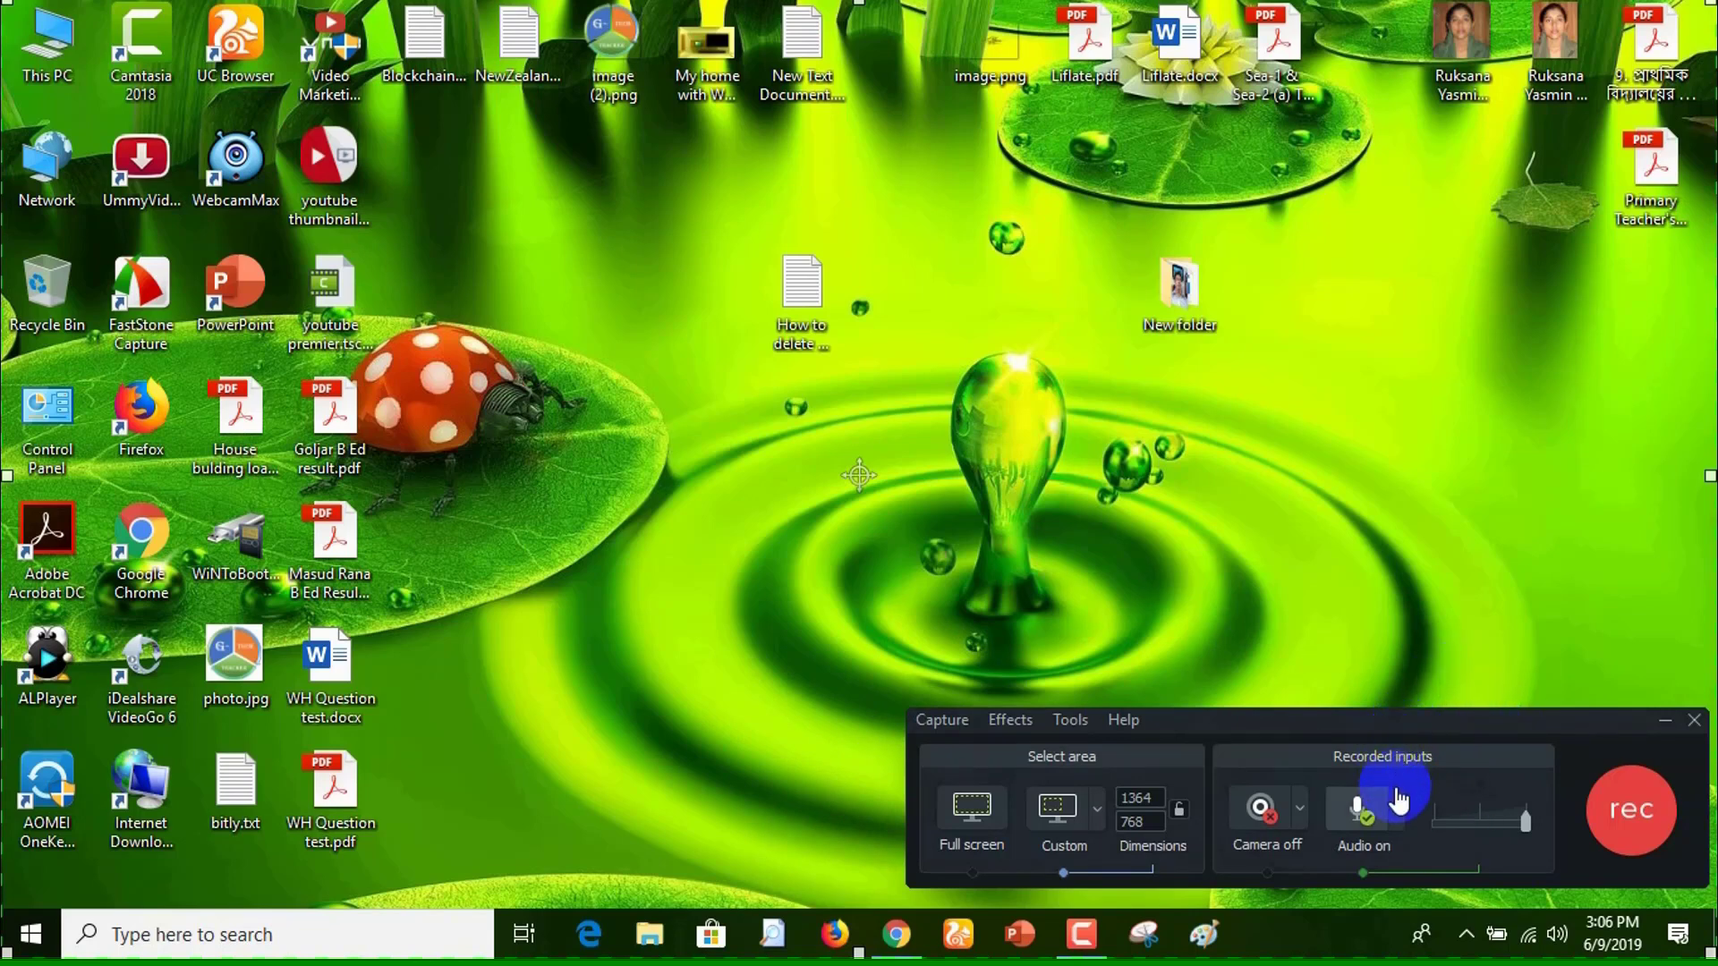
Set the recorder not to record the microphone and disable system audio recording
click(1397, 816)
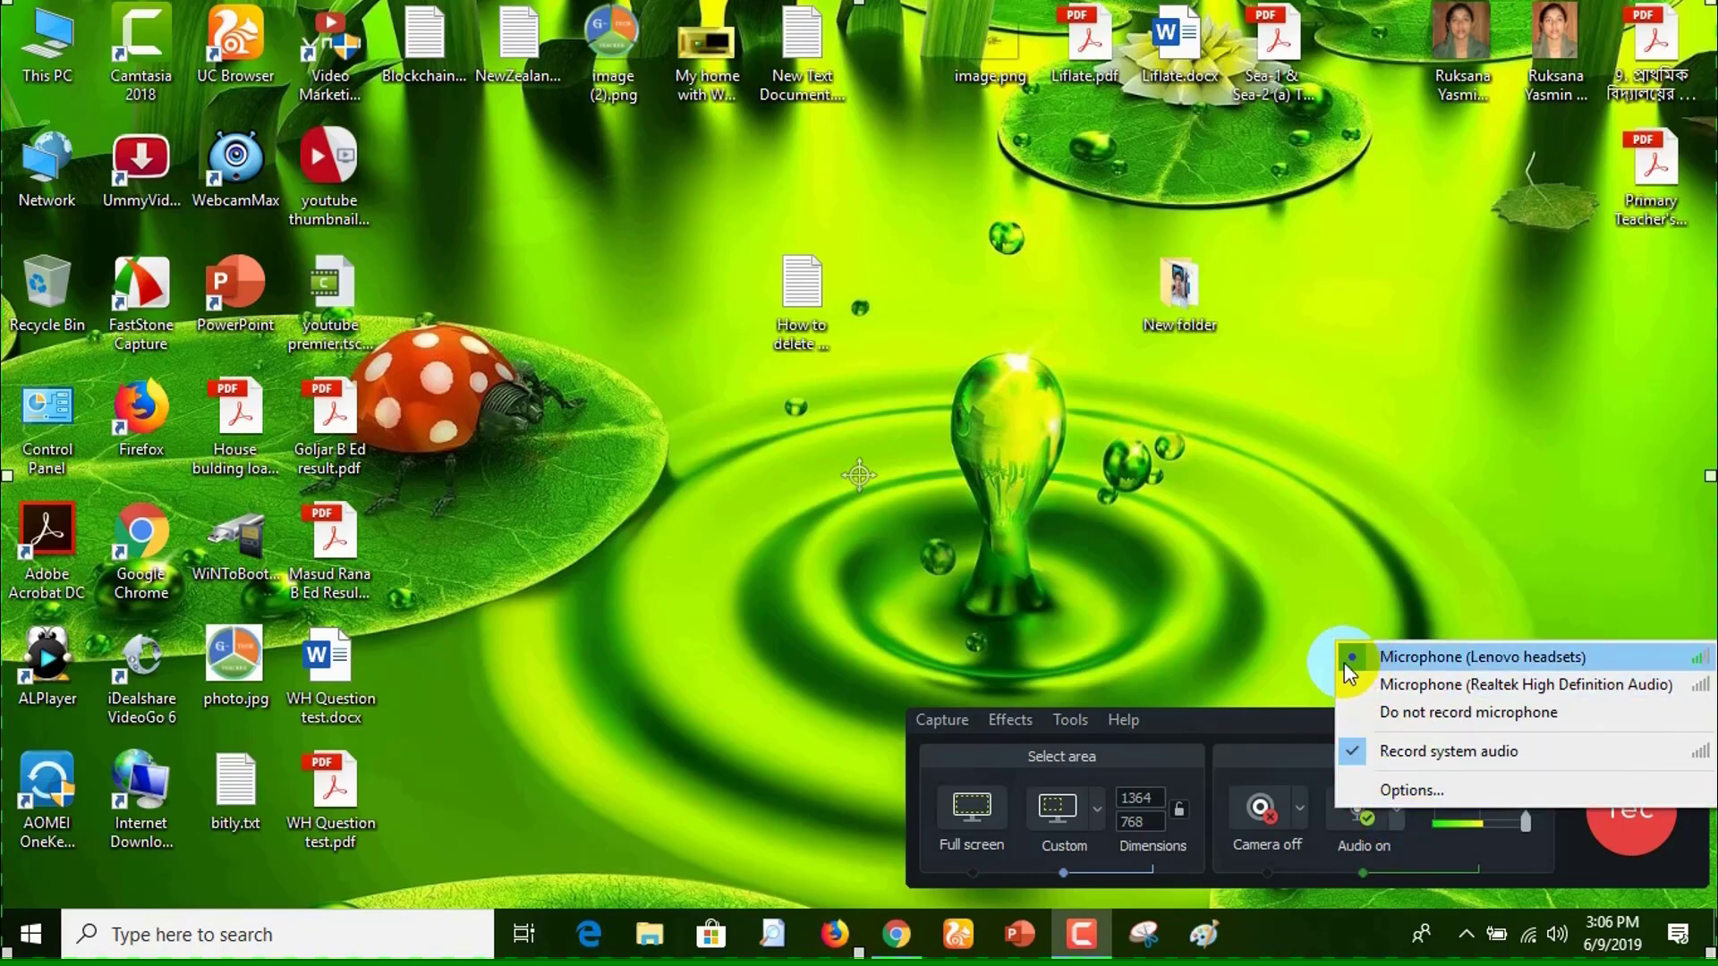
click(1355, 716)
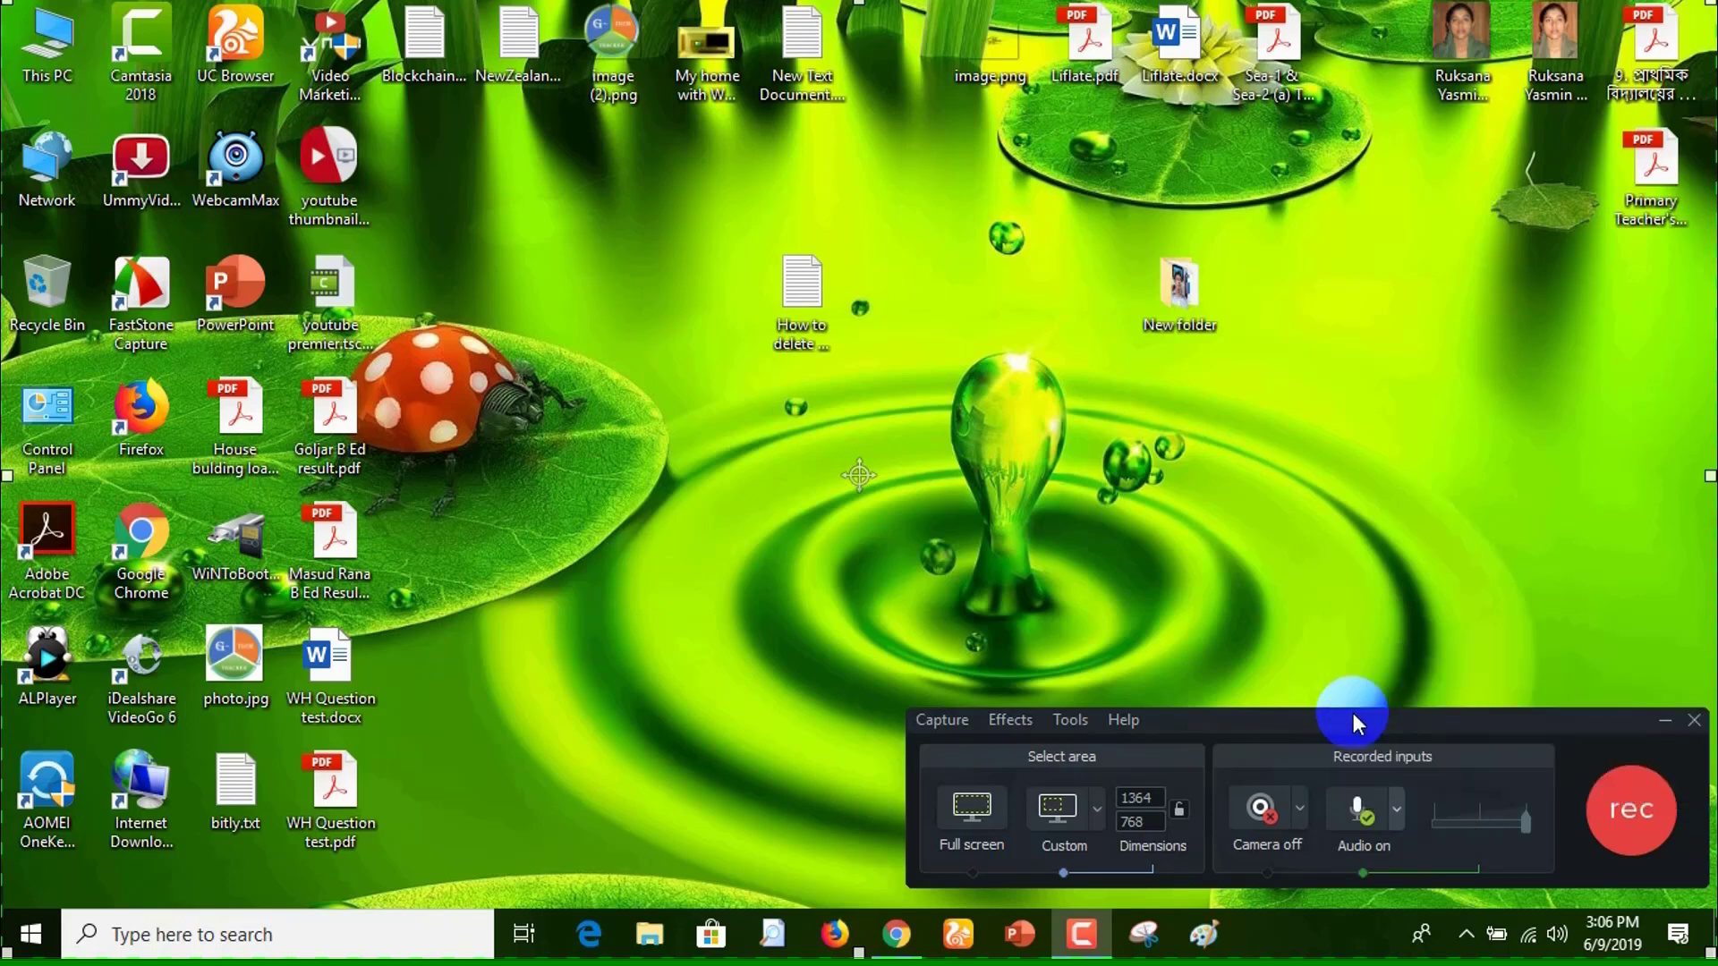
click(1397, 816)
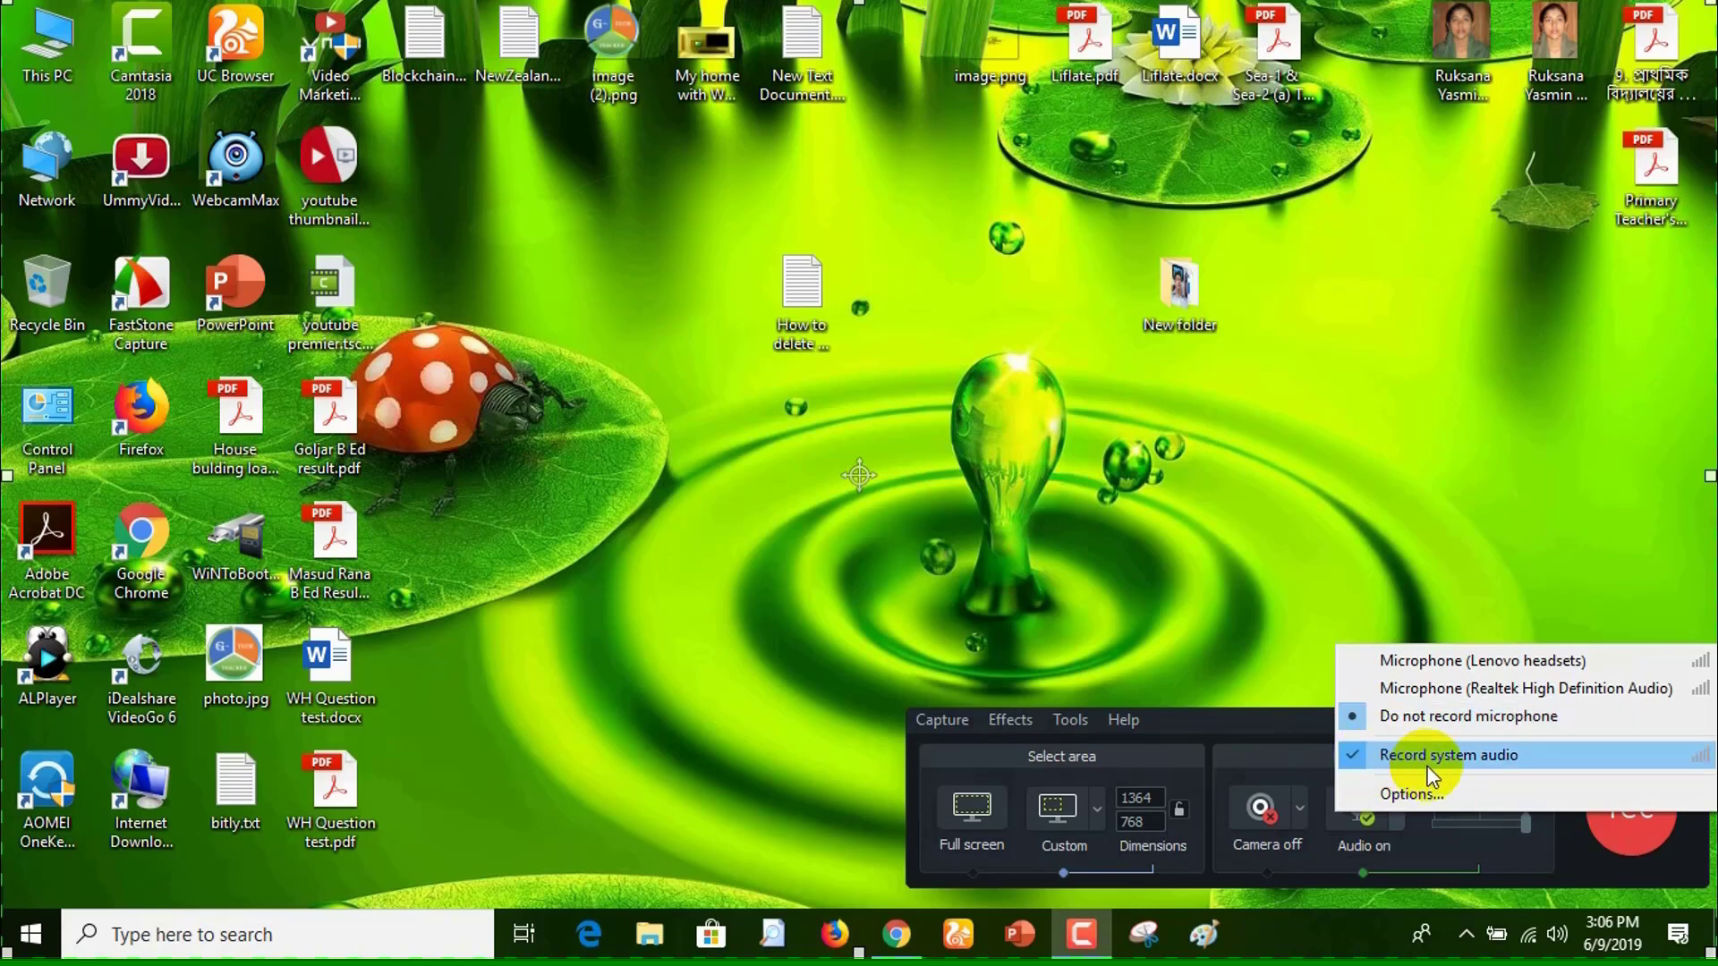
click(1353, 759)
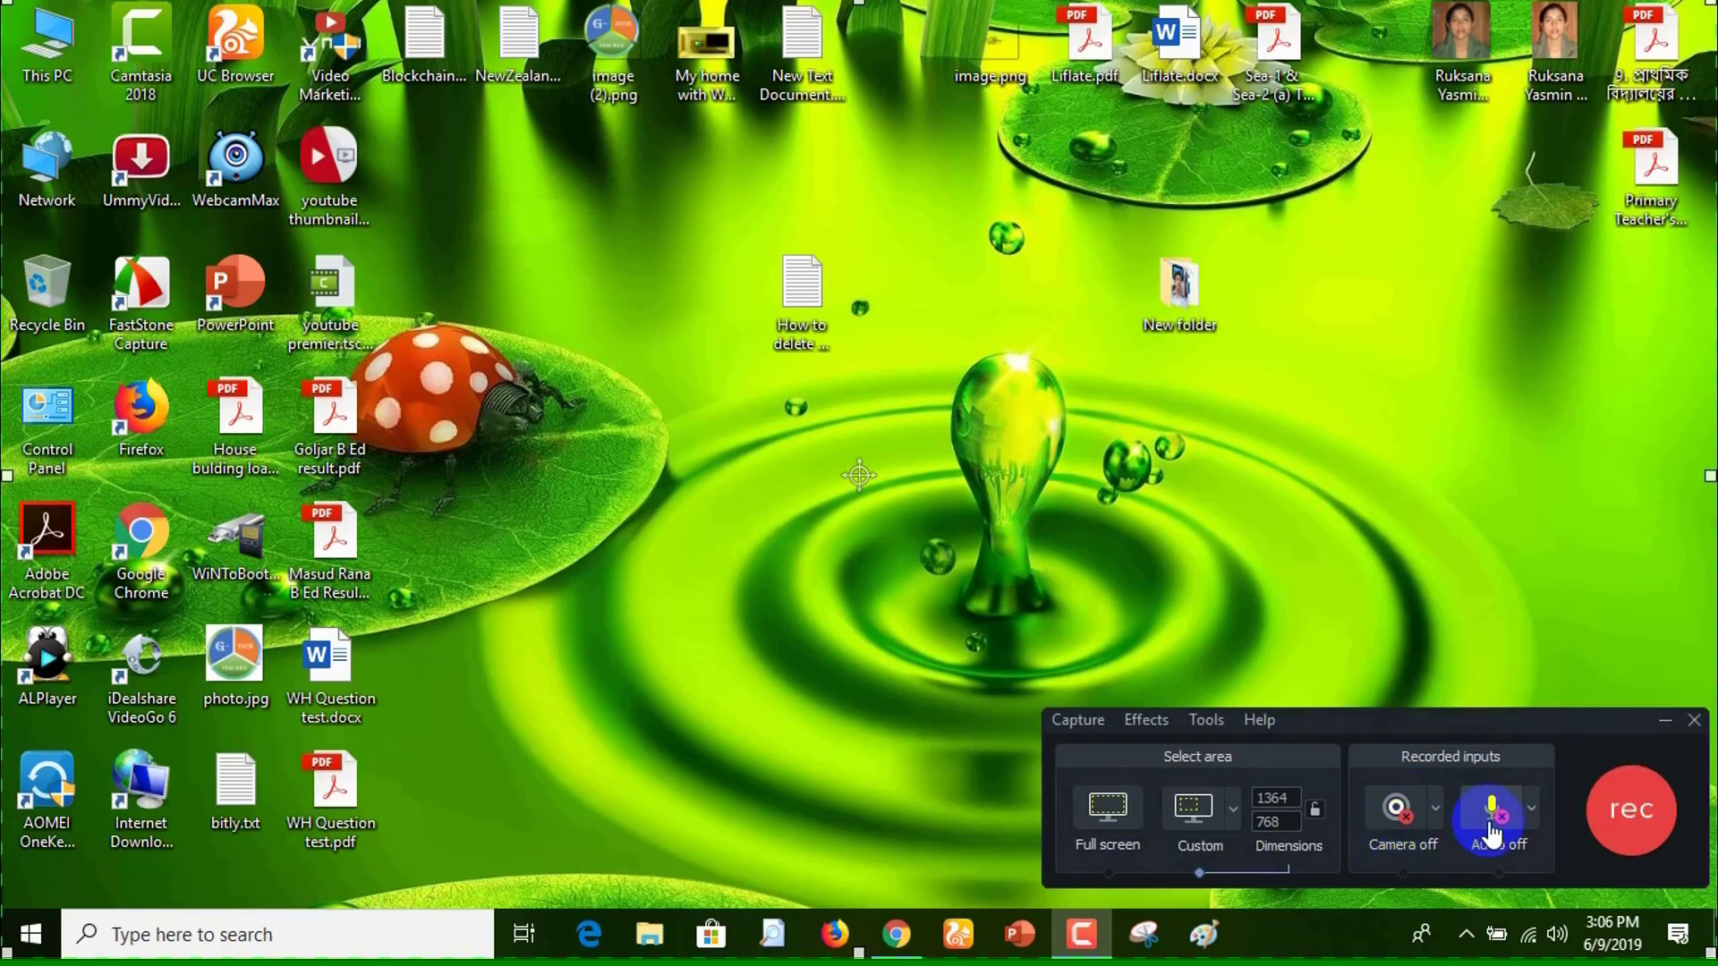
Enable system audio recording again while leaving the microphone unrecorded, and check the audio source options
click(1527, 815)
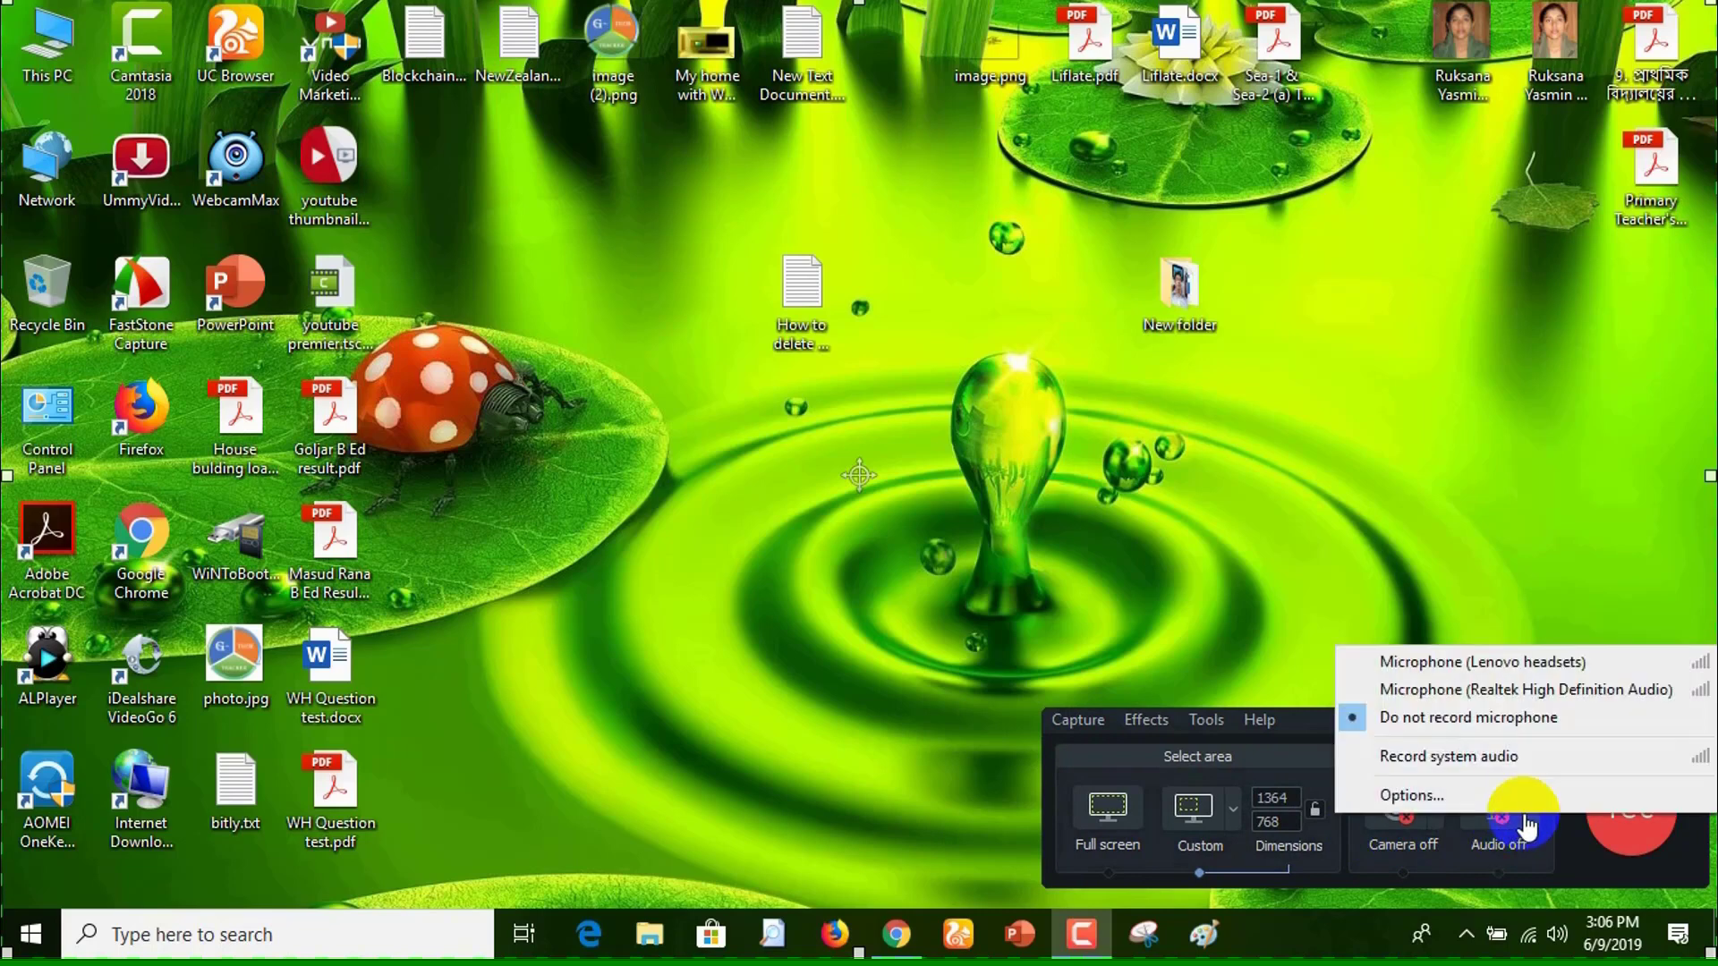
click(1362, 759)
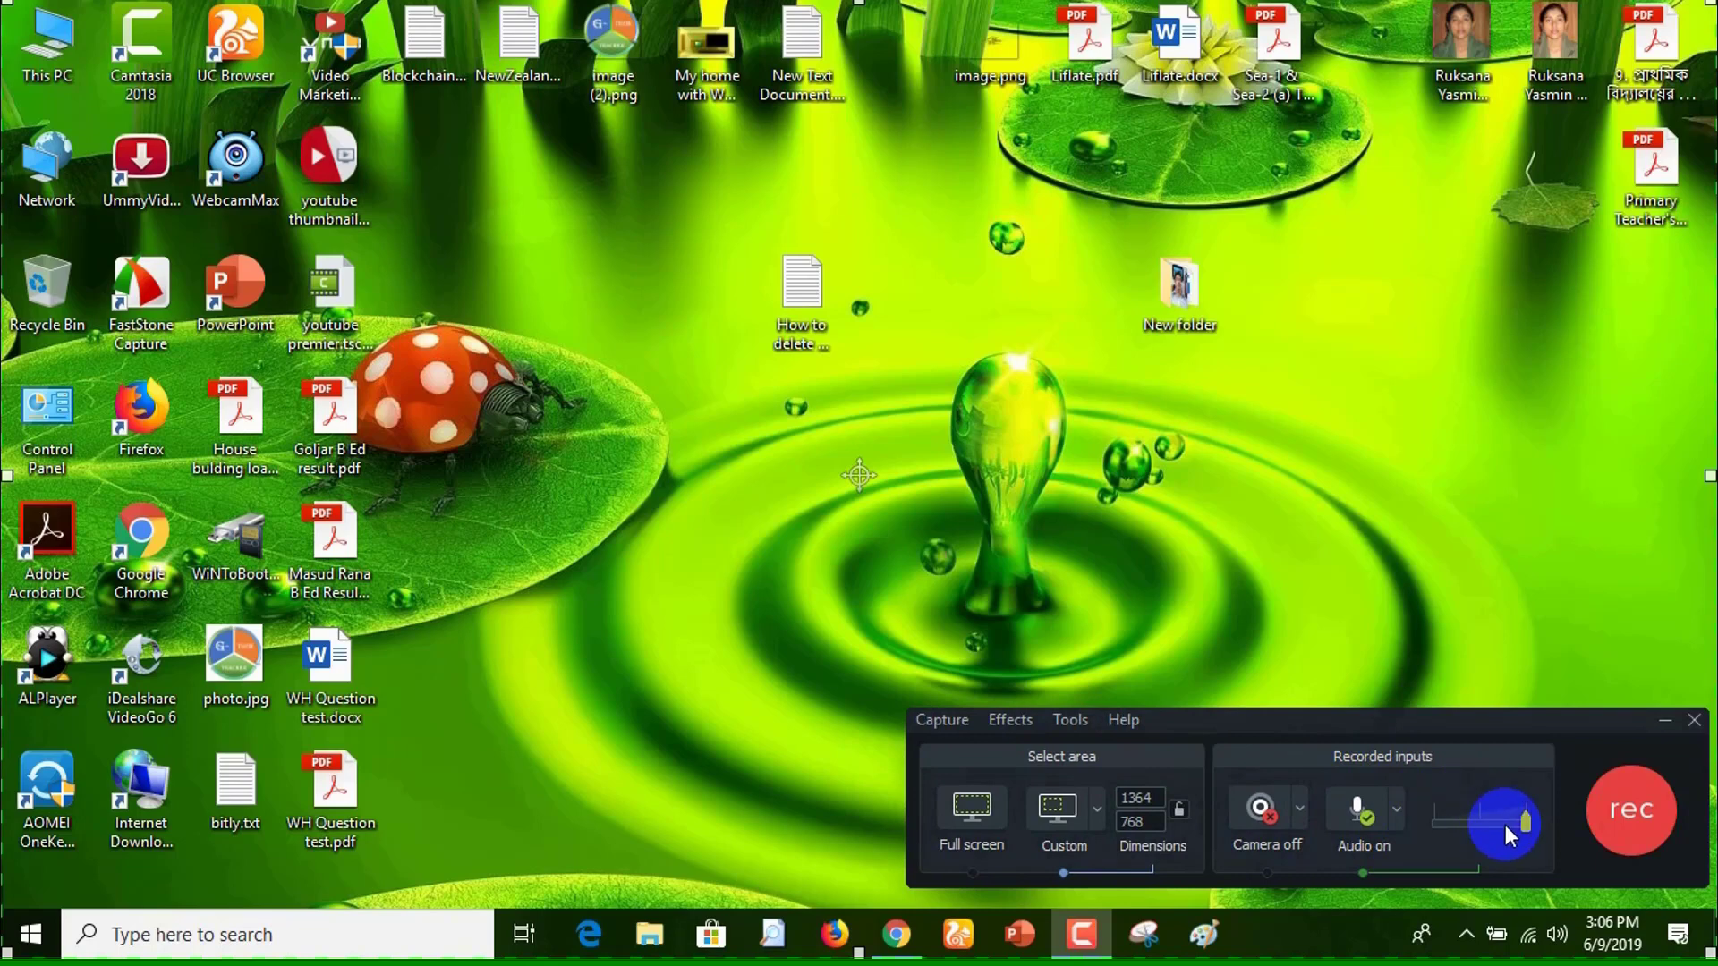
click(1396, 810)
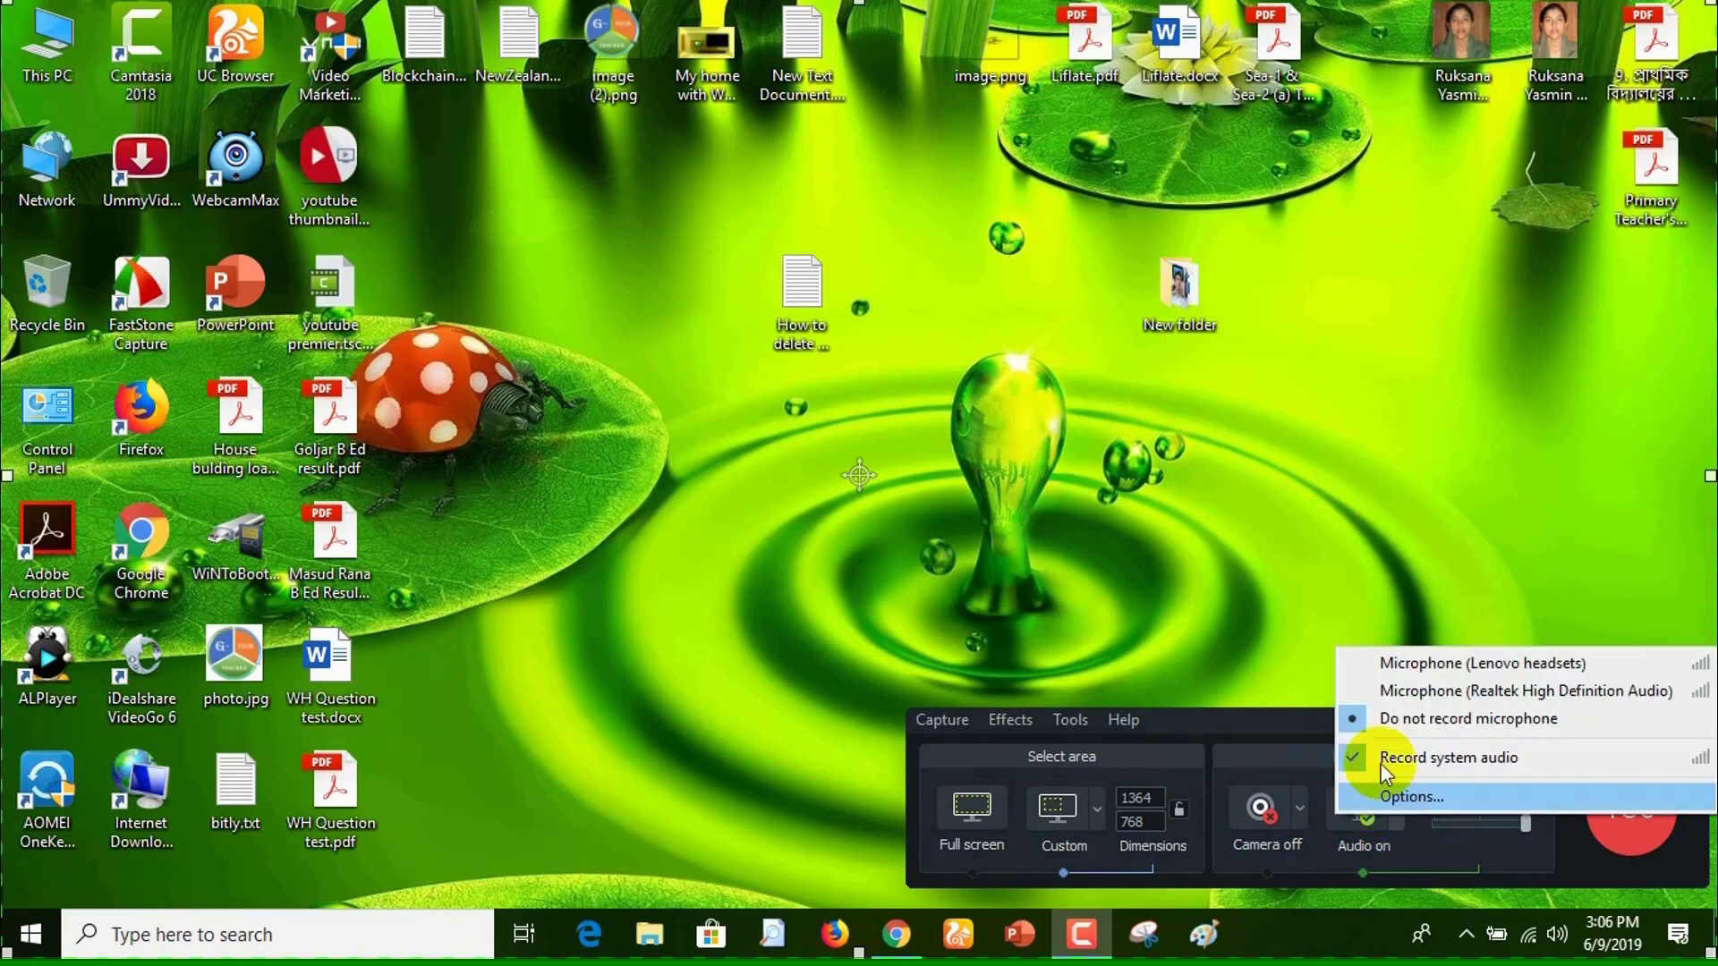
click(1232, 606)
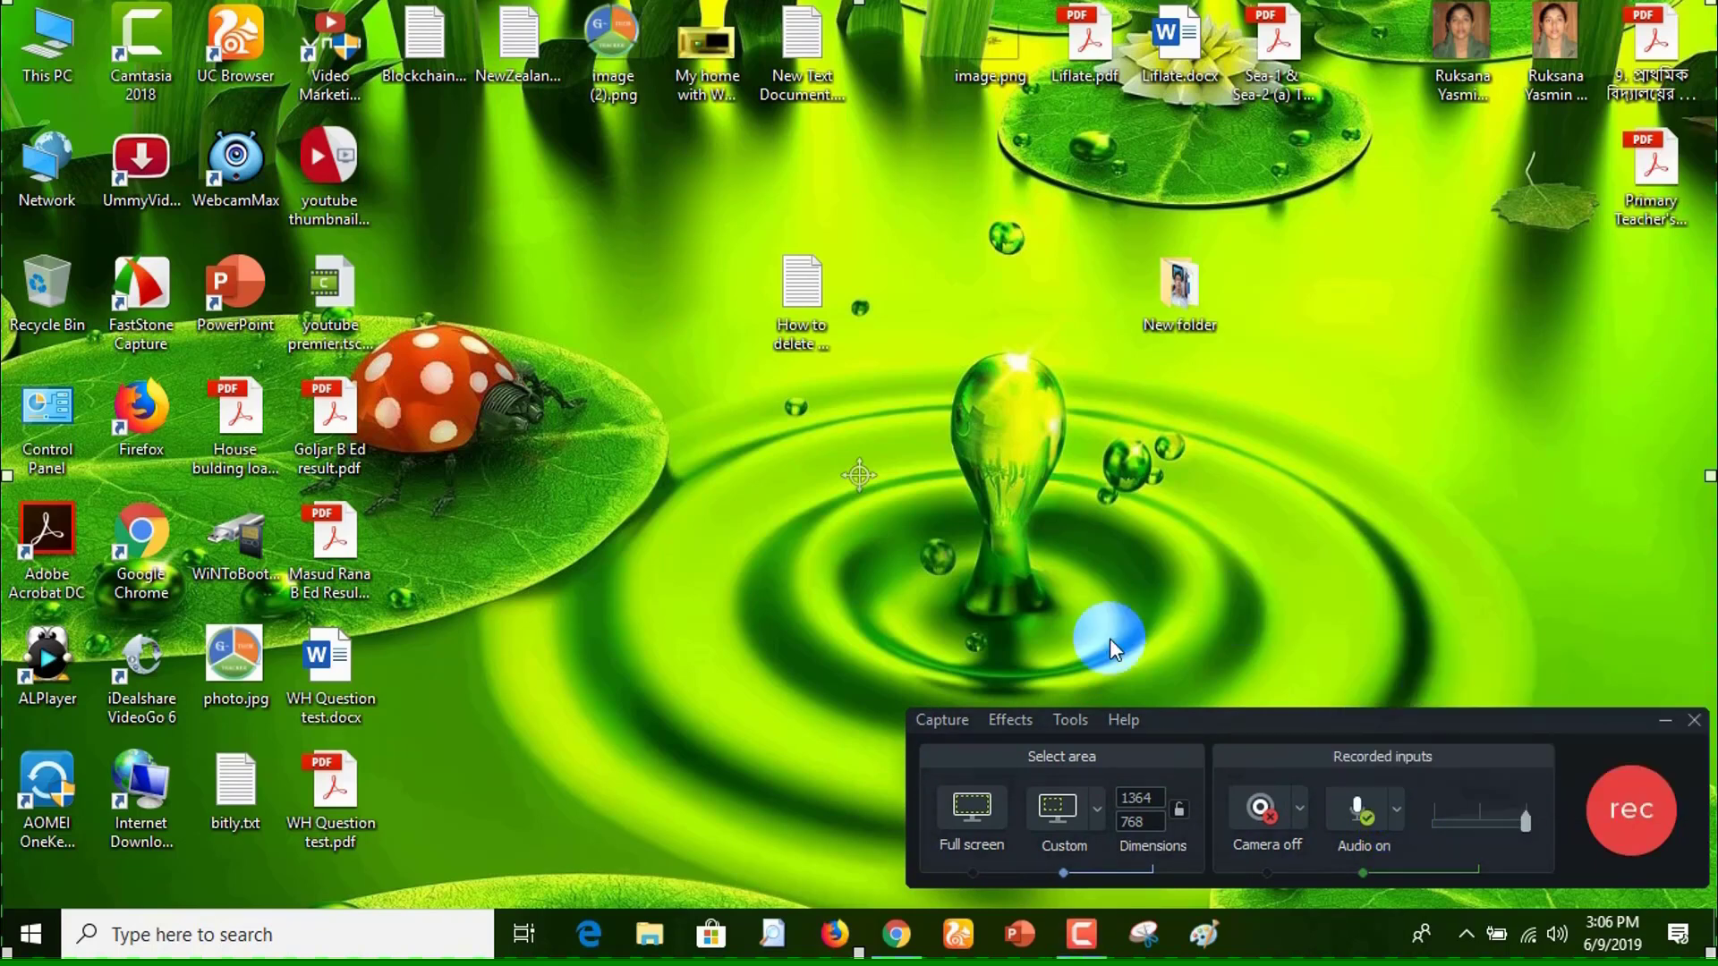
Set the recording area to full screen and start the recording
click(976, 821)
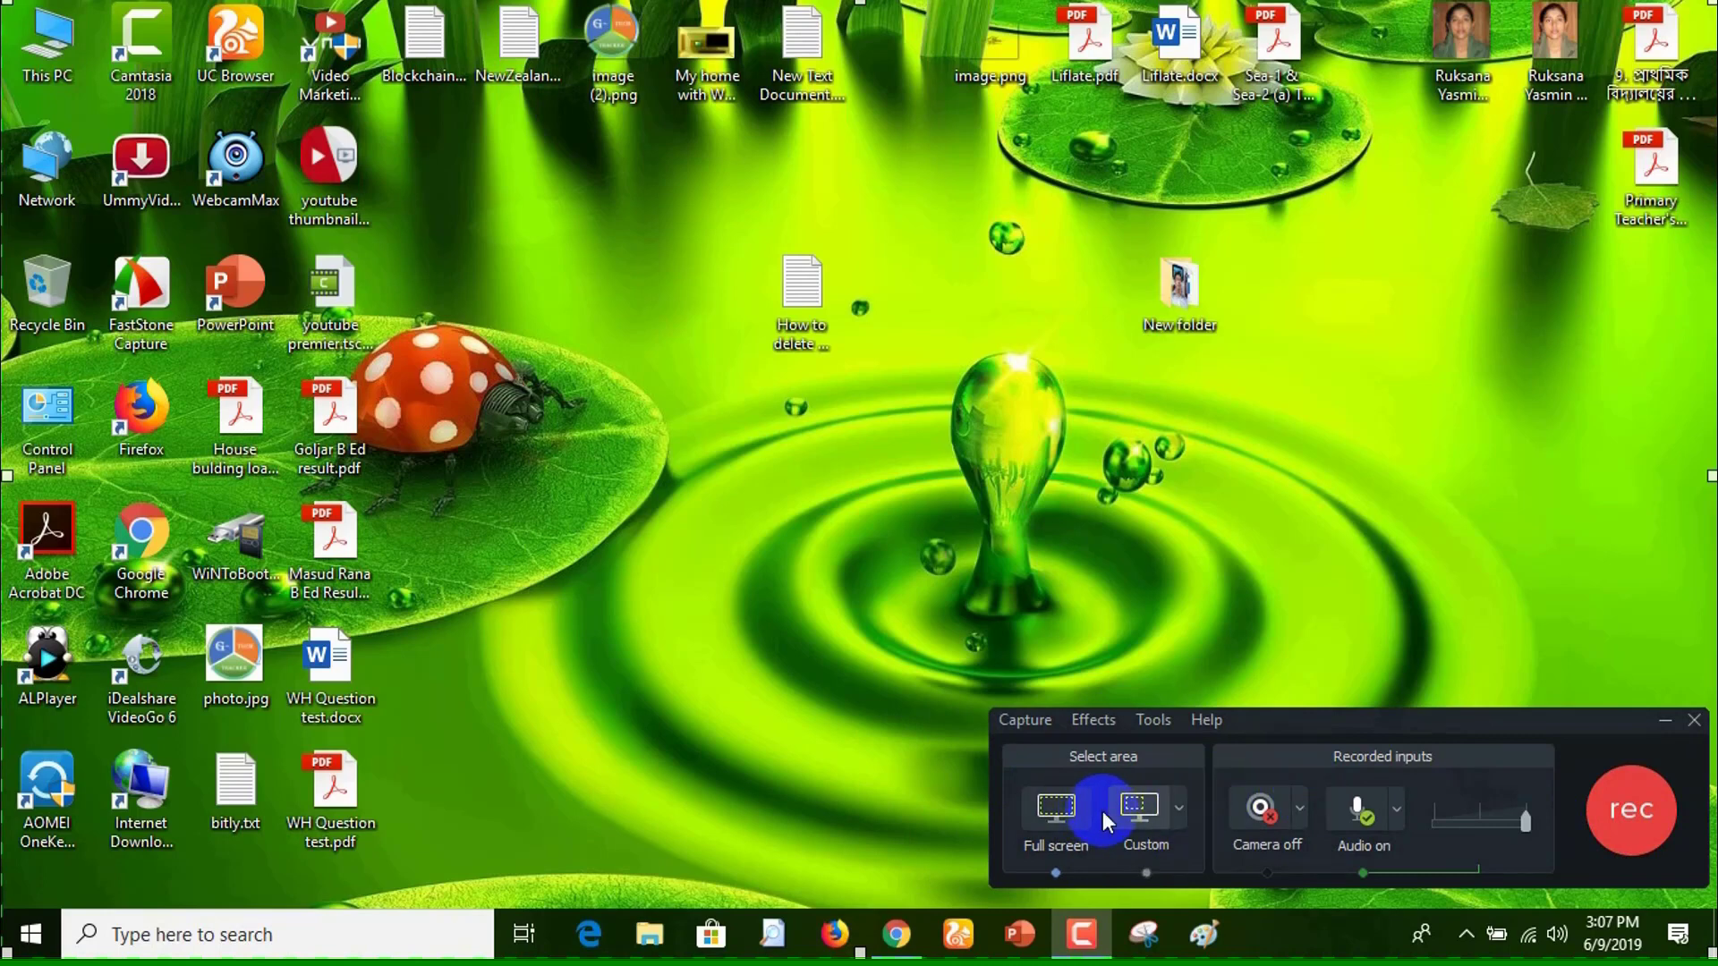
click(1630, 819)
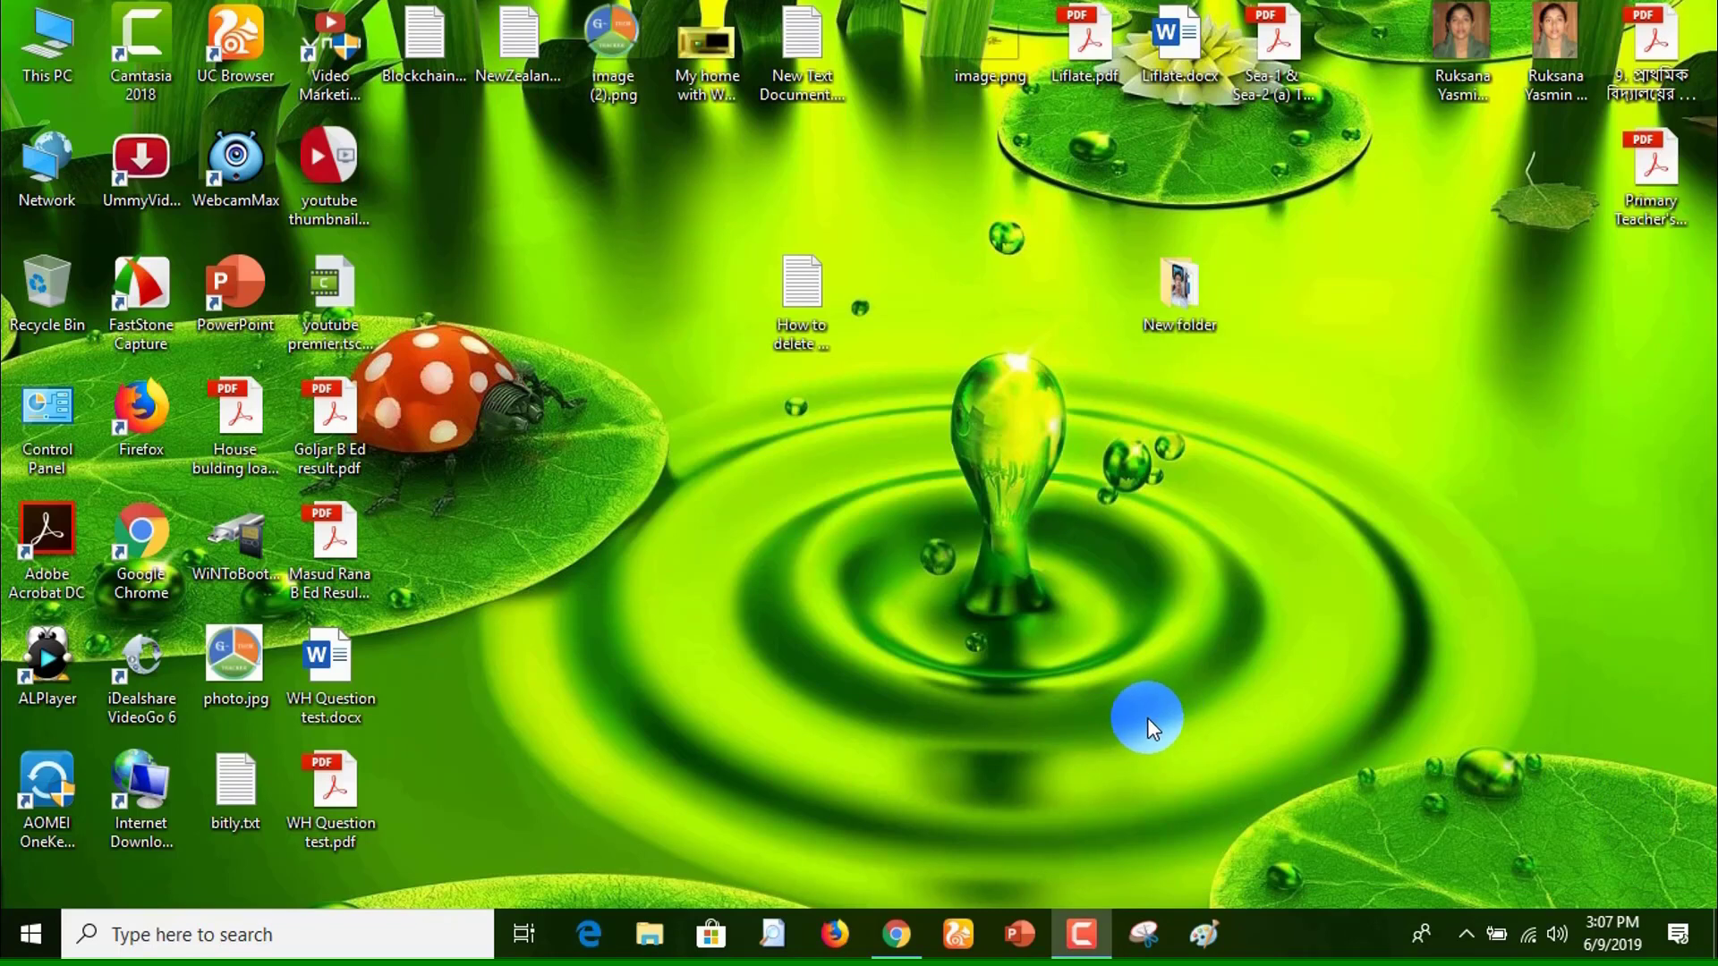
Switch to Chrome and open the "Youtube Thumbnail Download from any youtube video" video on the TechYouTube channel page
click(894, 941)
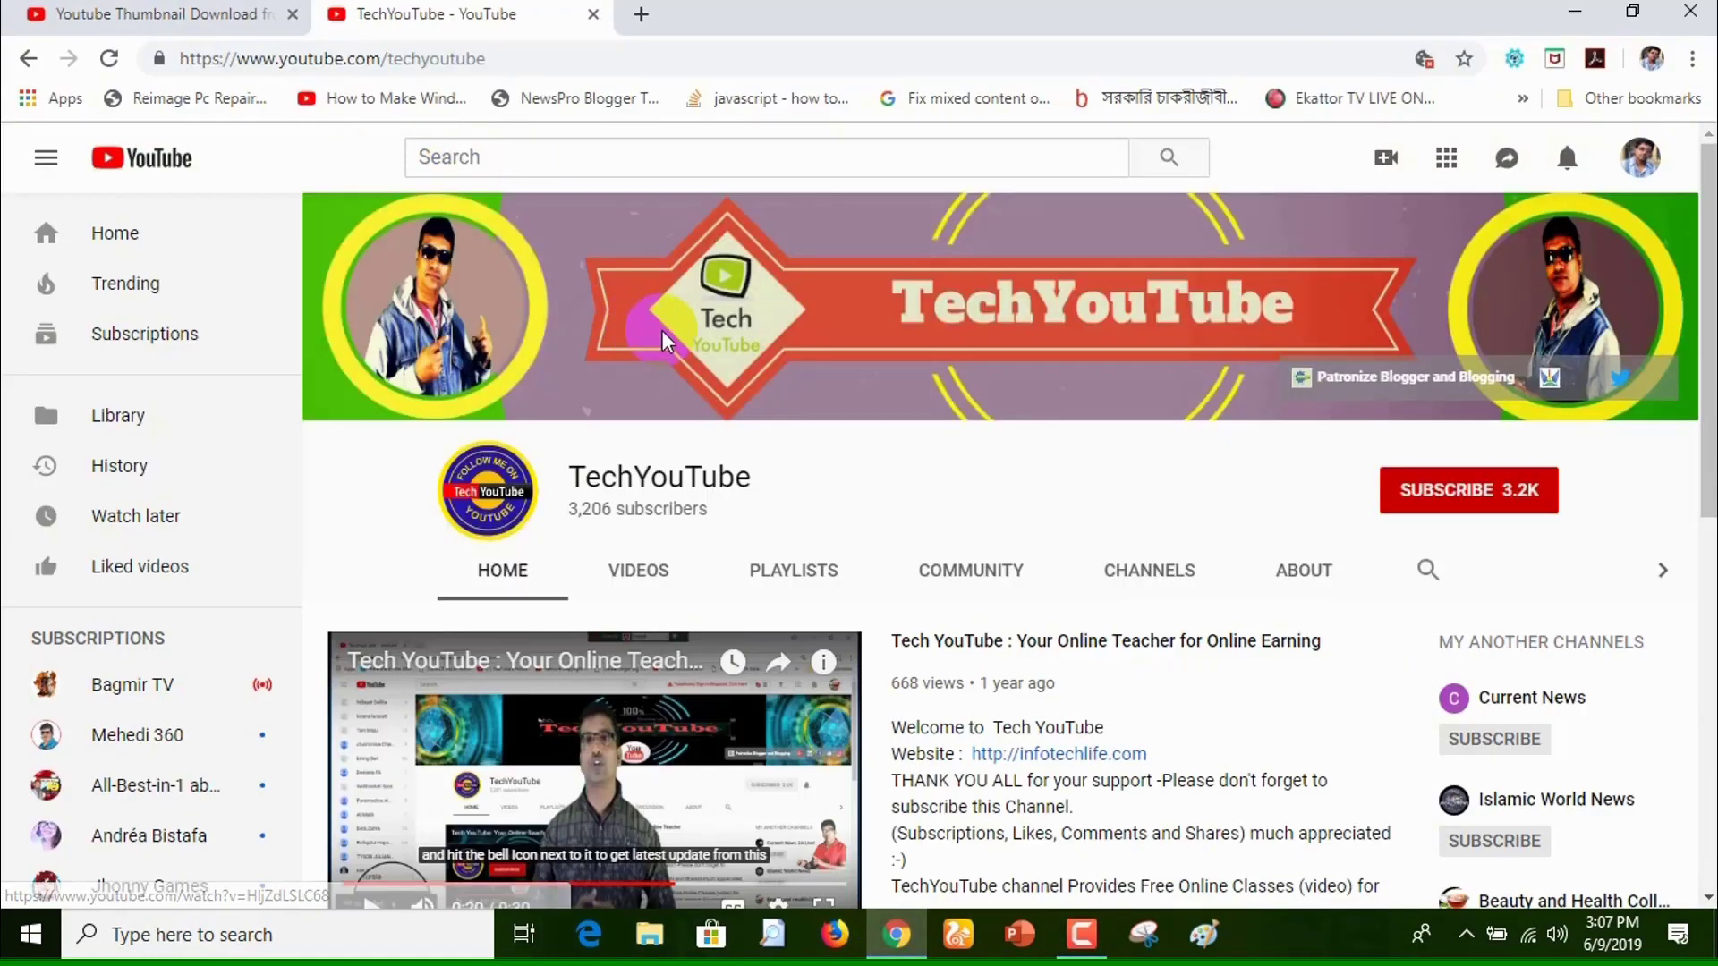
scroll(1078, 443, down, 5)
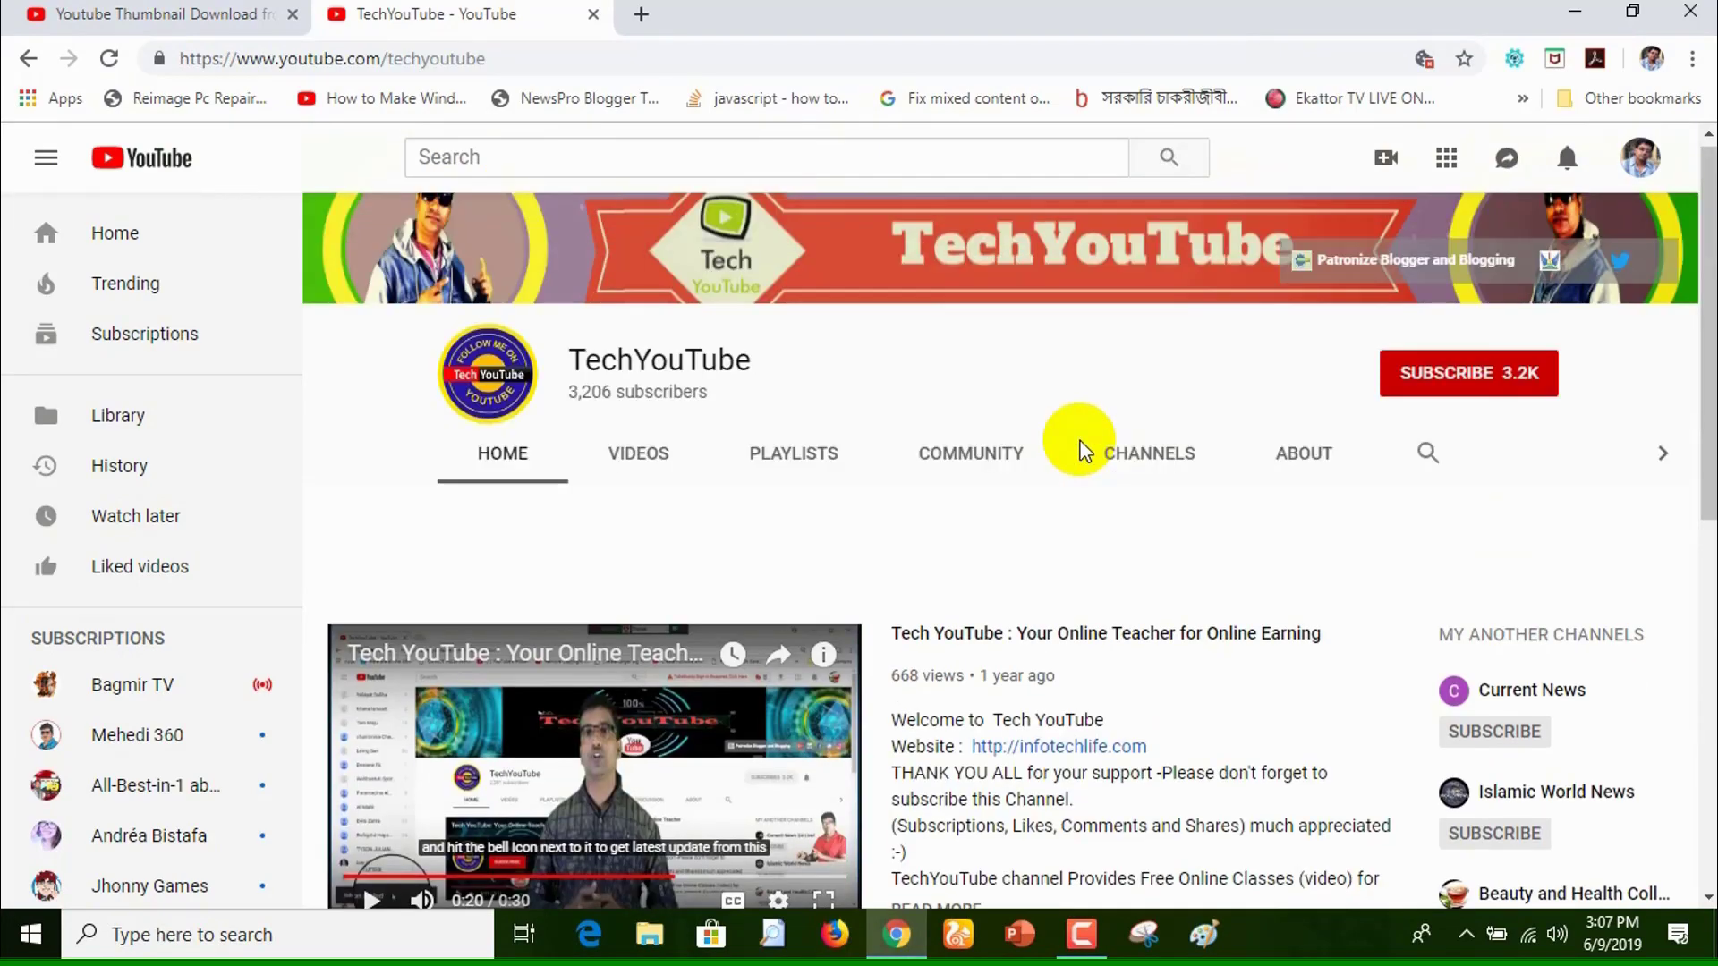
scroll(1078, 438, down, 8)
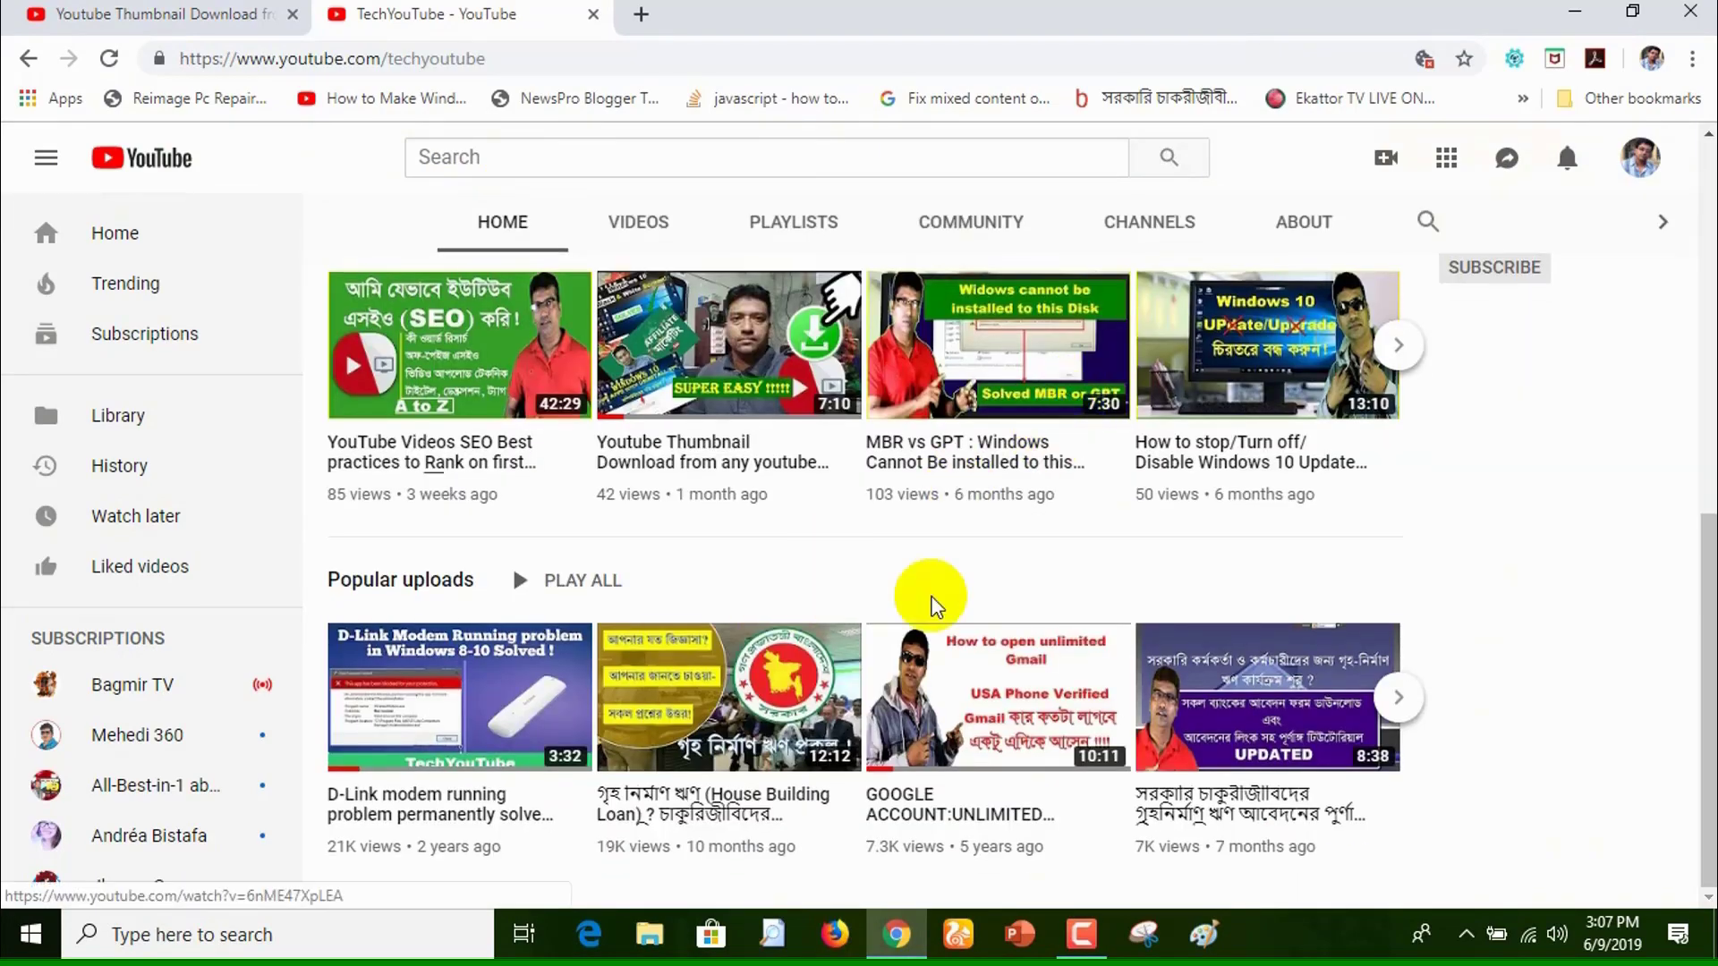
click(727, 368)
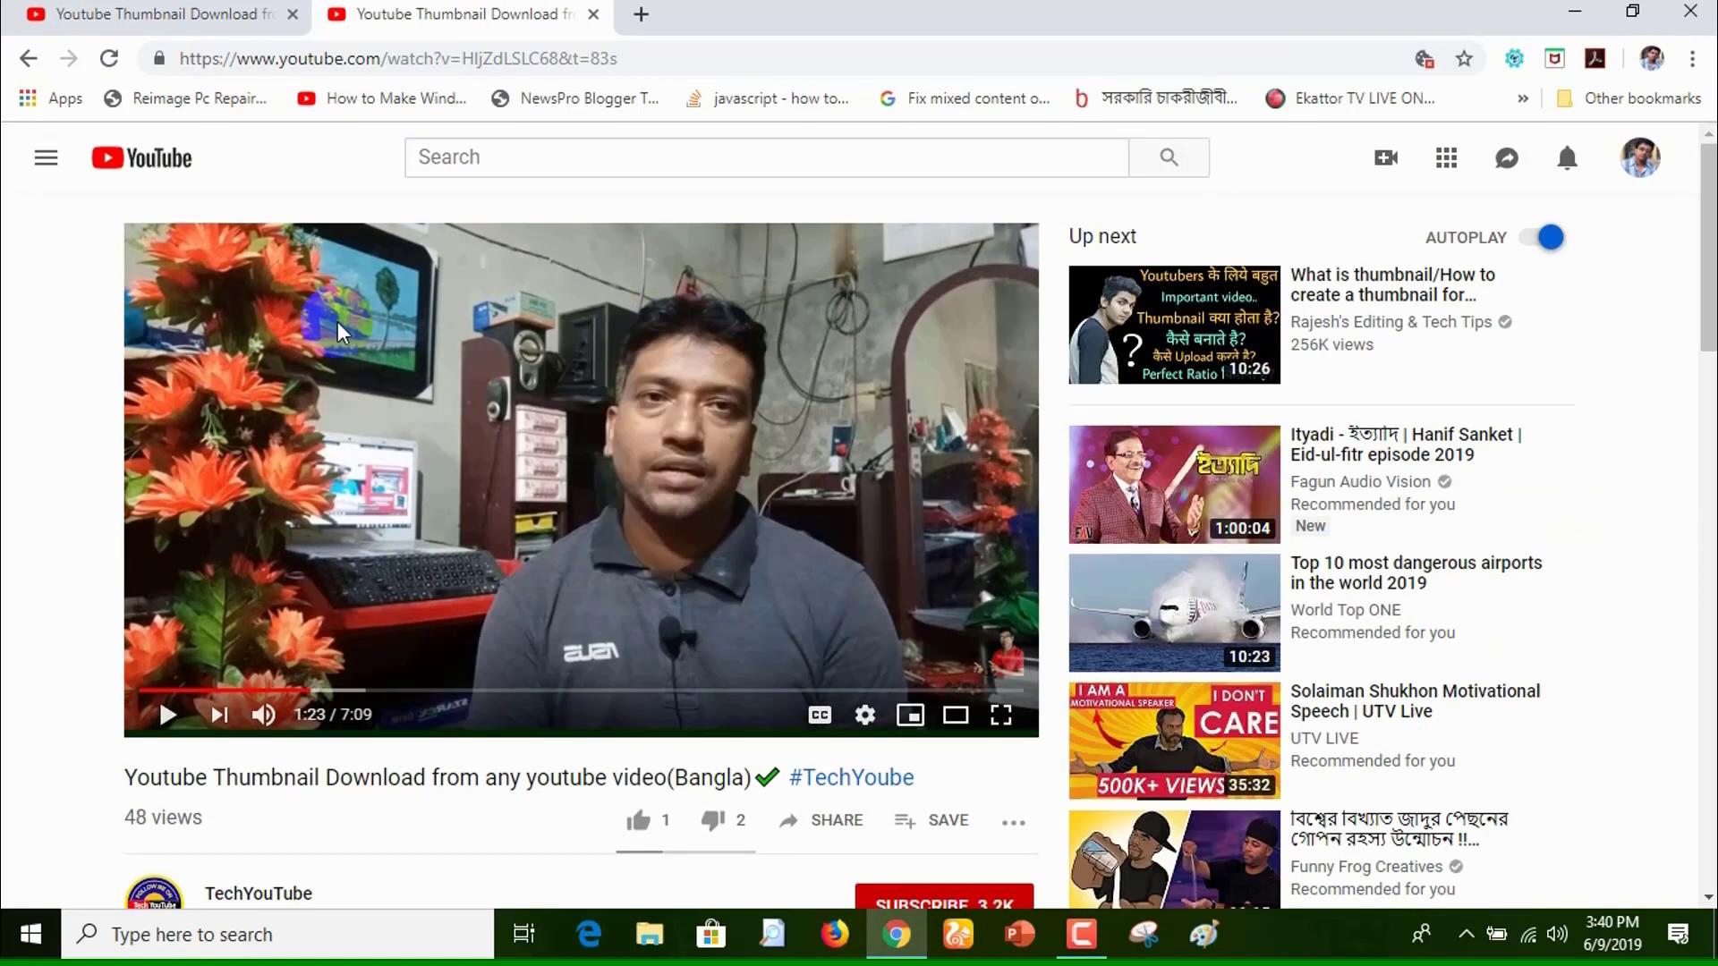
Set the video's playback position to 1:23 and switch to the other browser tab with the same video
click(544, 358)
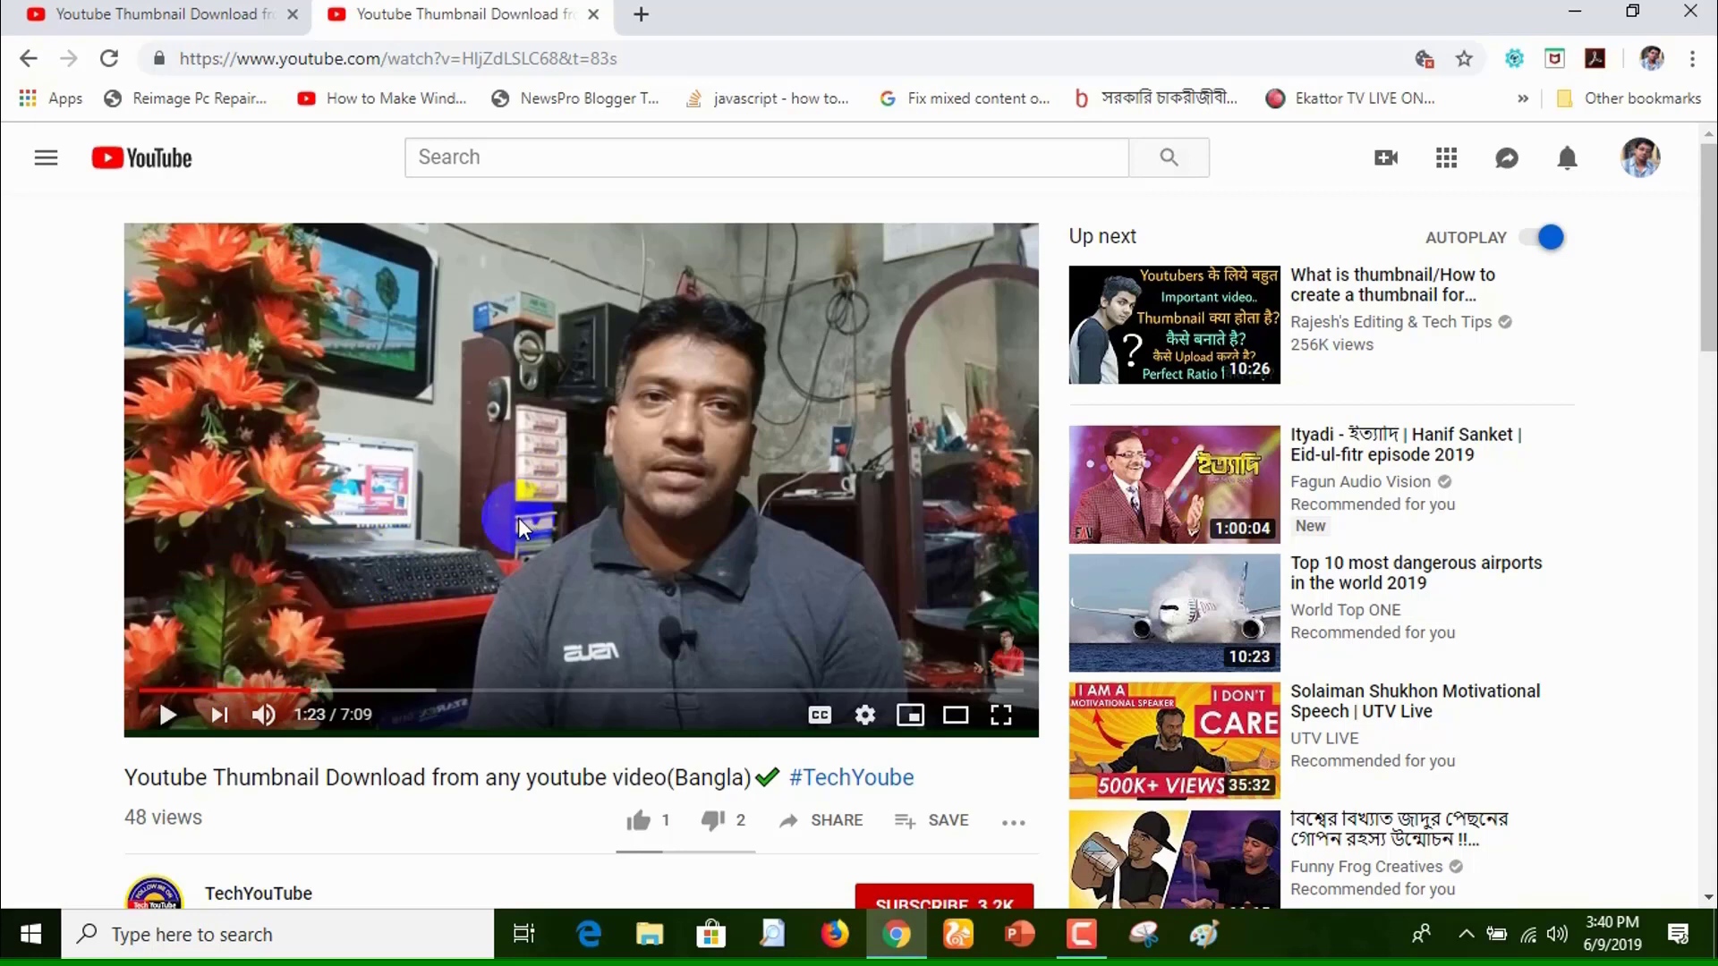
click(311, 694)
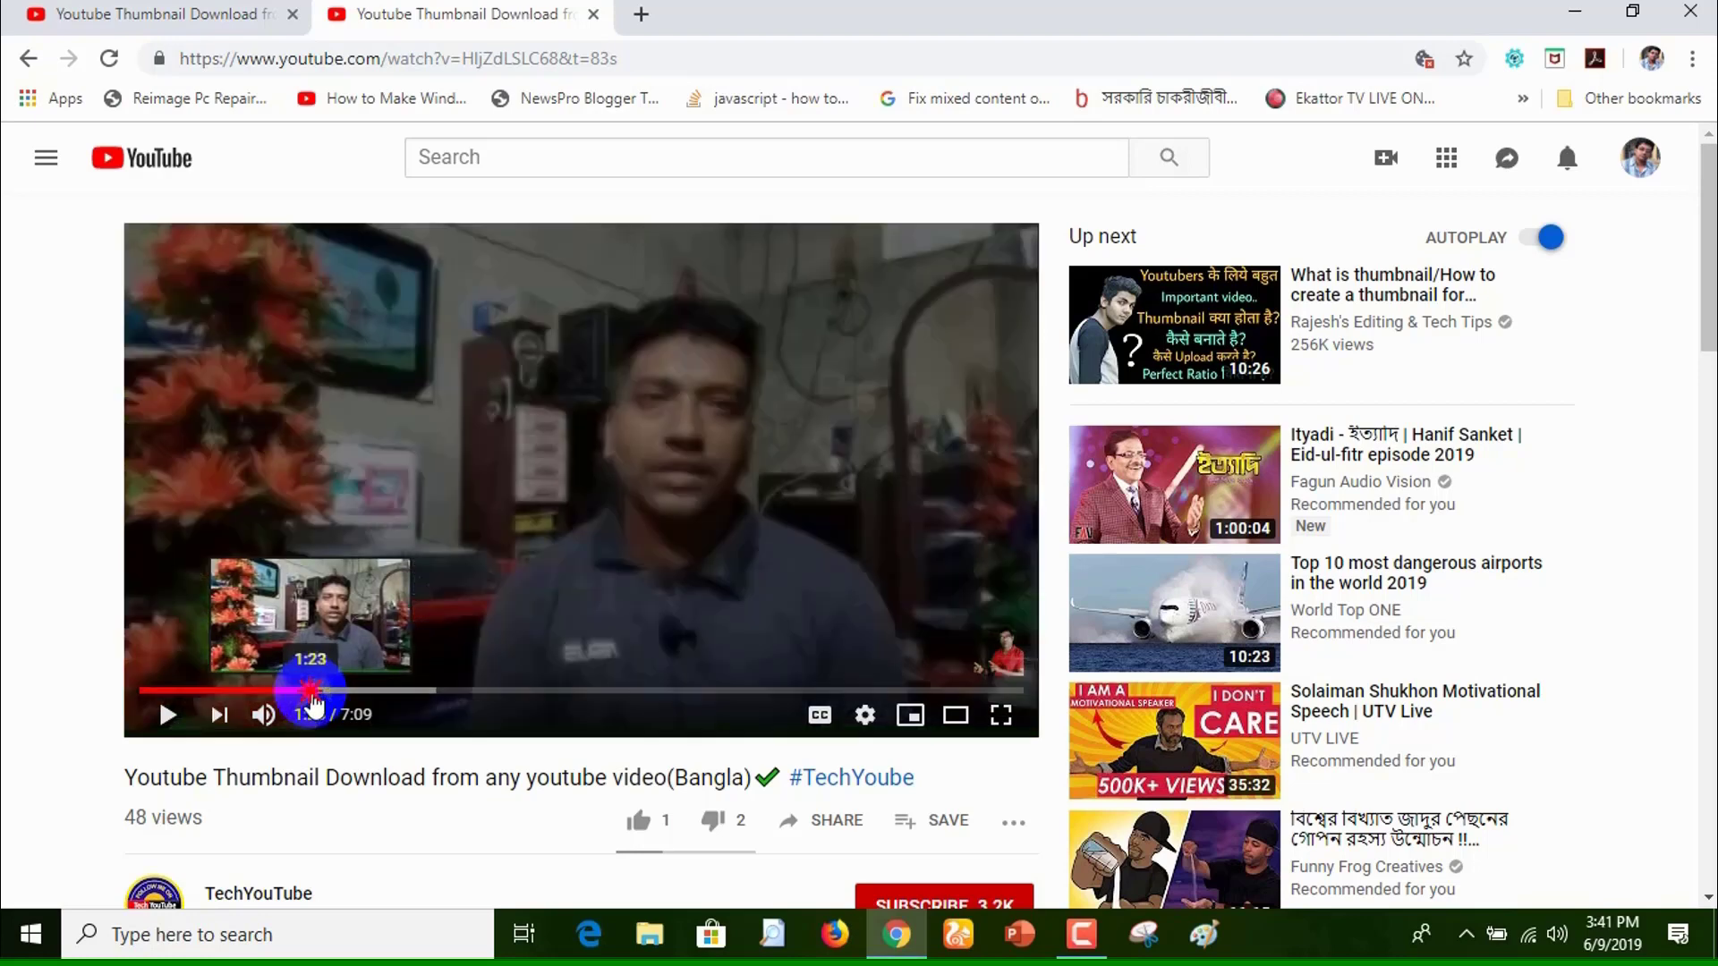
drag(312, 705, 422, 576)
click(199, 18)
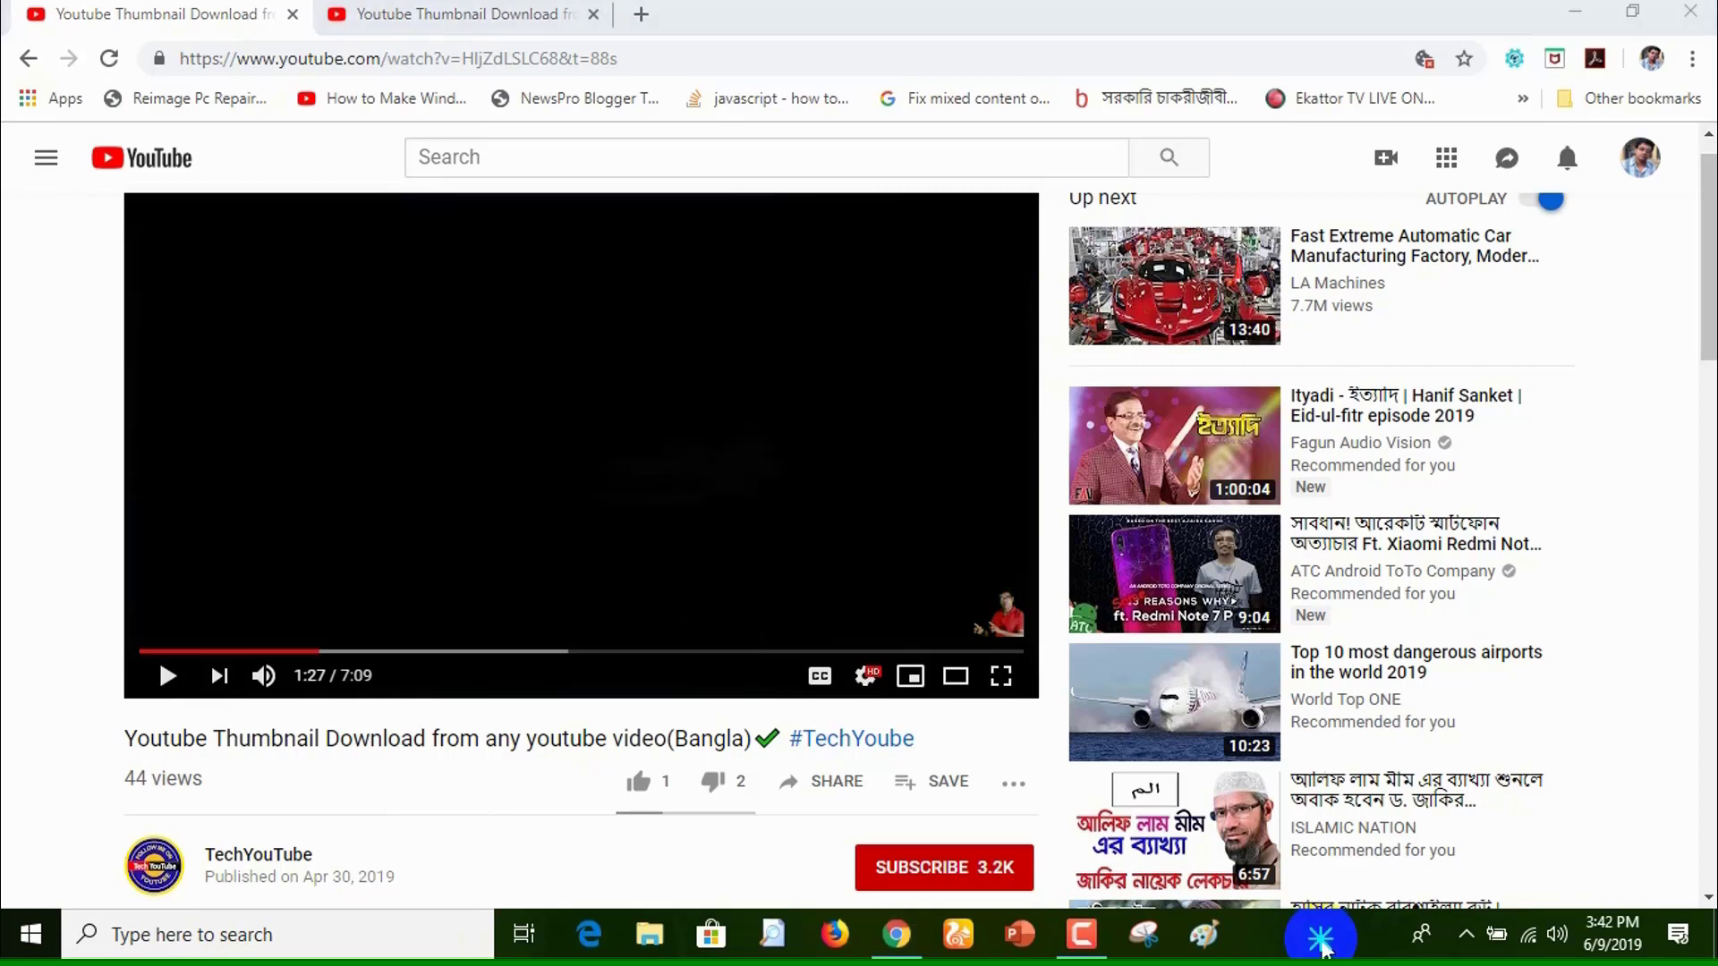
Turn on automatic hiding of the taskbar in desktop mode in the Windows taskbar settings, and close the settings
right_click(1323, 948)
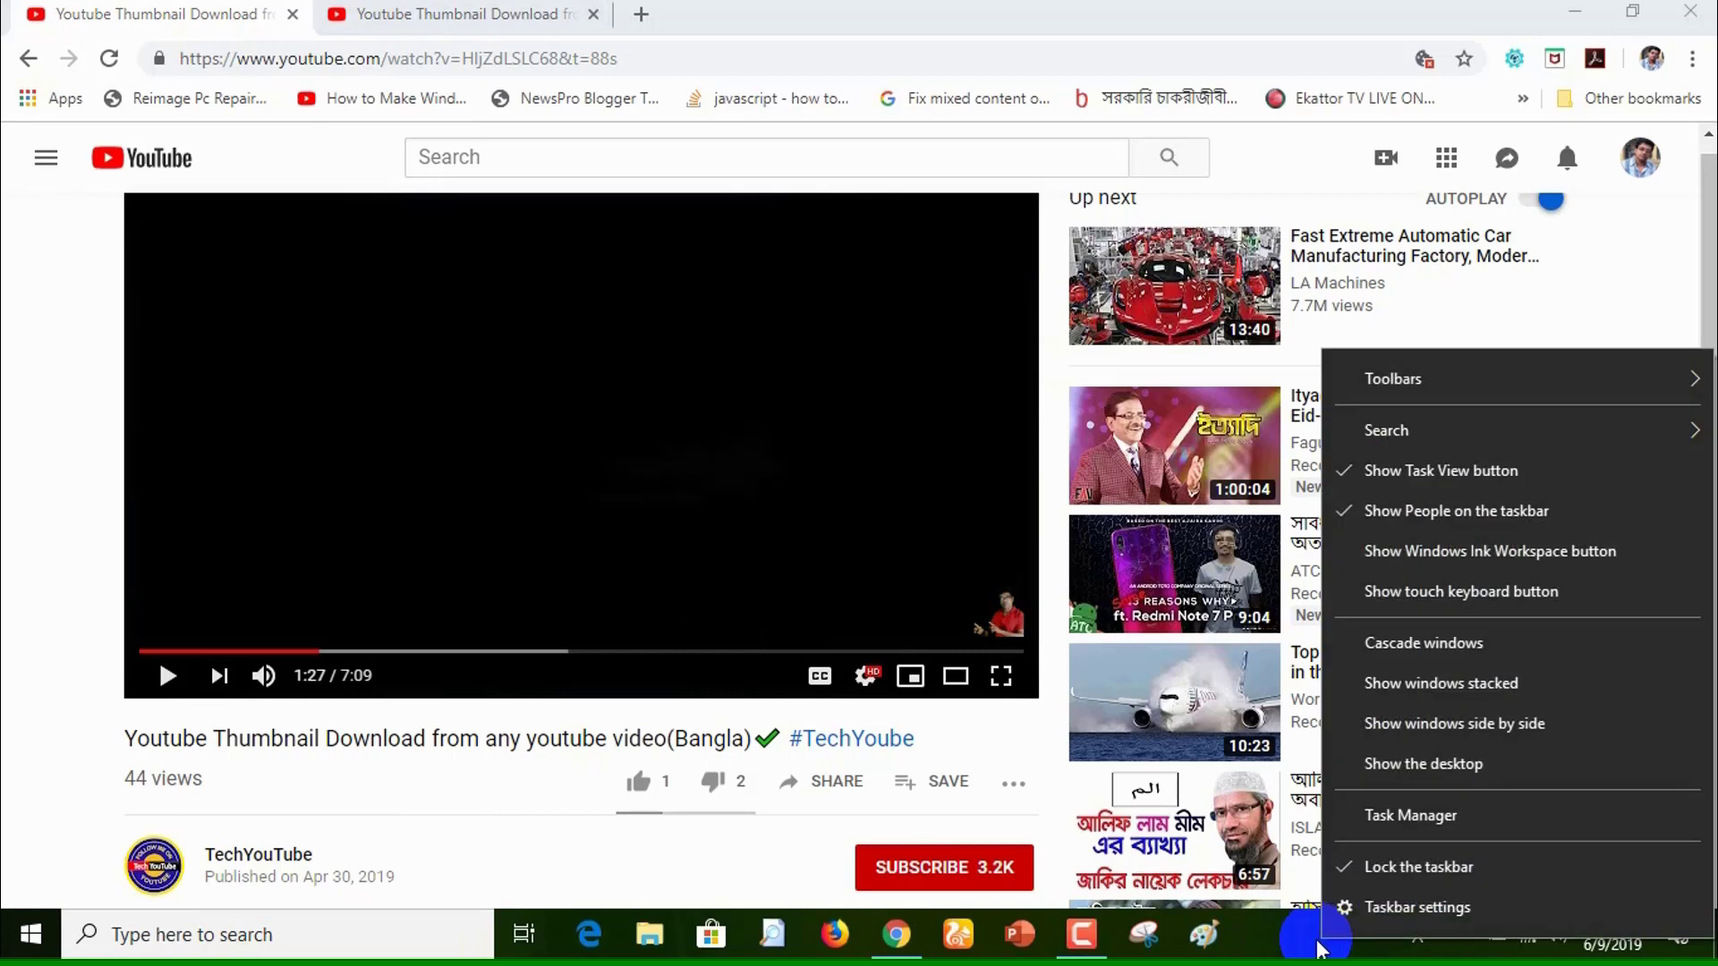
click(1412, 909)
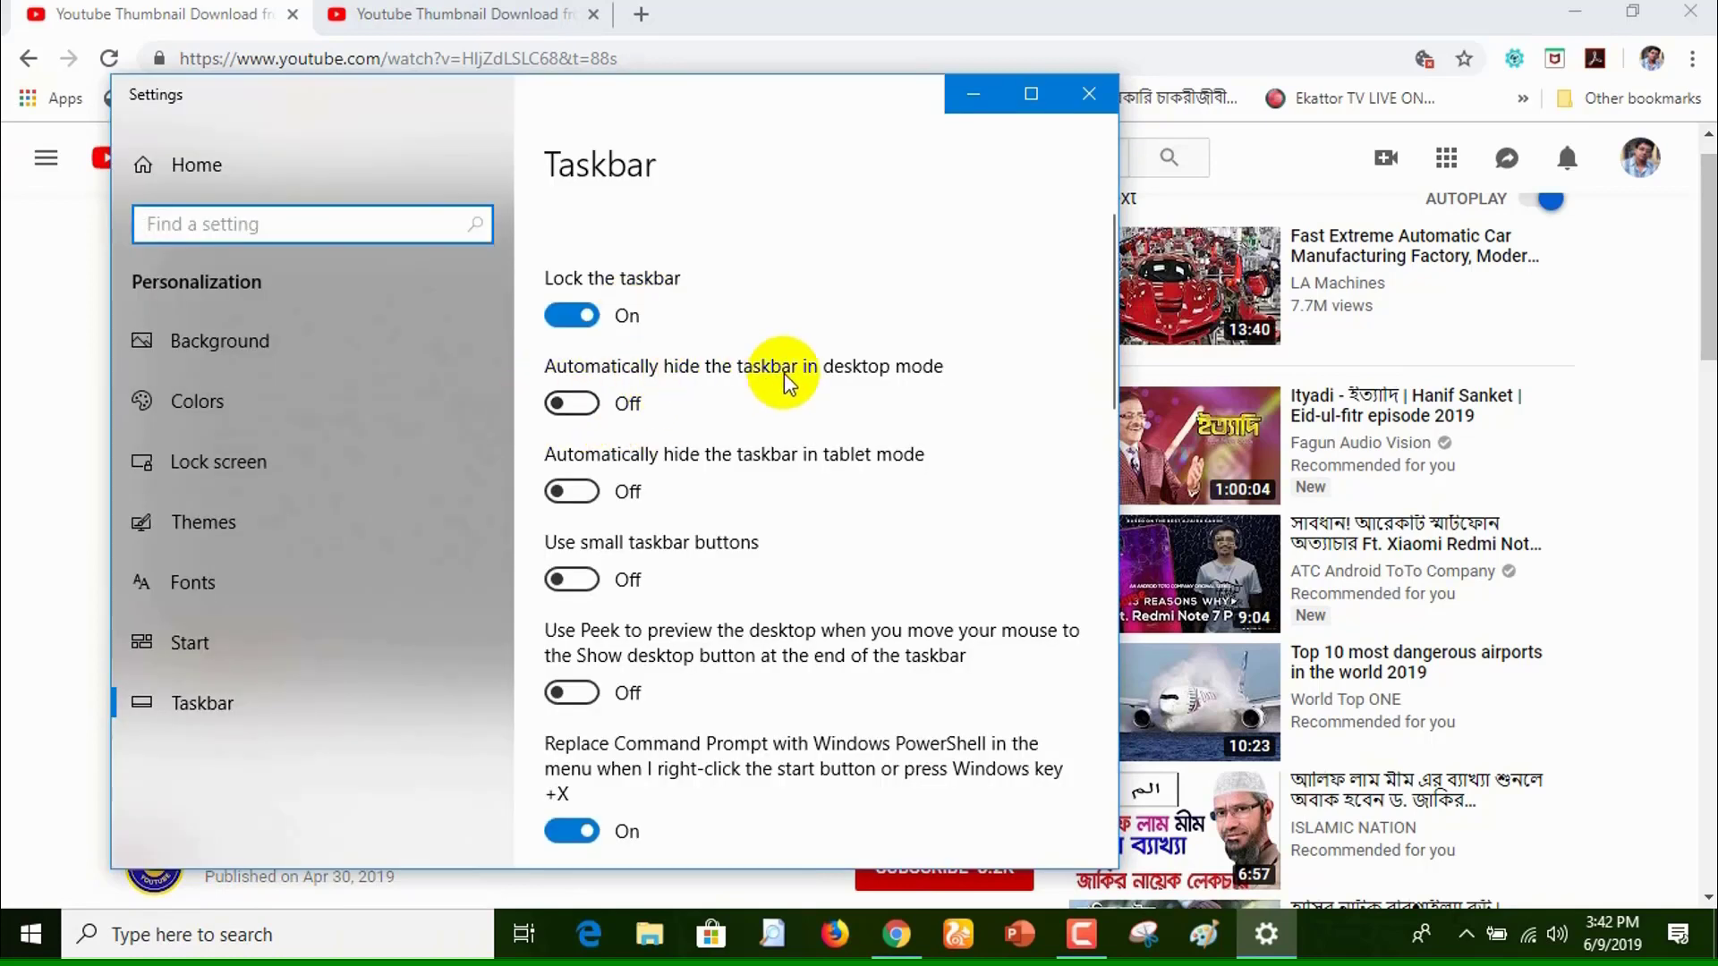
click(573, 403)
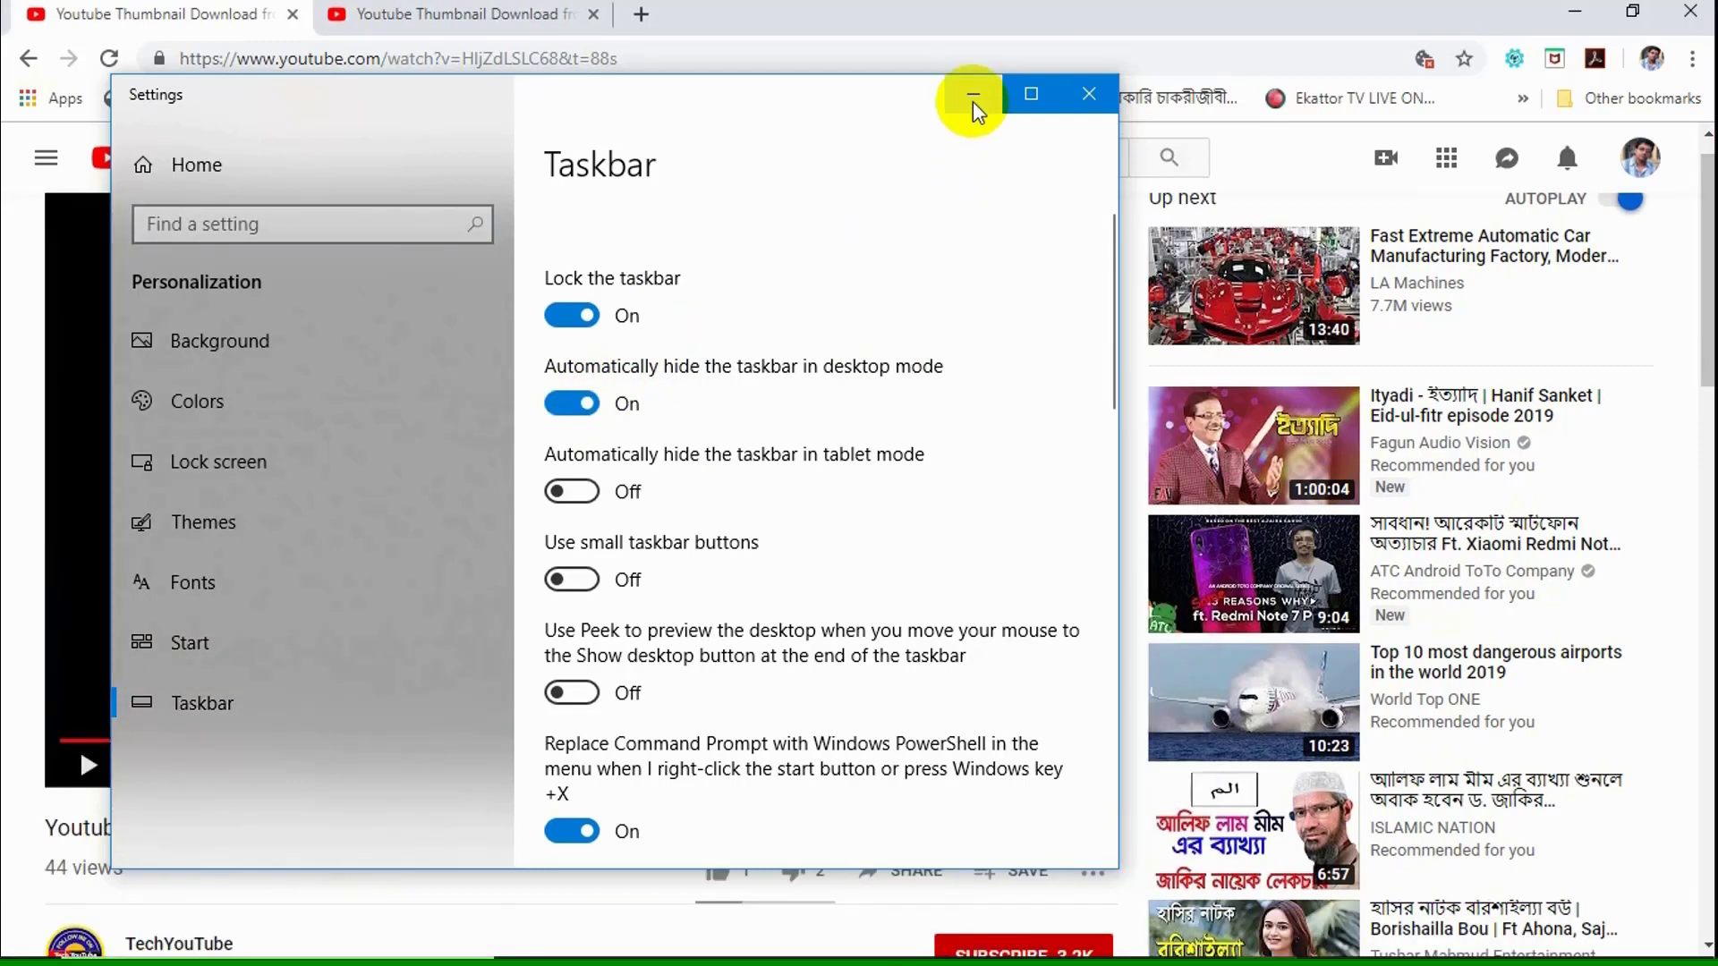
click(1085, 100)
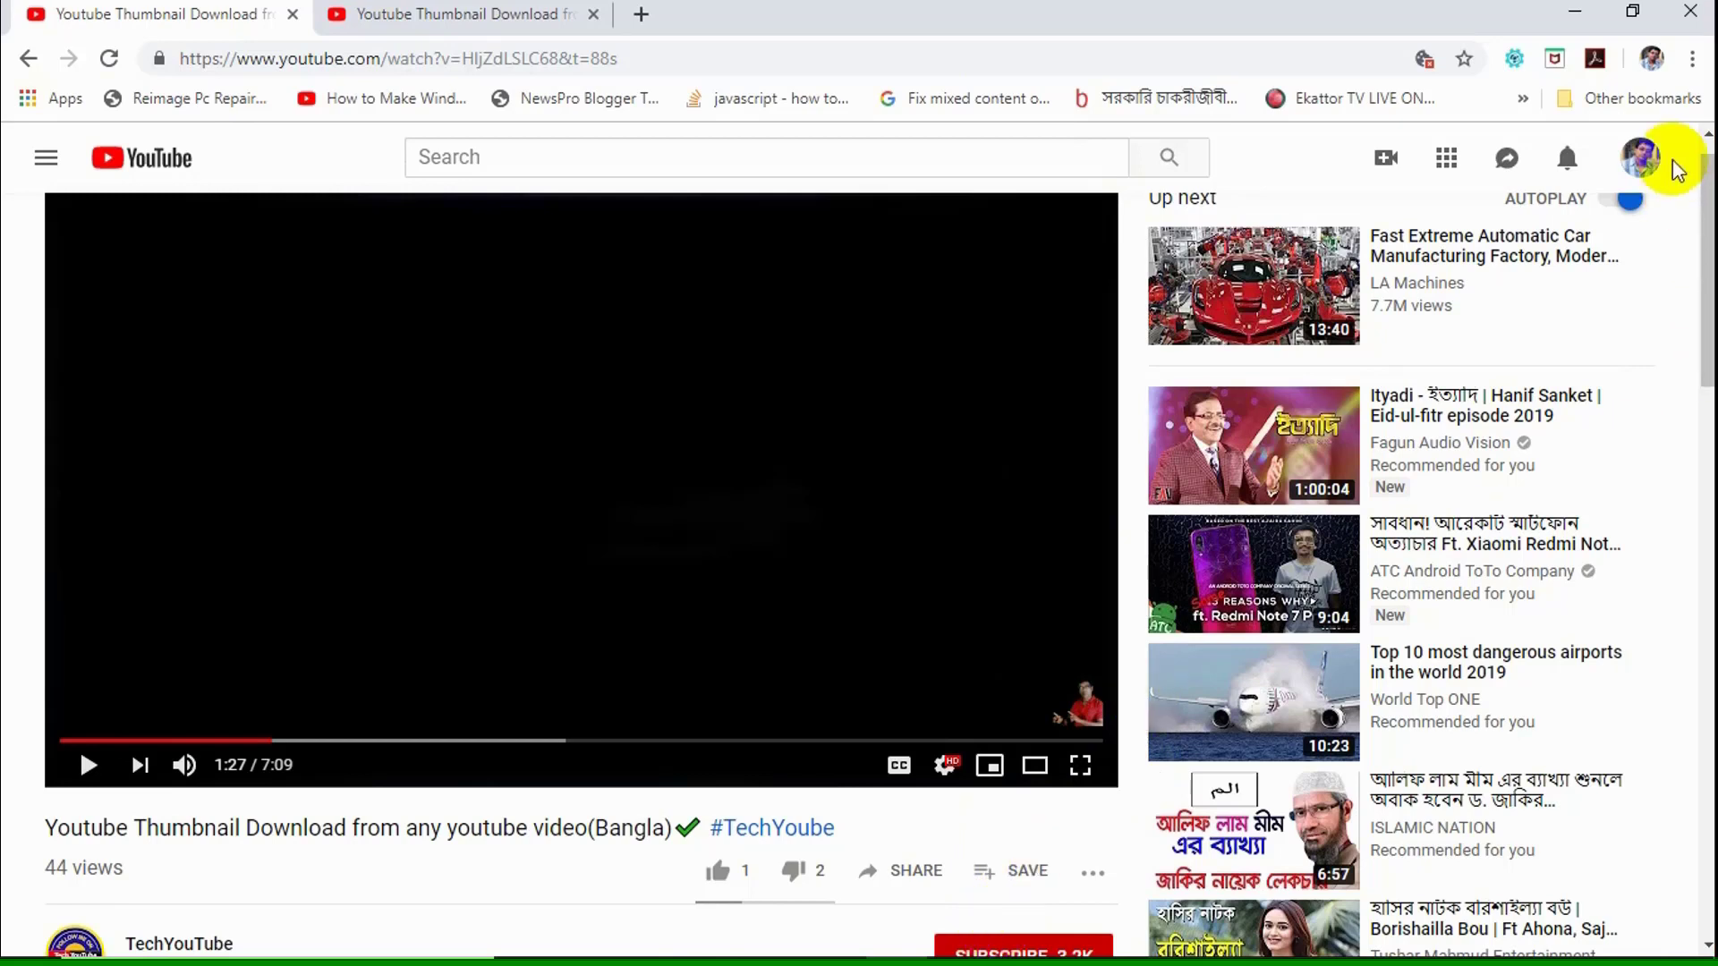
Set the browser's page zoom to 110% for the video page
click(1691, 61)
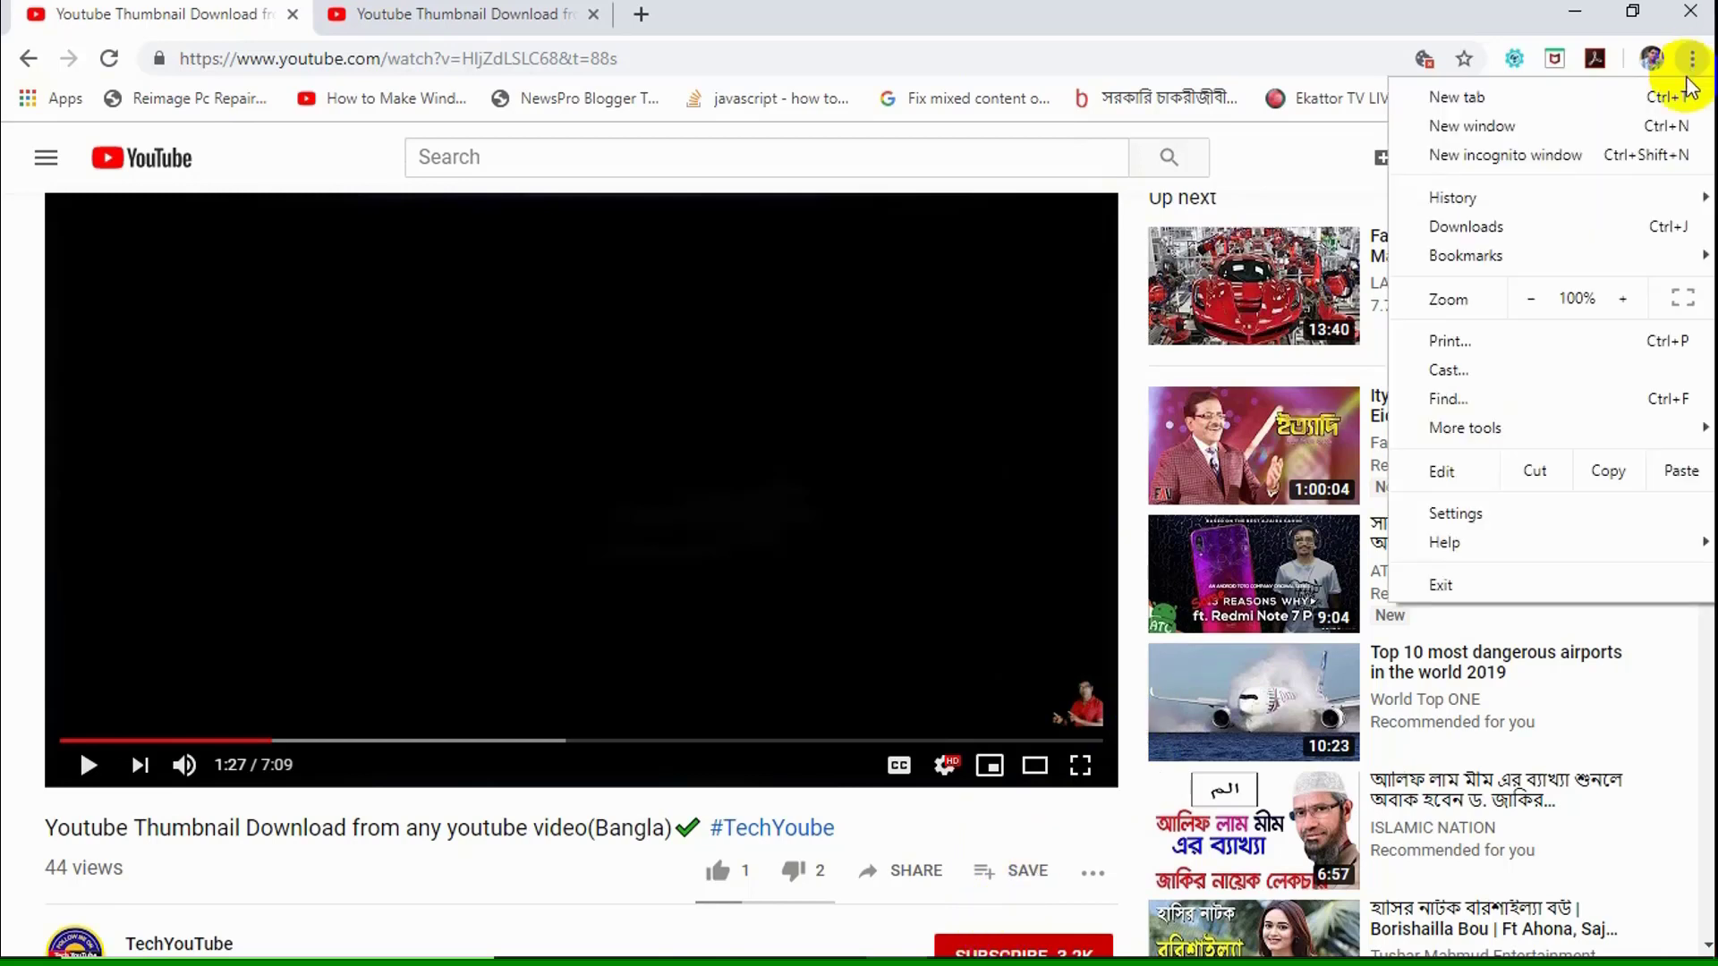
click(1625, 299)
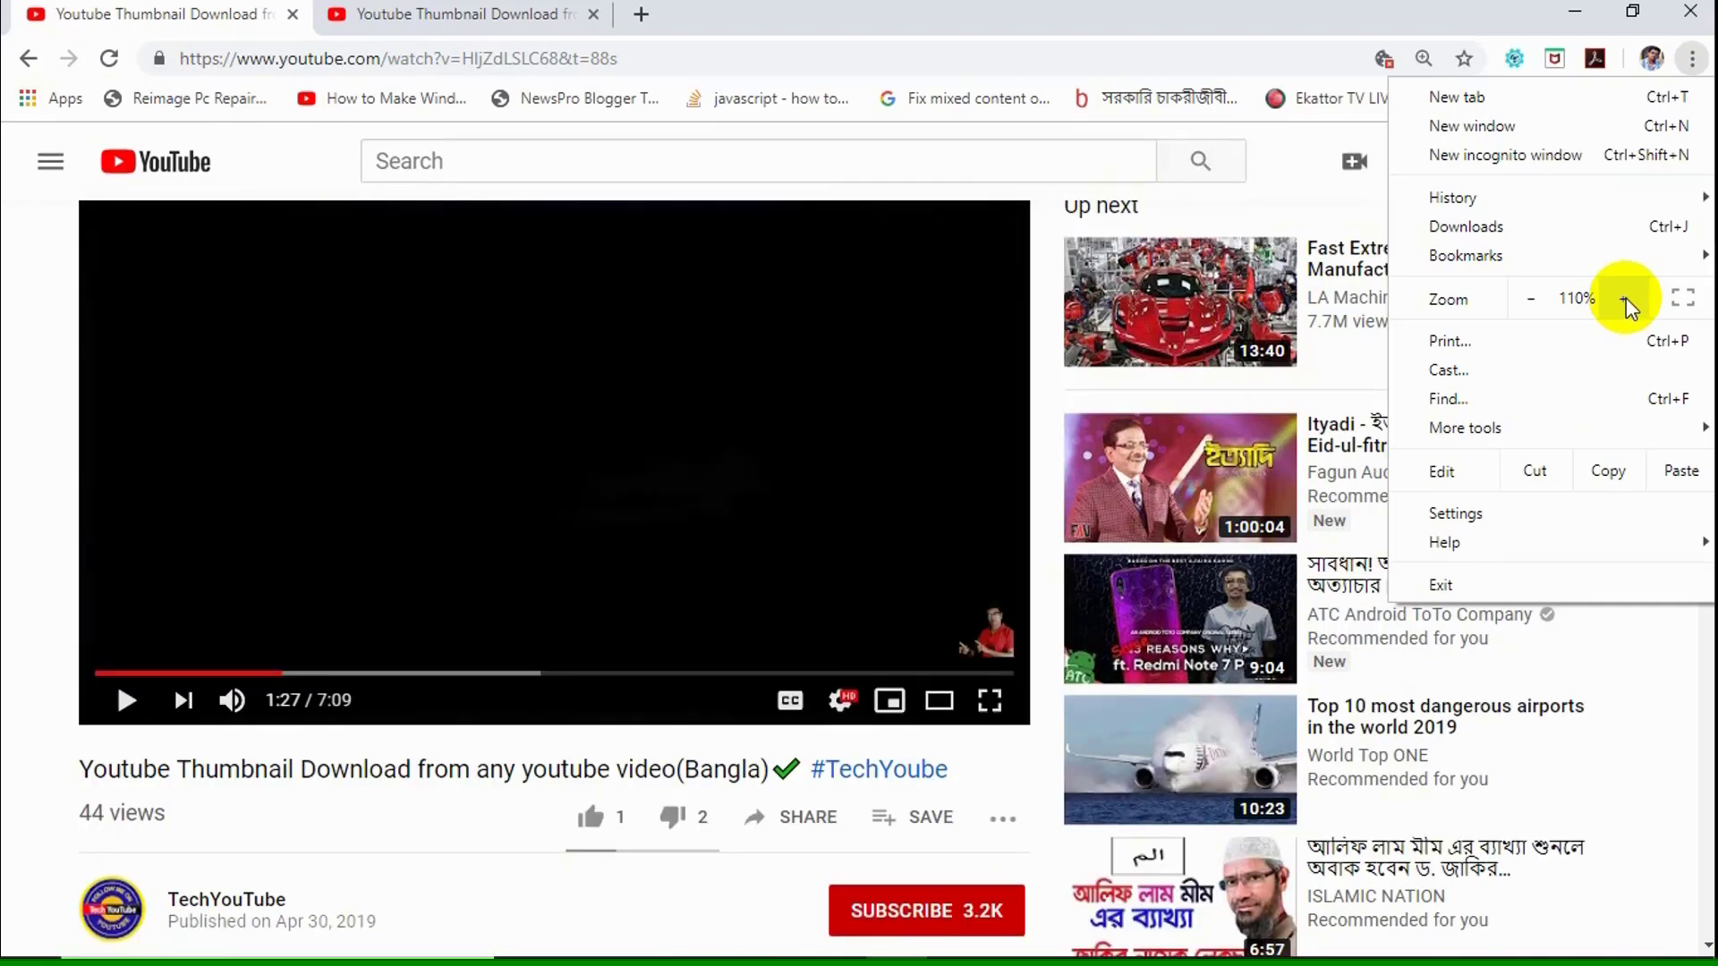
click(1028, 875)
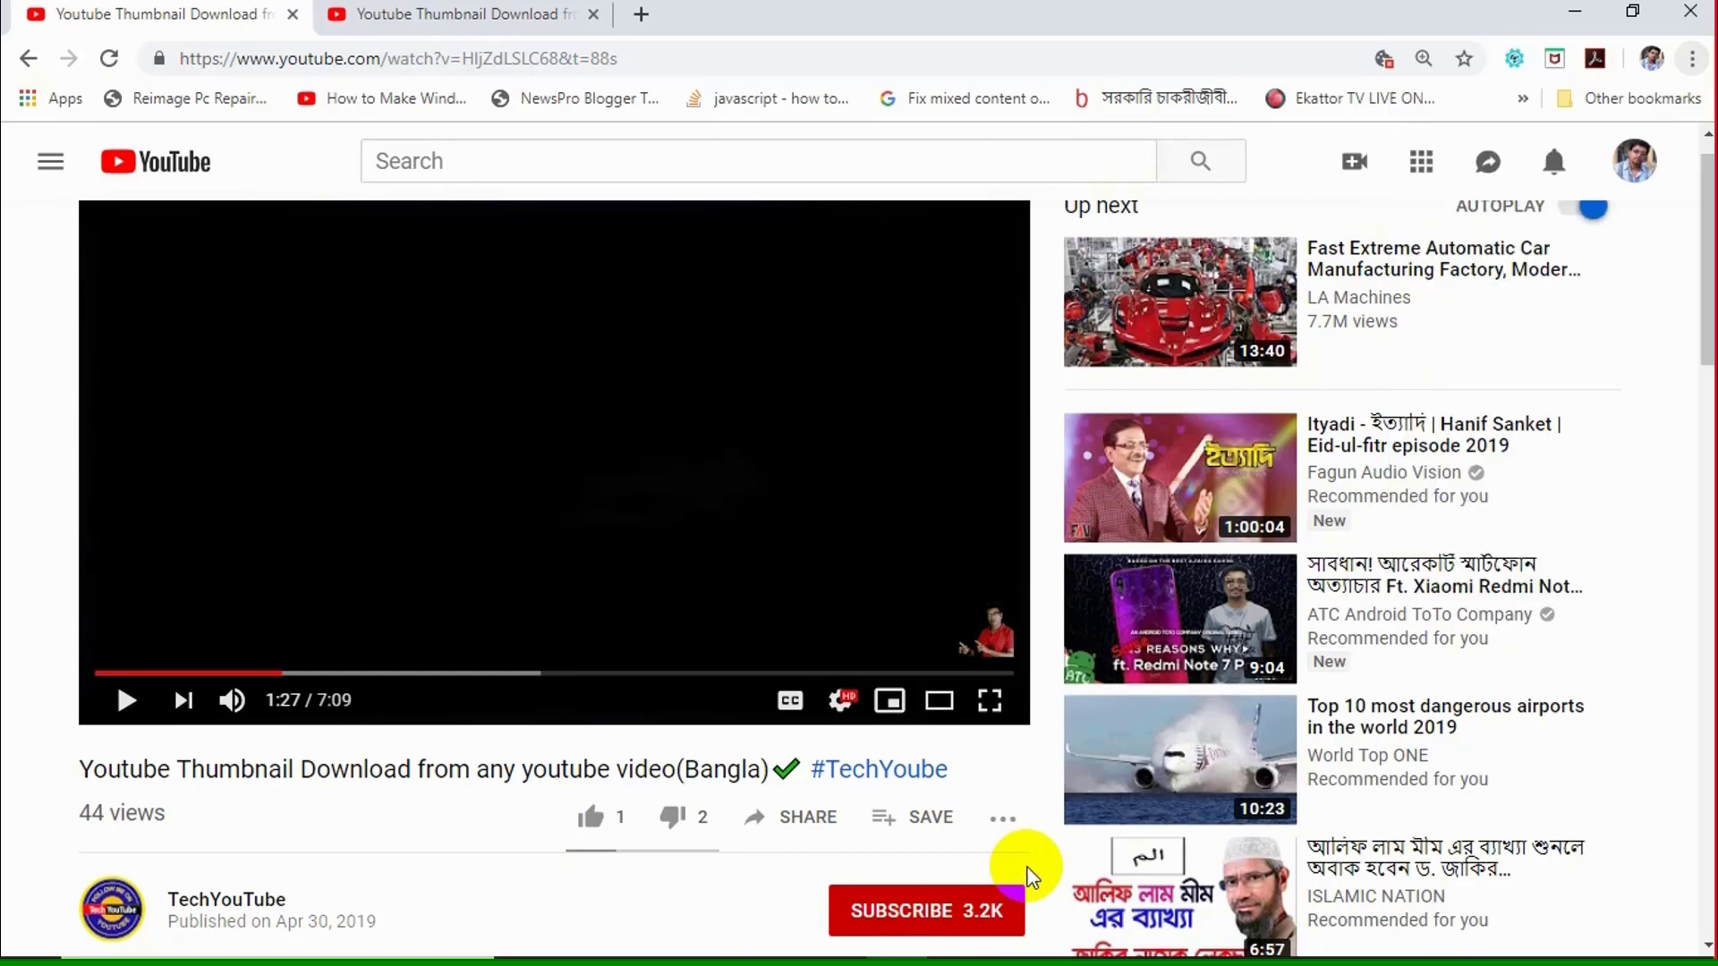
Subscribe to the TechYouTube channel below the video and turn on its notification bell
click(1708, 278)
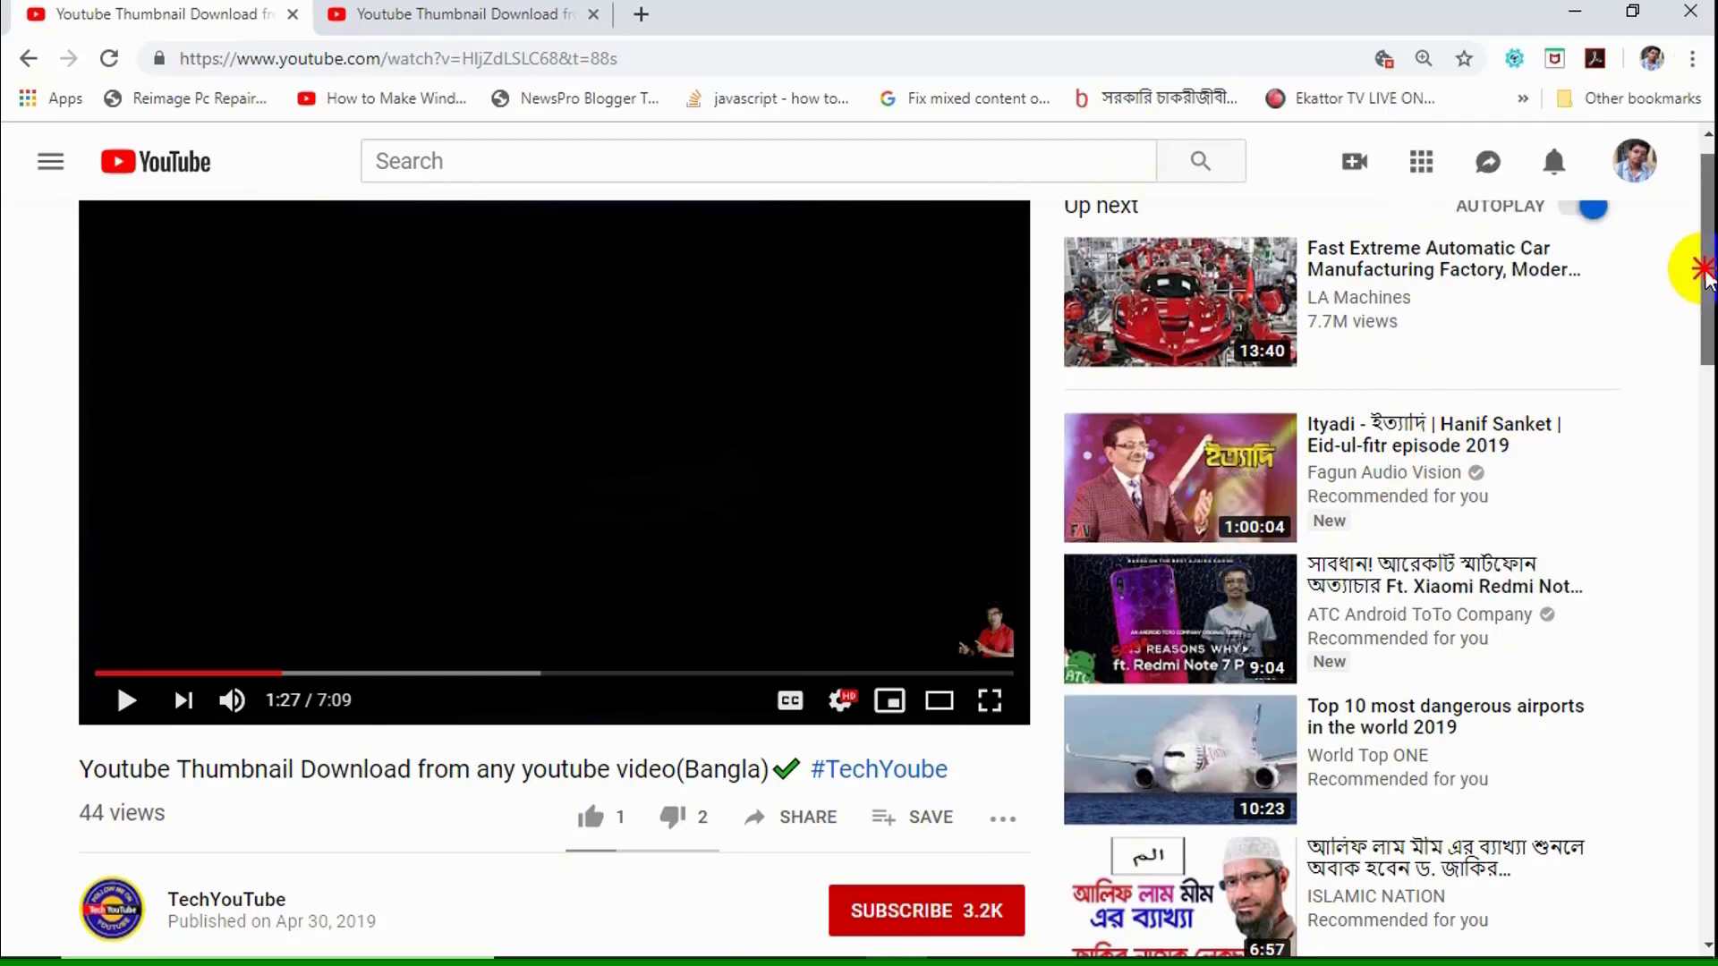
drag(1706, 277, 1706, 275)
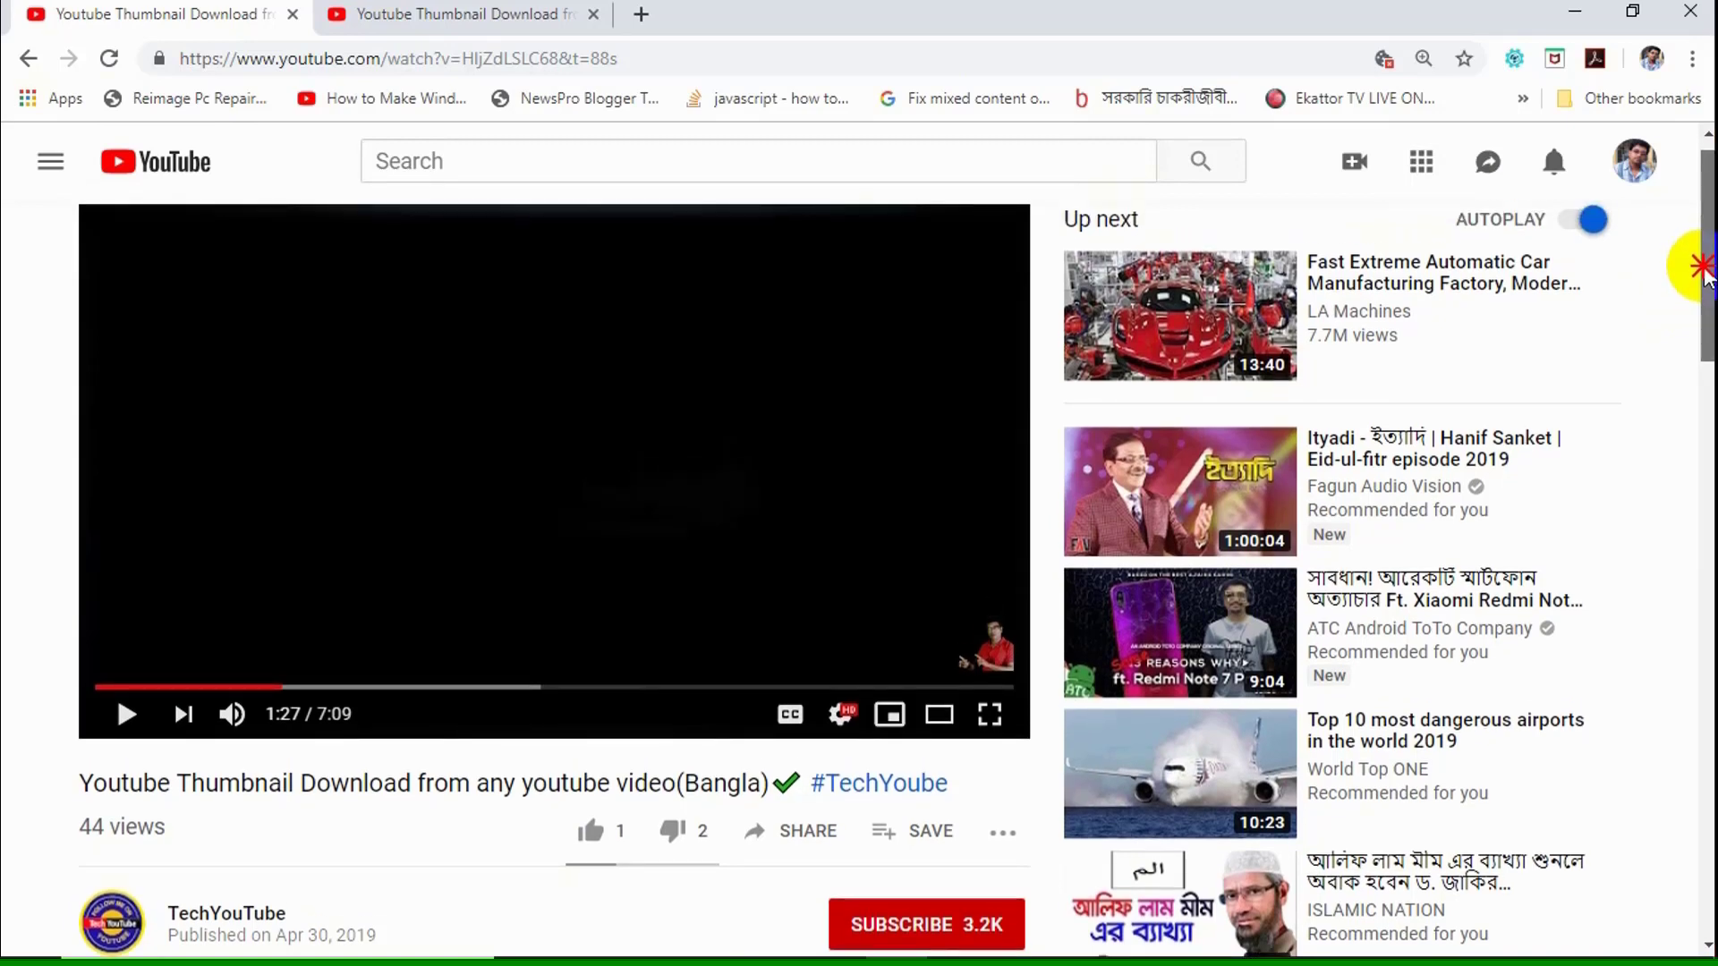
drag(1705, 277, 1705, 279)
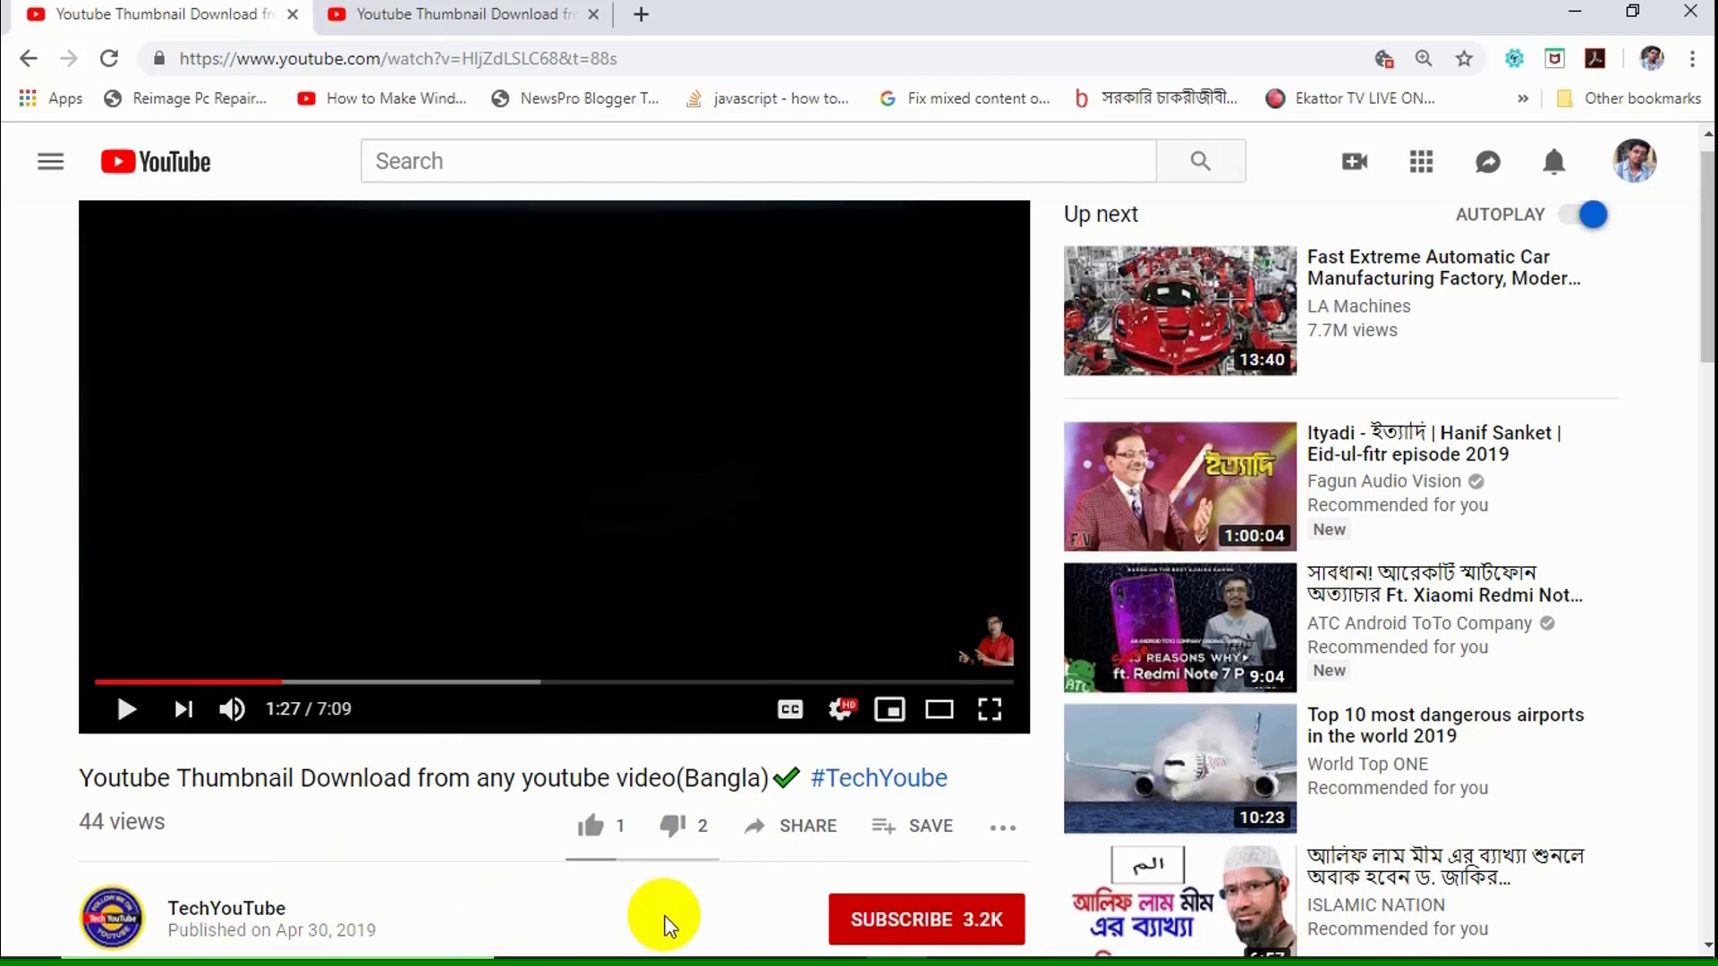
click(912, 926)
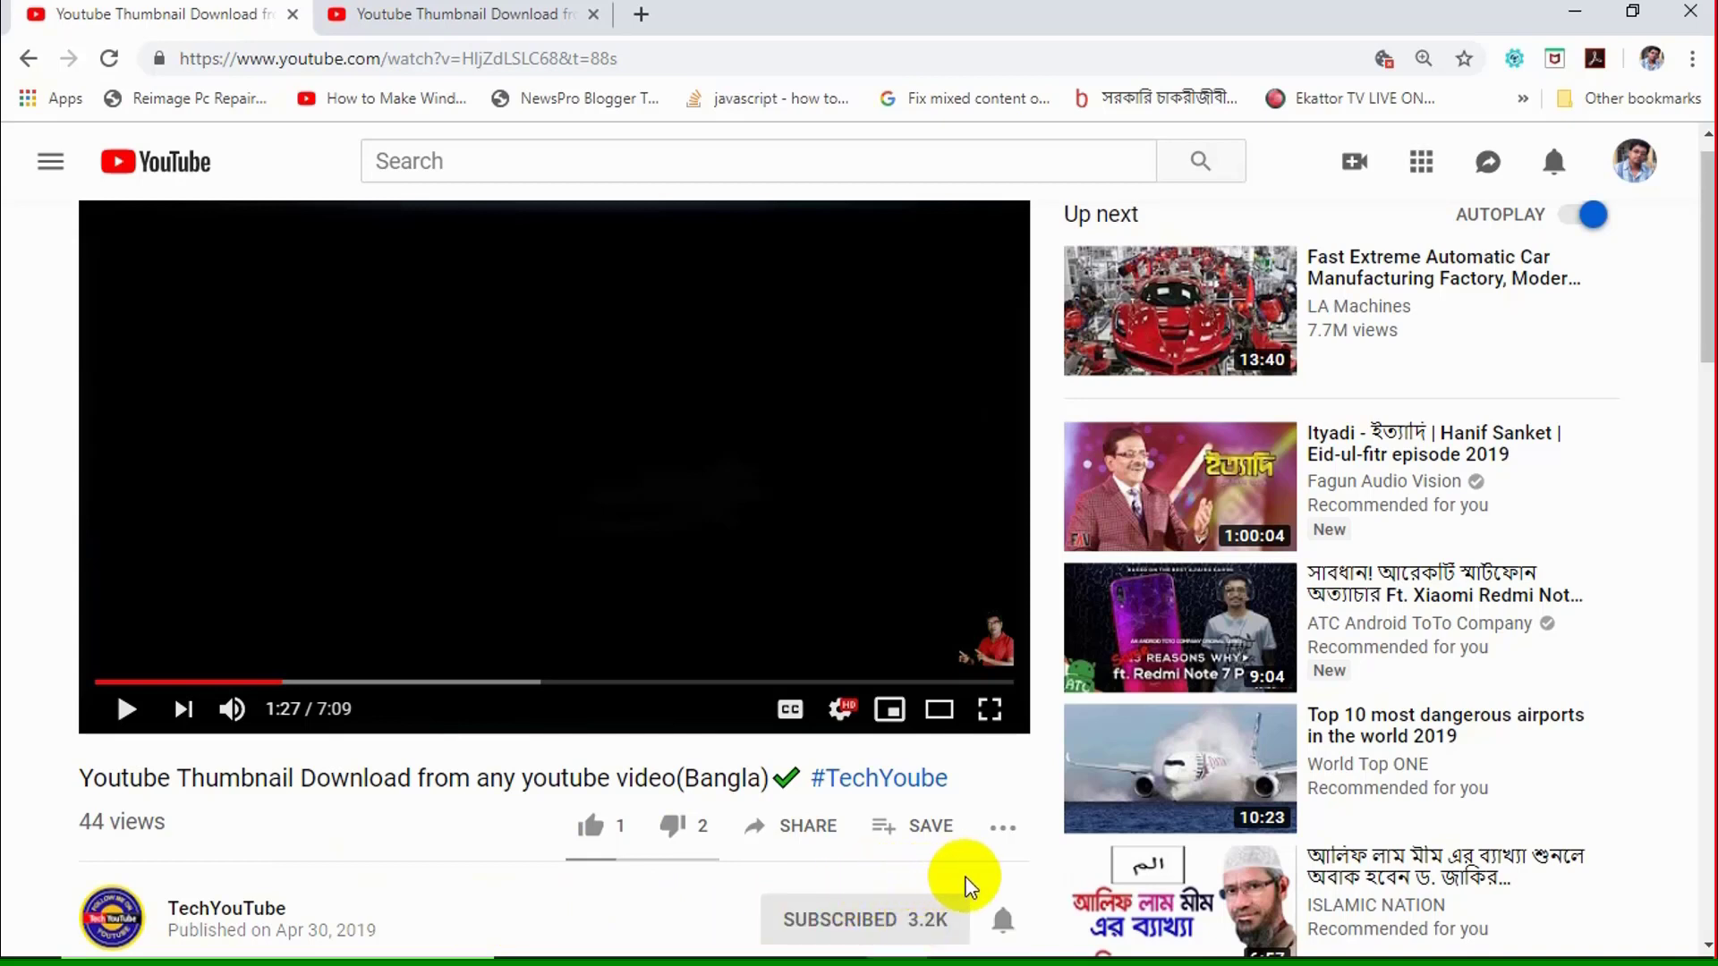
click(1004, 922)
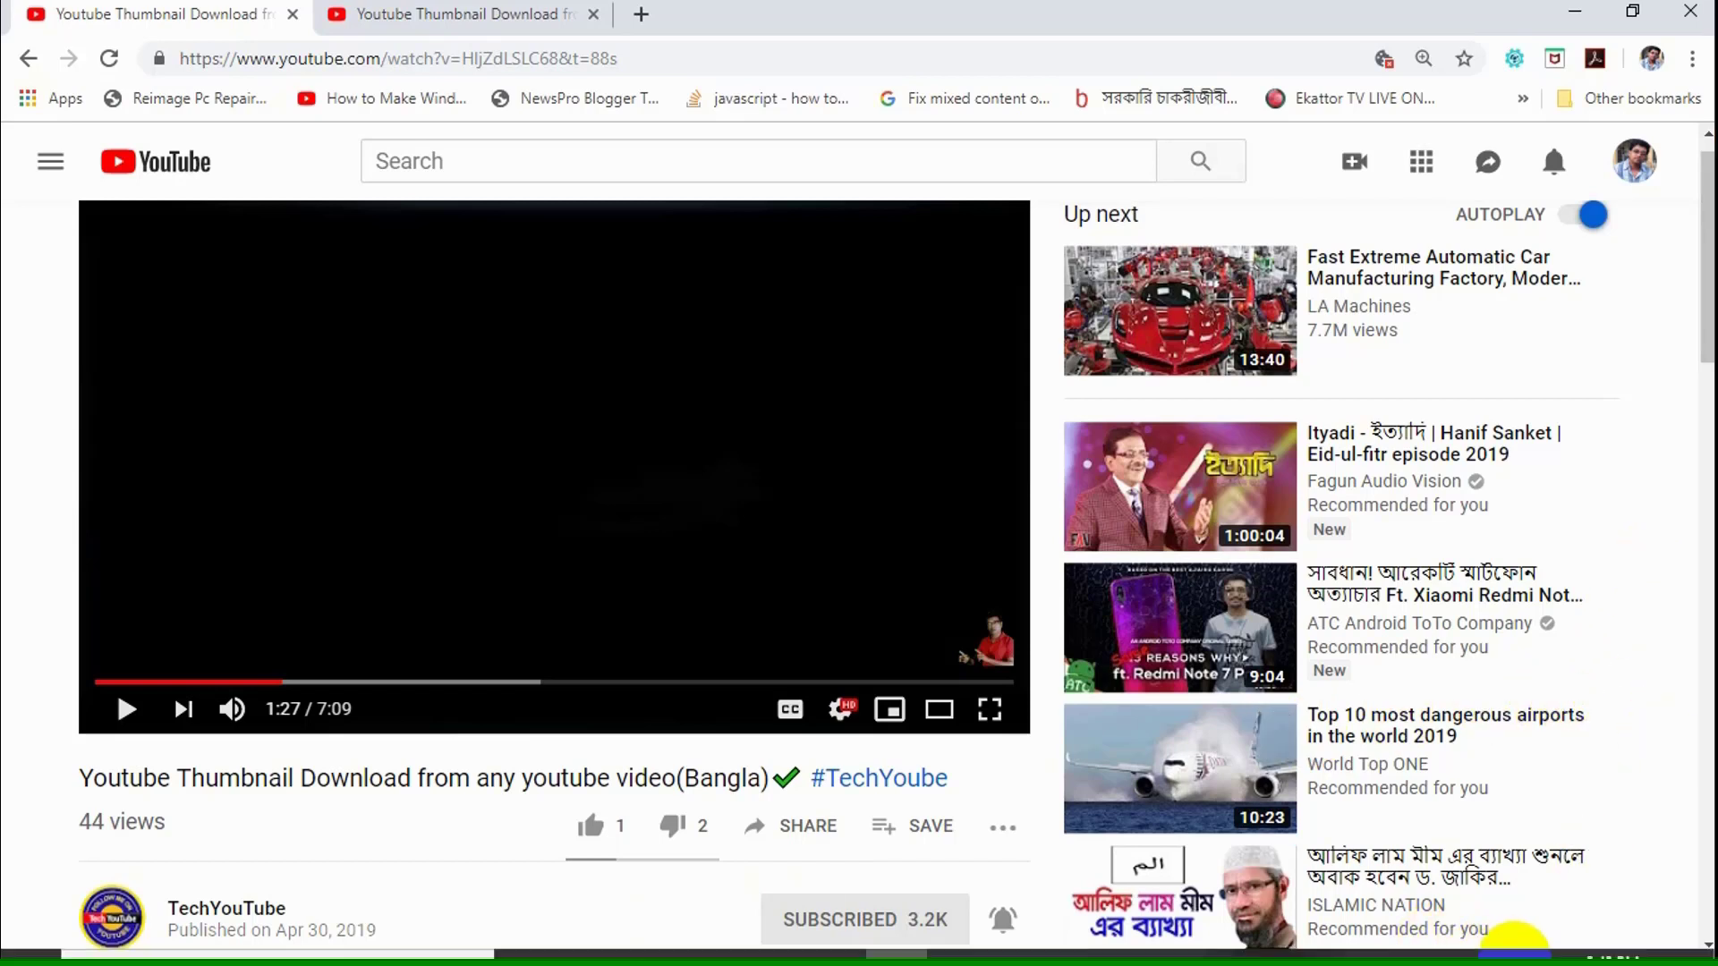
Bring up the Camtasia recorder, pause and stop the recording, and minimize the browser
click(1082, 940)
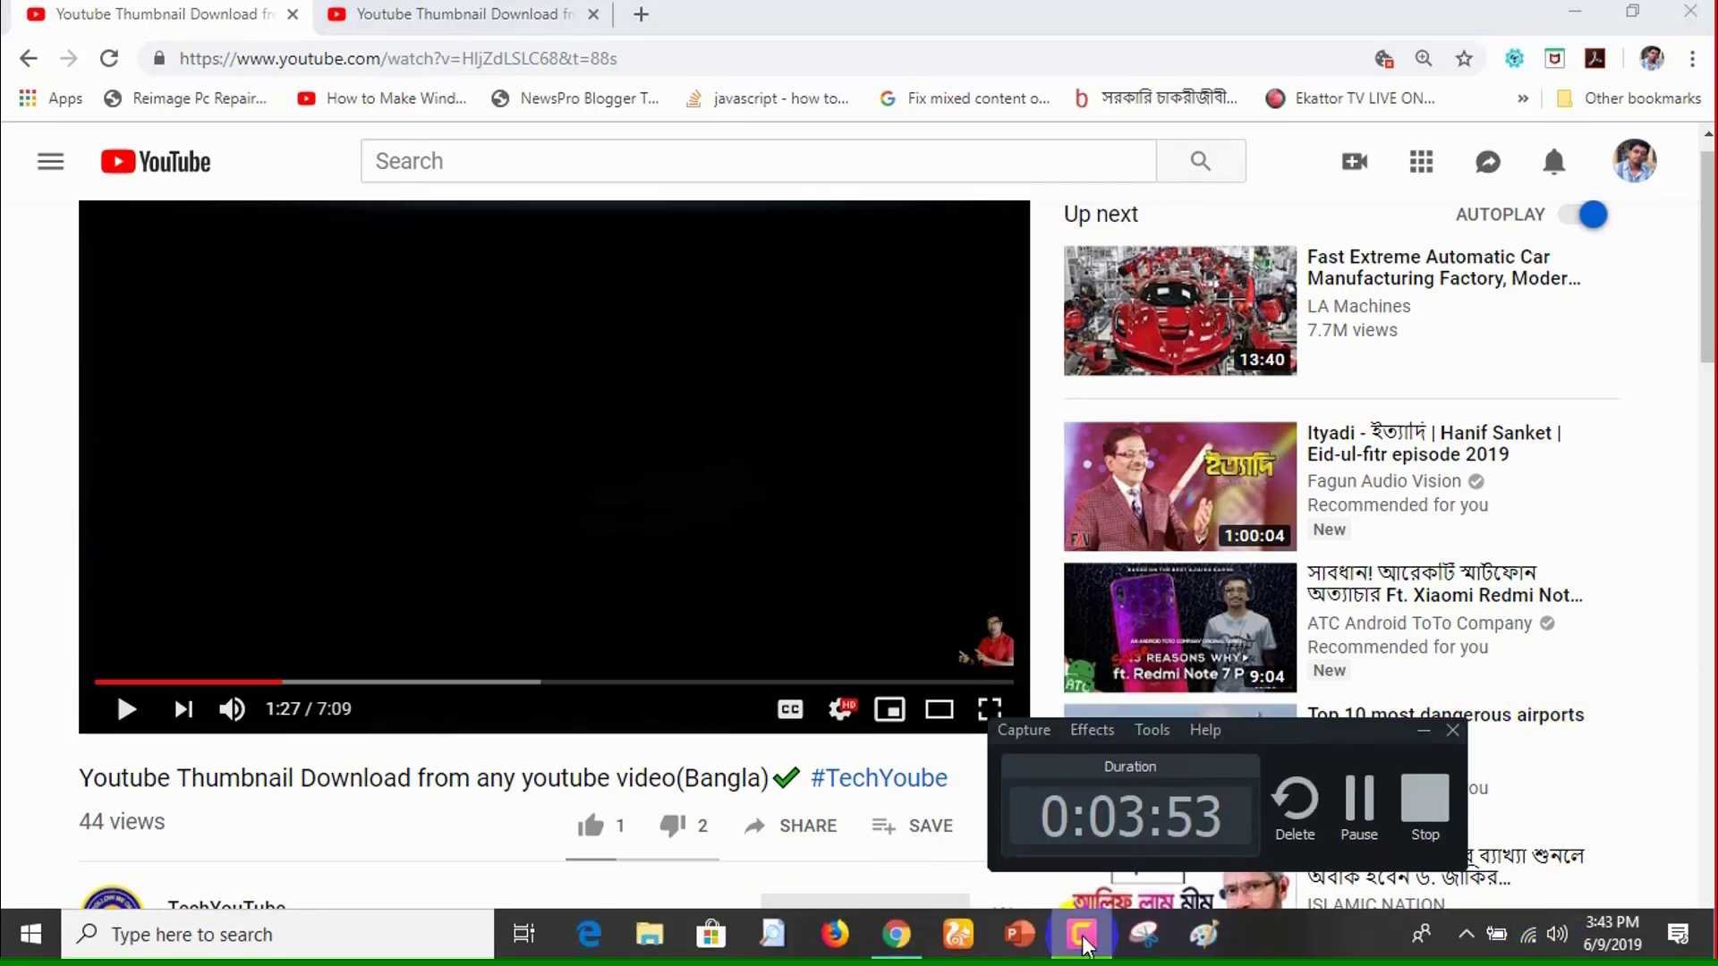
click(1359, 827)
click(1424, 821)
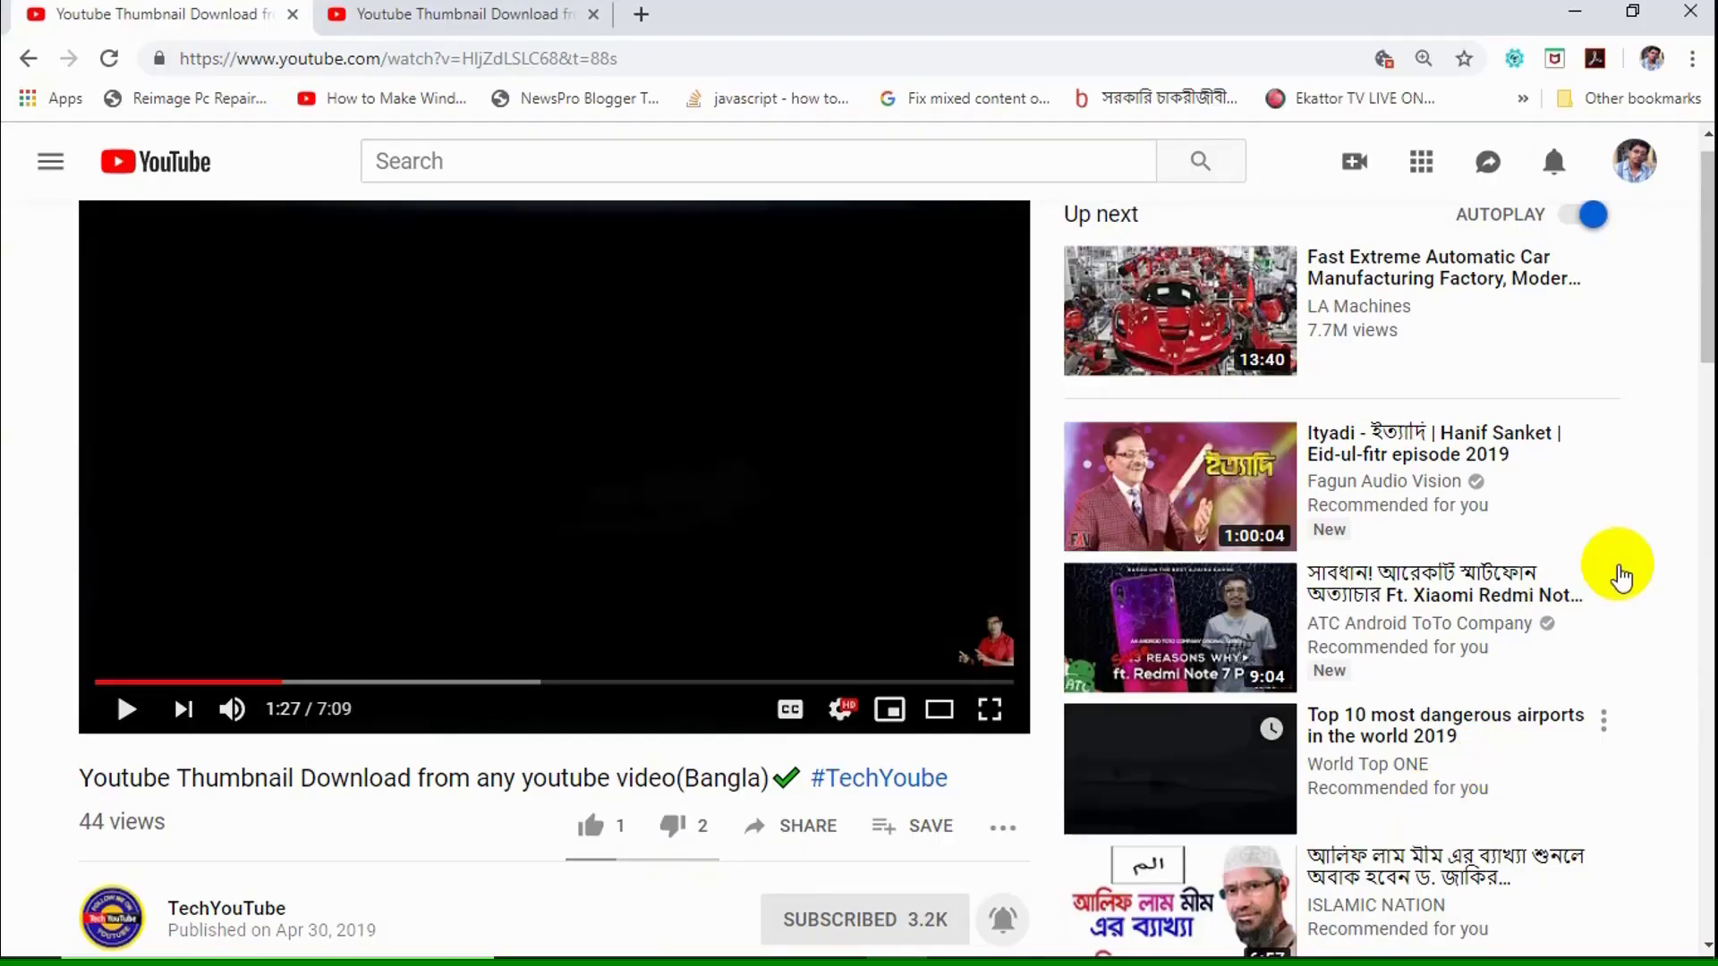
click(1575, 10)
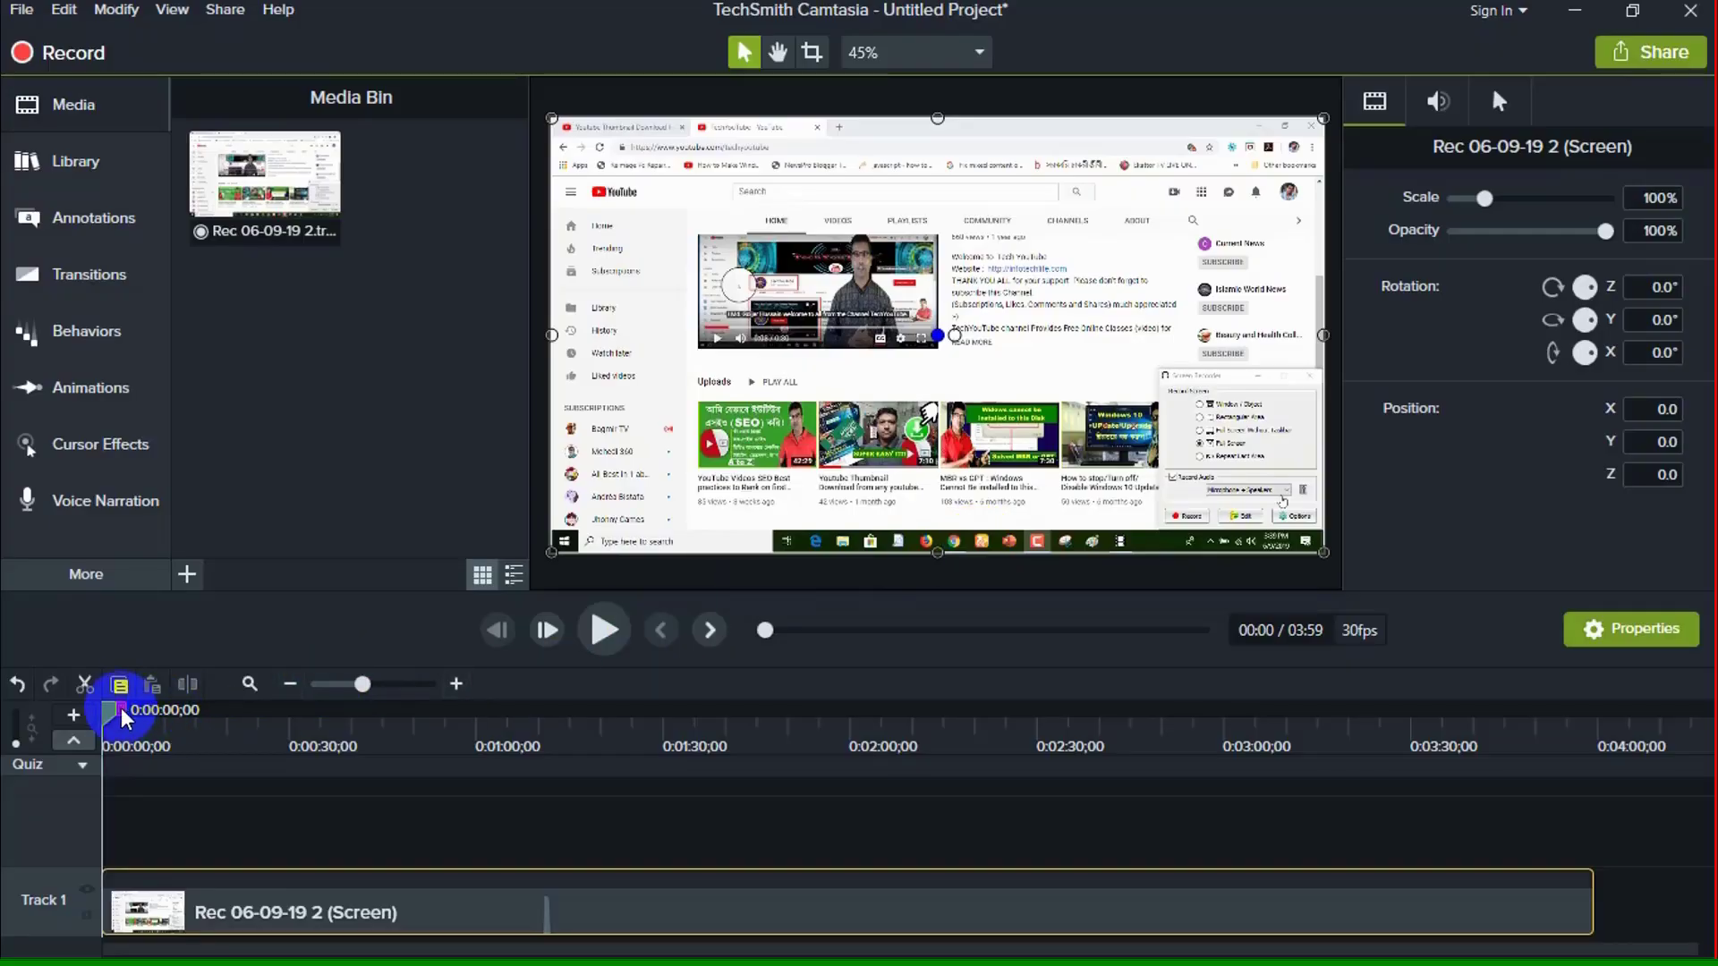
Cut the first 00:03:17;26 of the screen recording on Track 1
click(119, 711)
drag(119, 716, 1372, 801)
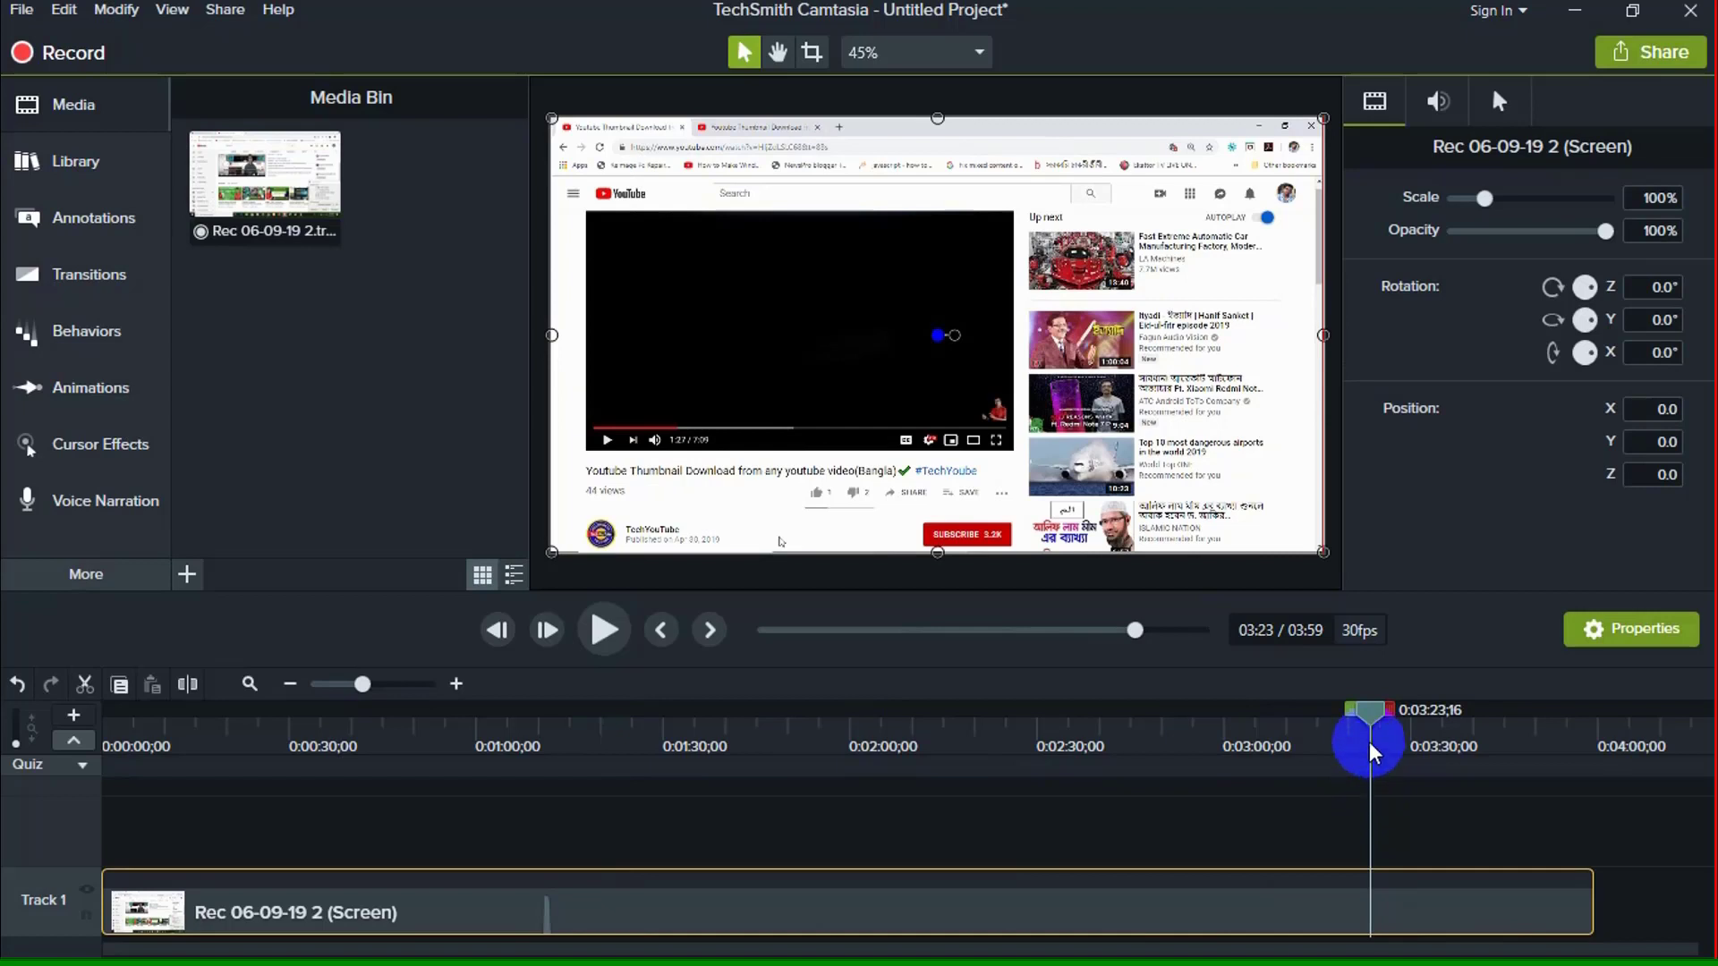
drag(1369, 710, 39, 712)
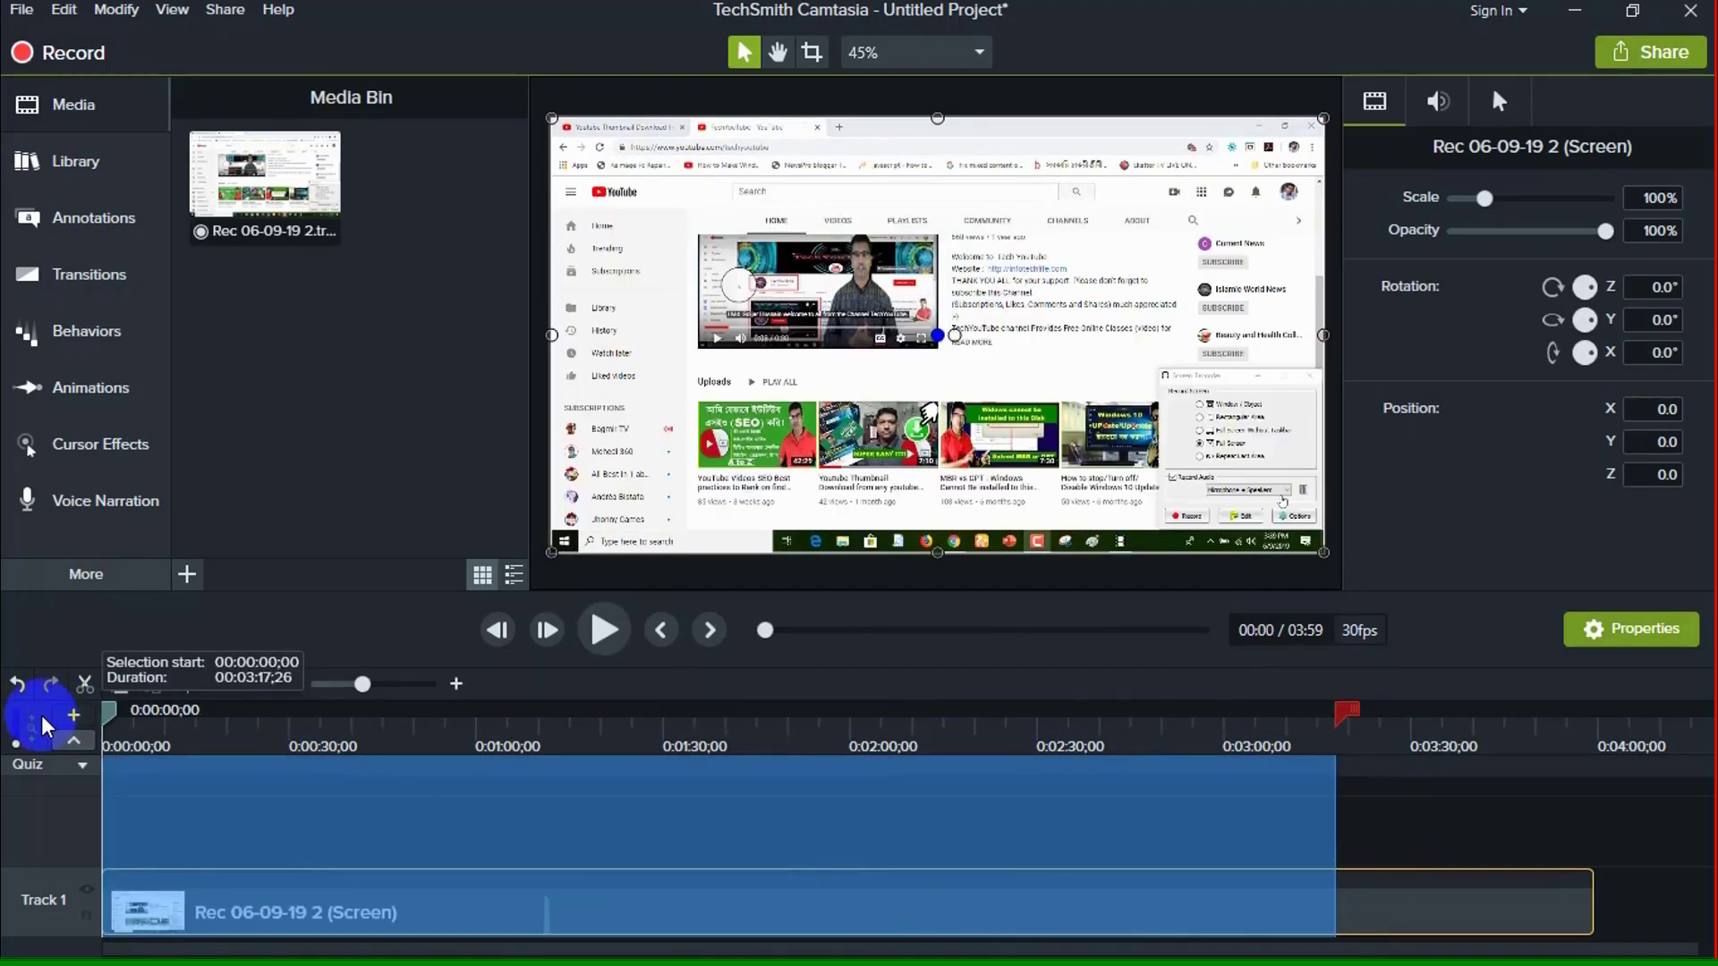
click(84, 686)
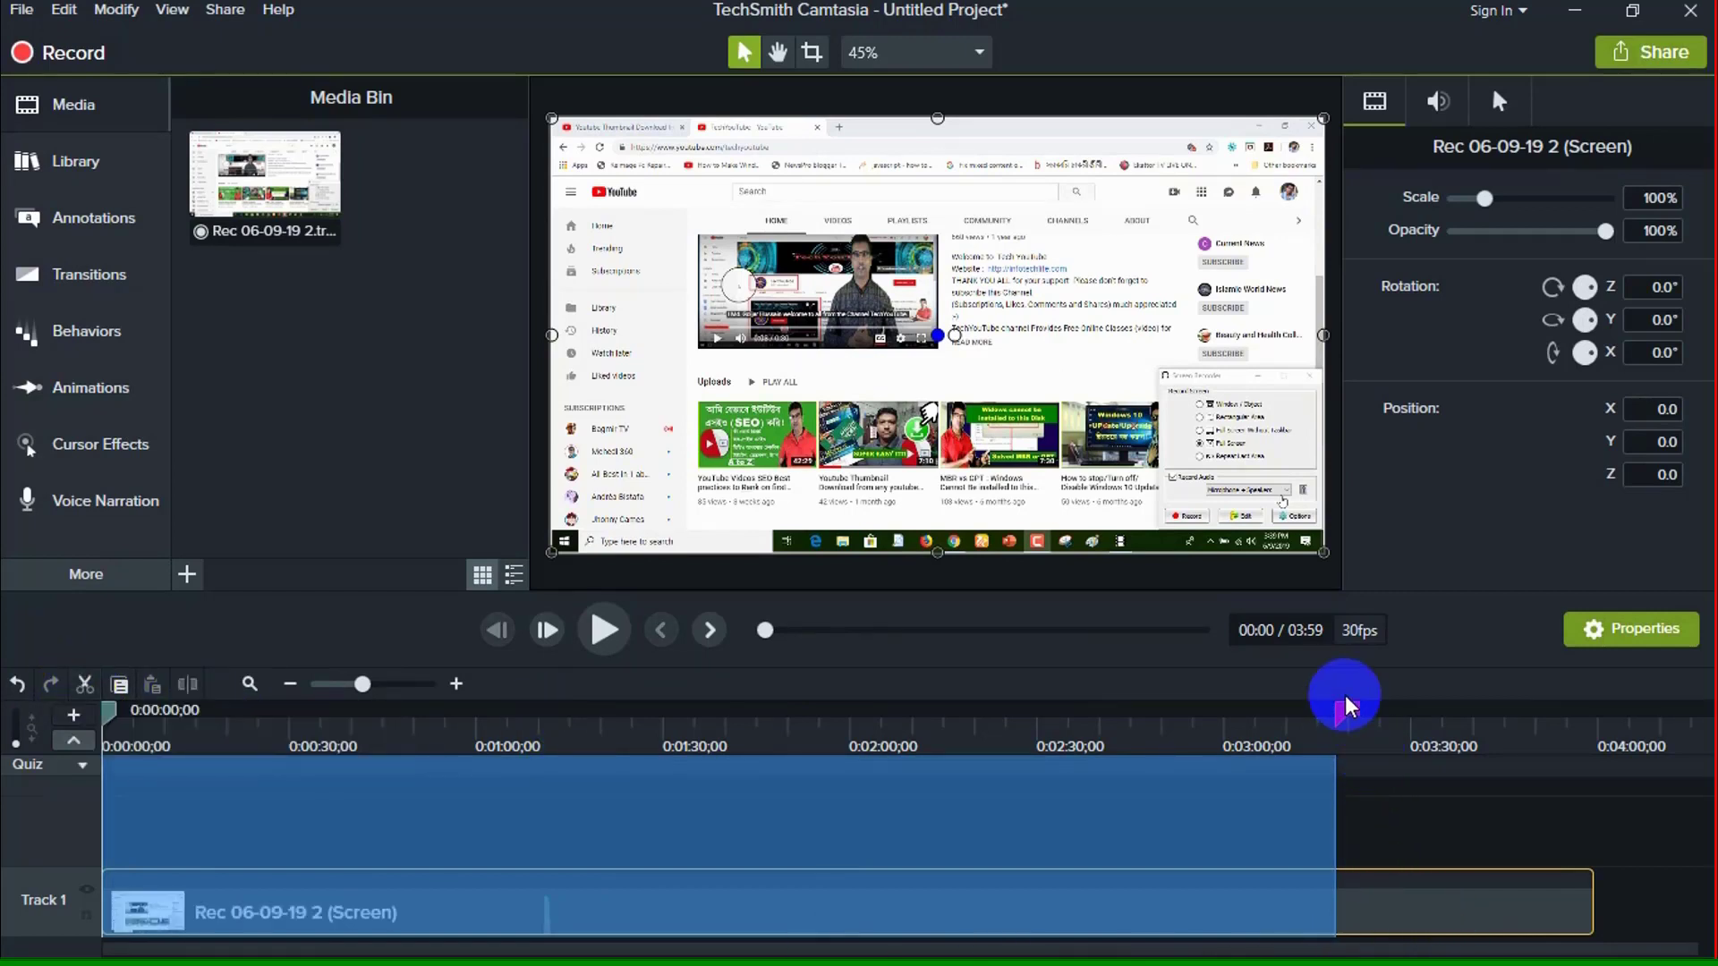
click(85, 690)
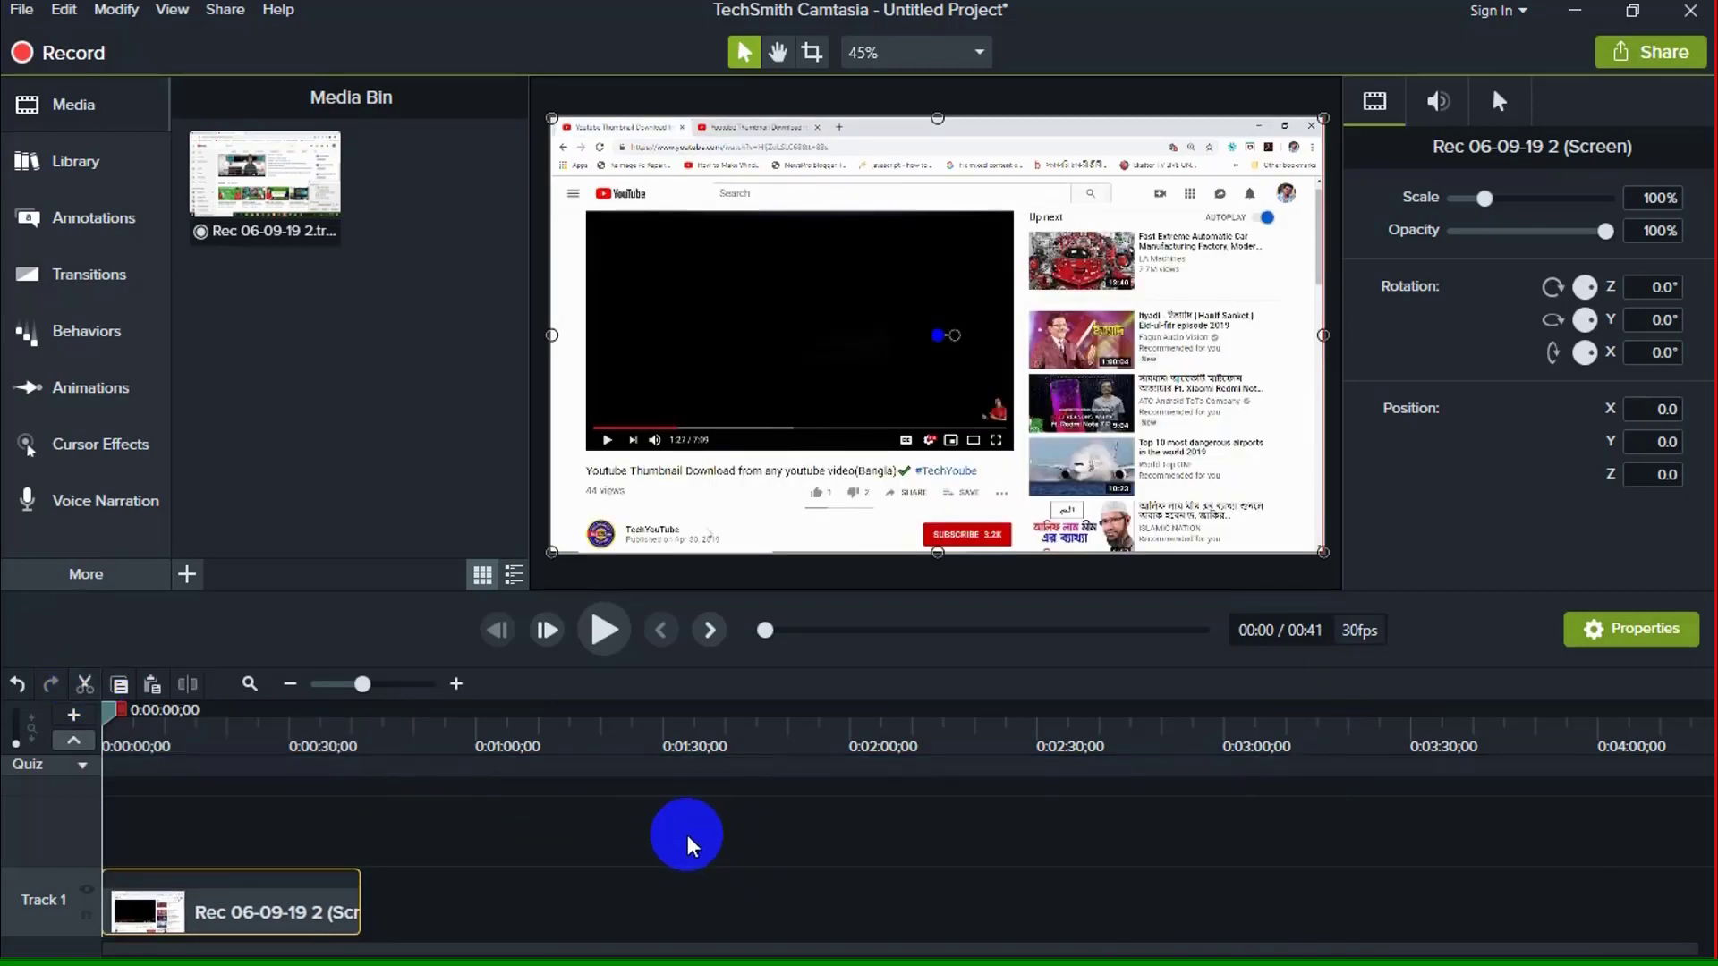
Play the shortened recording and cut the unneeded opening section before the channel is subscribed to
click(604, 631)
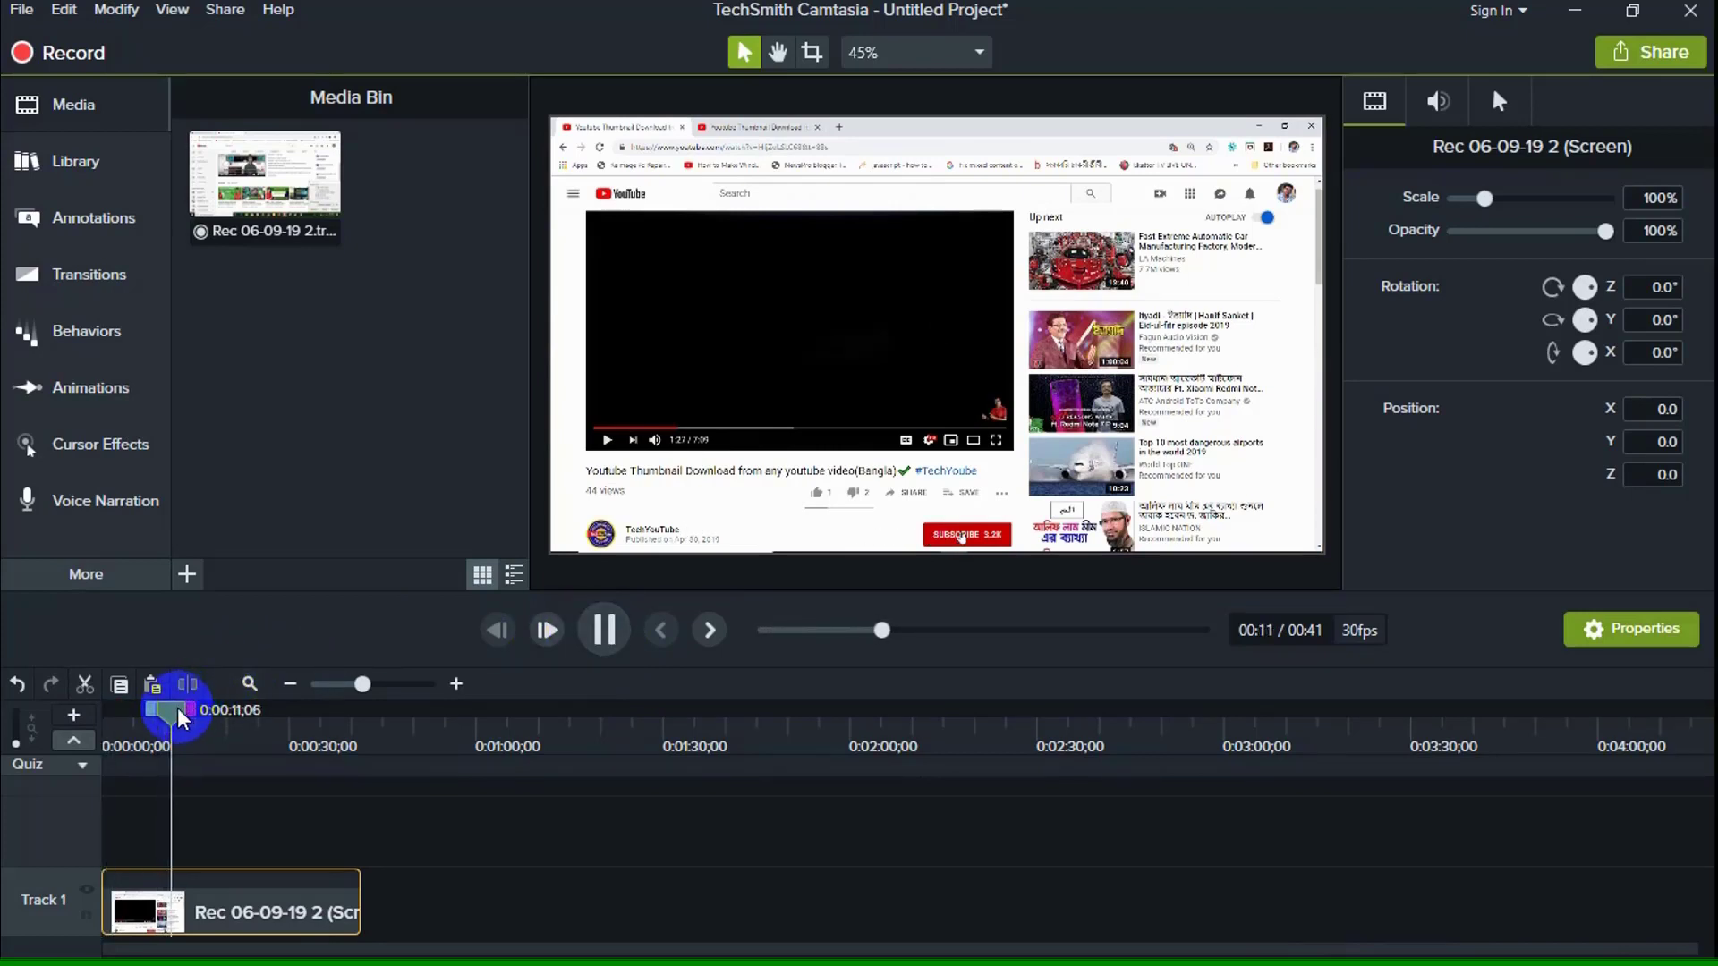
mouse_move(170, 710)
mouse_down()
mouse_move(117, 716)
mouse_move(177, 718)
mouse_up()
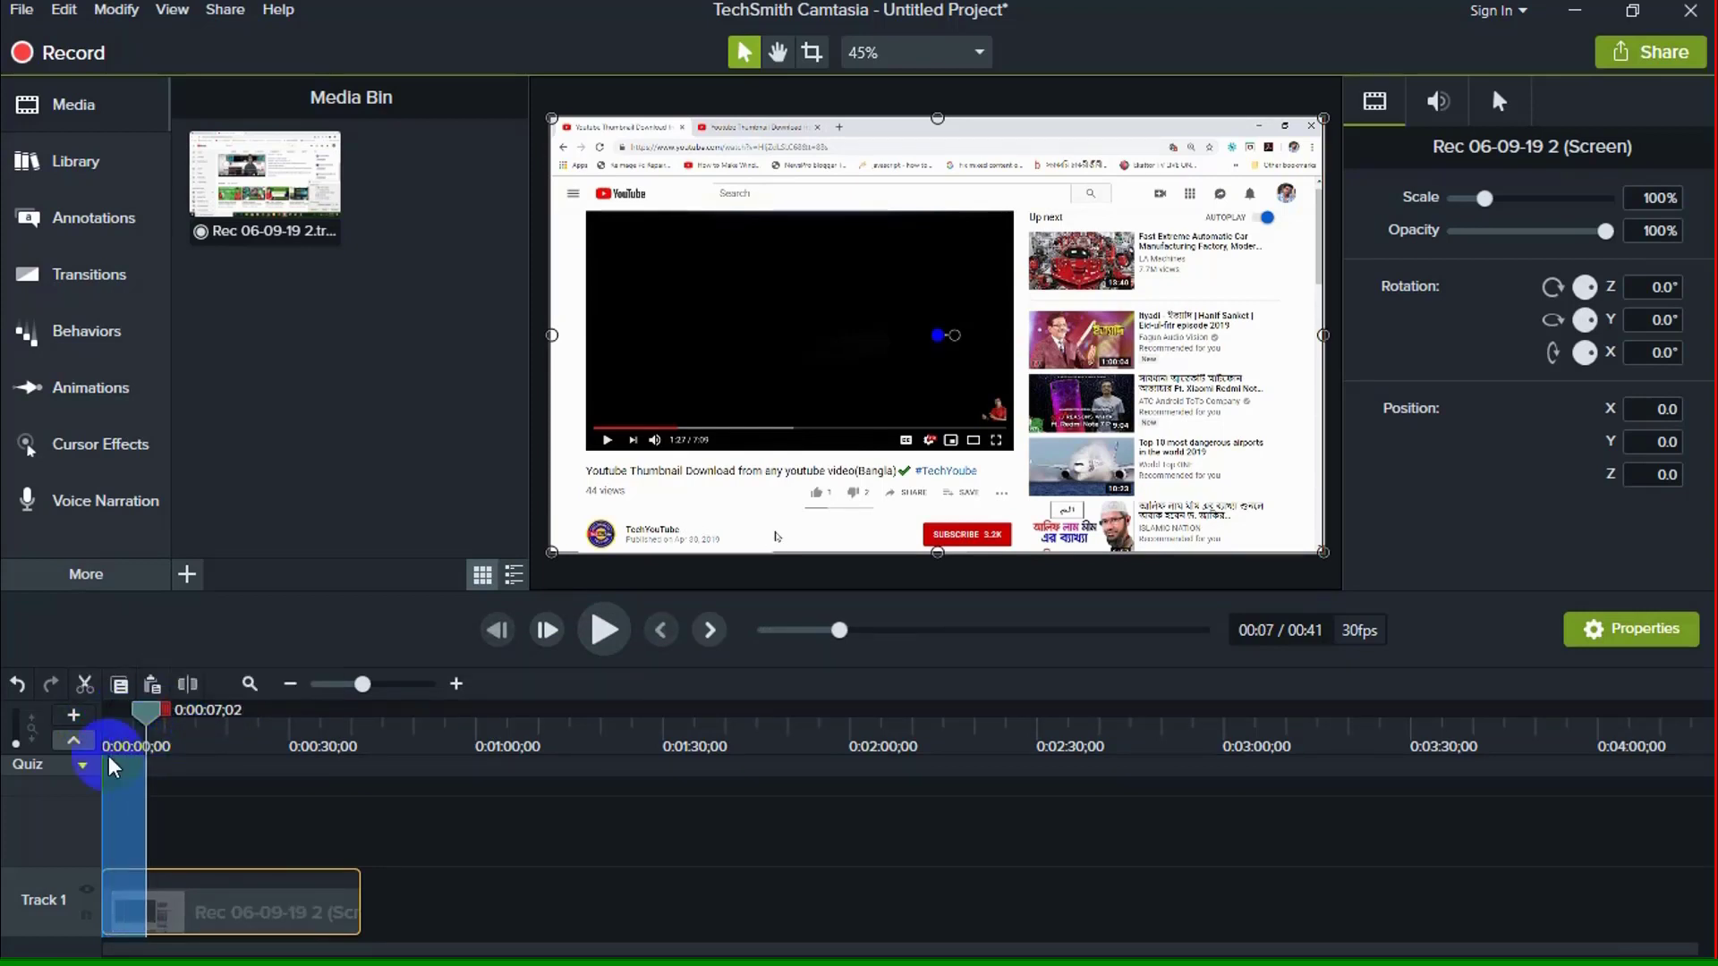
click(85, 684)
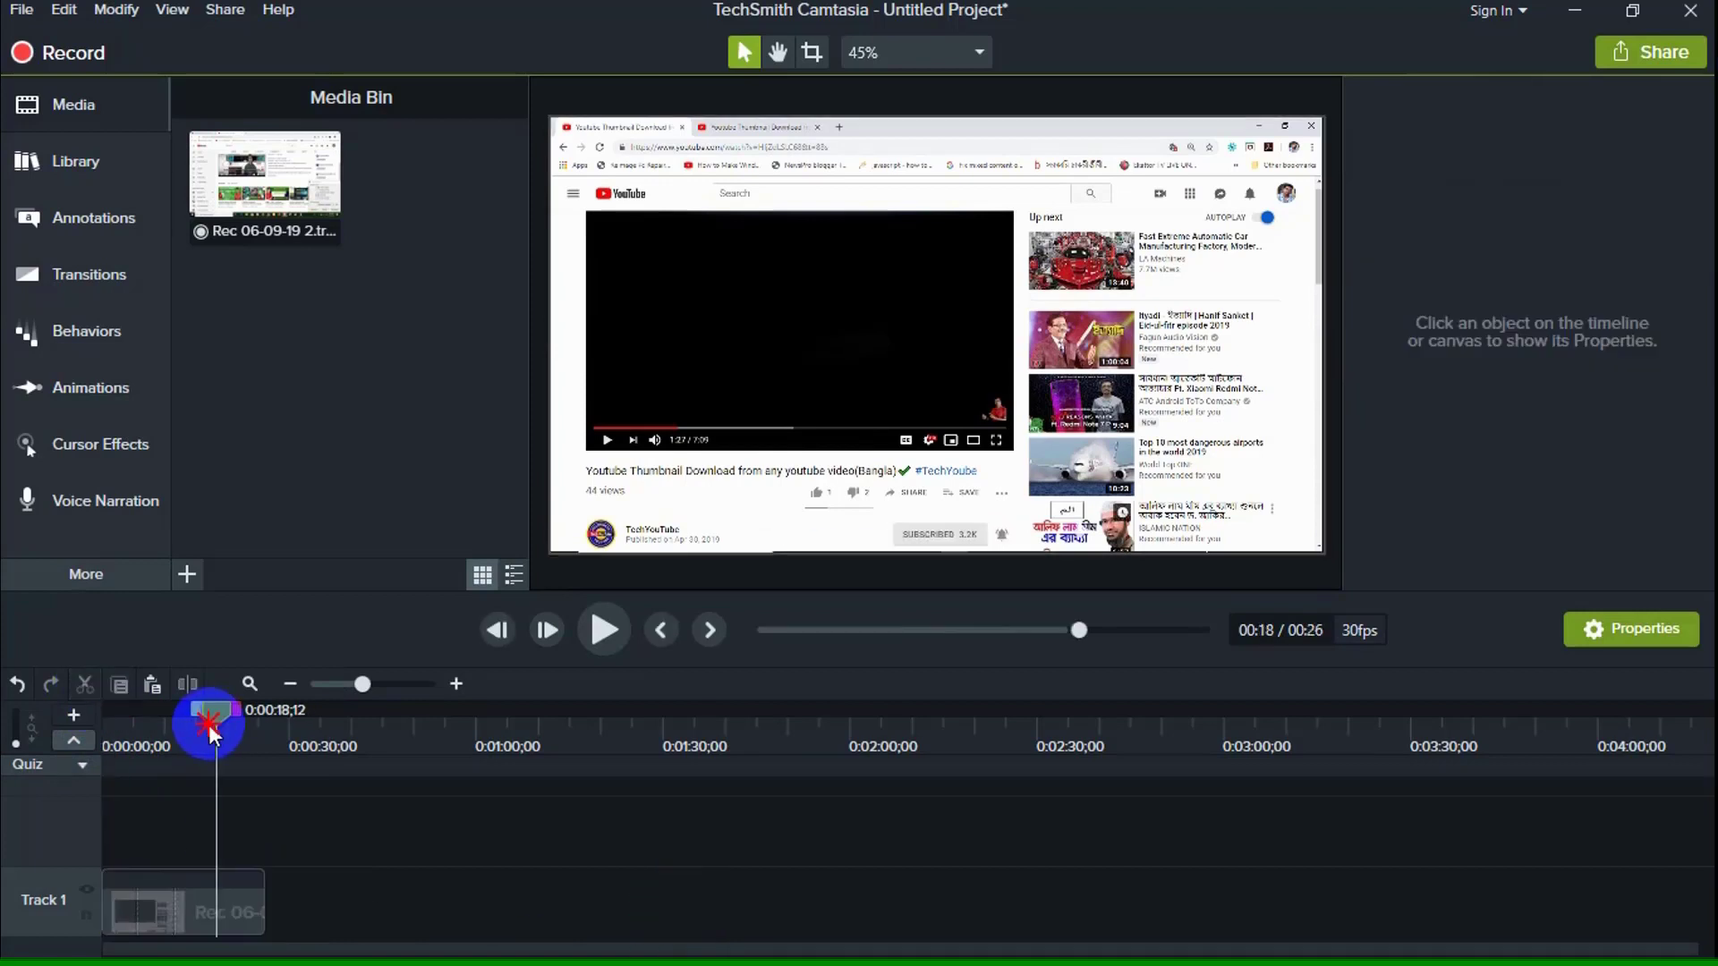
Cut the end of the recording on Track 1, from about 18 seconds to the clip's end
mouse_move(208, 723)
mouse_down()
mouse_move(190, 723)
mouse_move(238, 723)
mouse_move(208, 726)
mouse_up()
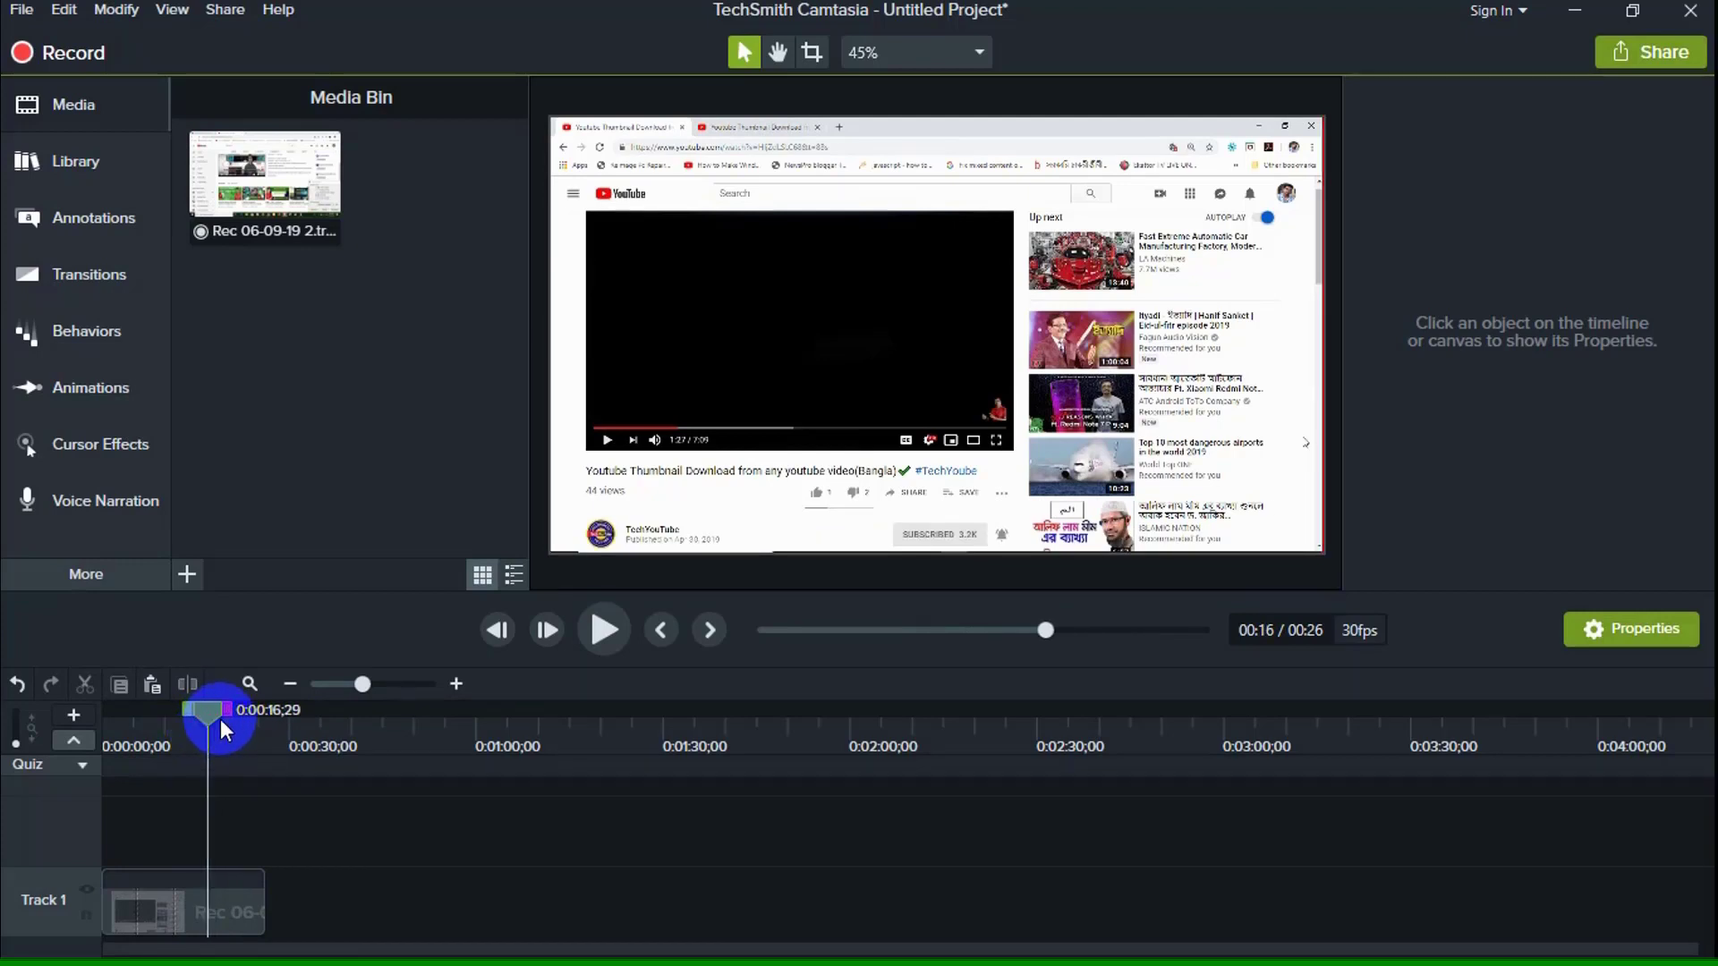
drag(227, 712, 274, 716)
key(space)
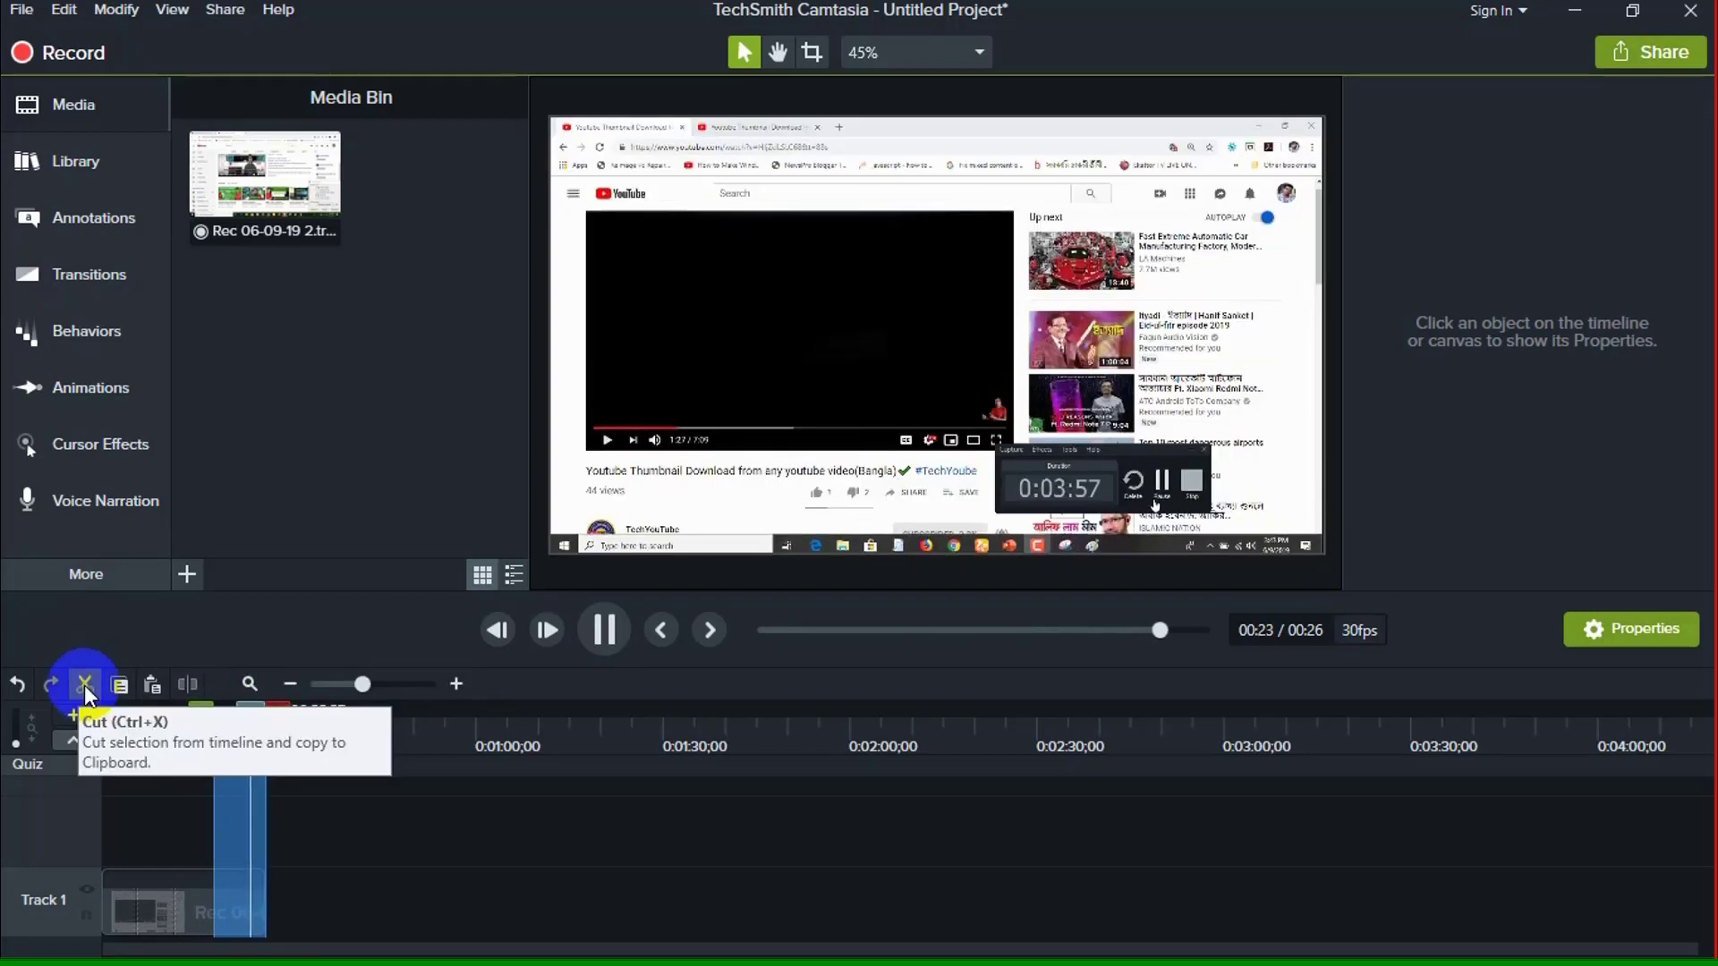
click(86, 684)
Play the trimmed recording from the start and move the playhead back to 0:00:08;14
drag(215, 707, 89, 723)
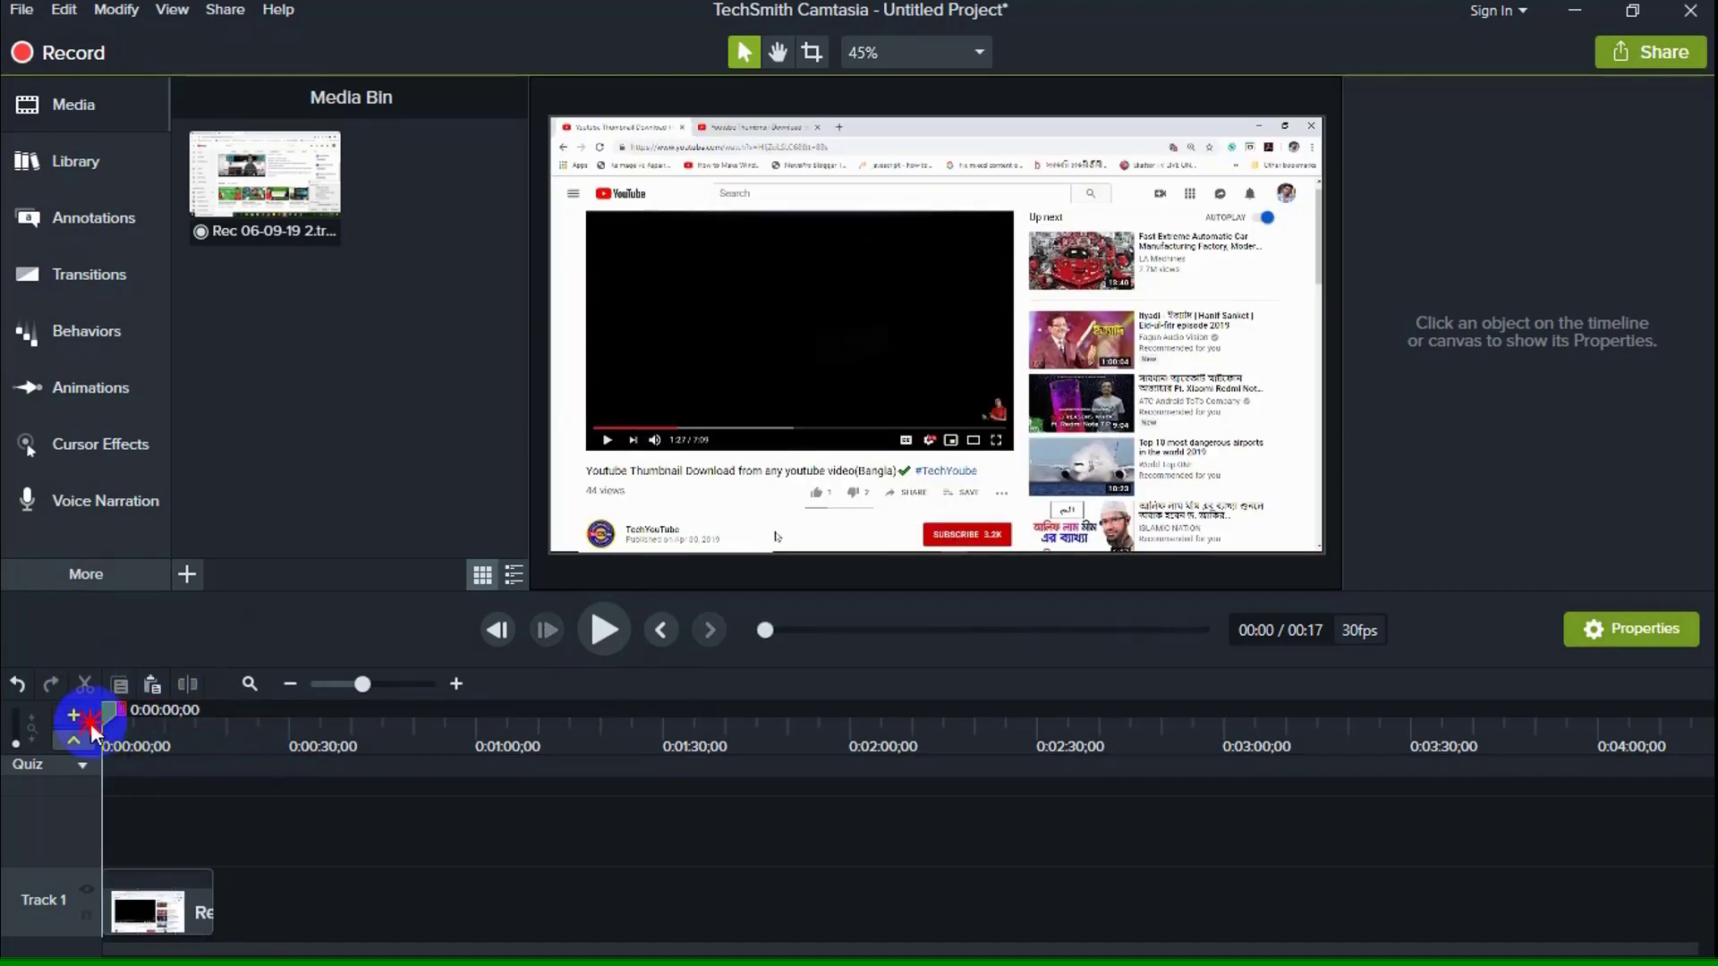
click(604, 634)
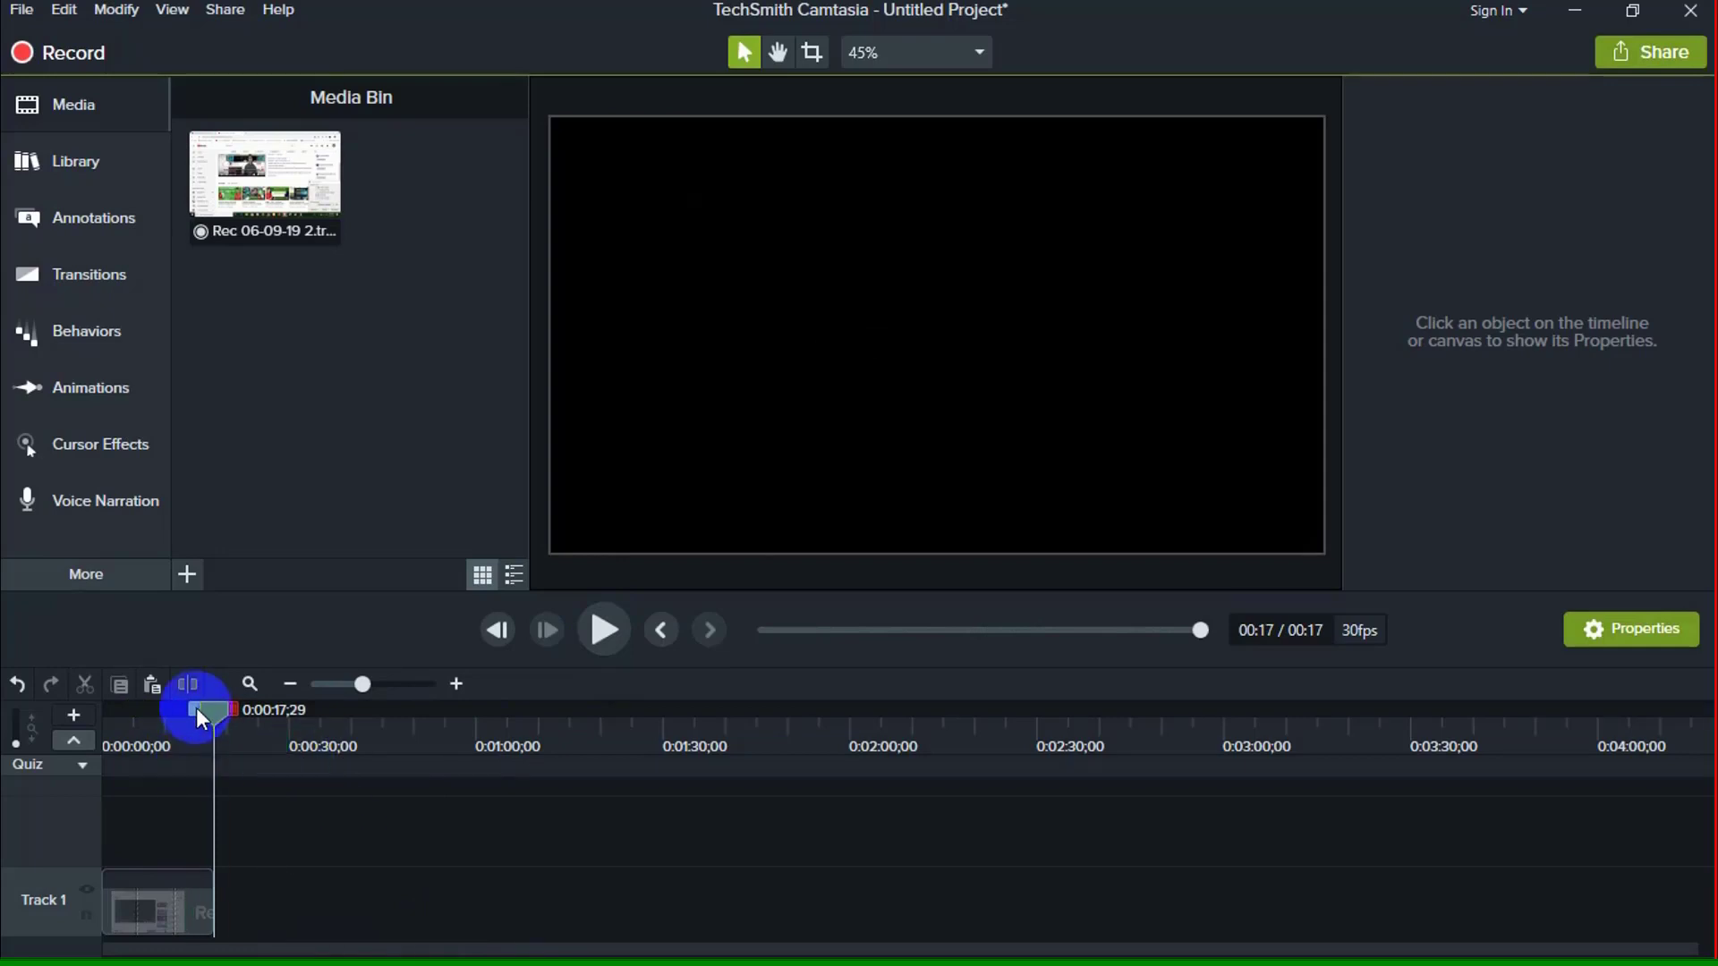
drag(207, 708, 154, 711)
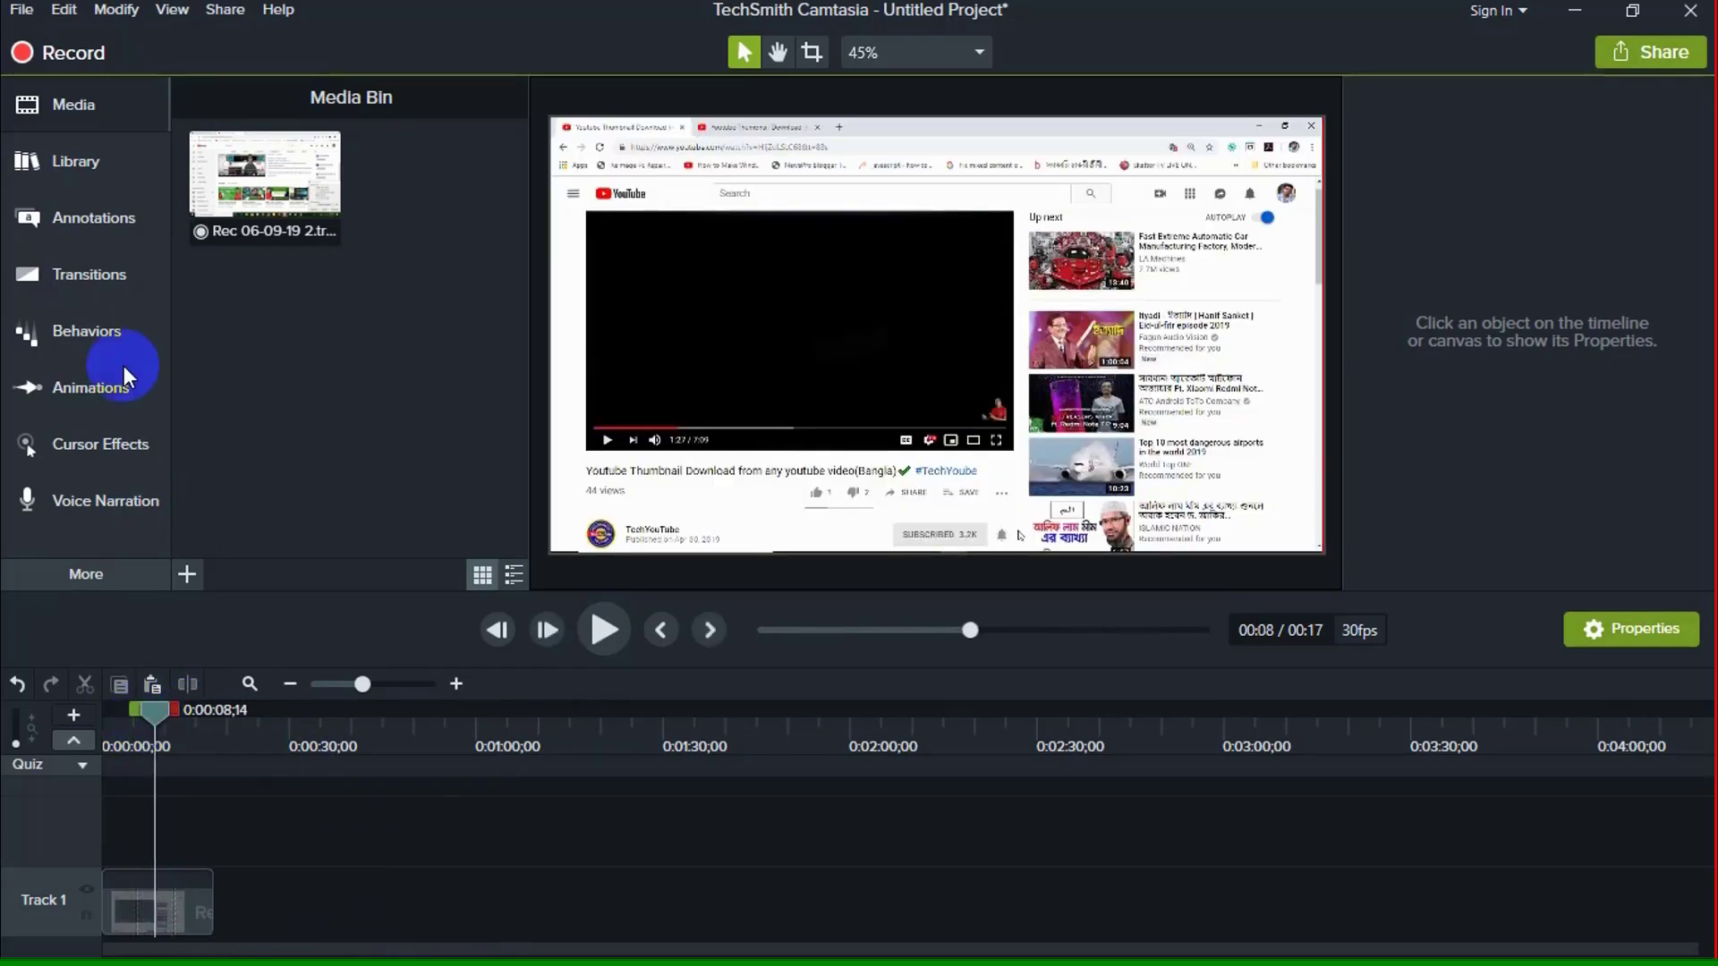
Save the project to the Desktop as "My subscriber reminder buttont.tscproj"
click(23, 10)
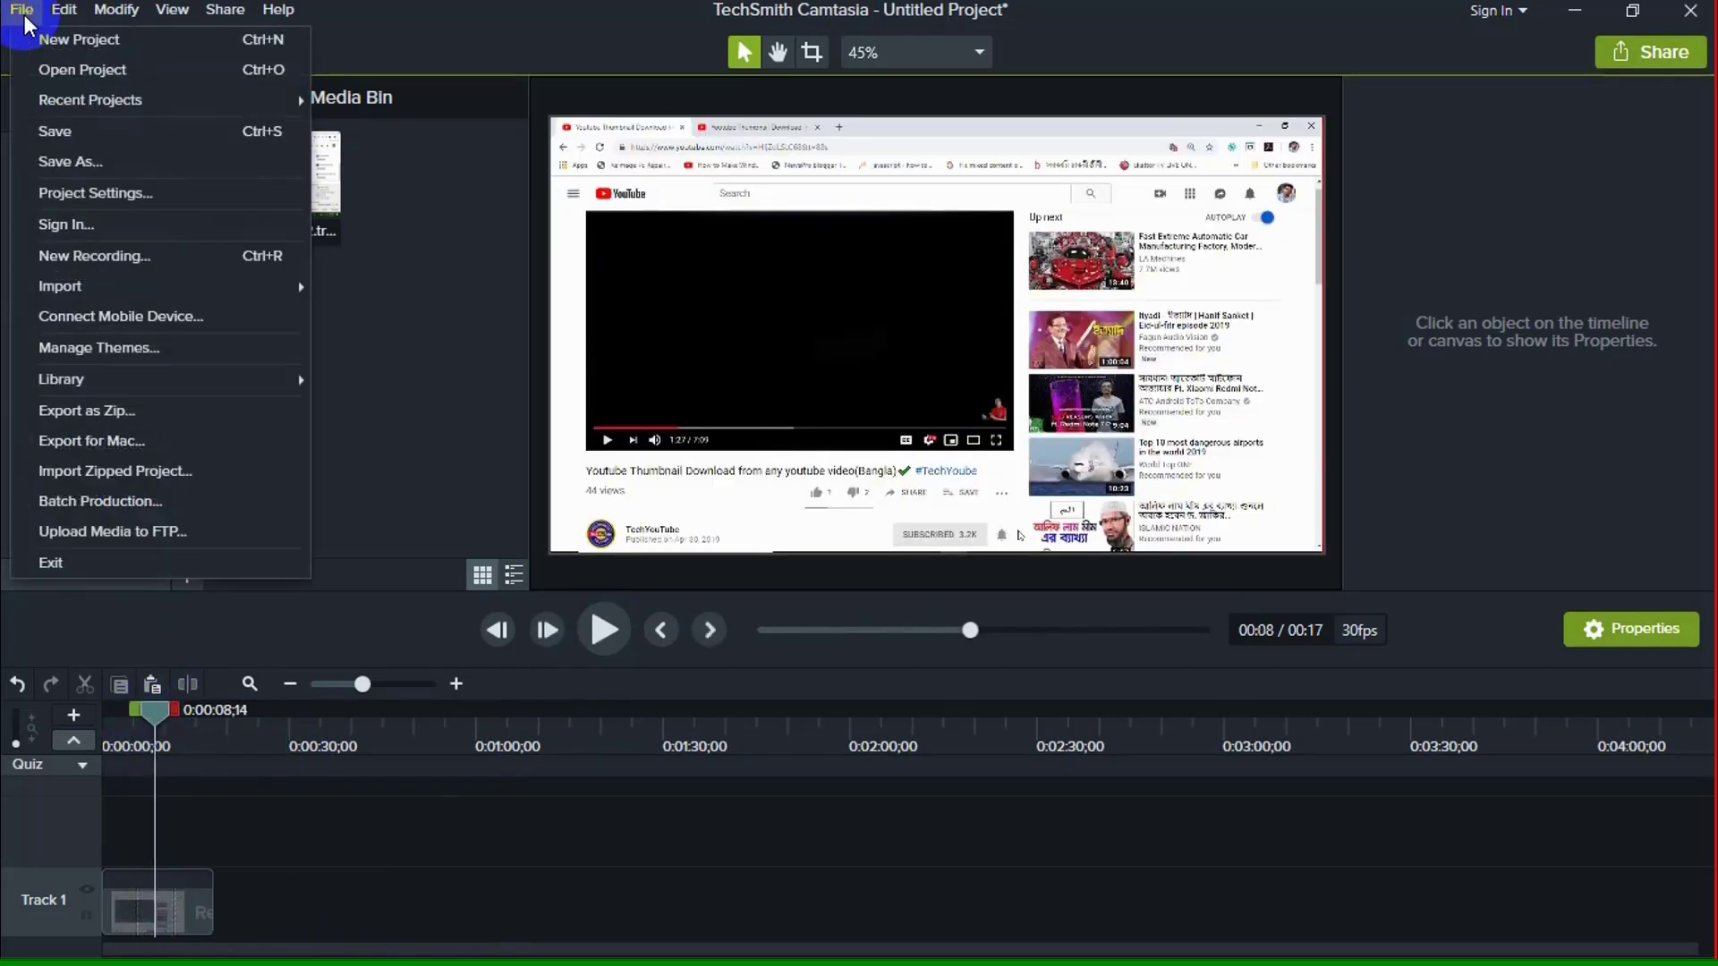
click(68, 134)
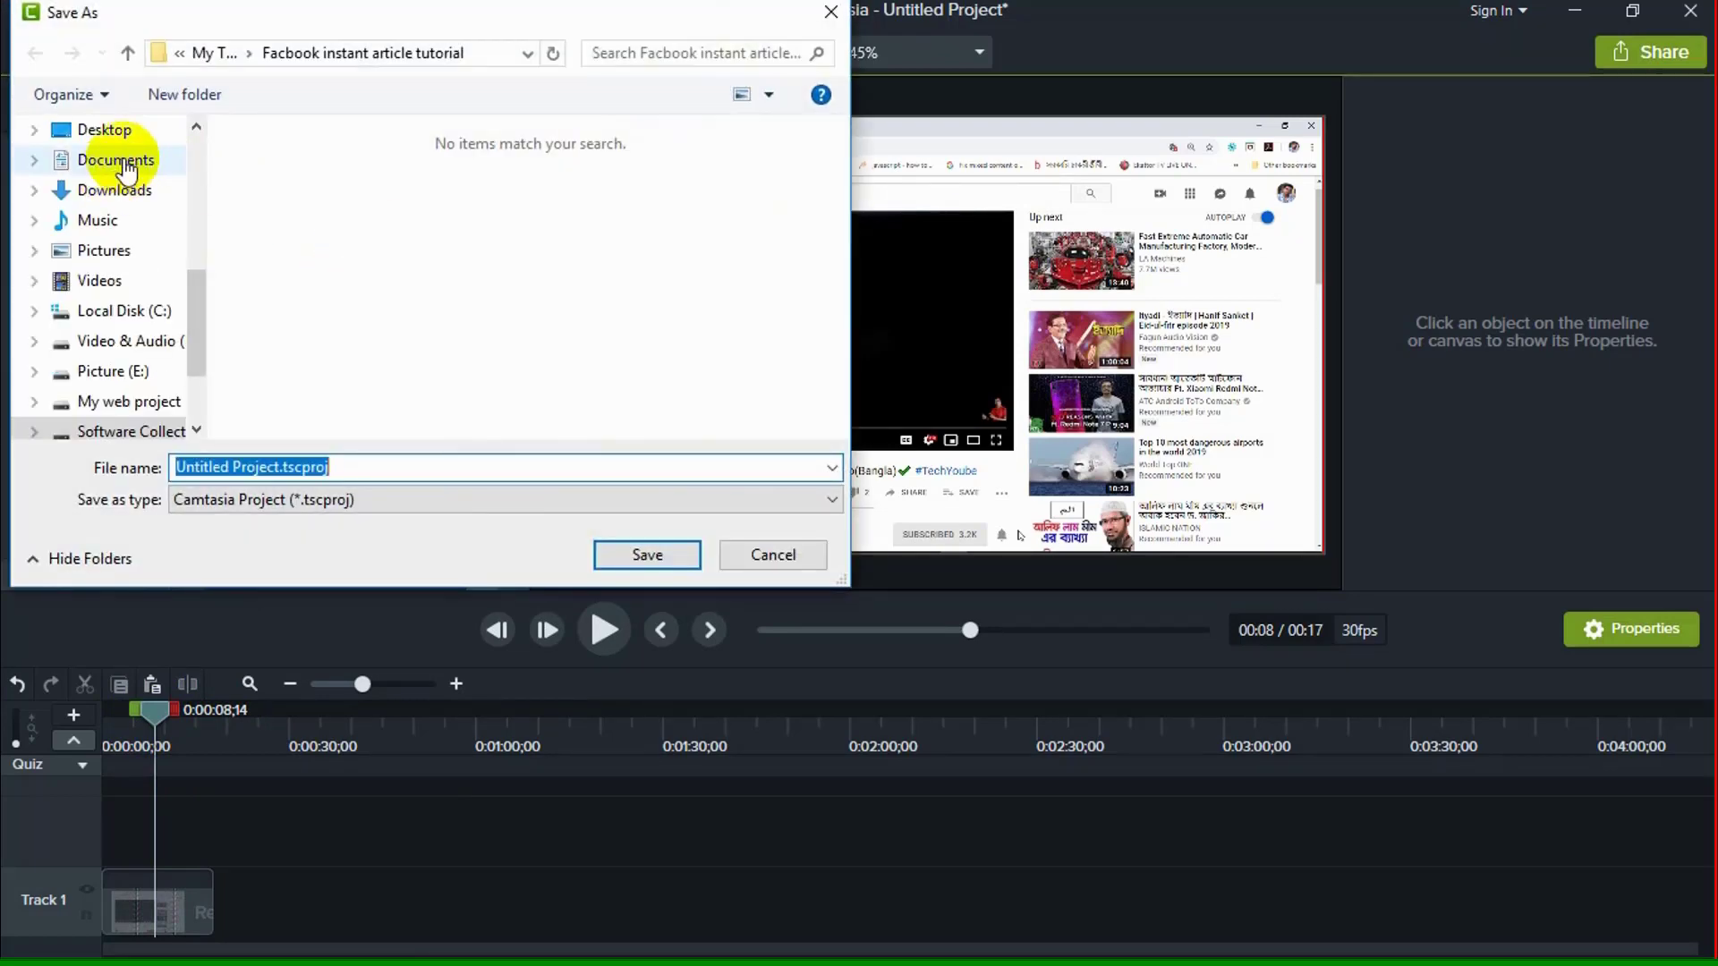
click(112, 130)
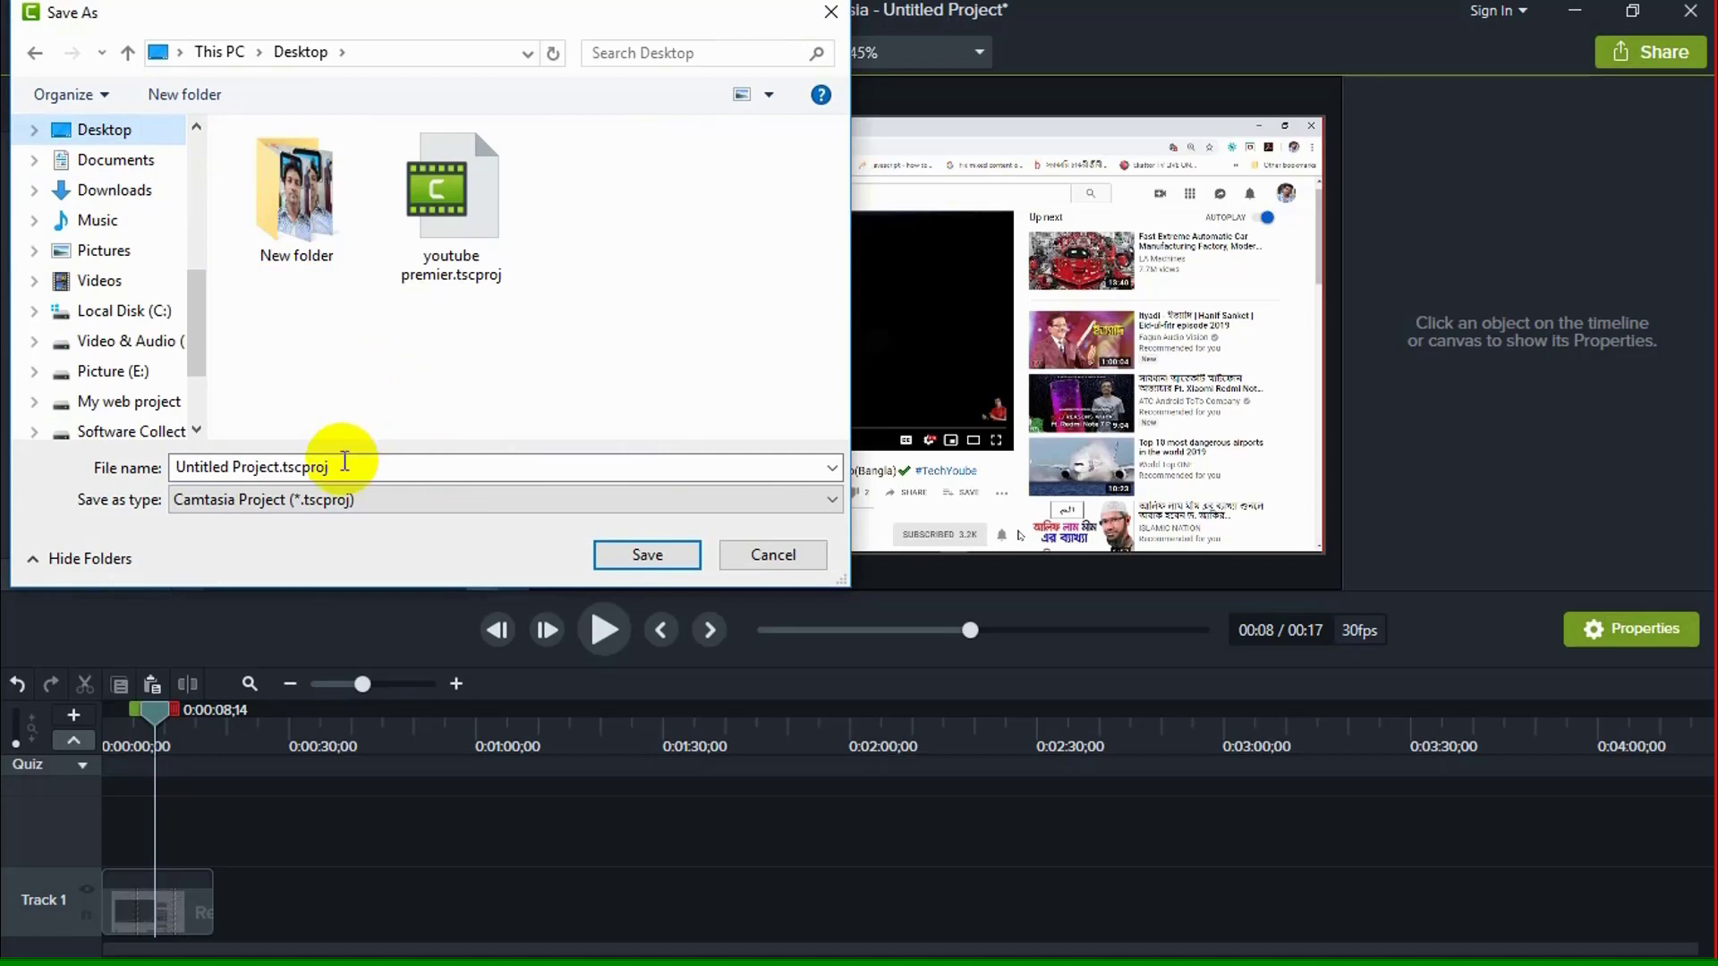
click(282, 467)
double_click(276, 467)
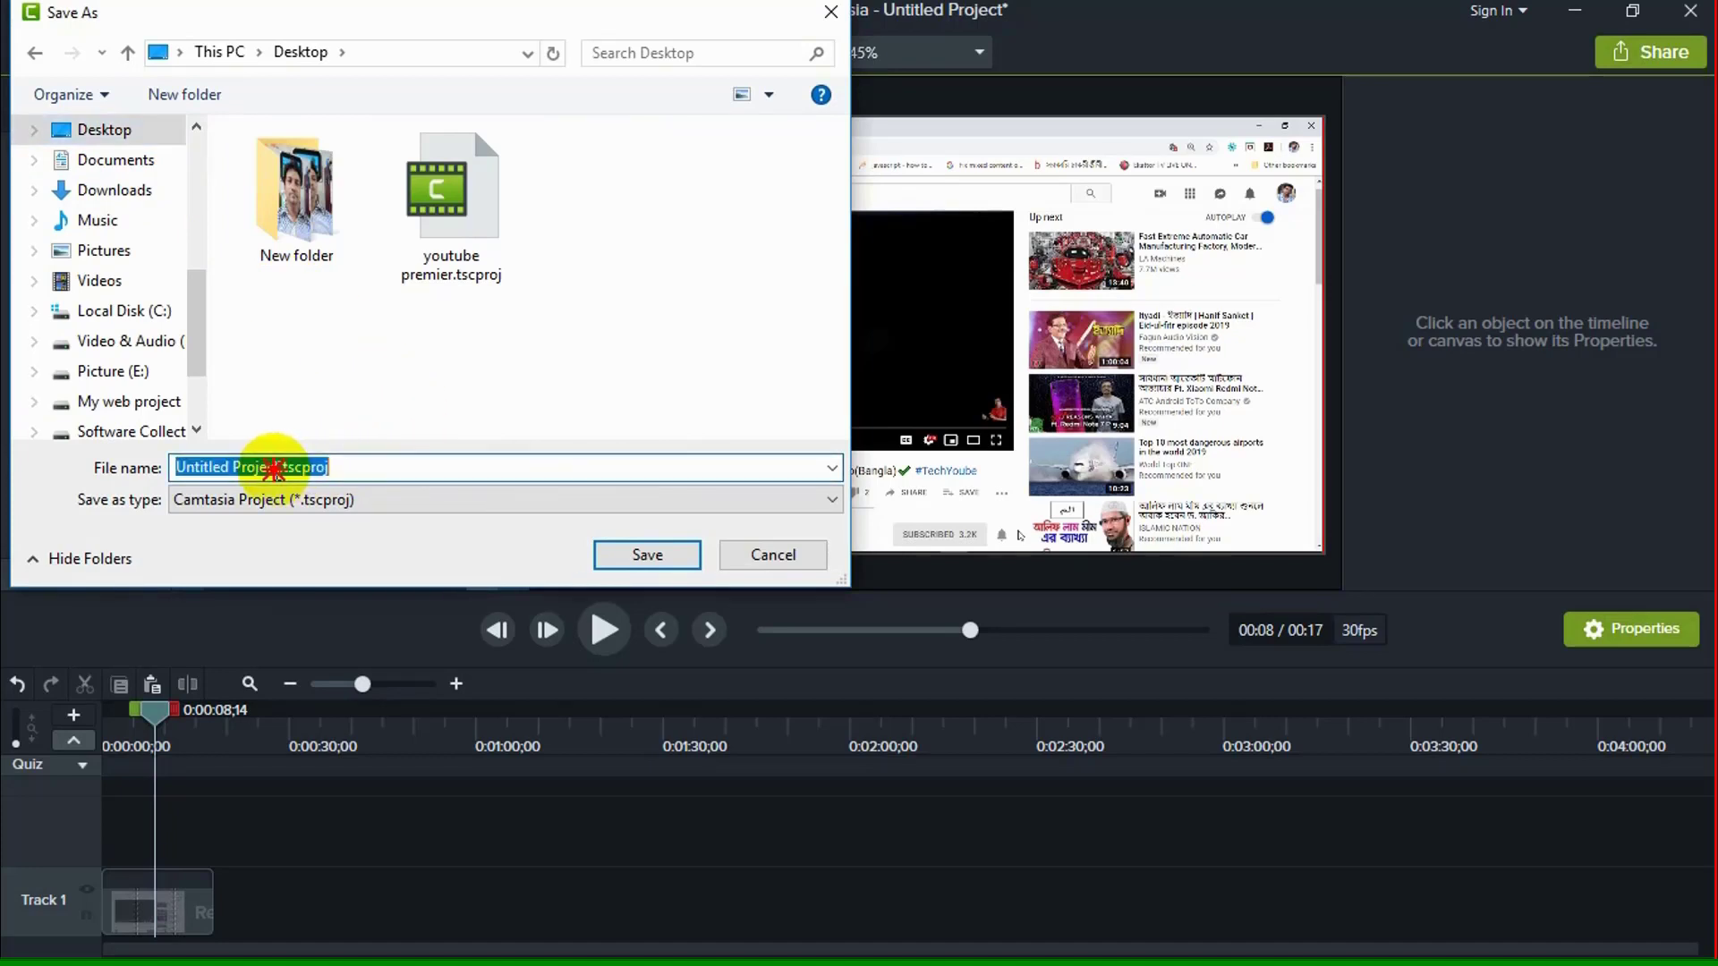
click(278, 467)
drag(179, 468, 289, 465)
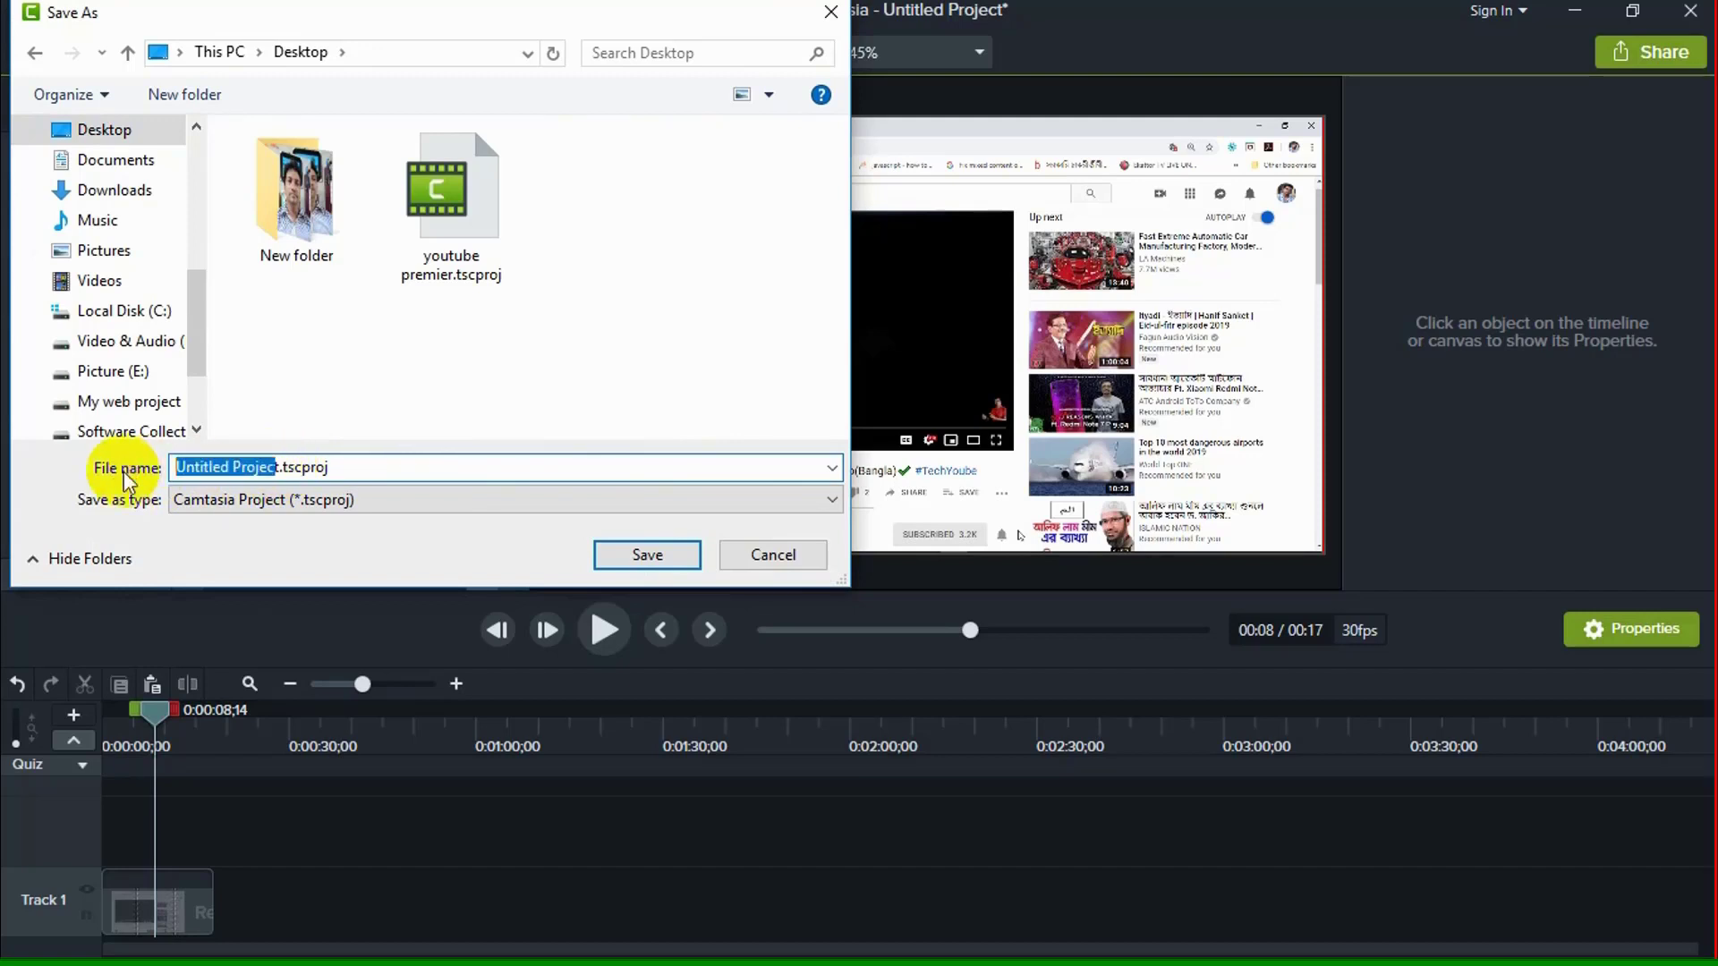
key(ctrl+v)
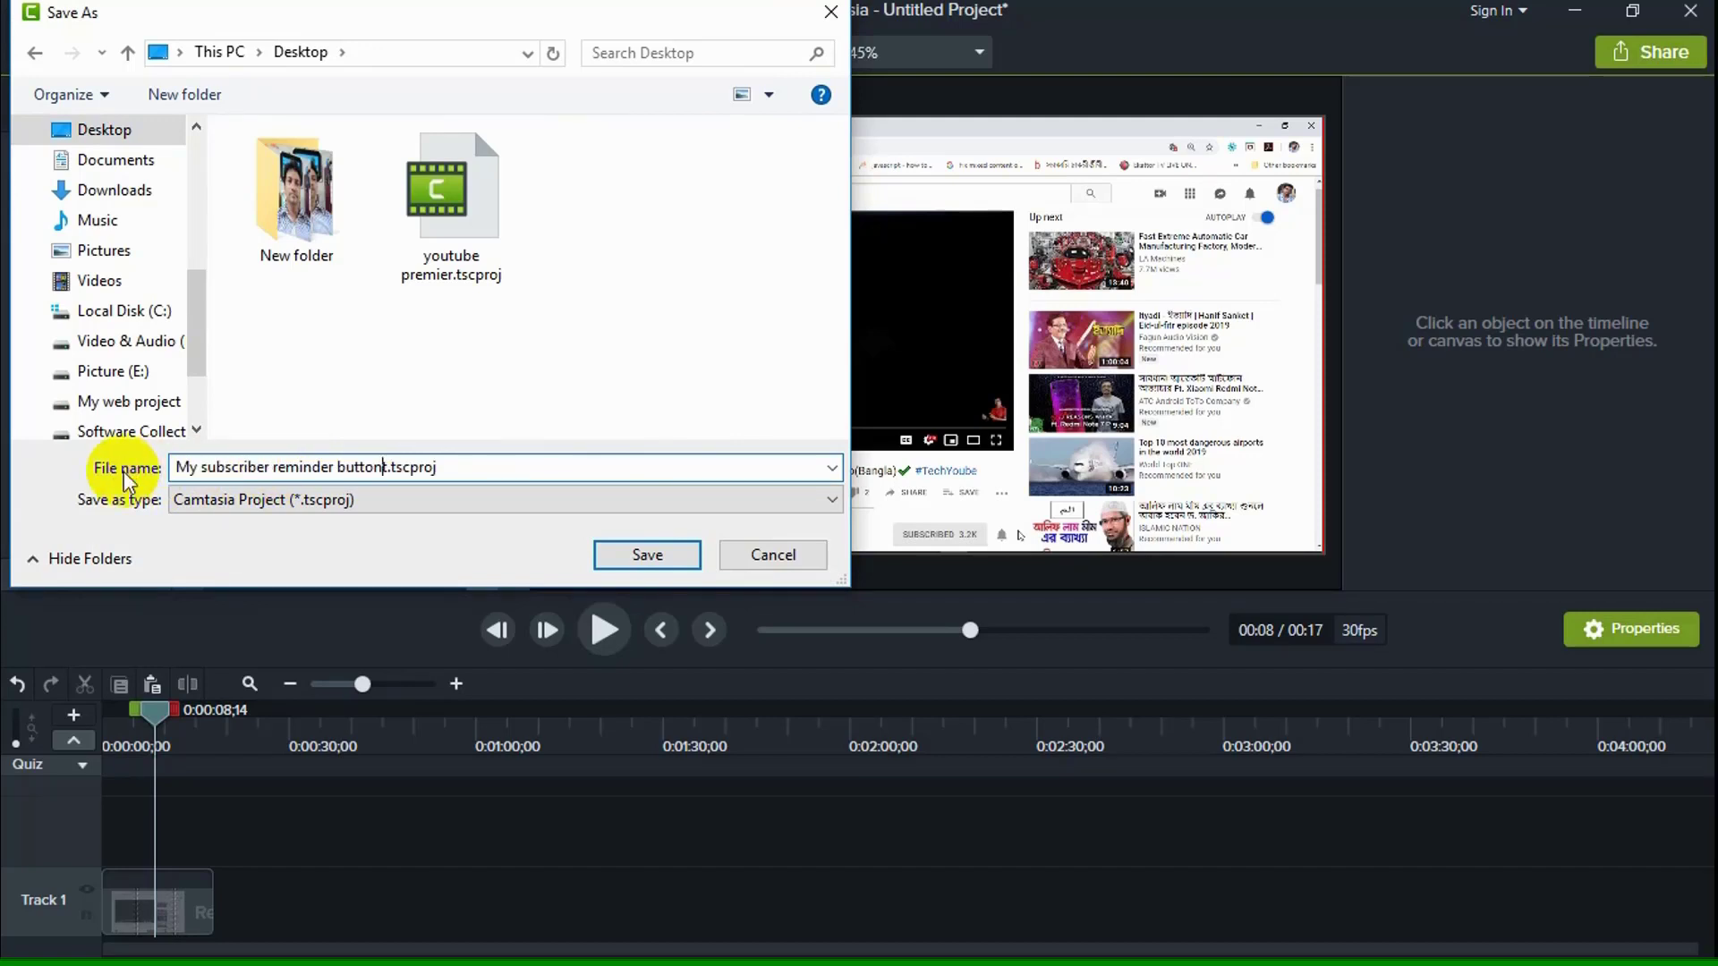
click(615, 556)
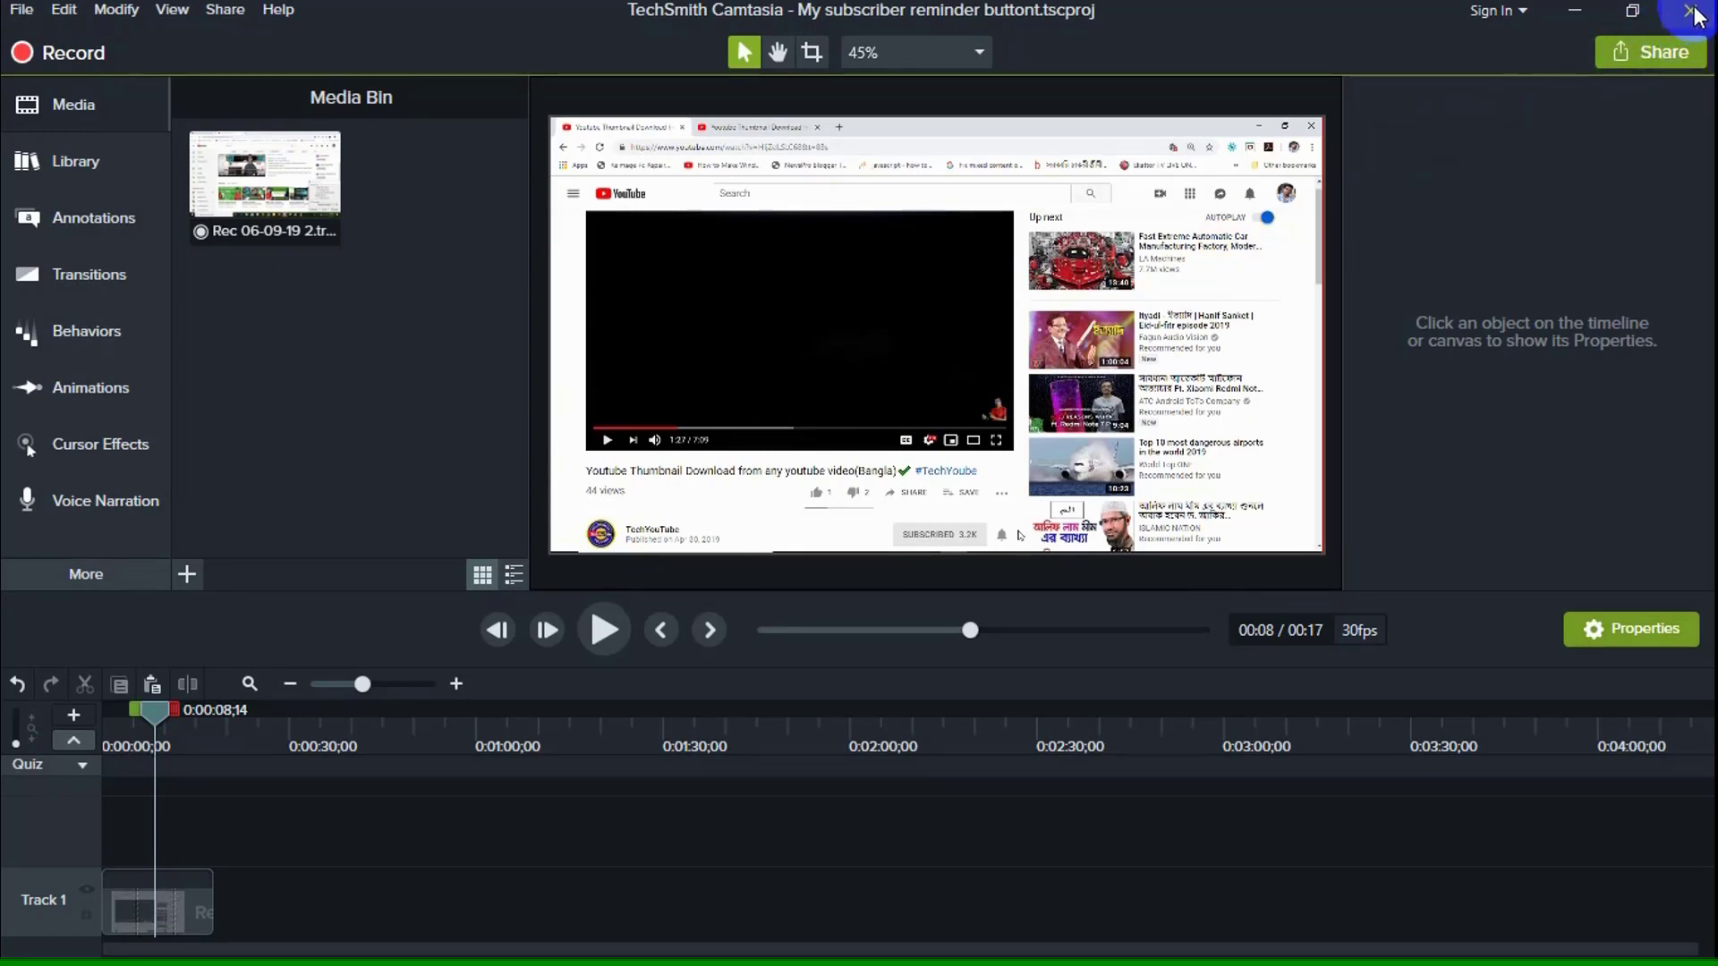
Reopen the saved "My subscriber reminder buttont.tscproj" project in Camtasia
click(378, 818)
right_click(985, 270)
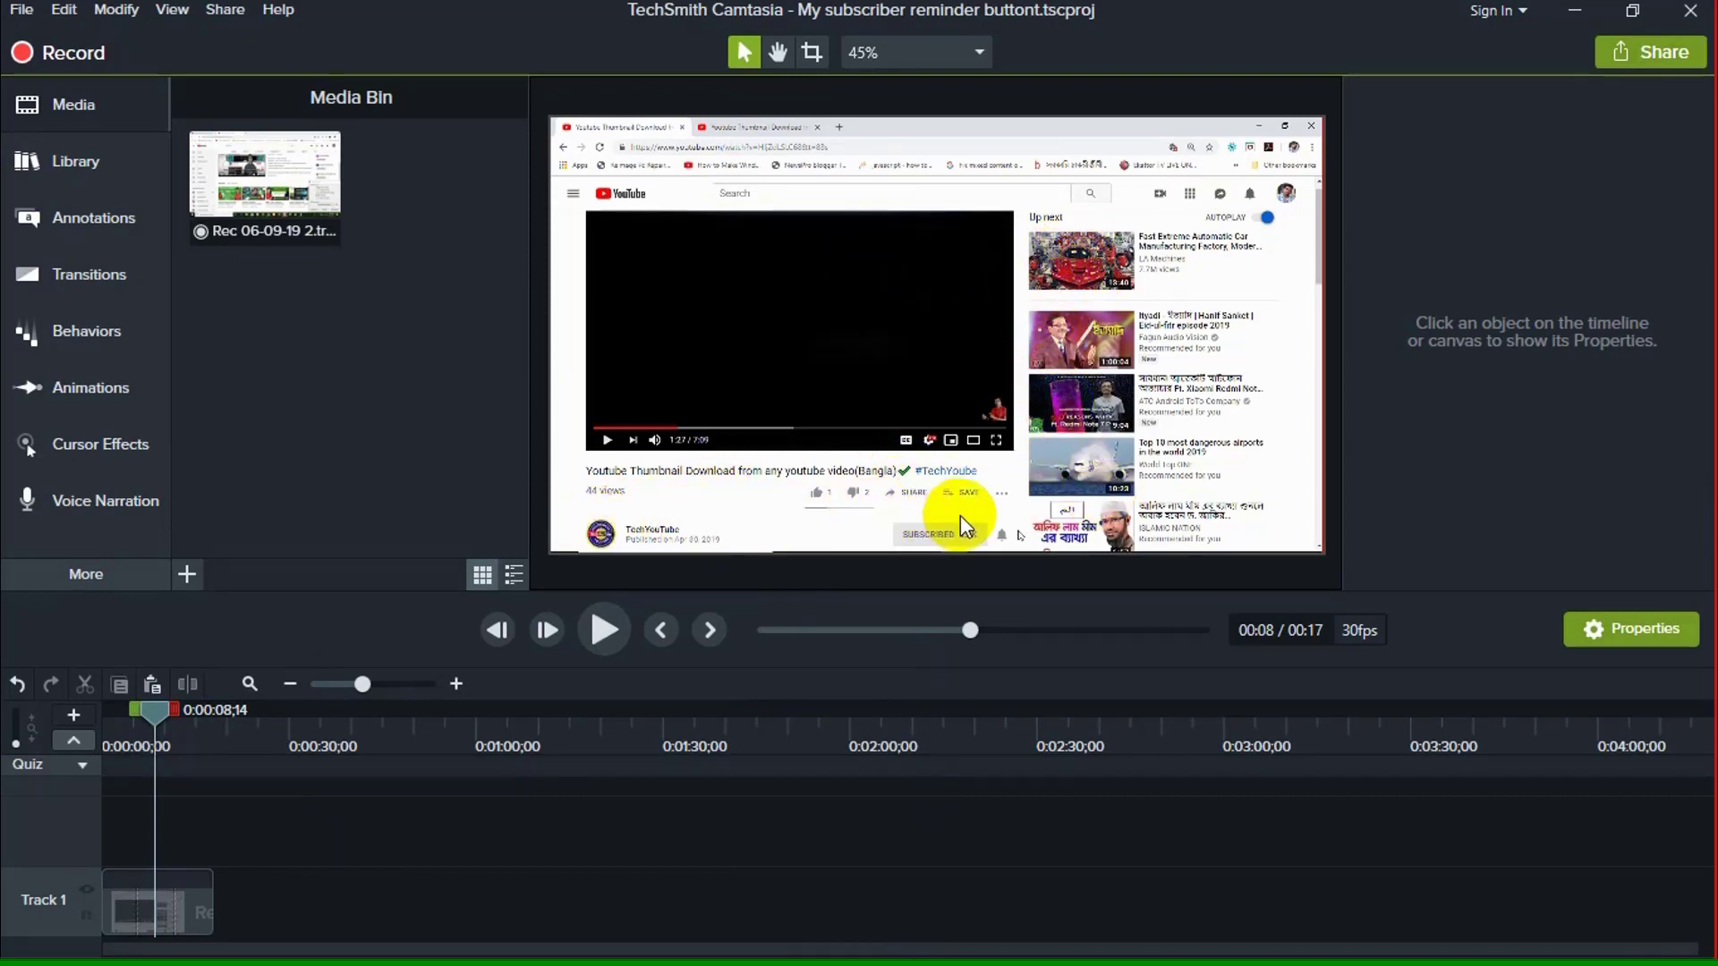
click(845, 231)
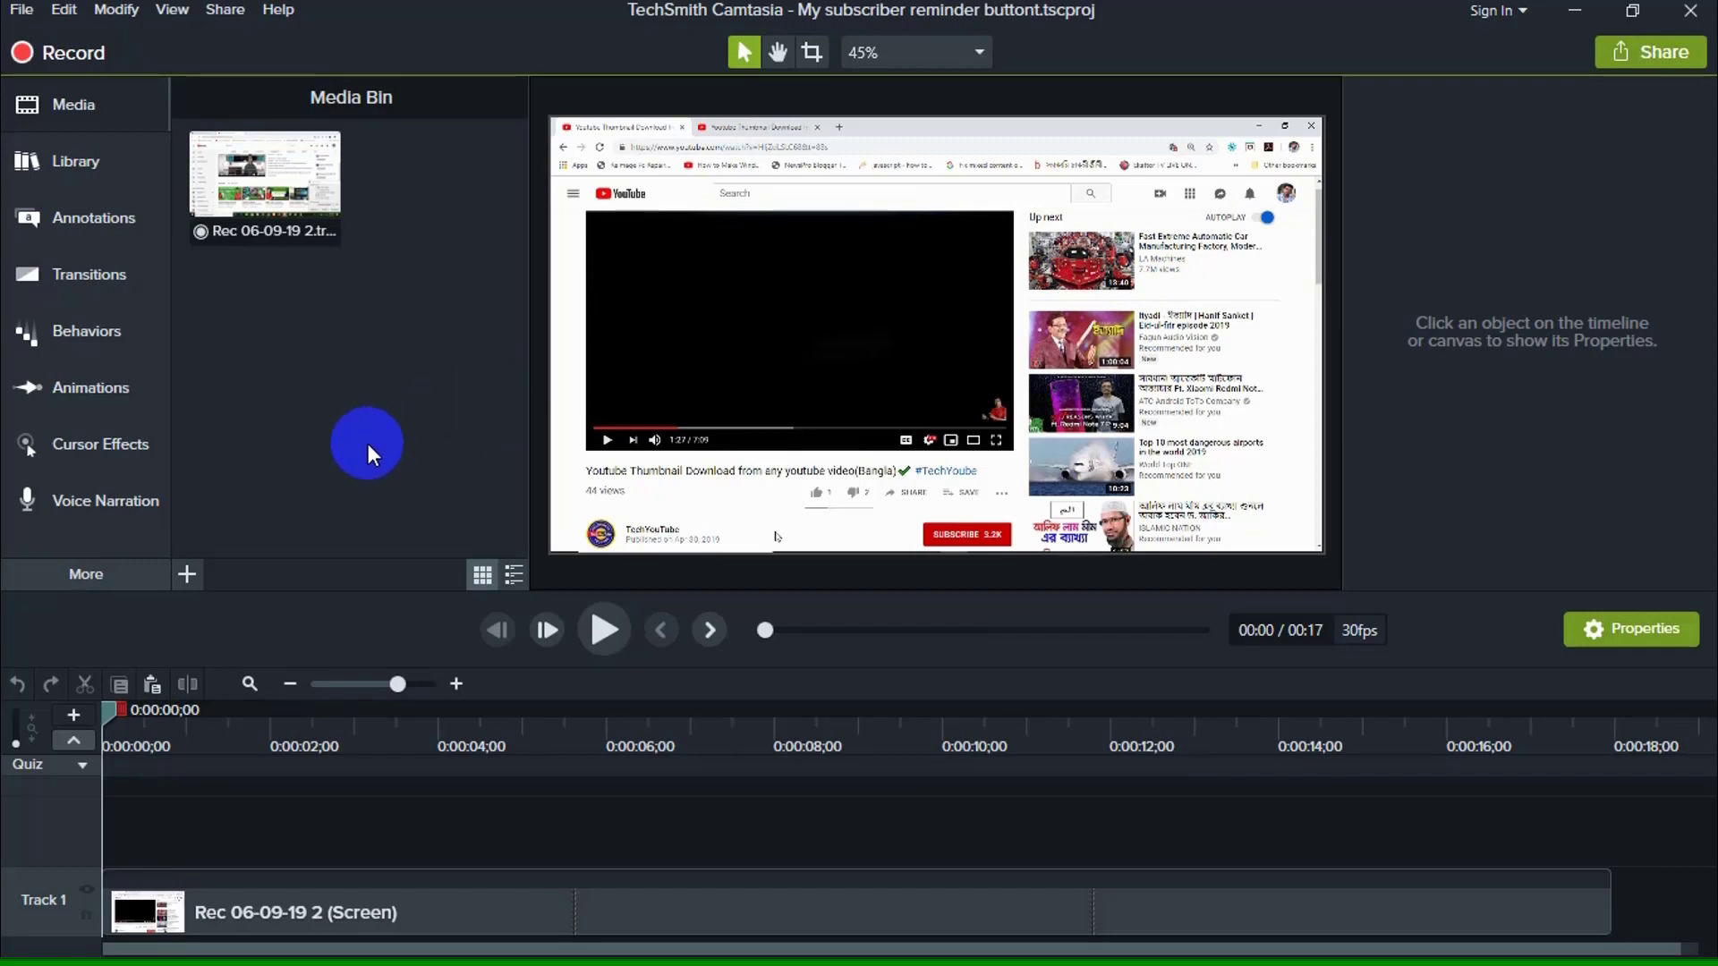
Minimize Camtasia, view the images and videos in the desktop's New folder, and minimize the folder window
click(1577, 13)
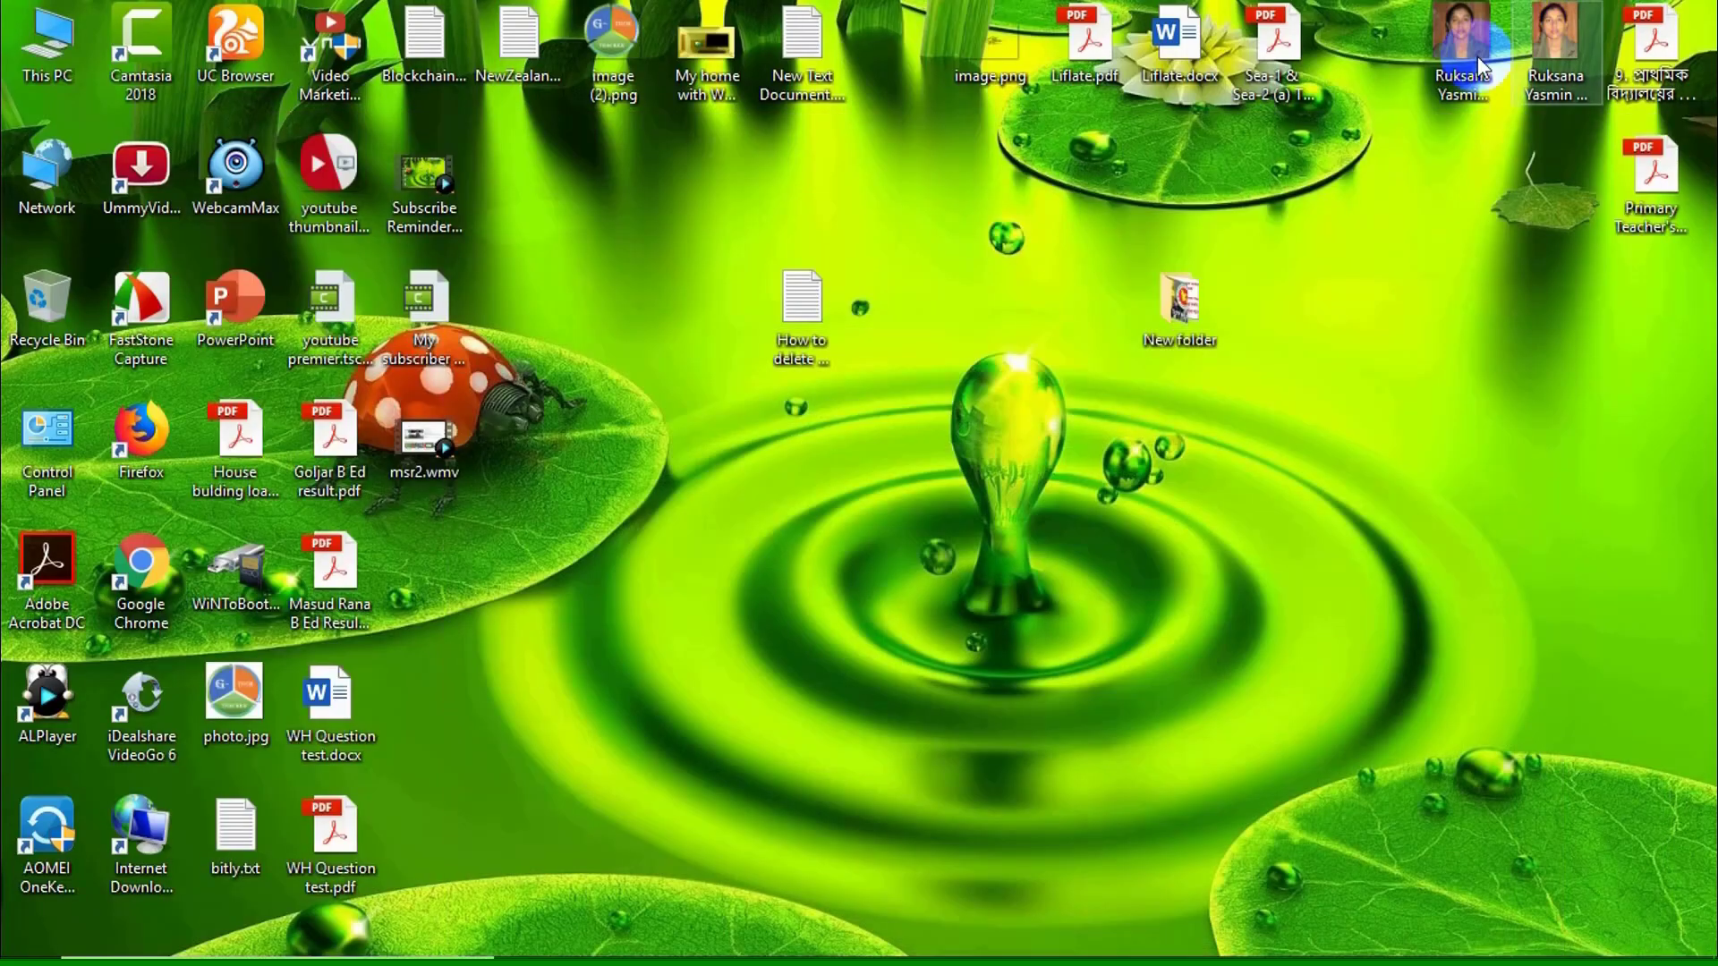
double_click(1183, 309)
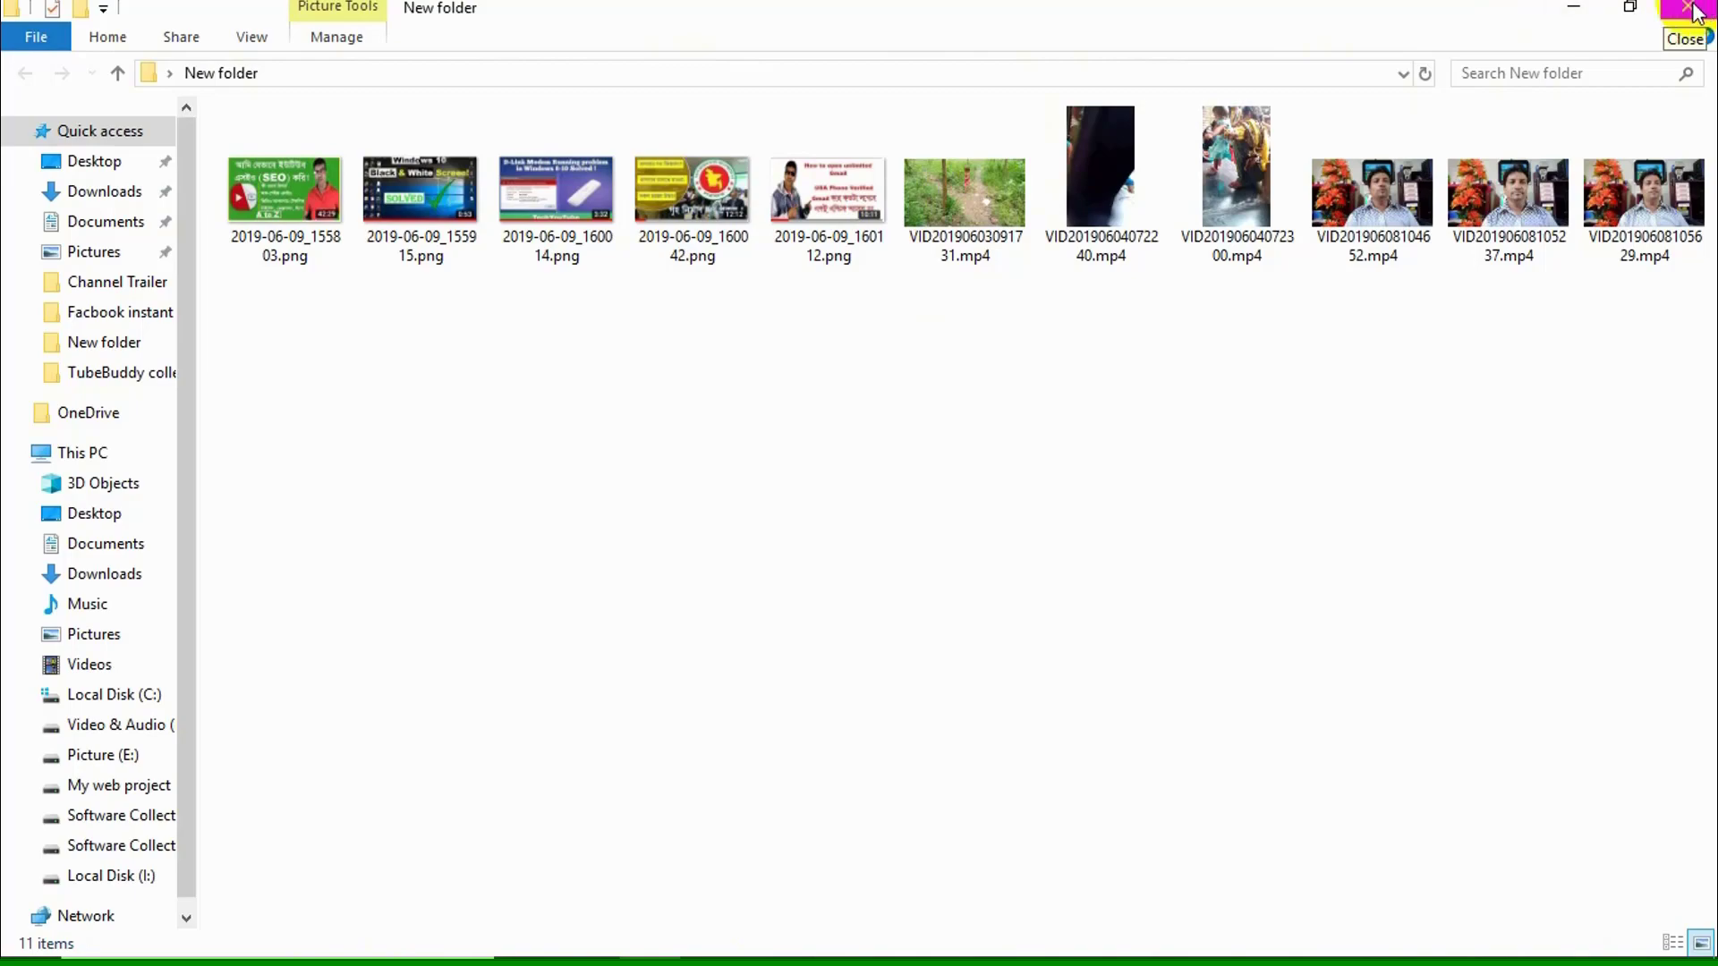
click(1569, 16)
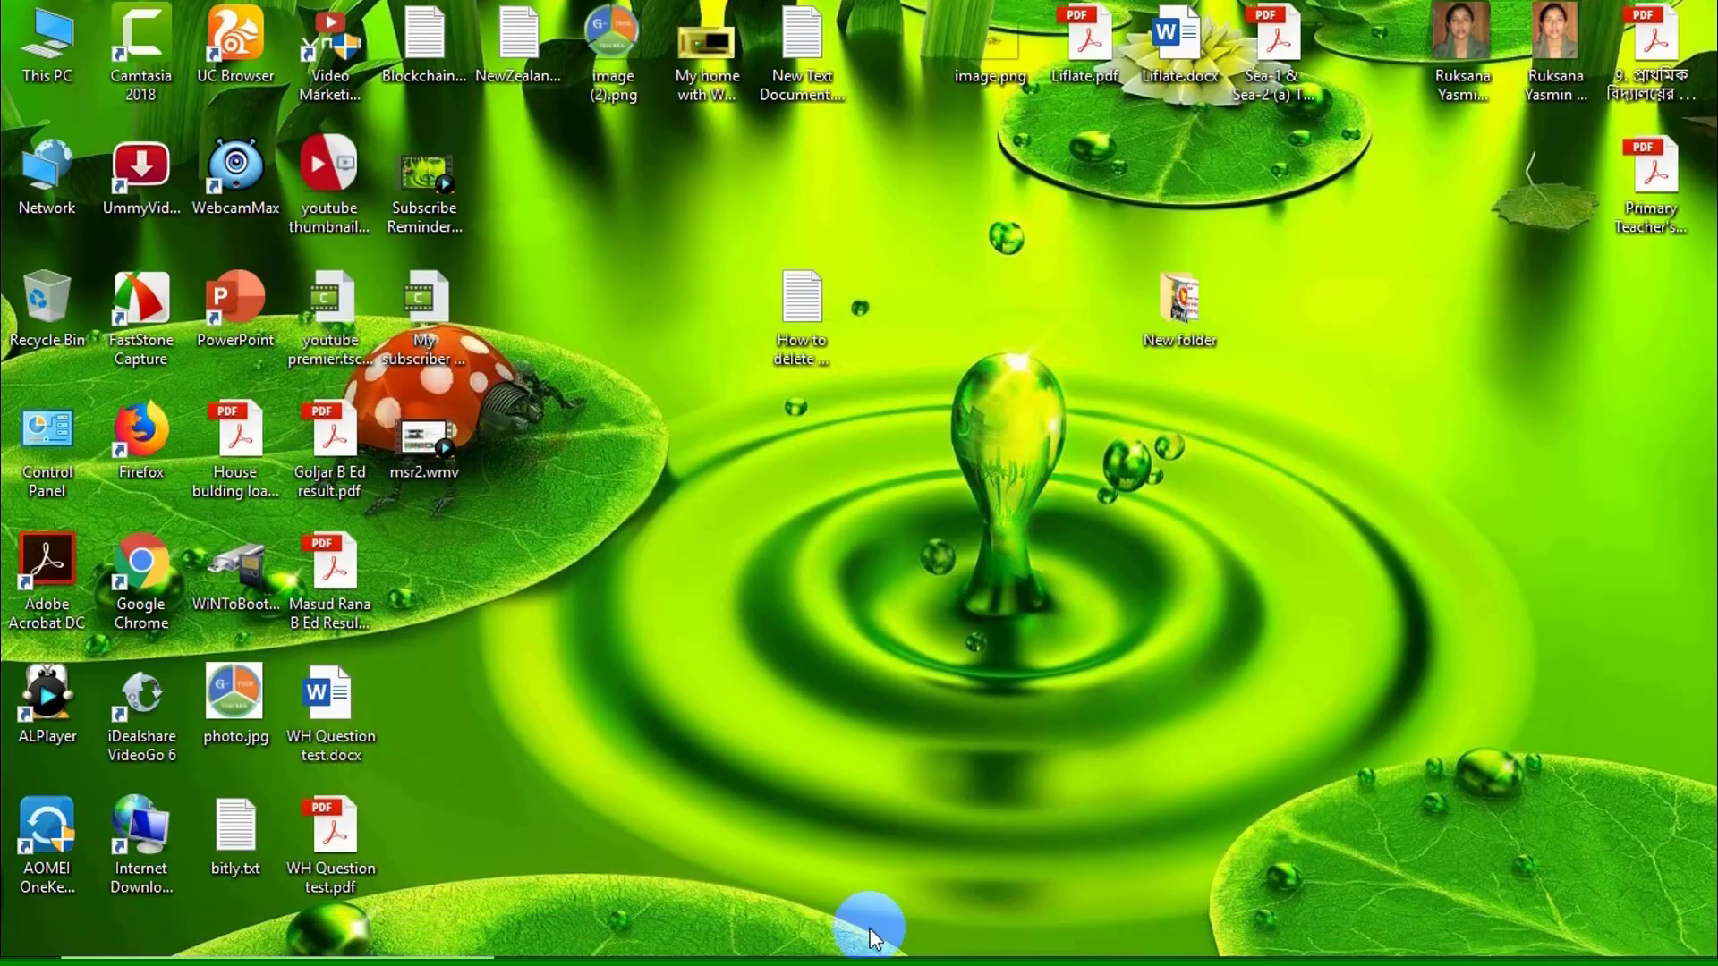
Switch back to Camtasia and import the five 2019-06-09 PNG thumbnails from the desktop's New folder into the Media Bin
click(1253, 932)
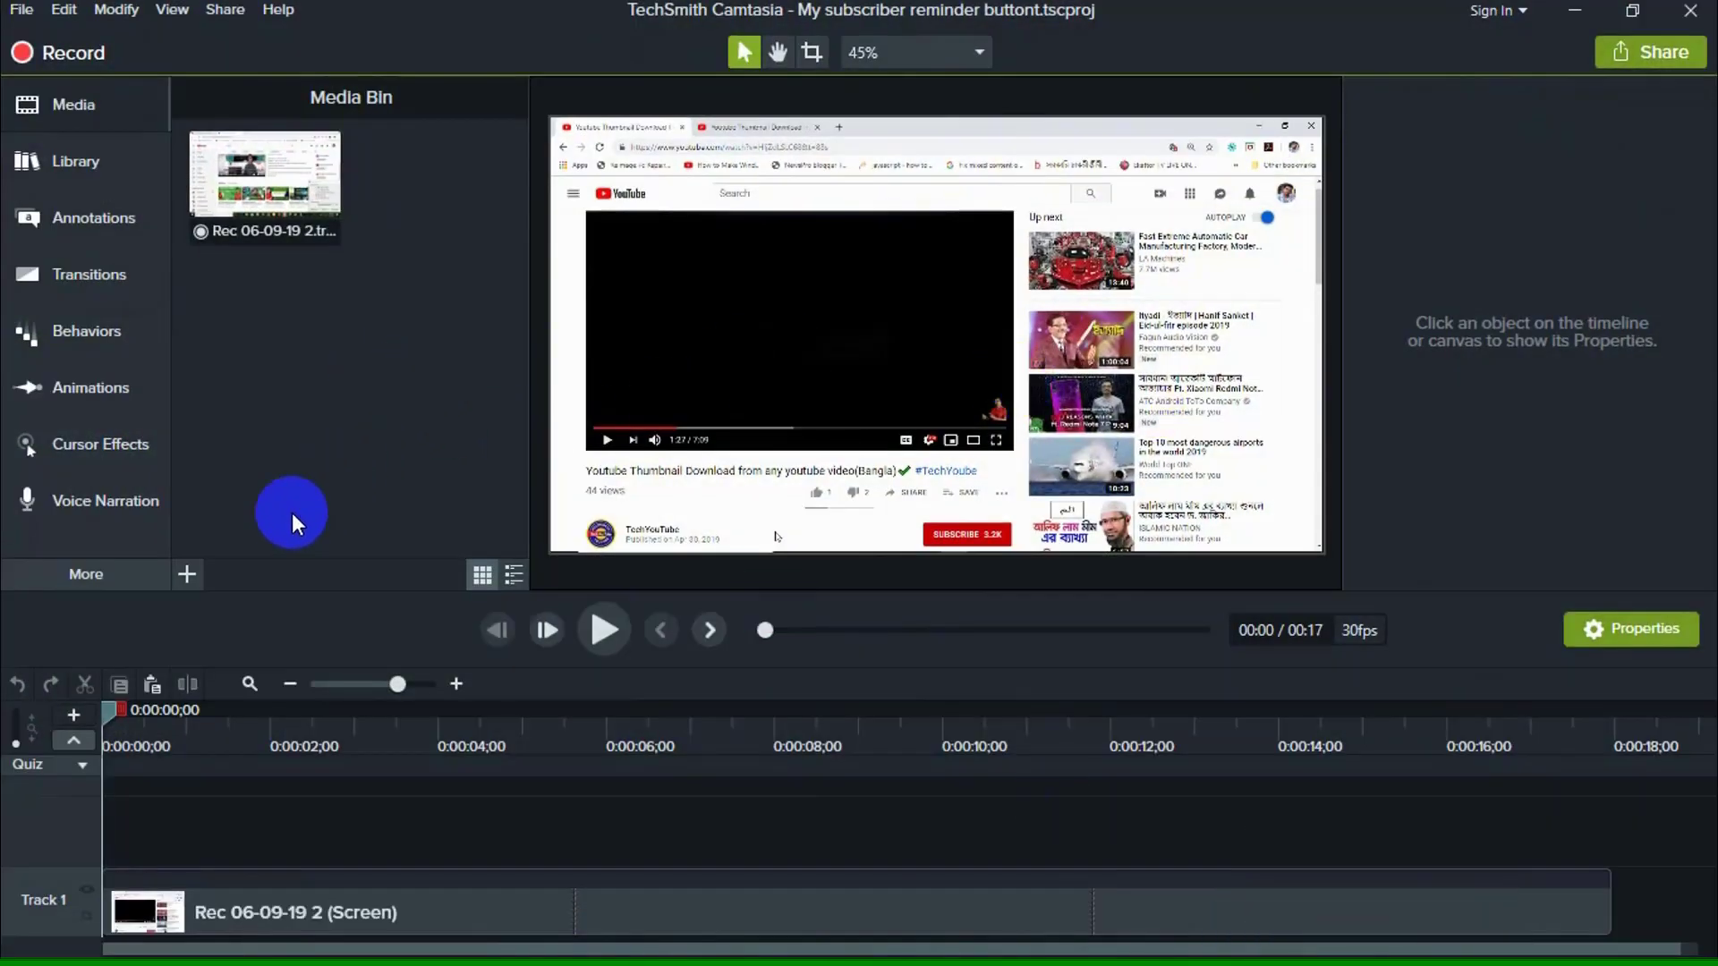
click(186, 574)
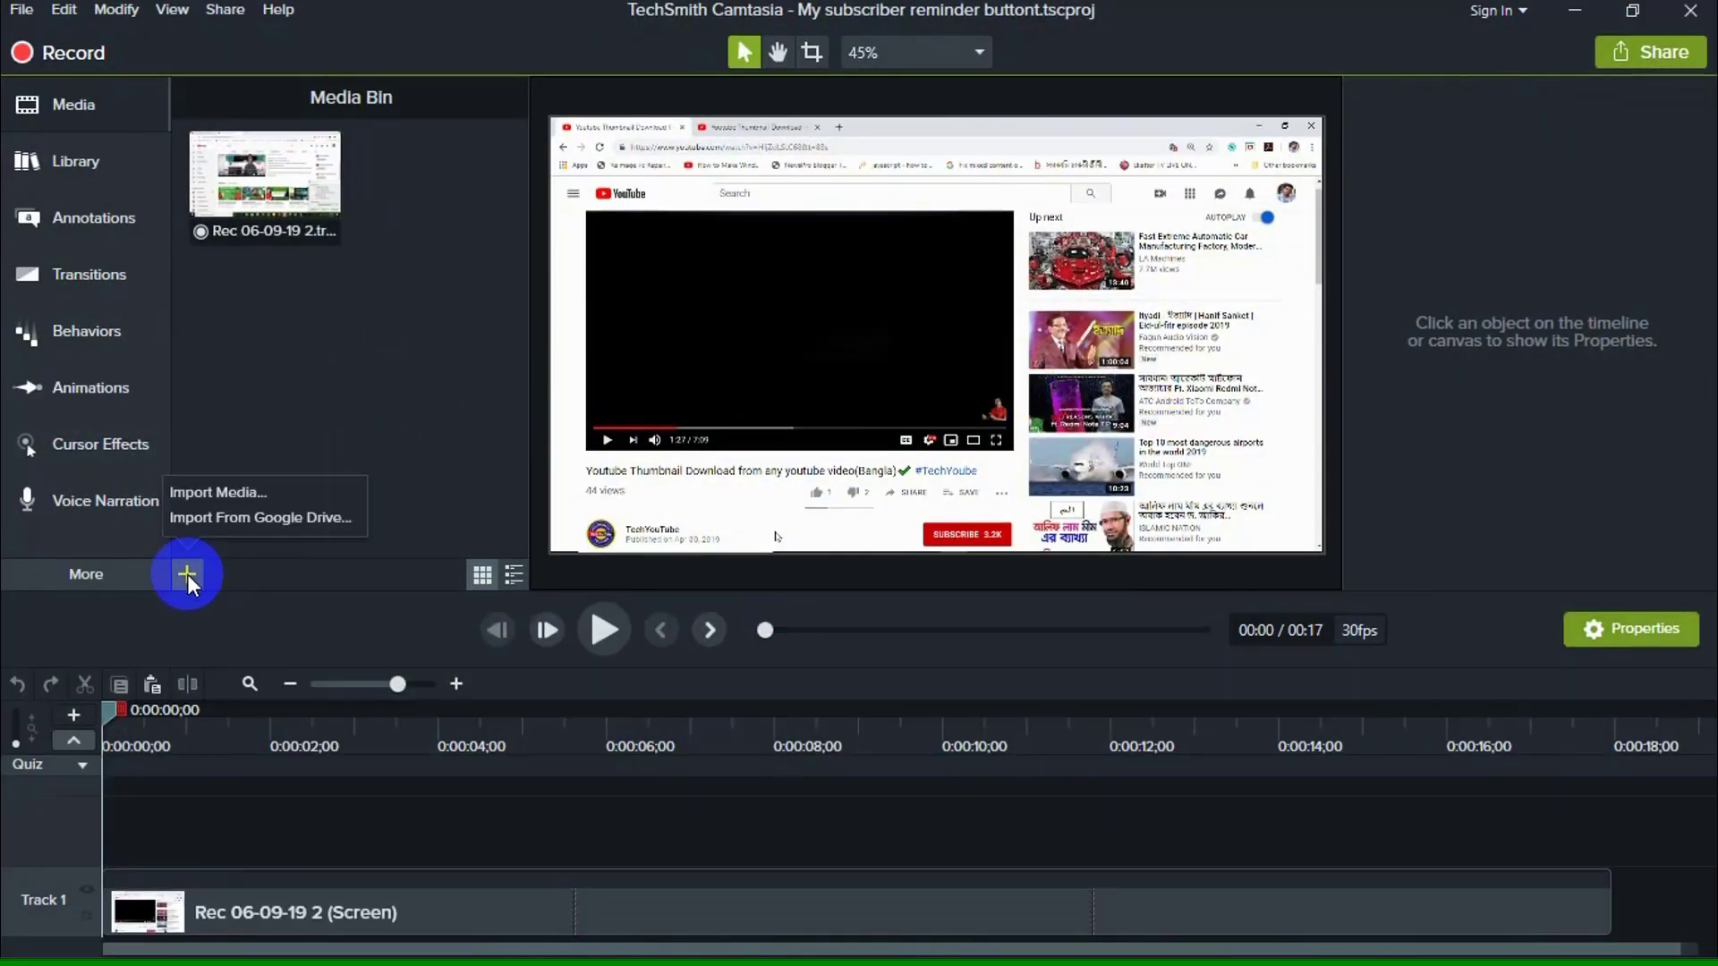
click(223, 503)
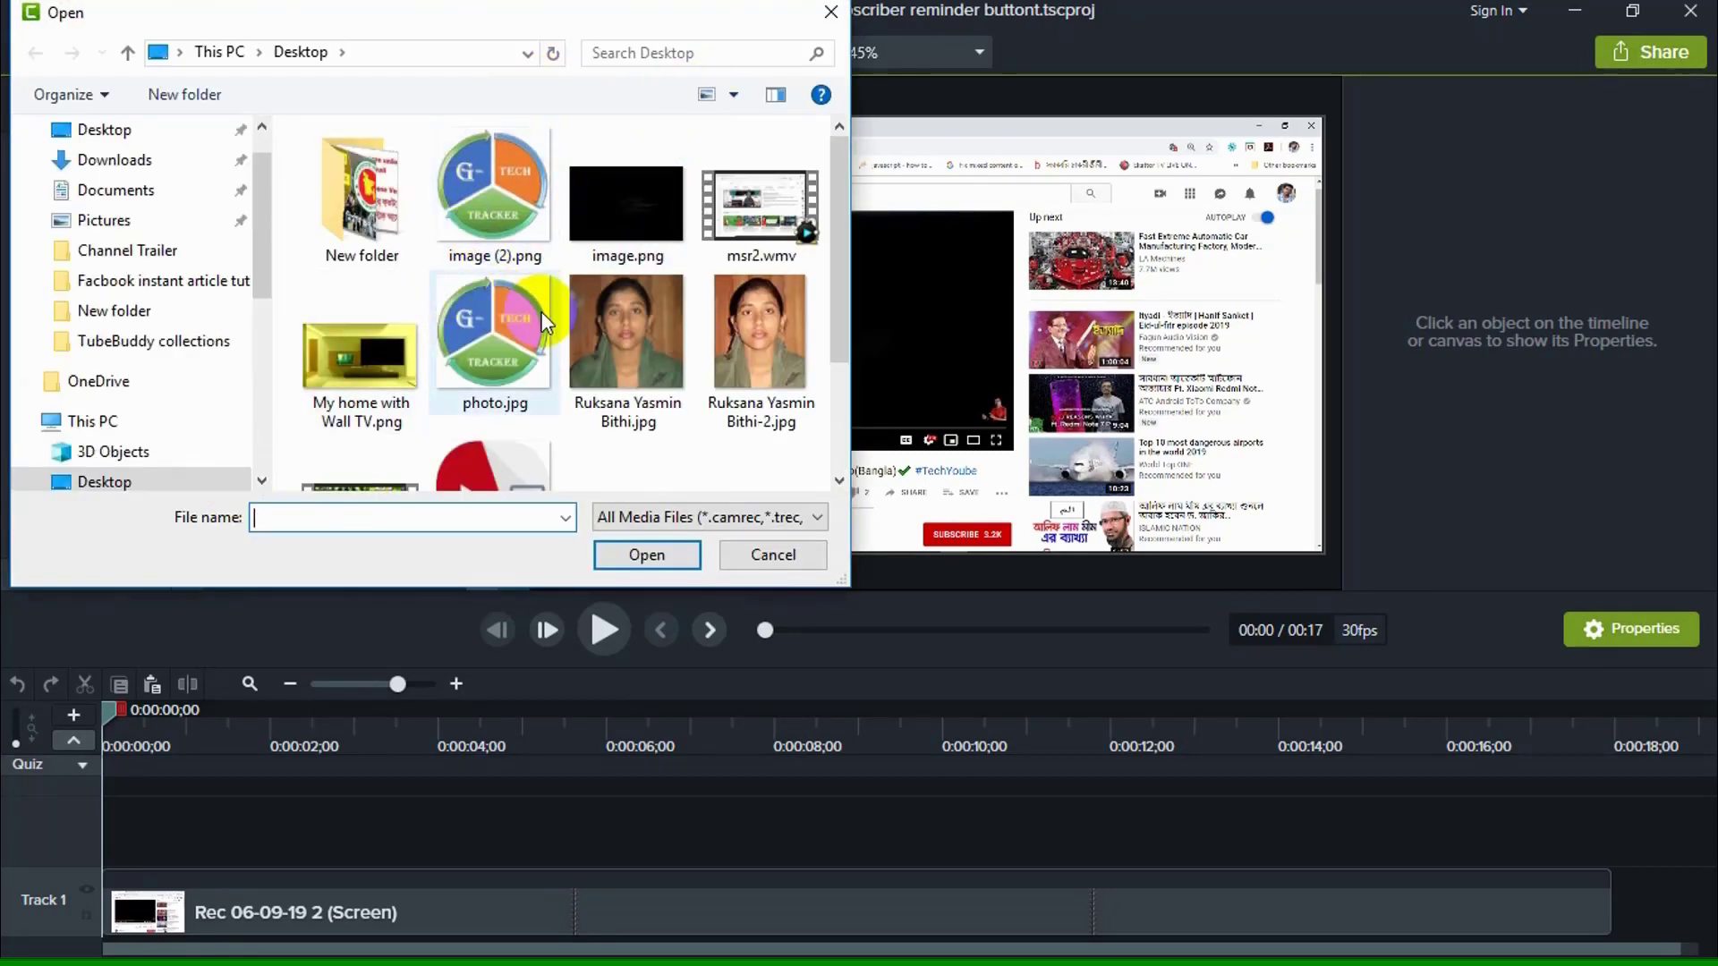
scroll(528, 331, down, 2)
scroll(510, 326, up, 2)
double_click(373, 207)
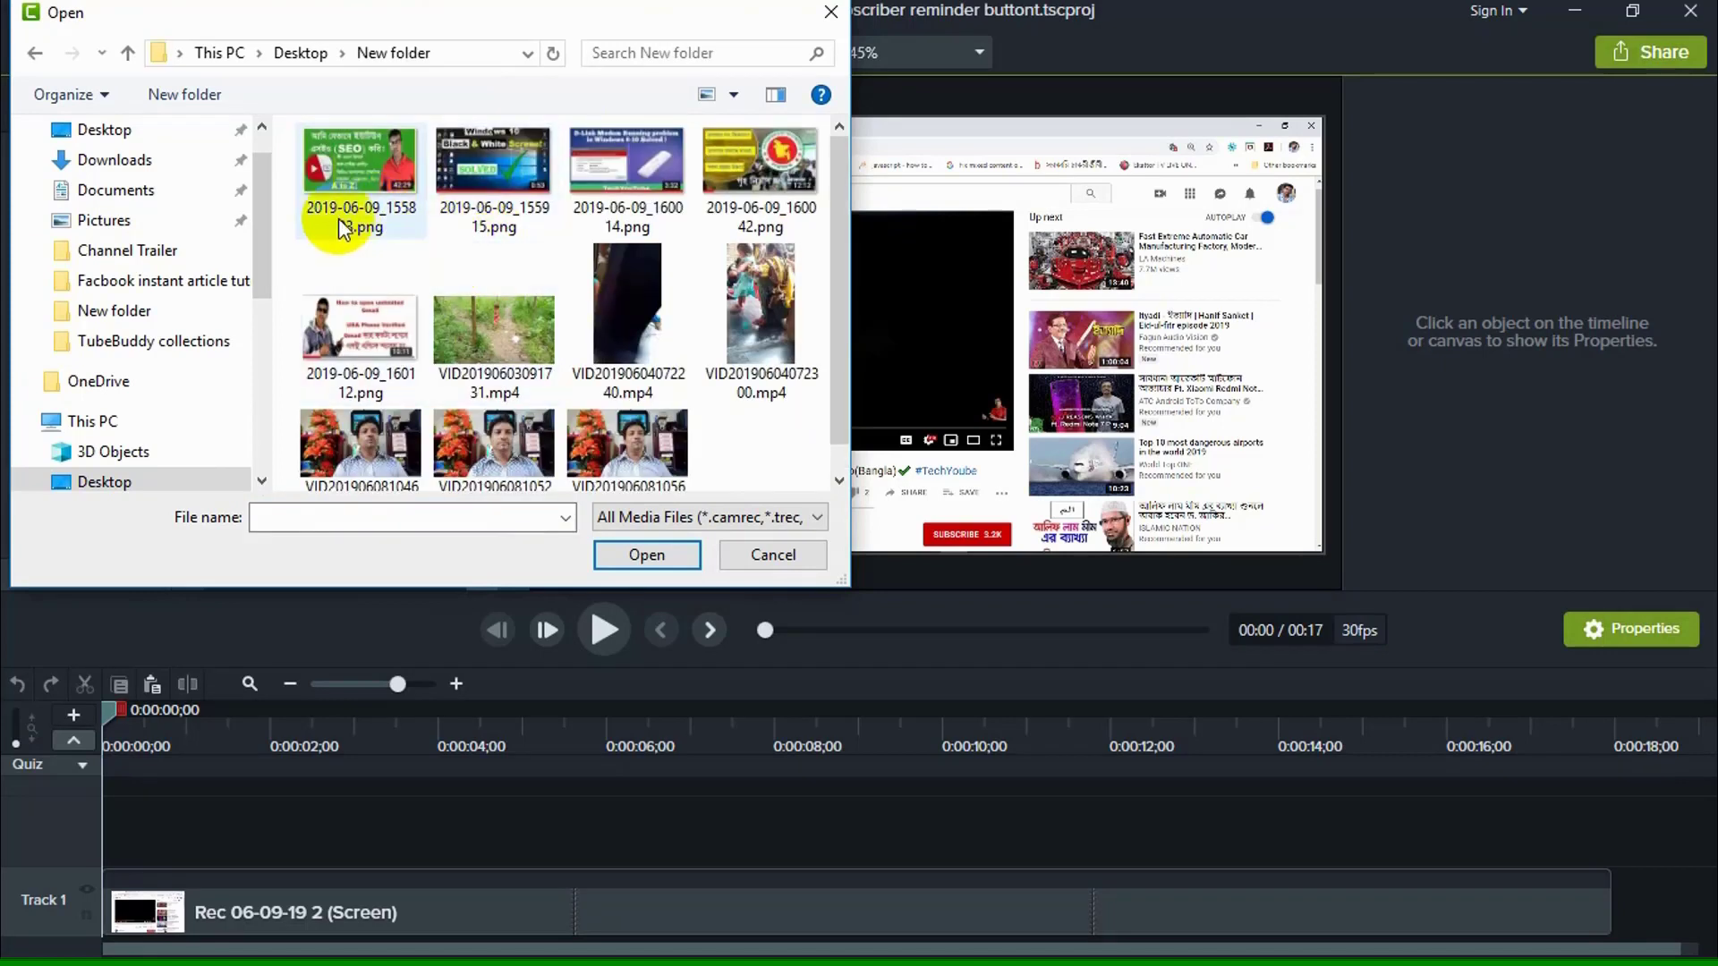
click(329, 188)
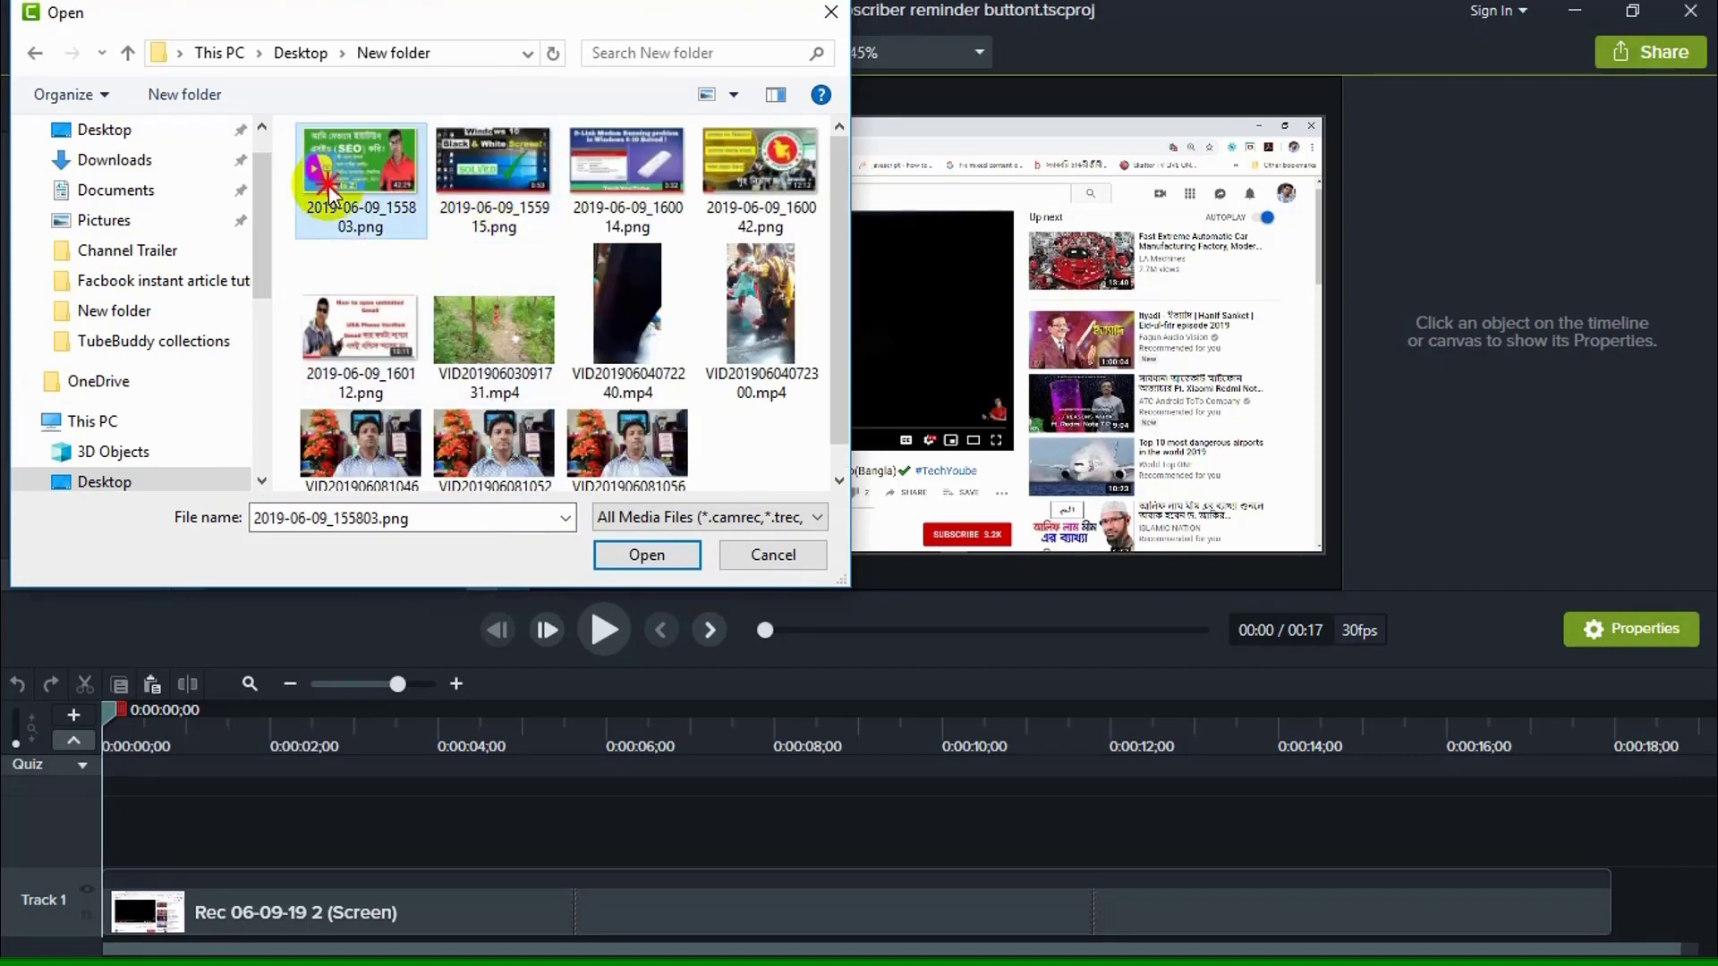
ctrl+click(457, 174)
ctrl+click(587, 159)
ctrl+click(726, 234)
click(618, 562)
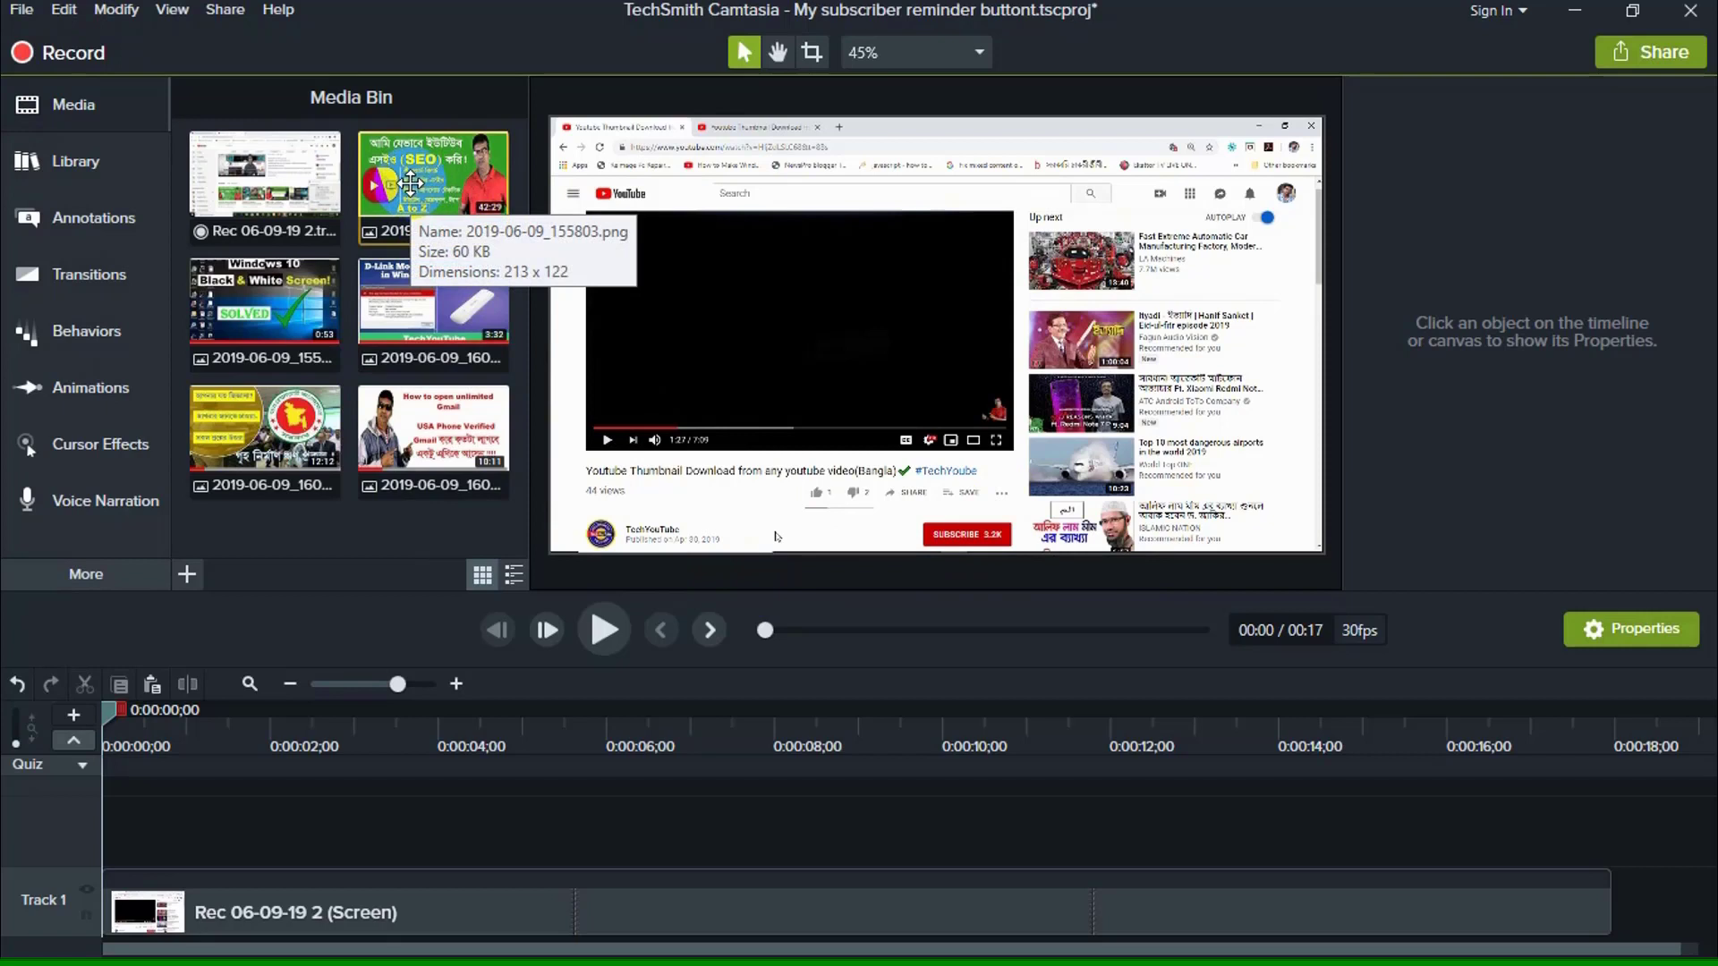
Place 2019-06-09_155803 on the canvas over the first Up next thumbnail, scaled to about 89% to cover it
drag(397, 182, 1115, 260)
click(1143, 223)
drag(1112, 259, 1115, 255)
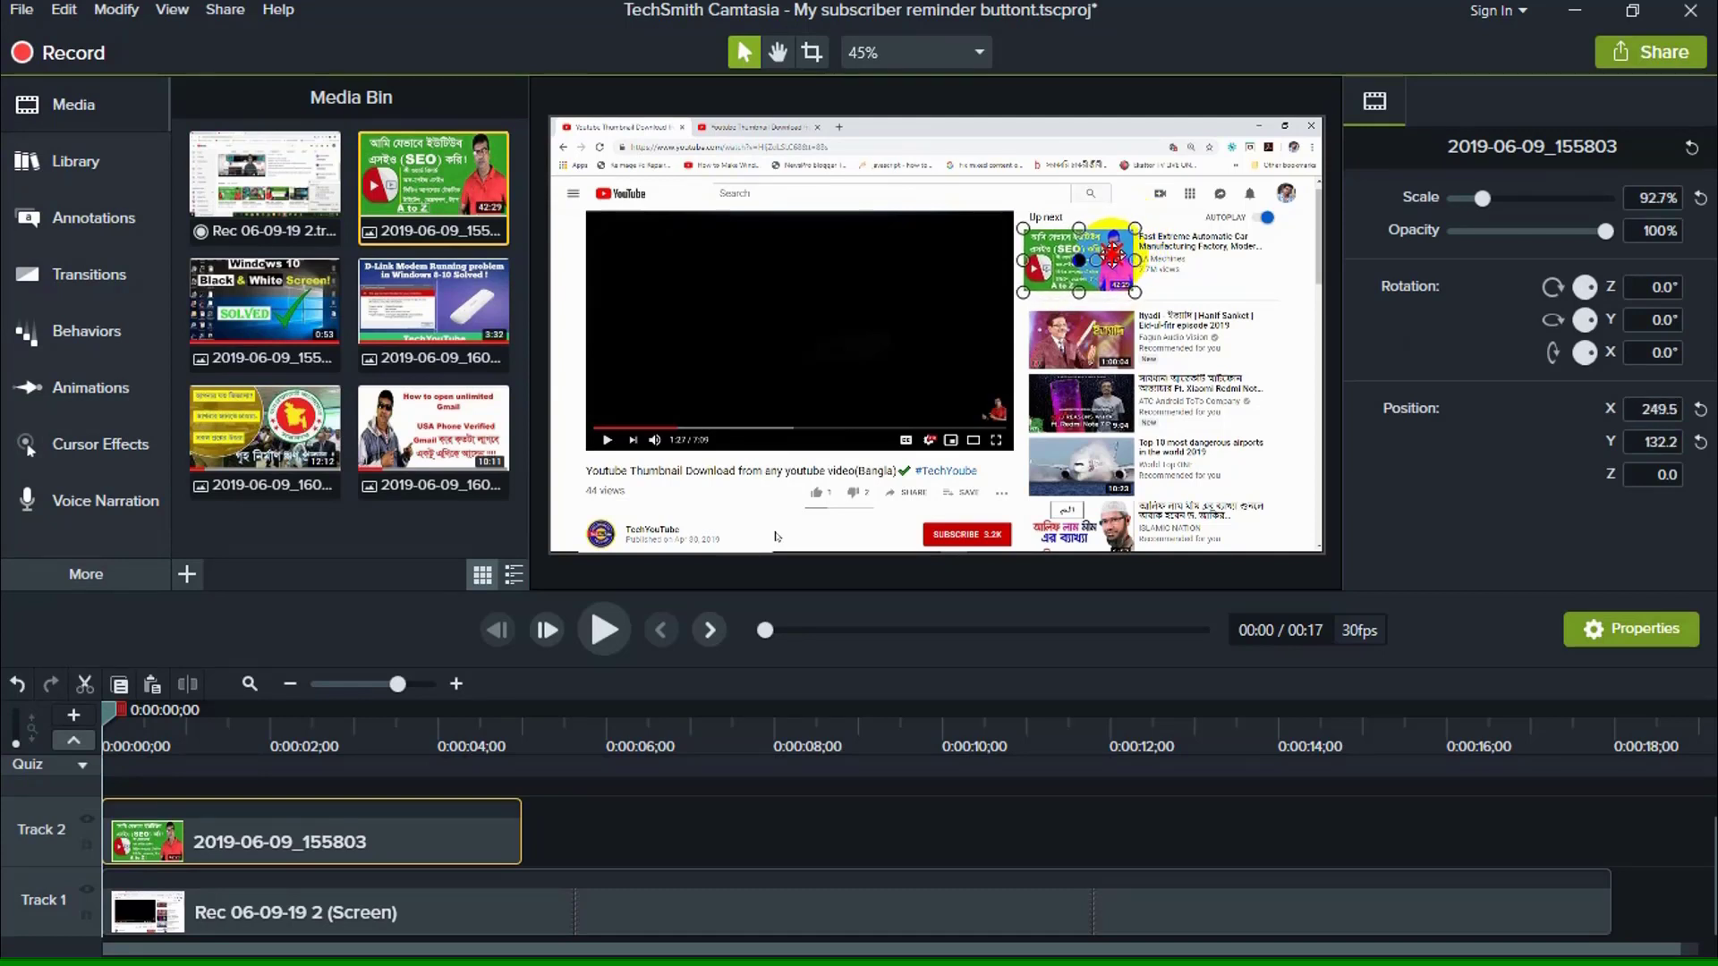
click(1227, 288)
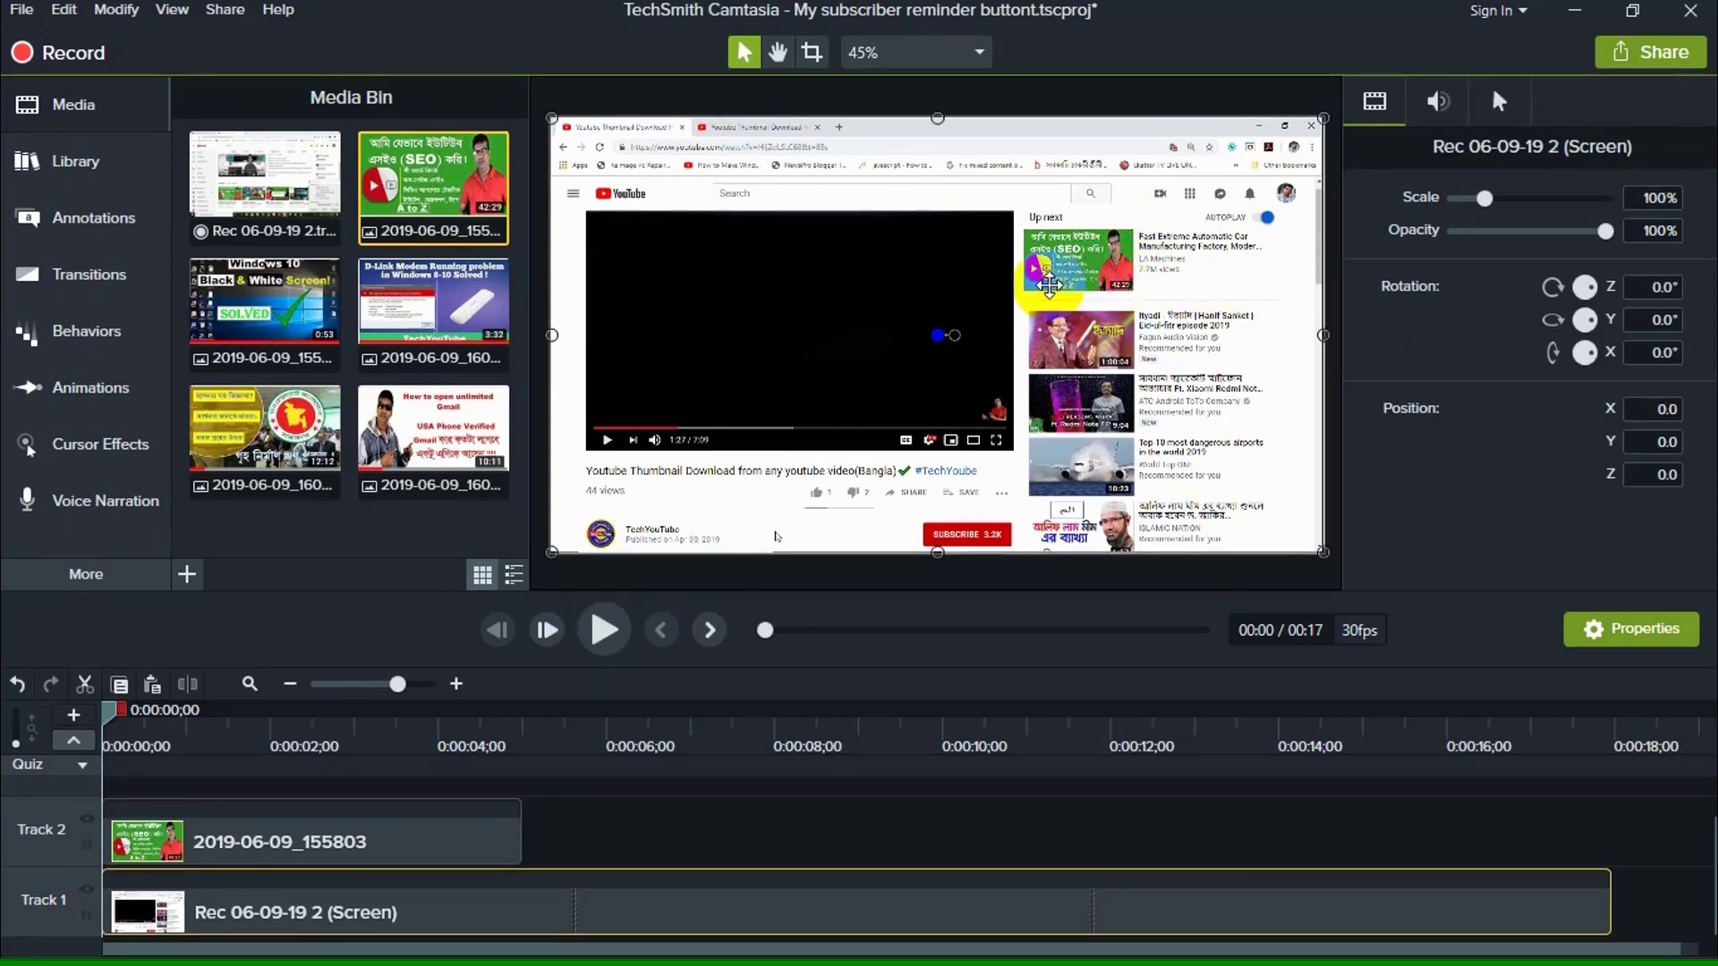
click(1038, 268)
drag(1074, 267, 1080, 271)
click(1170, 287)
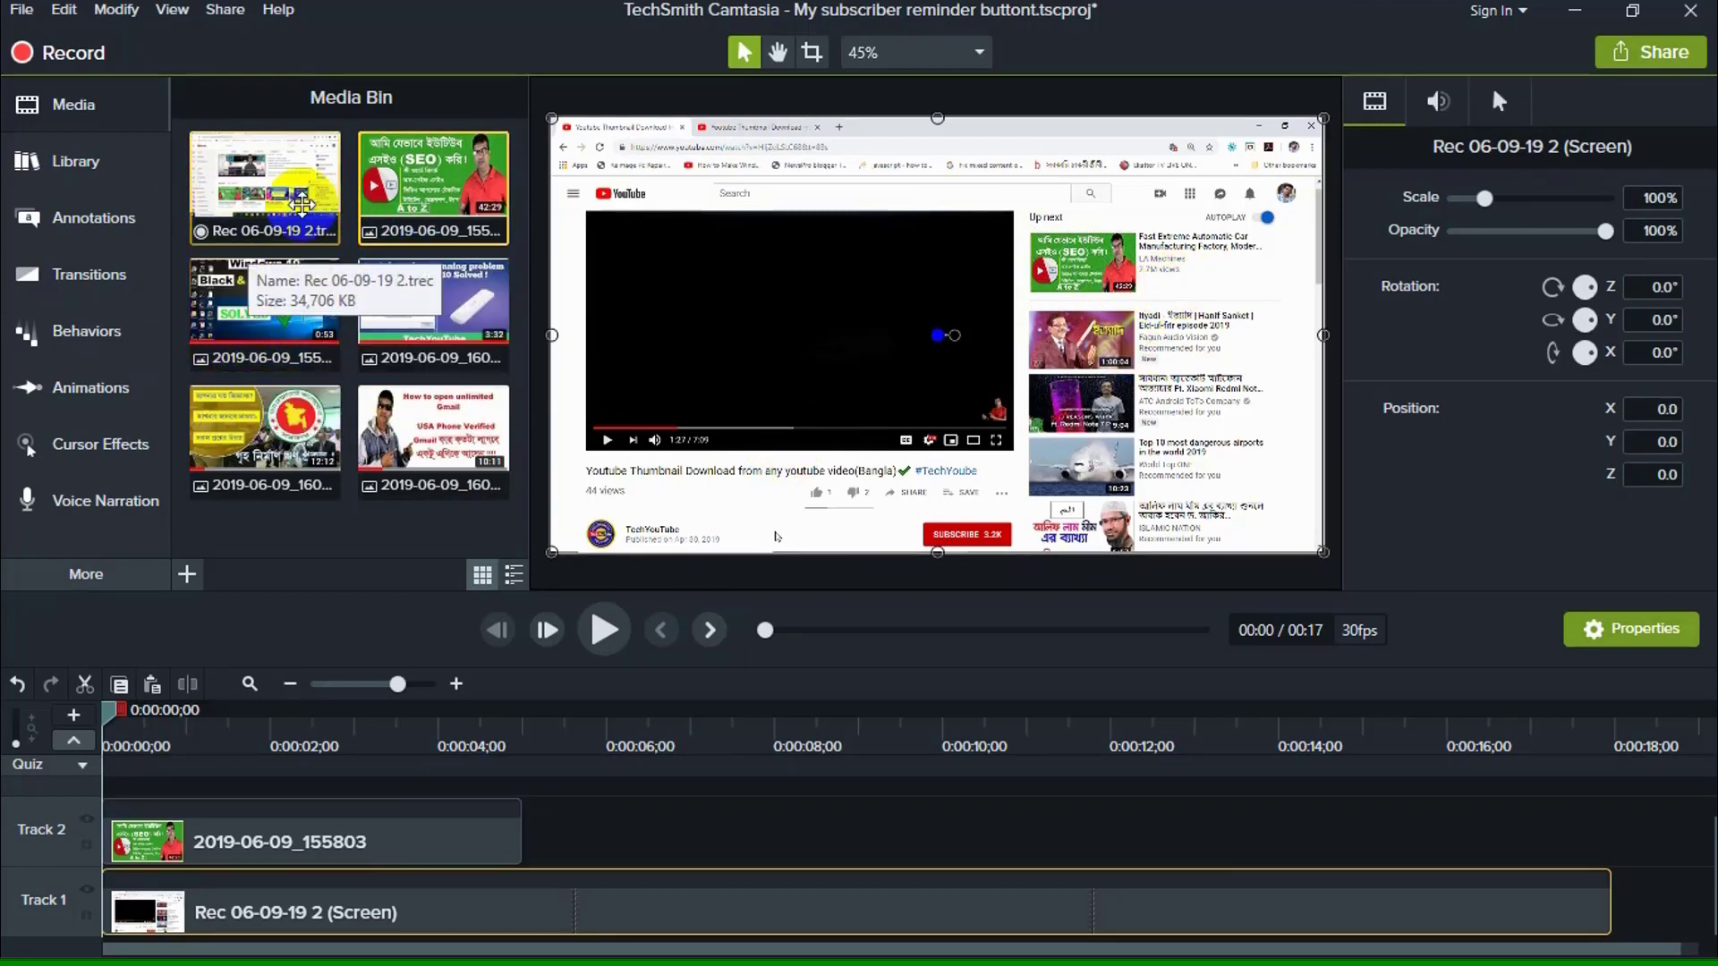
Cover the second and third Up next thumbnails with 2019-06-09_155915 at about 90.3% scale and 2019-06-09_160014 at about 89.9%
drag(286, 322, 1106, 339)
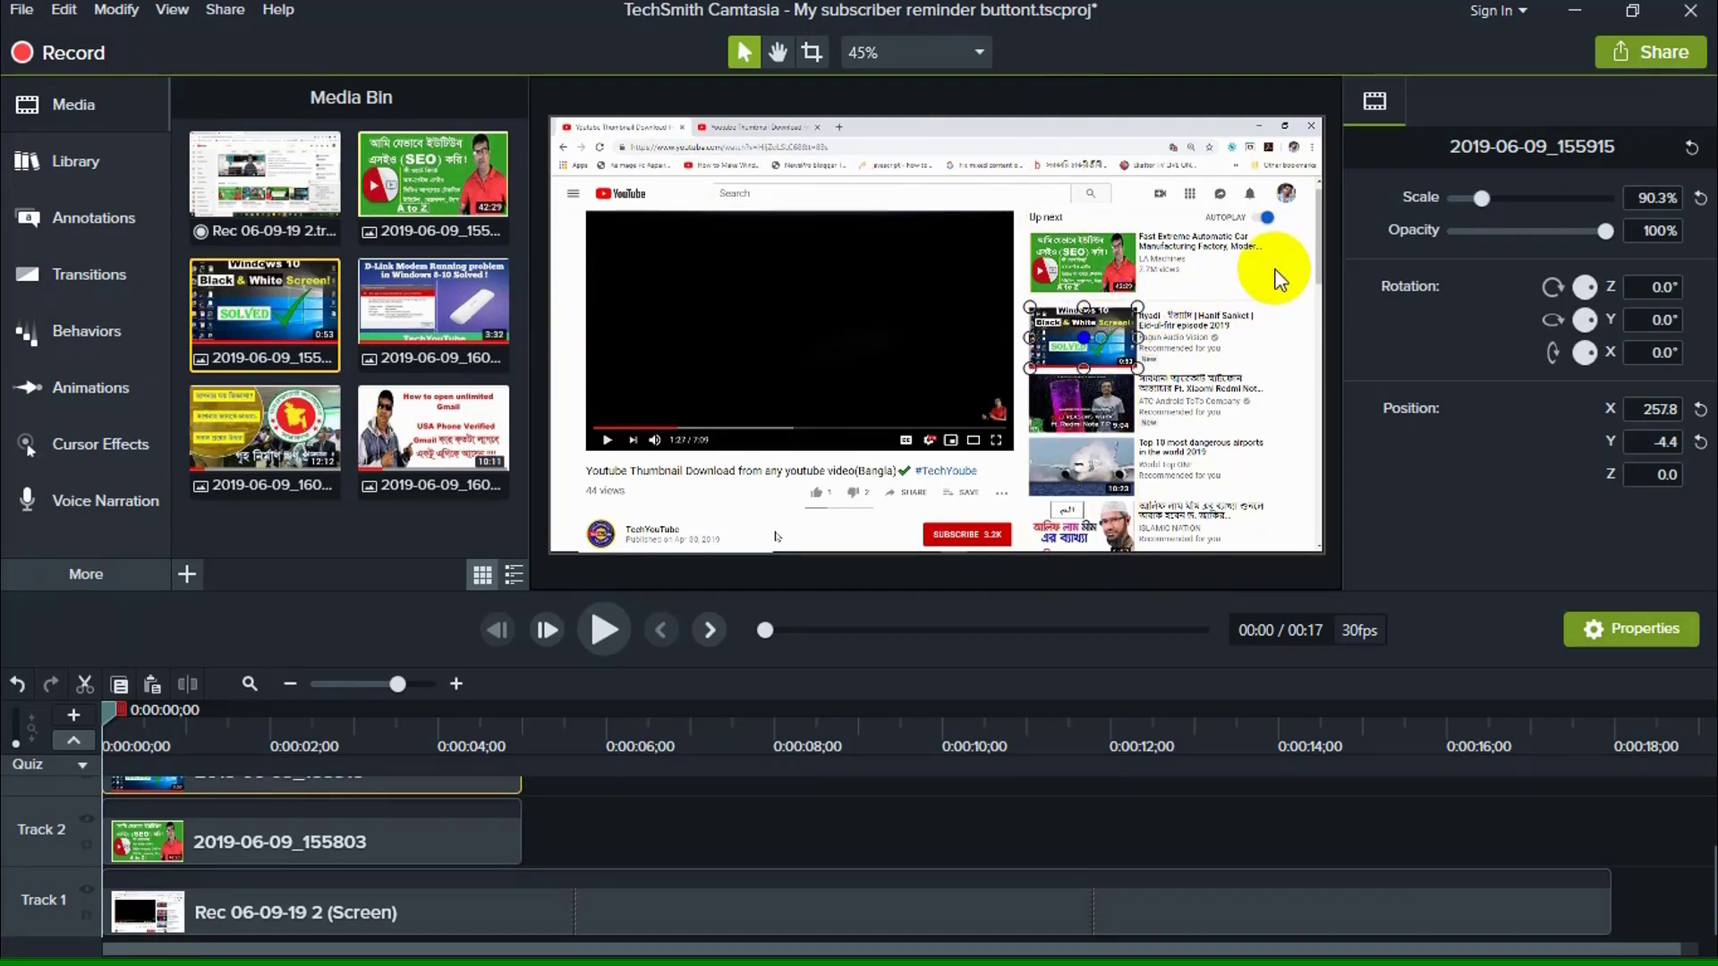
click(1146, 421)
drag(433, 304, 1242, 378)
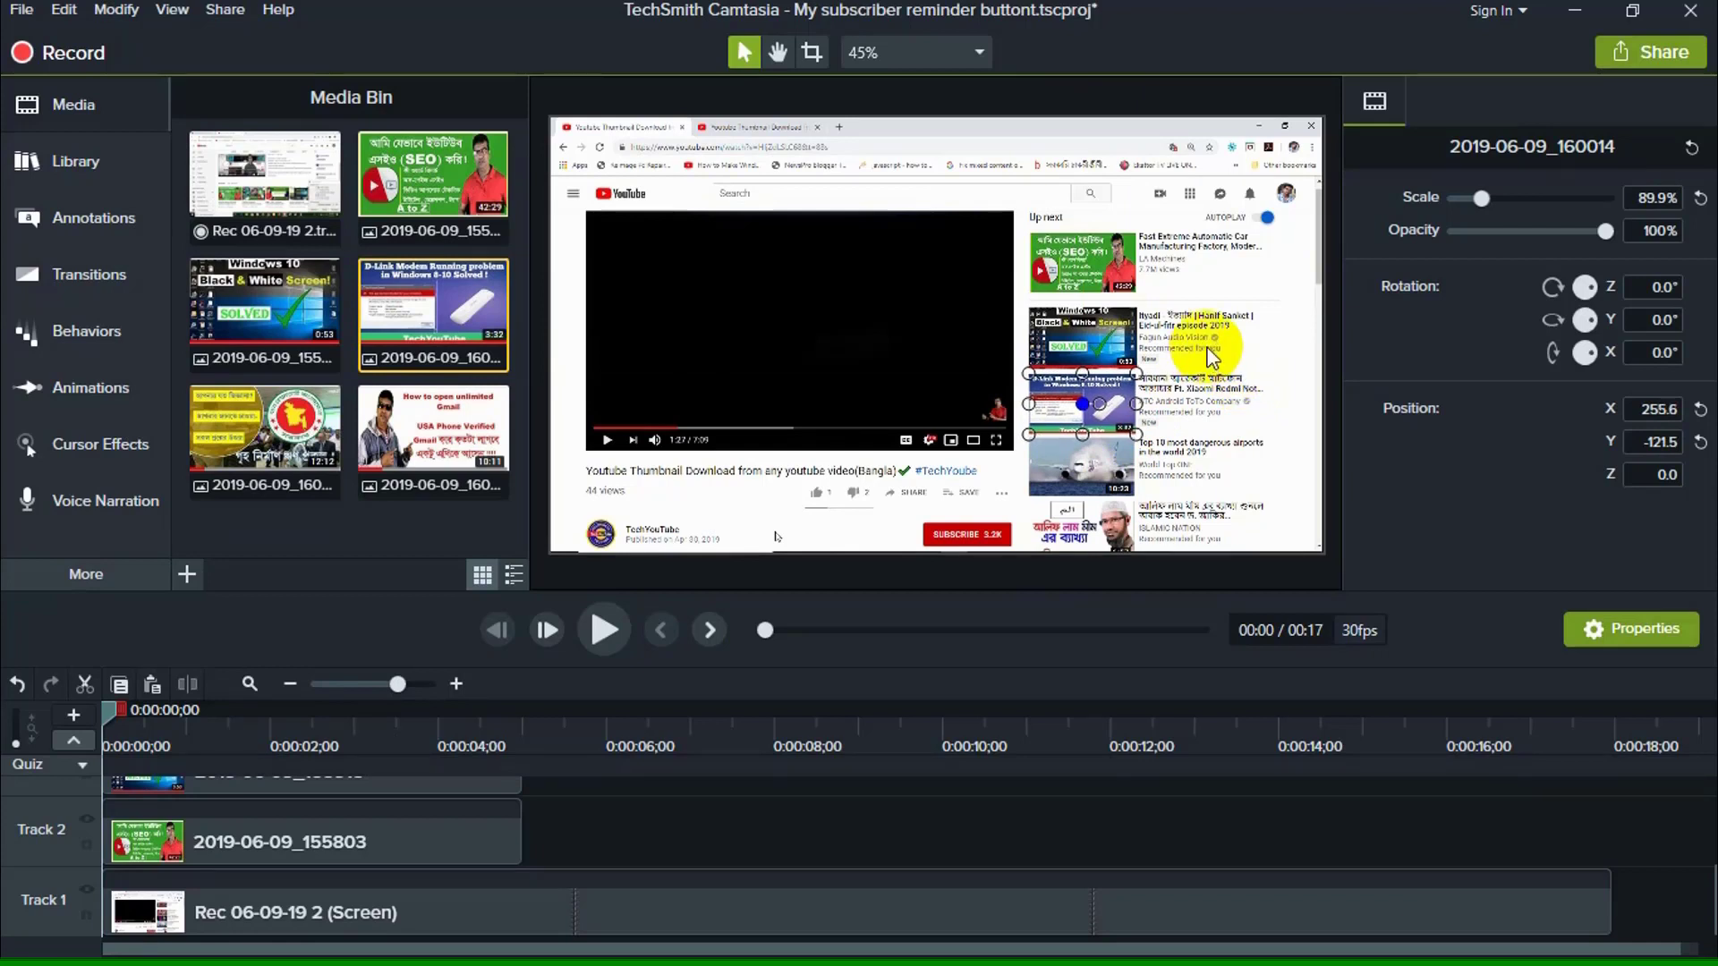
click(1256, 422)
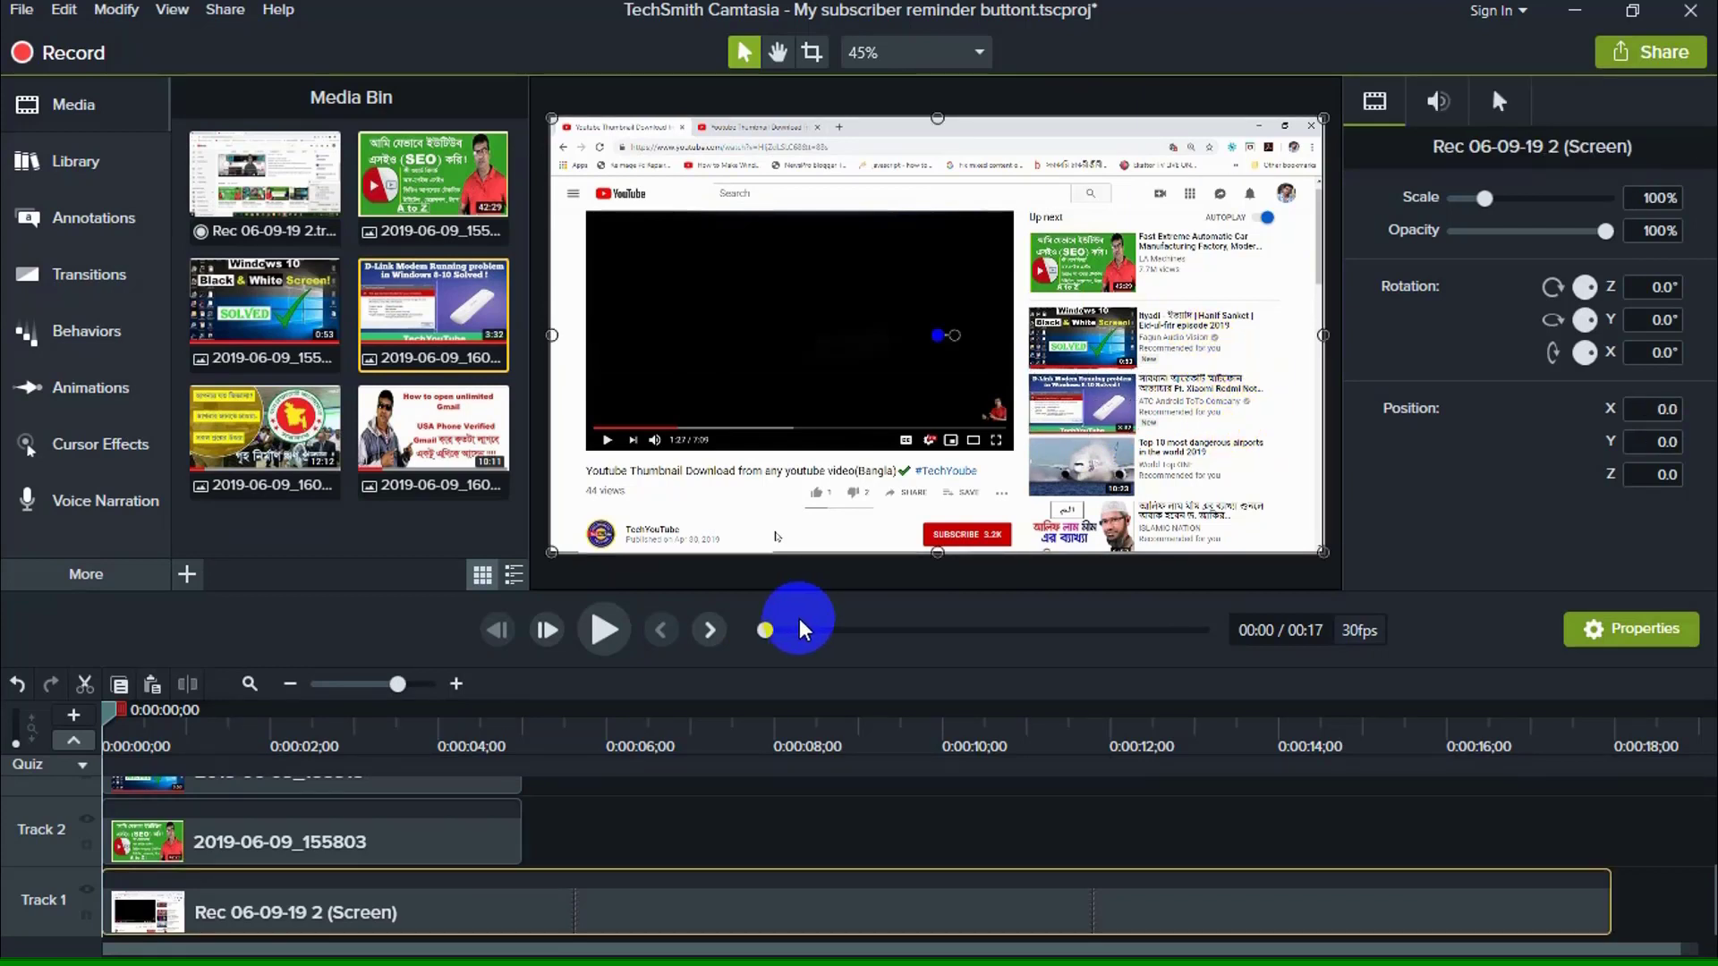
Place 2019-06-09_160042 over the fourth Up next thumbnail at about 88.9% scale and nudge it up to Y -236.4
drag(265, 428, 1128, 492)
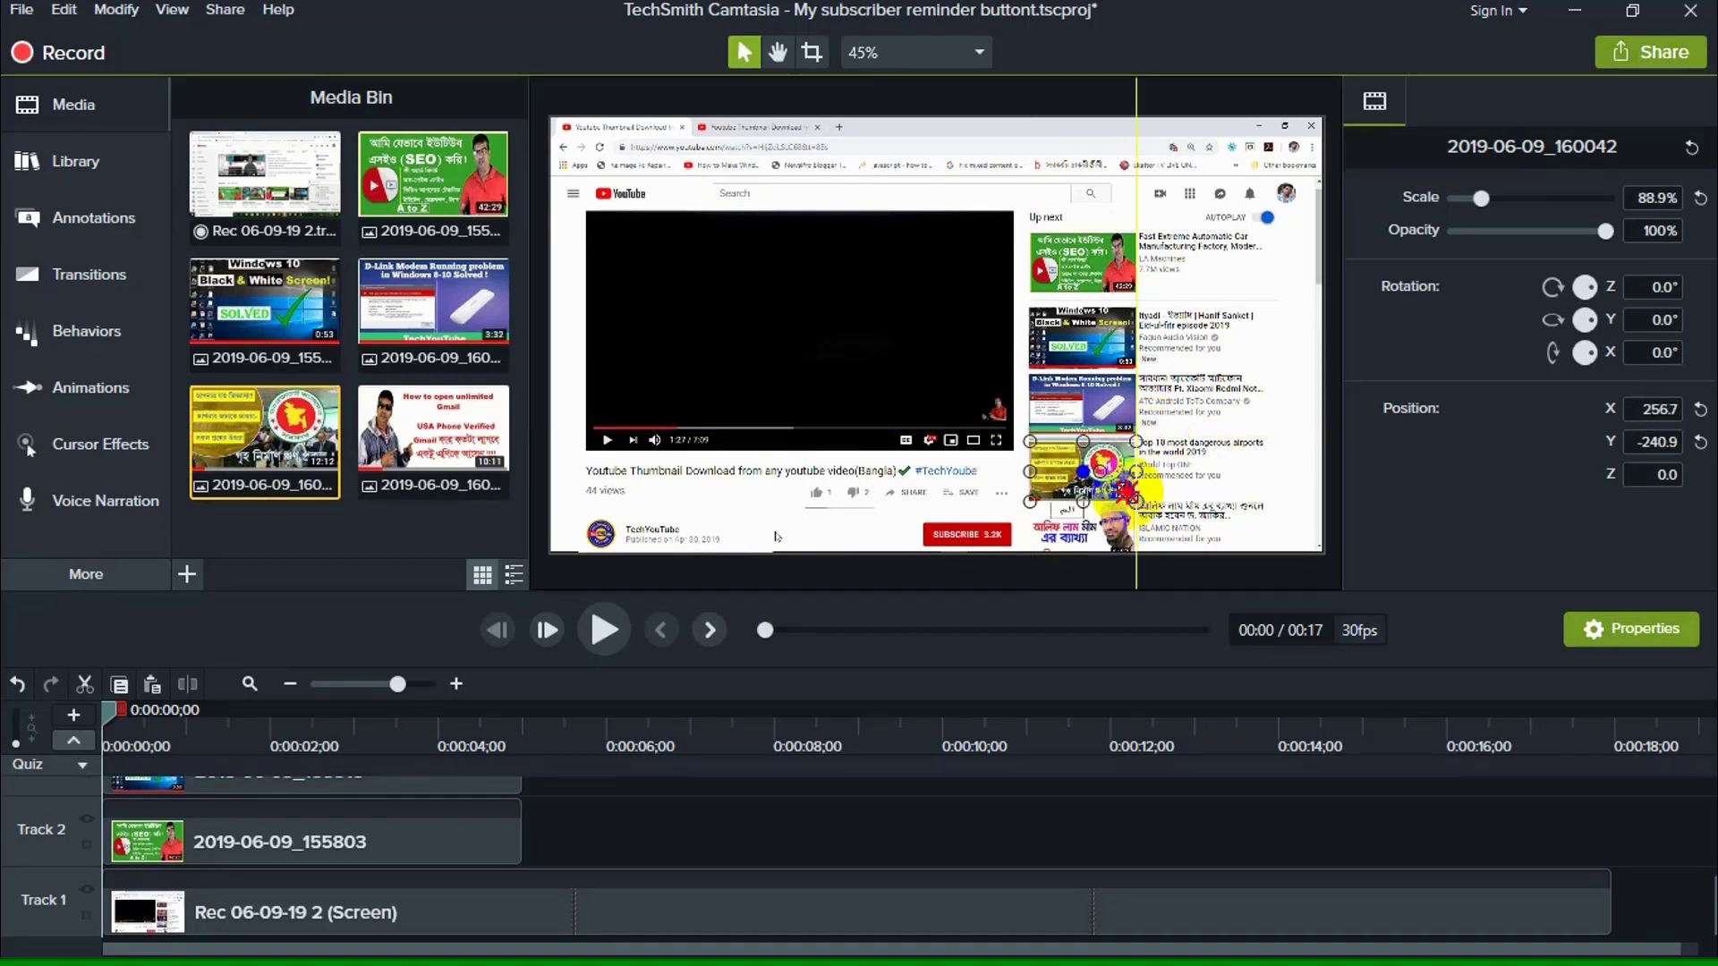
click(1150, 484)
click(1087, 484)
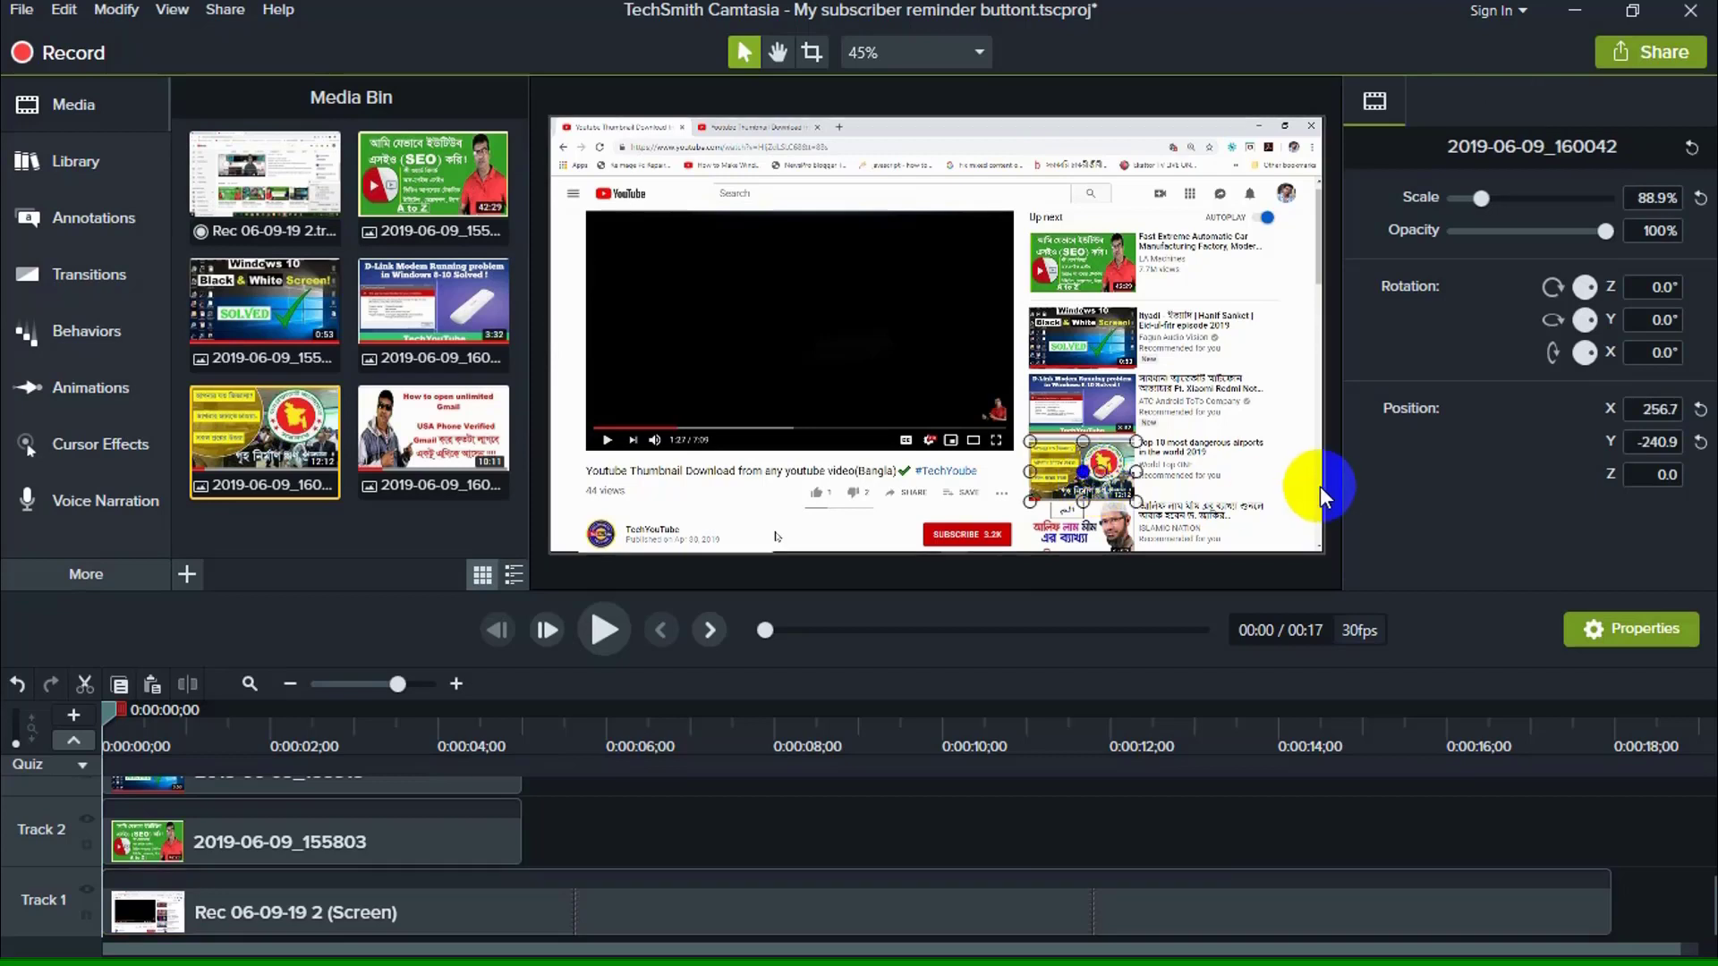
key(Up)
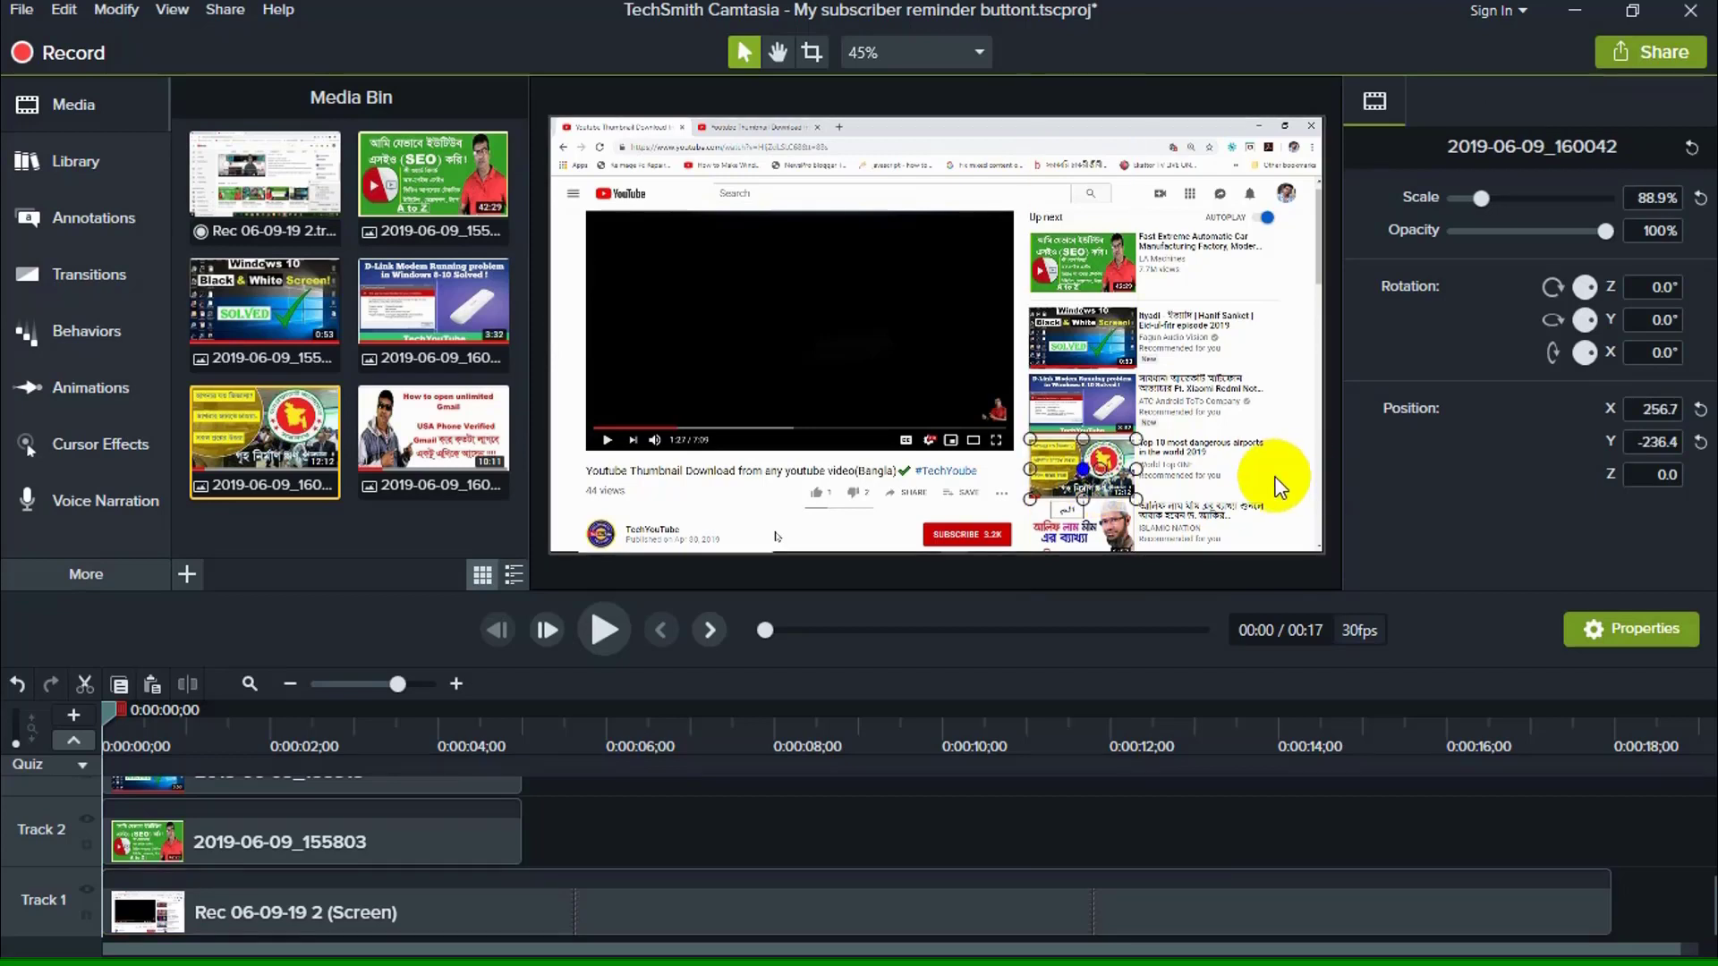
click(1244, 480)
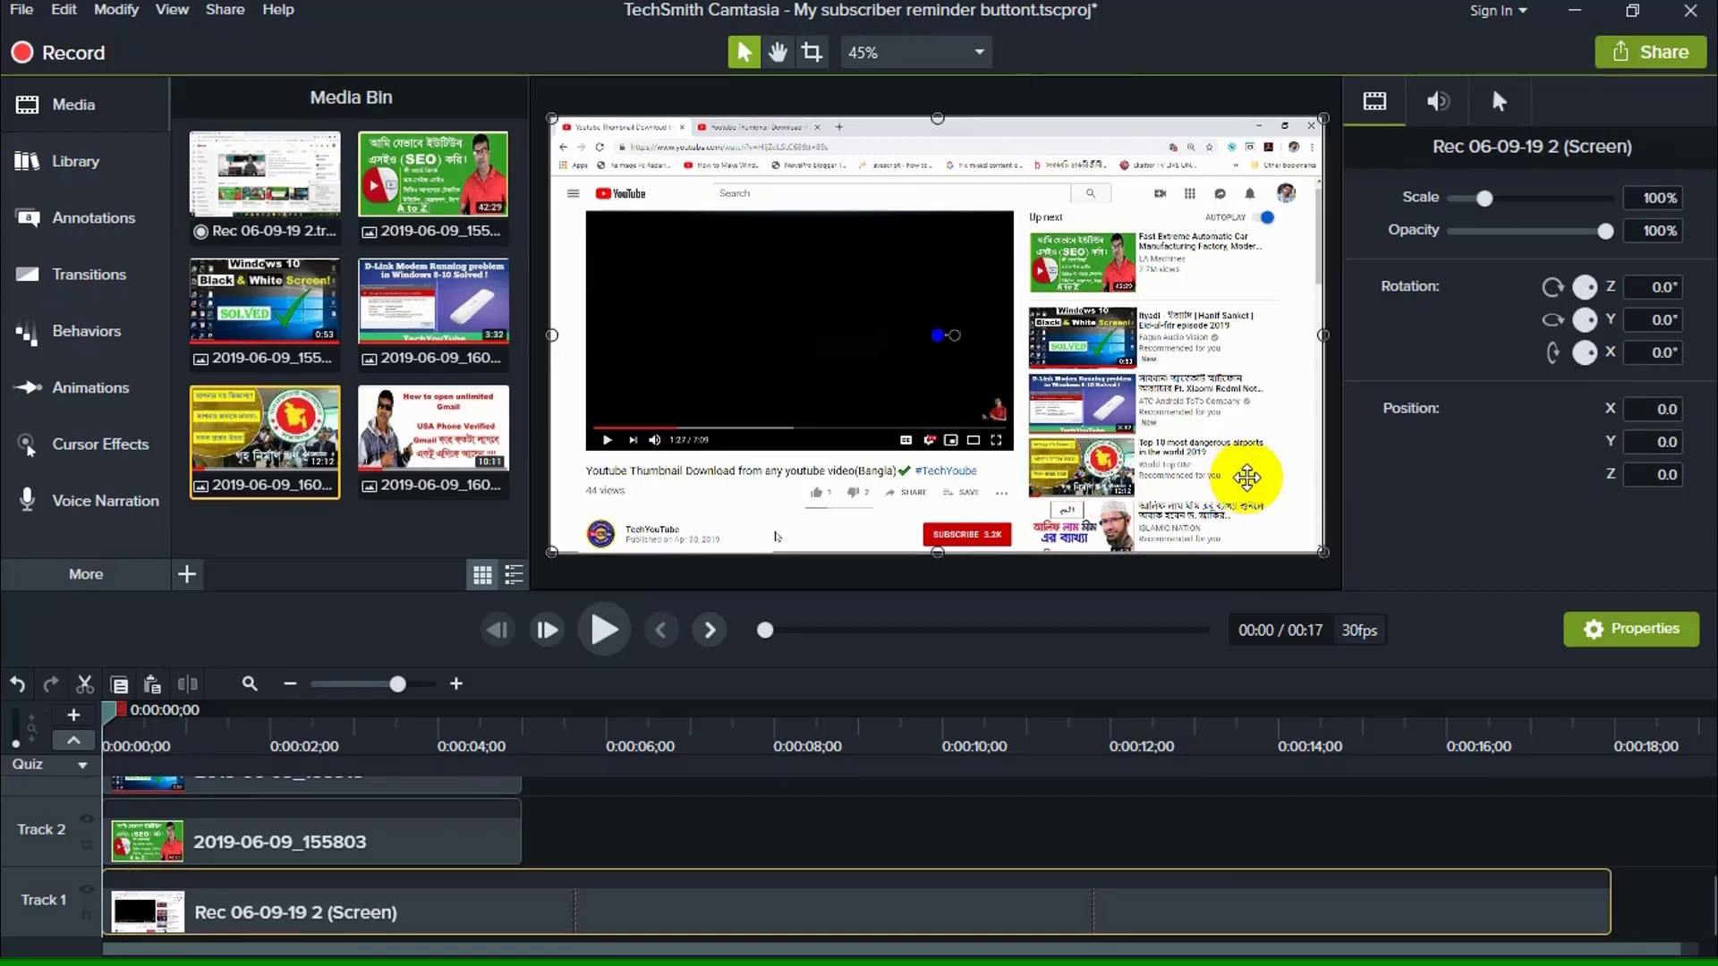
Place 2019-06-09_160112 over the fifth Up next thumbnail, scaled to about 89.1% and aligned with the images above it
drag(413, 433, 1107, 554)
drag(1151, 498, 1097, 535)
click(1261, 497)
key(ctrl+z)
drag(1288, 551, 1285, 551)
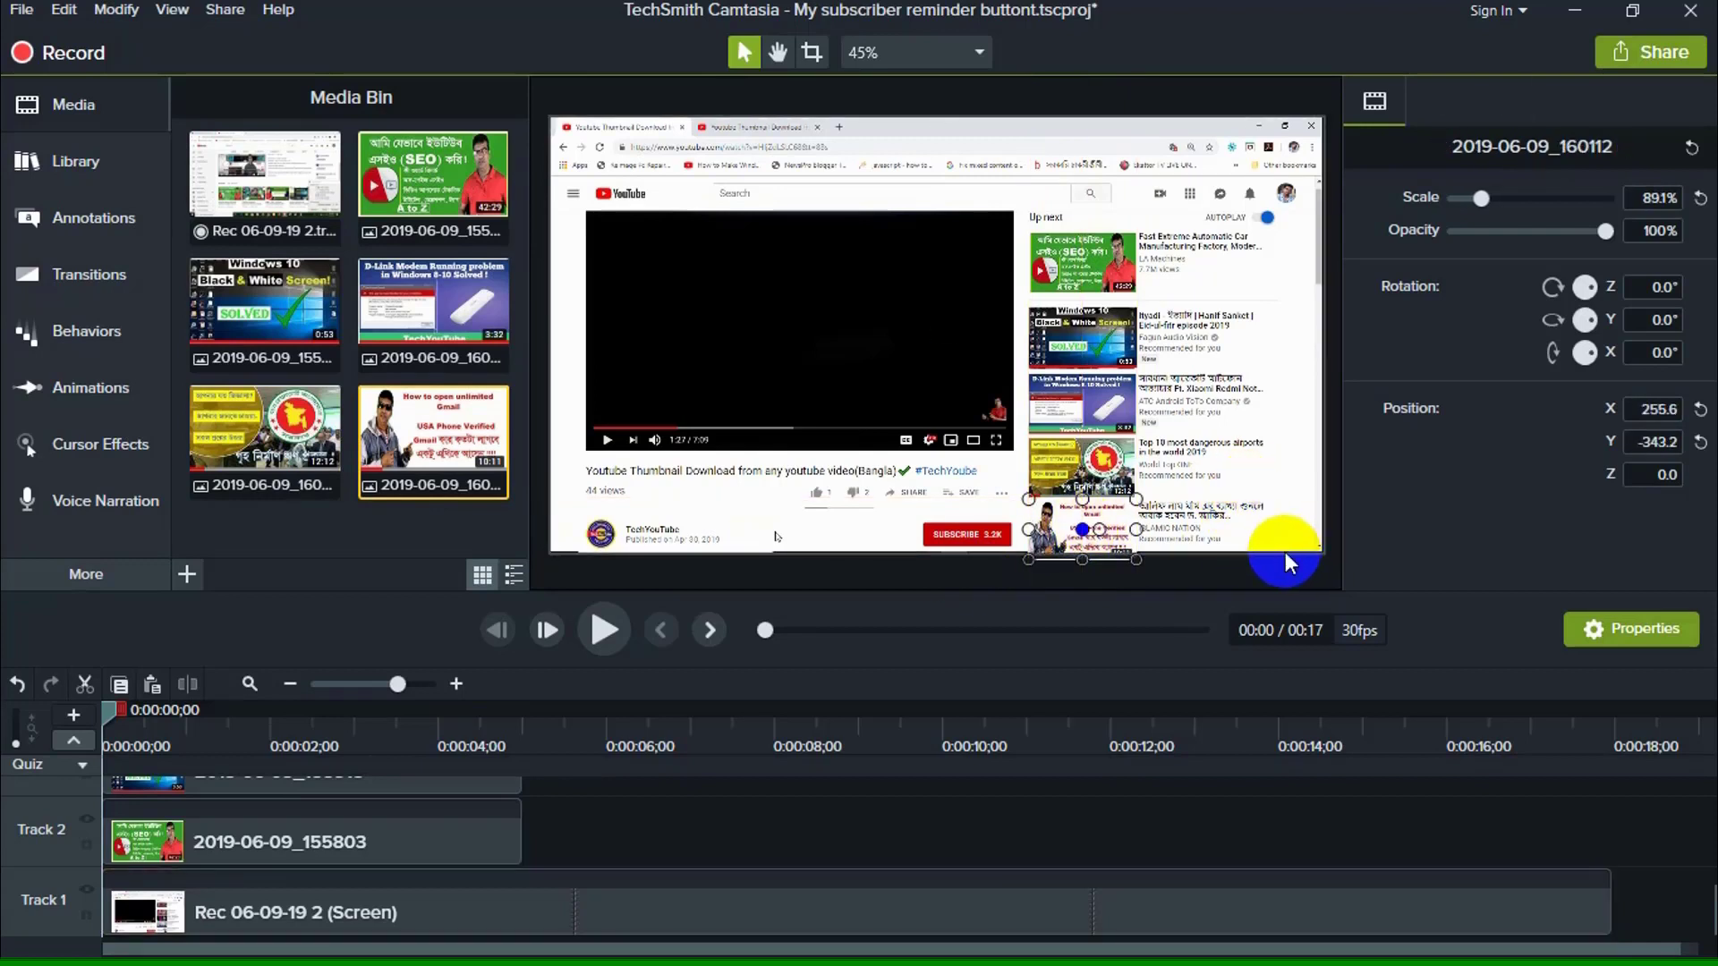
click(1208, 491)
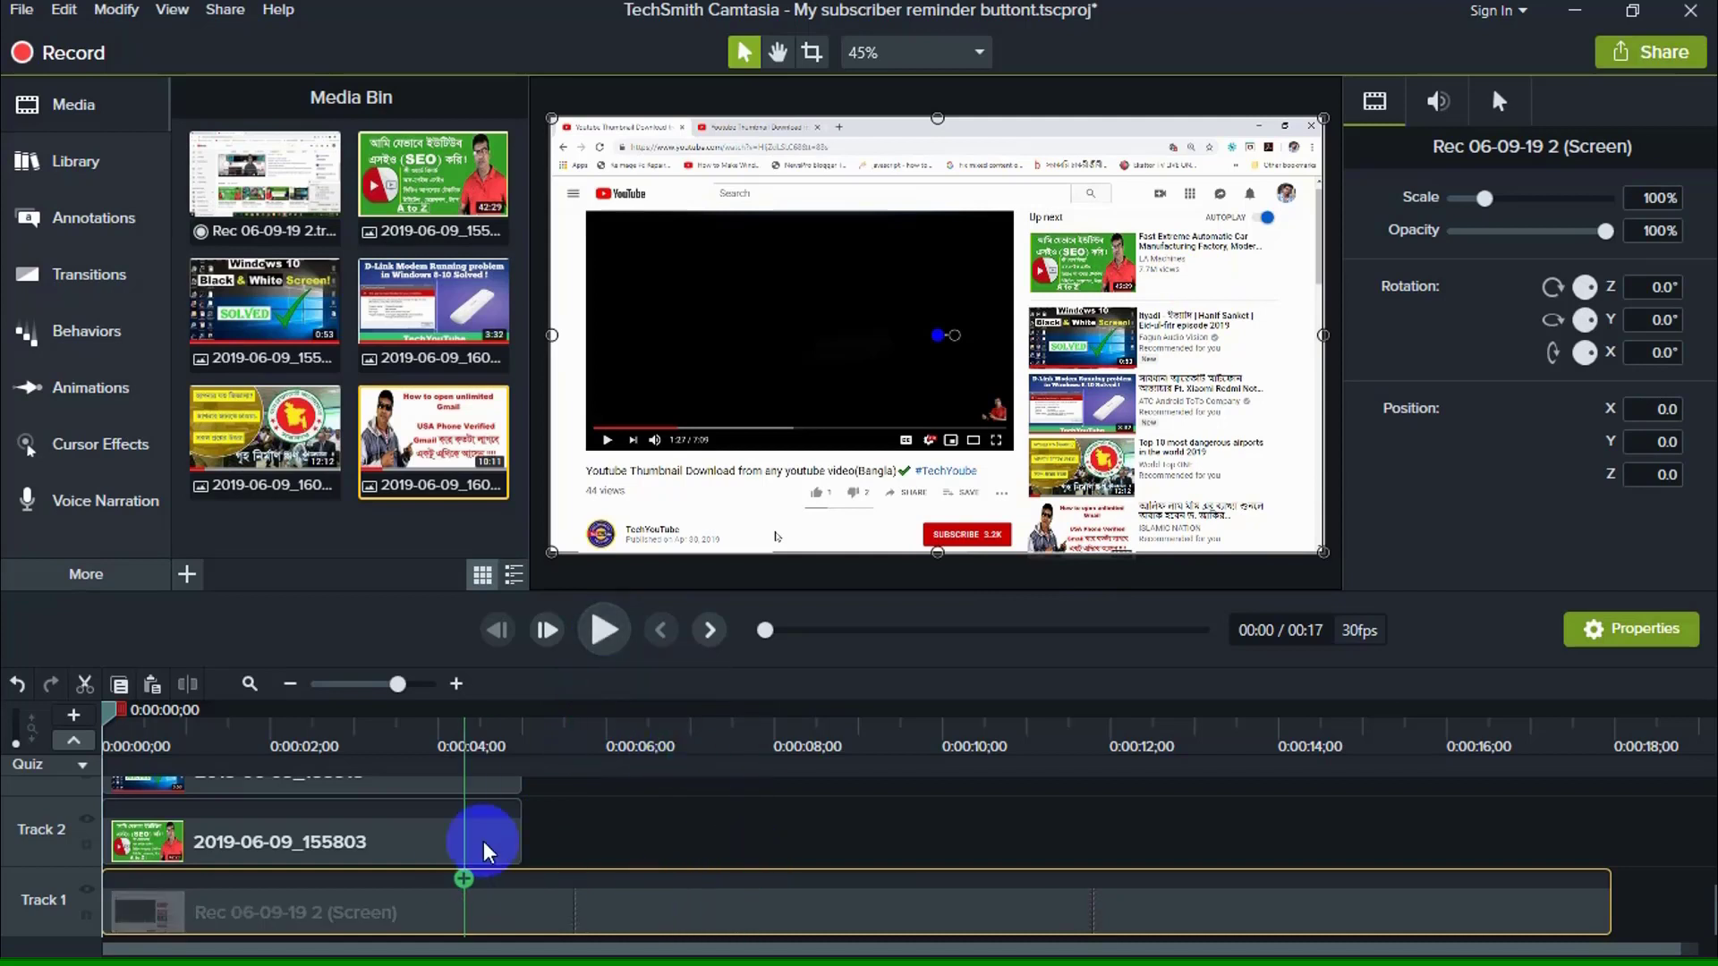
Extend the 2019-06-09_155803 and 2019-06-09_155915 clips on Tracks 2 and 3 to the end of the screen recording
scroll(641, 837, up, 1)
scroll(642, 834, up, 3)
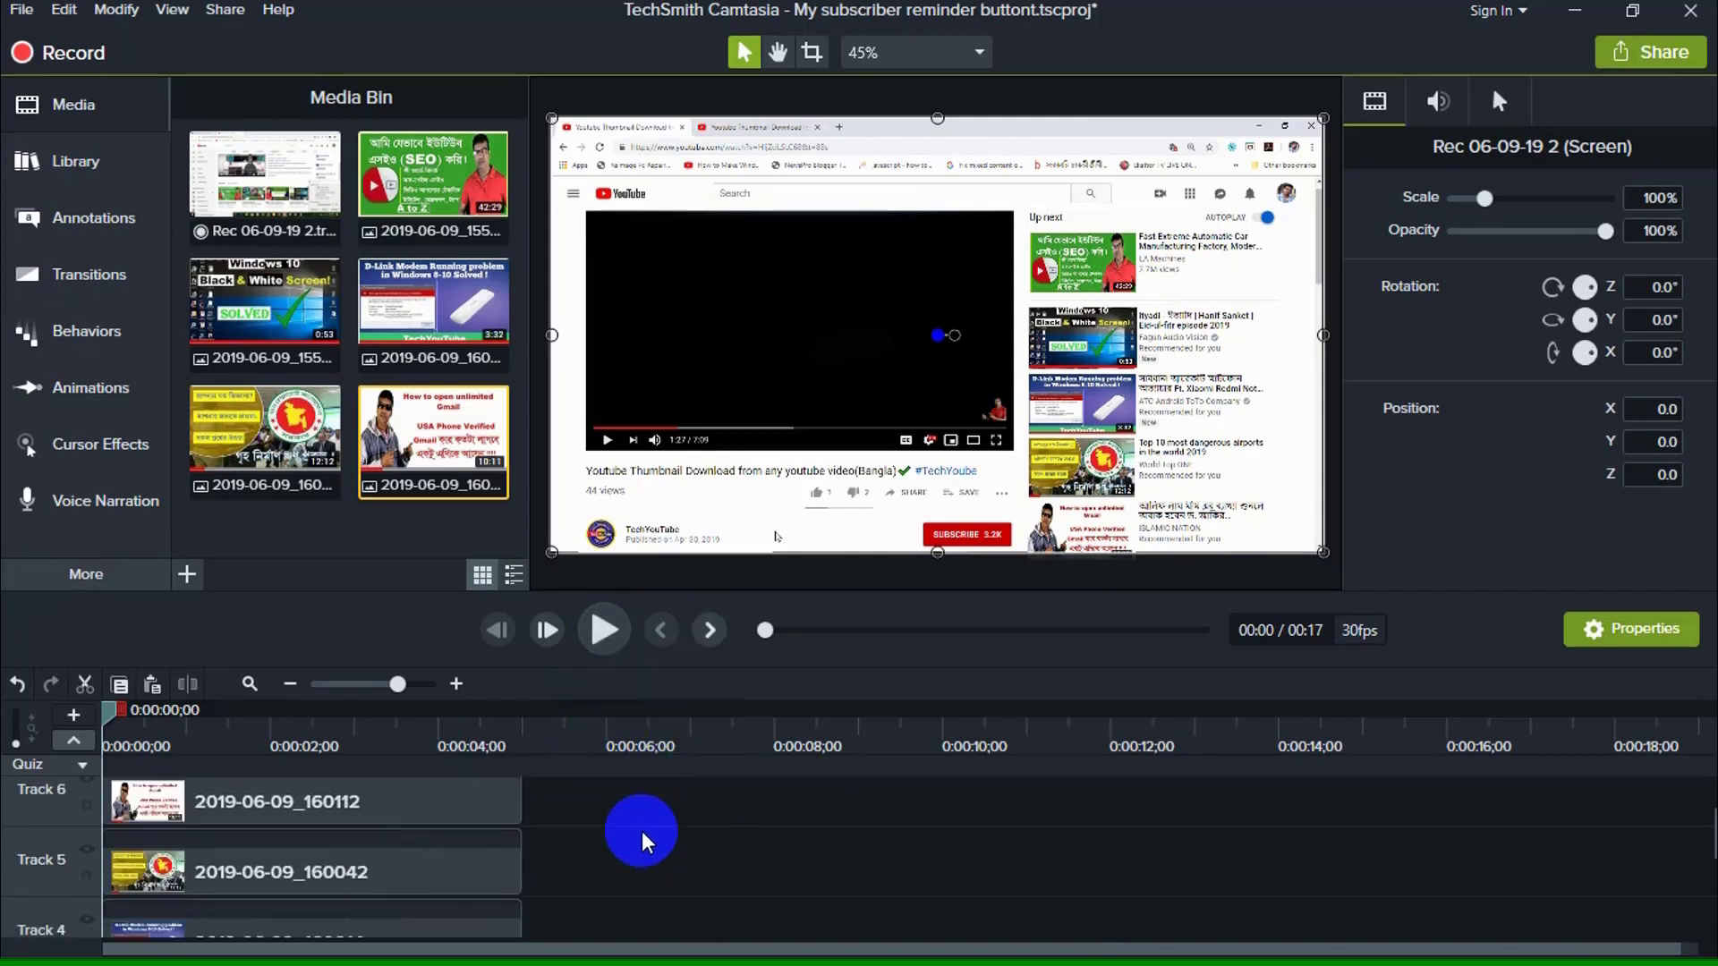
scroll(646, 843, down, 3)
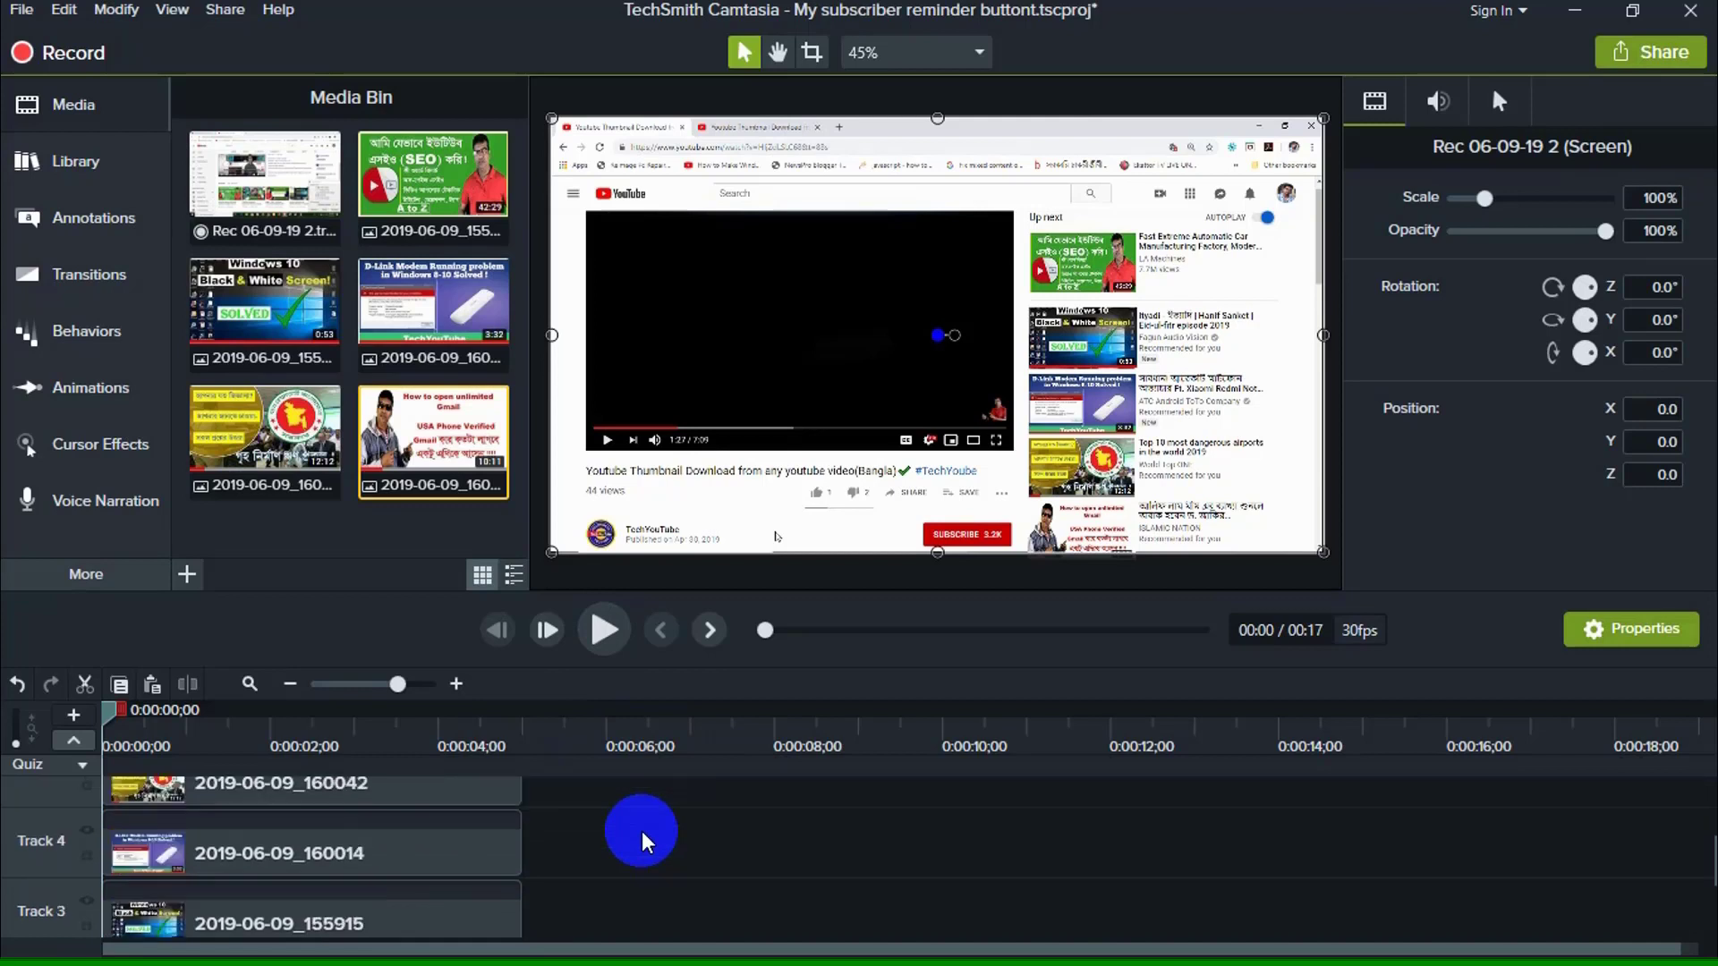
scroll(642, 842, down, 1)
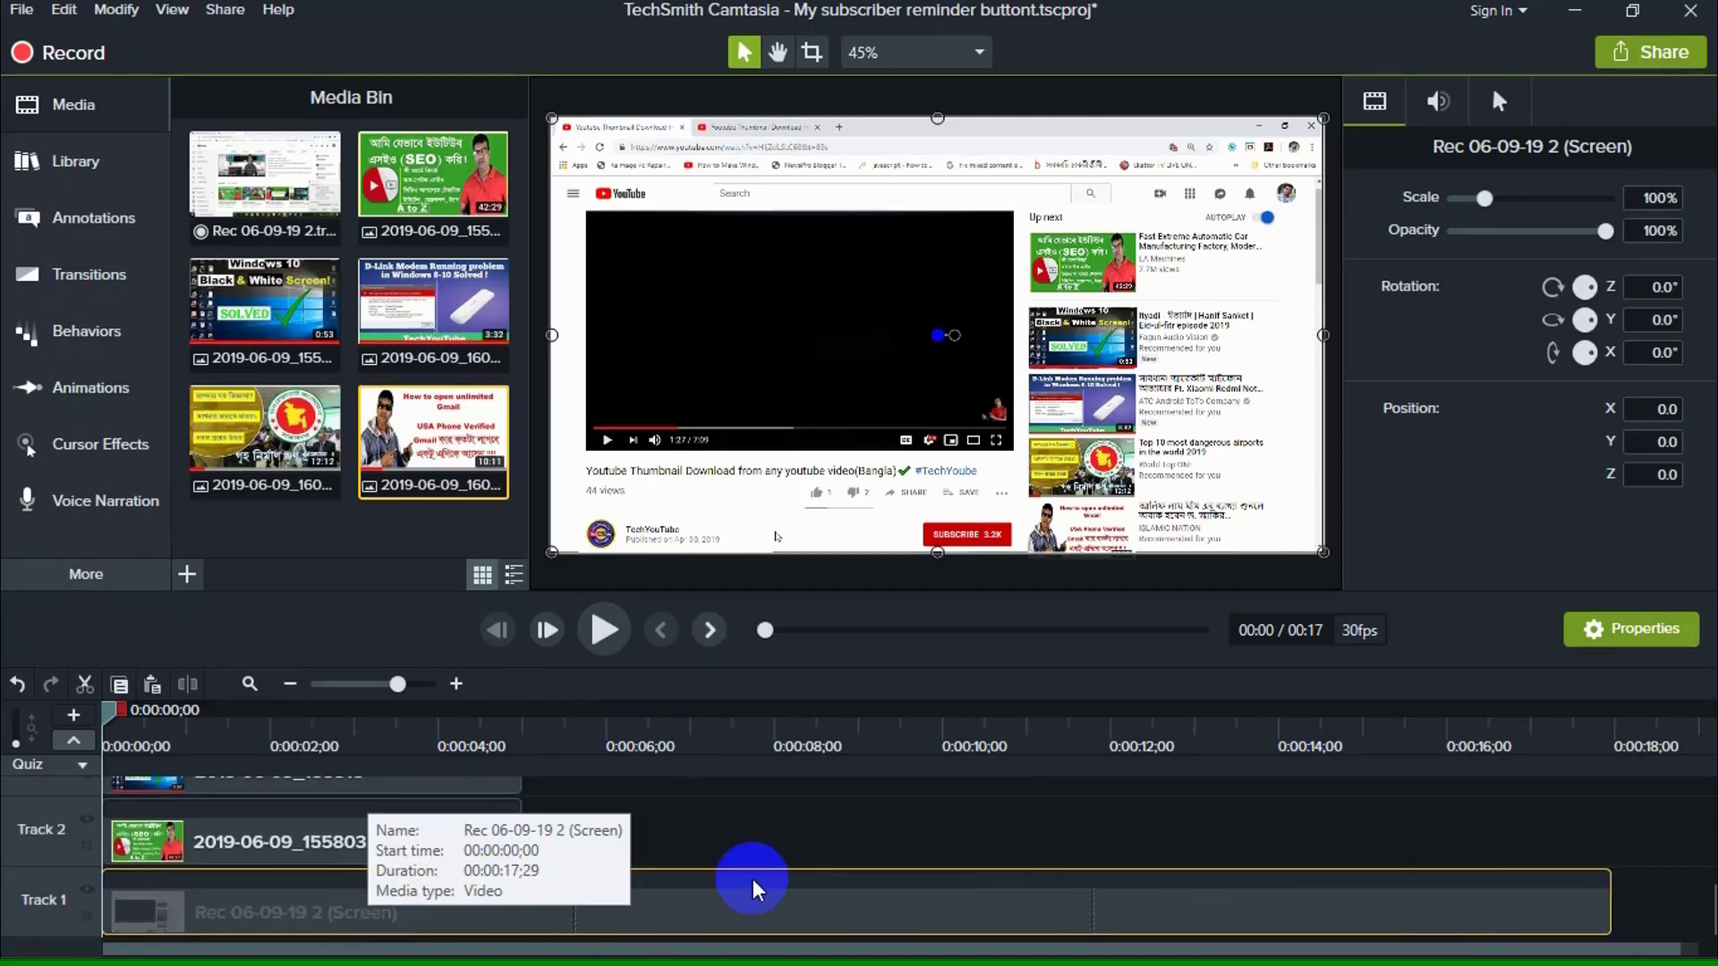
drag(661, 906, 1414, 898)
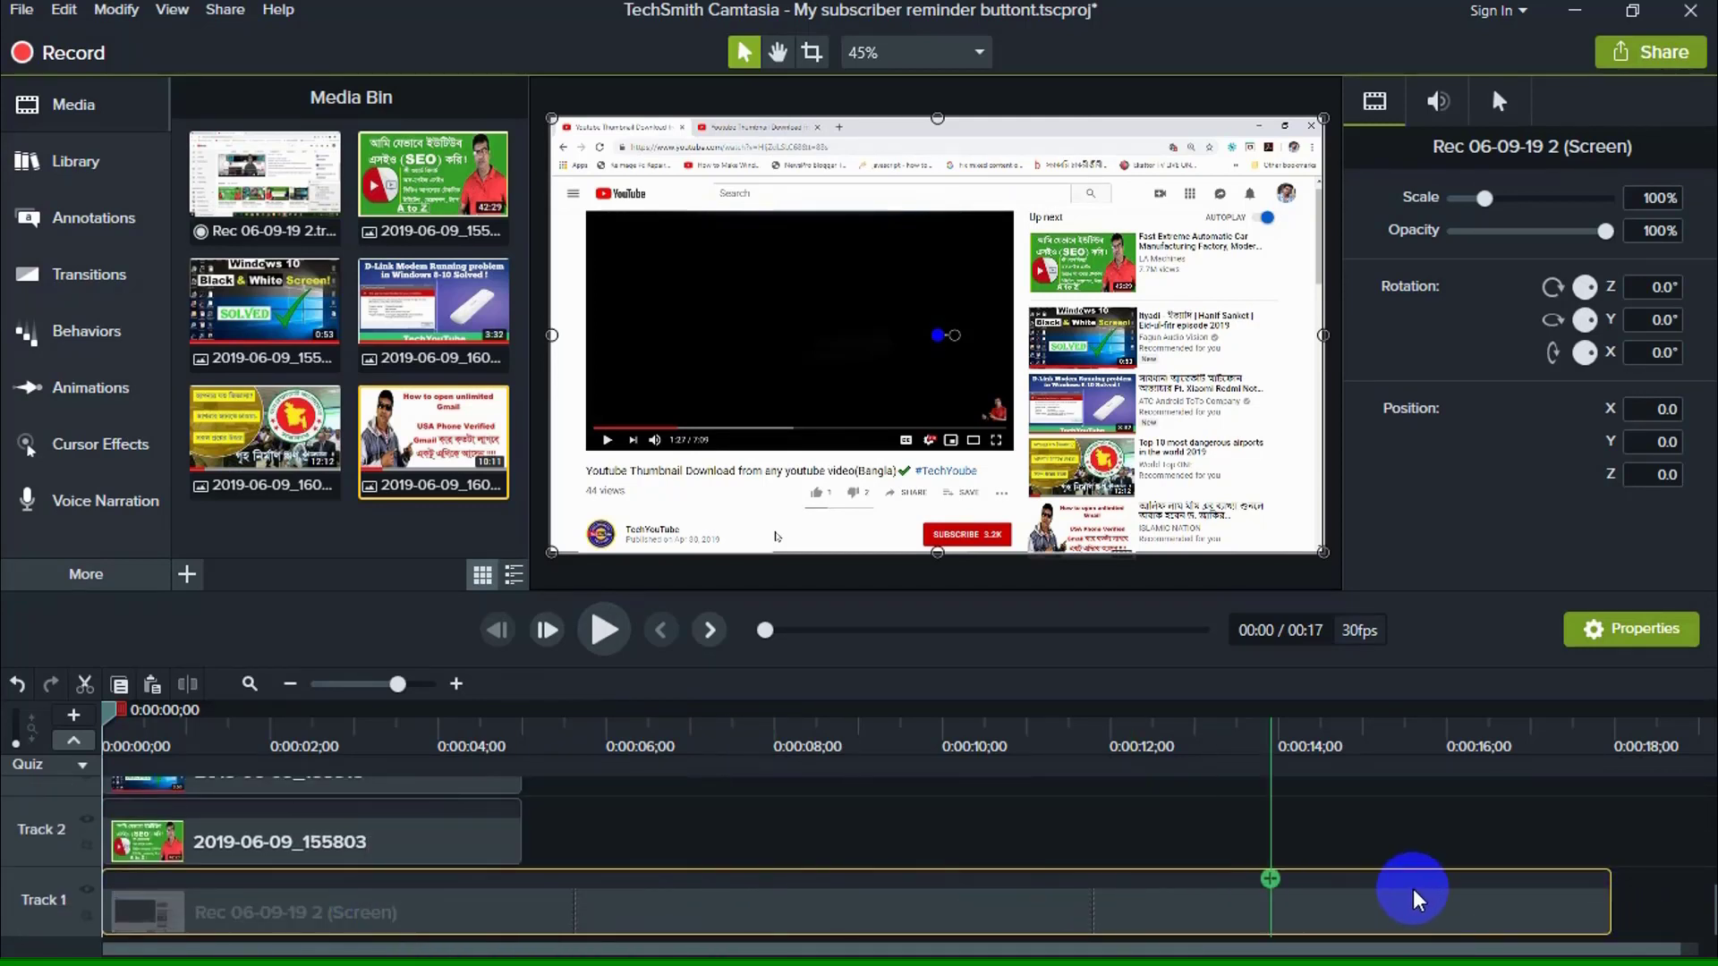
click(506, 855)
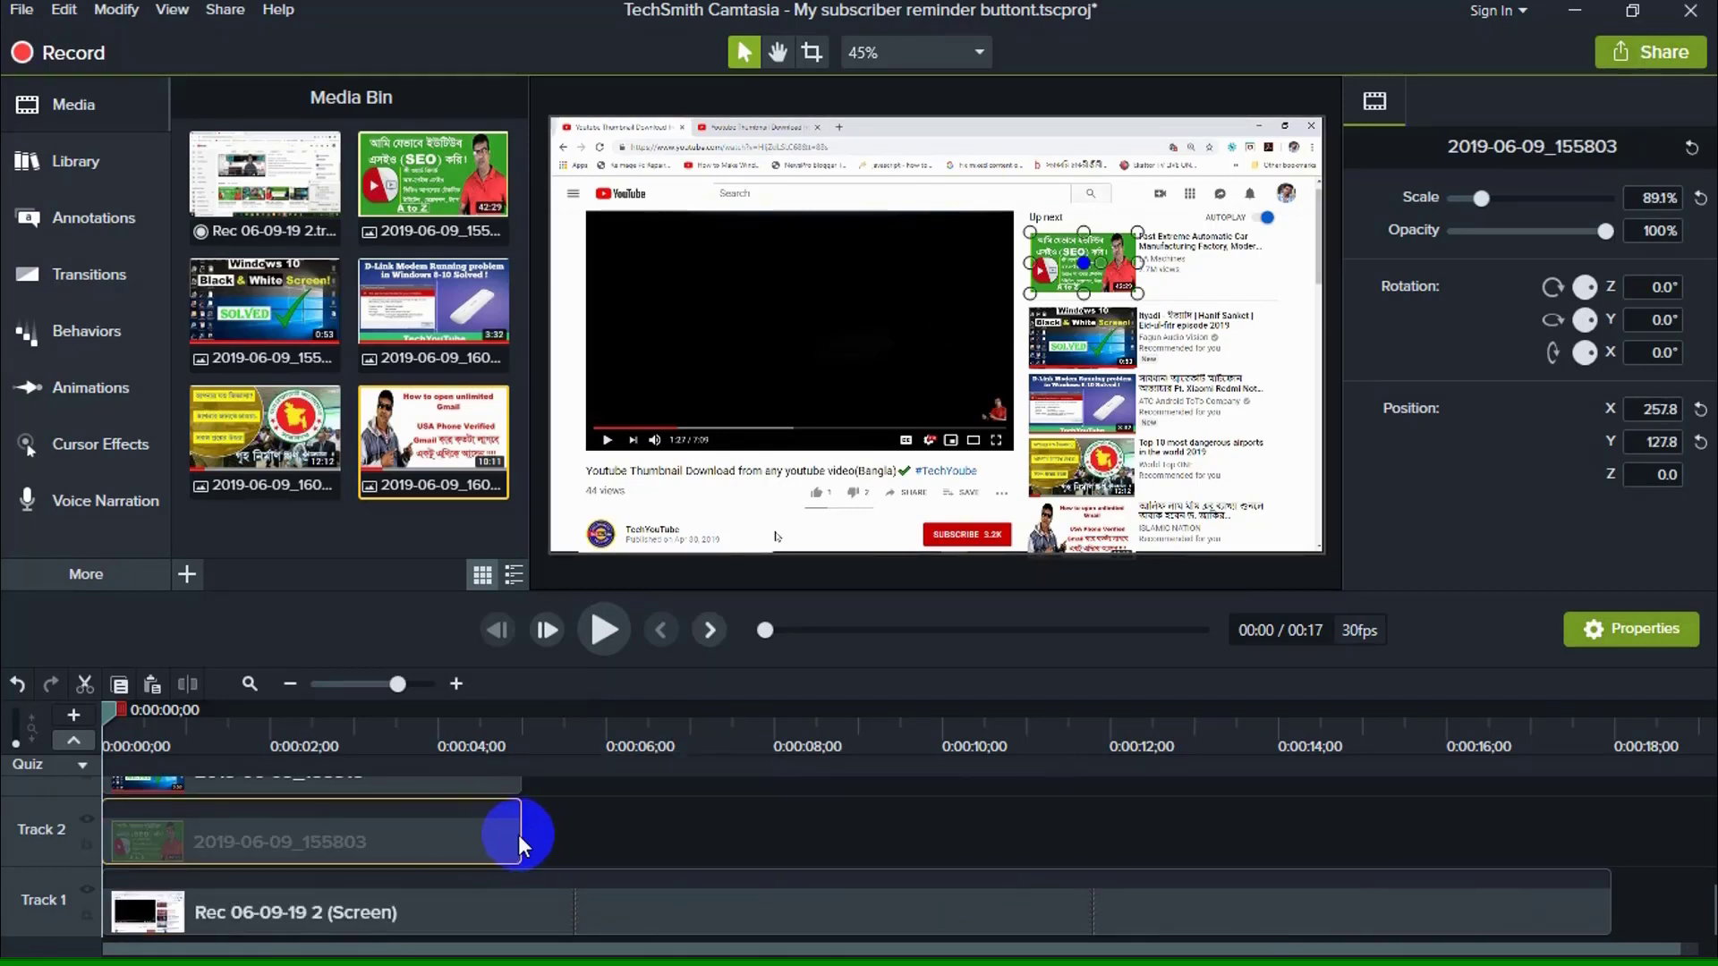
drag(520, 830, 1611, 861)
scroll(1002, 863, up, 2)
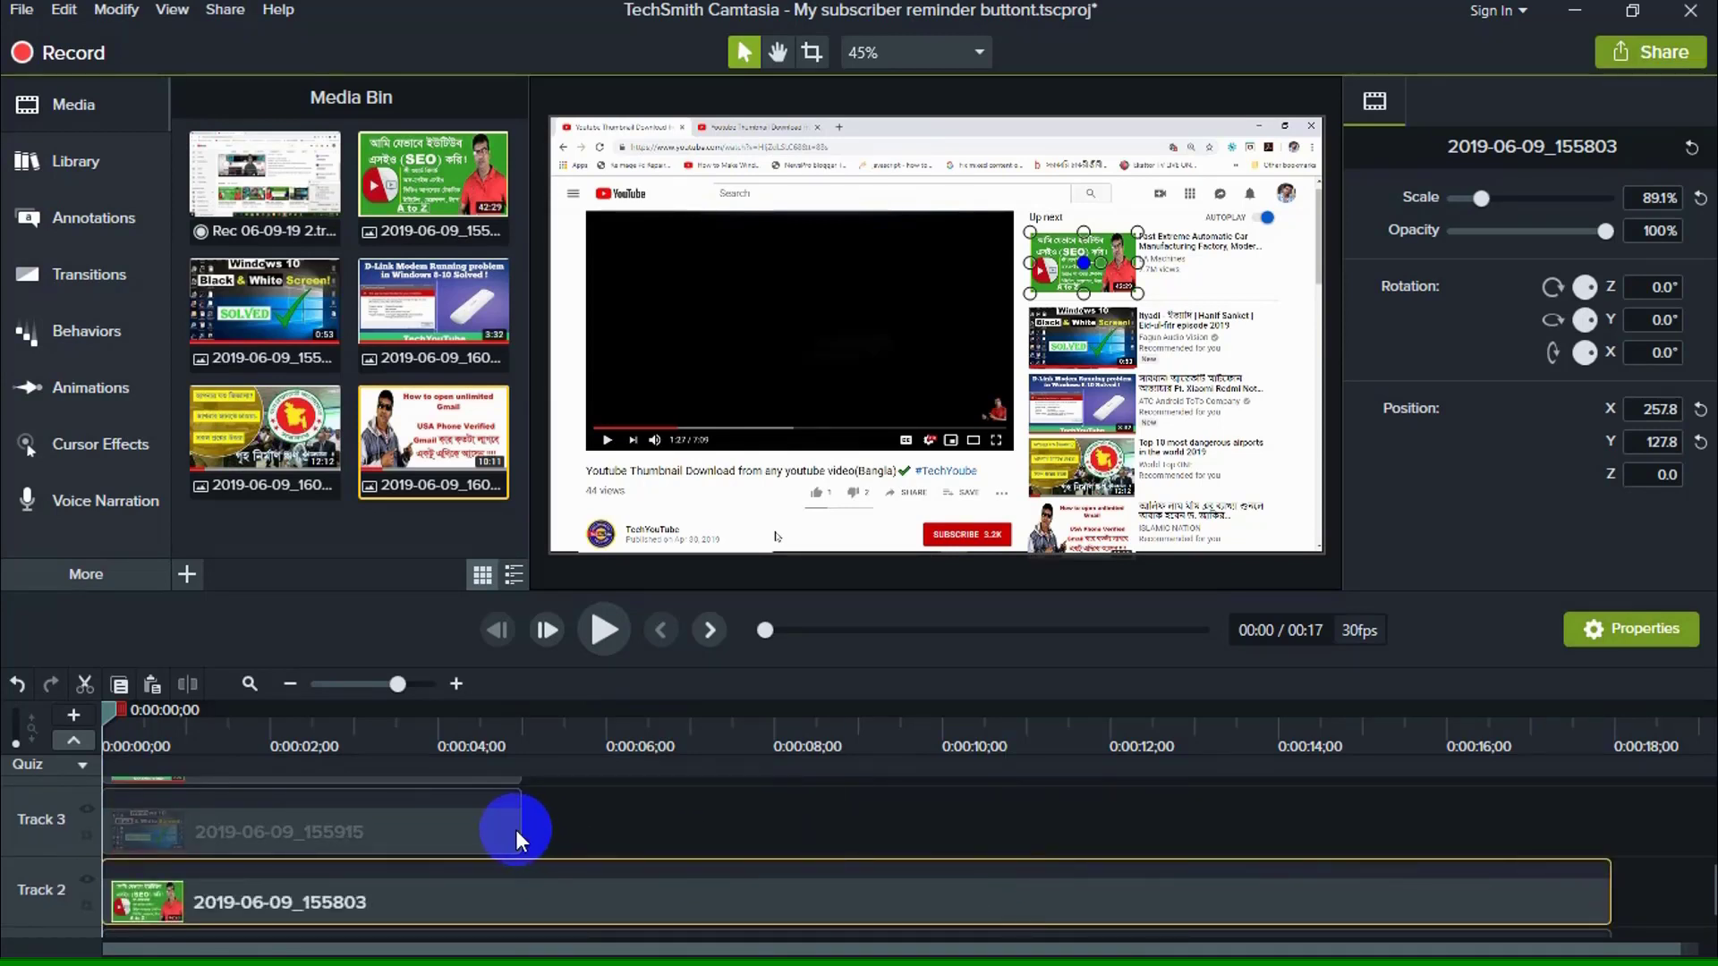
drag(522, 829, 1613, 832)
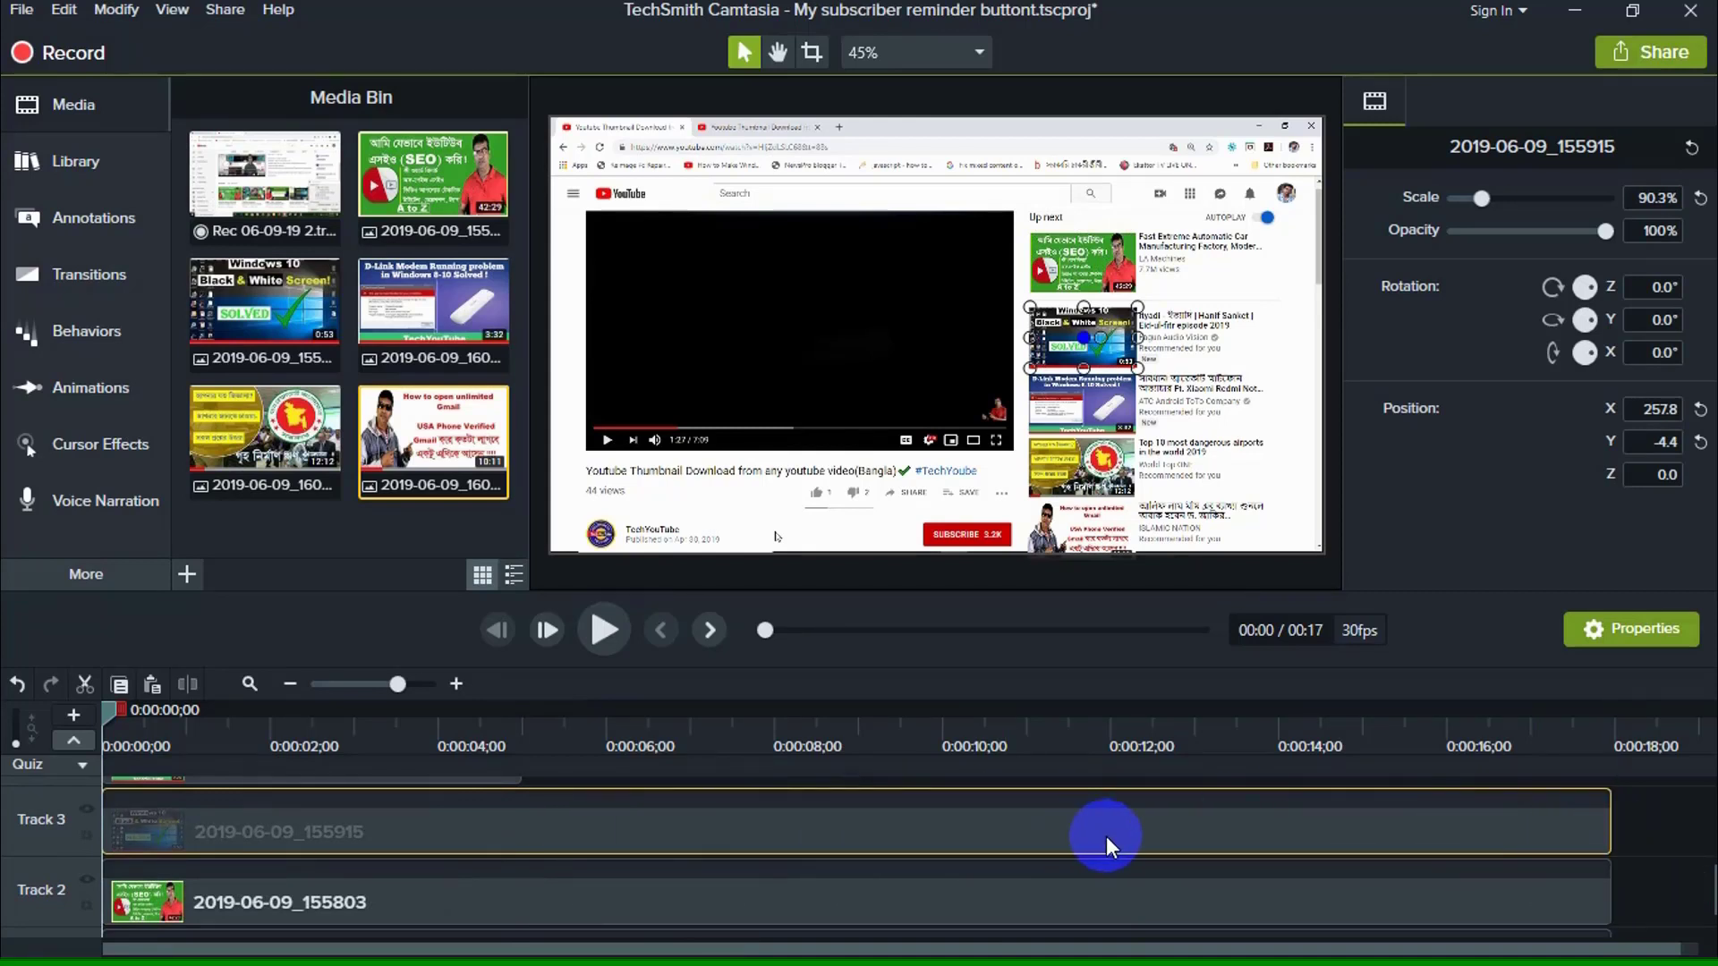
Extend the 2019-06-09_160014, 160042 and 160112 clips on Tracks 4 to 6 to the recording's end, and check all tracks' lengths
scroll(1628, 825, up, 2)
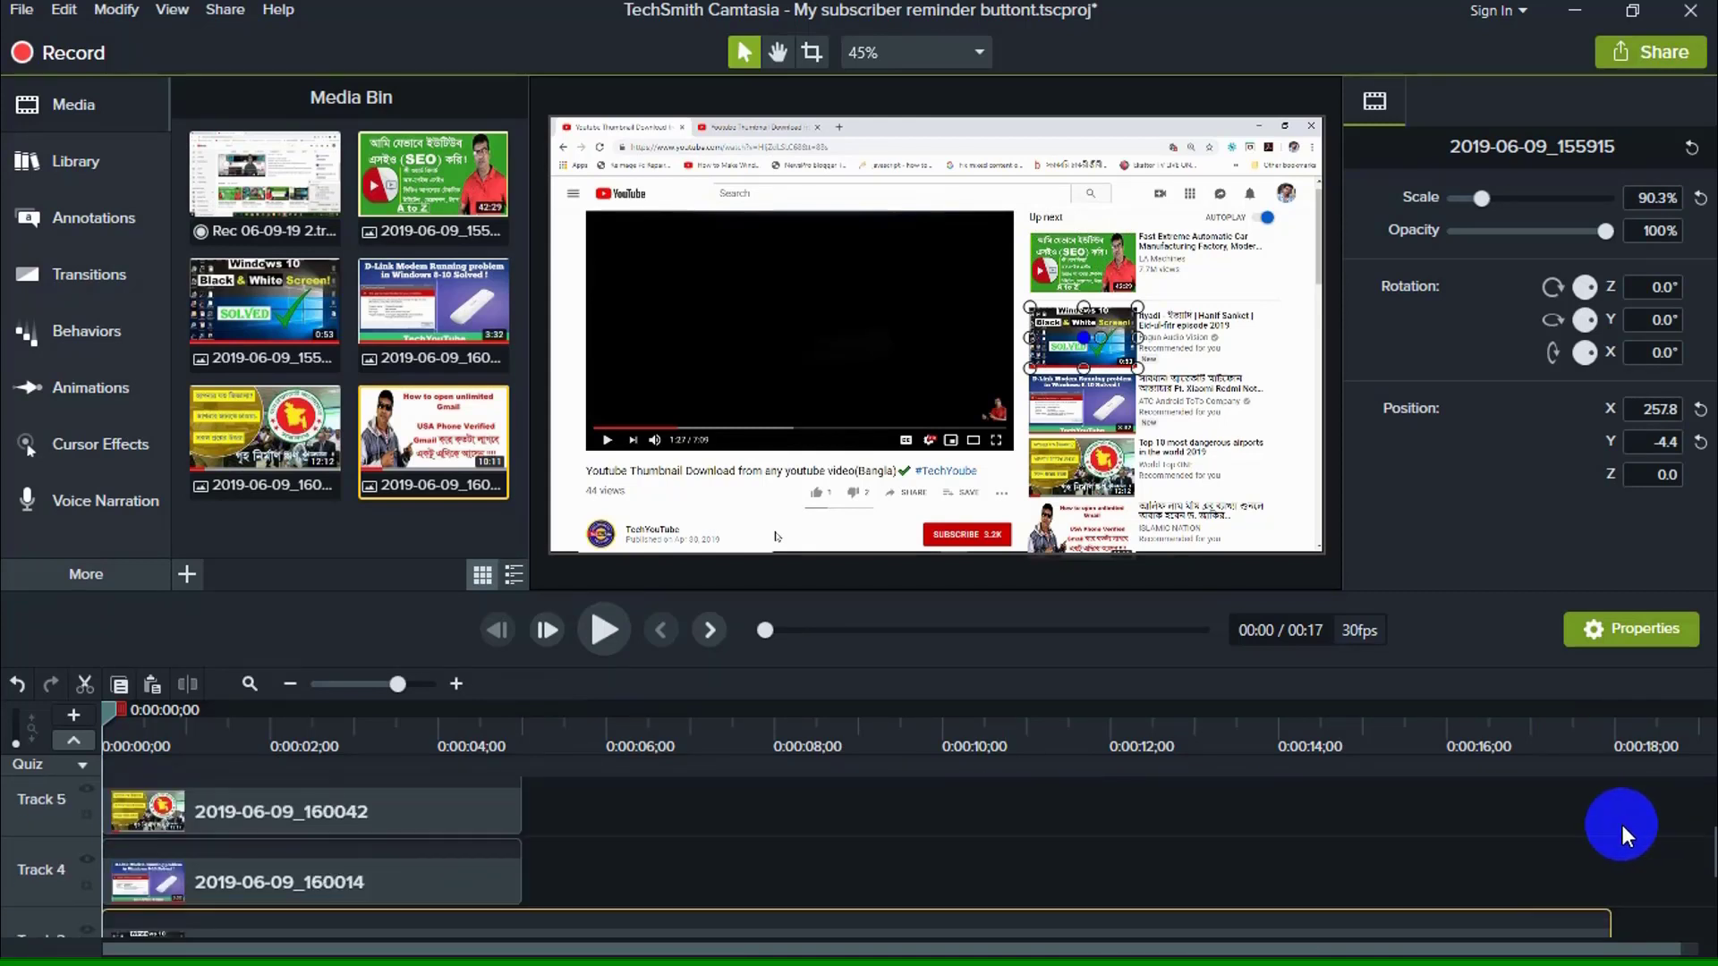
drag(521, 871, 1611, 885)
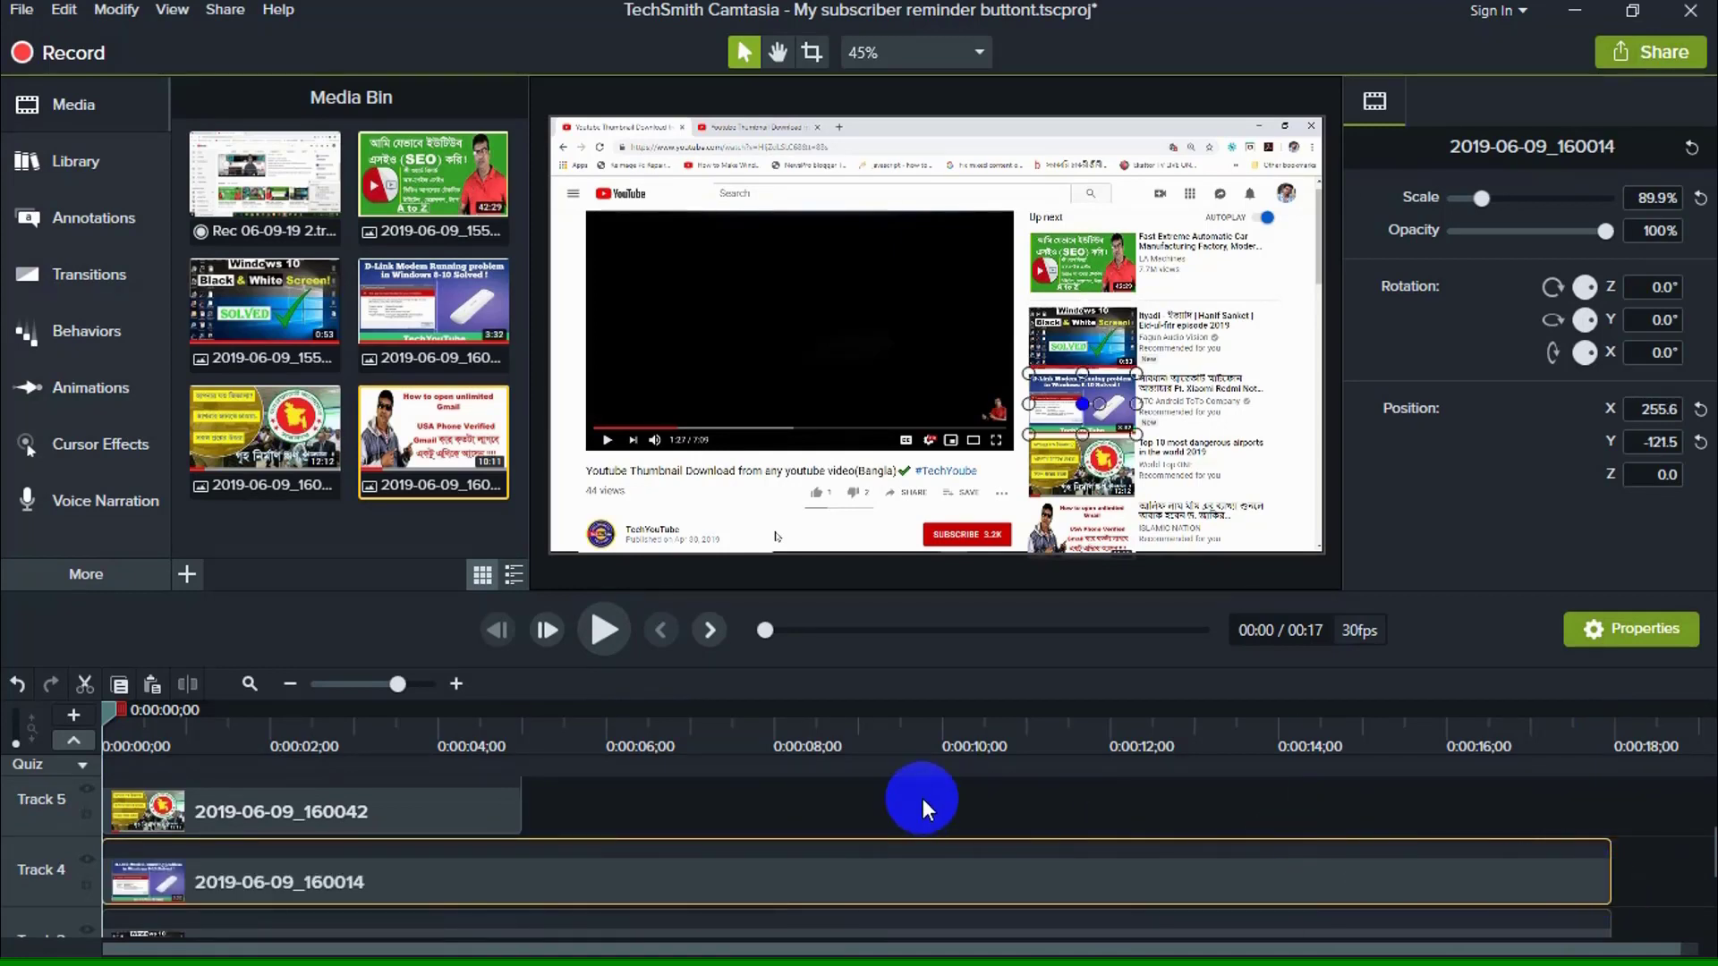
scroll(920, 800, up, 1)
drag(513, 847, 1611, 859)
scroll(718, 813, up, 1)
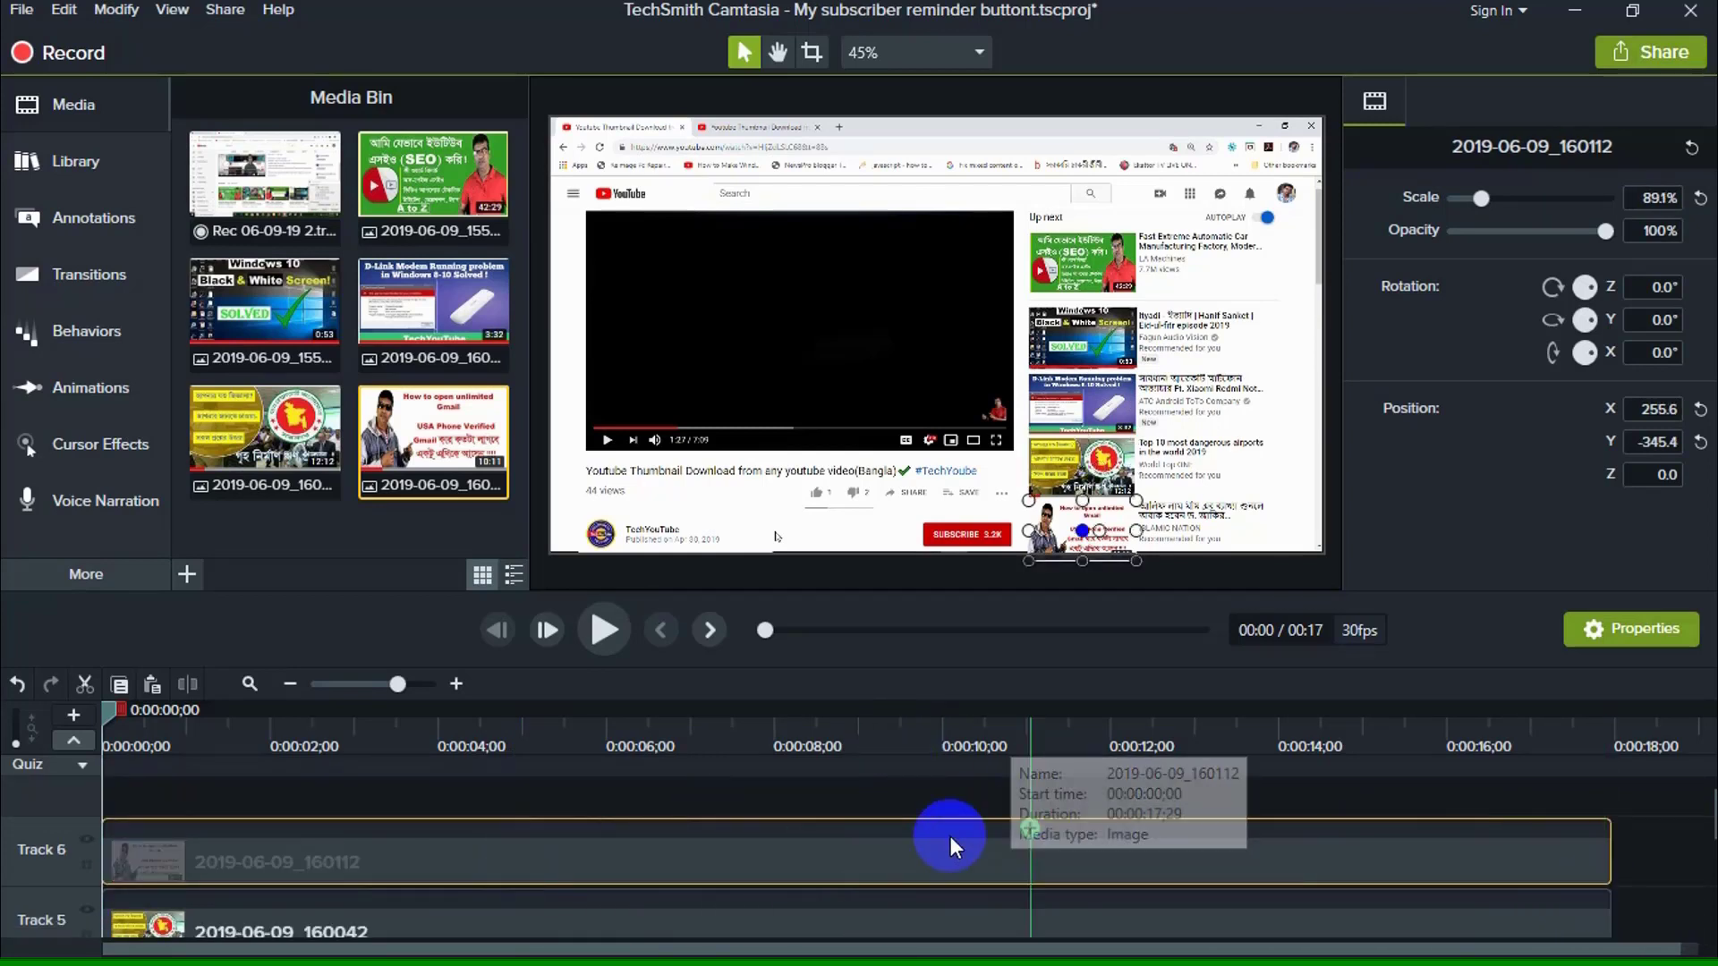
scroll(1651, 849, down, 2)
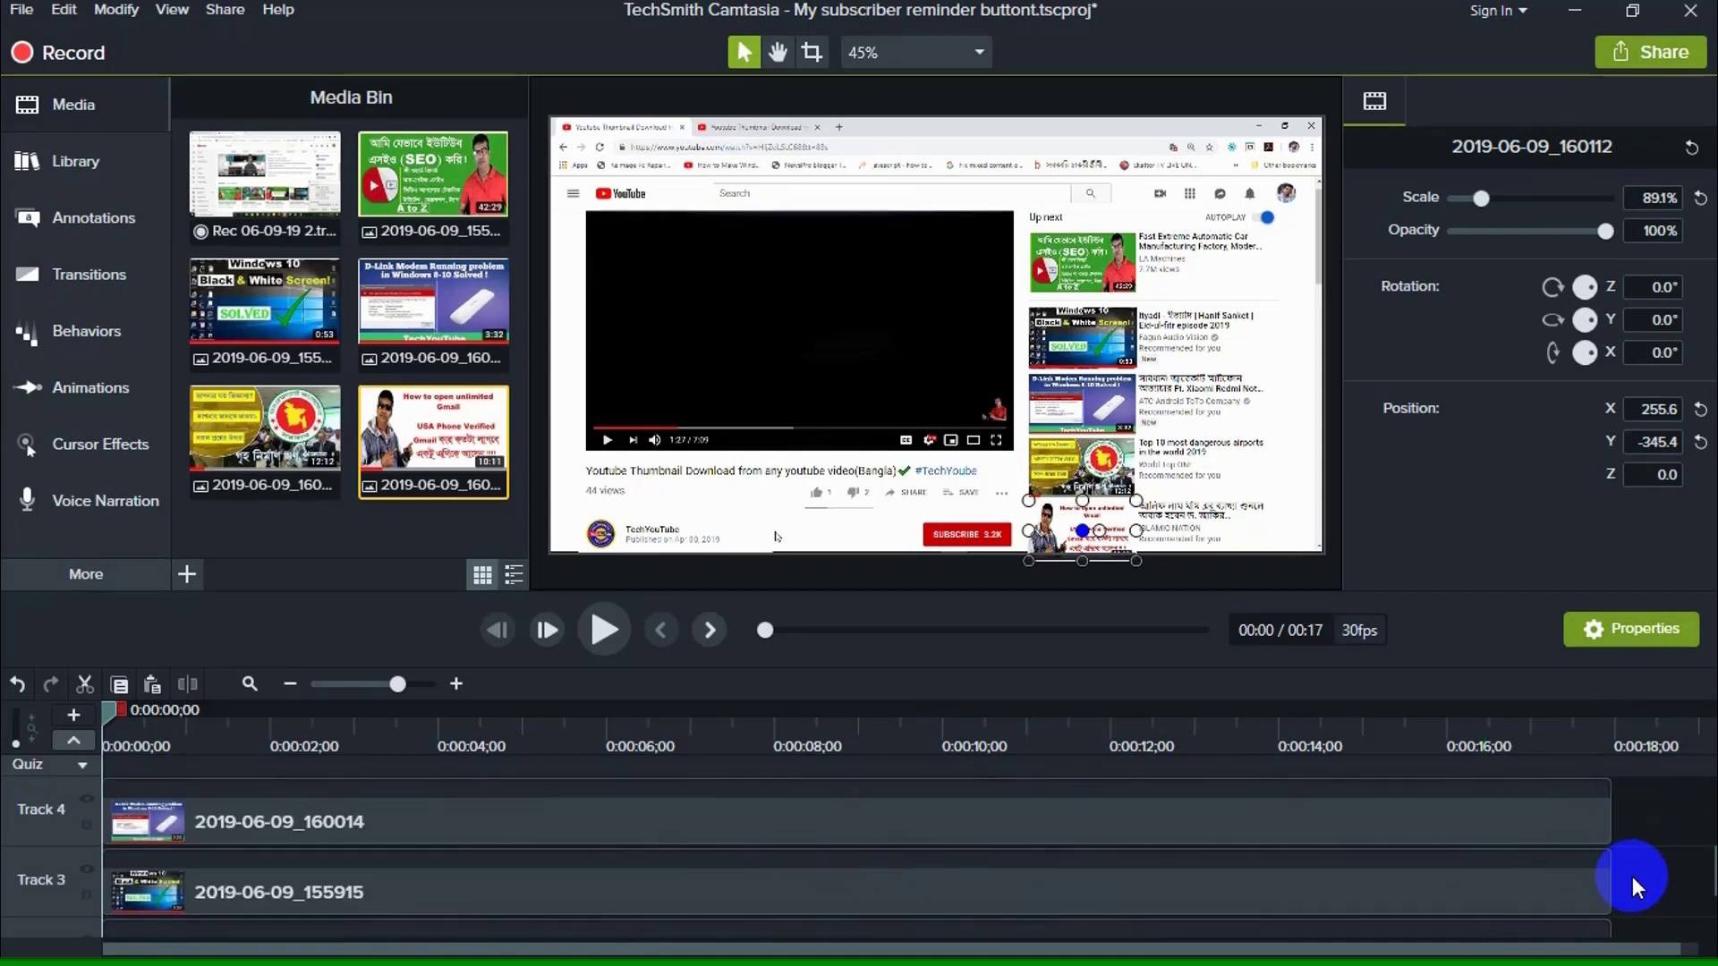
scroll(1623, 872, up, 2)
scroll(1636, 878, down, 4)
scroll(1618, 872, up, 4)
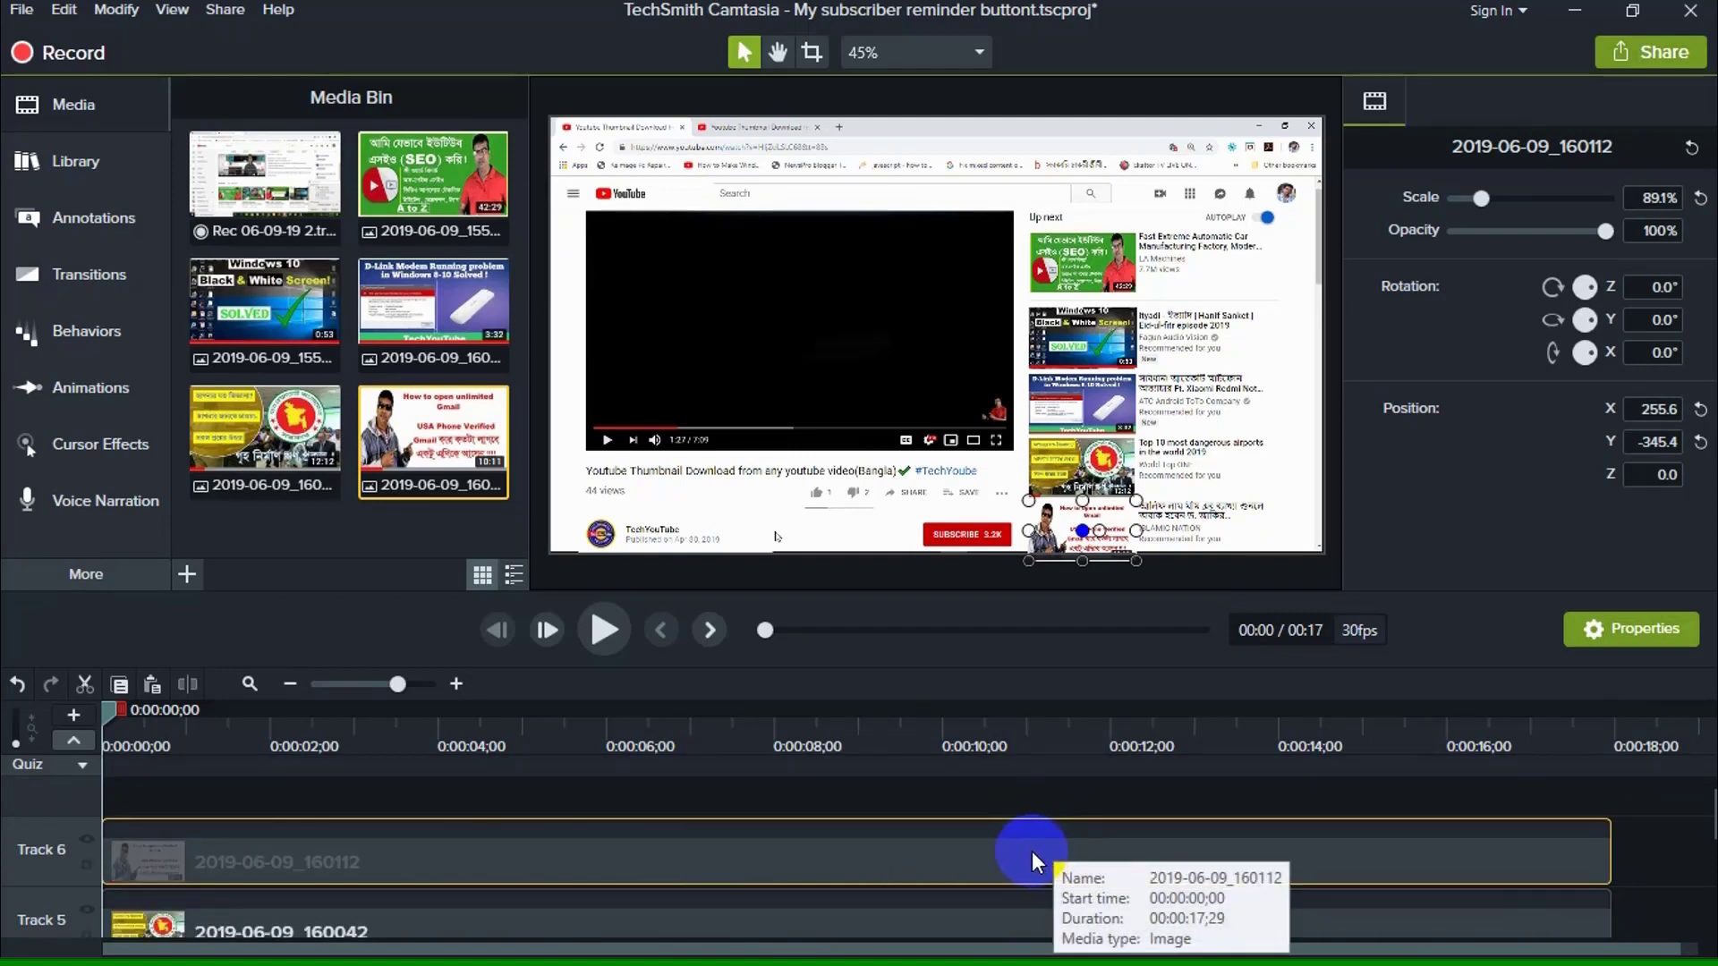
Group the screen recording and all five thumbnail images on the timeline into one group, and clear the selection
key(ctrl+a)
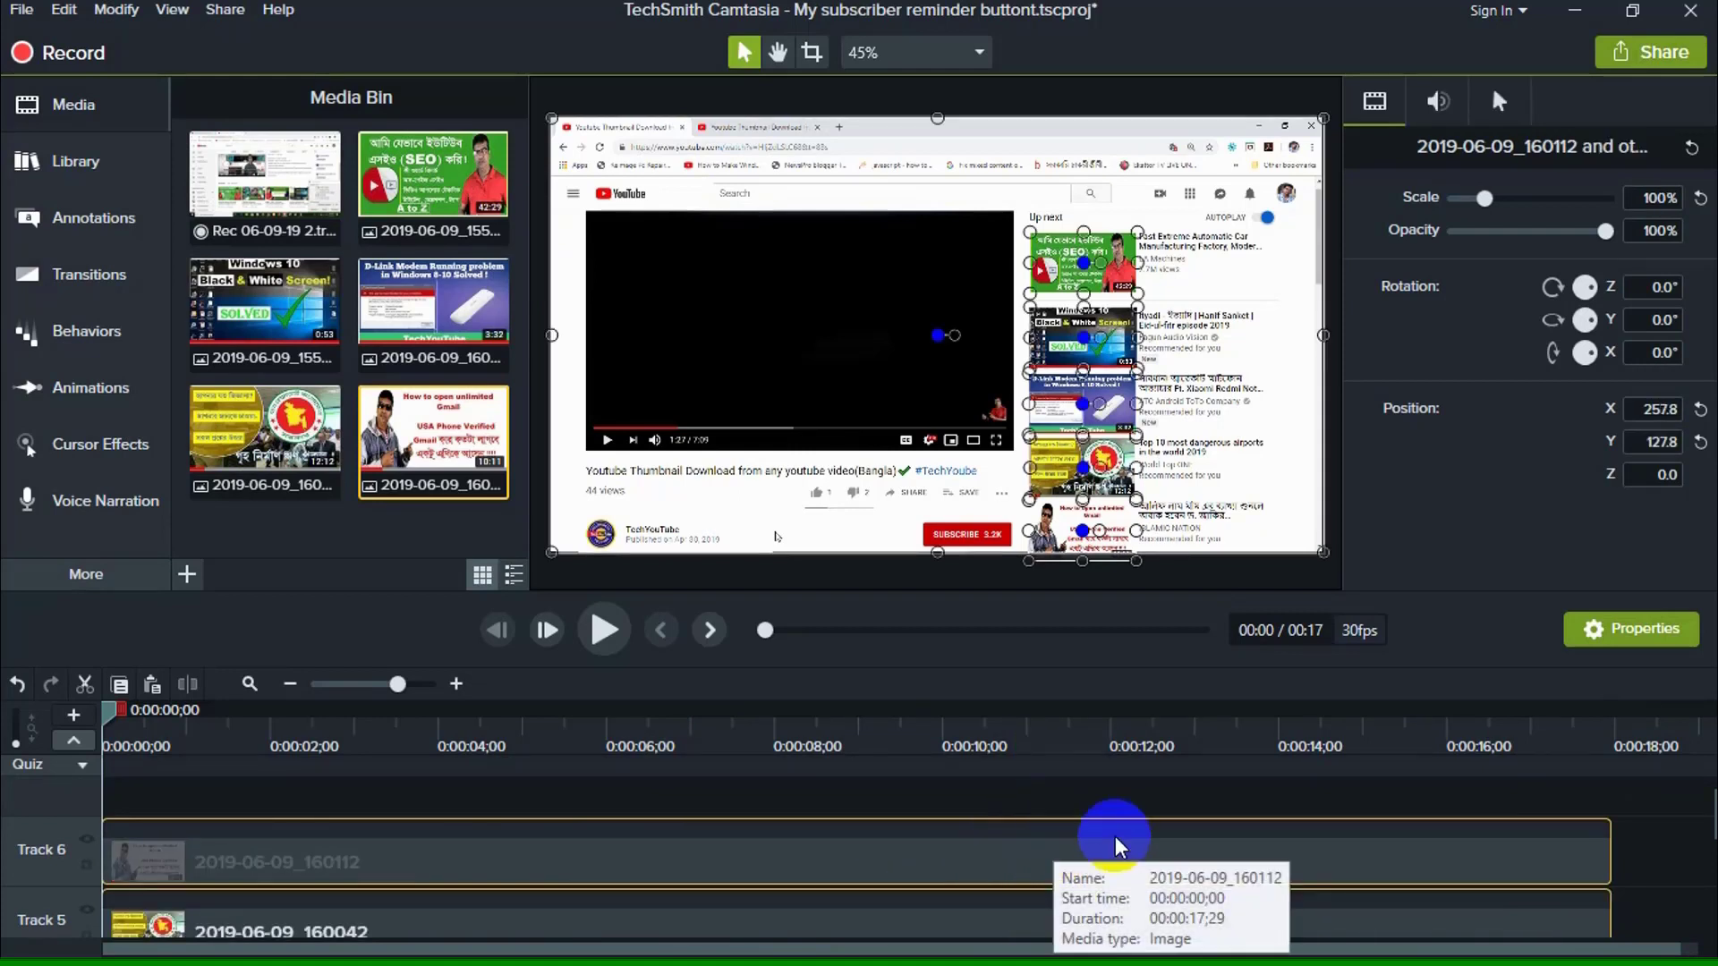
scroll(1163, 823, down, 1)
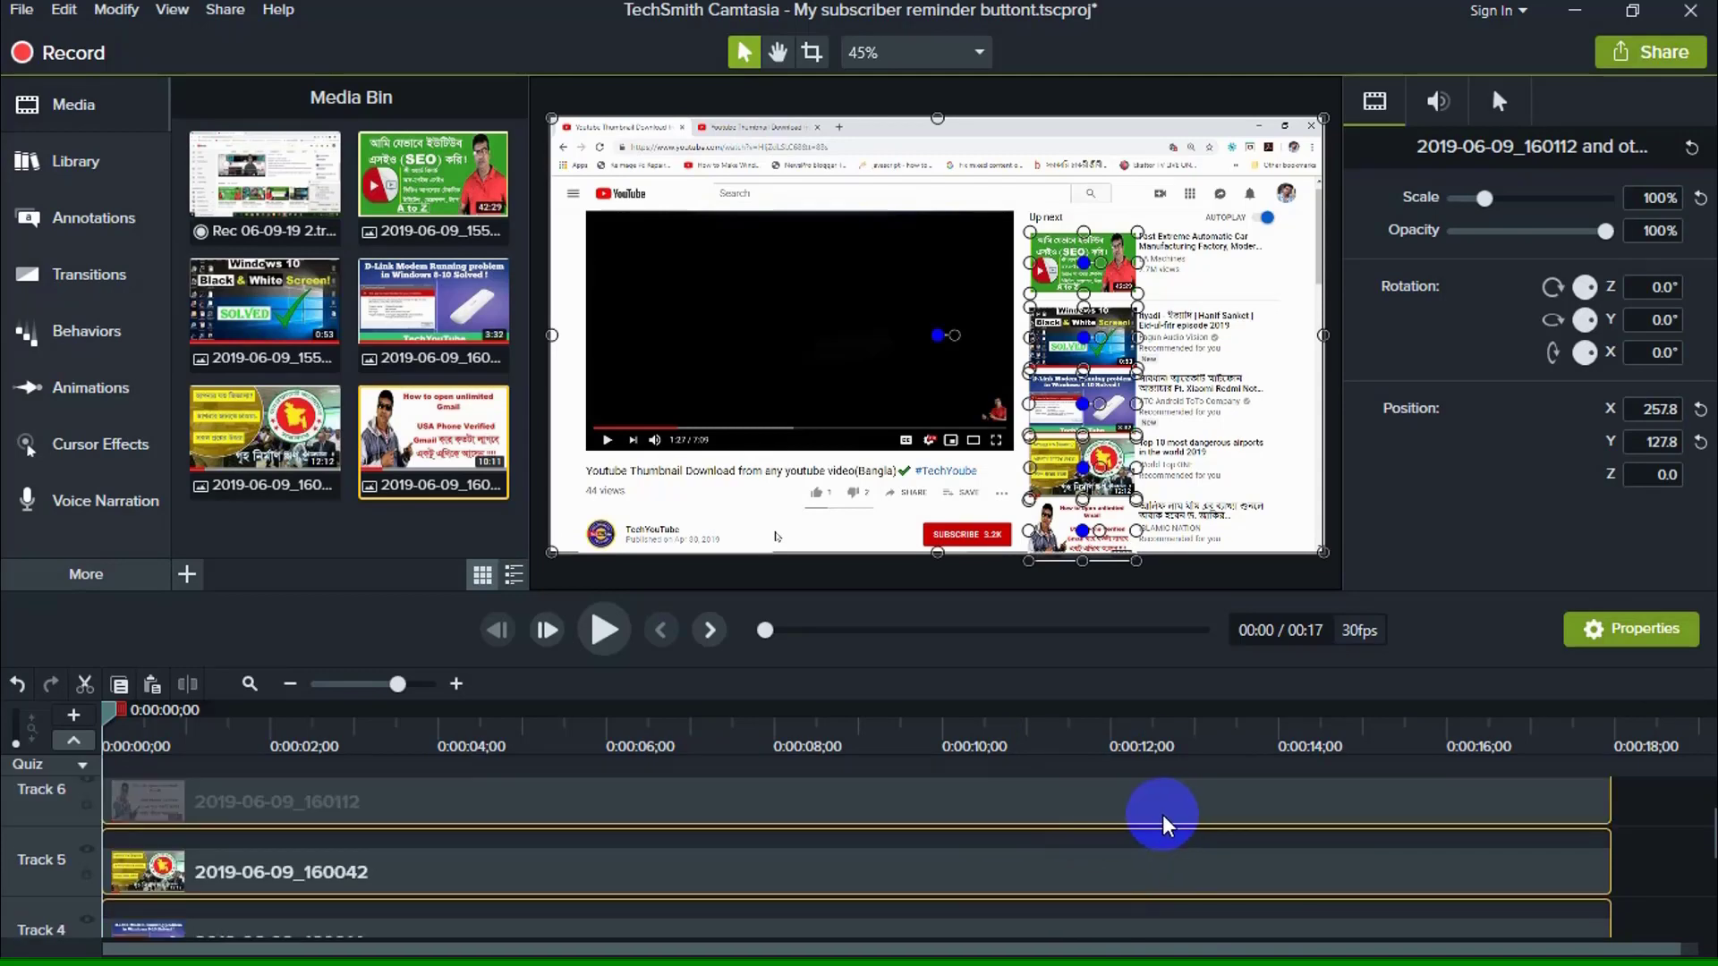
right_click(943, 877)
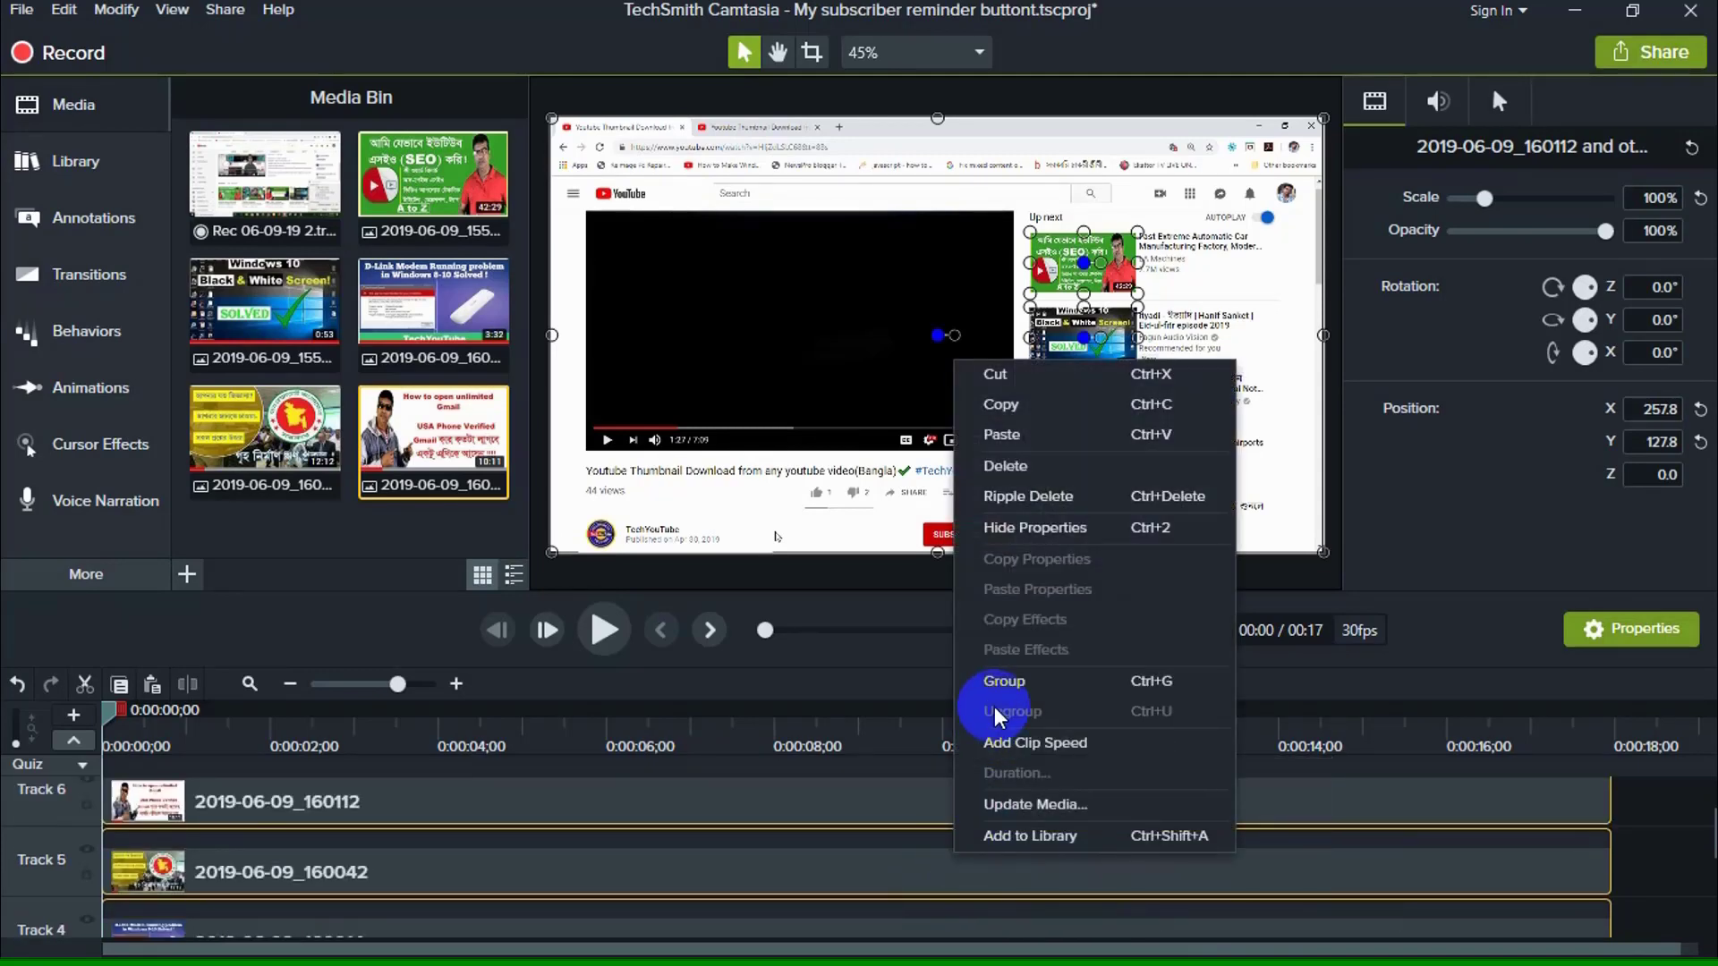
click(1022, 690)
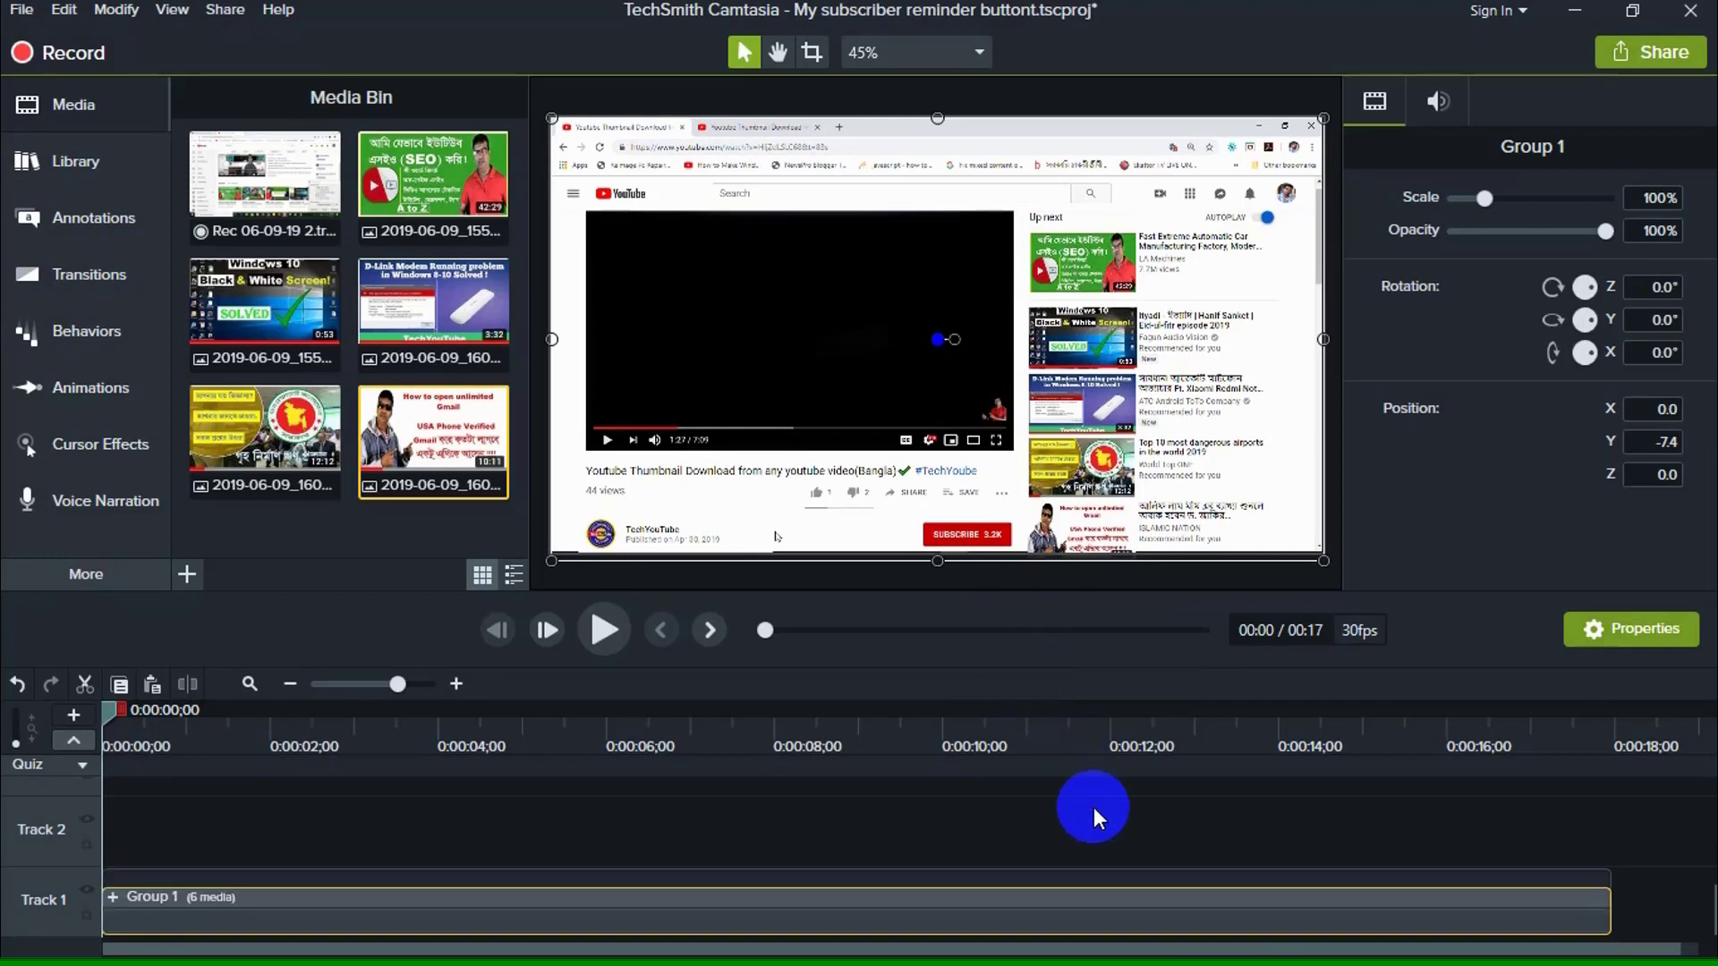
click(862, 845)
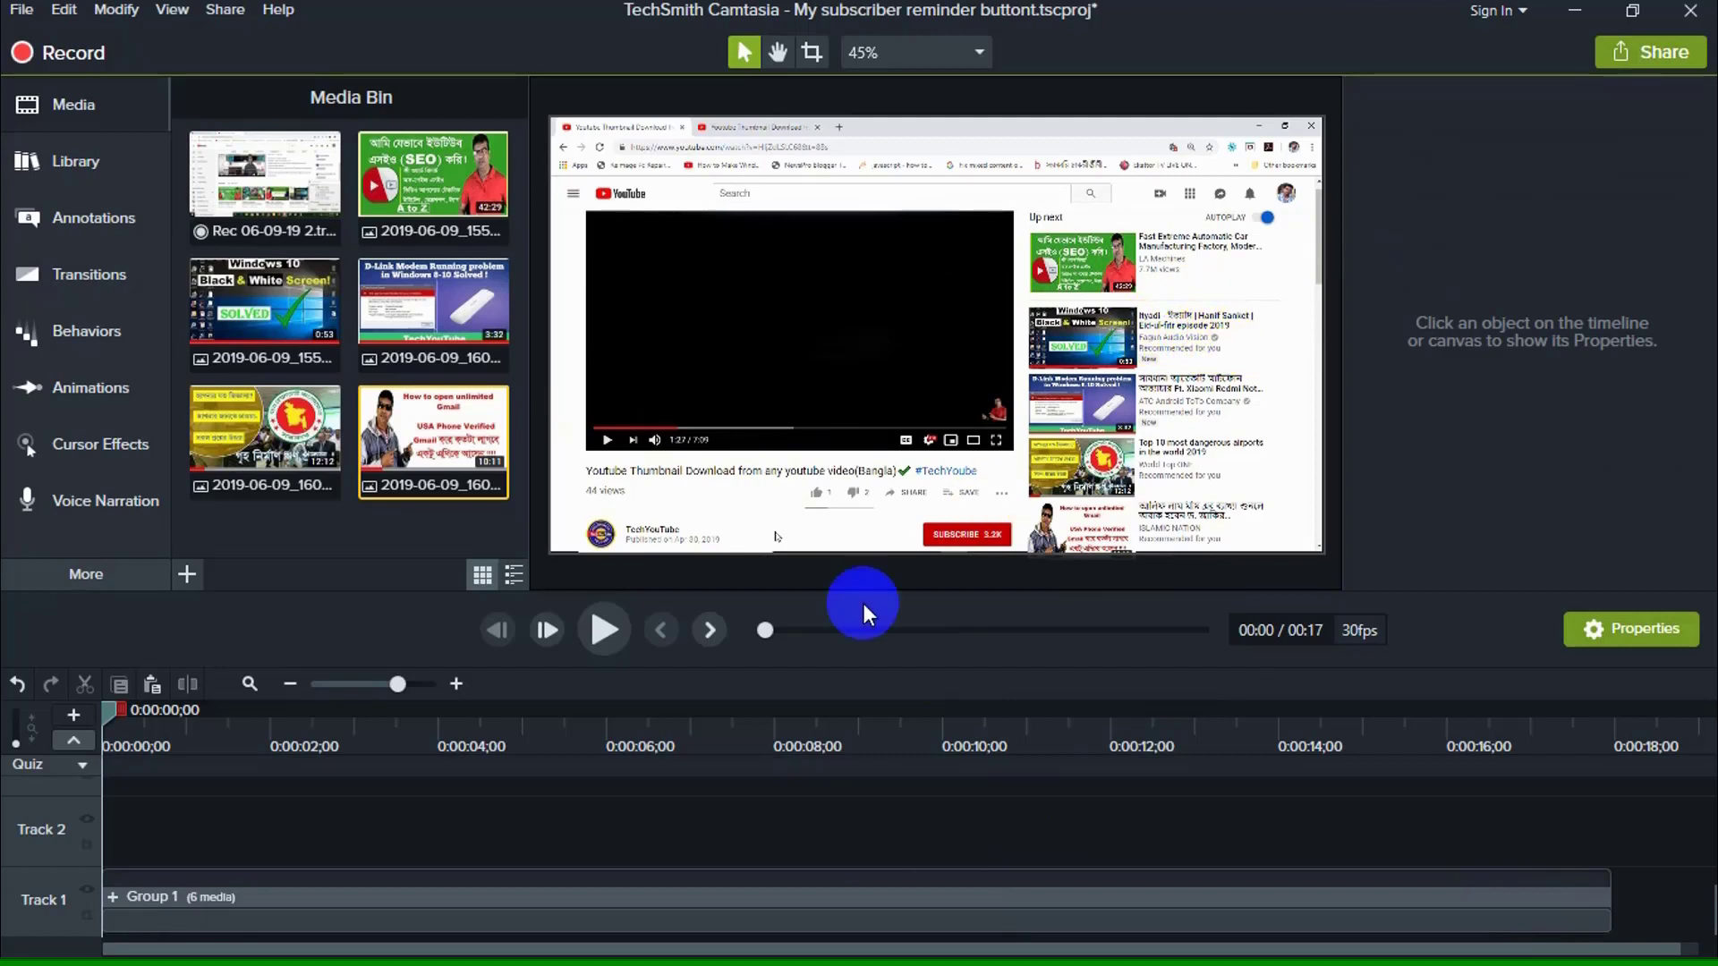
Add a Blur annotation to the canvas and fit it over the title of the first Up next video
click(81, 222)
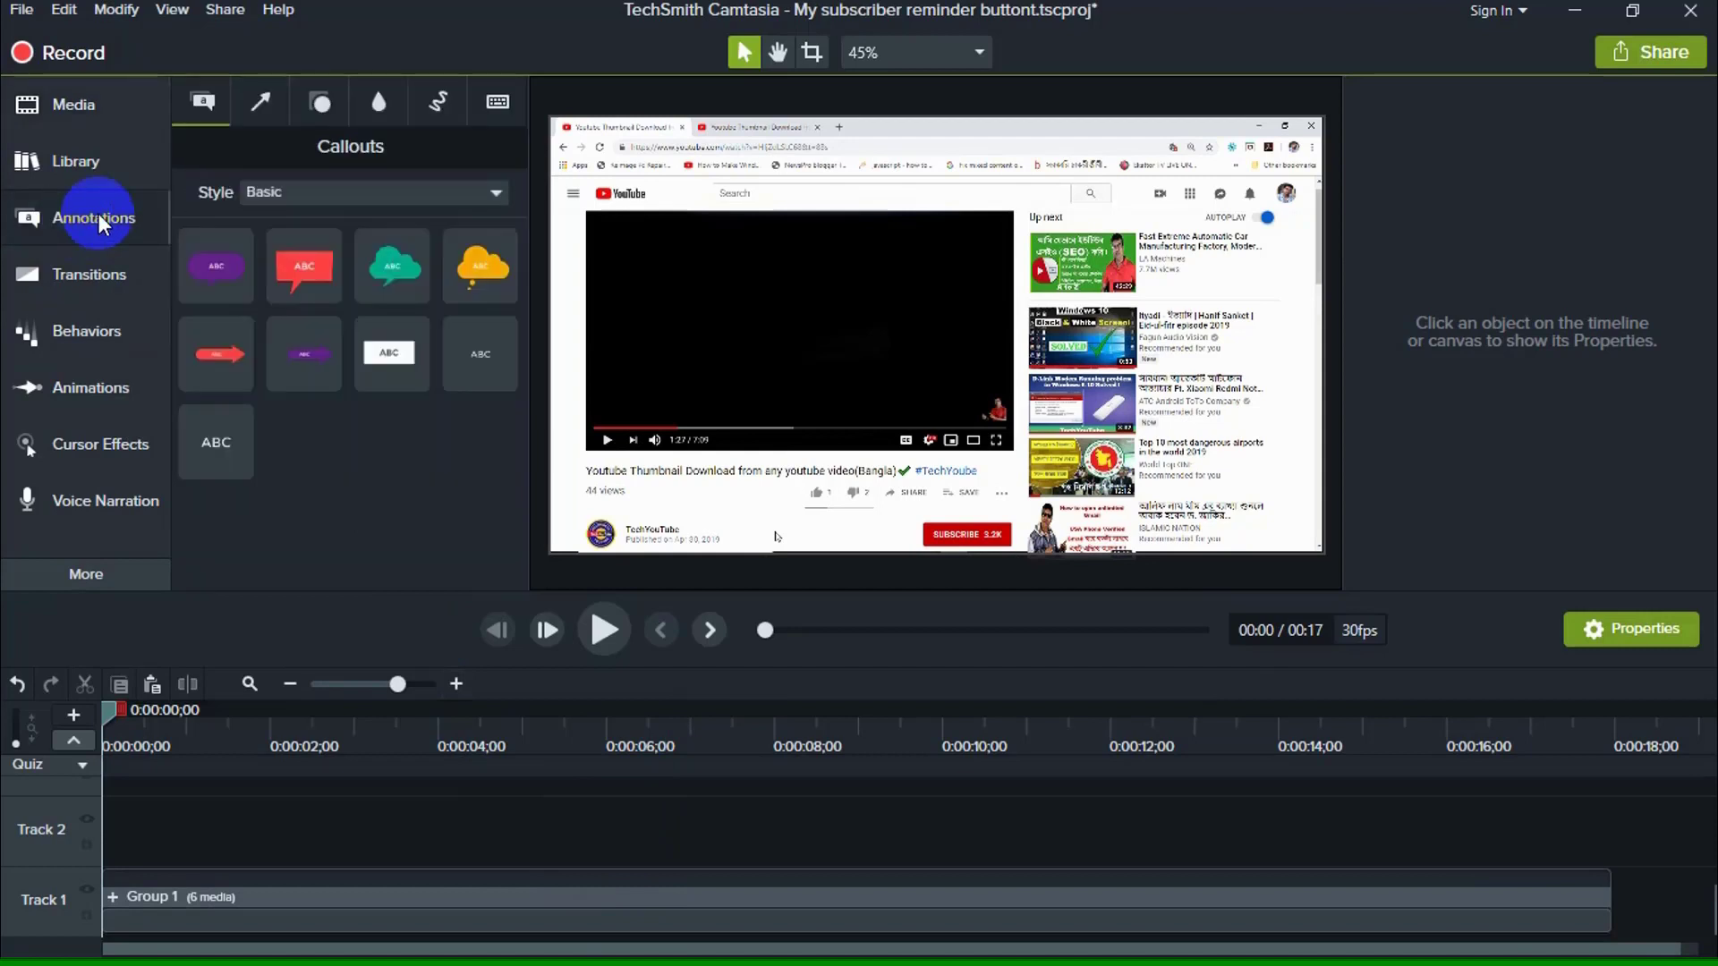
click(372, 101)
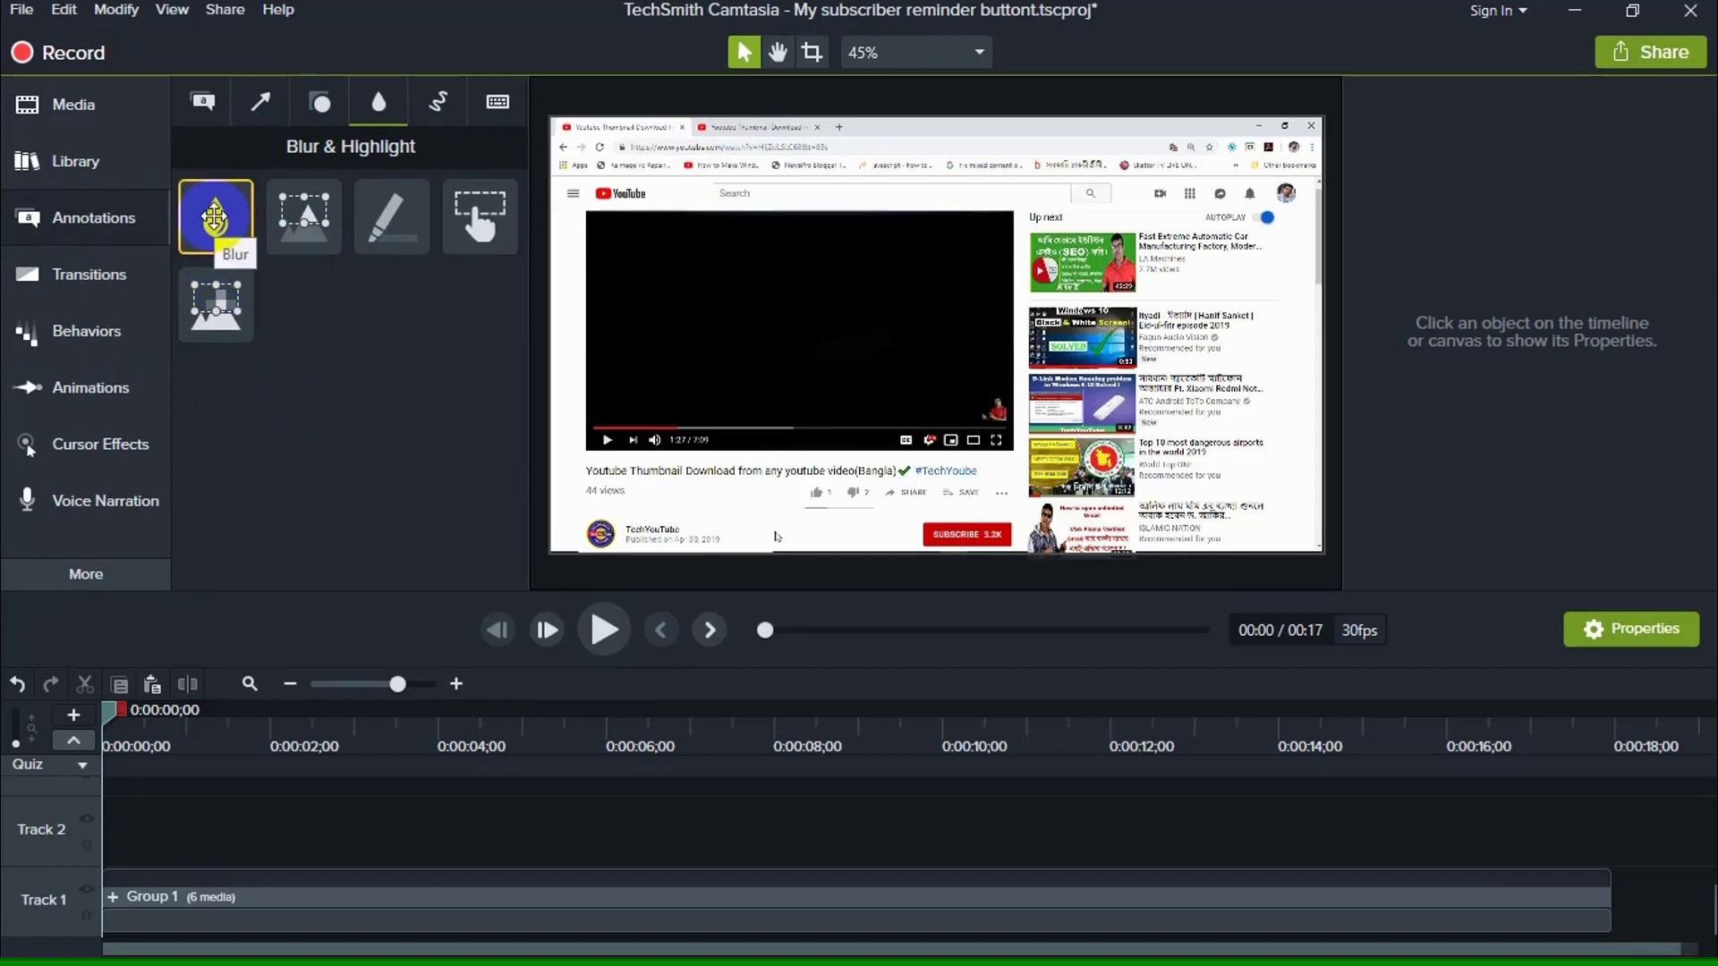
drag(214, 221, 922, 296)
drag(921, 295, 1299, 247)
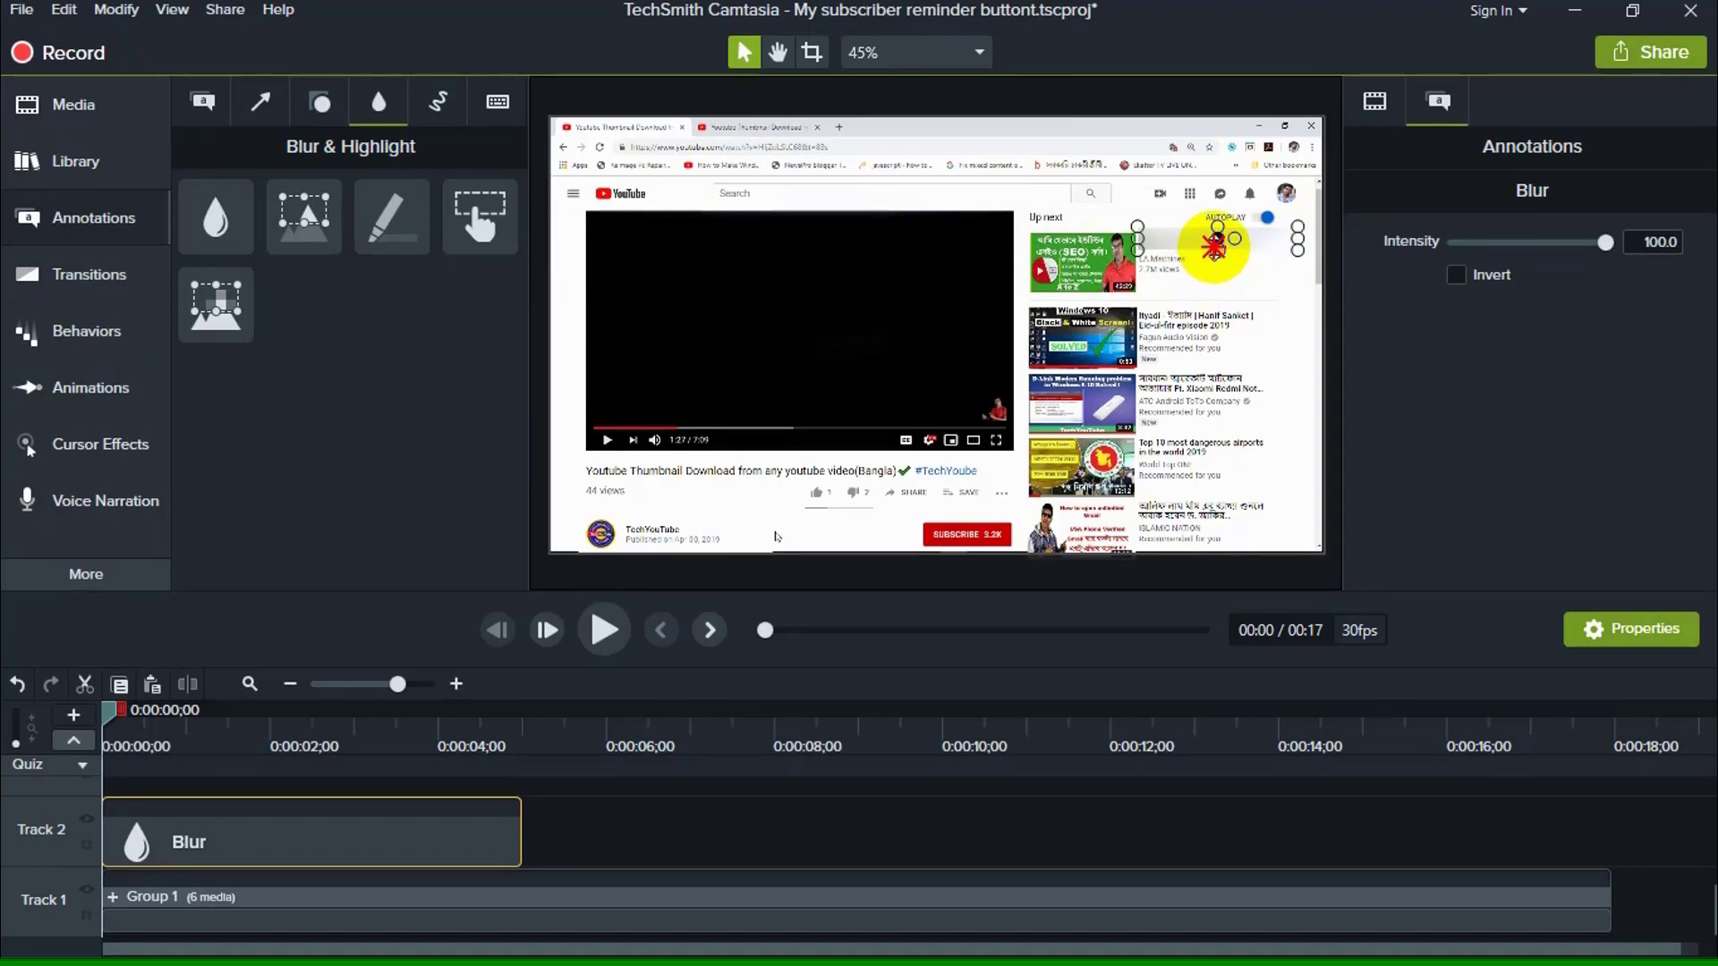
drag(1196, 242, 1196, 246)
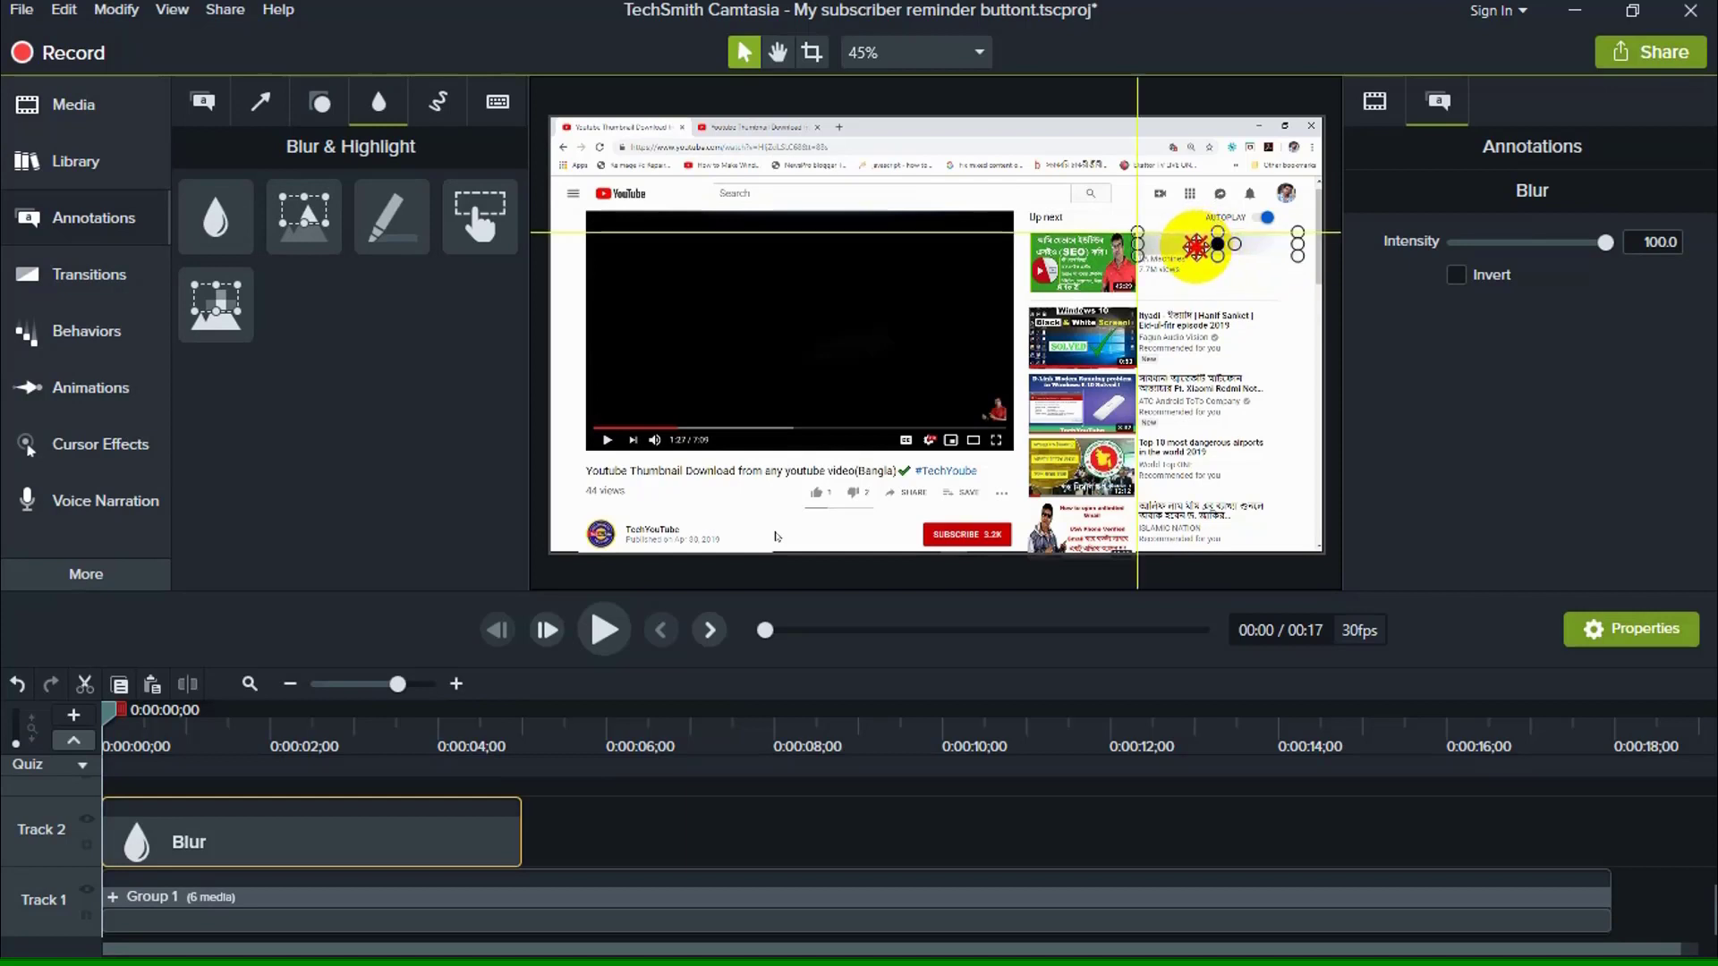
click(1218, 273)
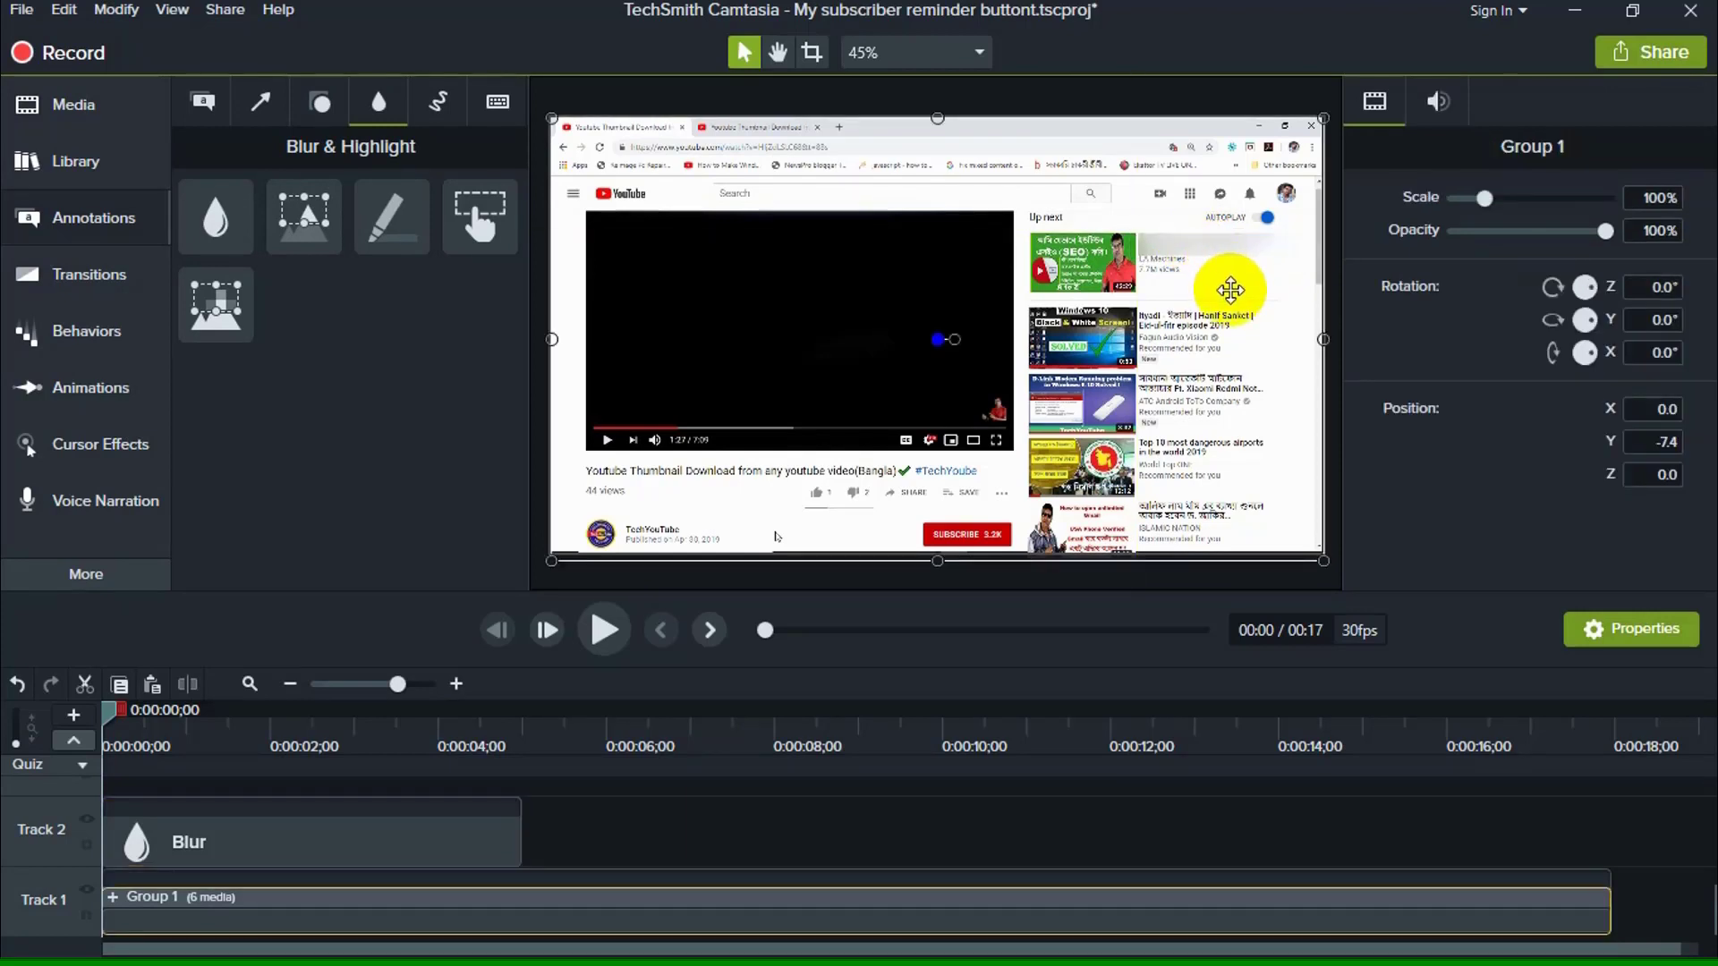
click(1193, 249)
drag(1193, 243, 1195, 243)
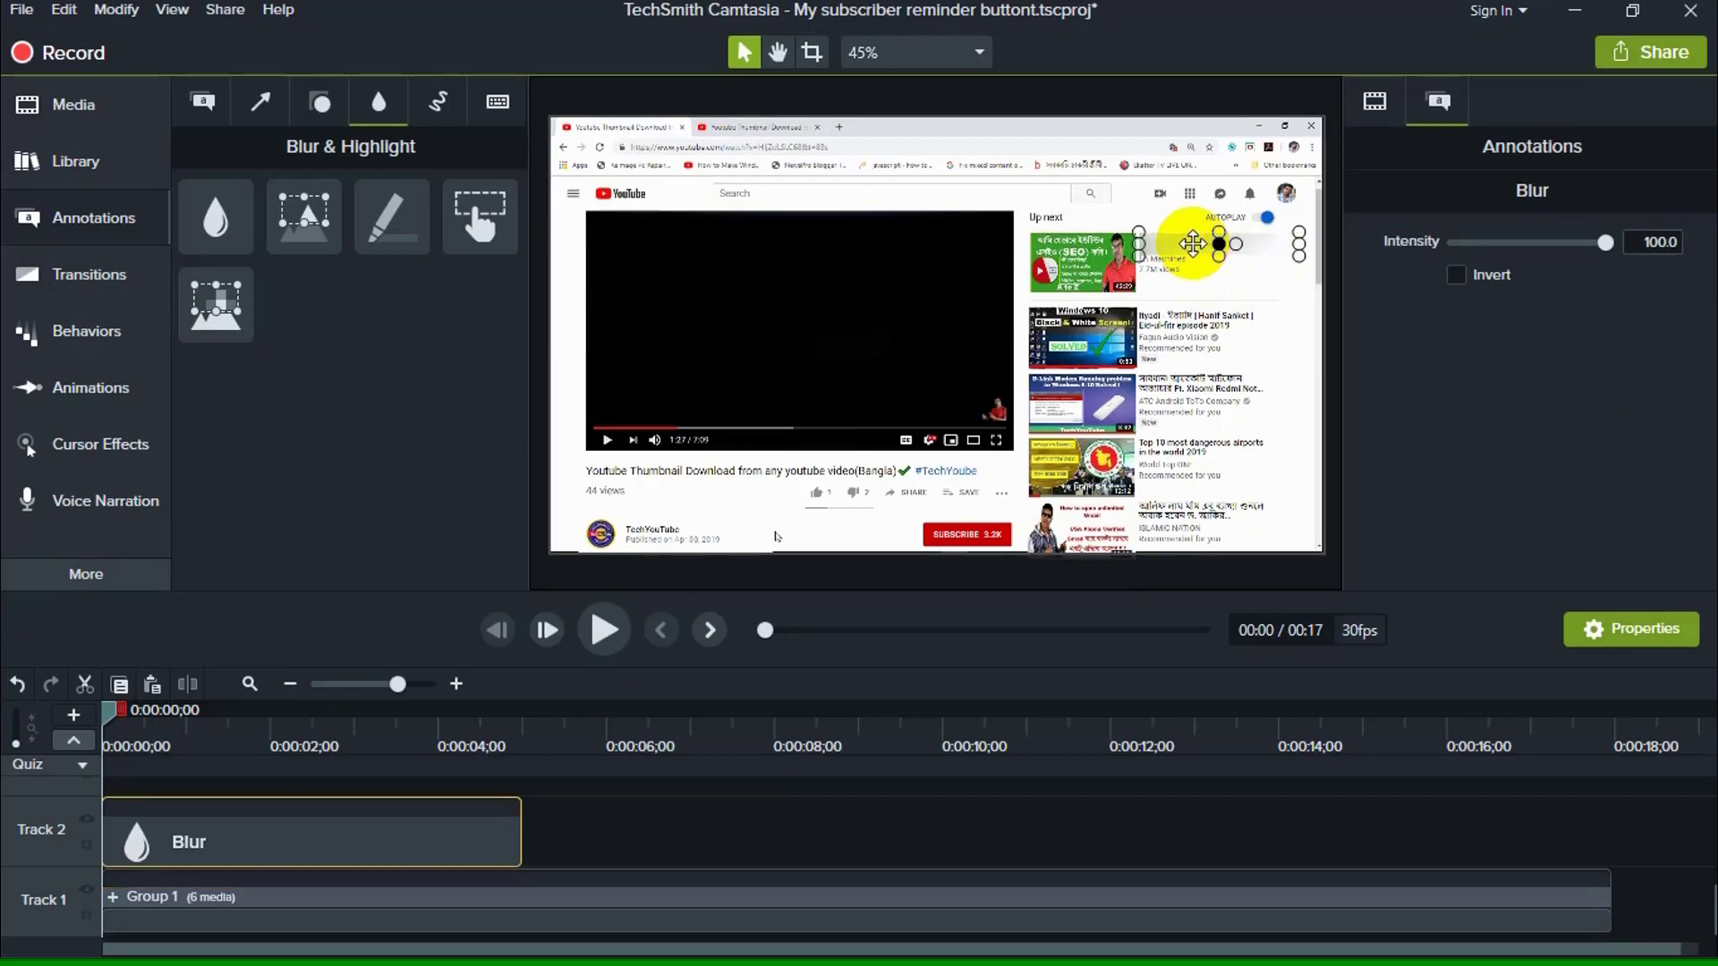
click(1207, 276)
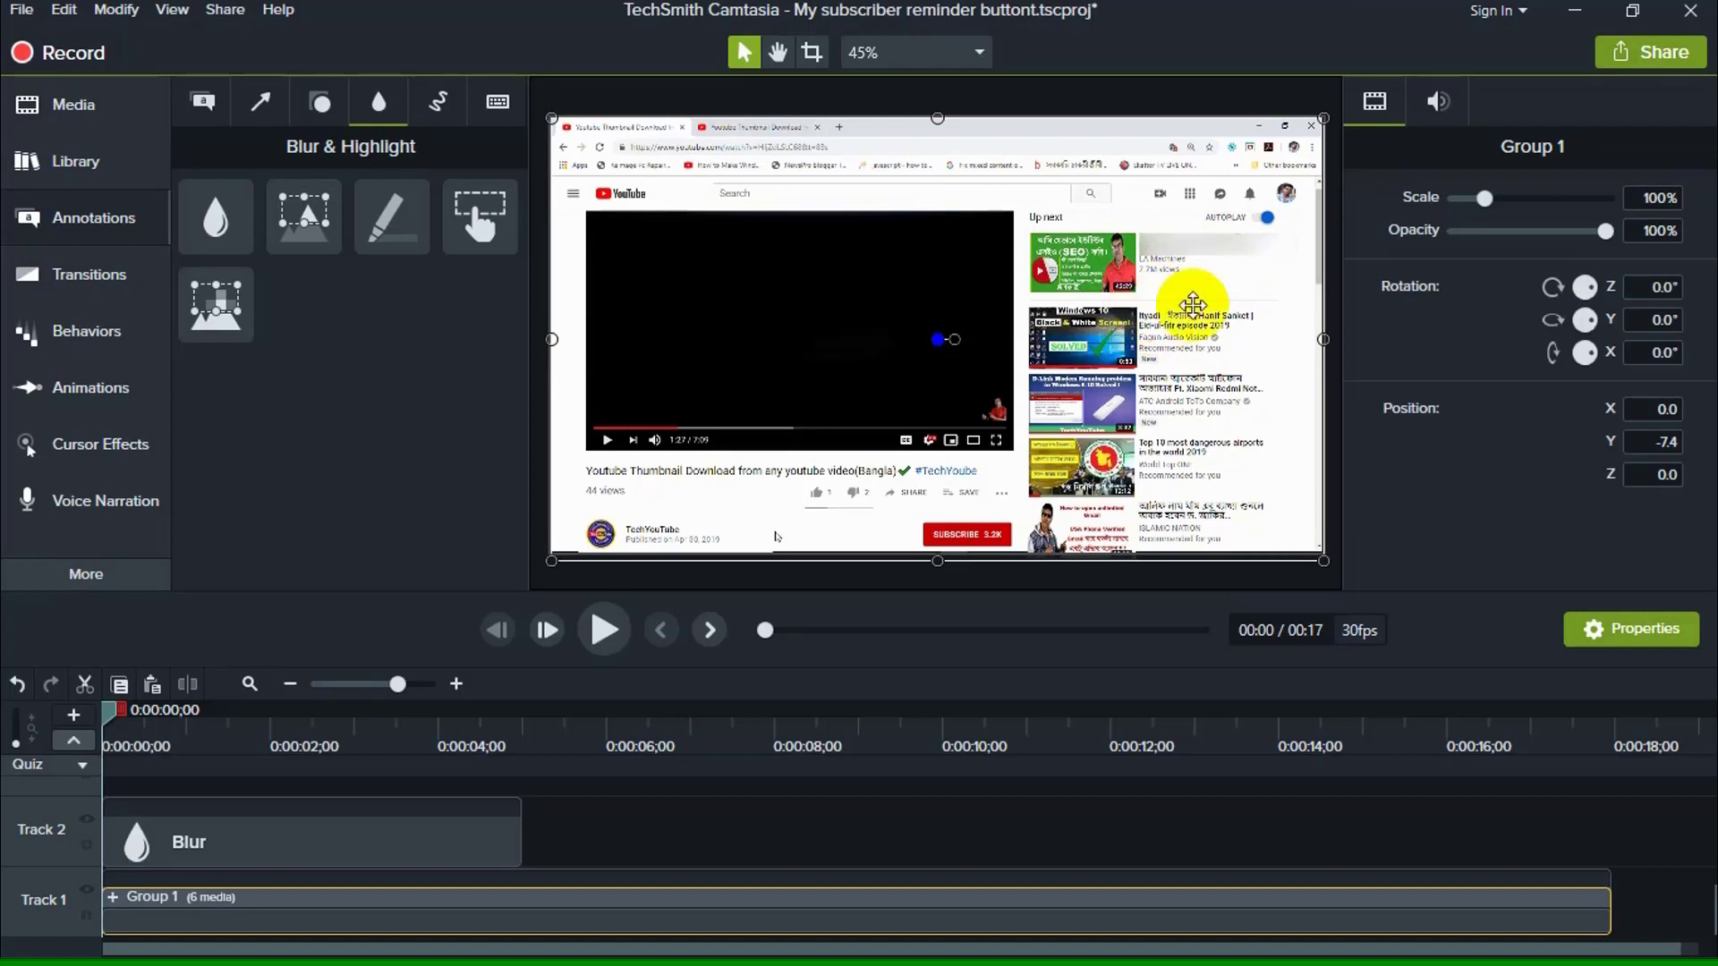
Duplicate the title blur and place the copy just below it, over the first video's channel name and view count
click(1199, 249)
right_click(1207, 259)
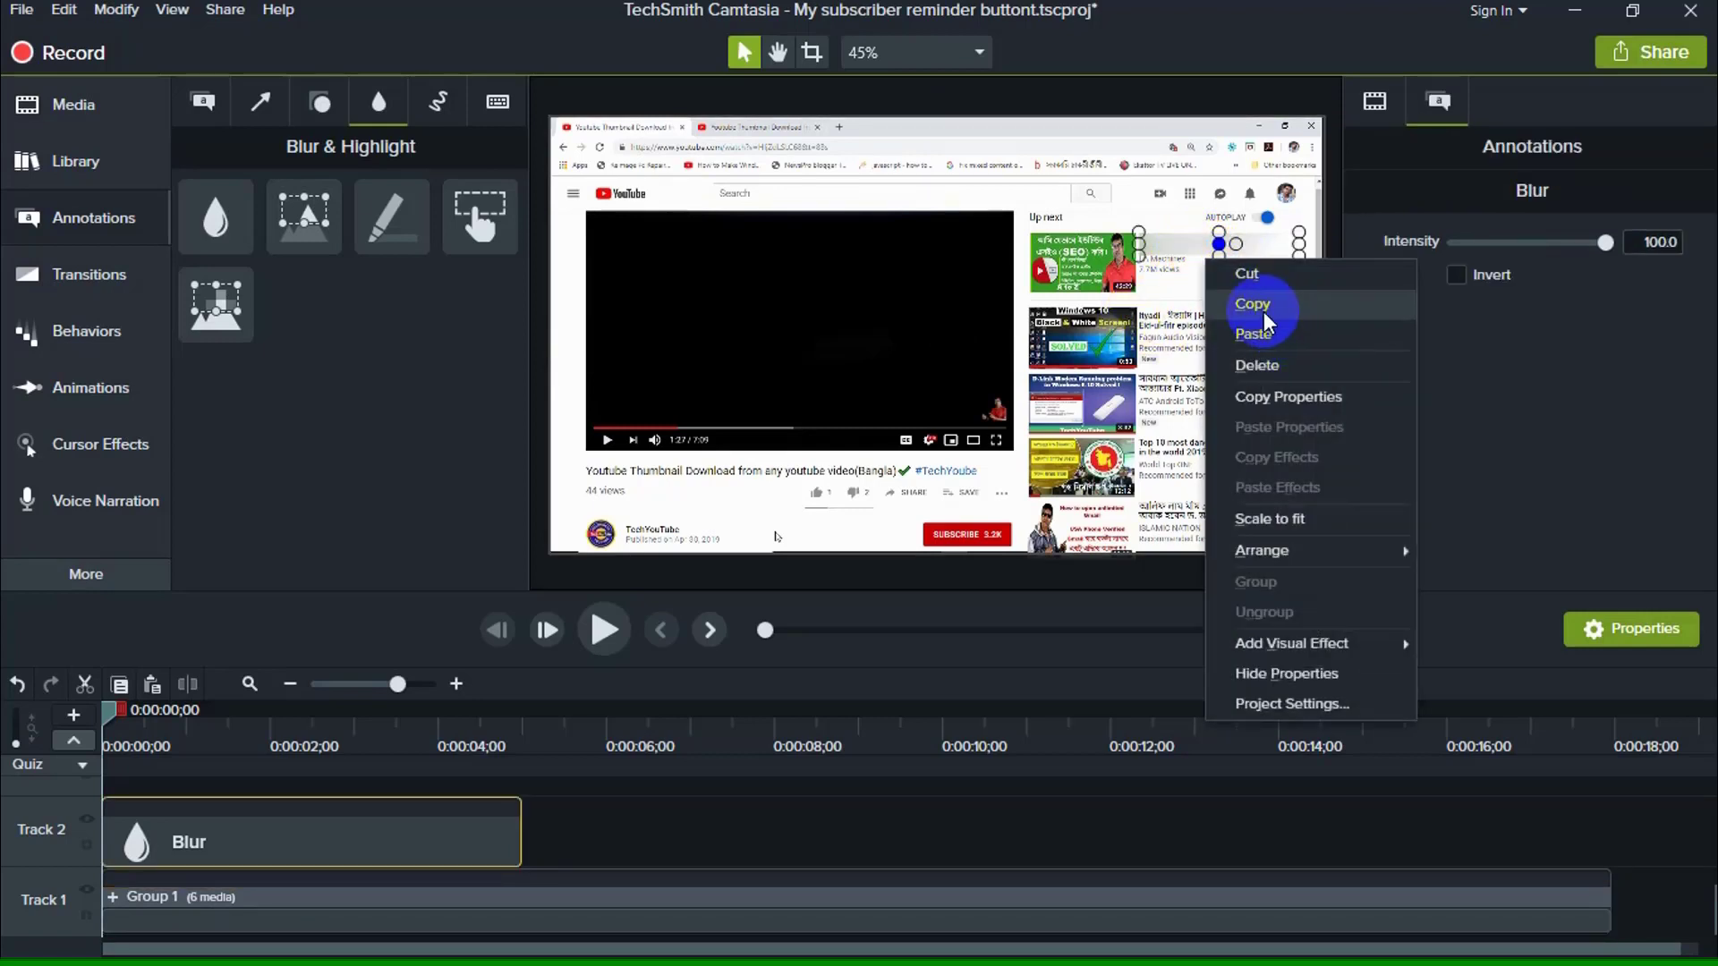
click(1265, 317)
click(1205, 276)
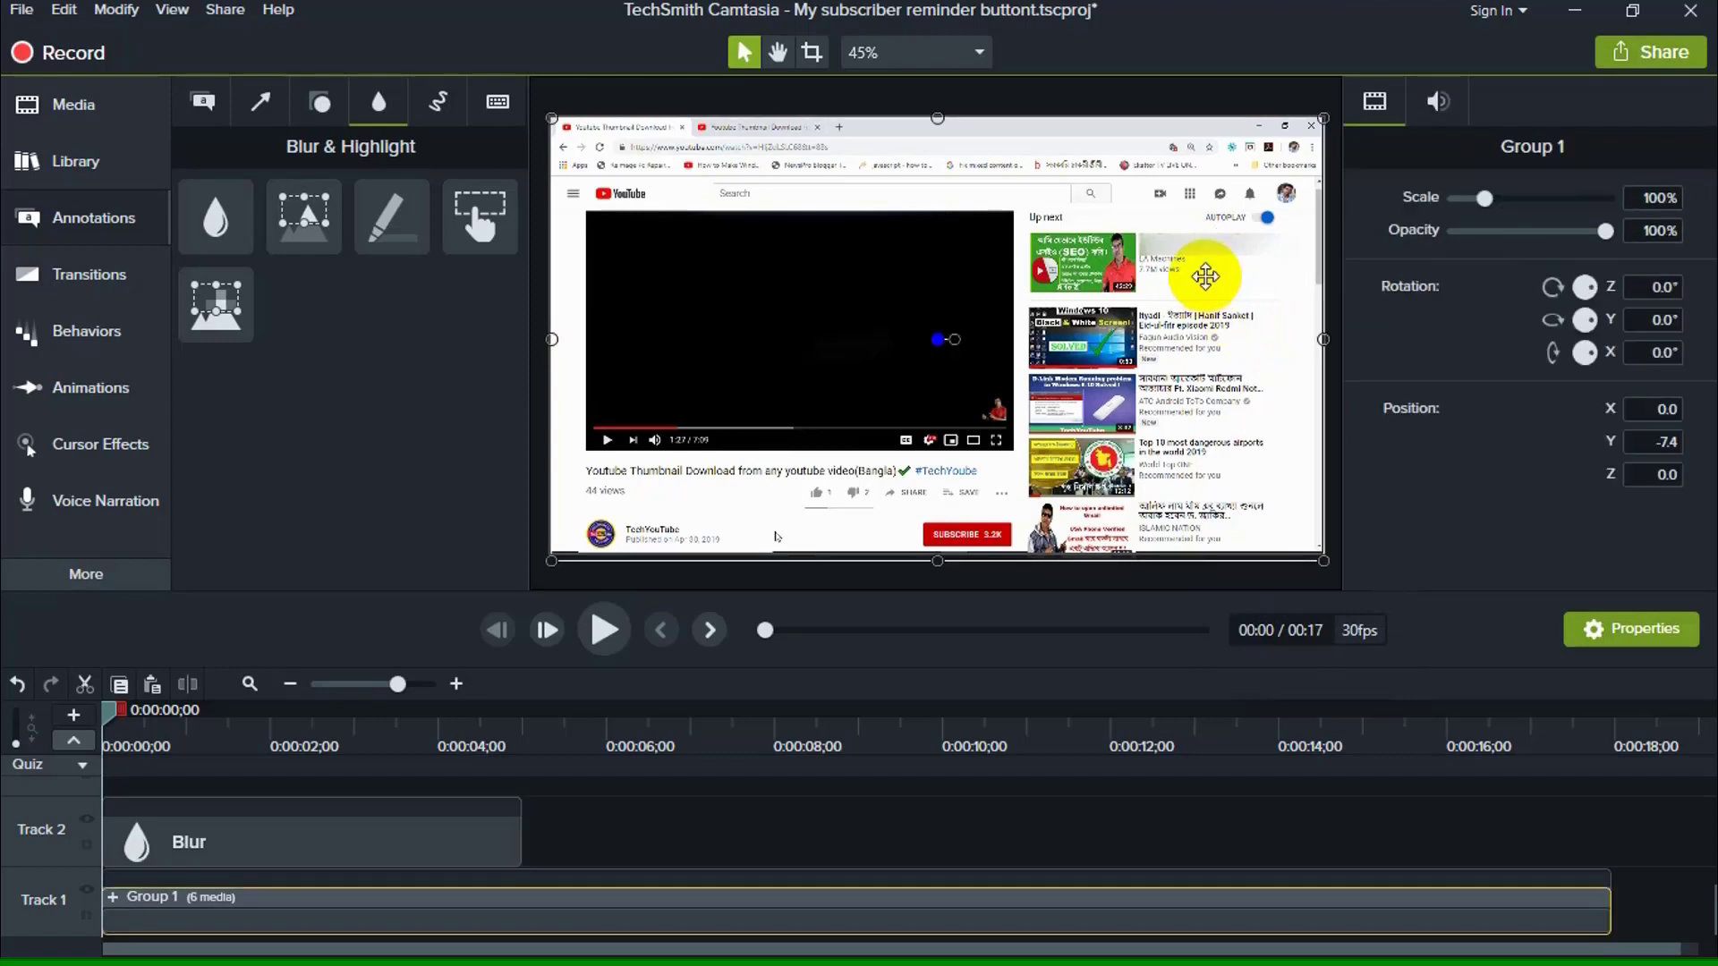
right_click(1203, 271)
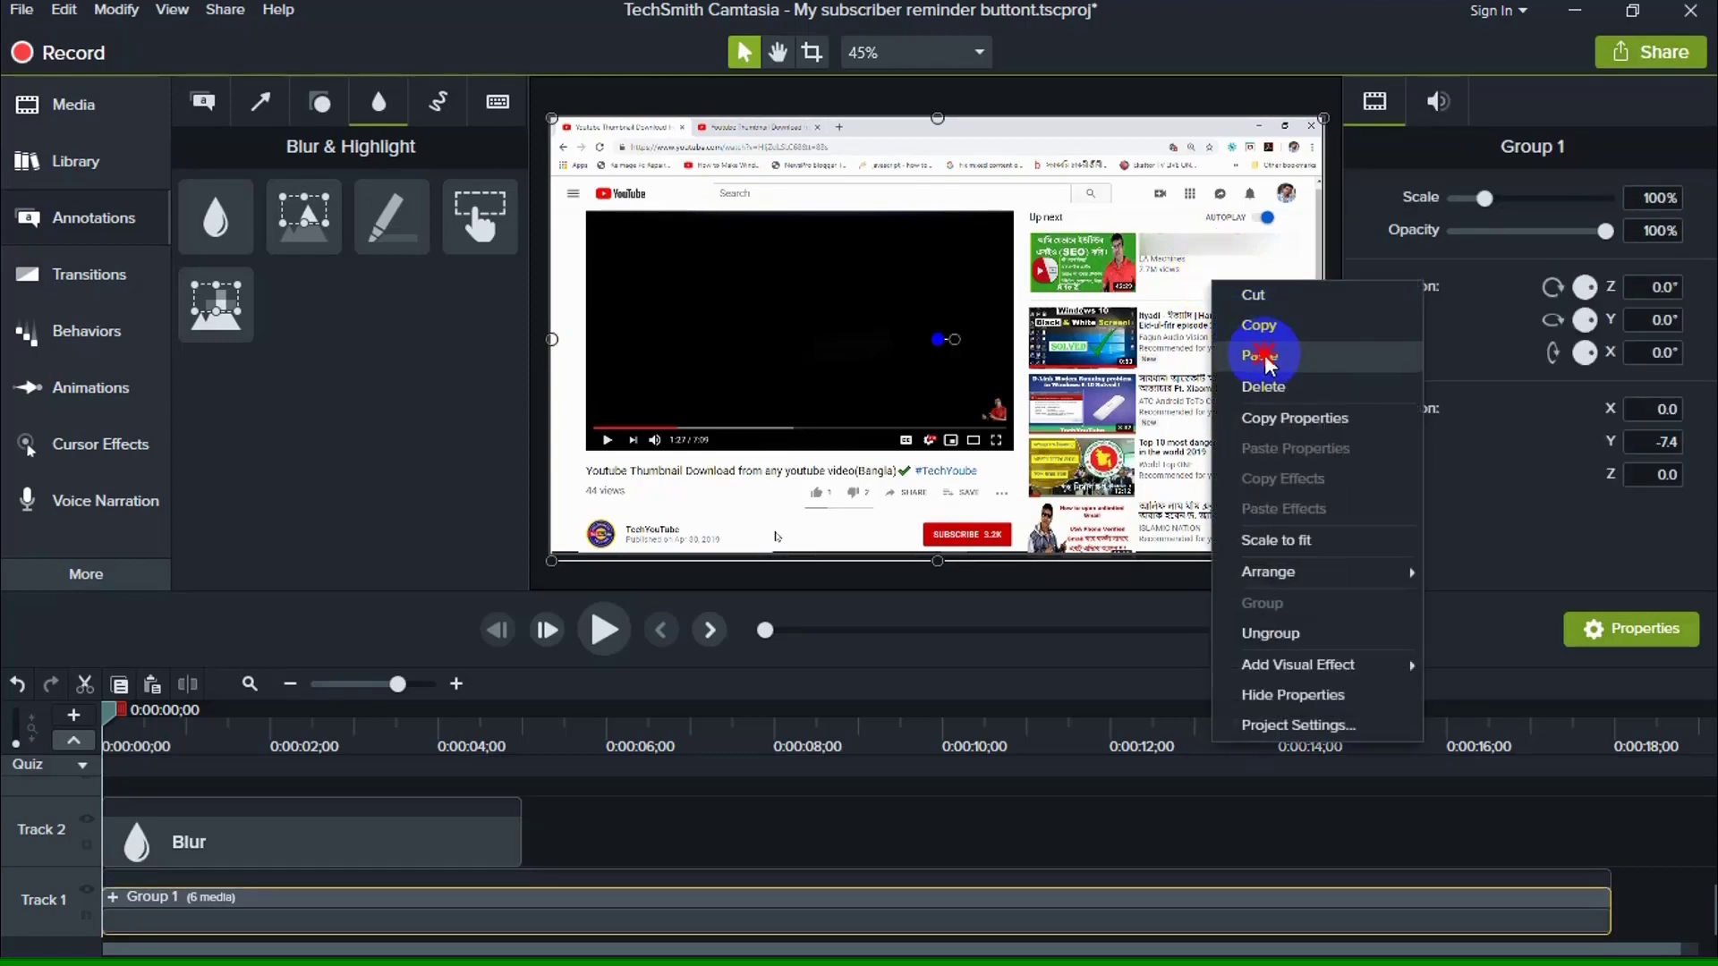
click(1262, 353)
mouse_move(1219, 243)
mouse_down()
mouse_move(1219, 276)
mouse_move(1190, 266)
mouse_up()
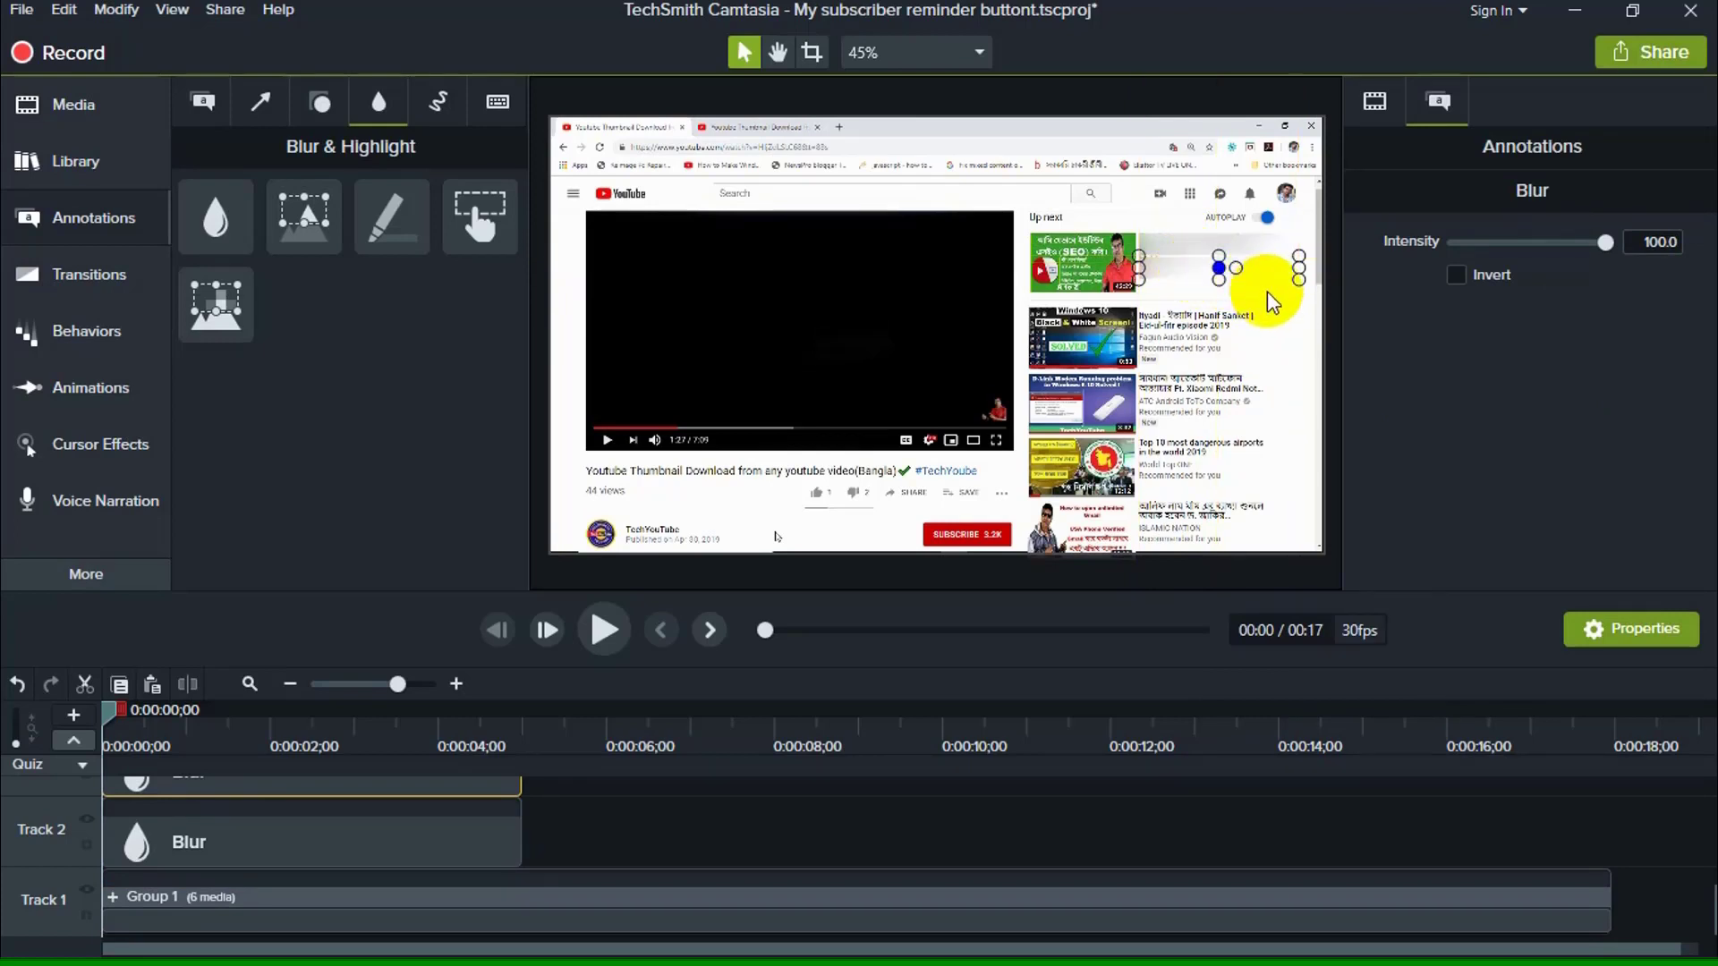
click(1267, 295)
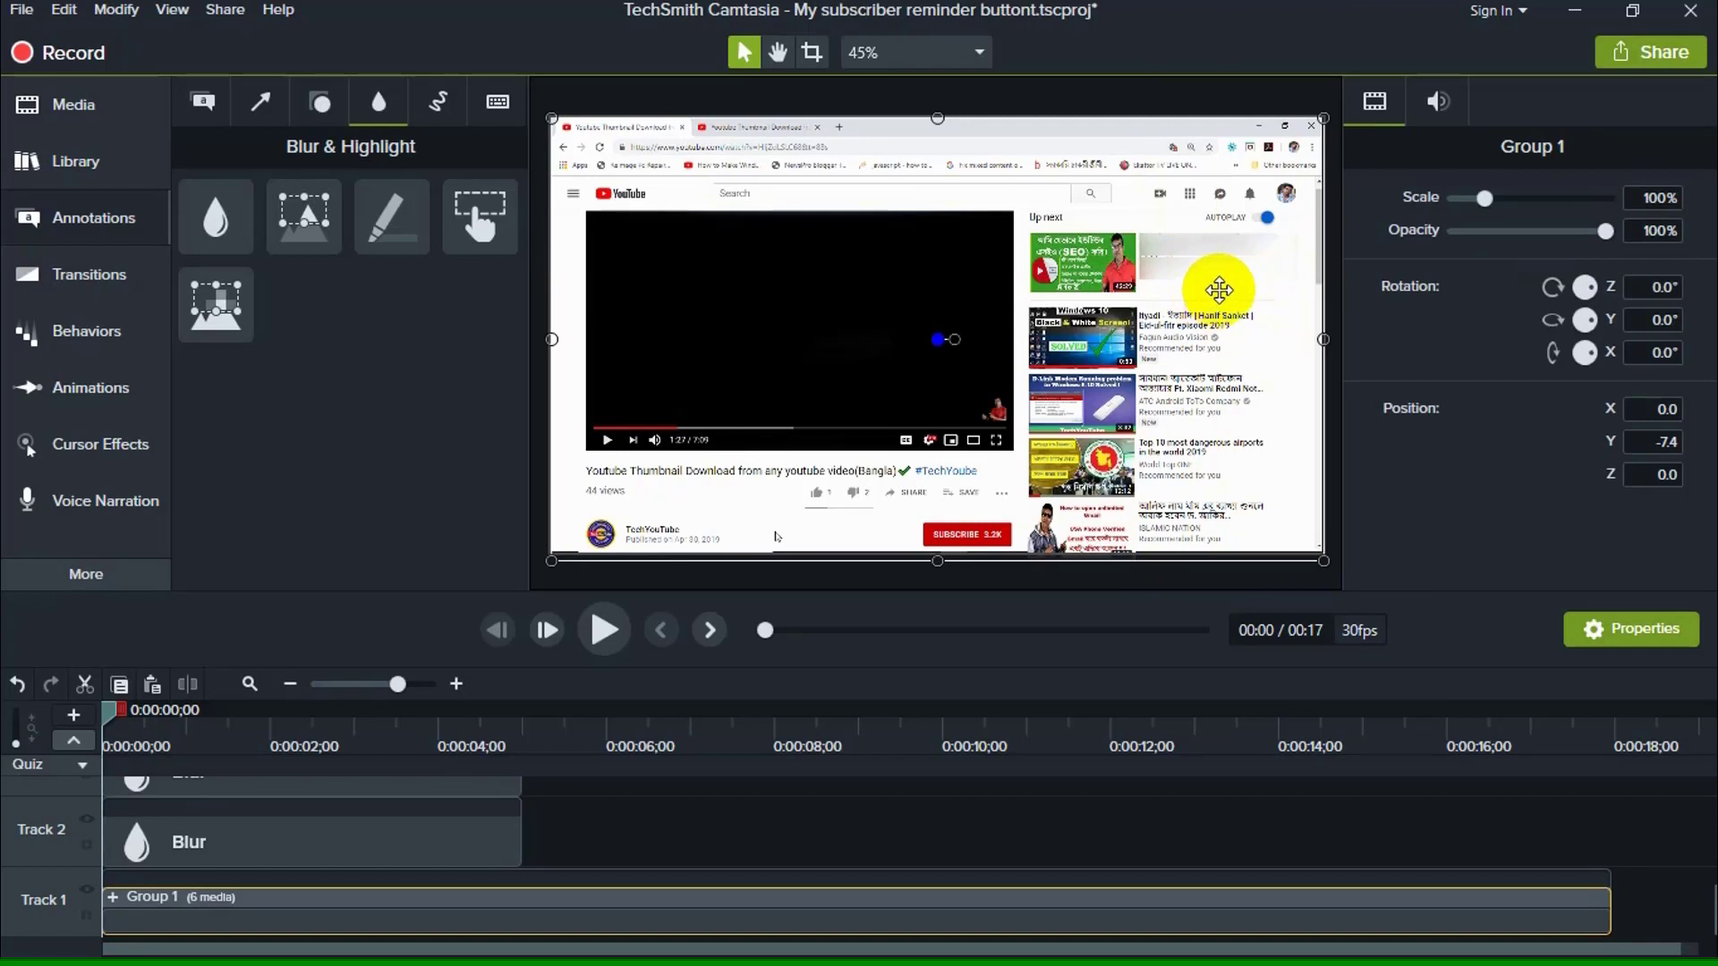
Copy both blurs together and place the pasted pair over the text of the second Up next video
click(1197, 268)
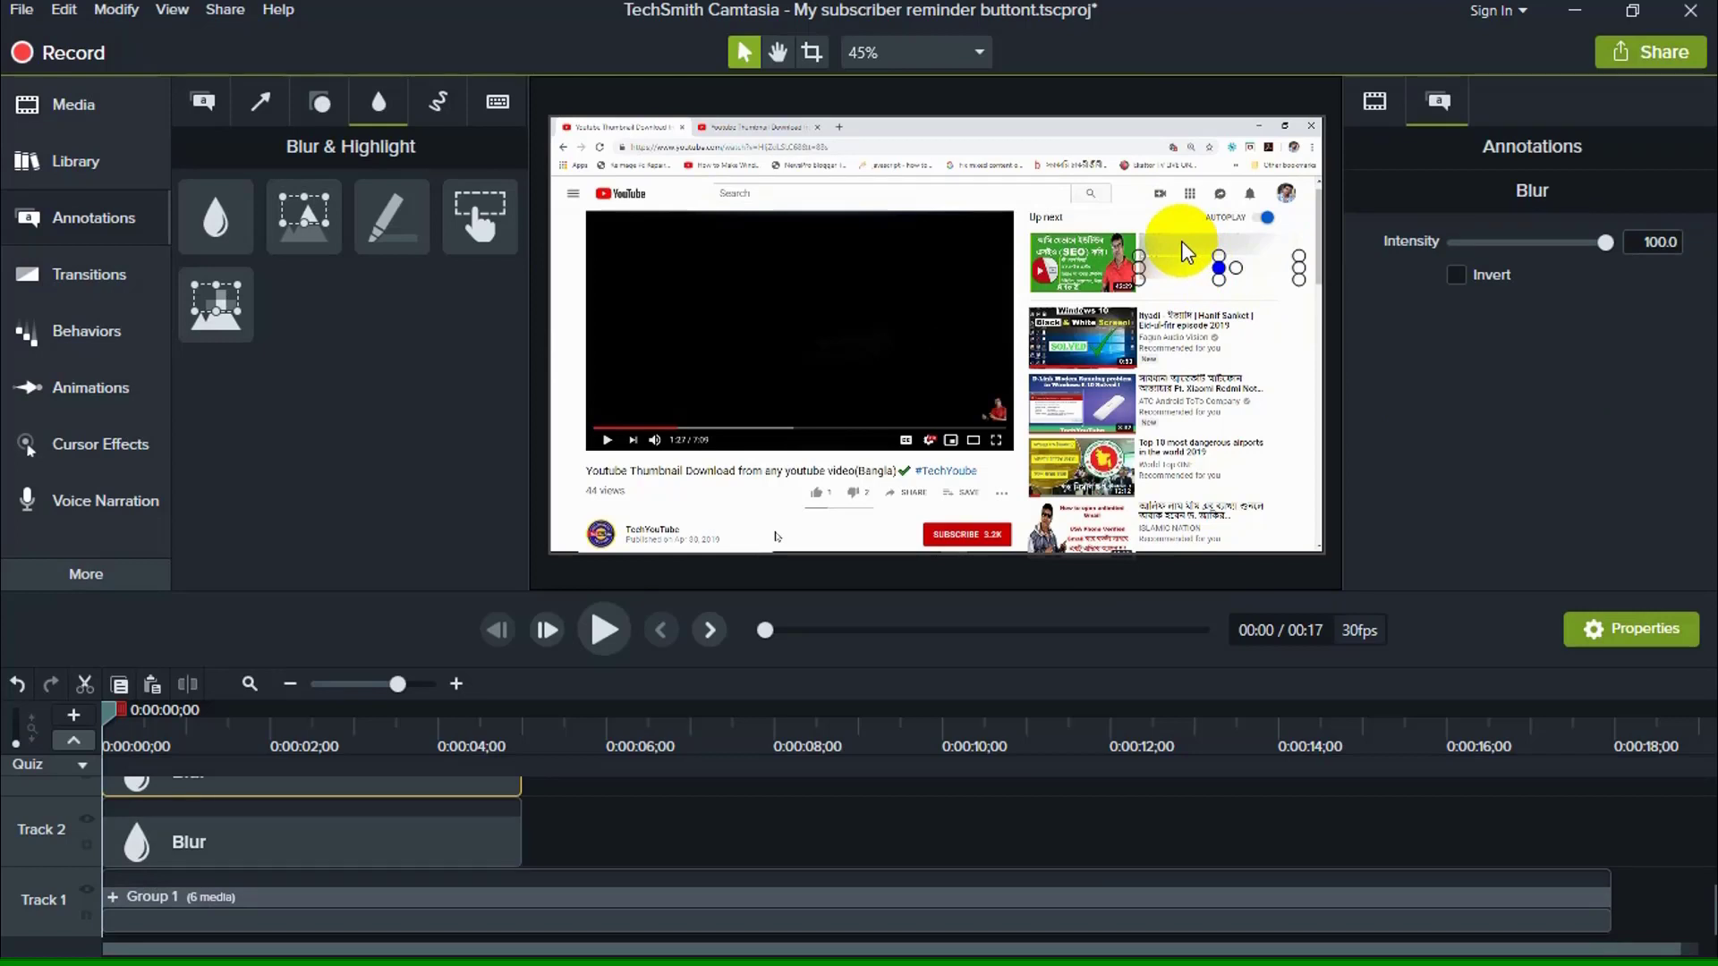
click(1181, 240)
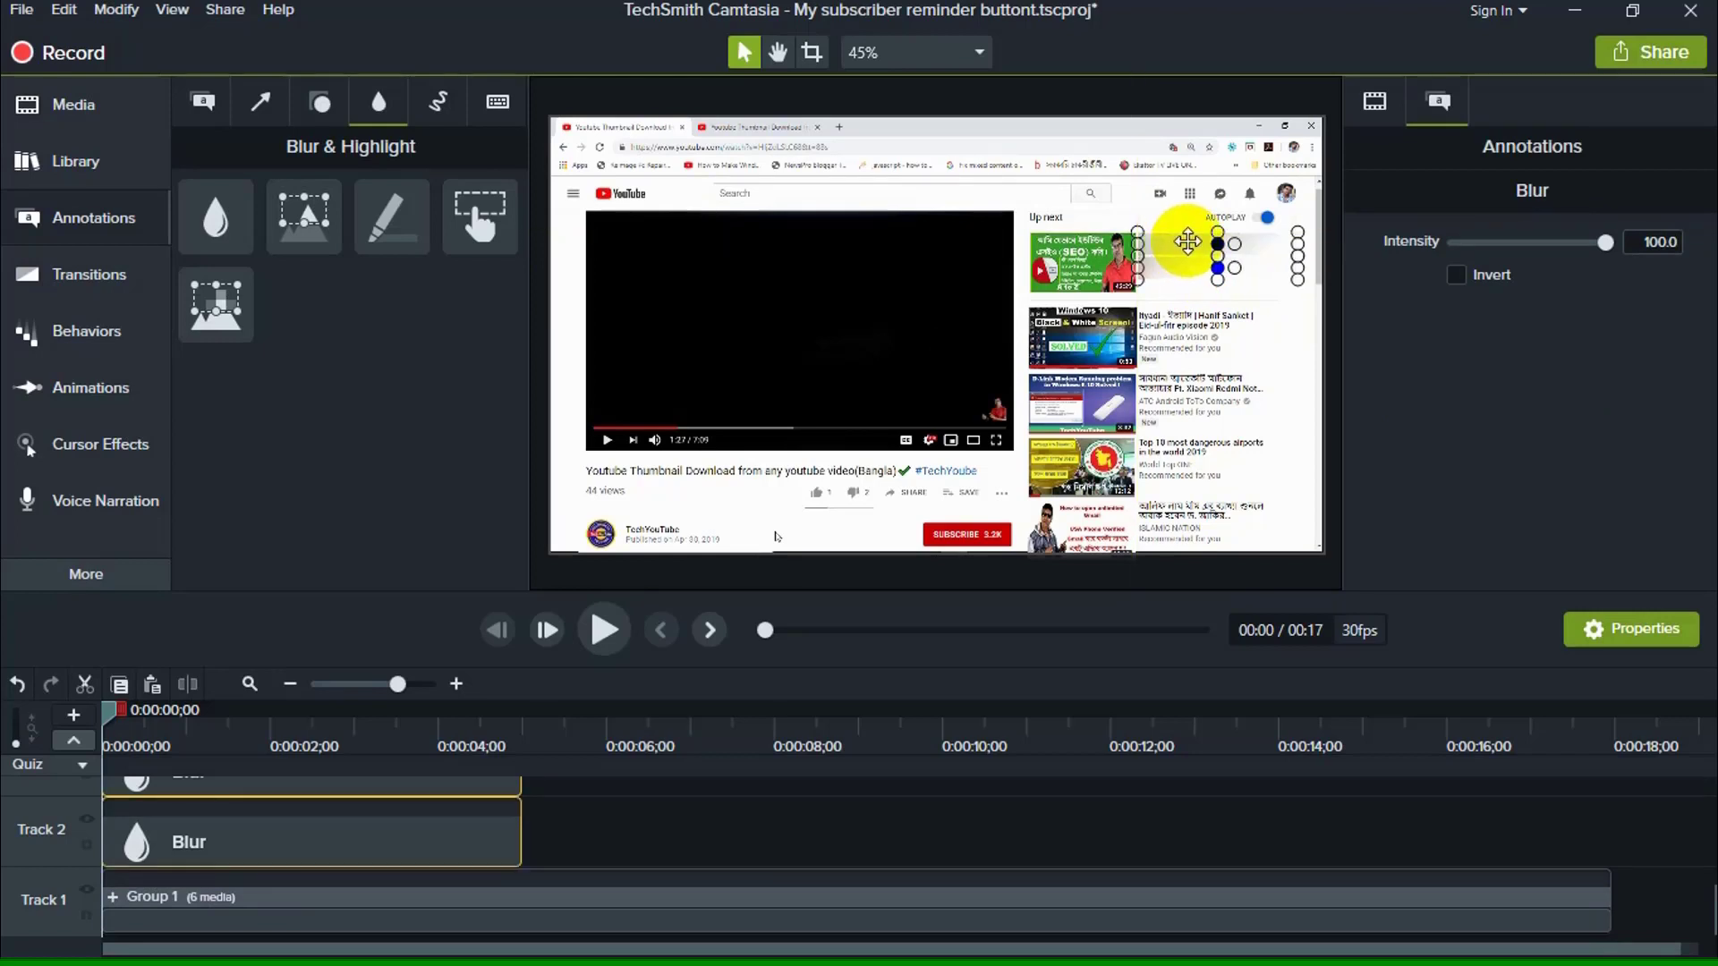
click(1281, 298)
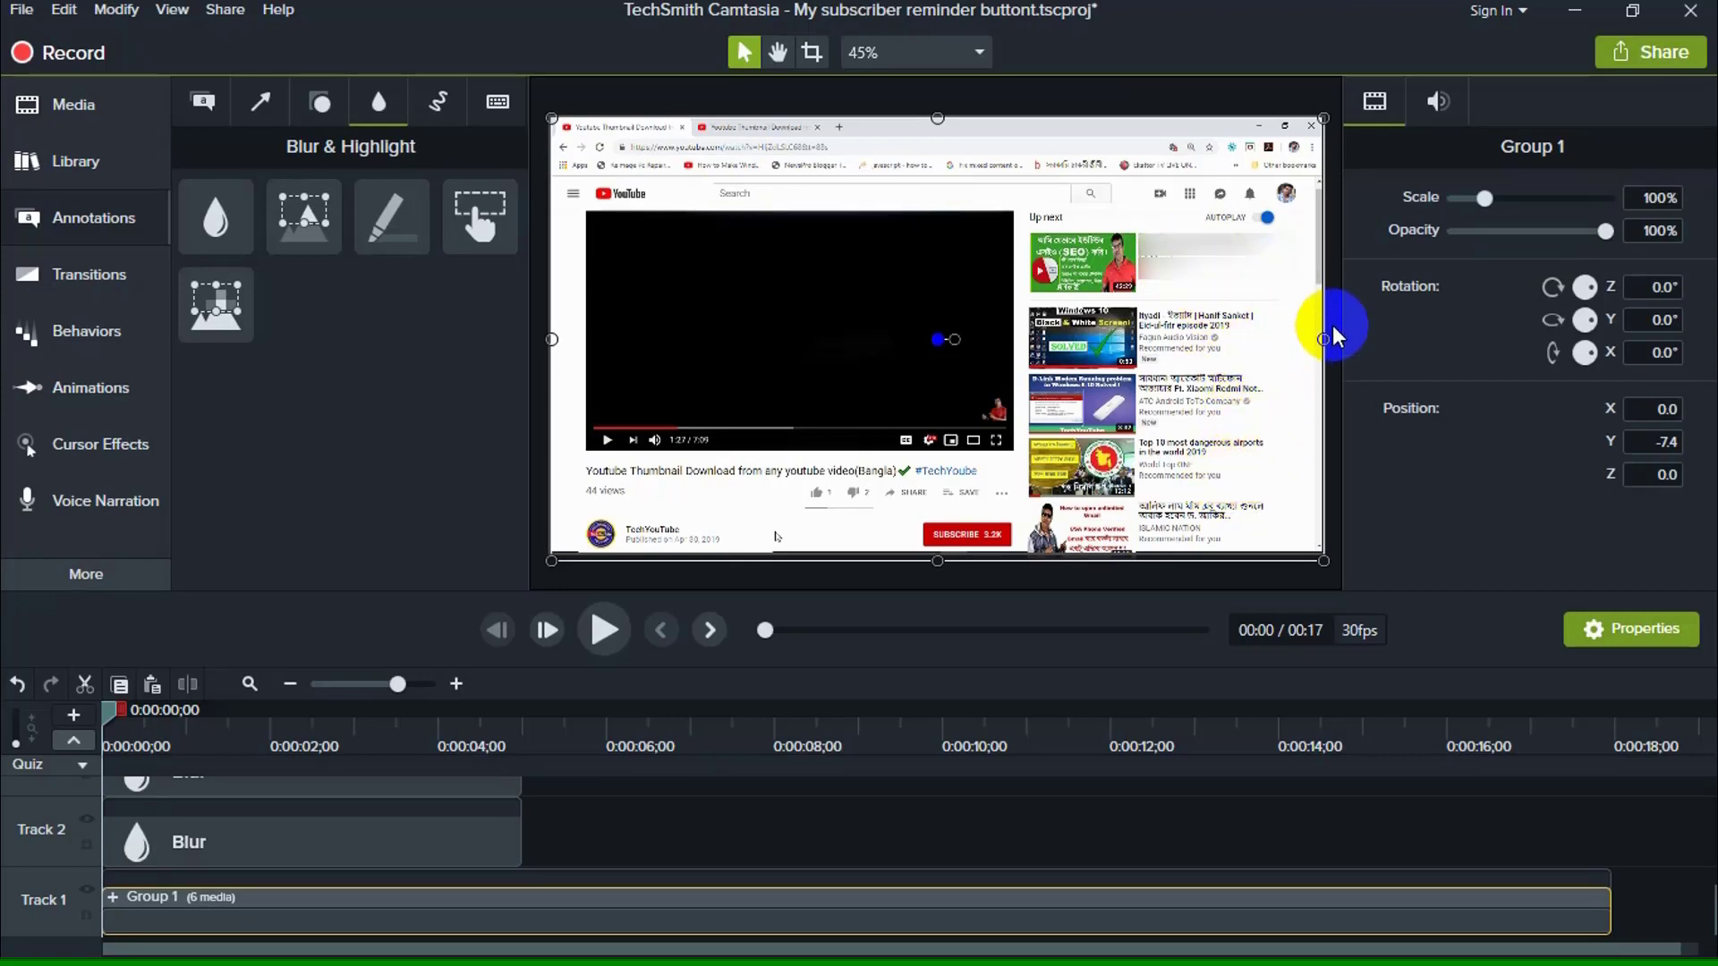
key(Escape)
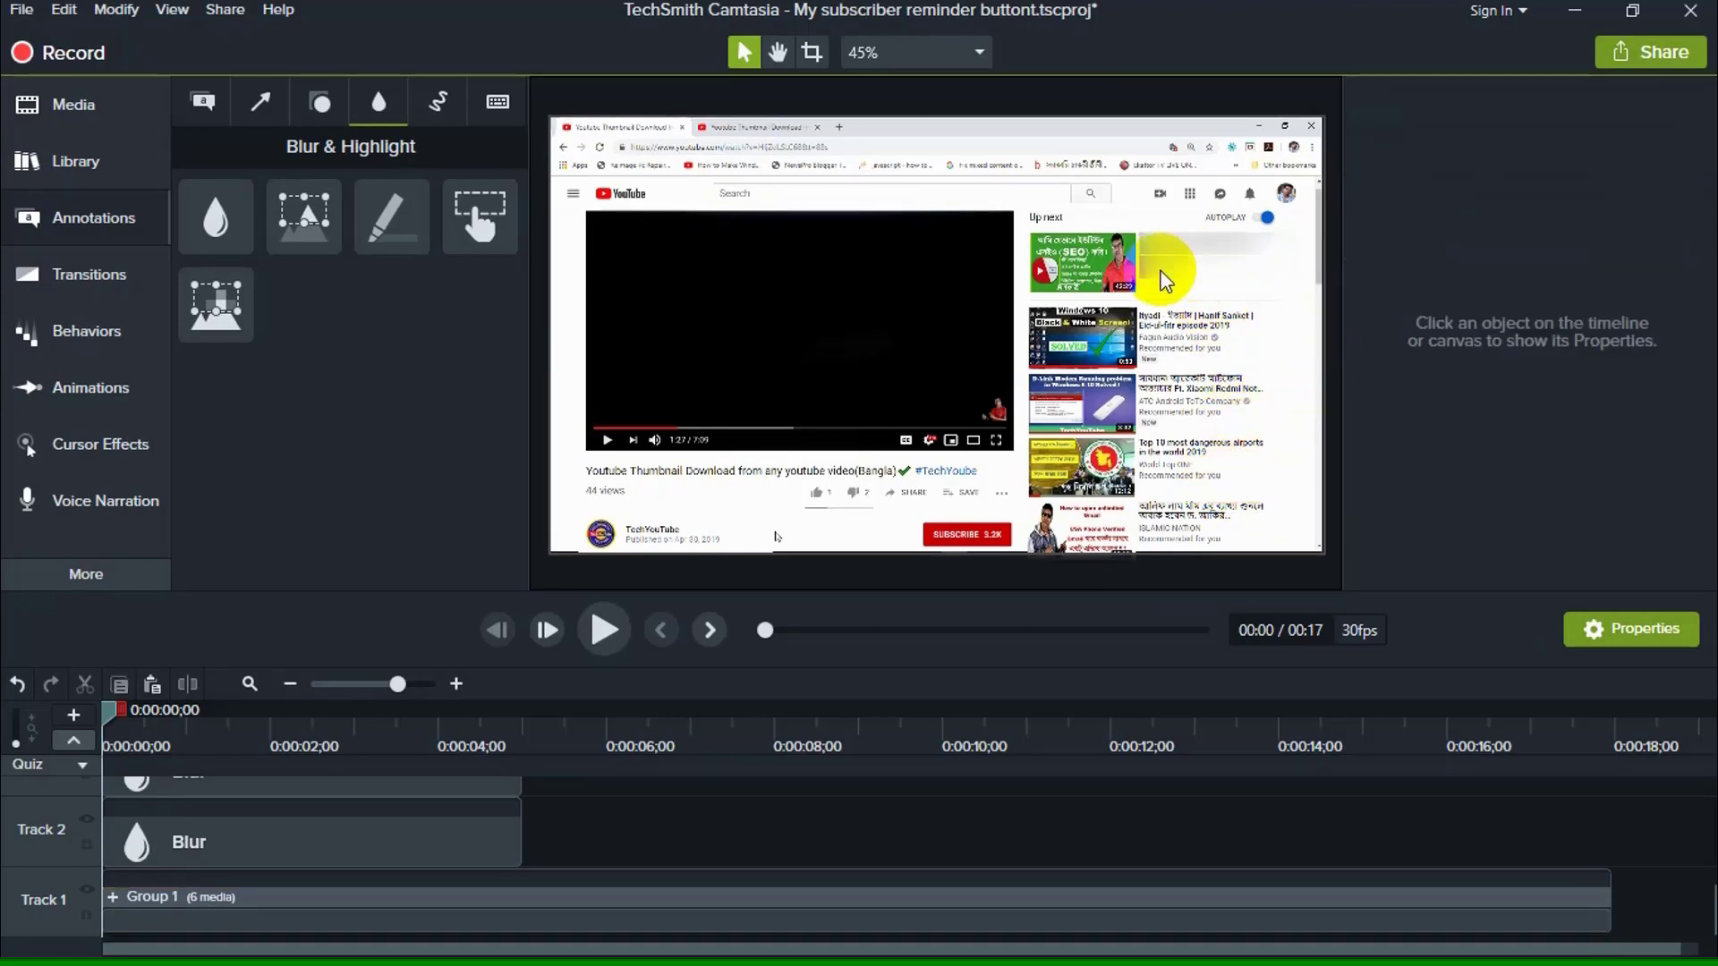
click(1166, 266)
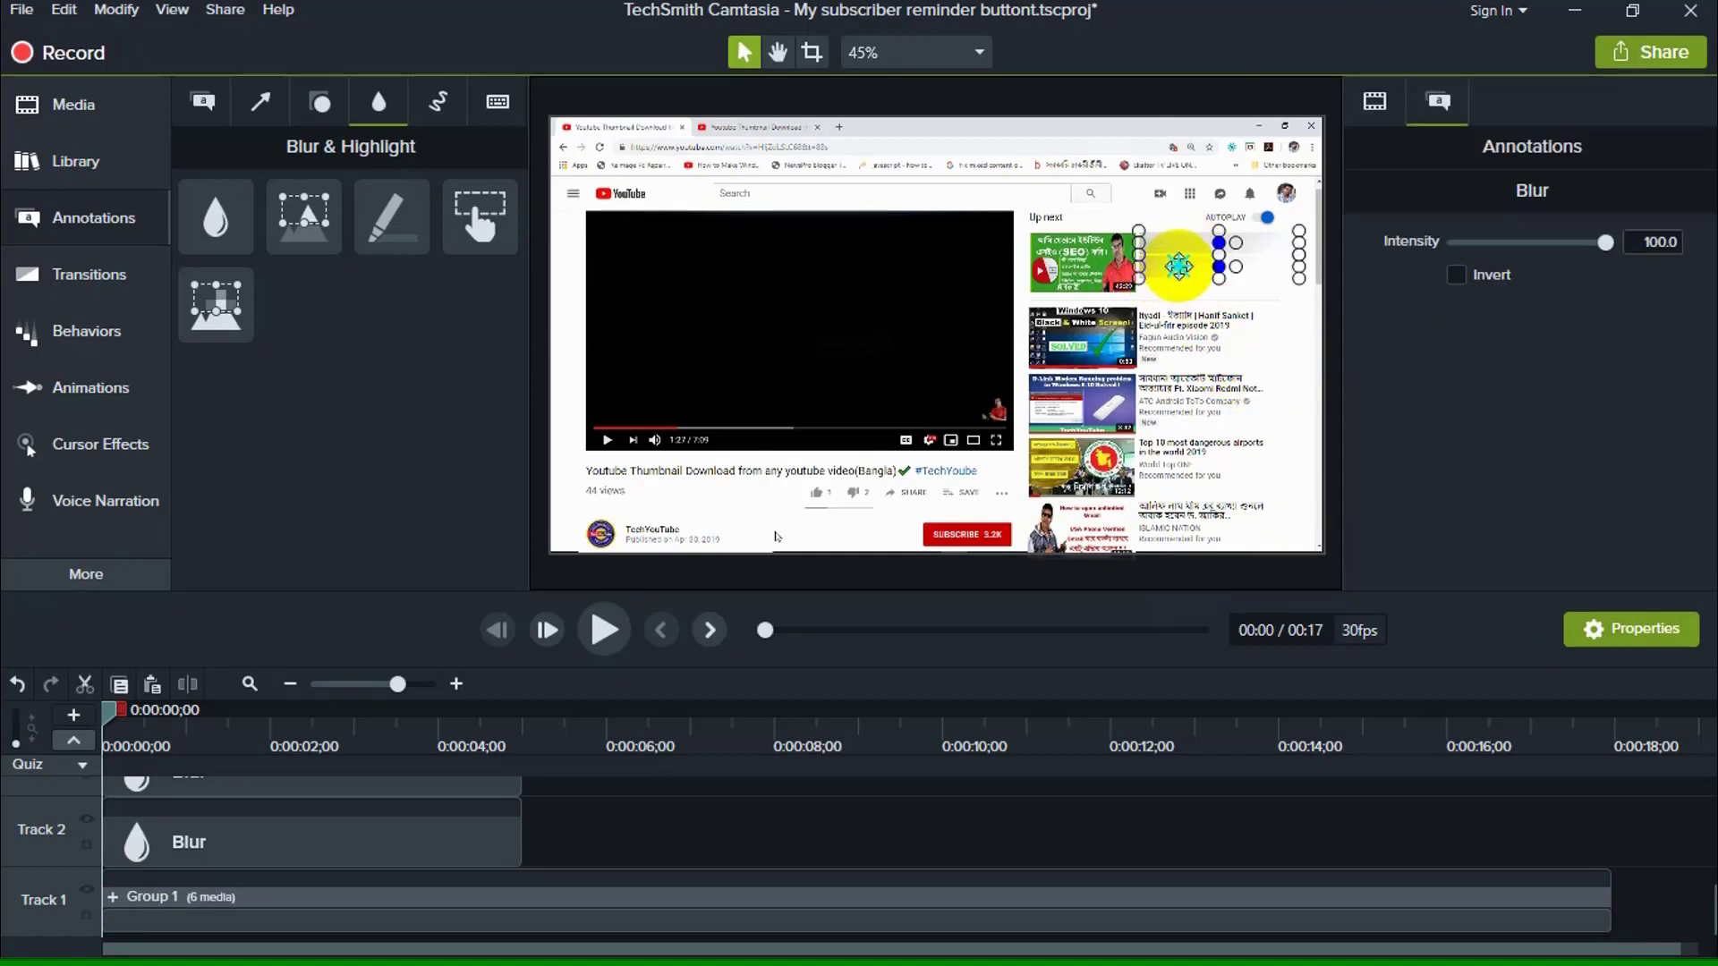
right_click(1179, 267)
click(1226, 323)
right_click(1179, 321)
click(1233, 395)
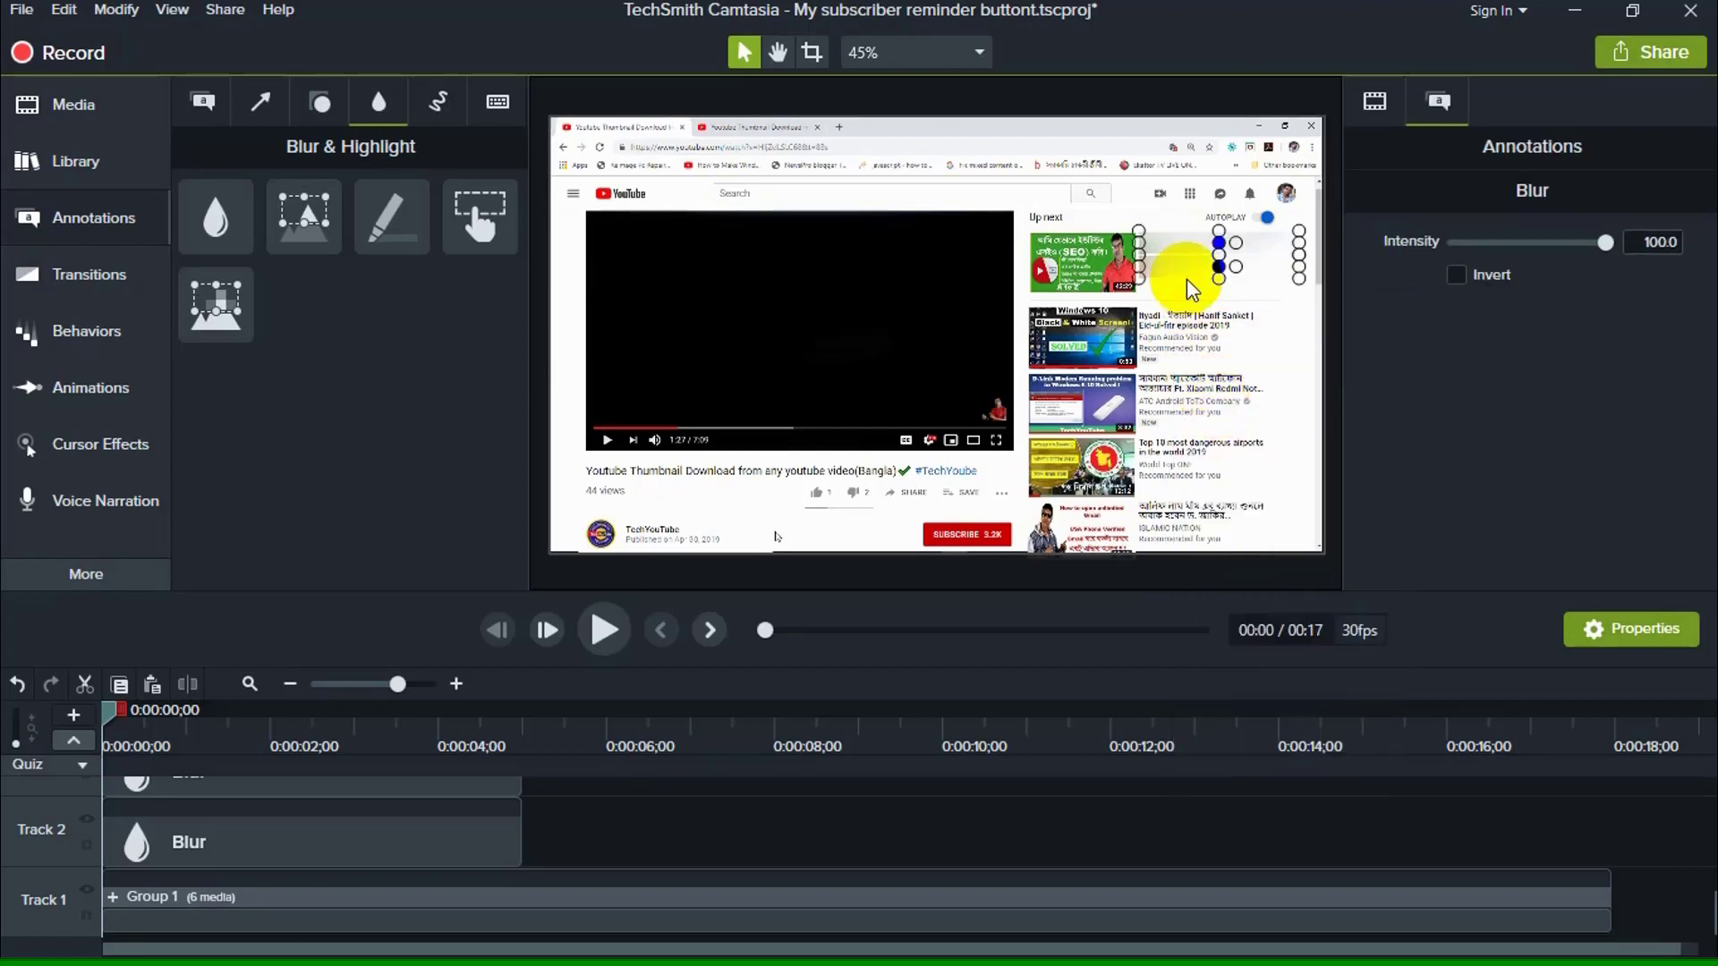
drag(1182, 265, 1182, 352)
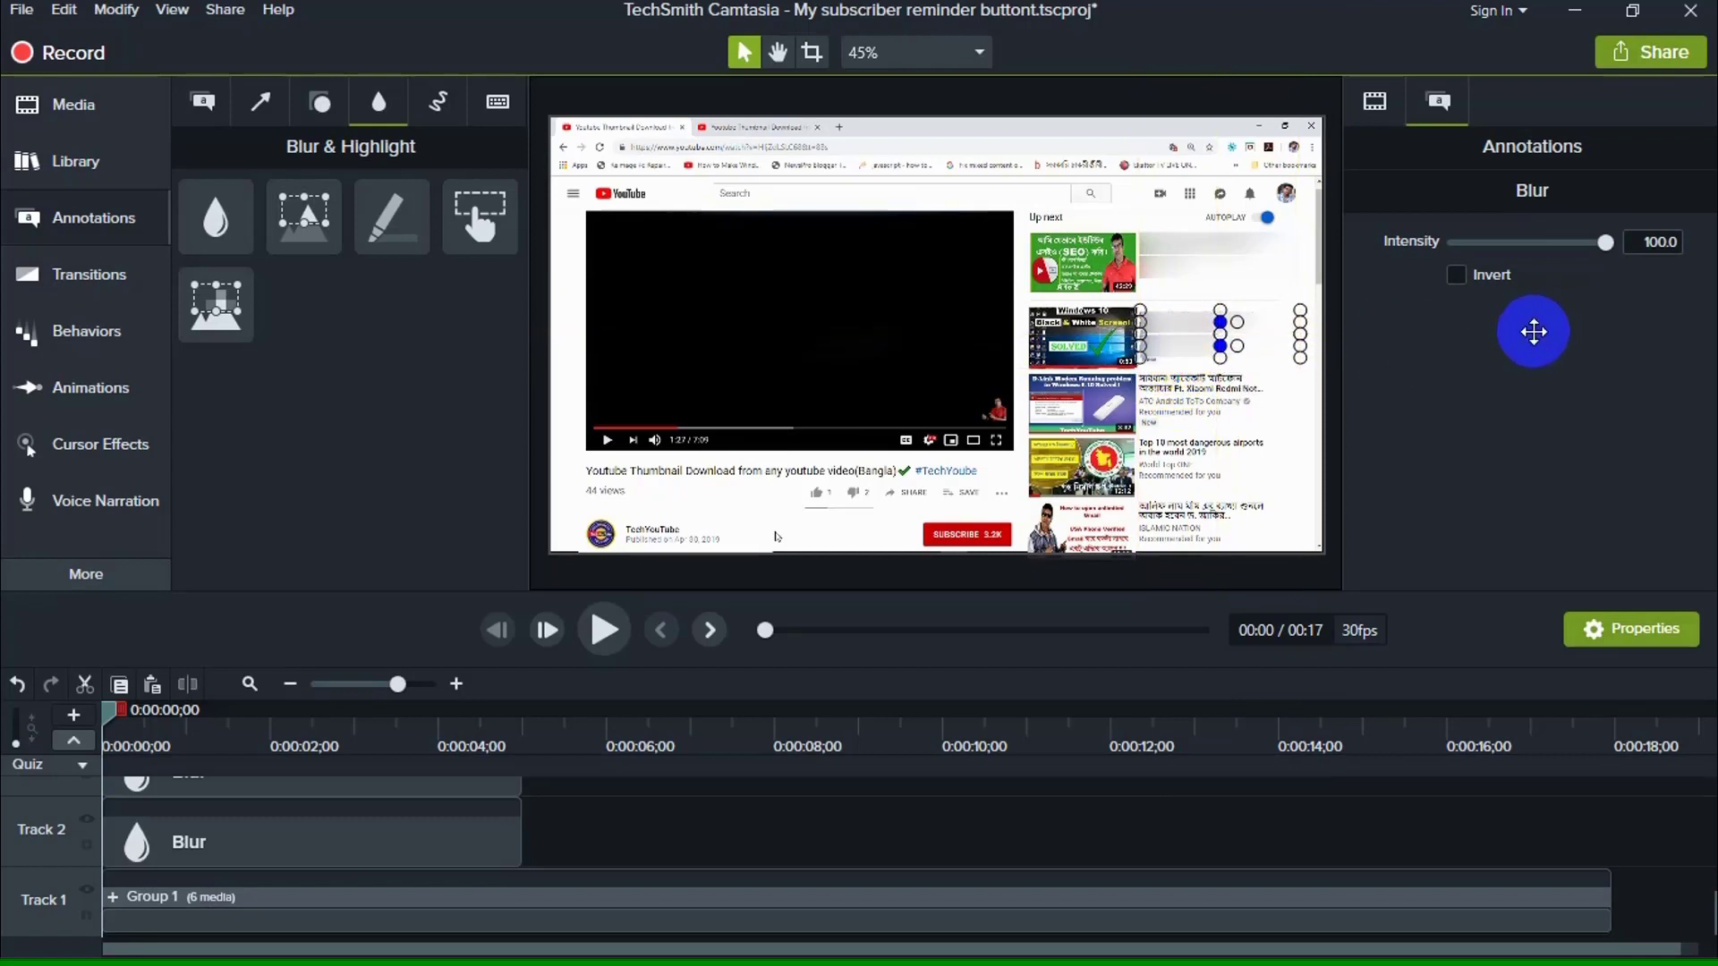
Stretch the lower blur beside the second Up next video downward to cover more of its text, and clear the blur selection
click(1247, 417)
mouse_move(1219, 309)
mouse_down()
mouse_move(1186, 352)
mouse_move(1221, 358)
mouse_up()
click(1265, 367)
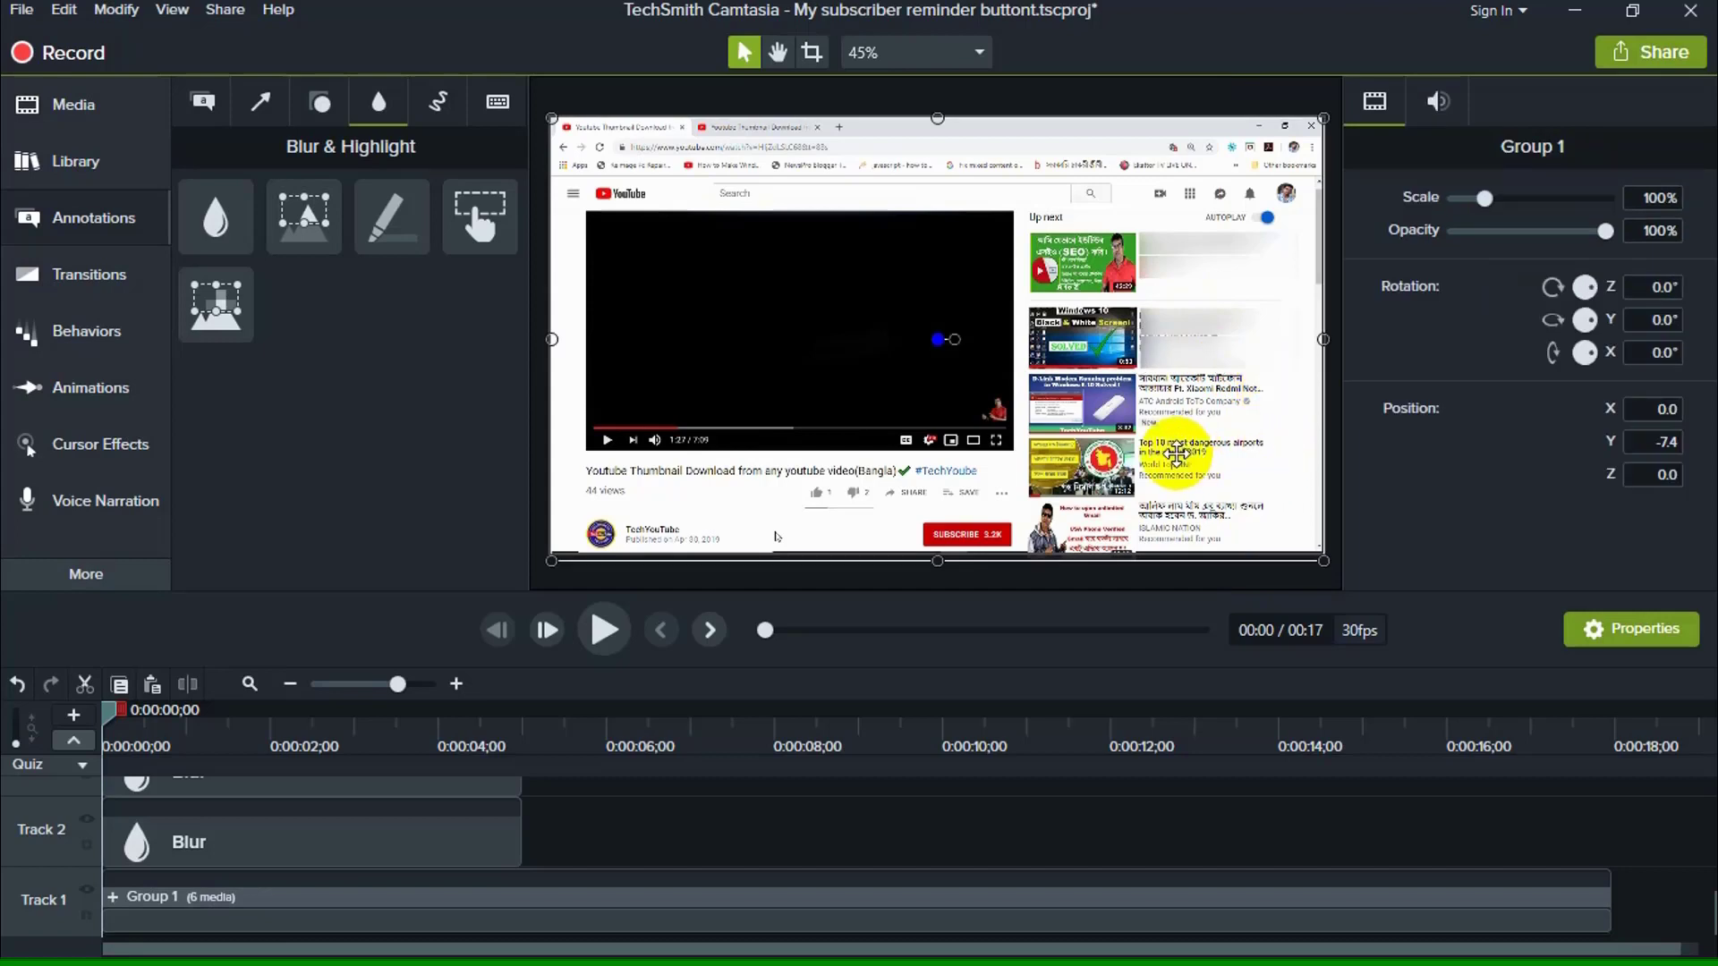
click(1326, 432)
click(1196, 351)
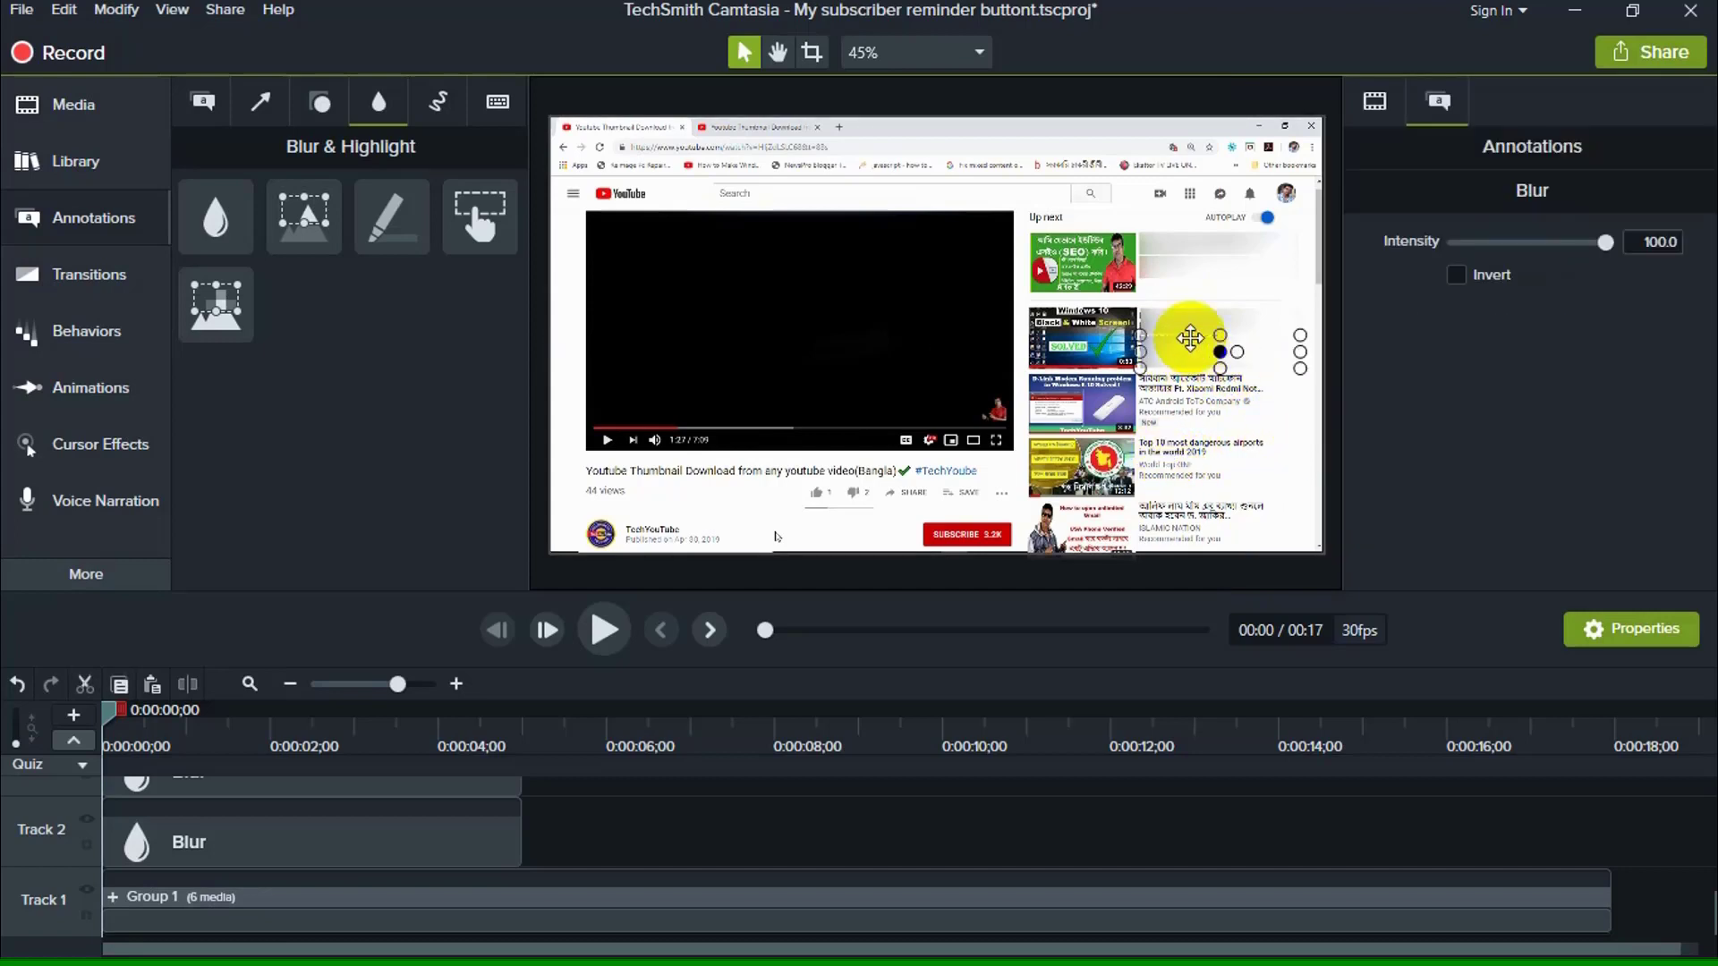
click(1304, 440)
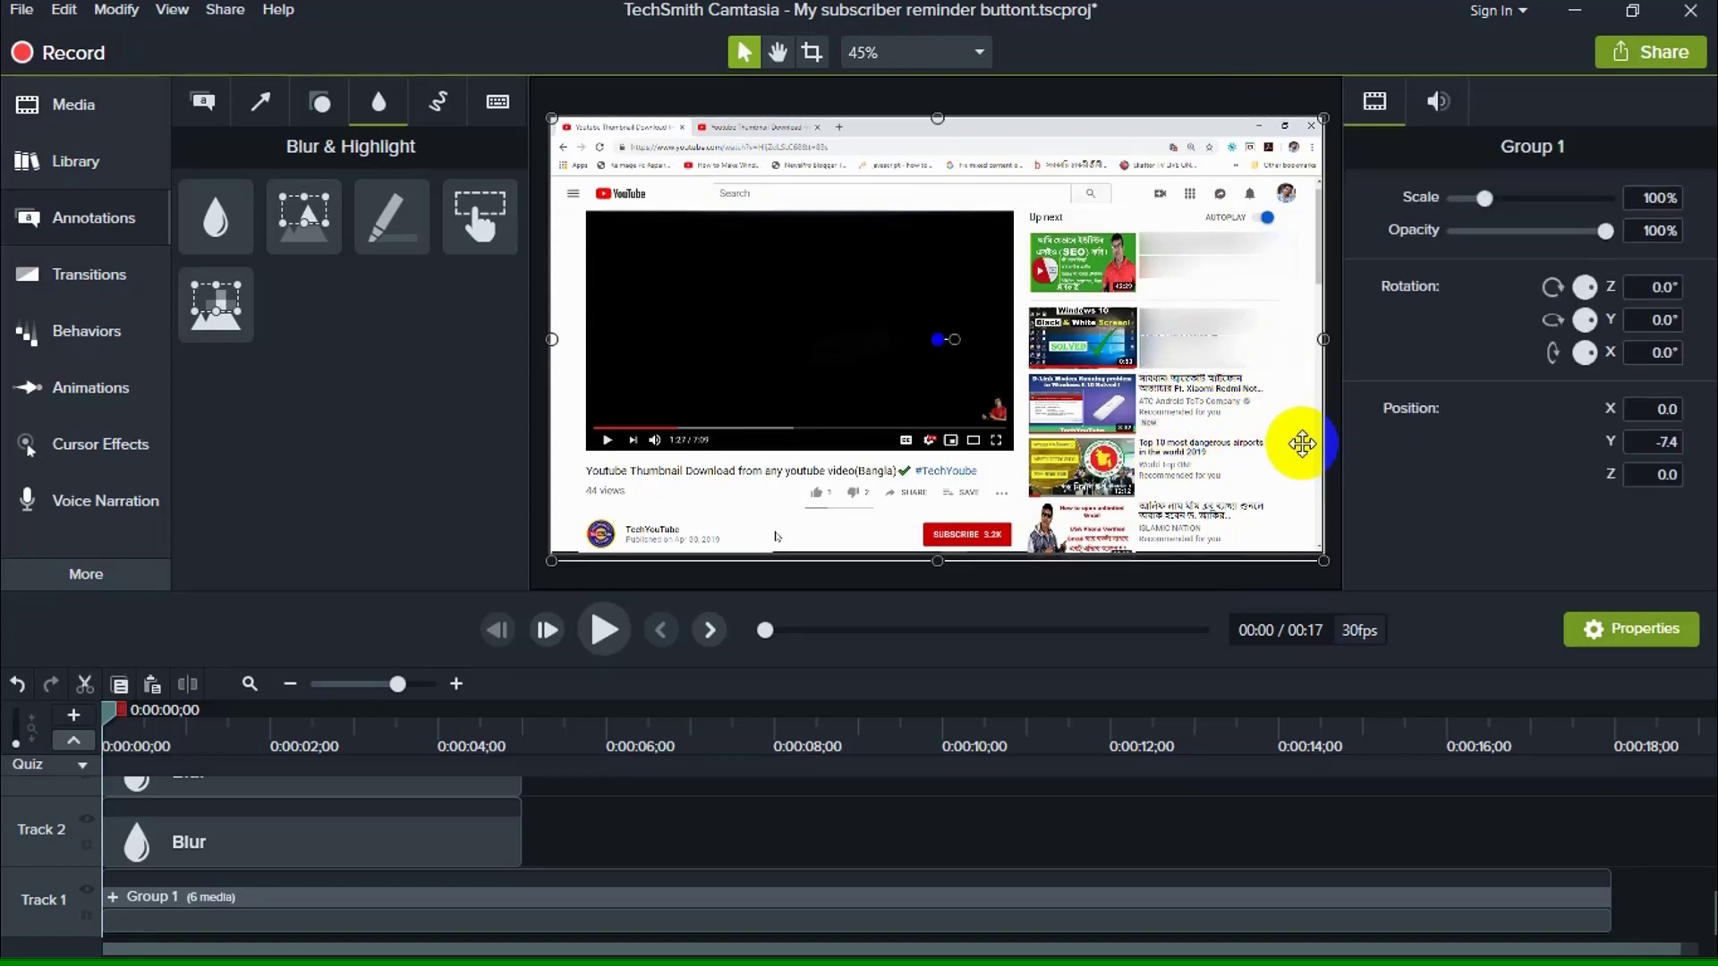
Paste the blur pair again and fit it over the title and channel text of the third Up next video
right_click(1183, 401)
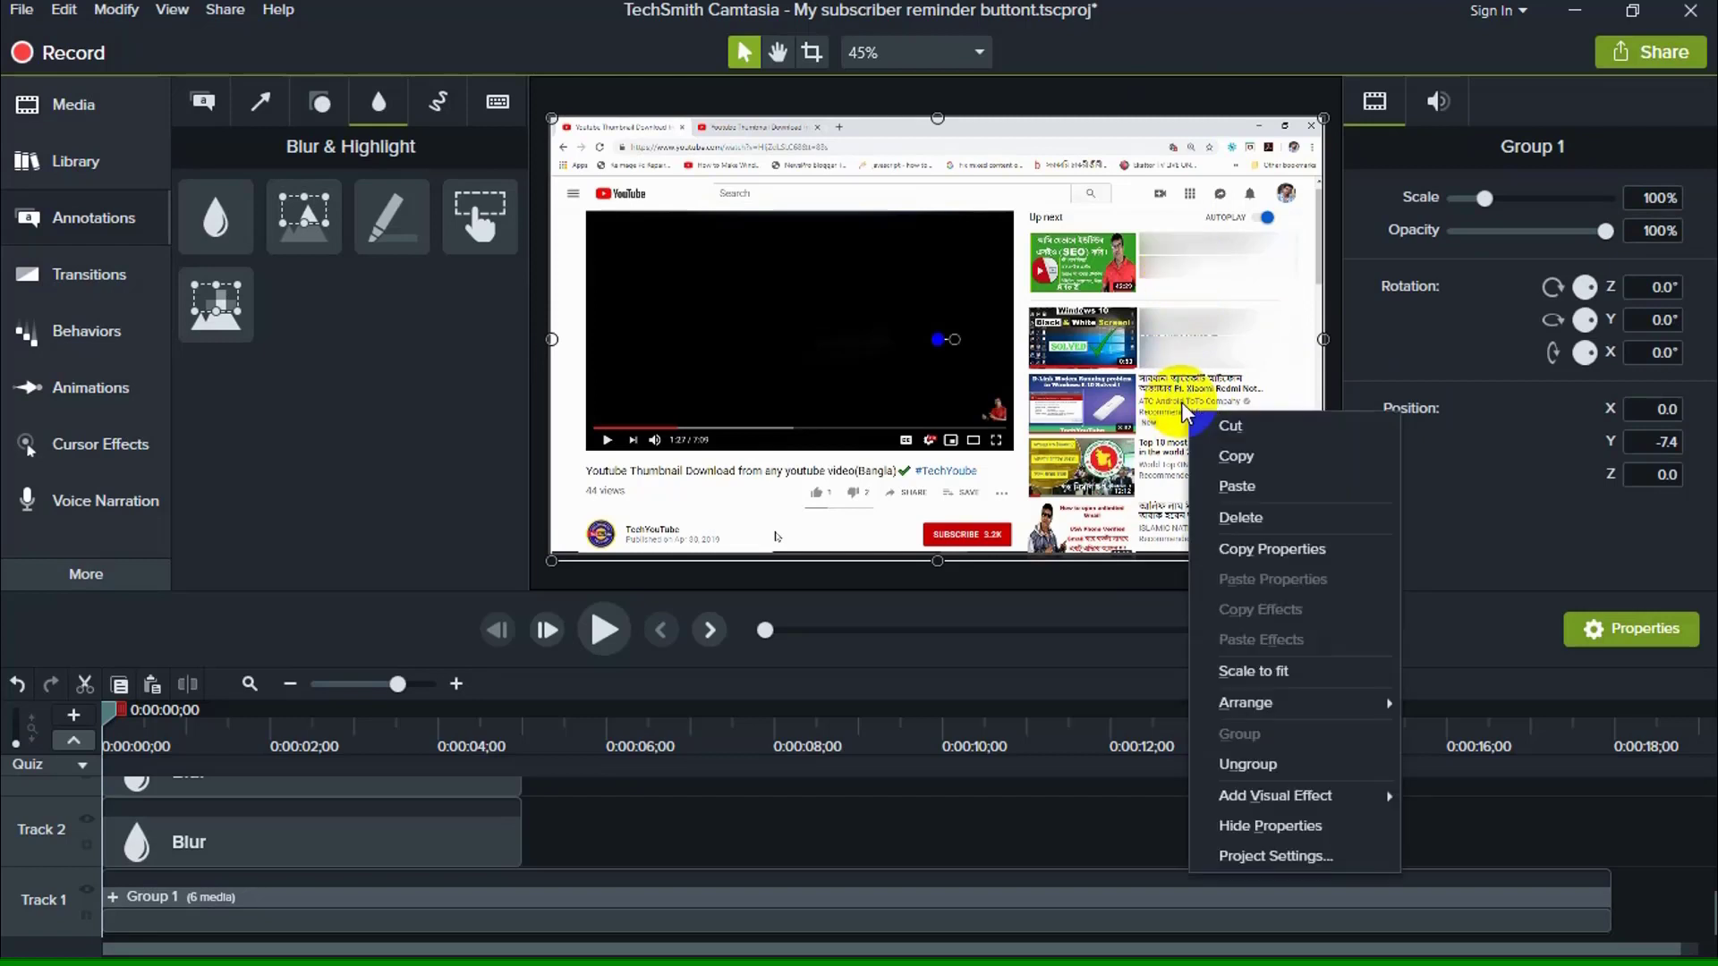
click(1235, 487)
mouse_move(1179, 266)
mouse_down()
mouse_move(1183, 394)
mouse_move(1225, 413)
mouse_move(1185, 406)
mouse_move(1221, 409)
mouse_up()
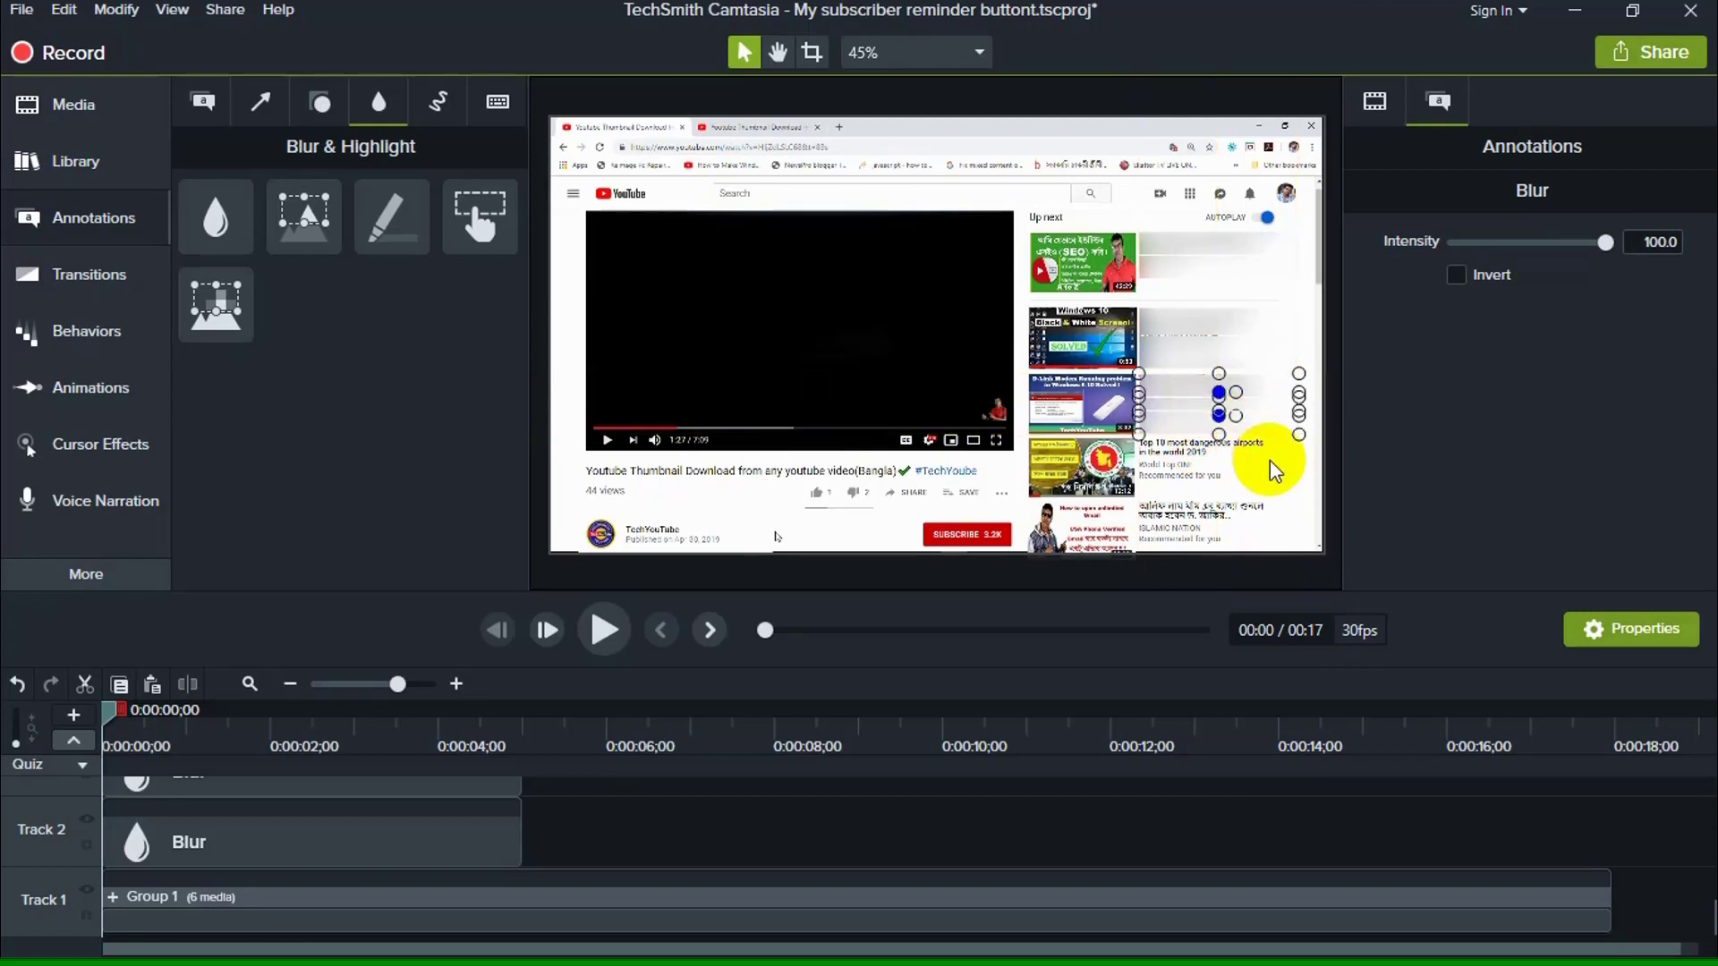
click(1184, 414)
click(1216, 416)
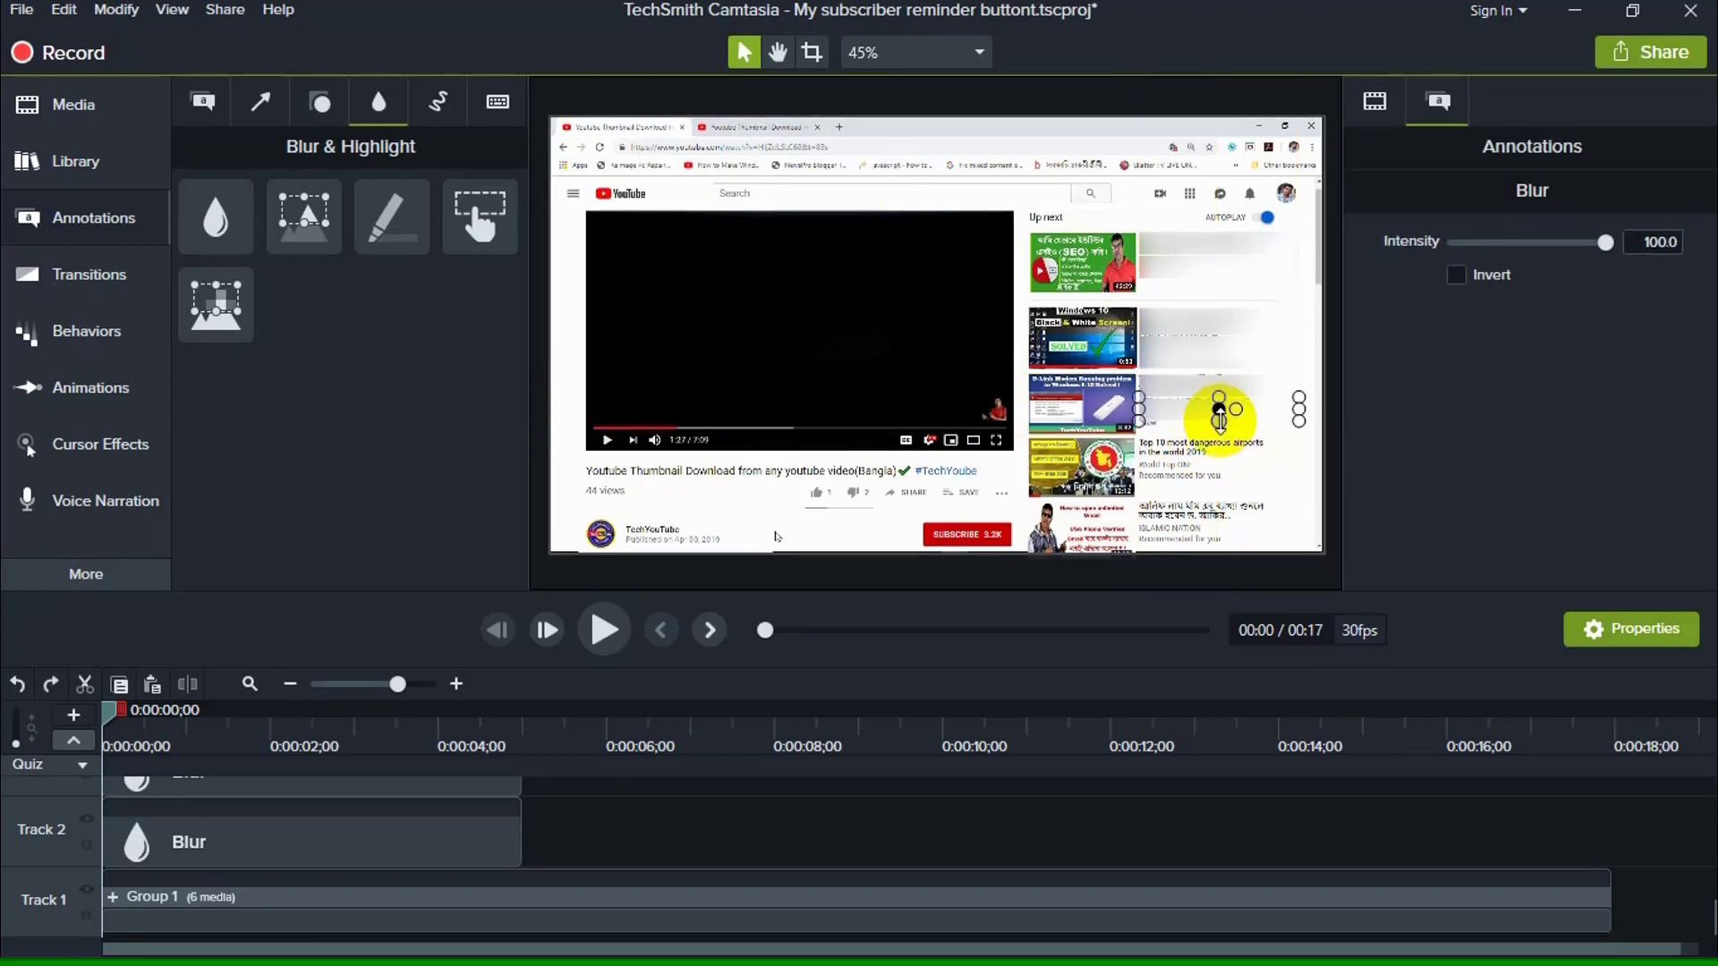
Inspect the blurred text beside the Up next thumbnails with the canvas at 100%
click(848, 831)
click(1000, 816)
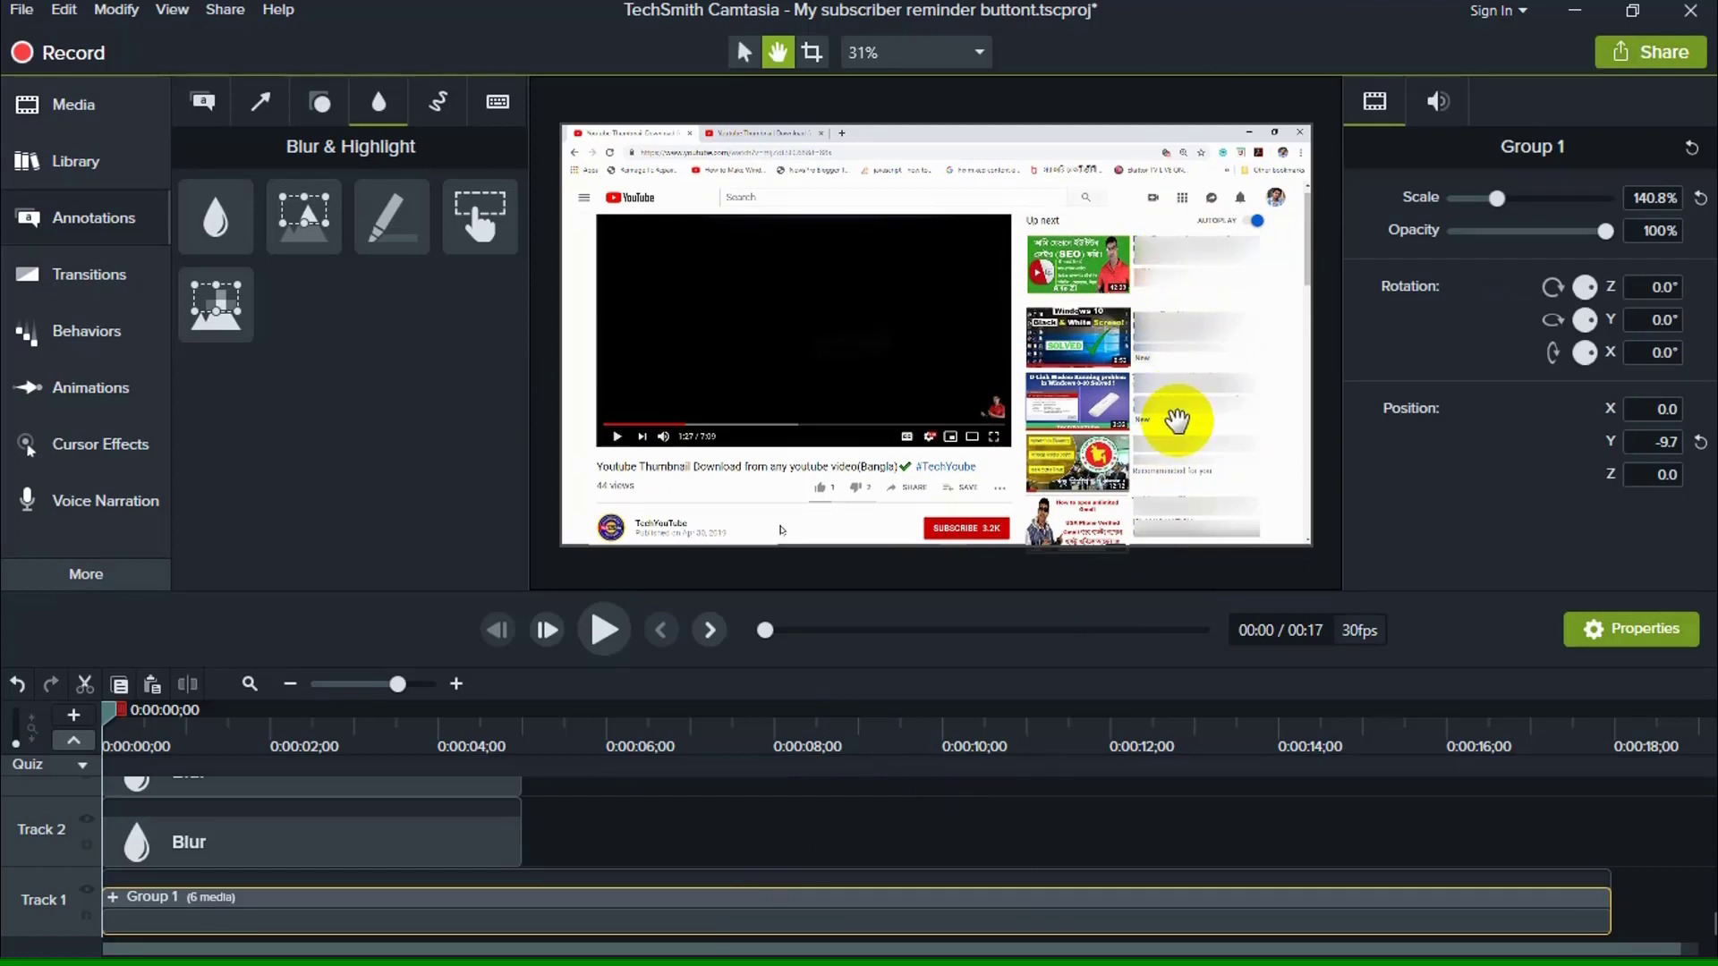
click(743, 52)
click(775, 52)
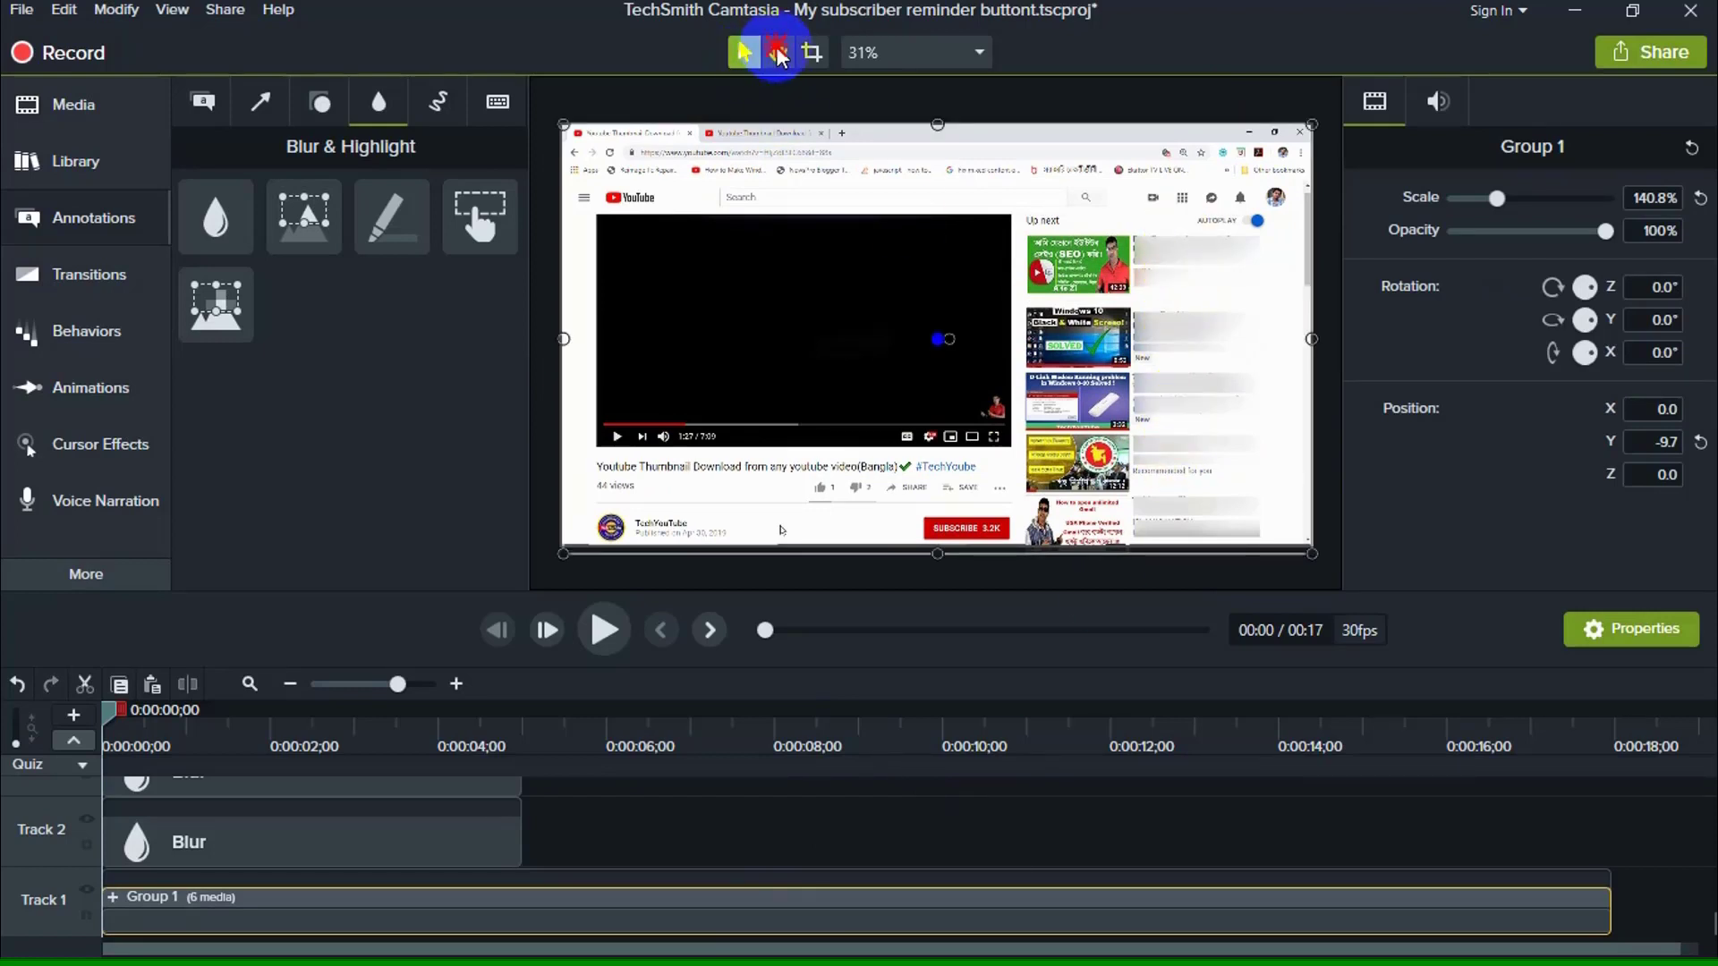
click(979, 52)
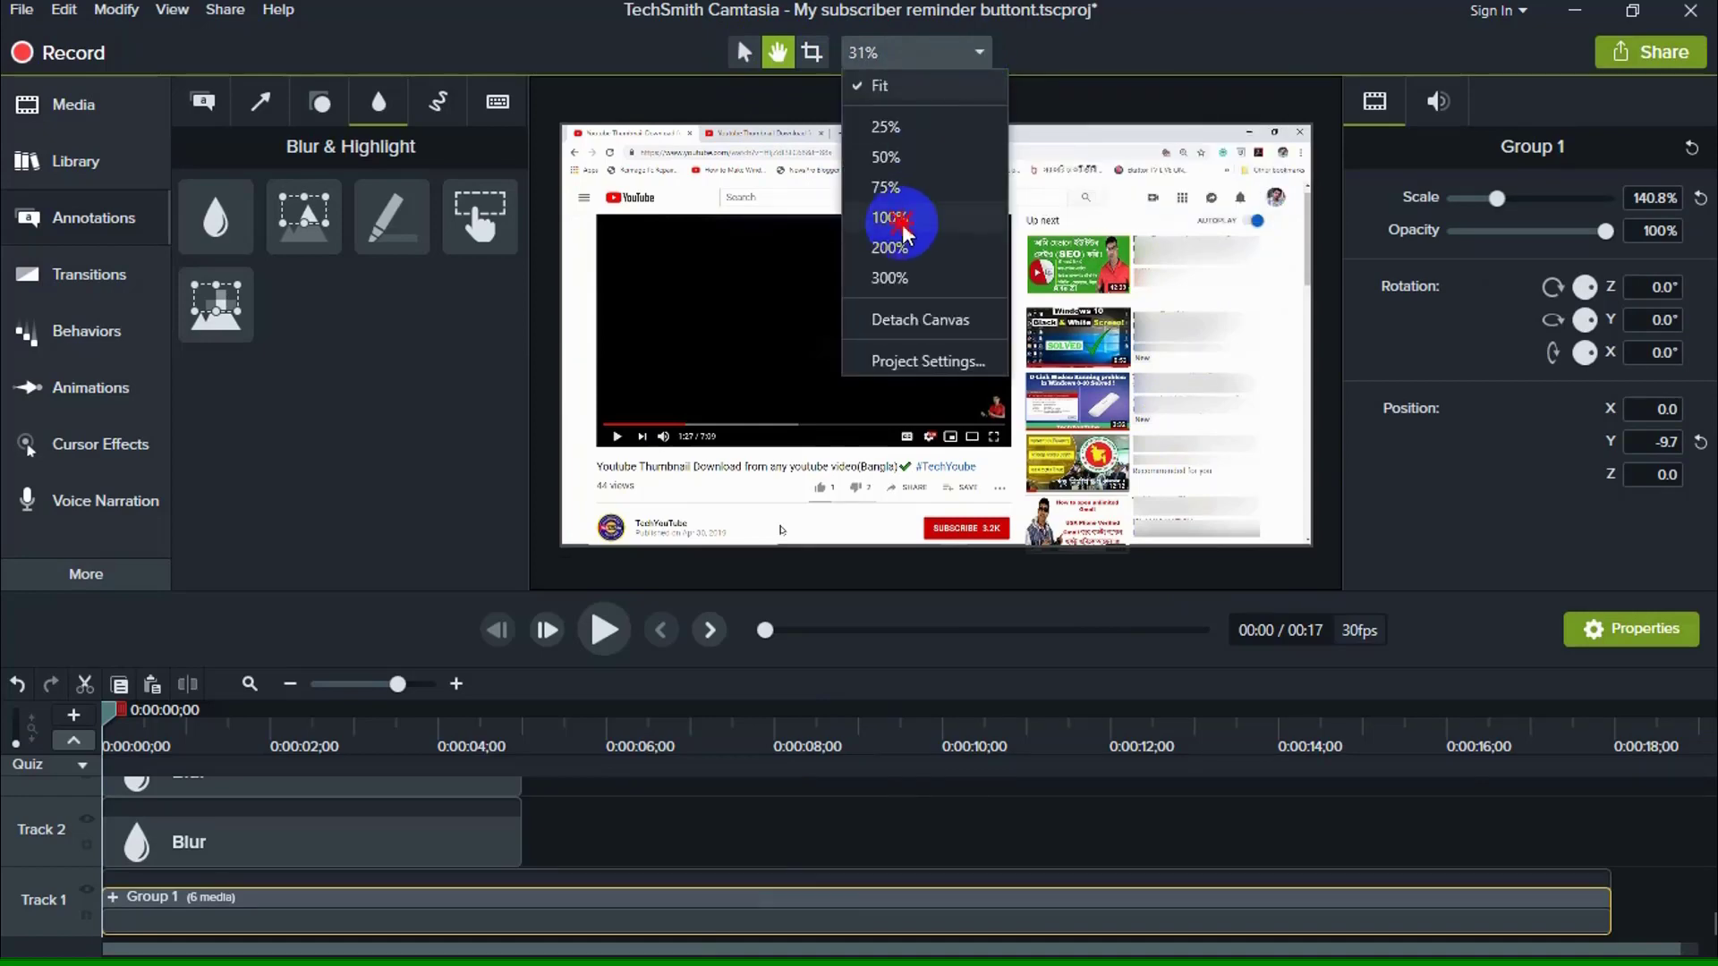
click(894, 218)
drag(1043, 445, 1087, 338)
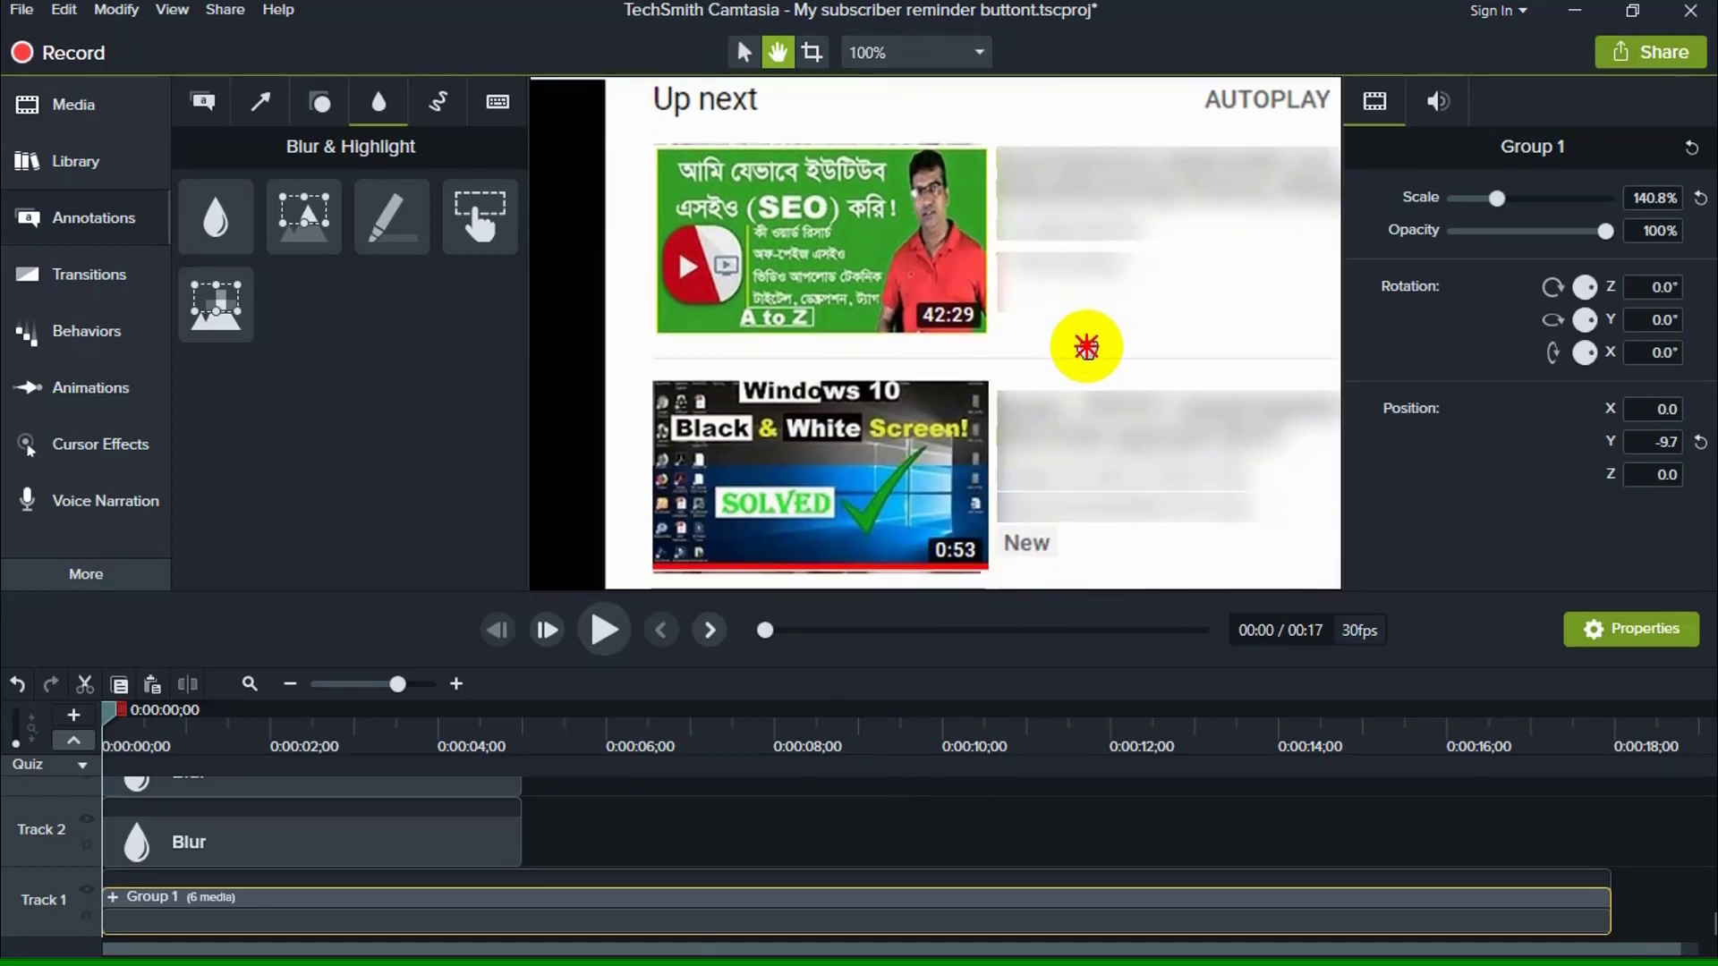
drag(1140, 453, 1083, 240)
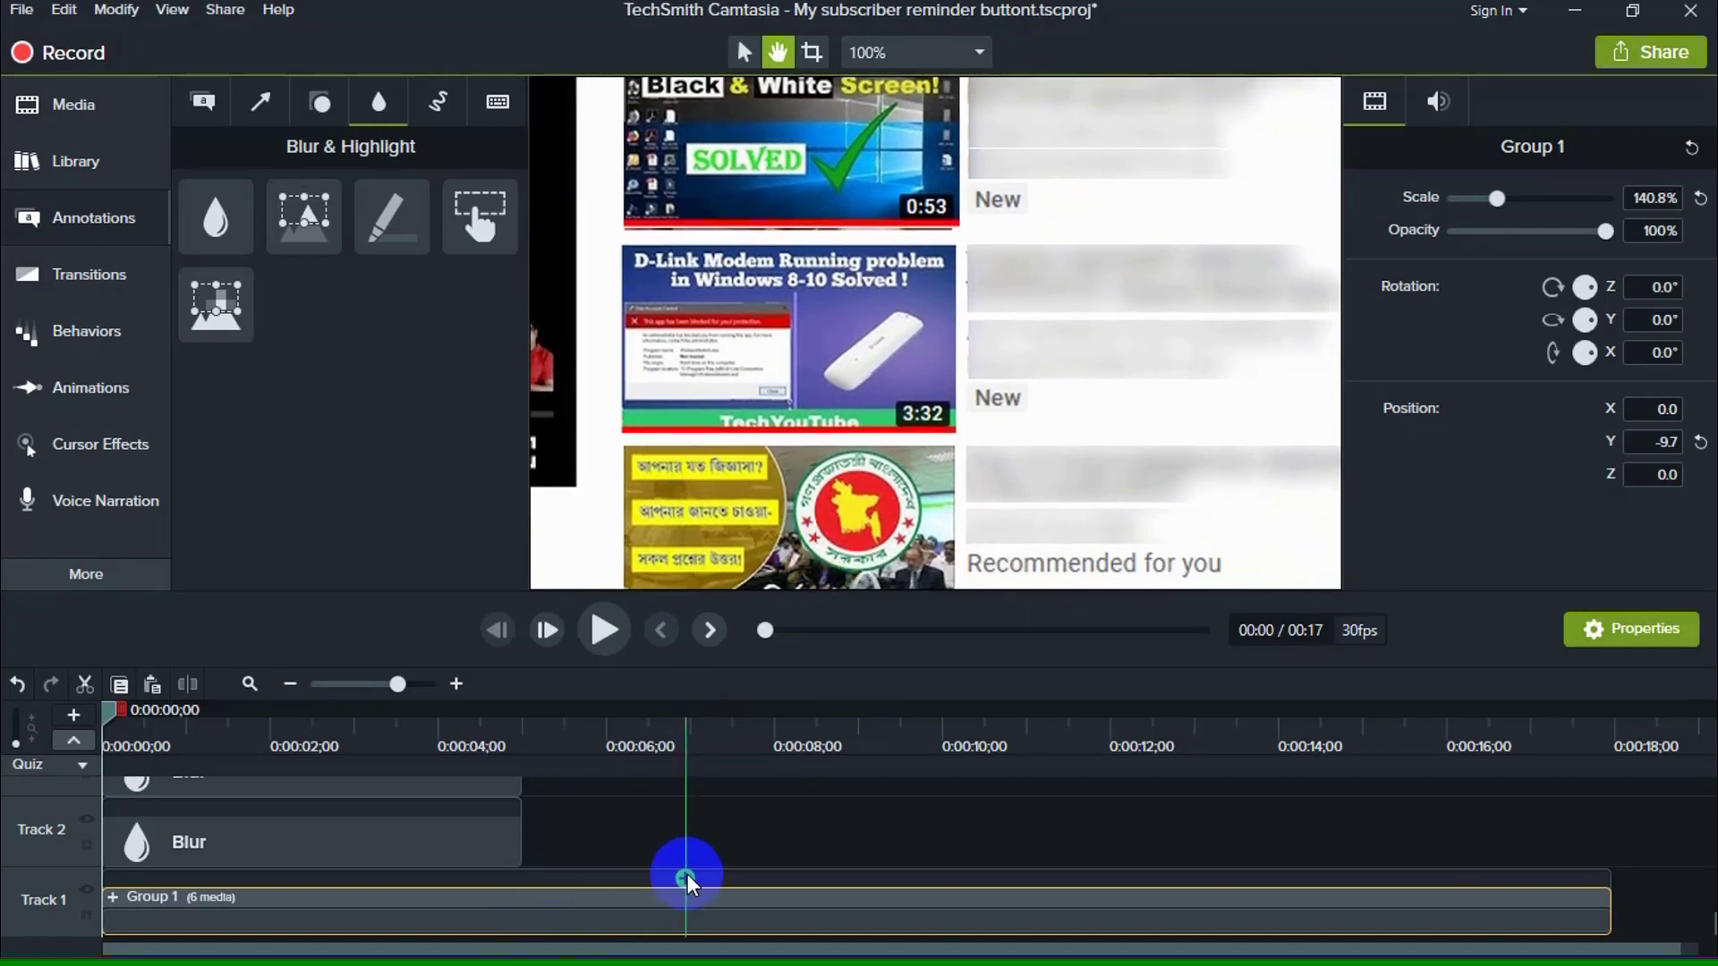
click(689, 882)
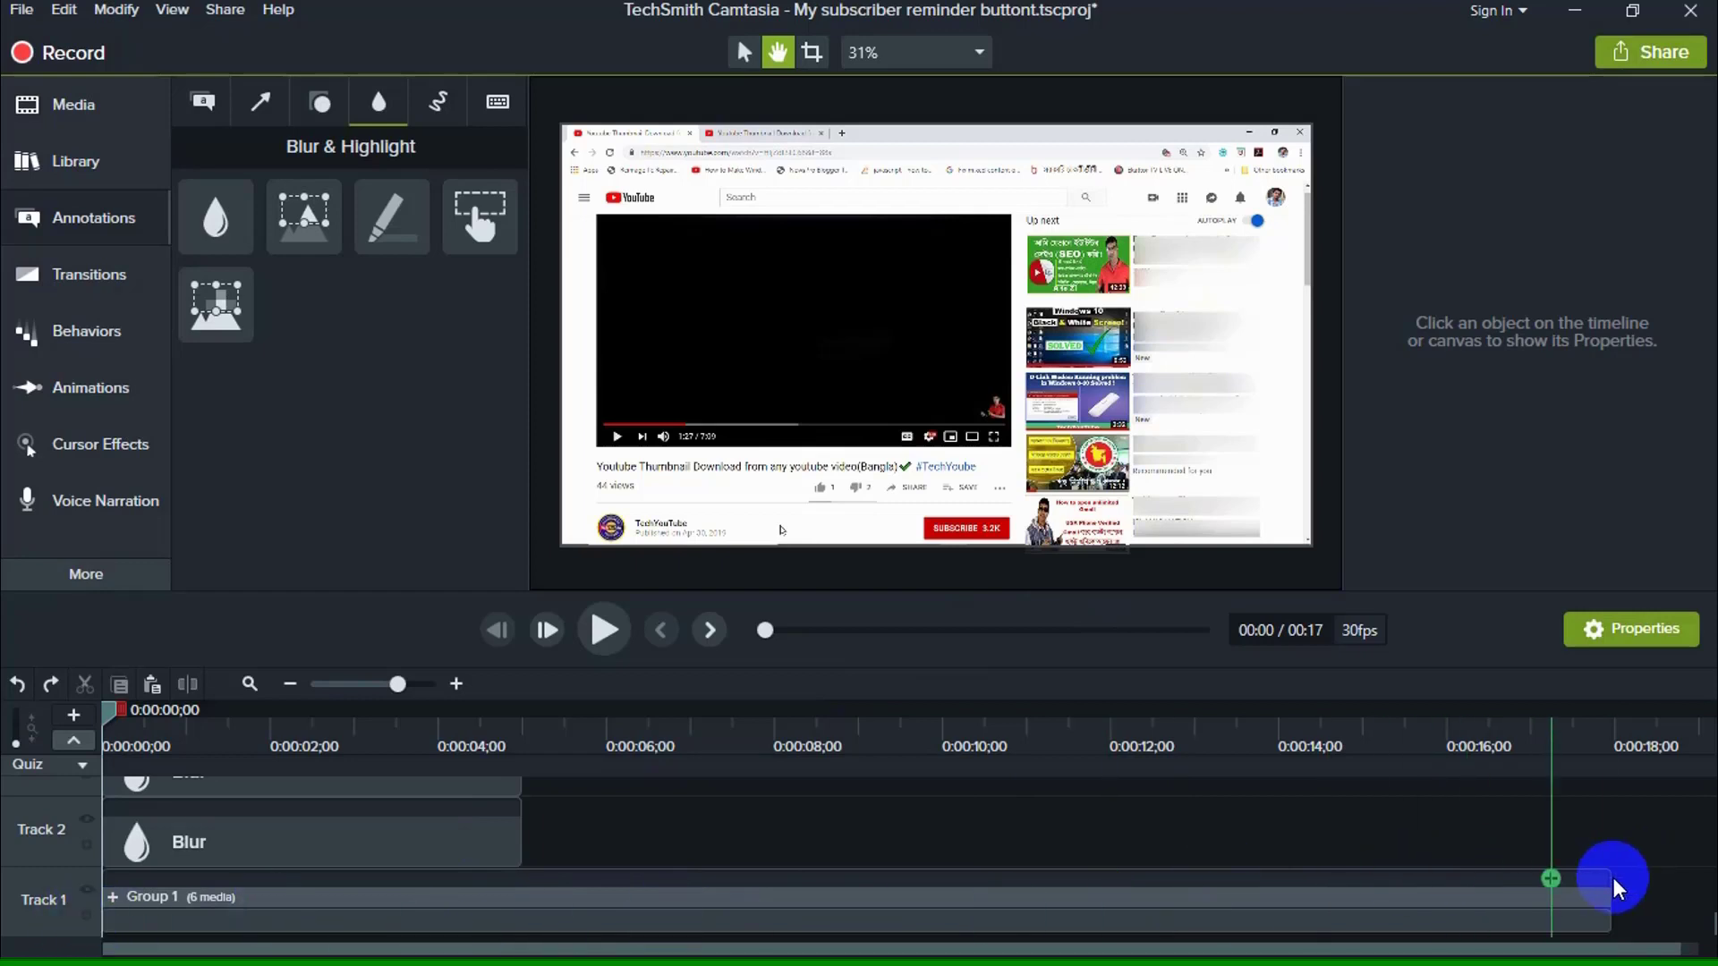
Extend the Blur clip on Track 2 to the end of the grouped recording on Track 1
click(522, 832)
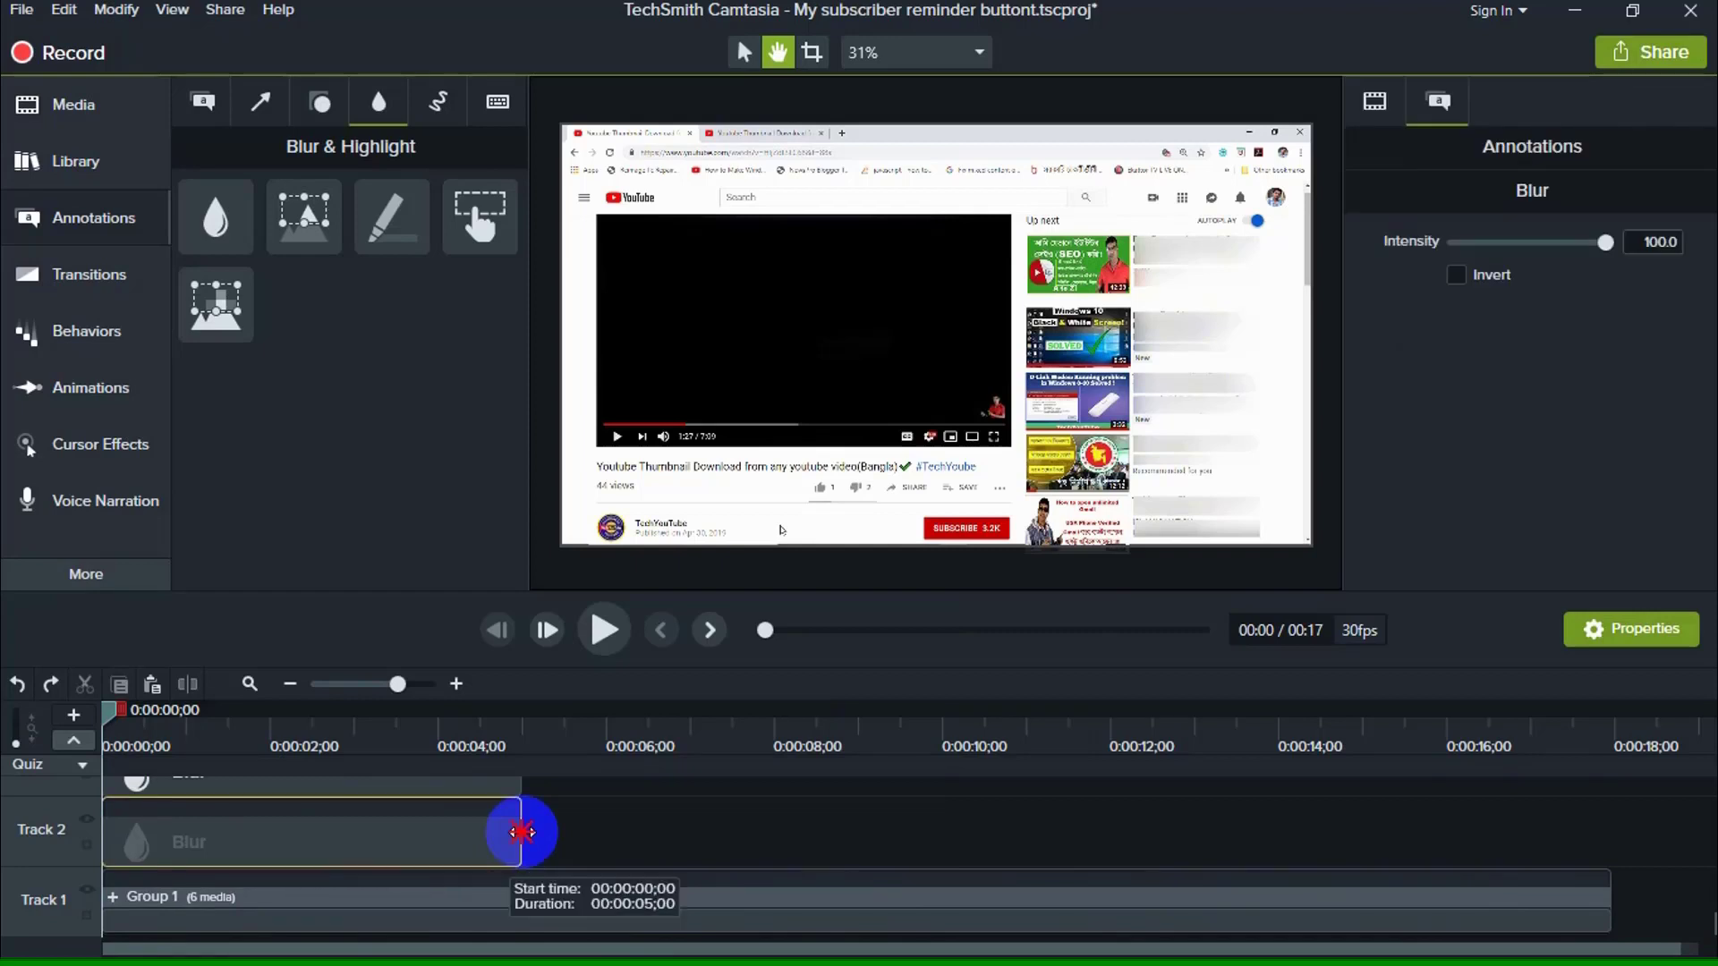
click(99, 714)
drag(106, 716, 491, 740)
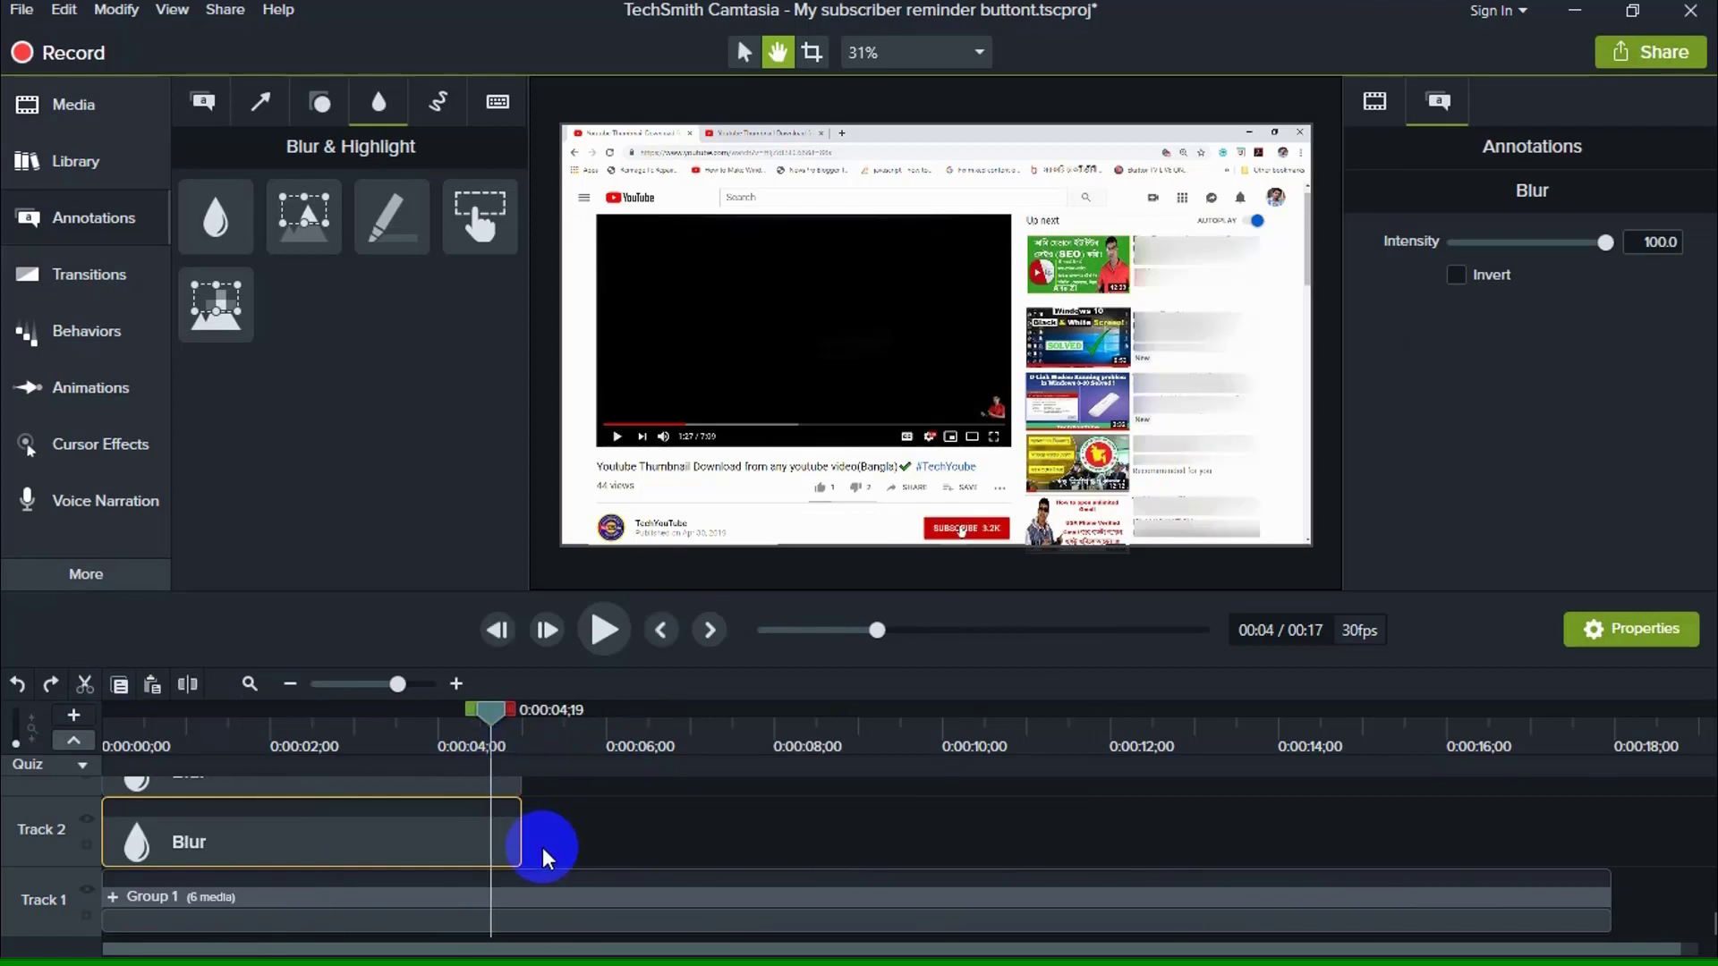
drag(521, 839, 1606, 861)
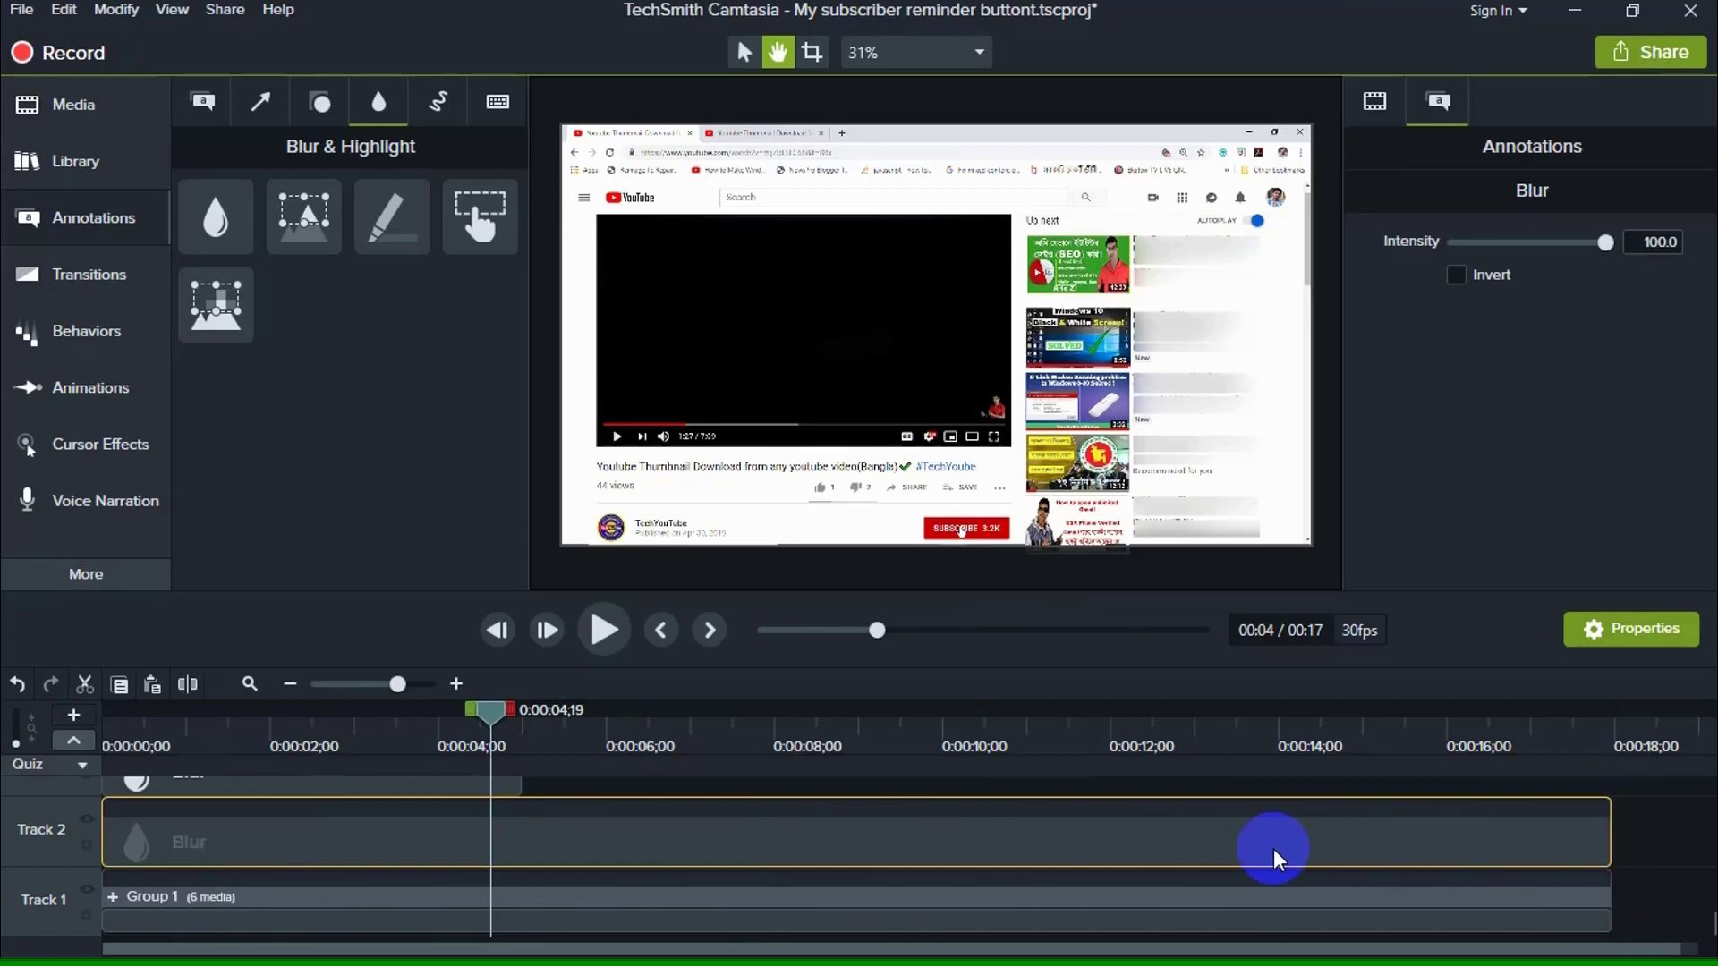
scroll(1277, 851, up, 3)
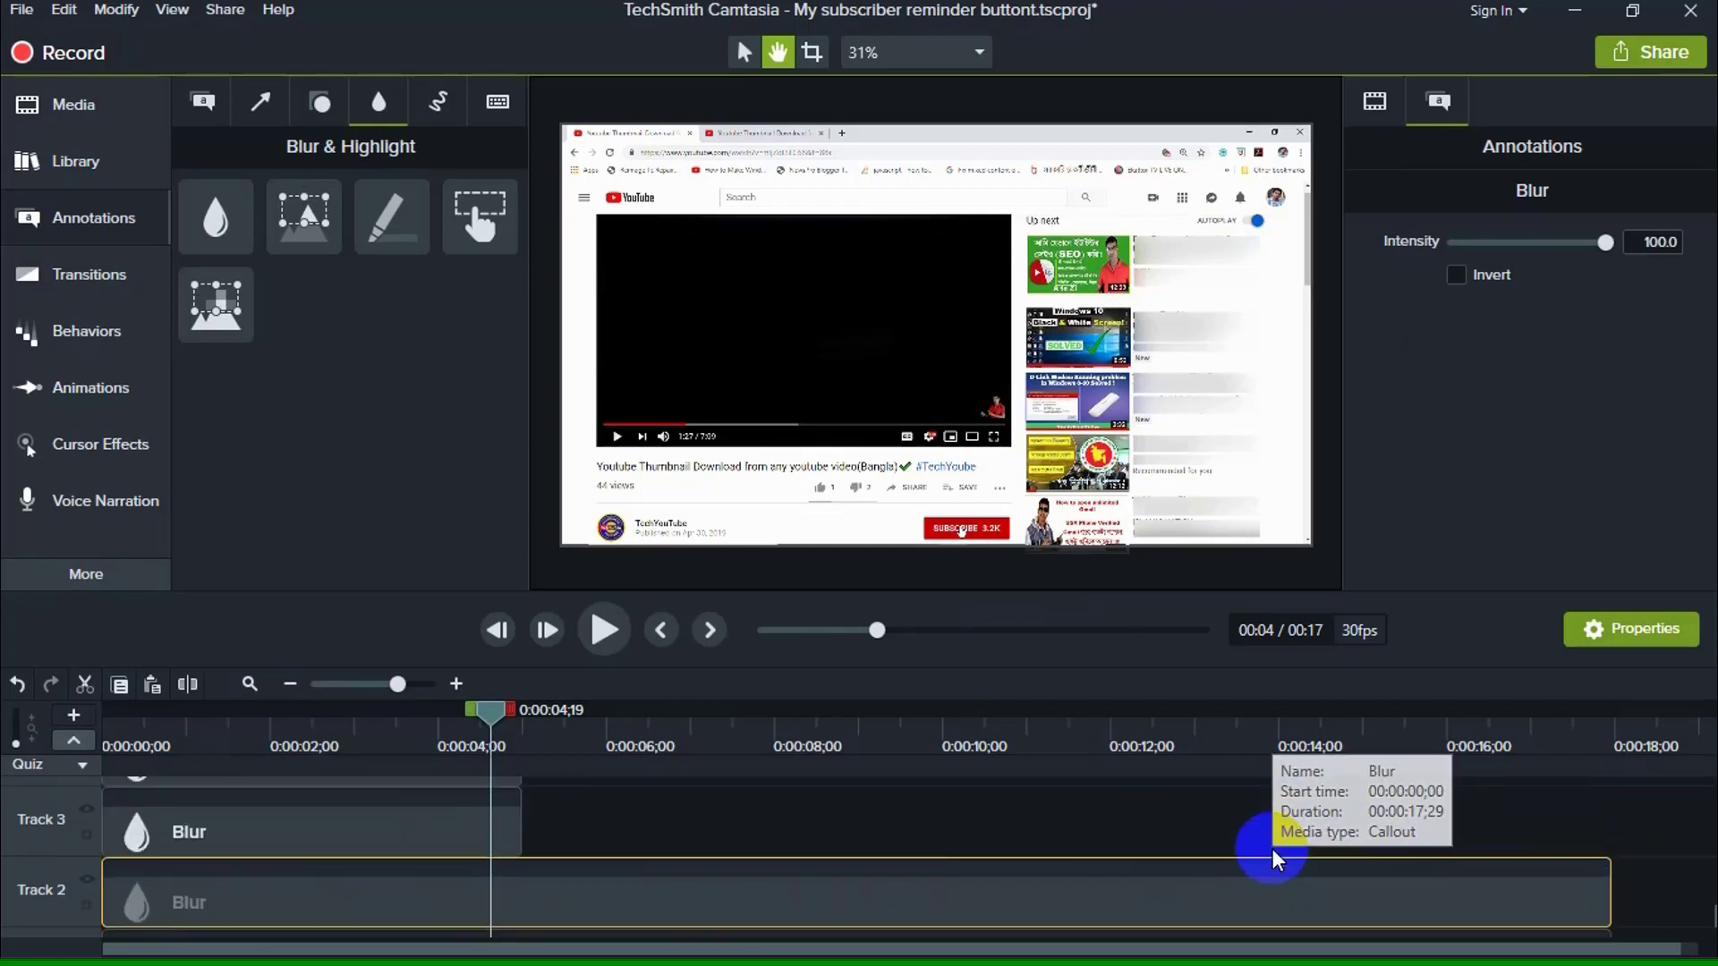
Extend the remaining short Blur clips, from Track 3 up through Track 11, to the end of the recording
click(519, 886)
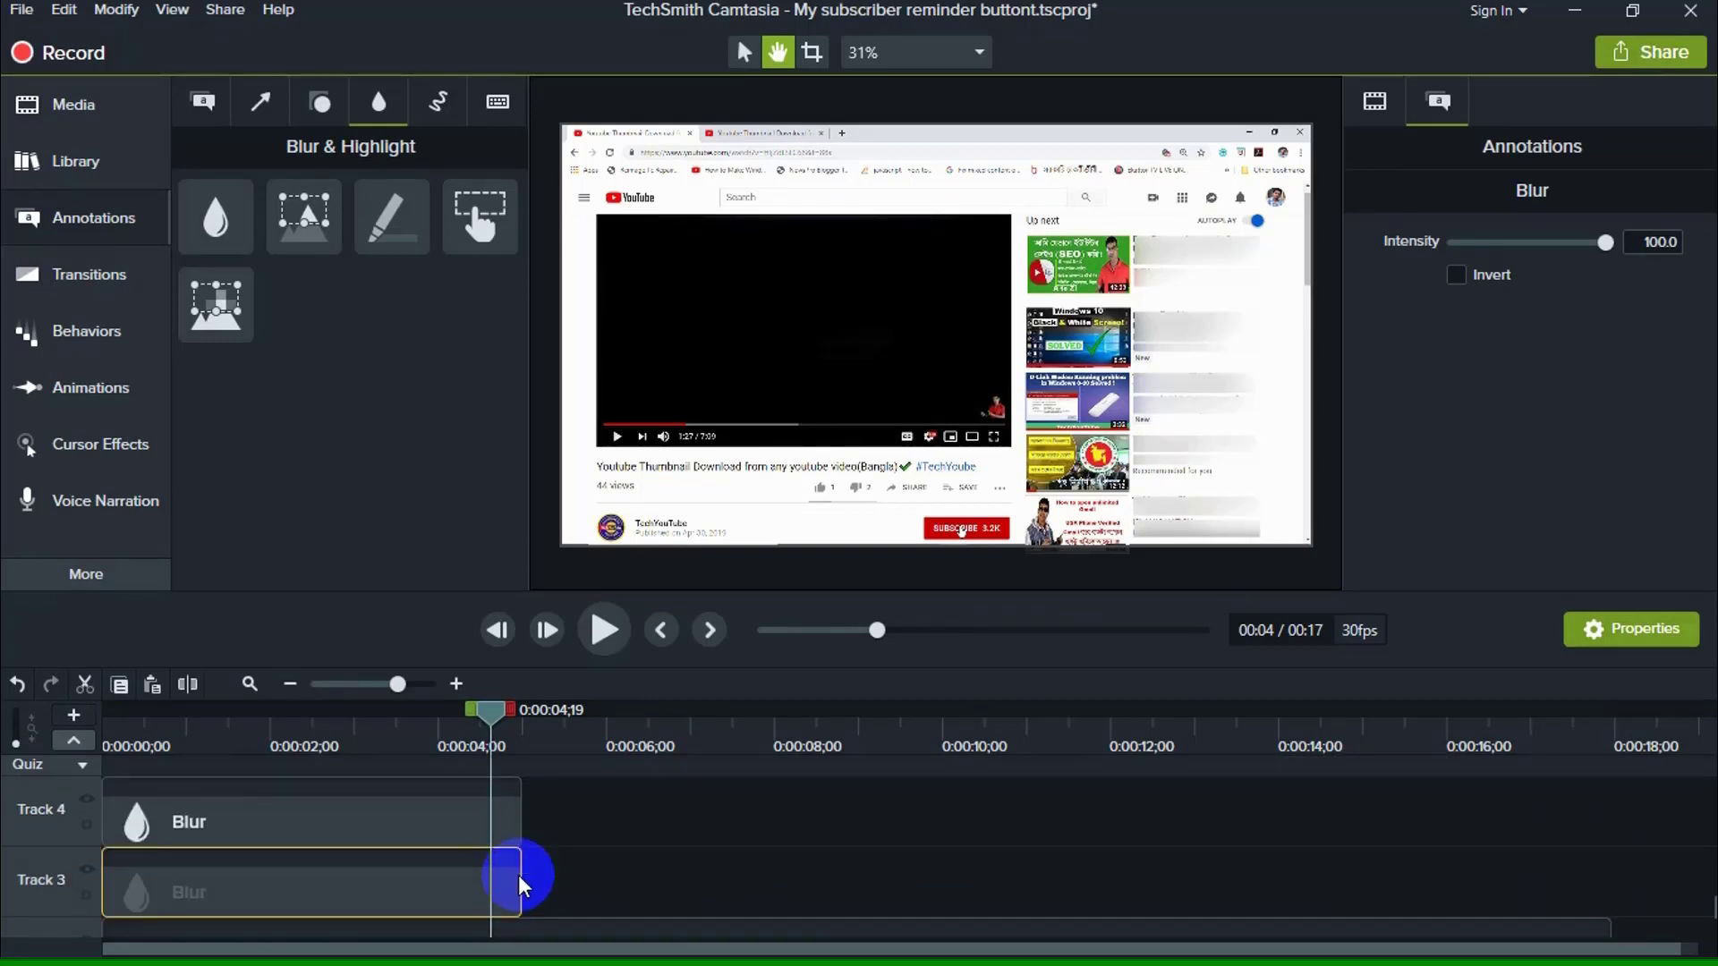
drag(521, 876, 1603, 888)
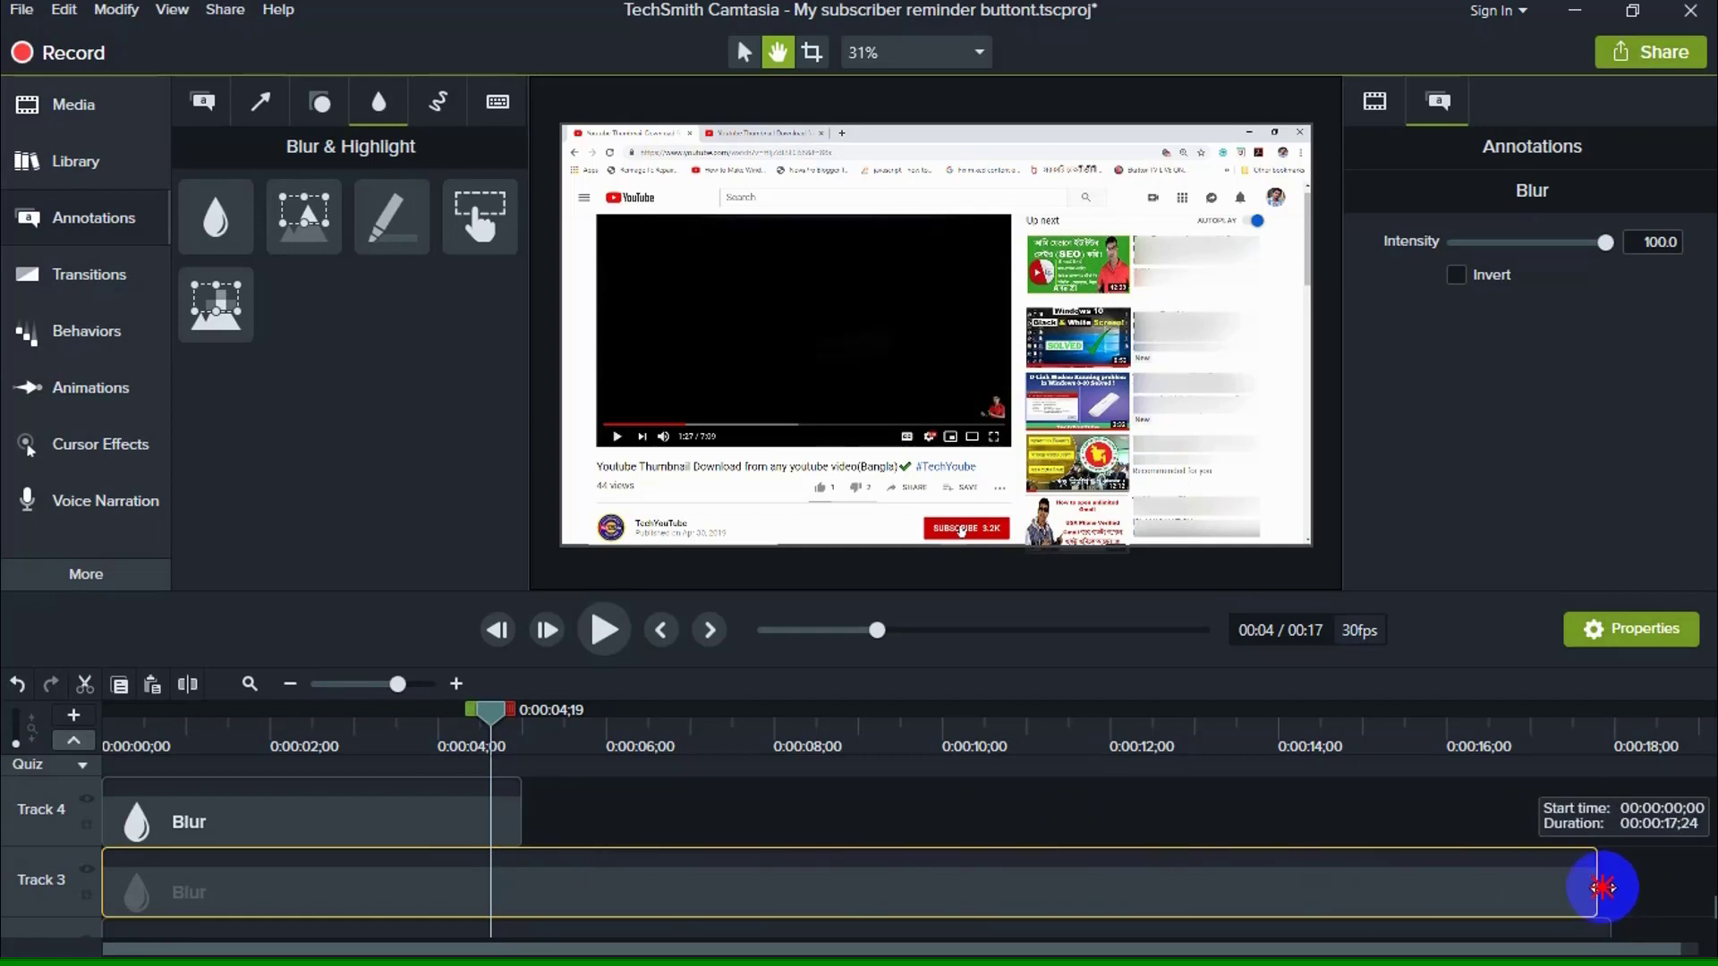
click(516, 819)
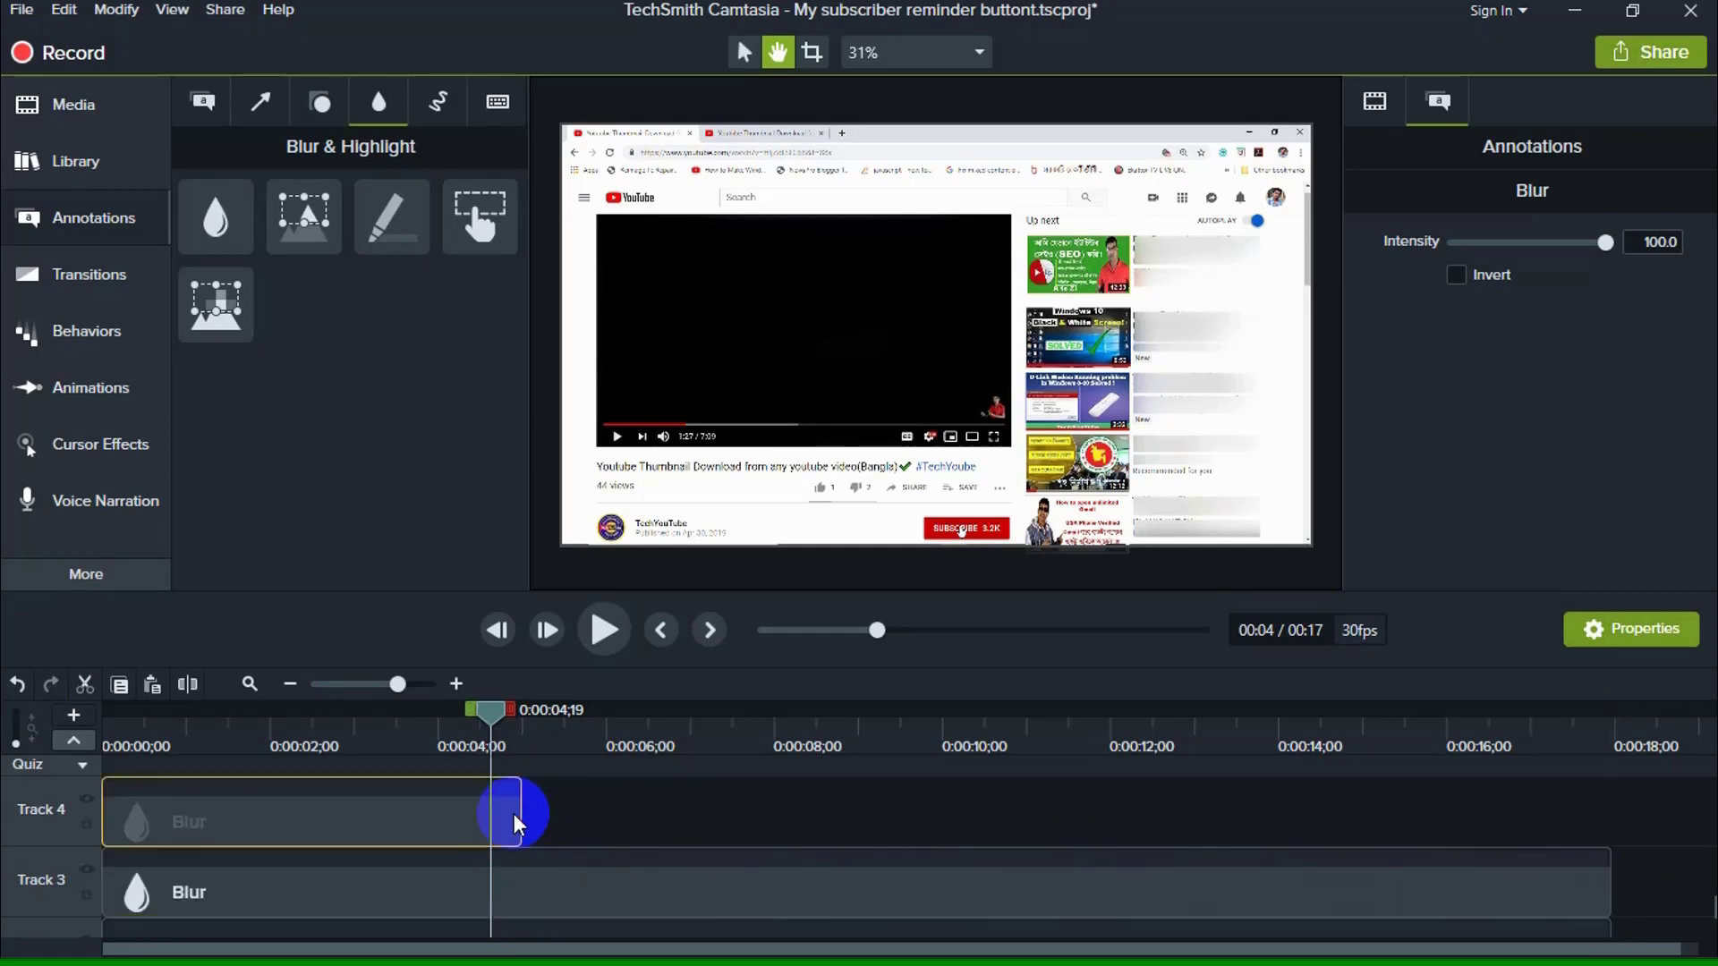
drag(522, 809, 1611, 850)
drag(522, 796, 1611, 814)
scroll(922, 837, up, 1)
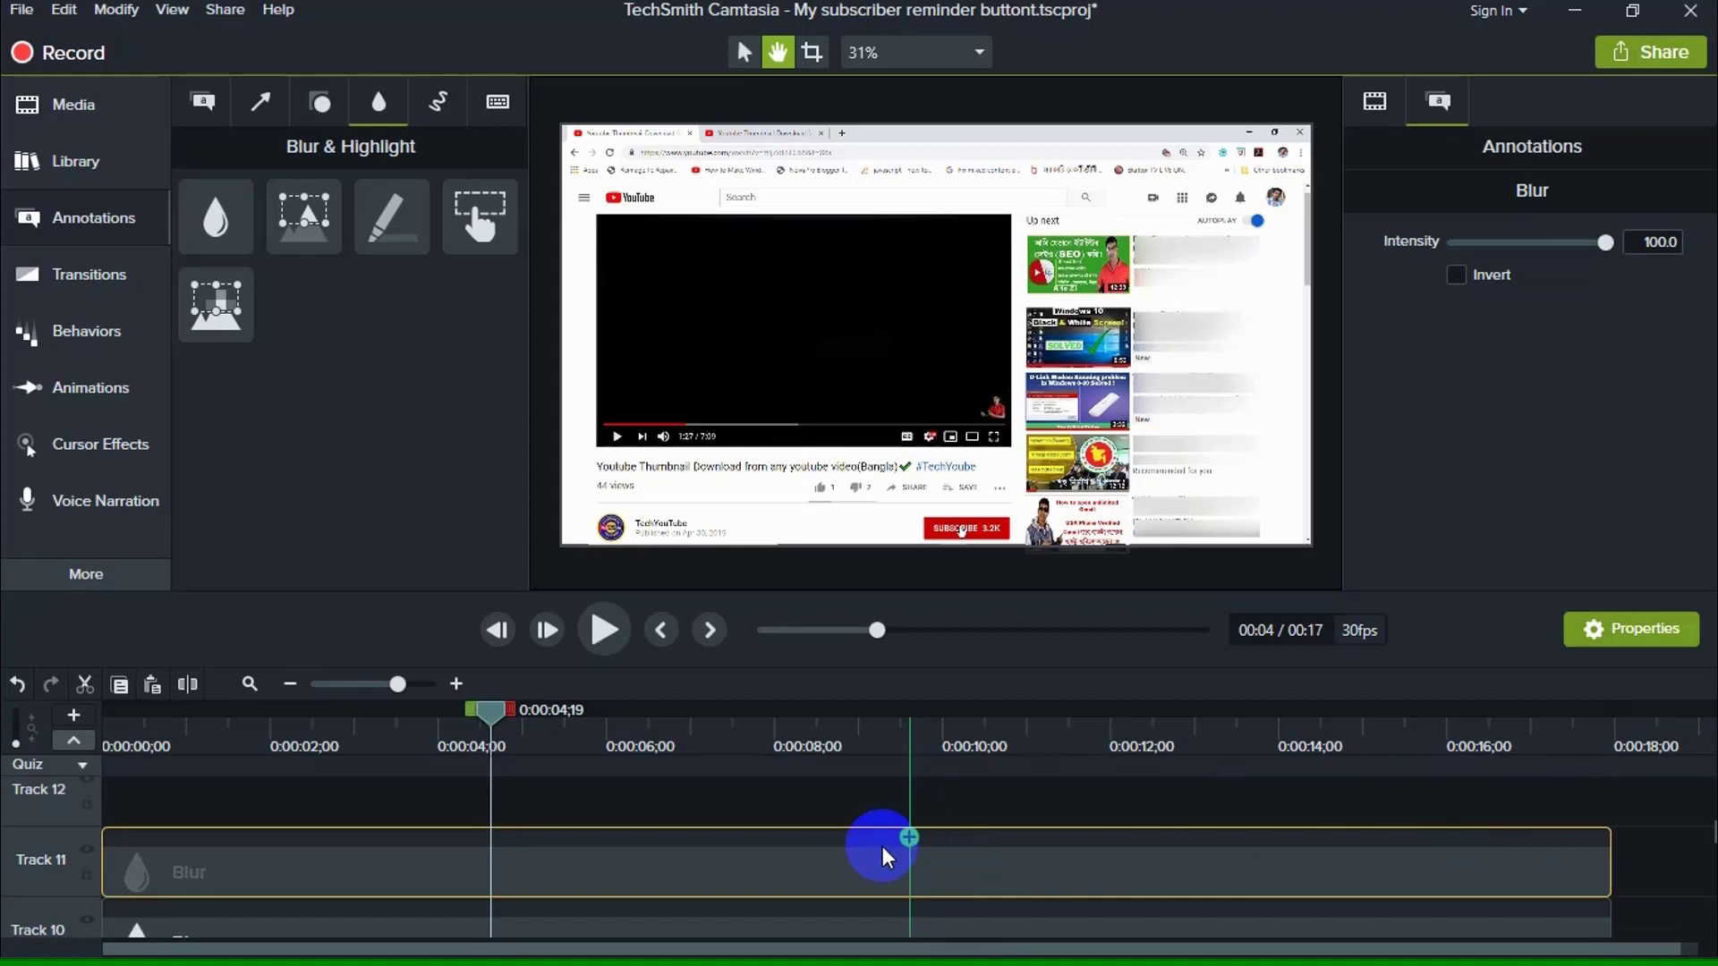
Group all the clips on the timeline and nudge the group on the canvas to position Y -11.0
click(926, 818)
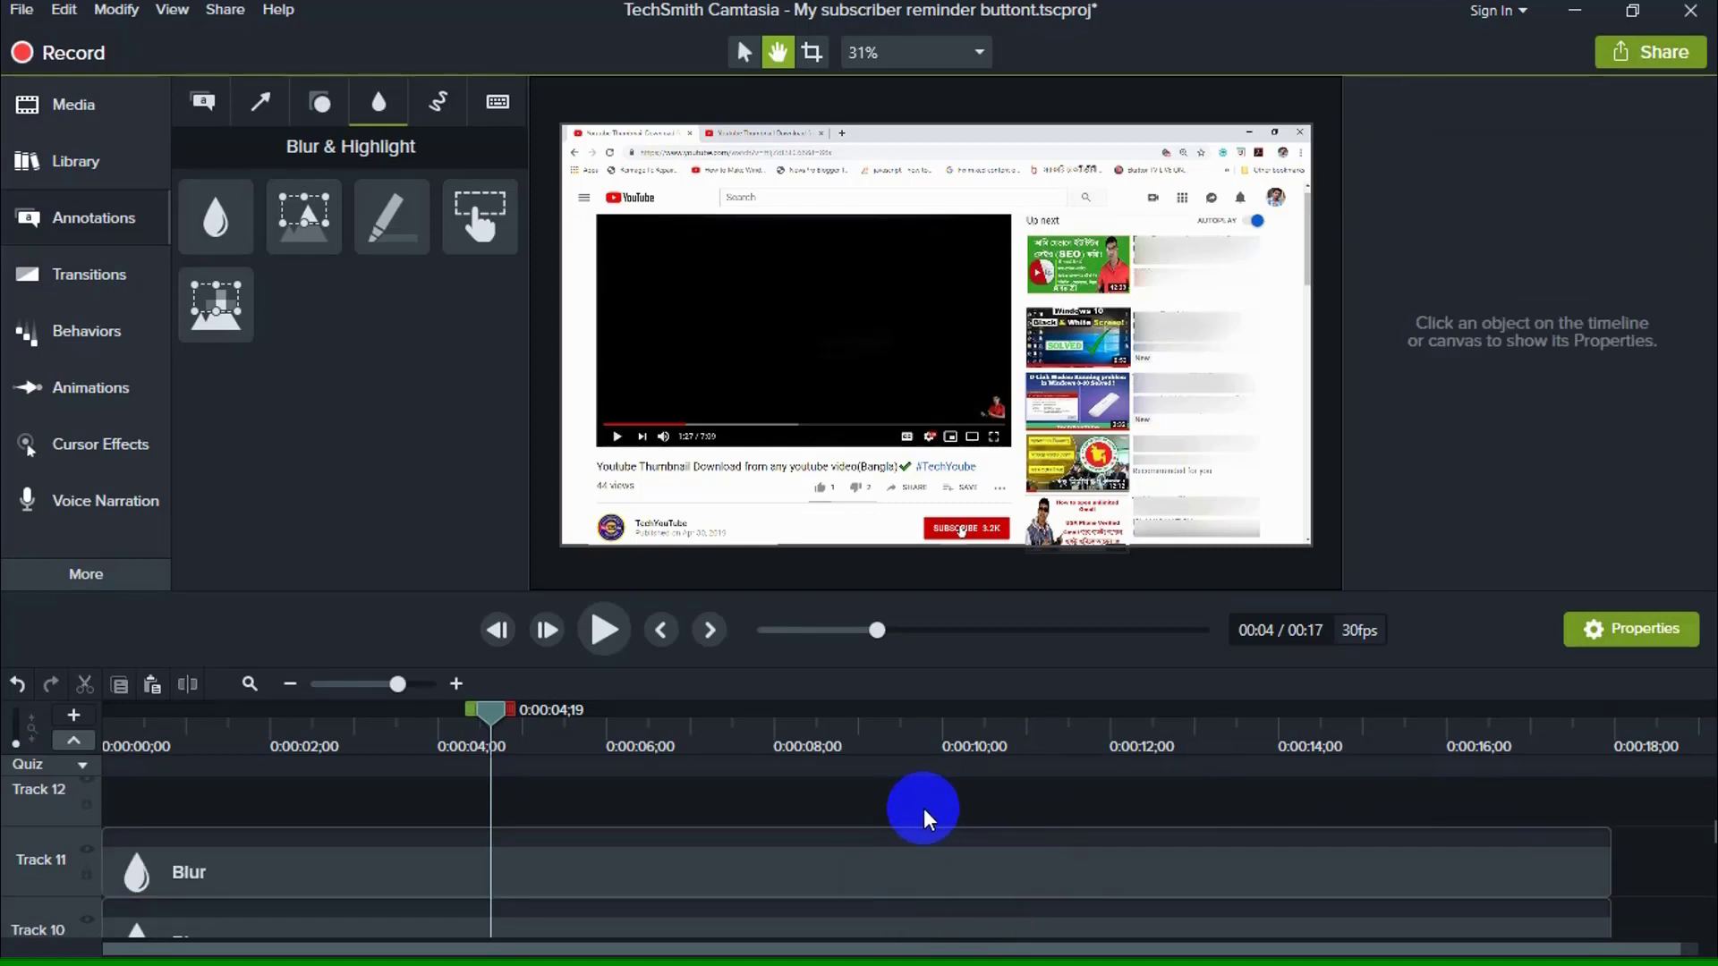
click(926, 819)
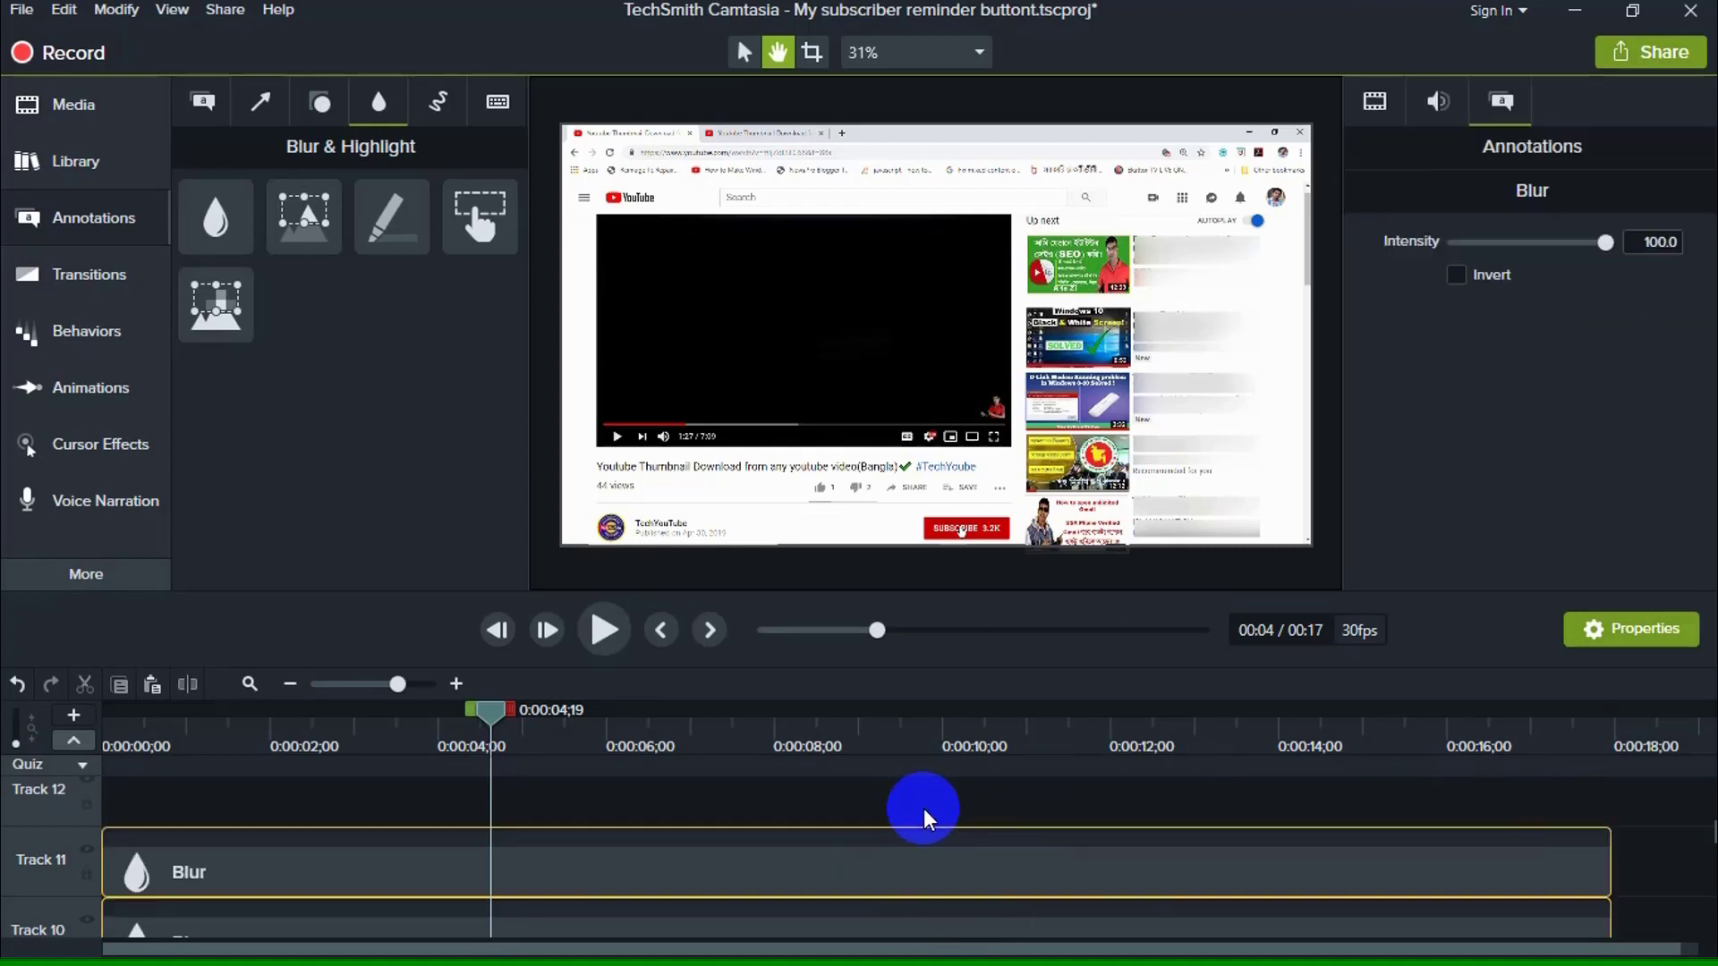
right_click(886, 862)
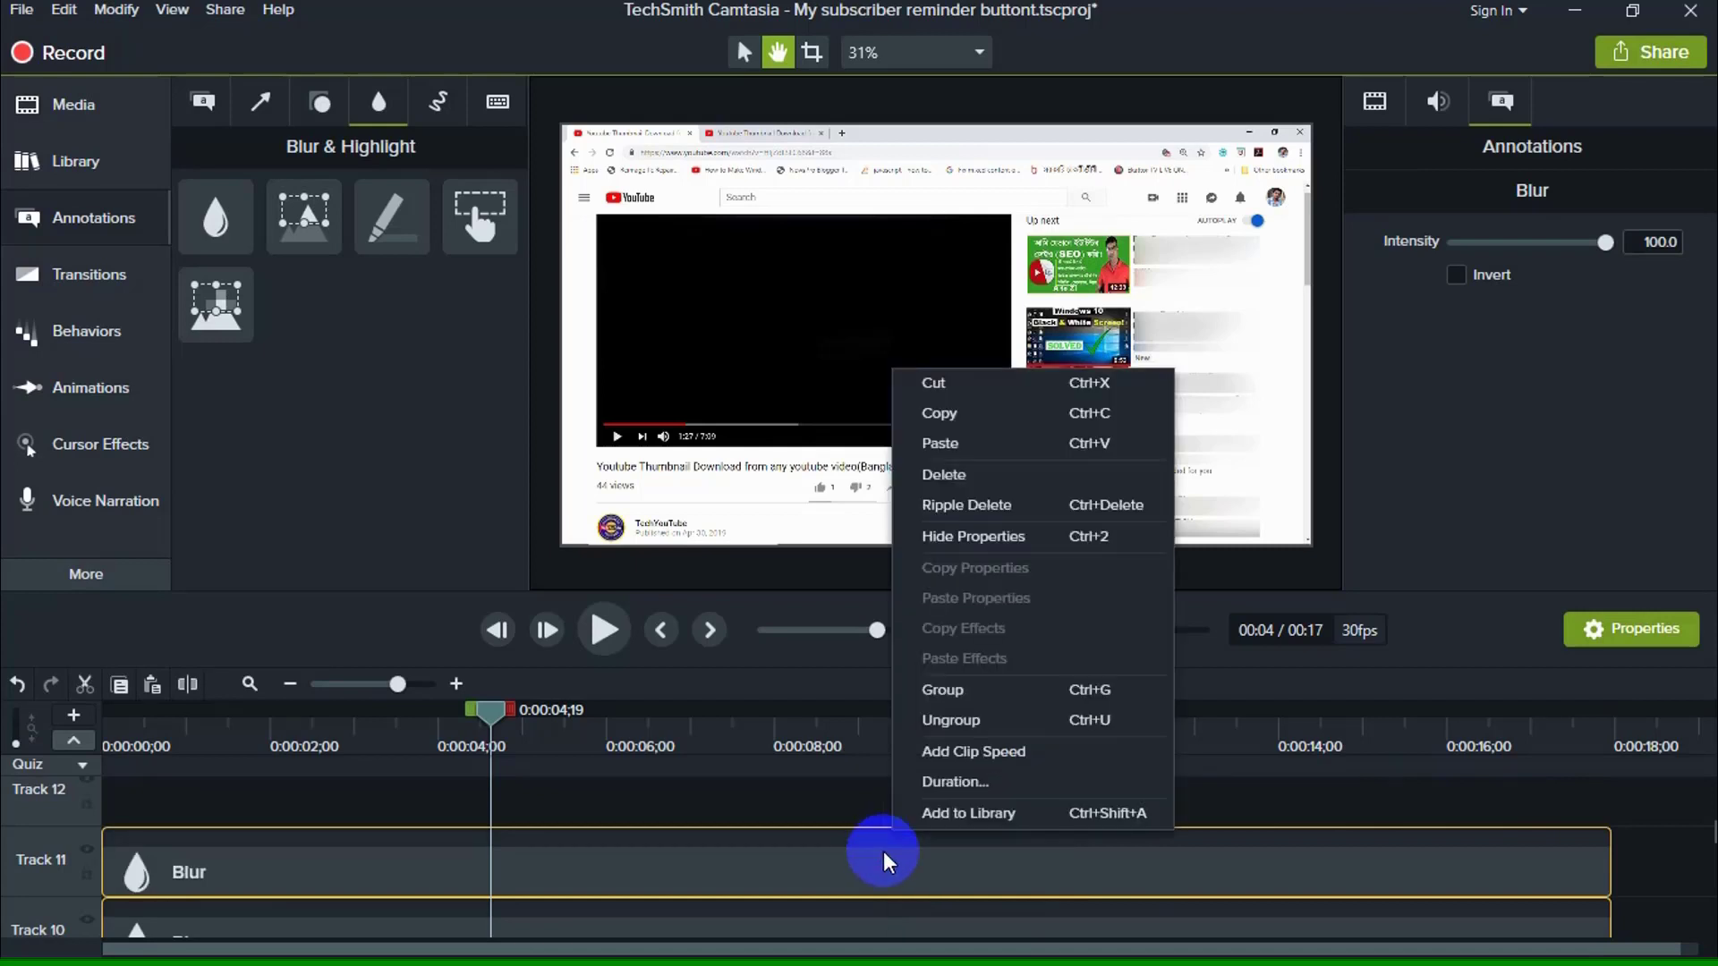
click(965, 692)
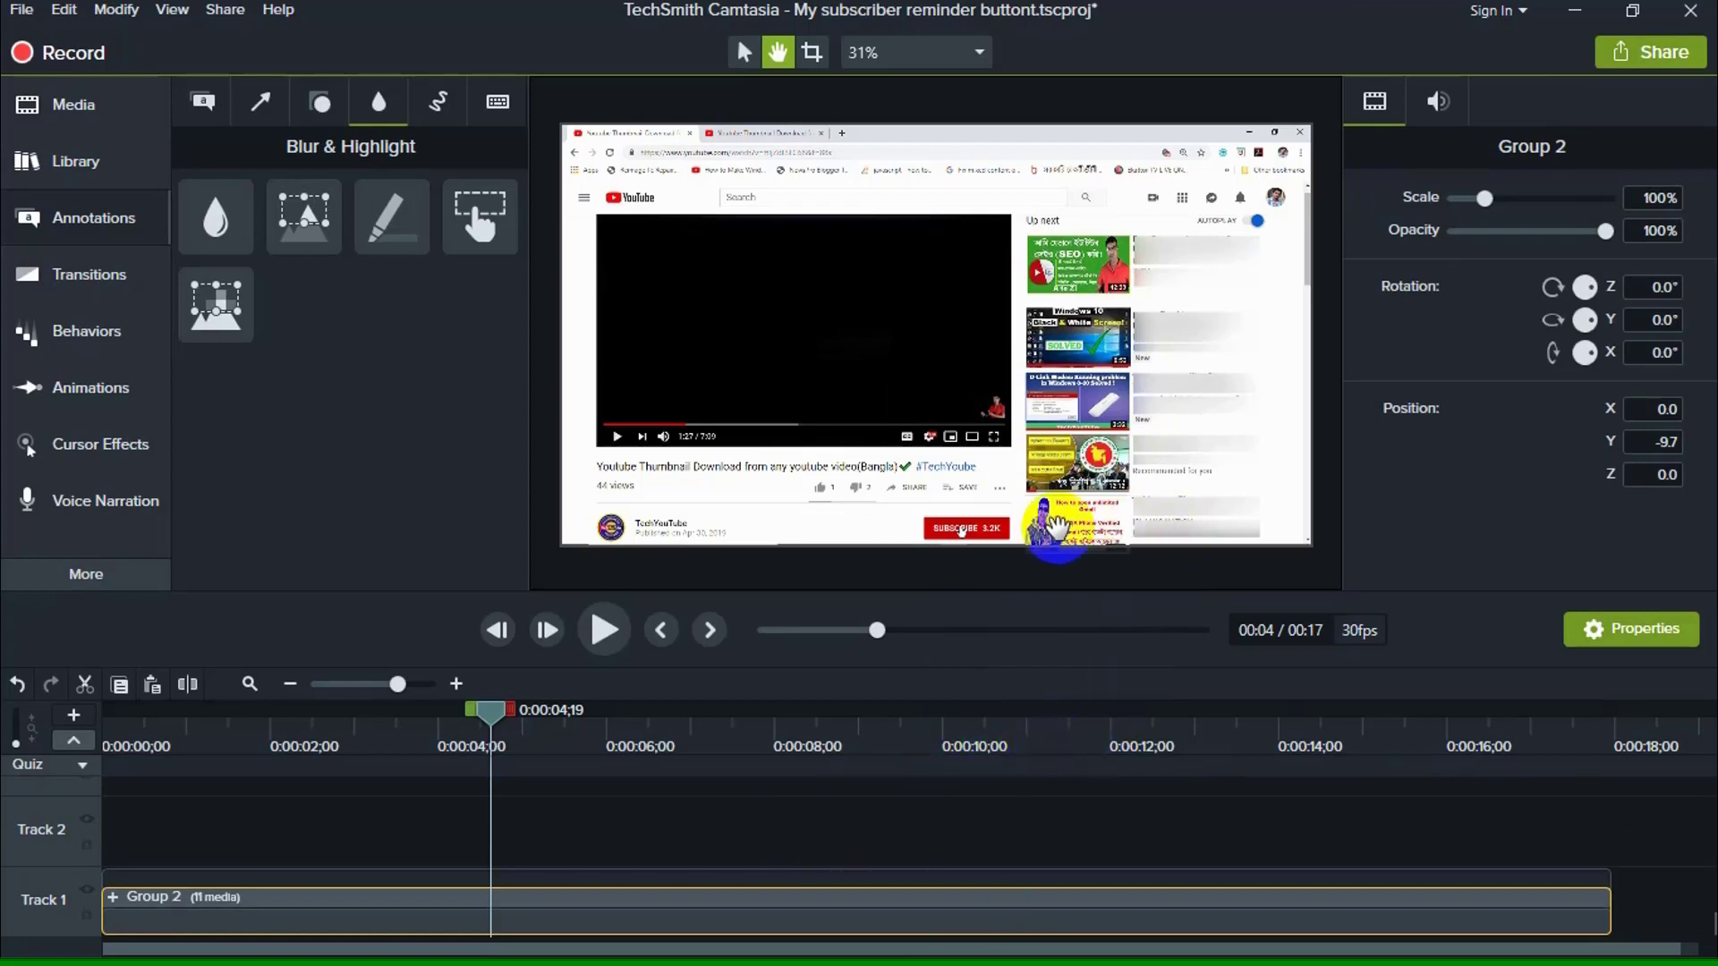
click(741, 55)
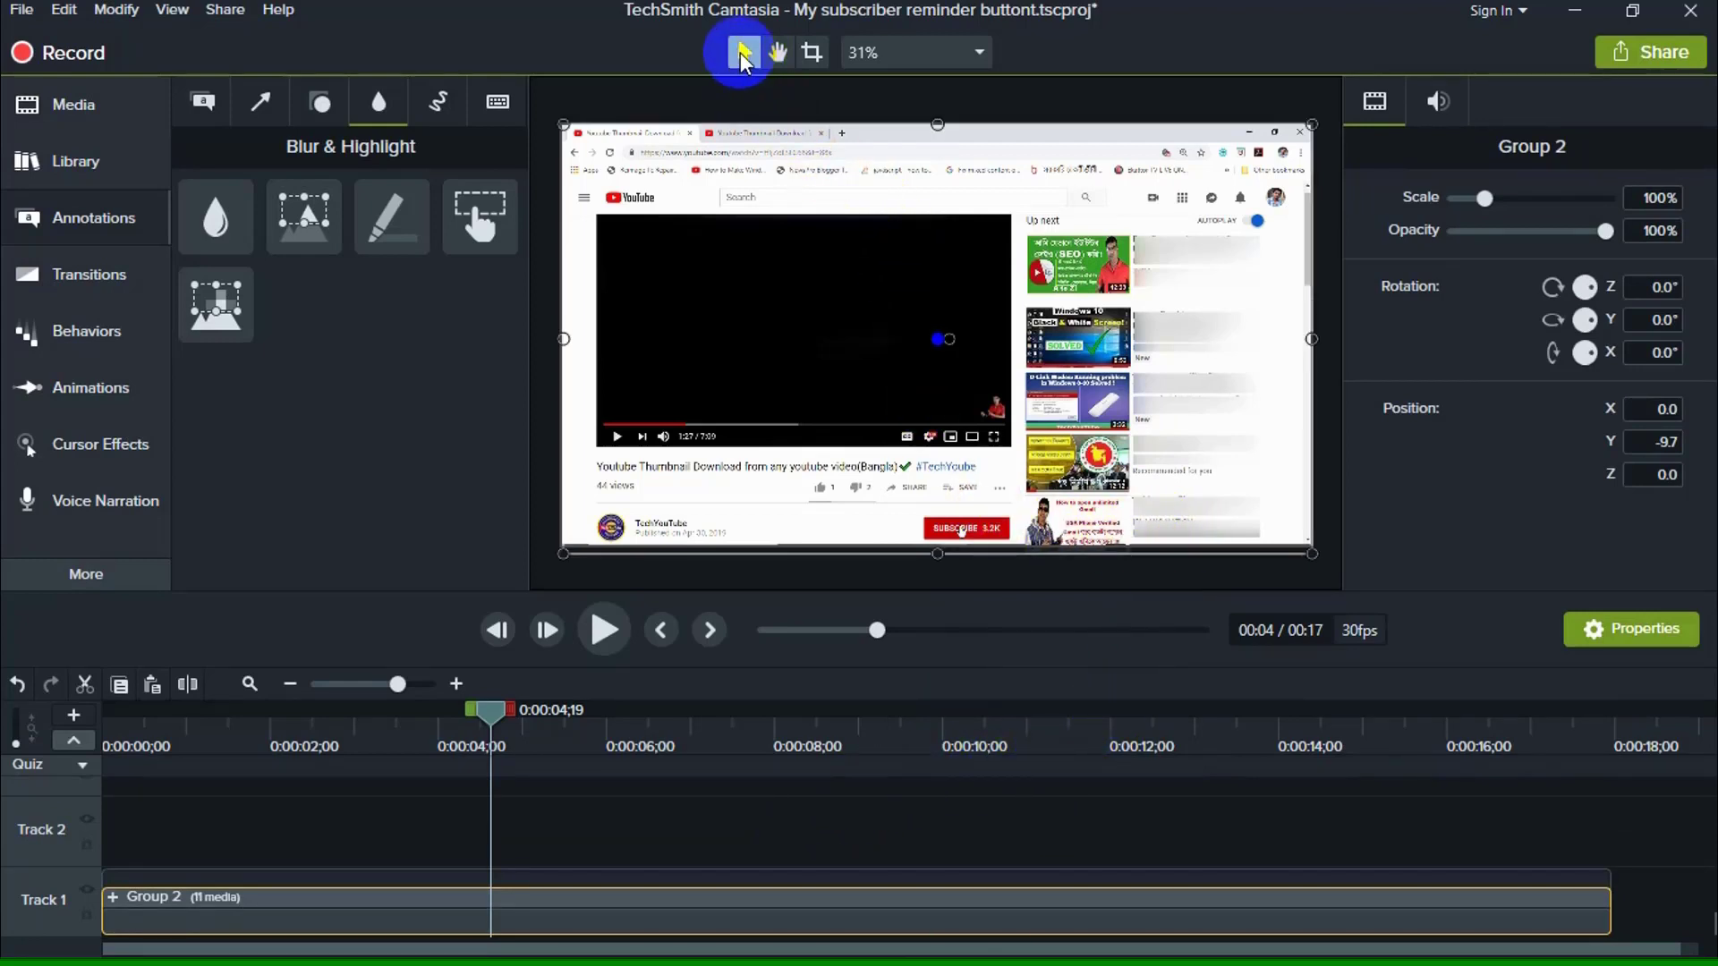
drag(1189, 270, 1185, 269)
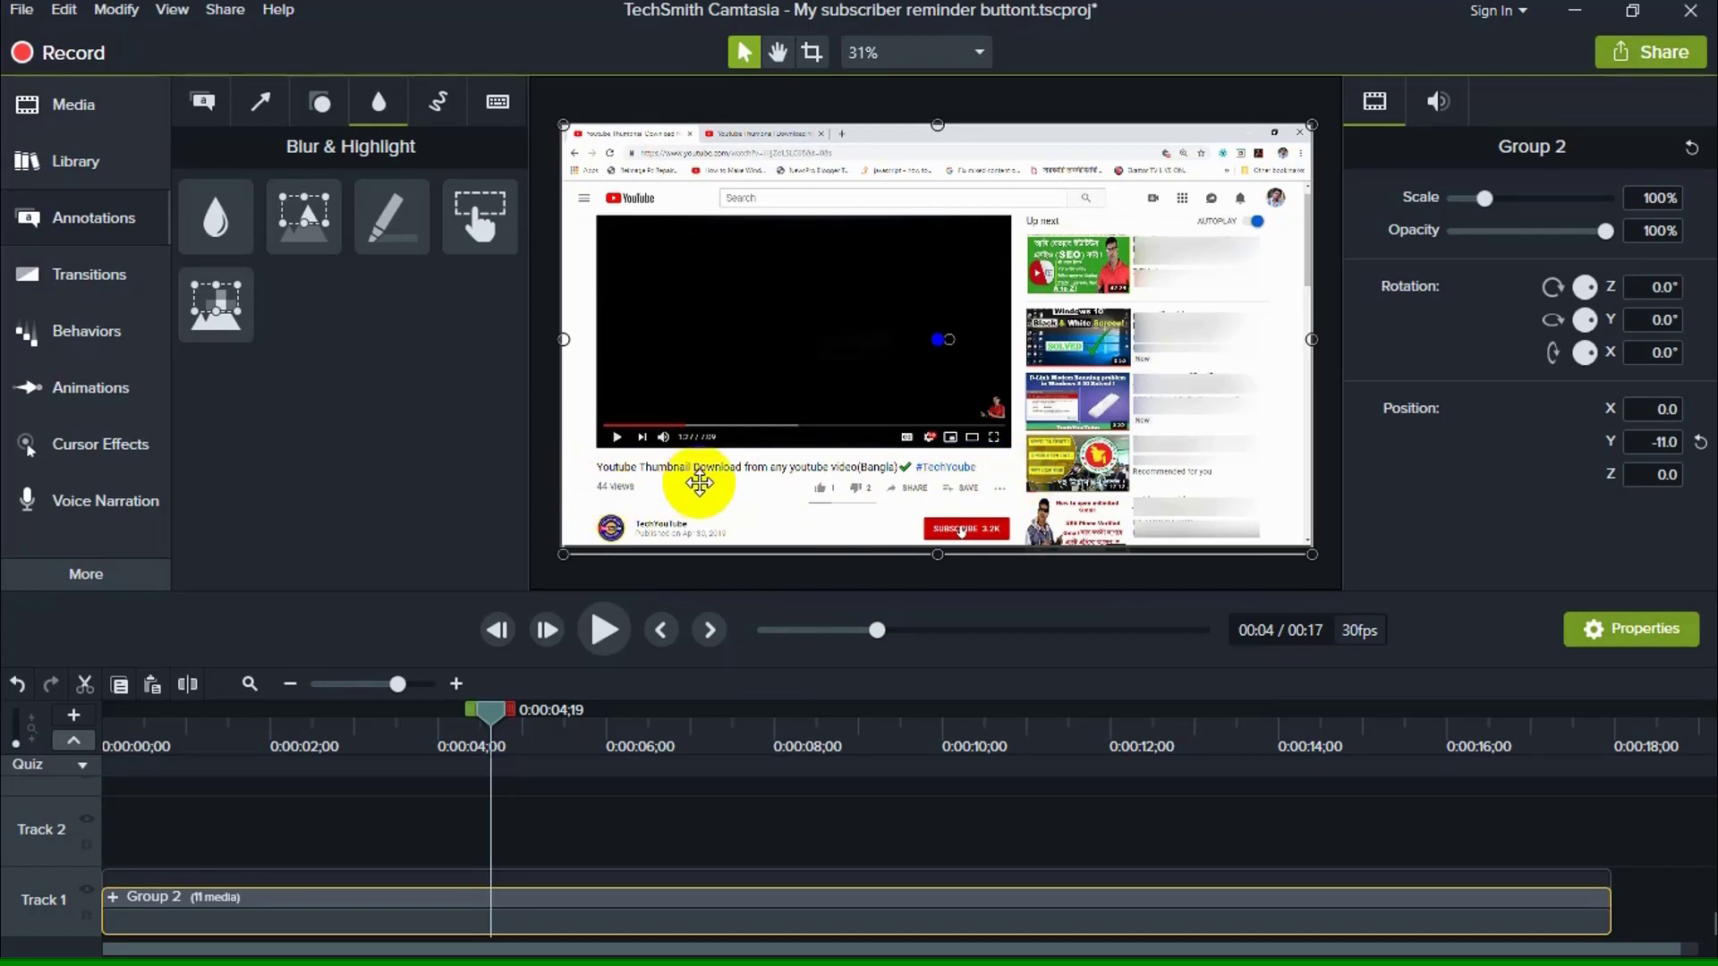
Add the Basic white text-rectangle callout and fit it over the video title below the player, across the player's width
click(75, 106)
click(72, 223)
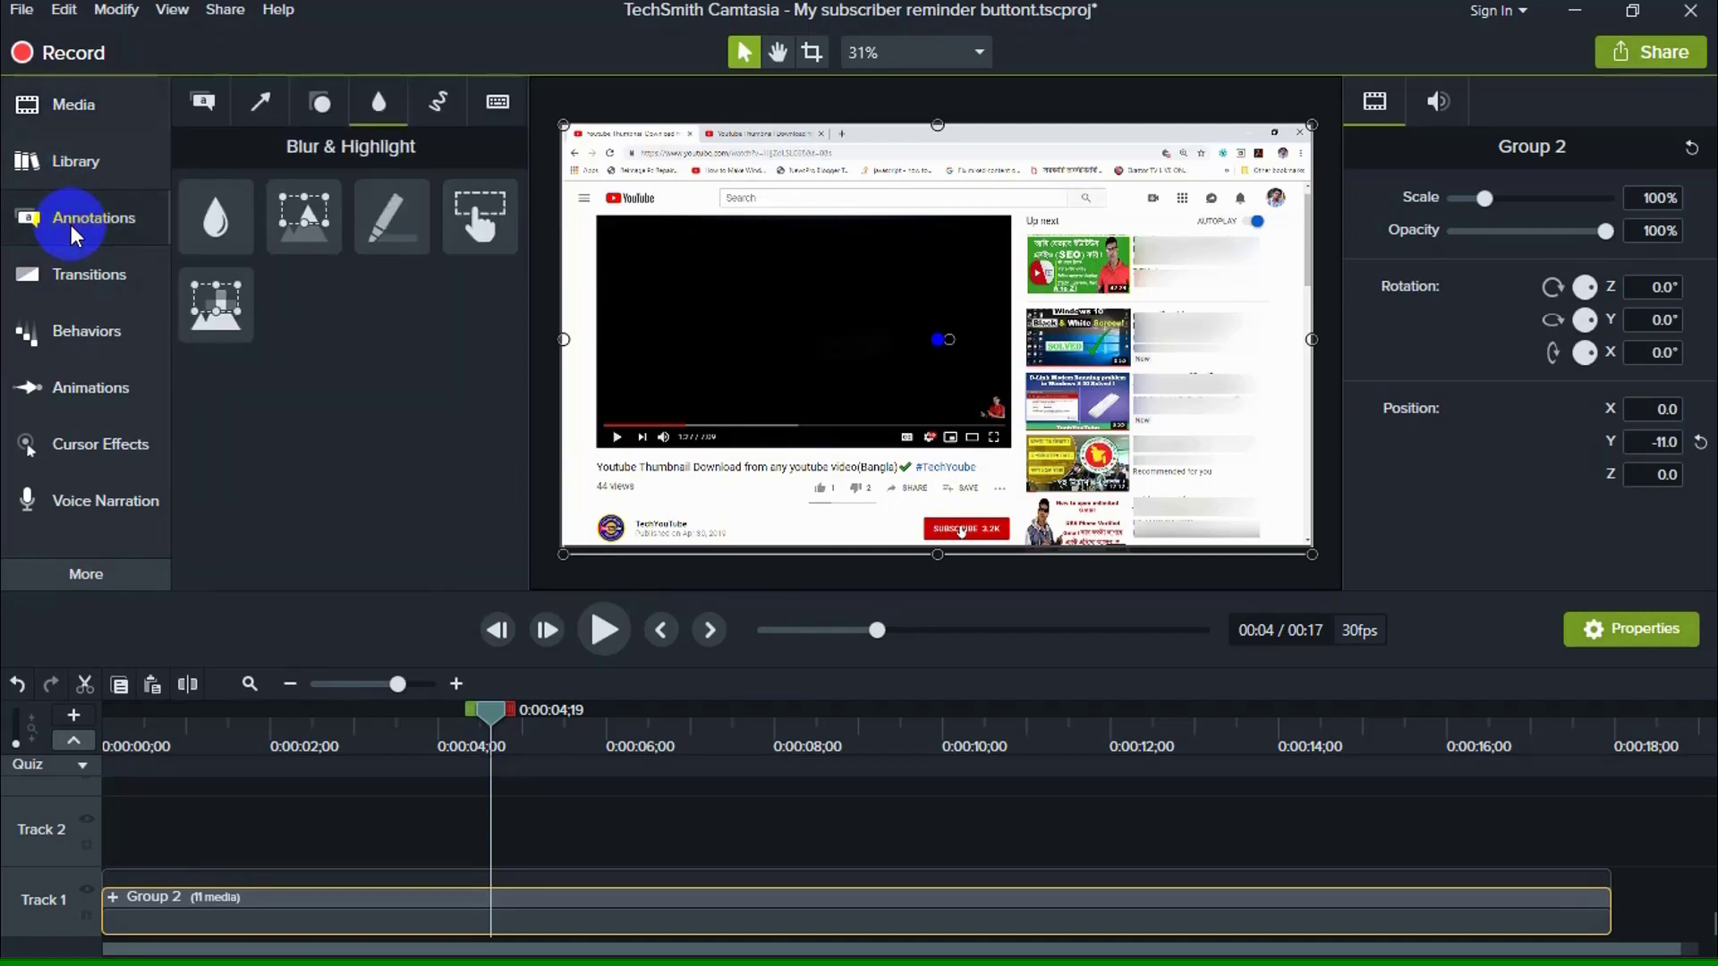
click(206, 103)
click(391, 372)
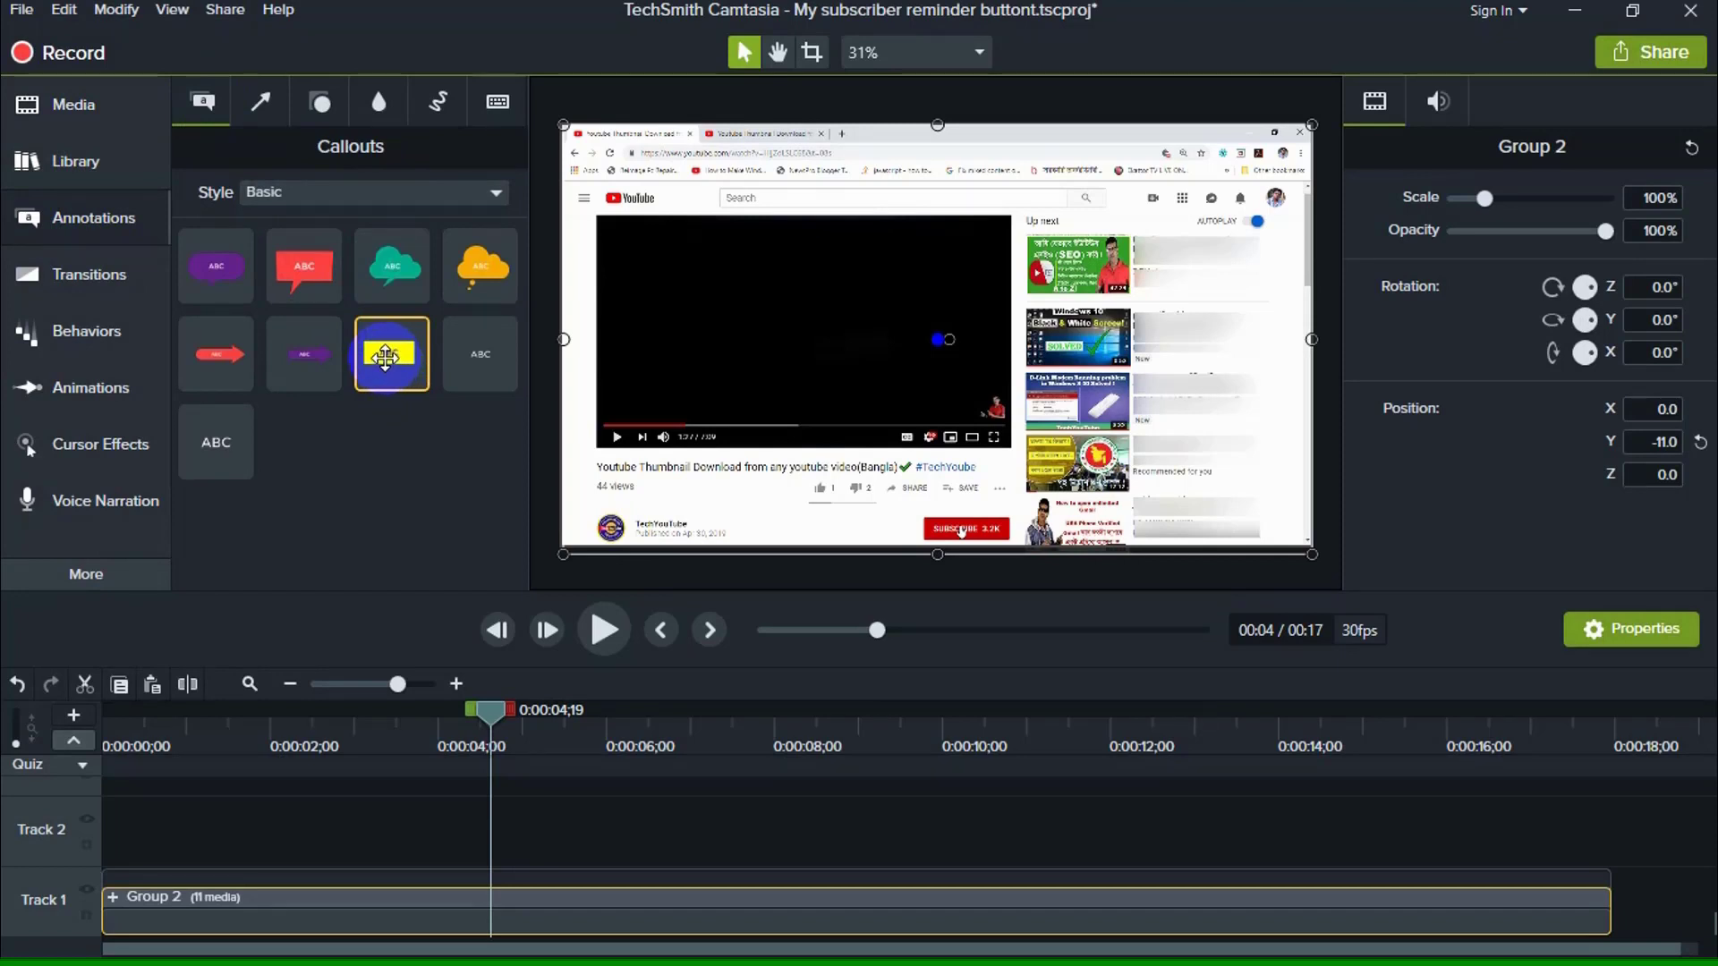
drag(385, 356, 1013, 484)
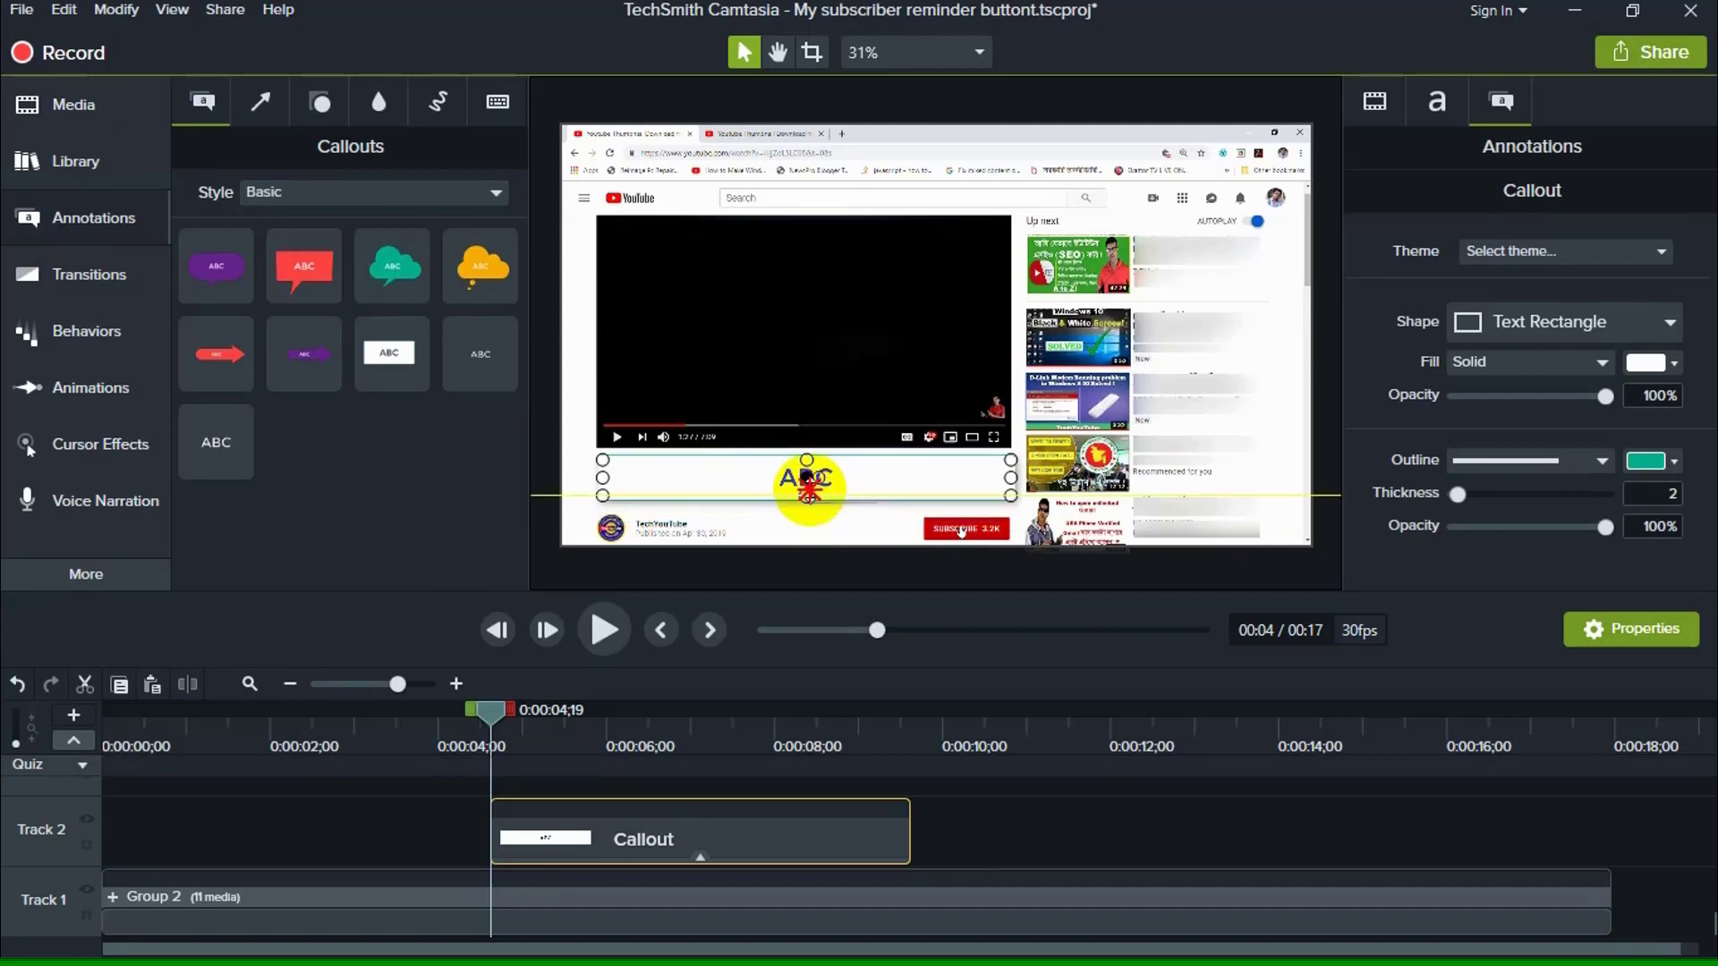
Set the callout's outline colour to the page's white using the eyedropper, and reduce the outline thickness to 0
scroll(690, 492, up, 3)
click(979, 56)
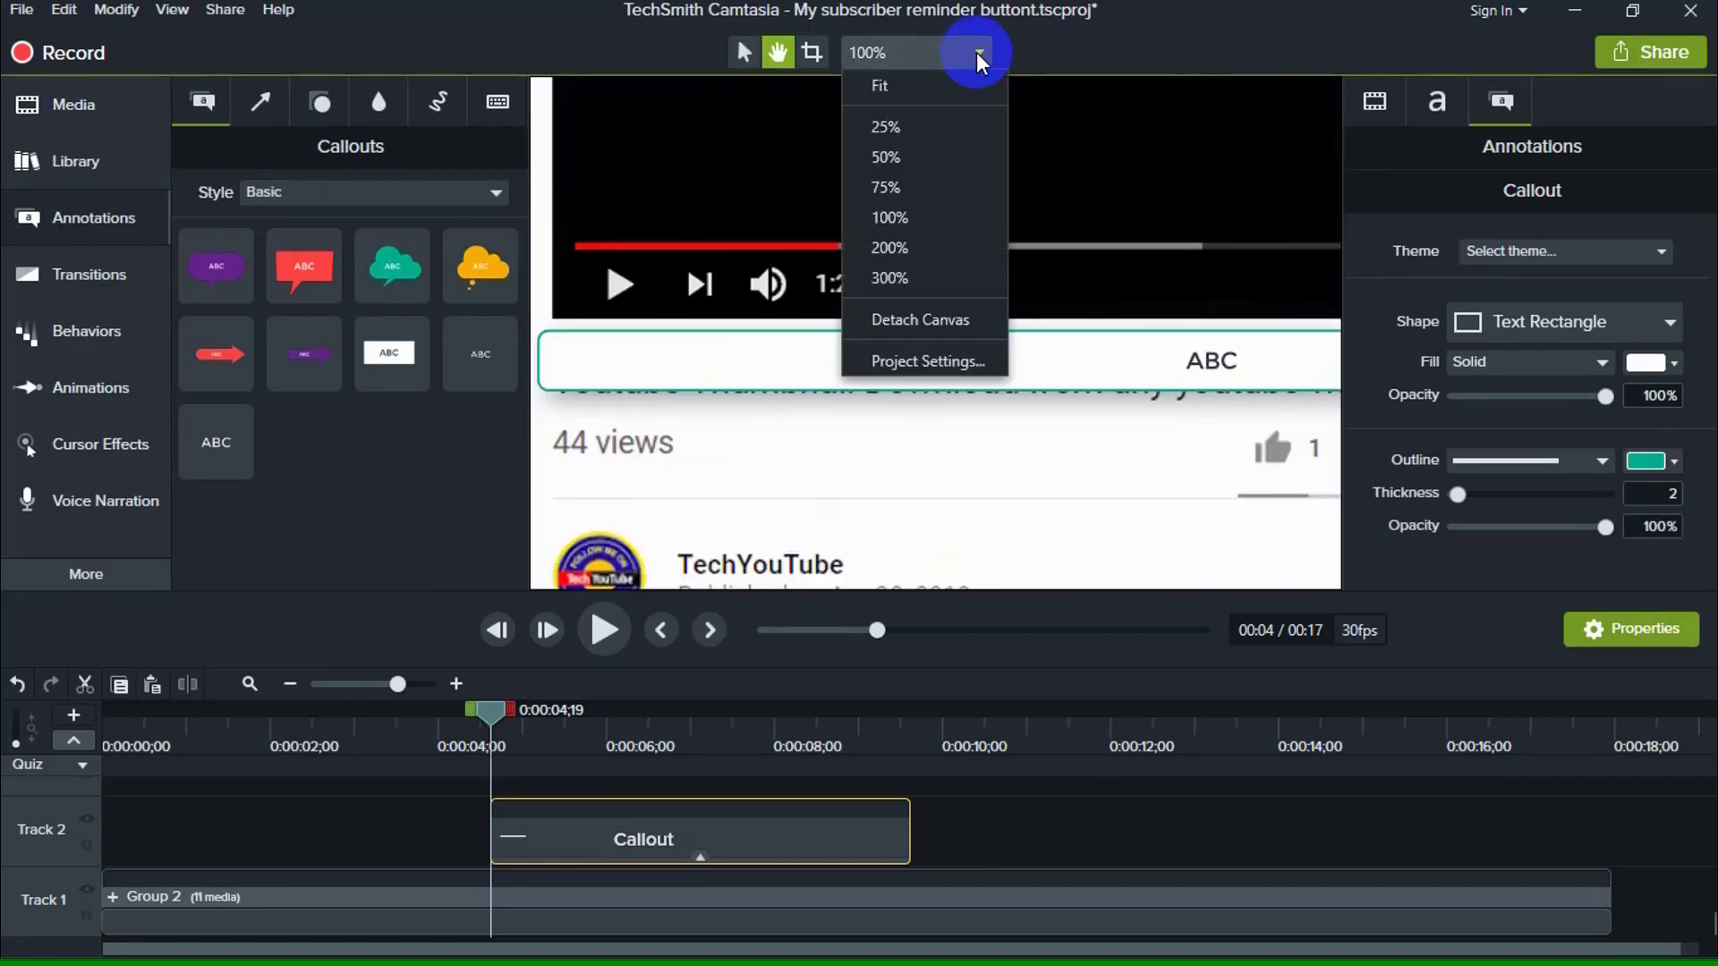
click(886, 159)
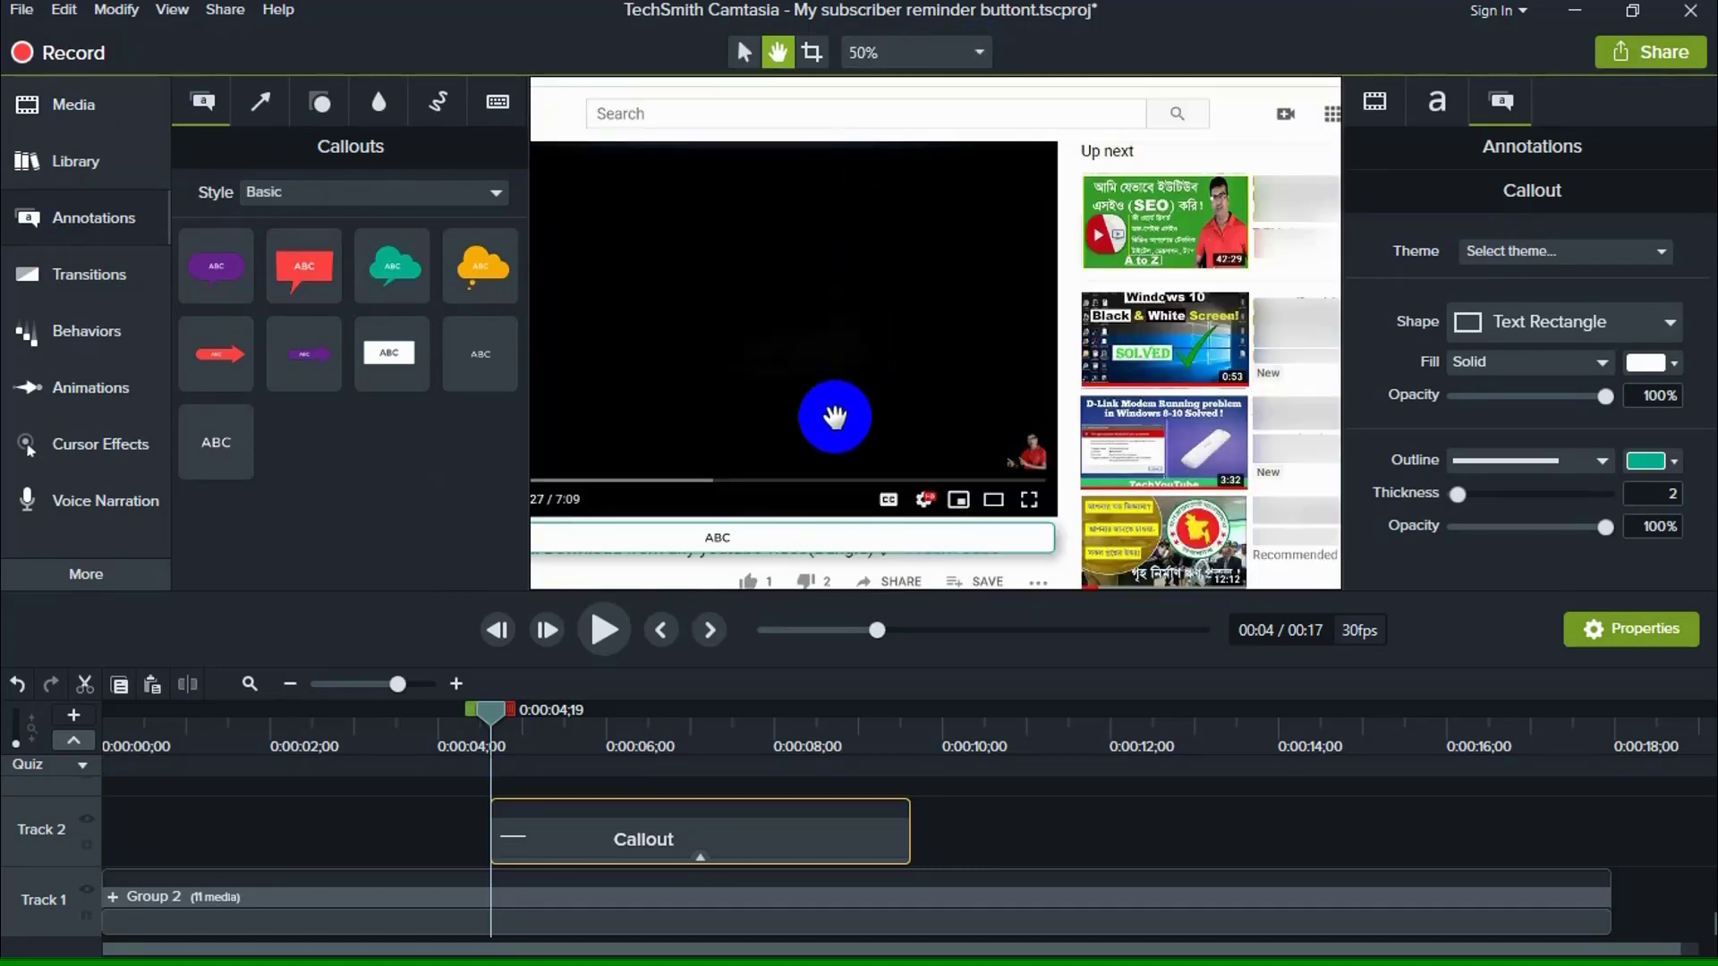
drag(637, 577, 756, 260)
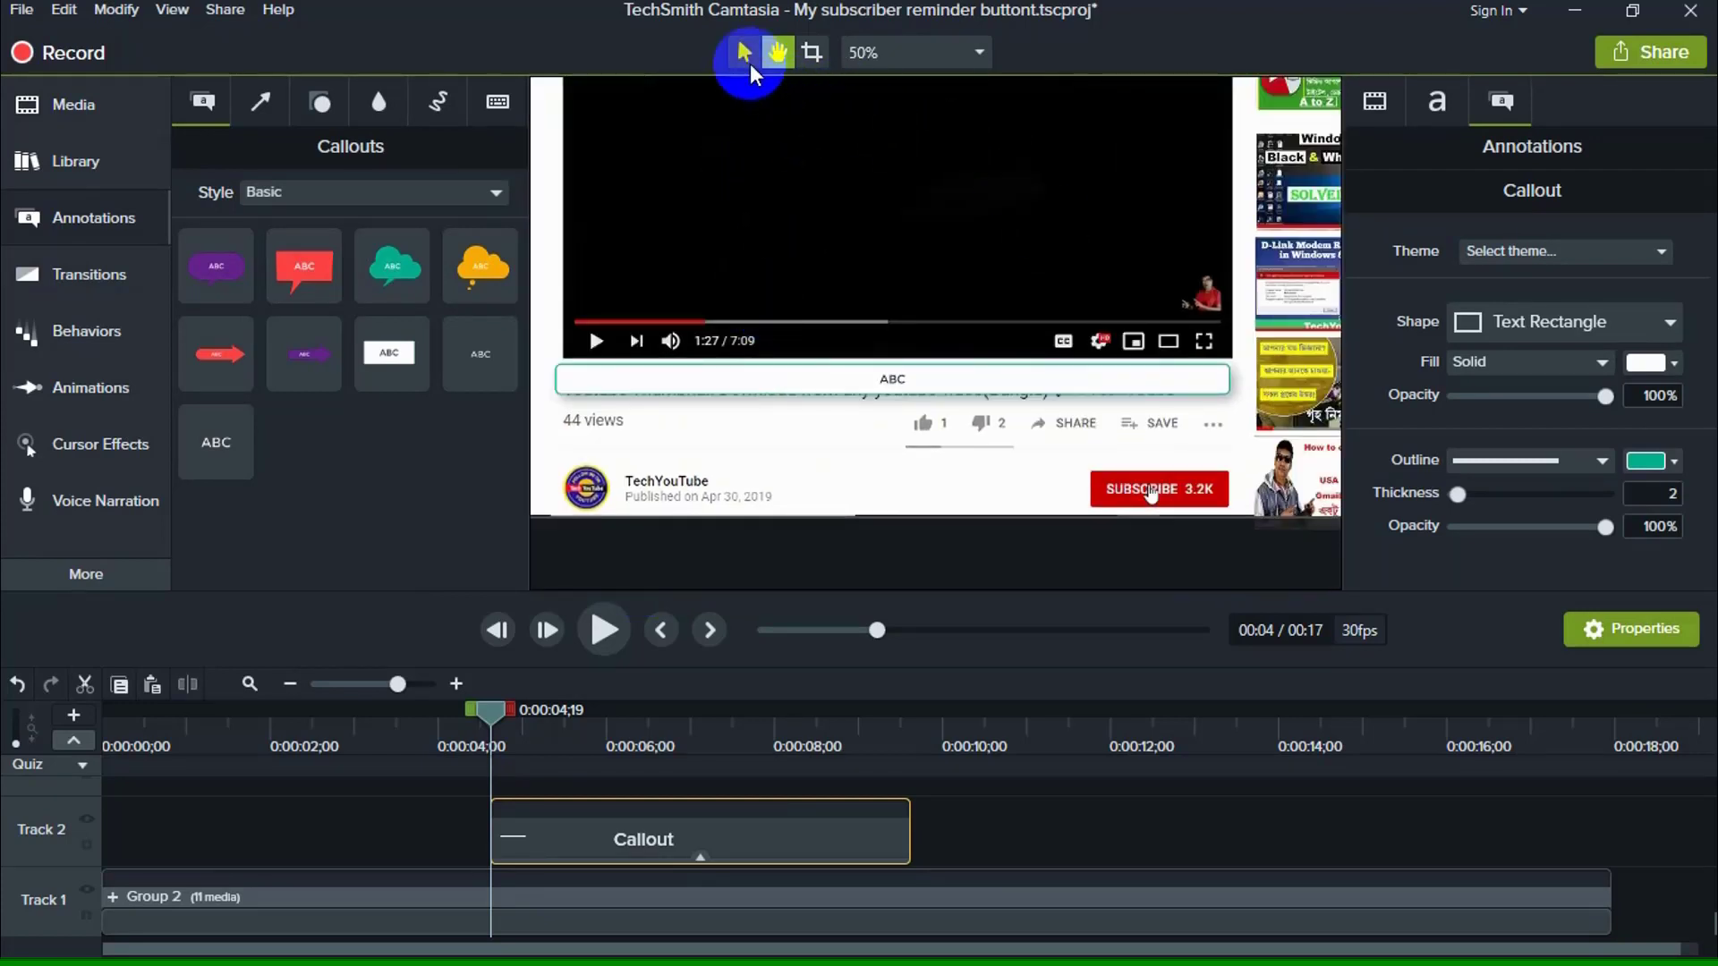
click(743, 54)
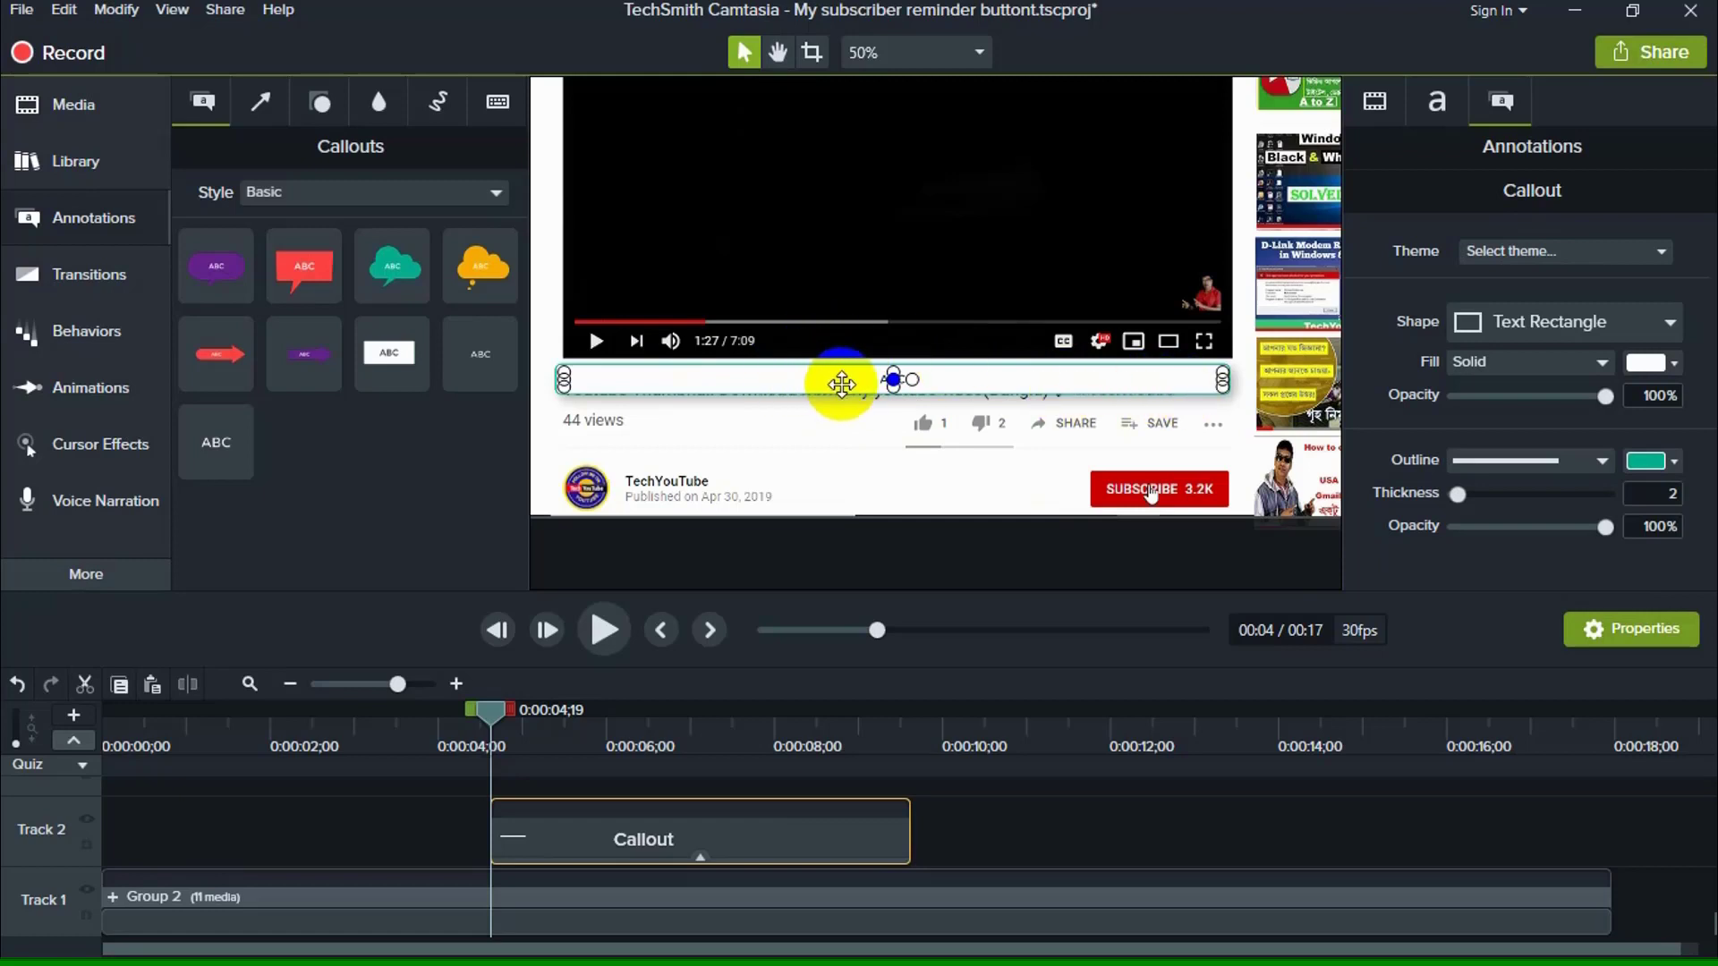
click(1673, 462)
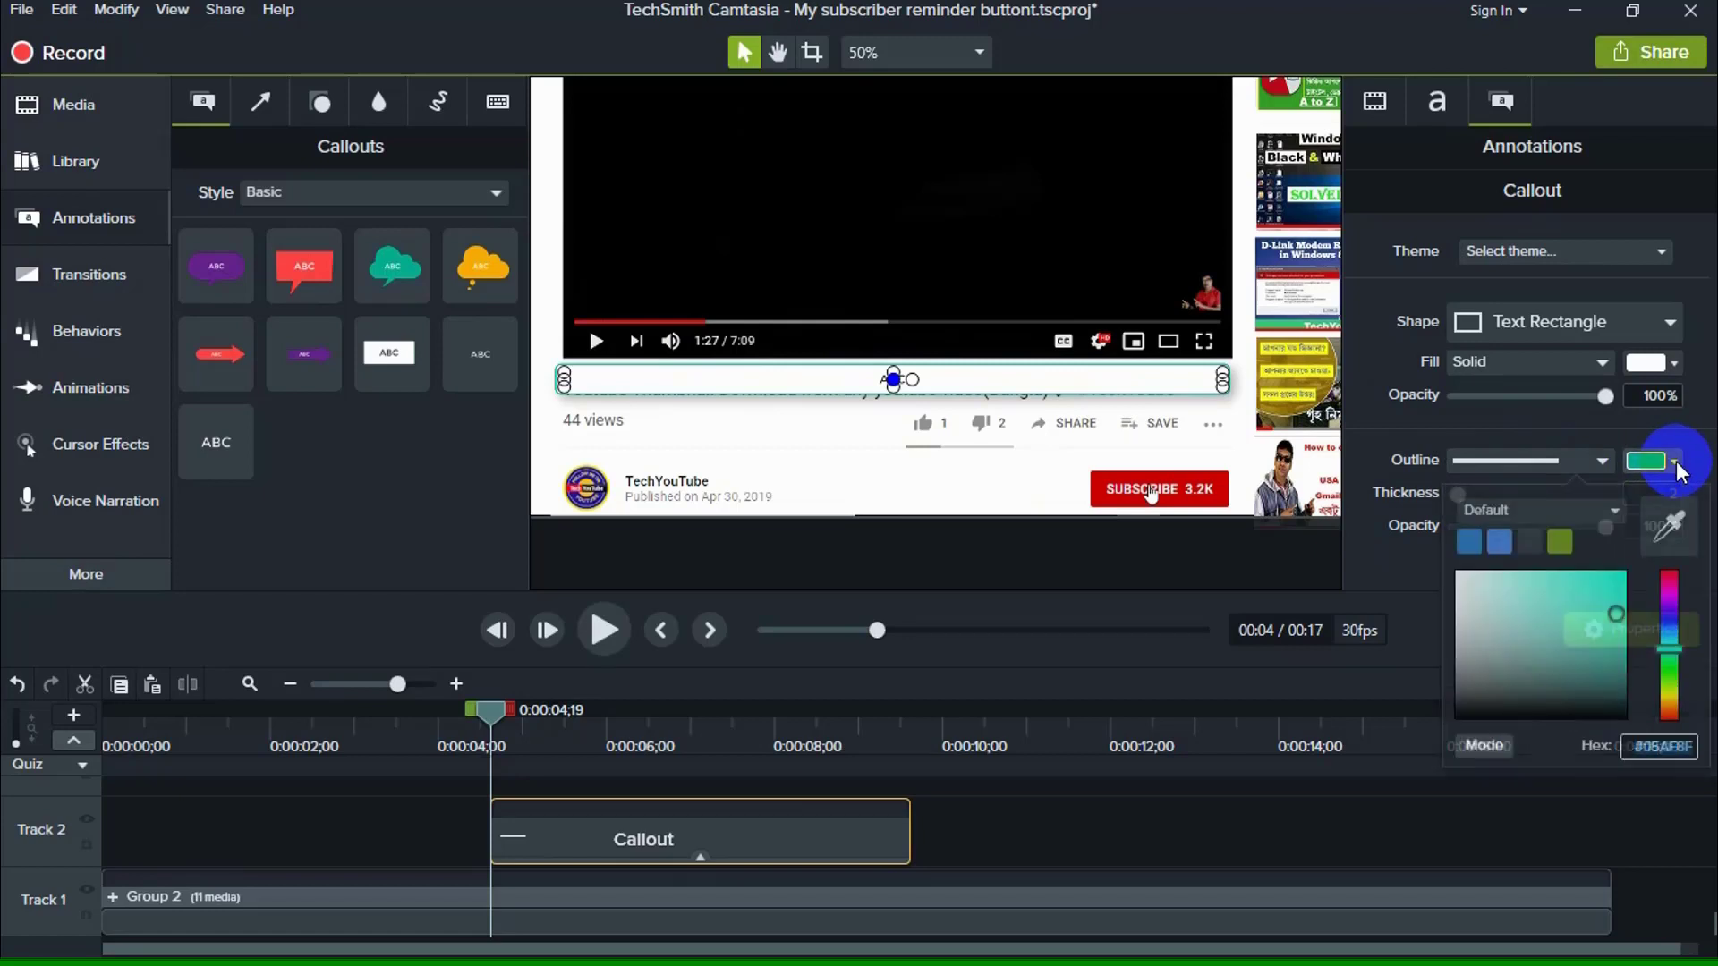
click(1672, 521)
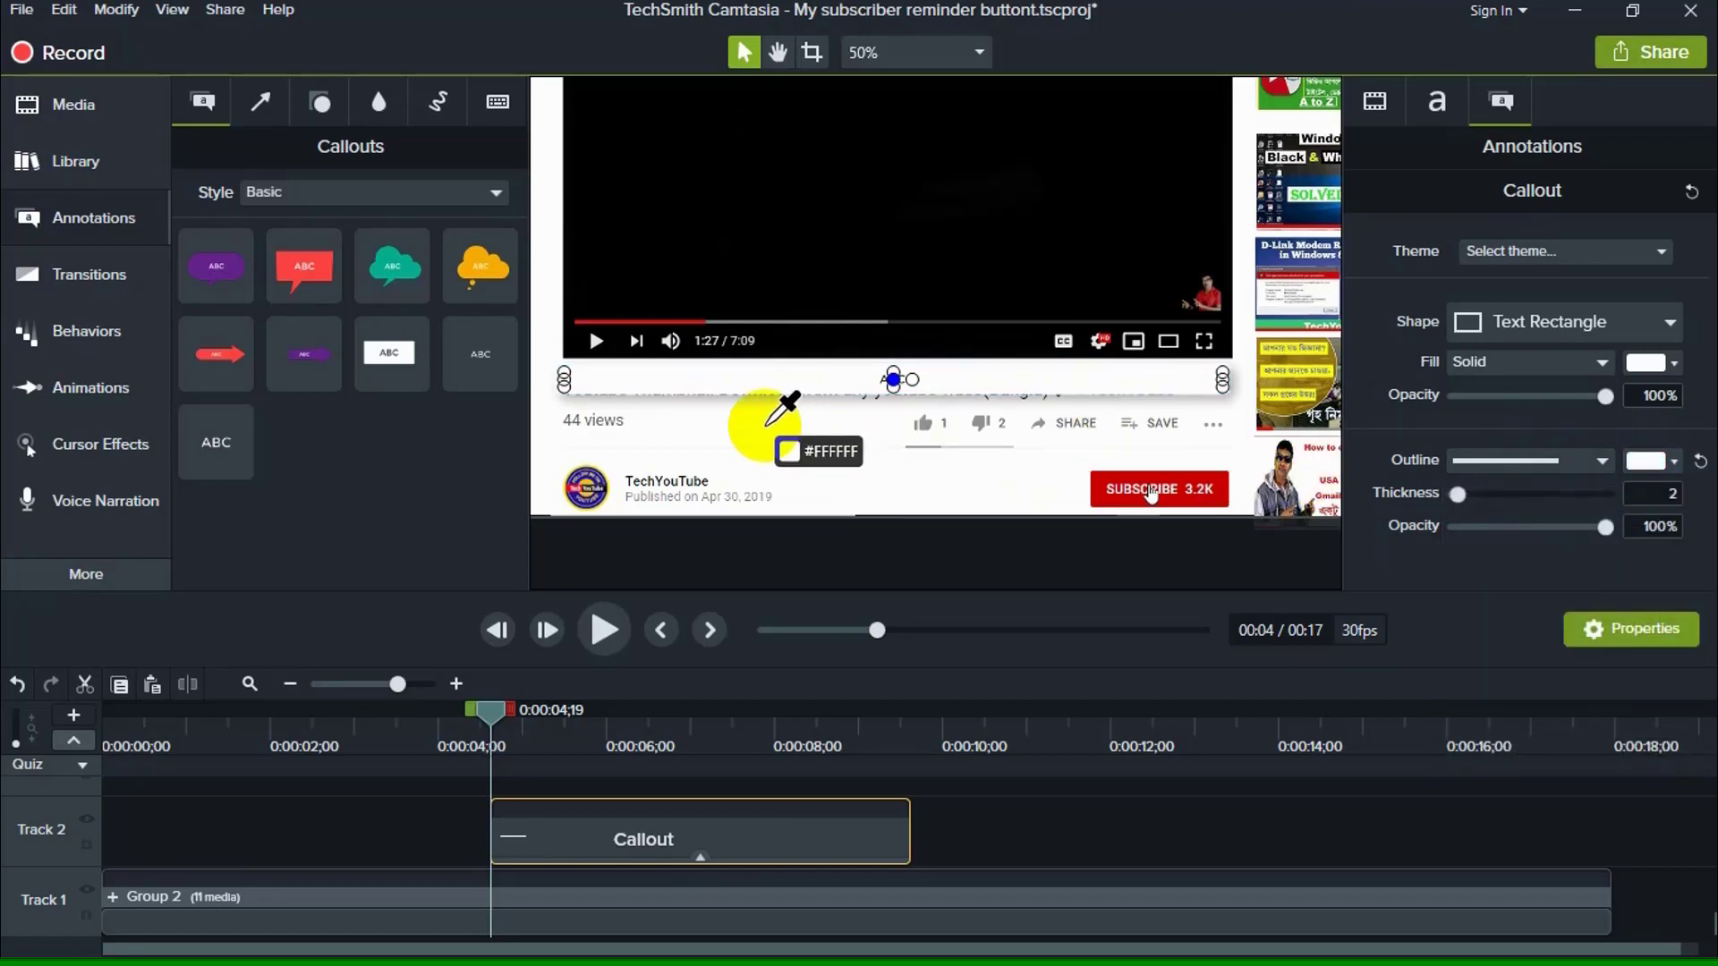
click(725, 371)
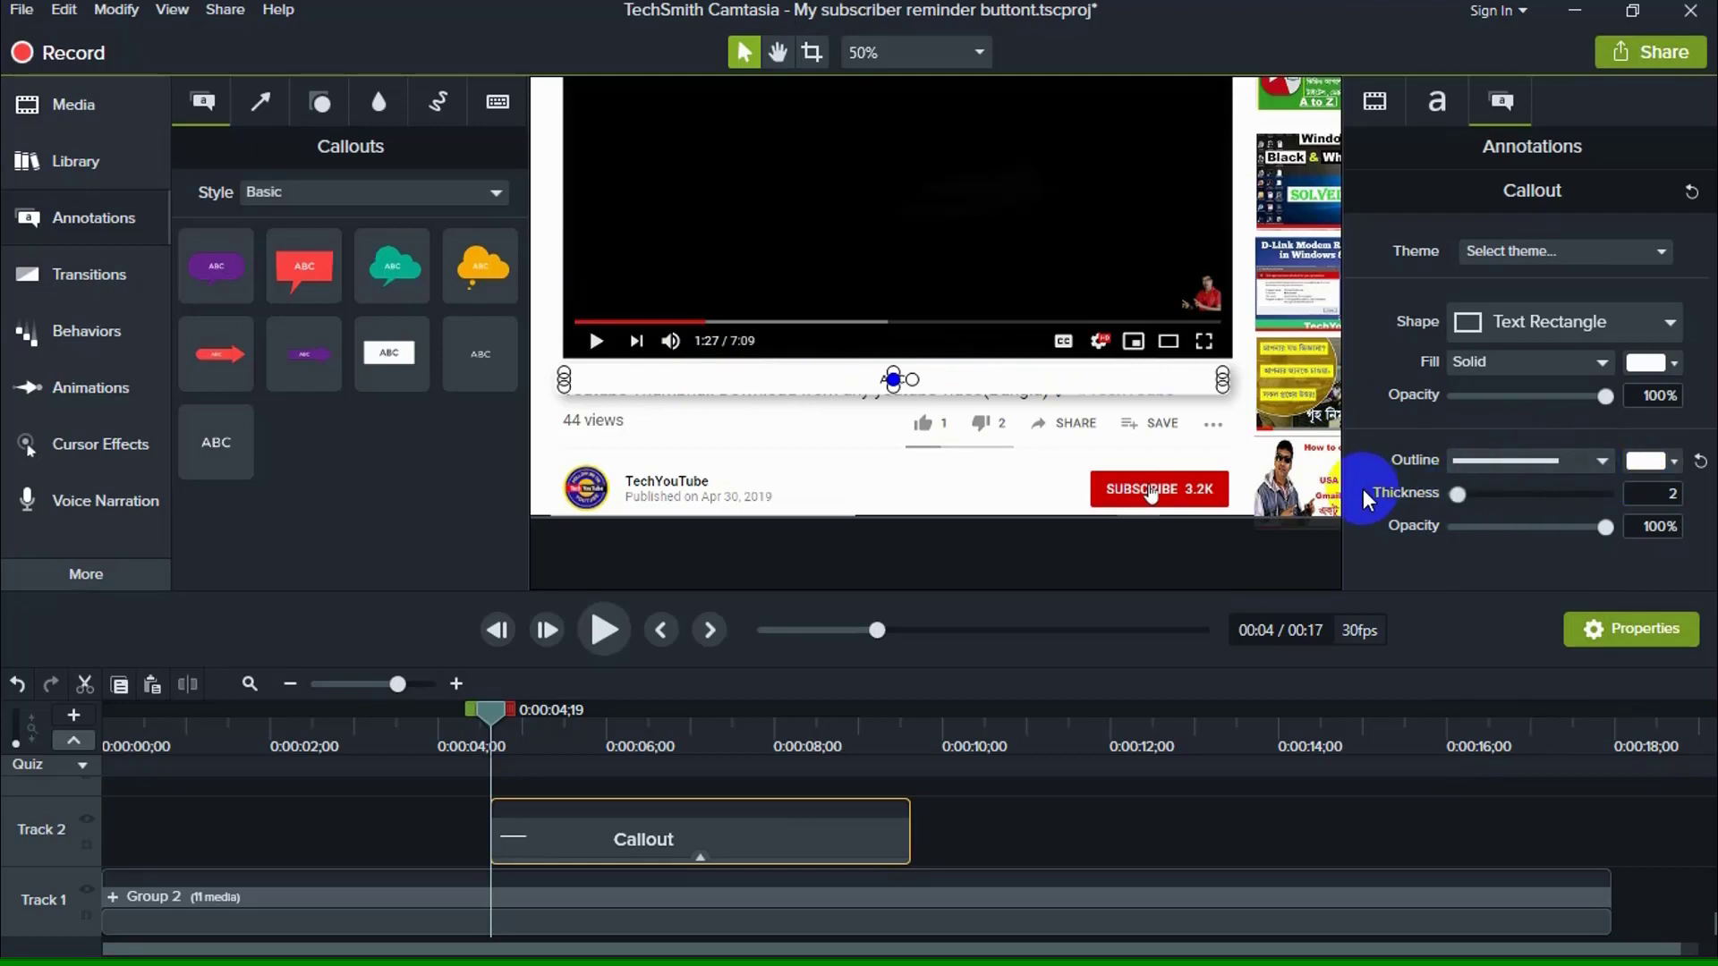
drag(1457, 497, 1419, 498)
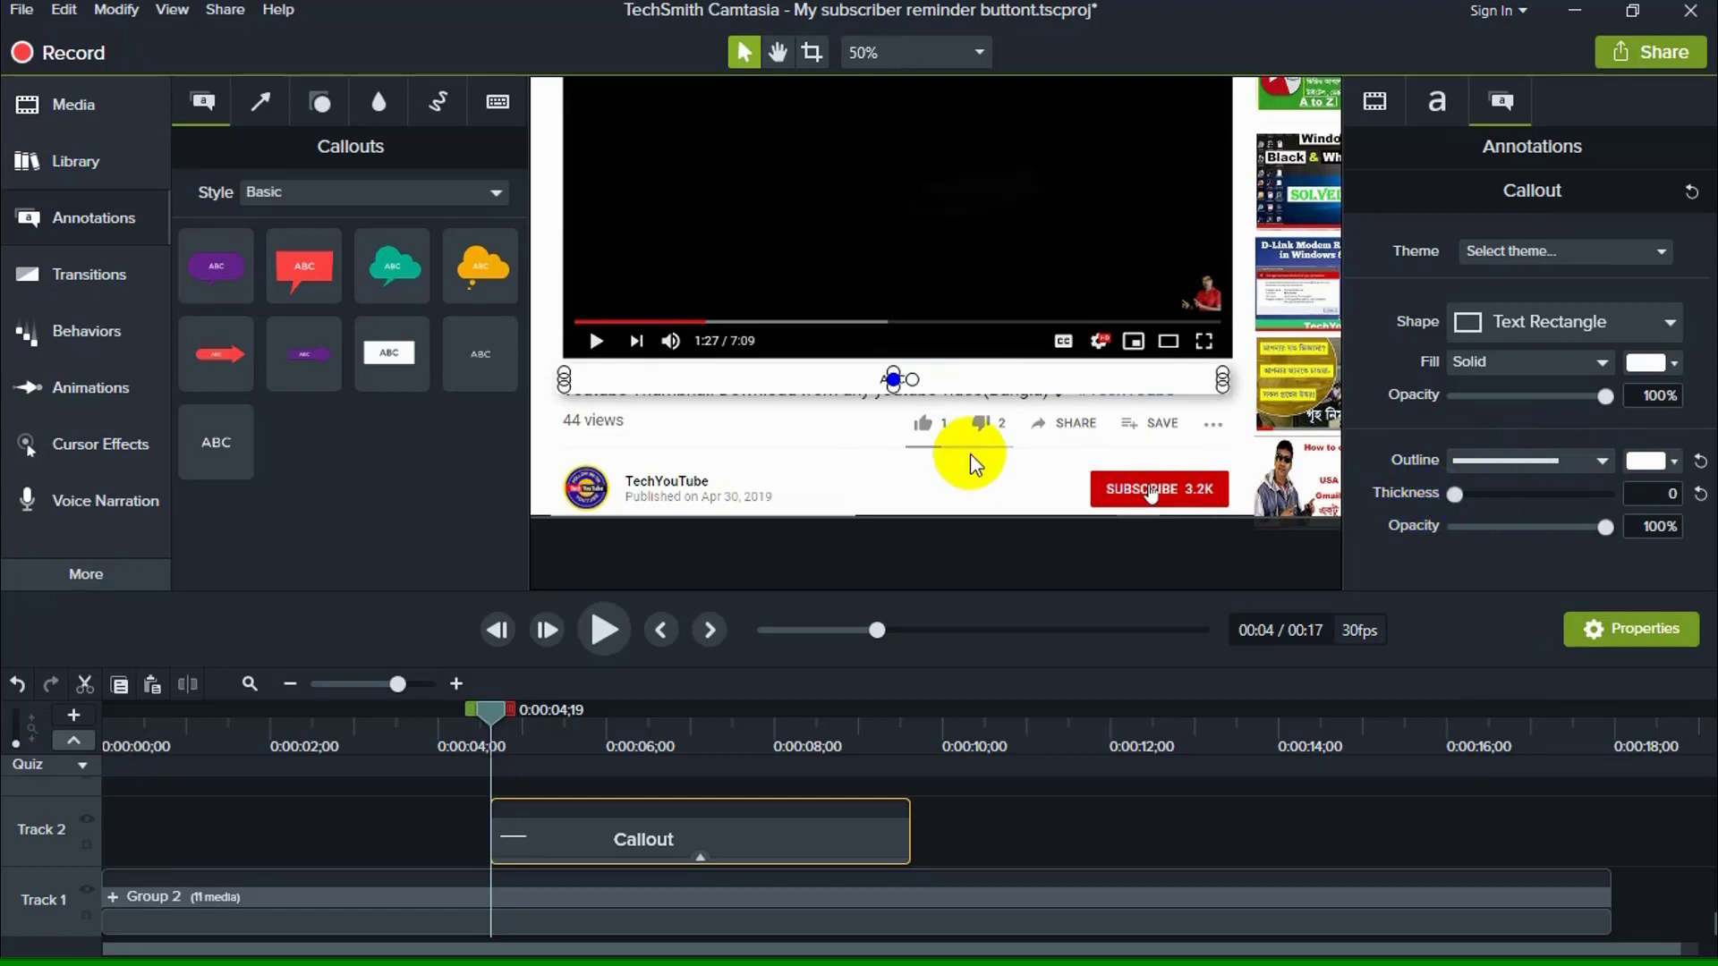
Remove the callout's drop shadow and stretch the callout downward to cover the rest of the video title
click(745, 432)
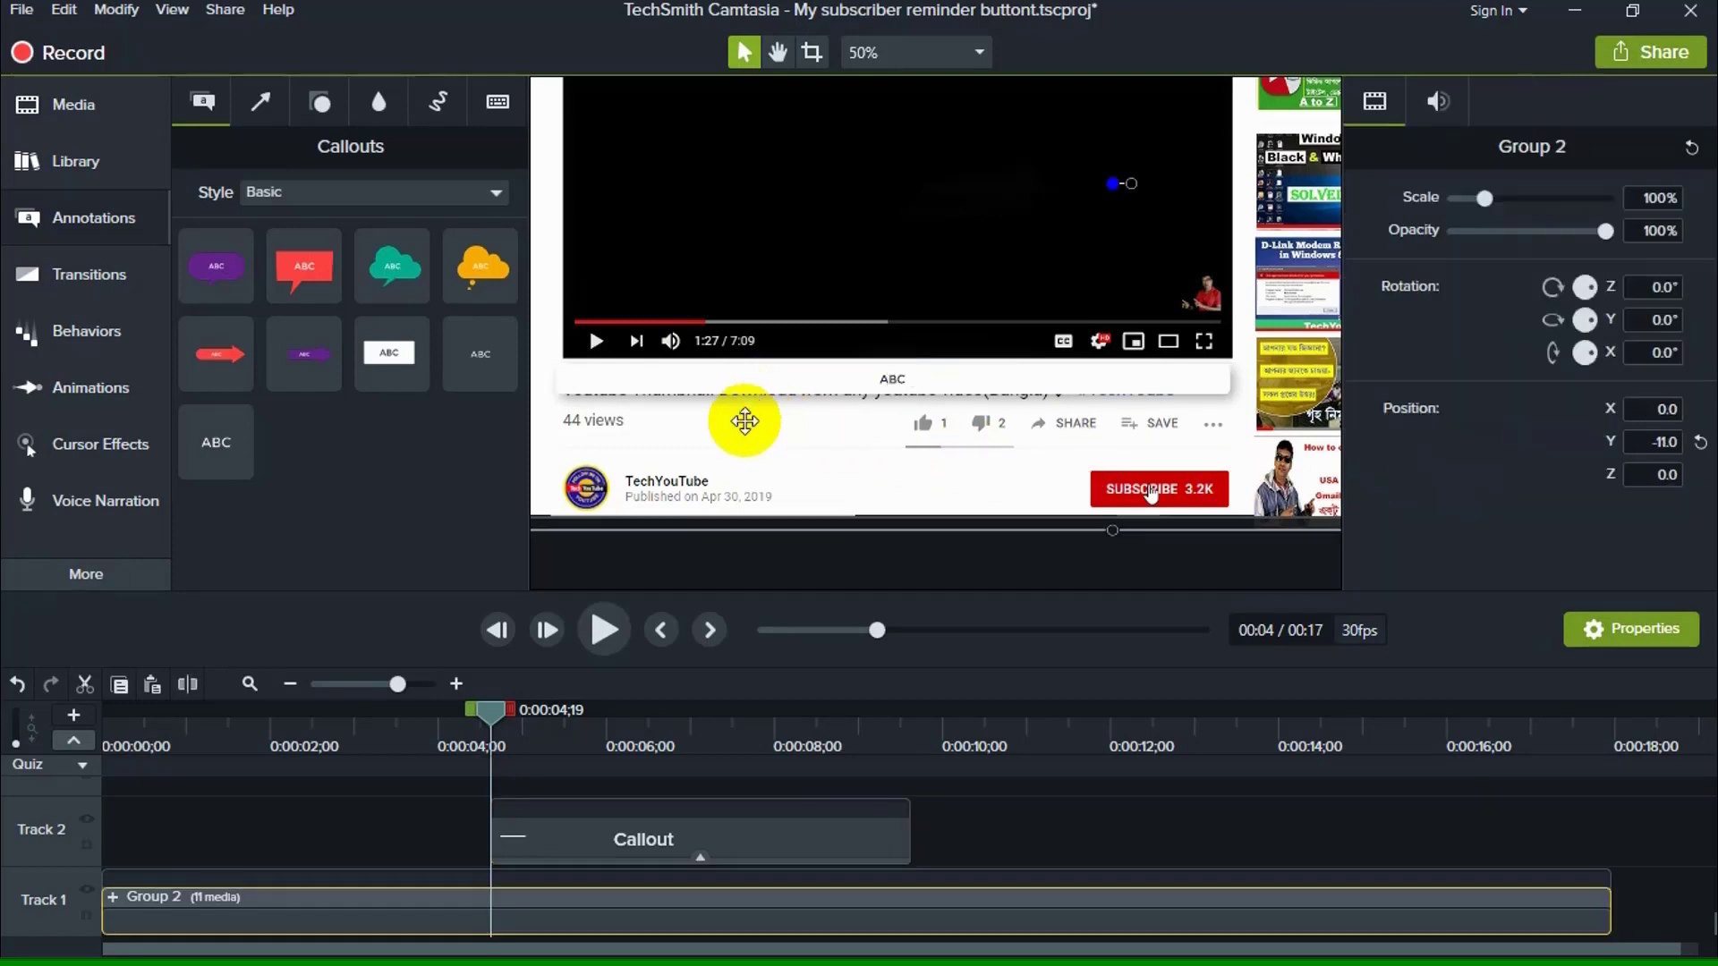
click(795, 383)
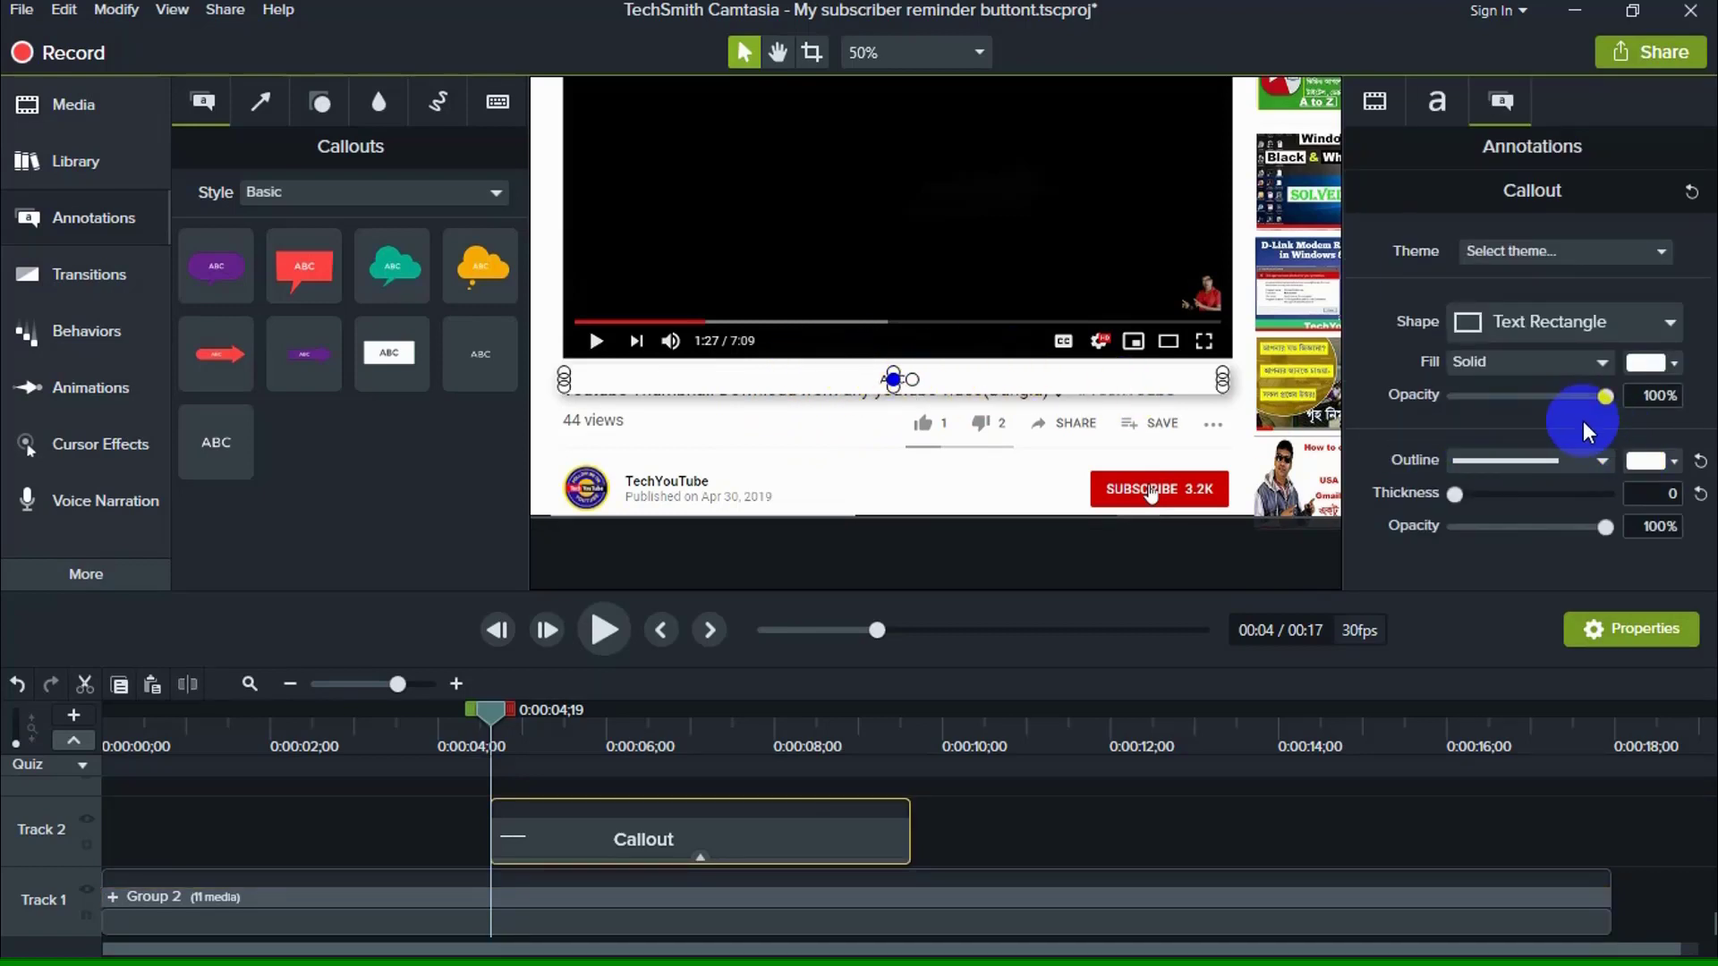
click(1378, 103)
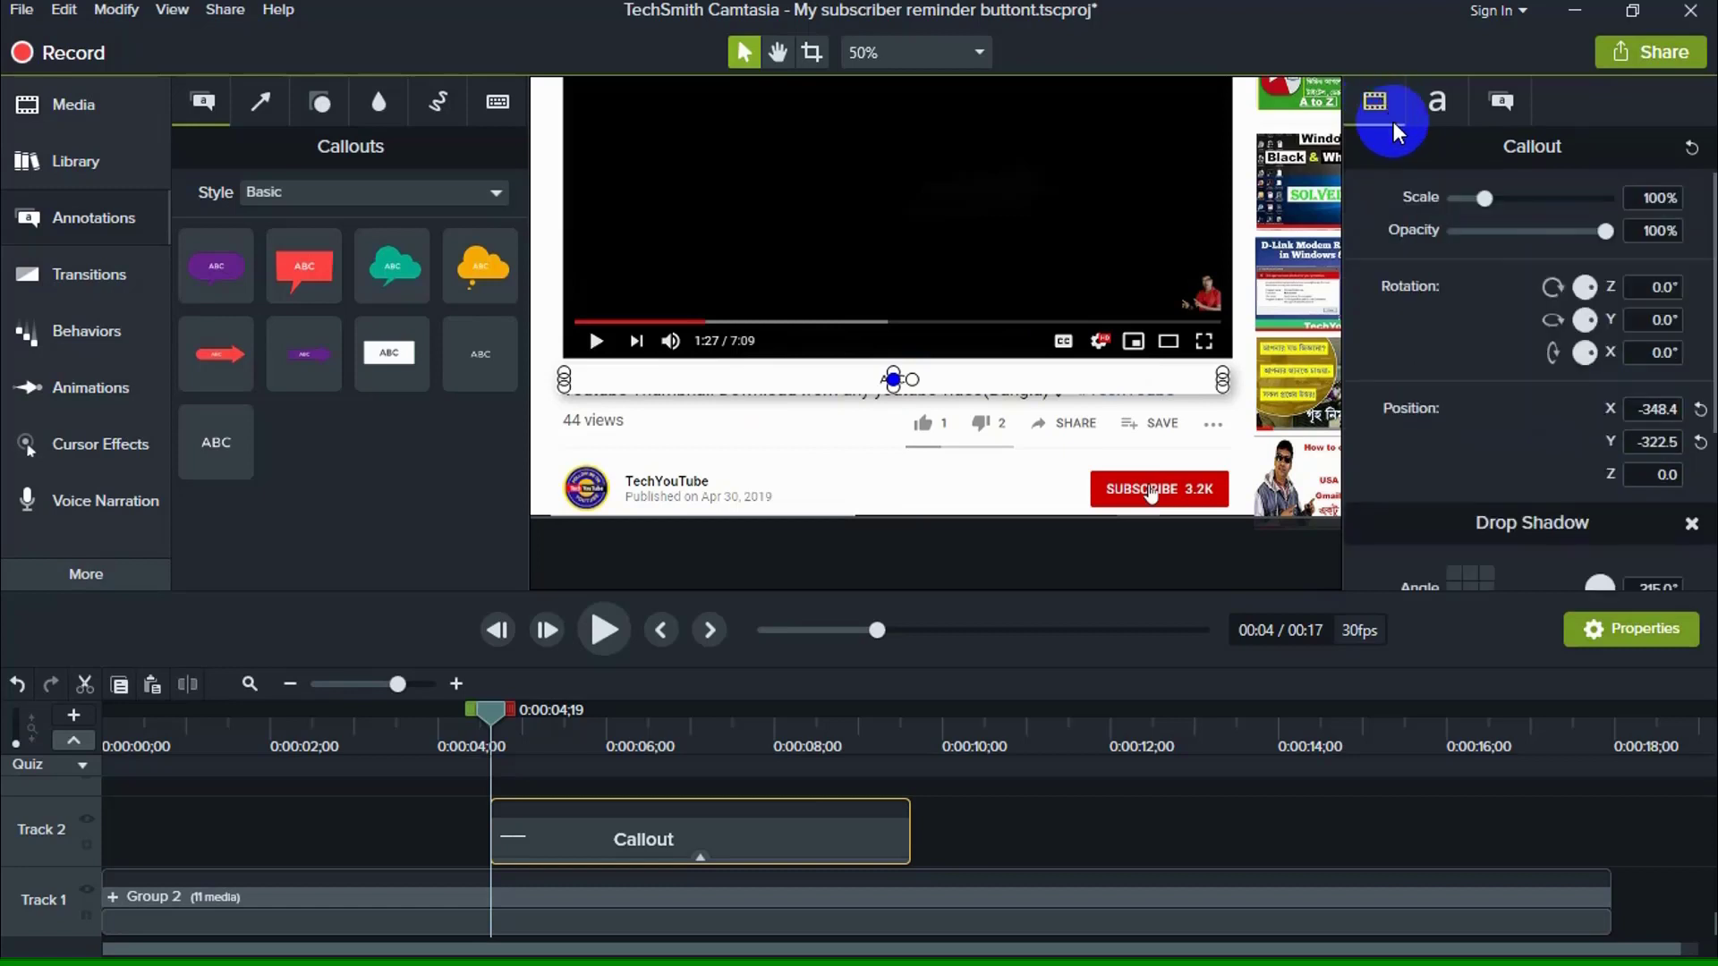
click(1692, 528)
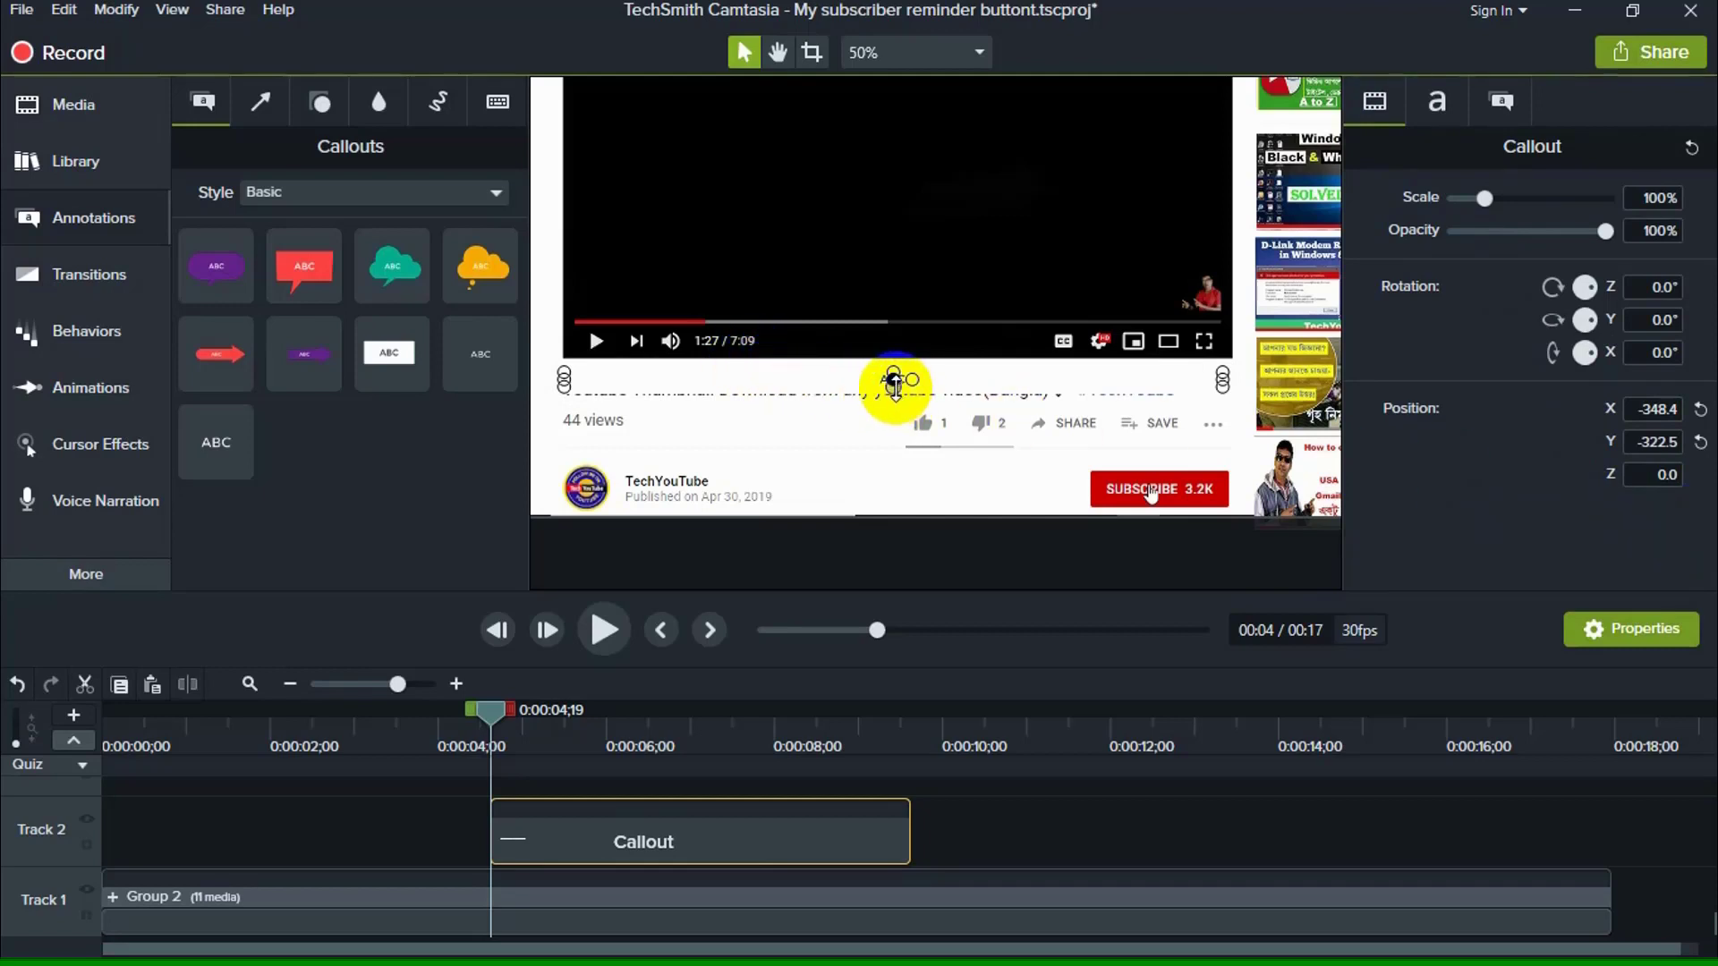
drag(893, 379, 893, 387)
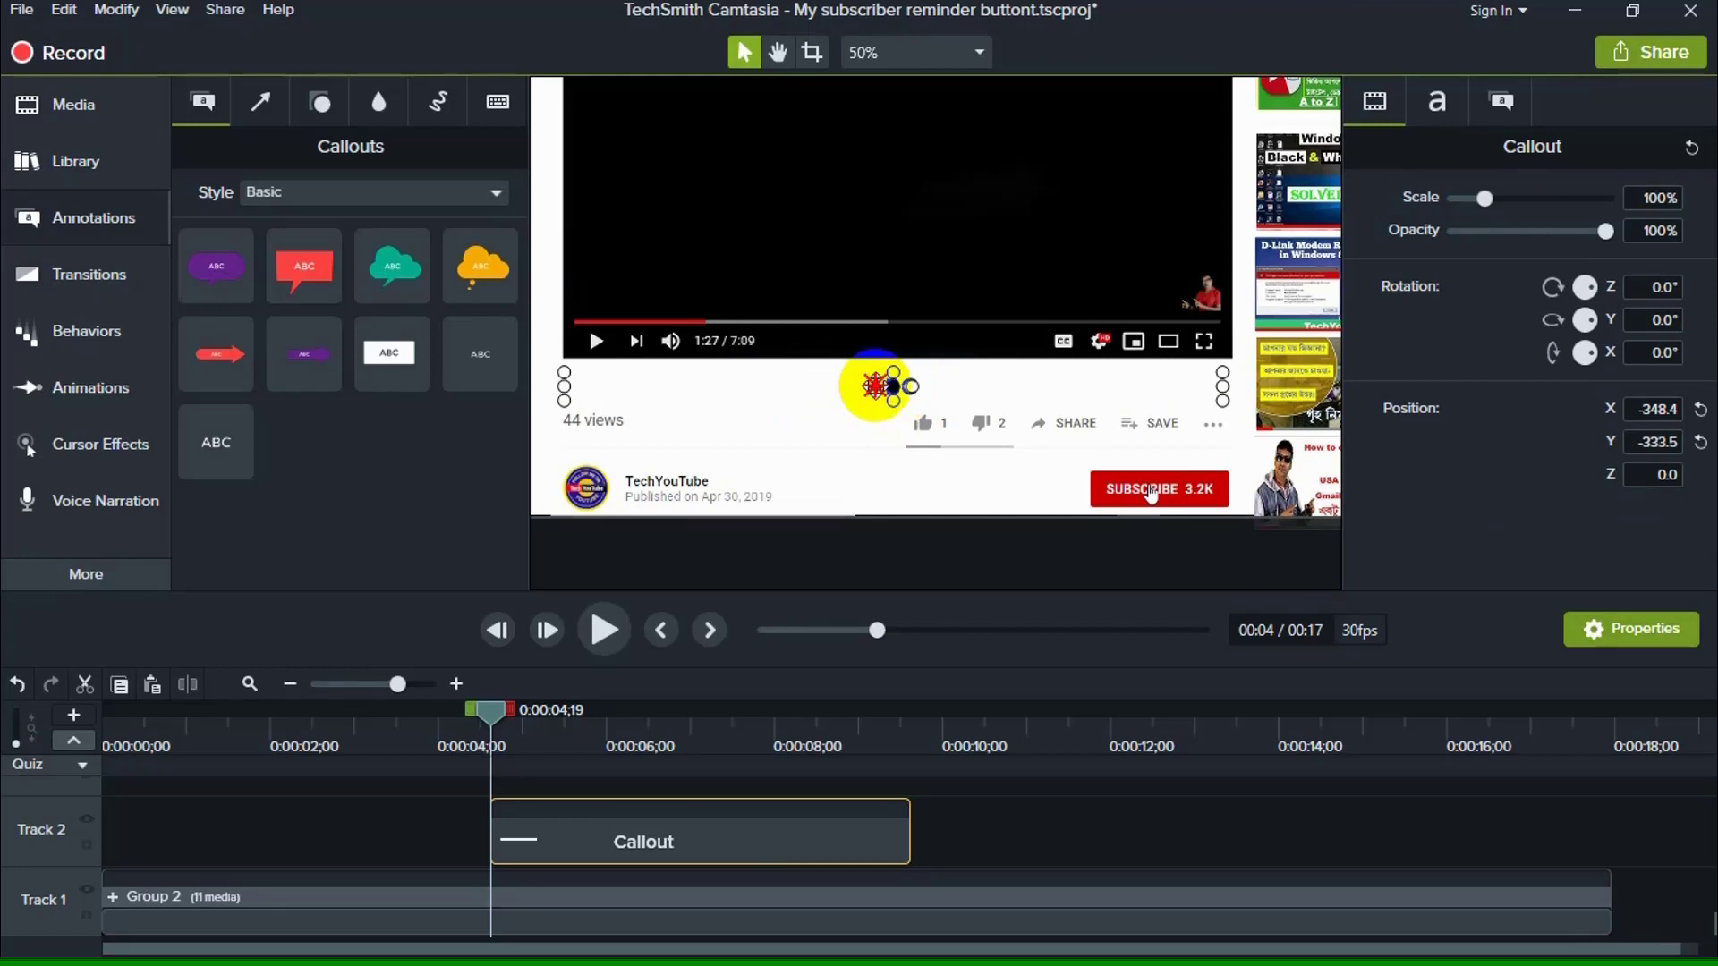
Open the callout's ABC text for editing and launch the Bijoy Bayanno keyboard program
double_click(881, 386)
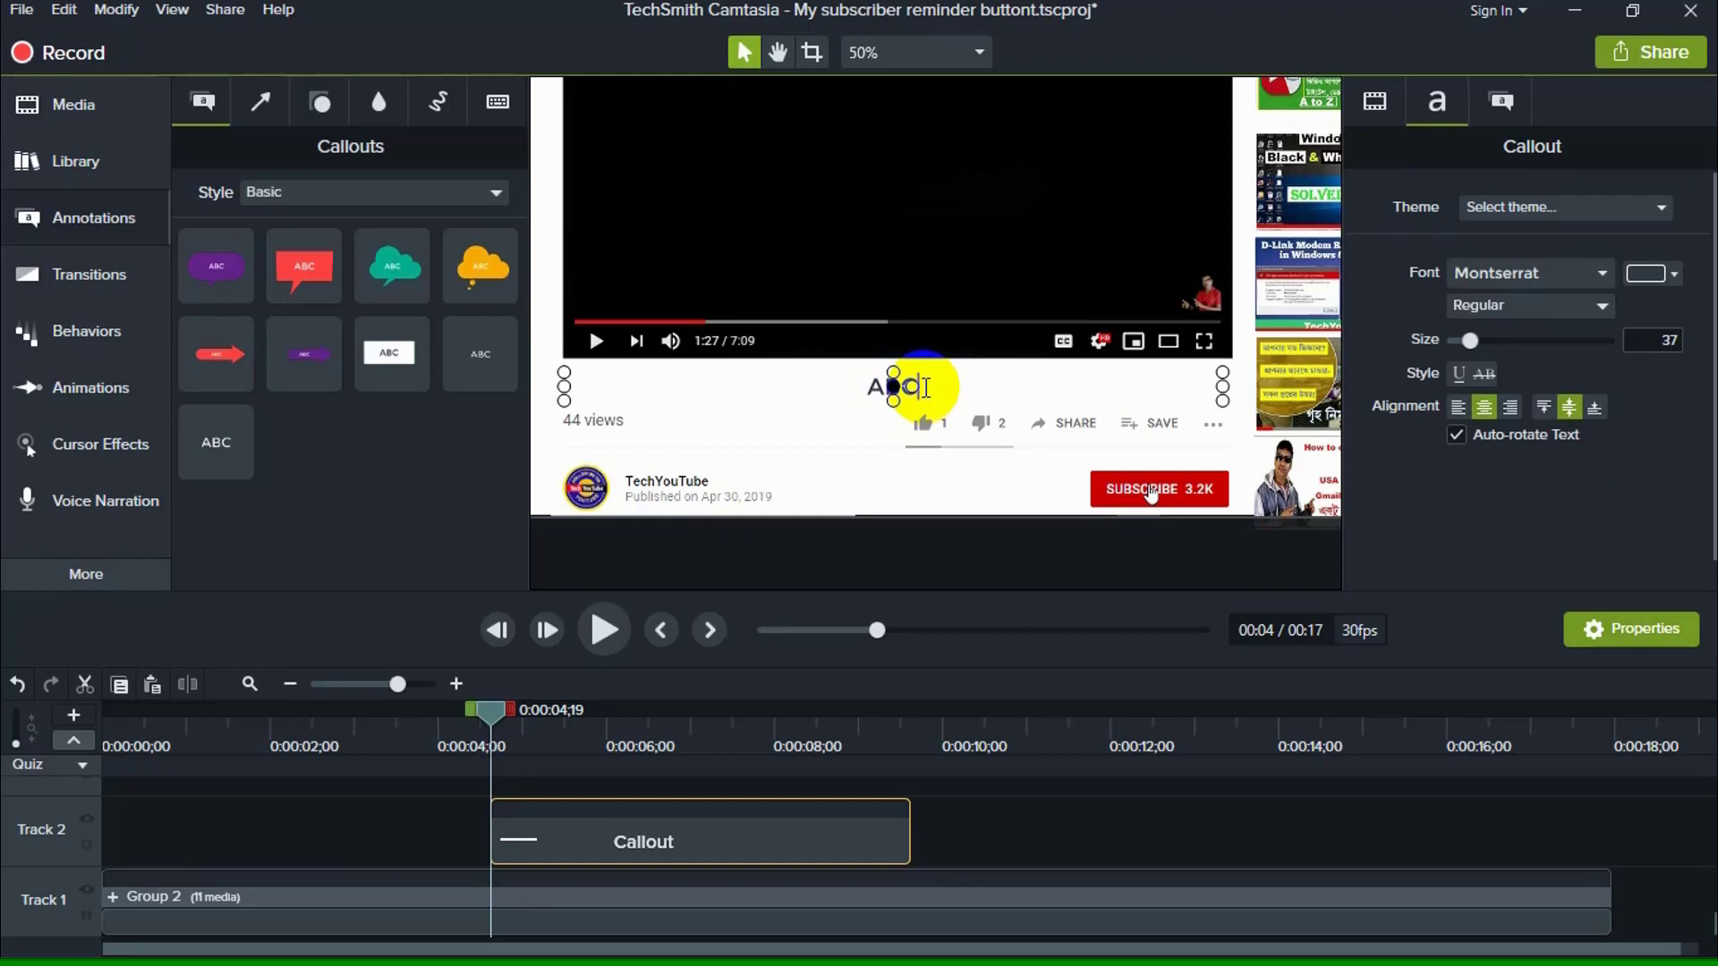
click(1246, 788)
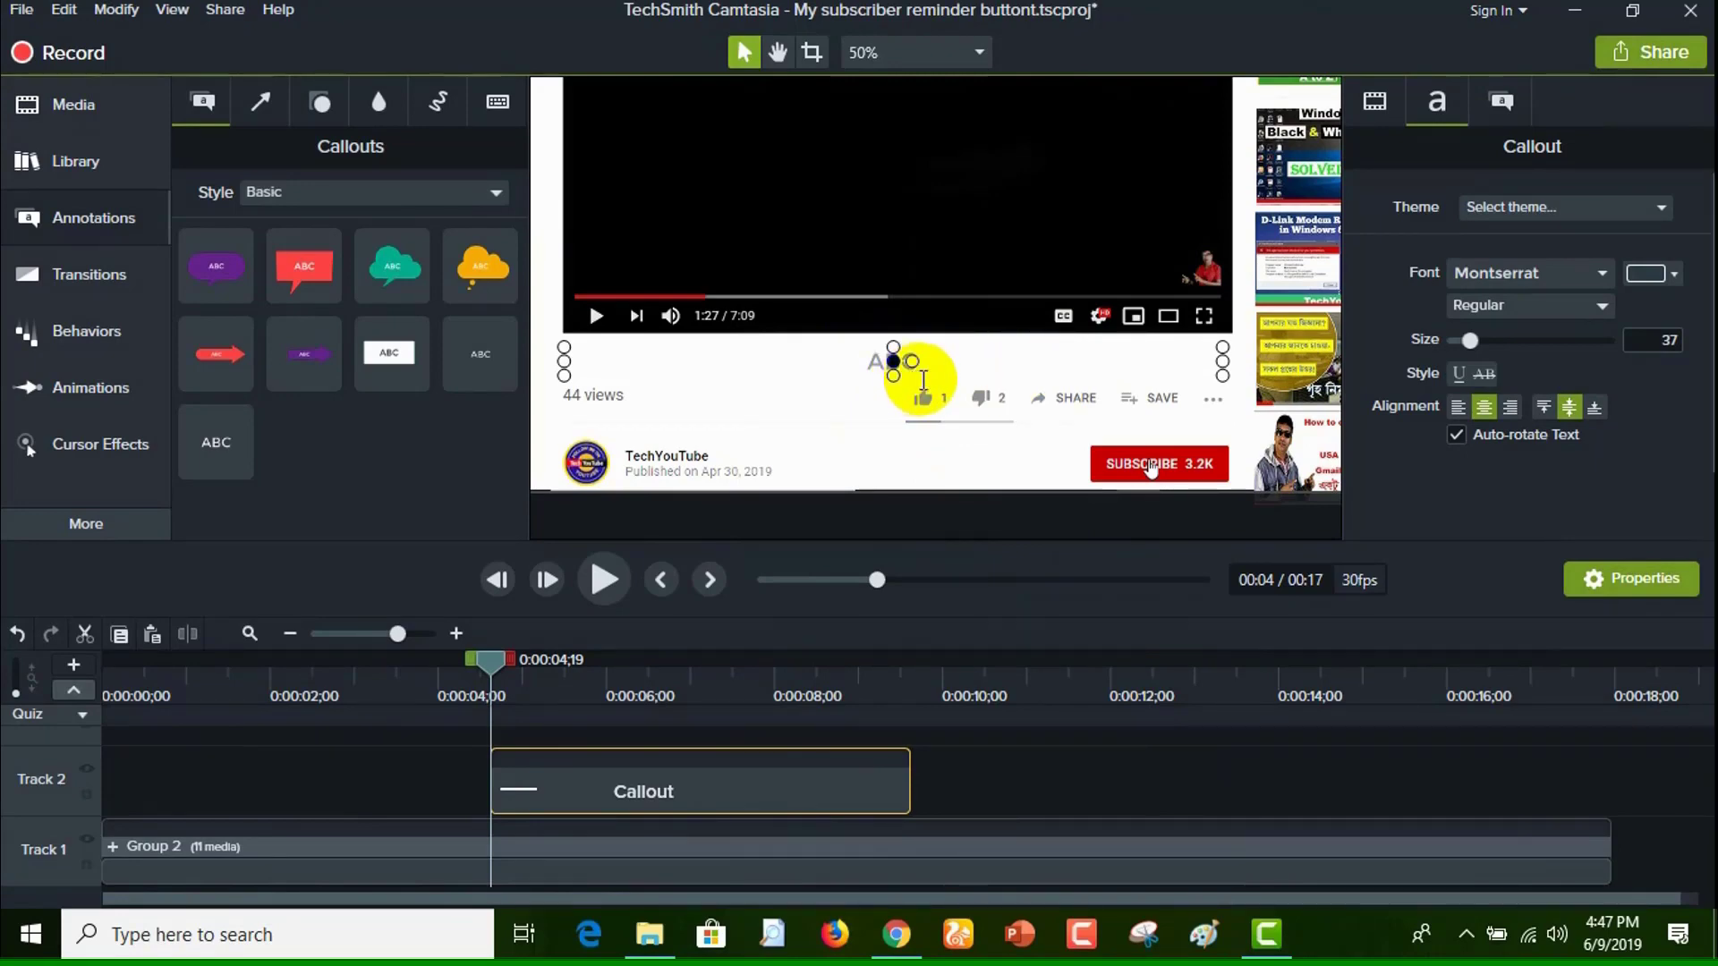
click(27, 935)
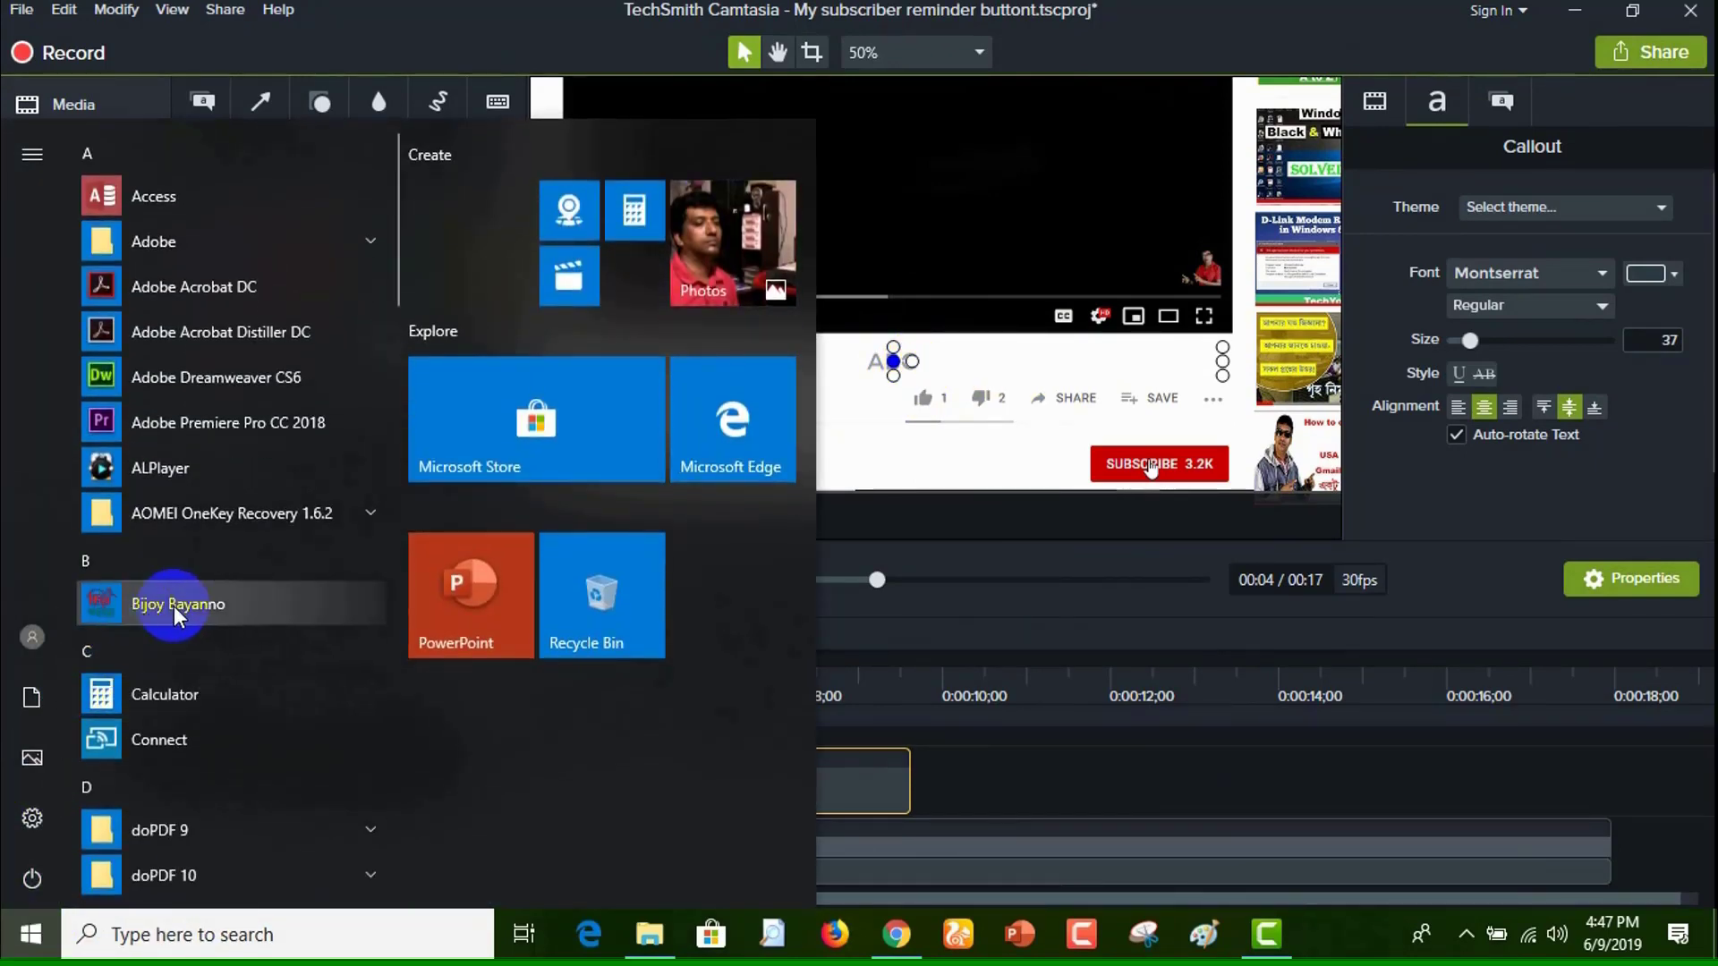
click(159, 609)
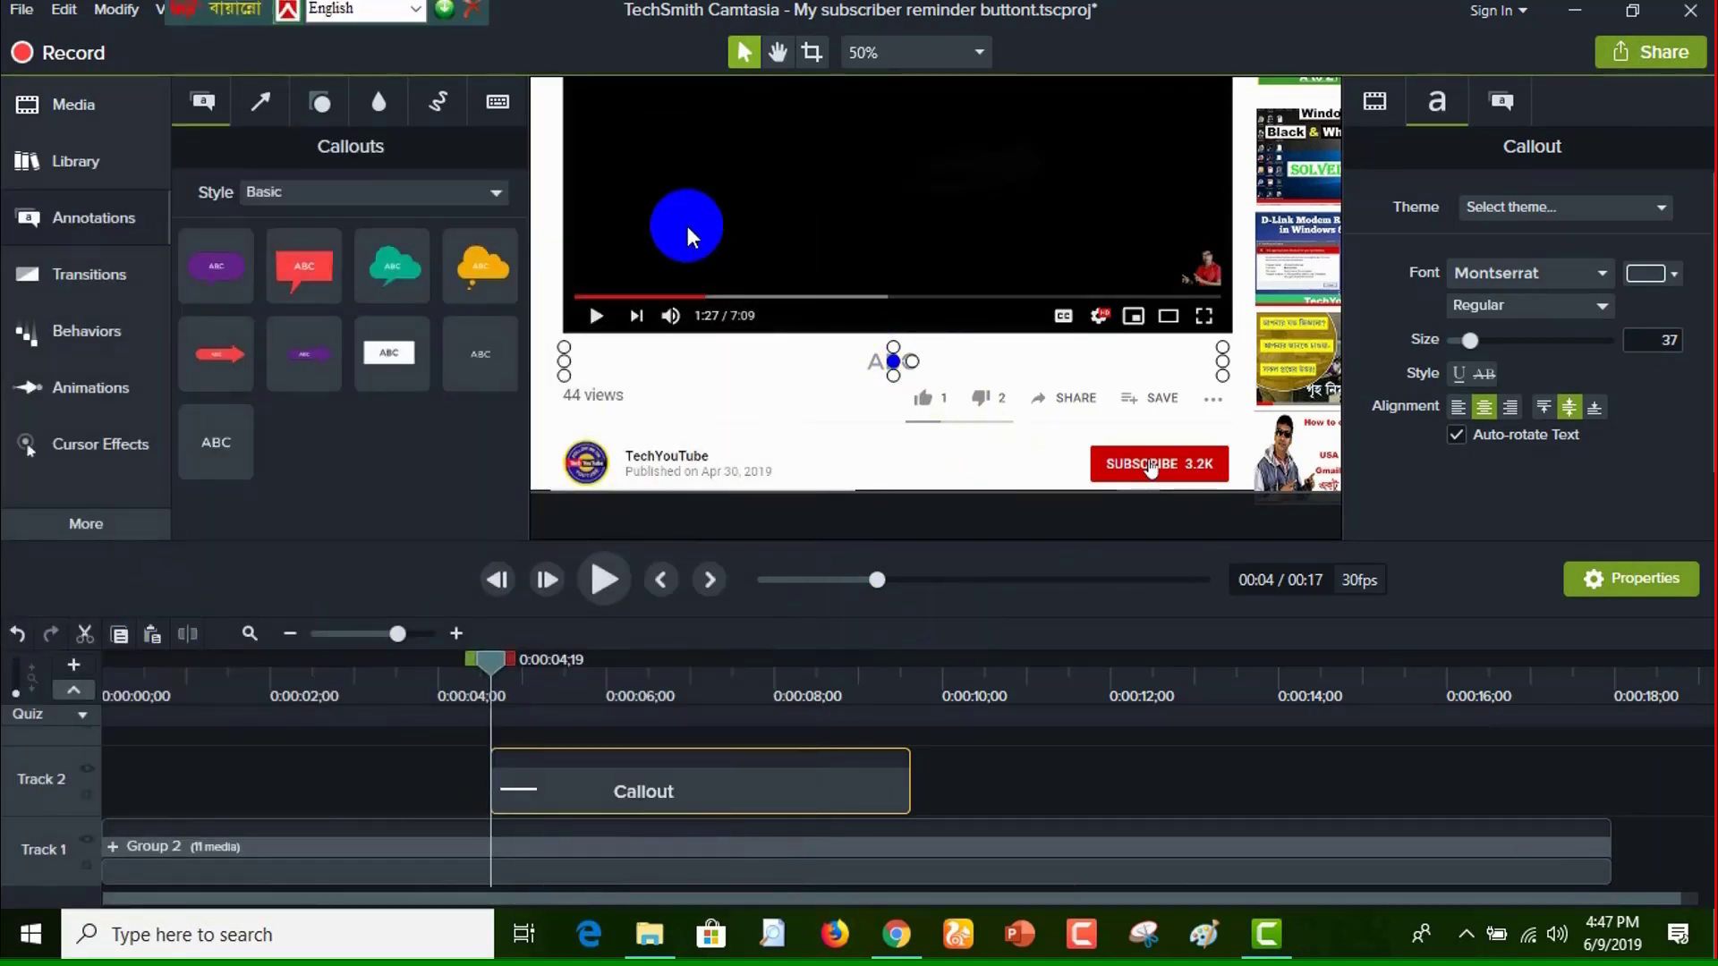
Set the callout text's font to NikoshBAN and its style to Bold
click(1603, 273)
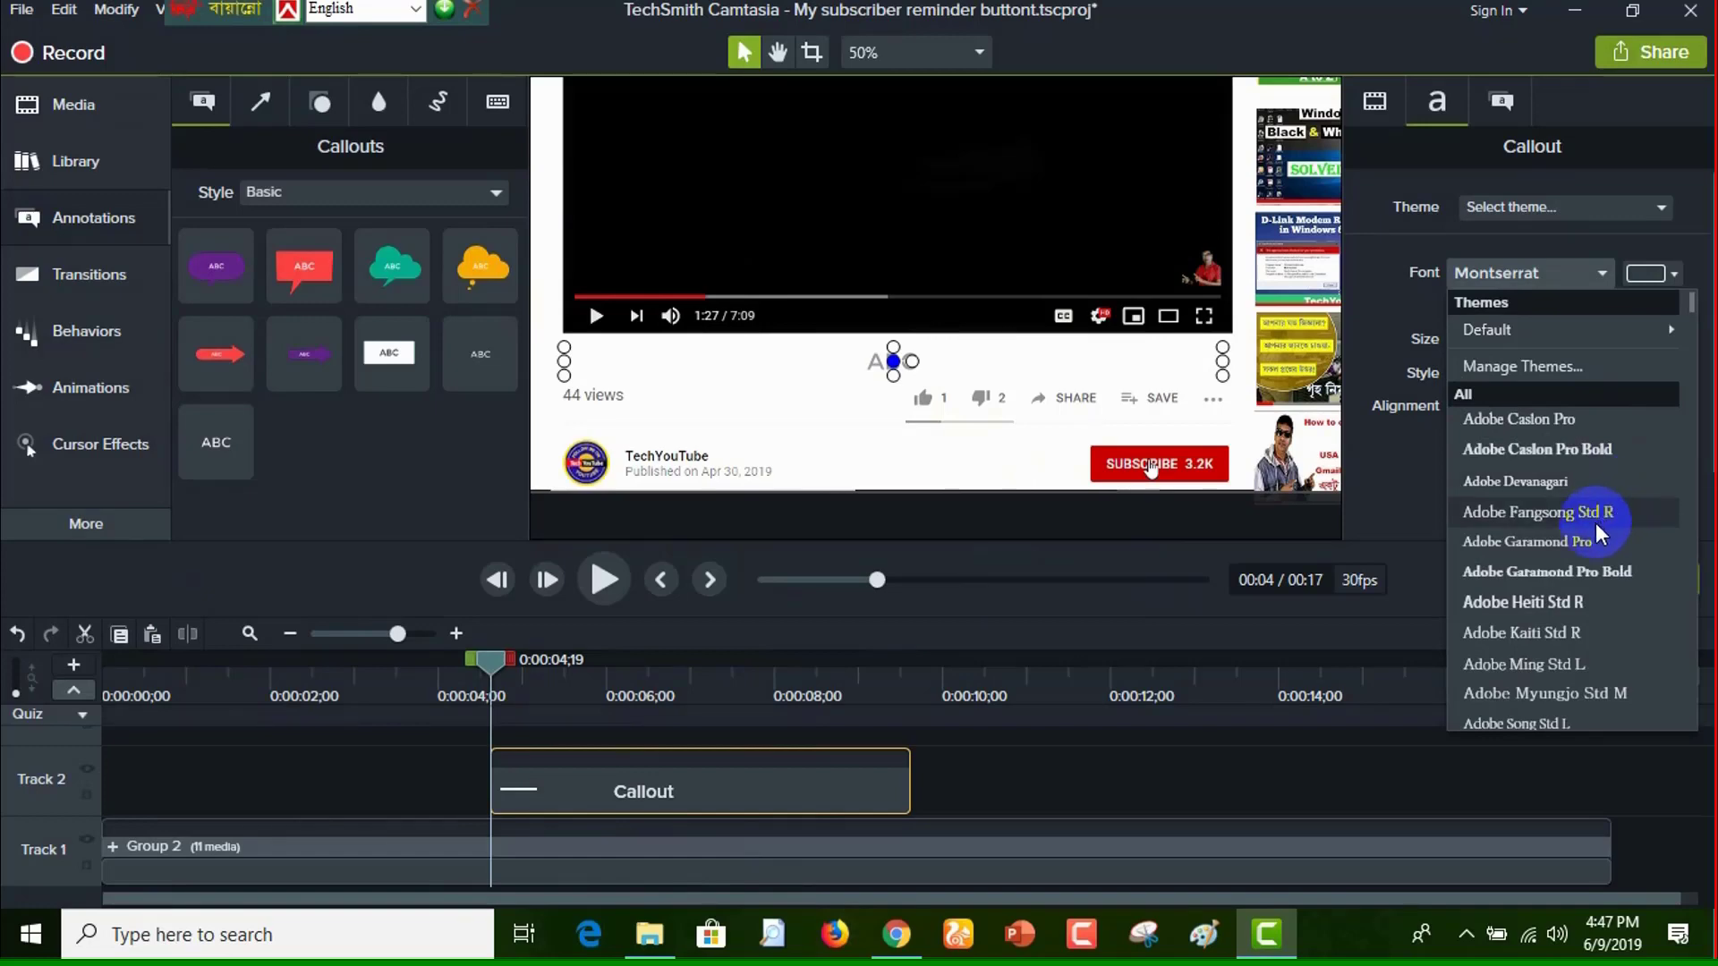
scroll(1593, 524, down, 8)
scroll(1591, 524, down, 20)
click(1511, 506)
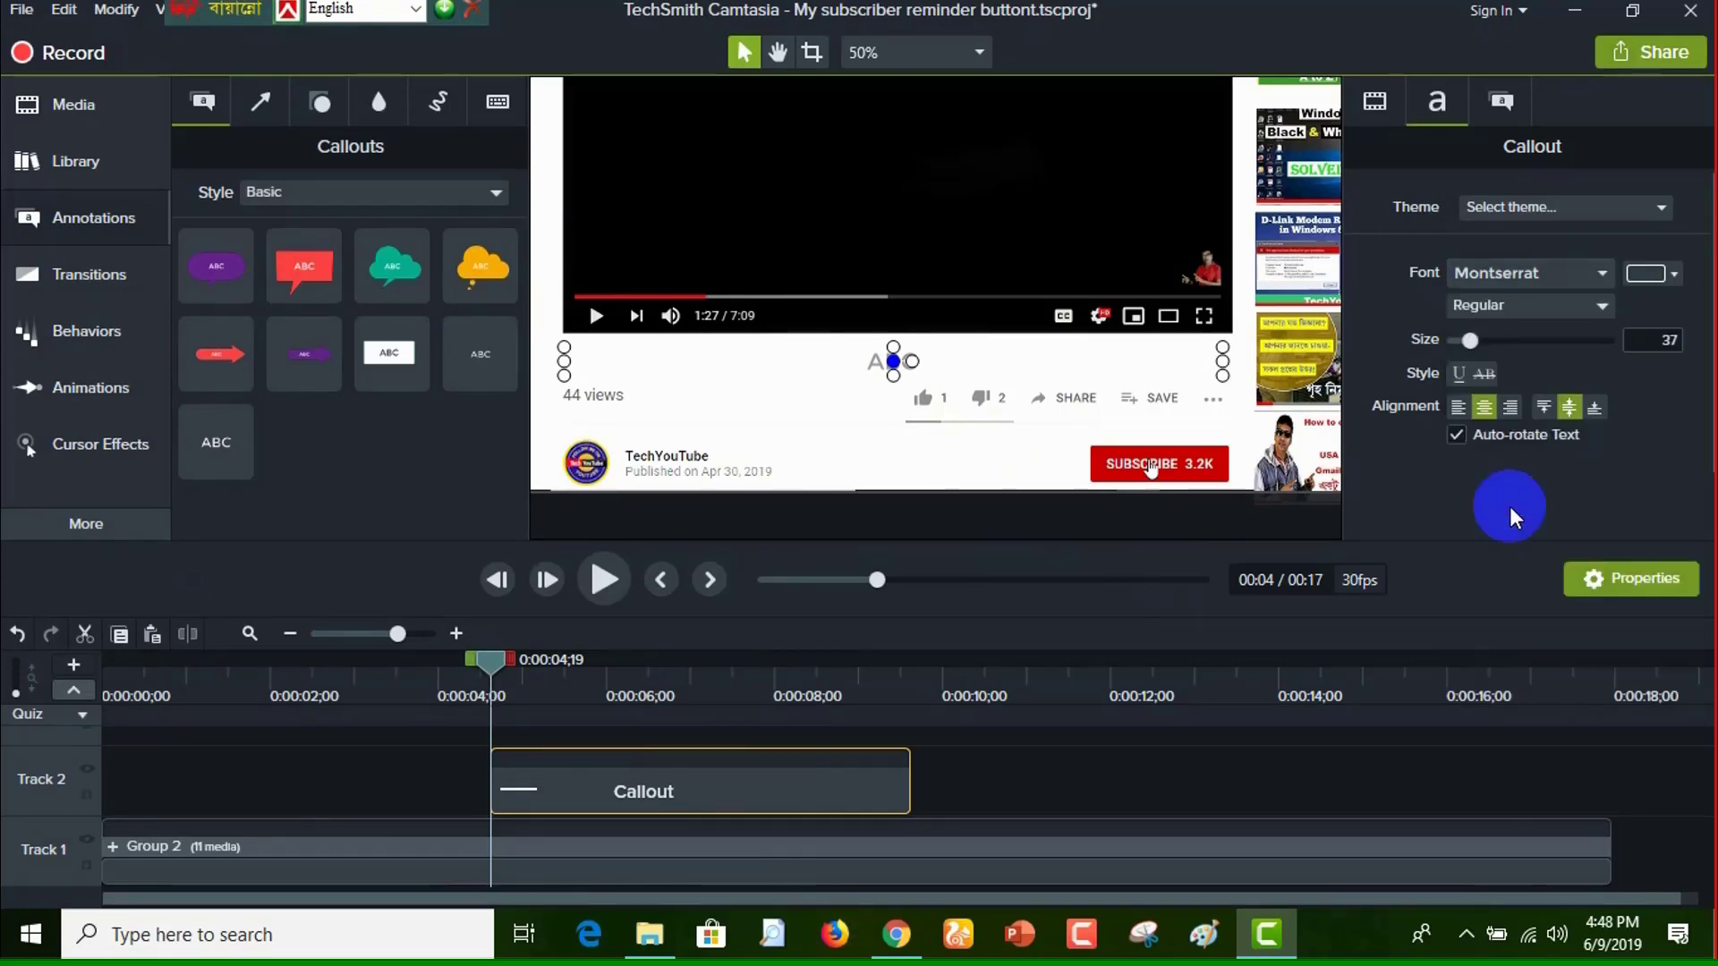
click(1599, 306)
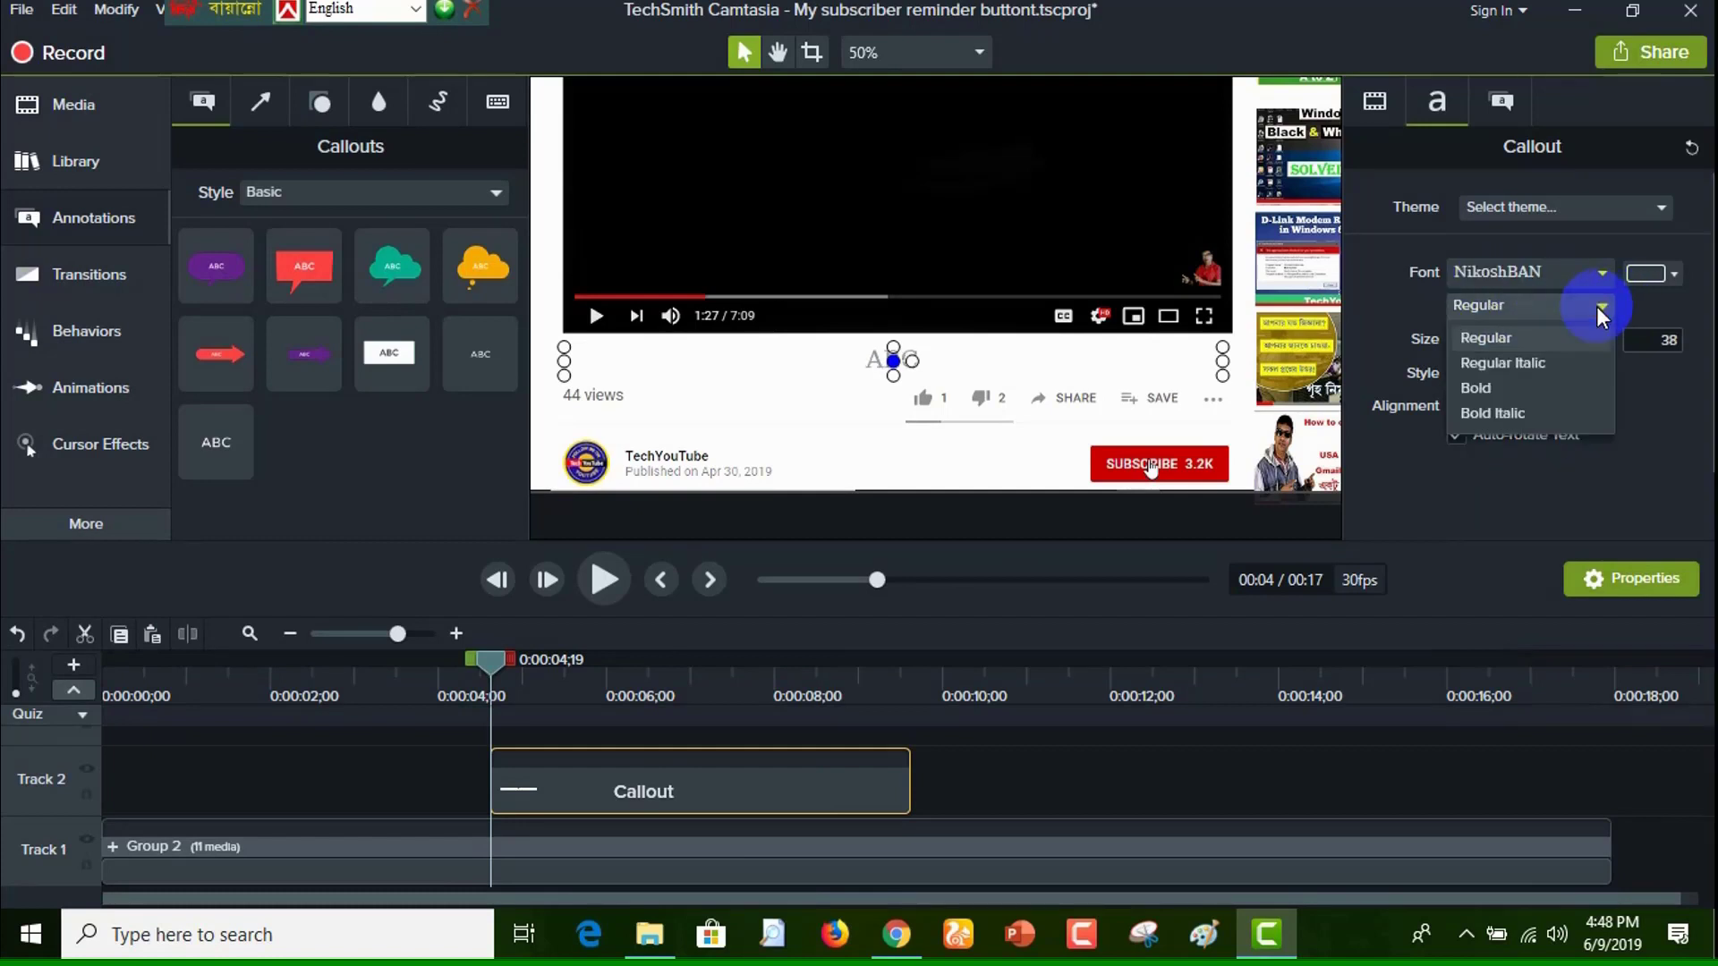
click(1490, 390)
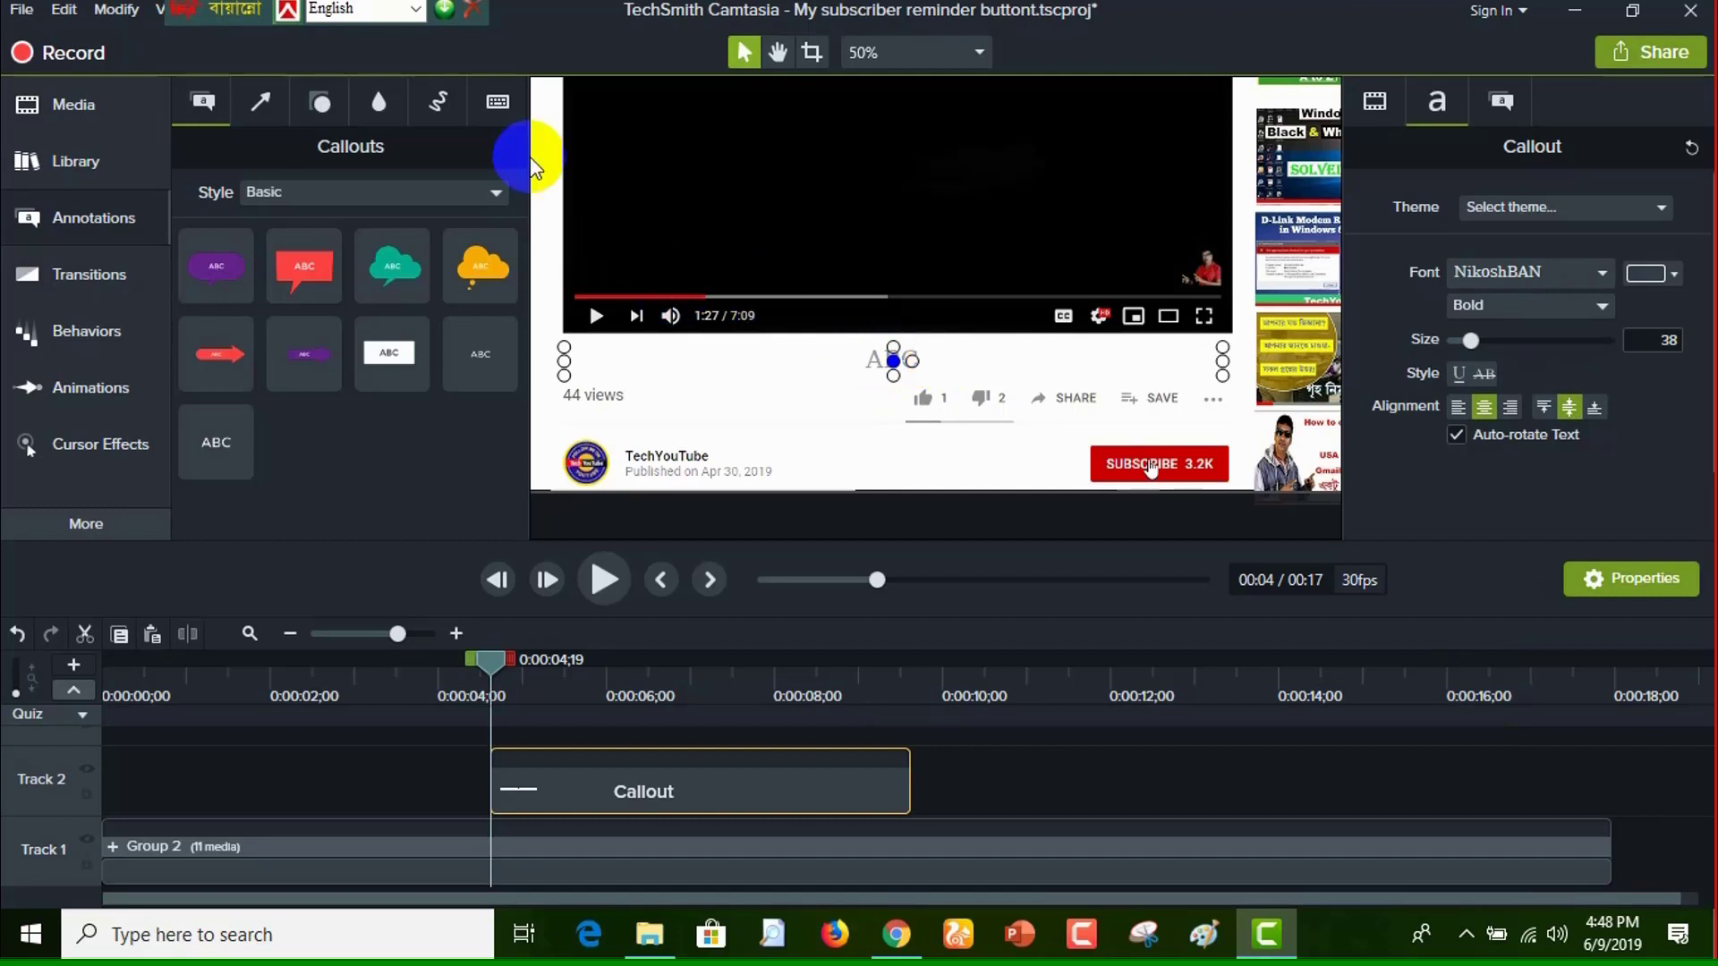
Switch the Bijoy keyboard to Unicode and replace the callout's ABC text with "চ্যানেলটিতে সাবস্ক্রাইব করে ডান পাশের বেল আইকনটি টিপে দিন বাদ যাবেনা একটিও ভিডিও"
click(415, 10)
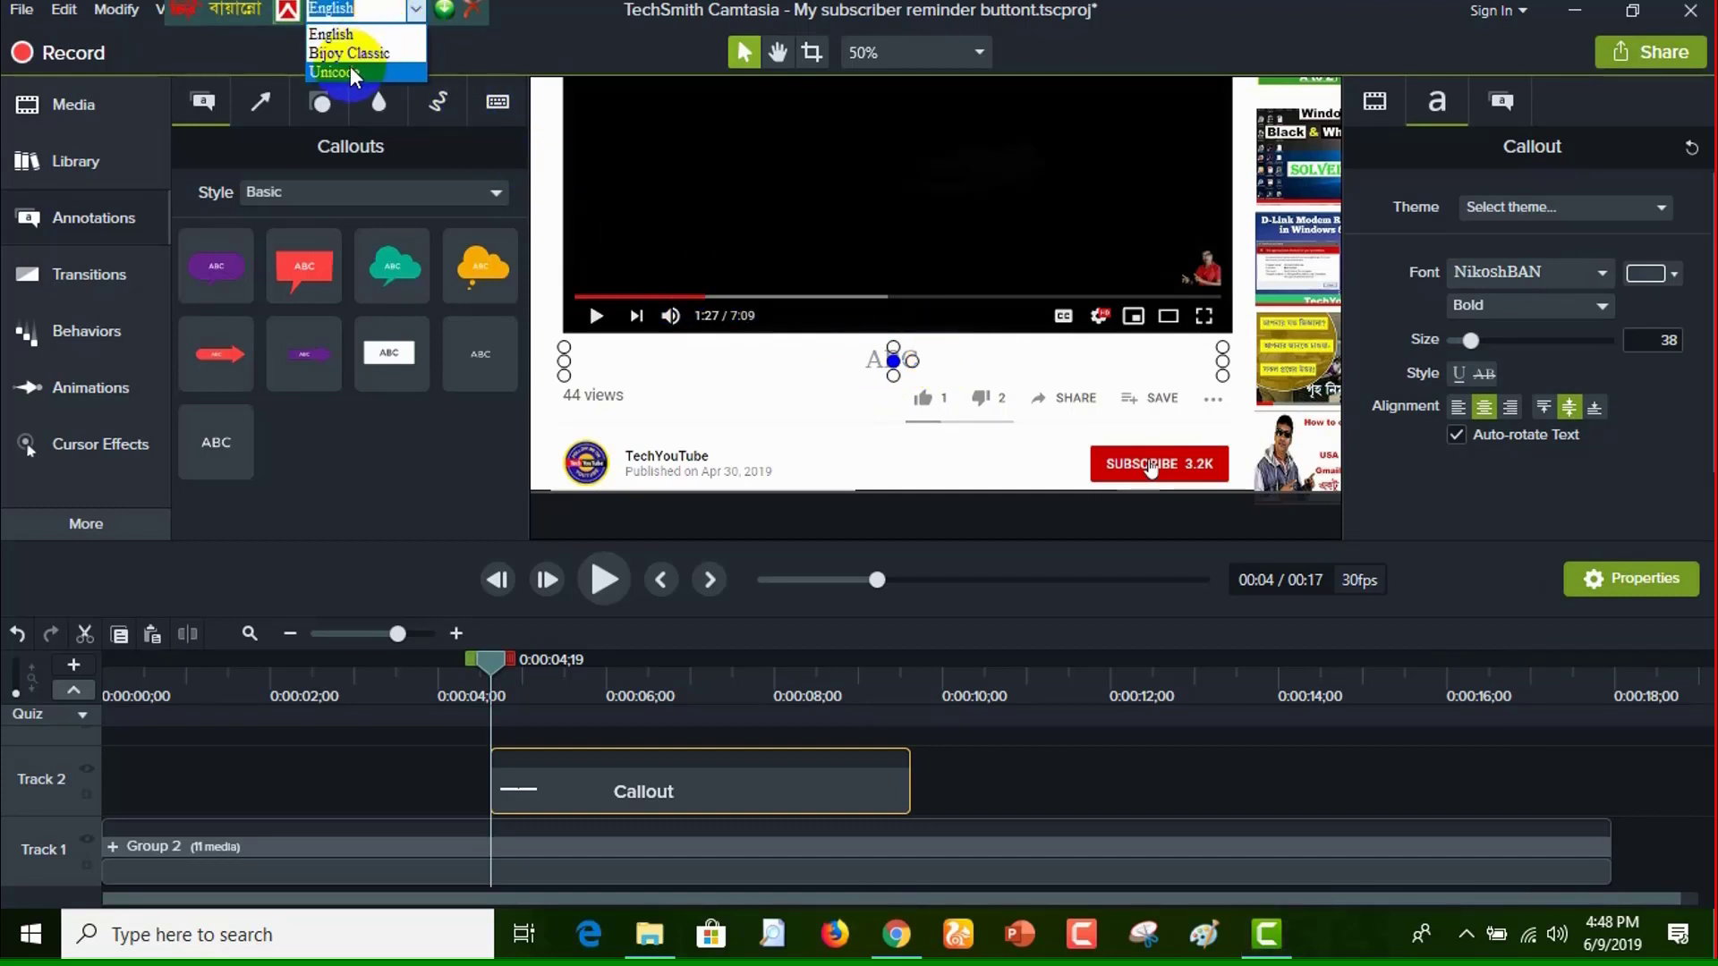
click(350, 71)
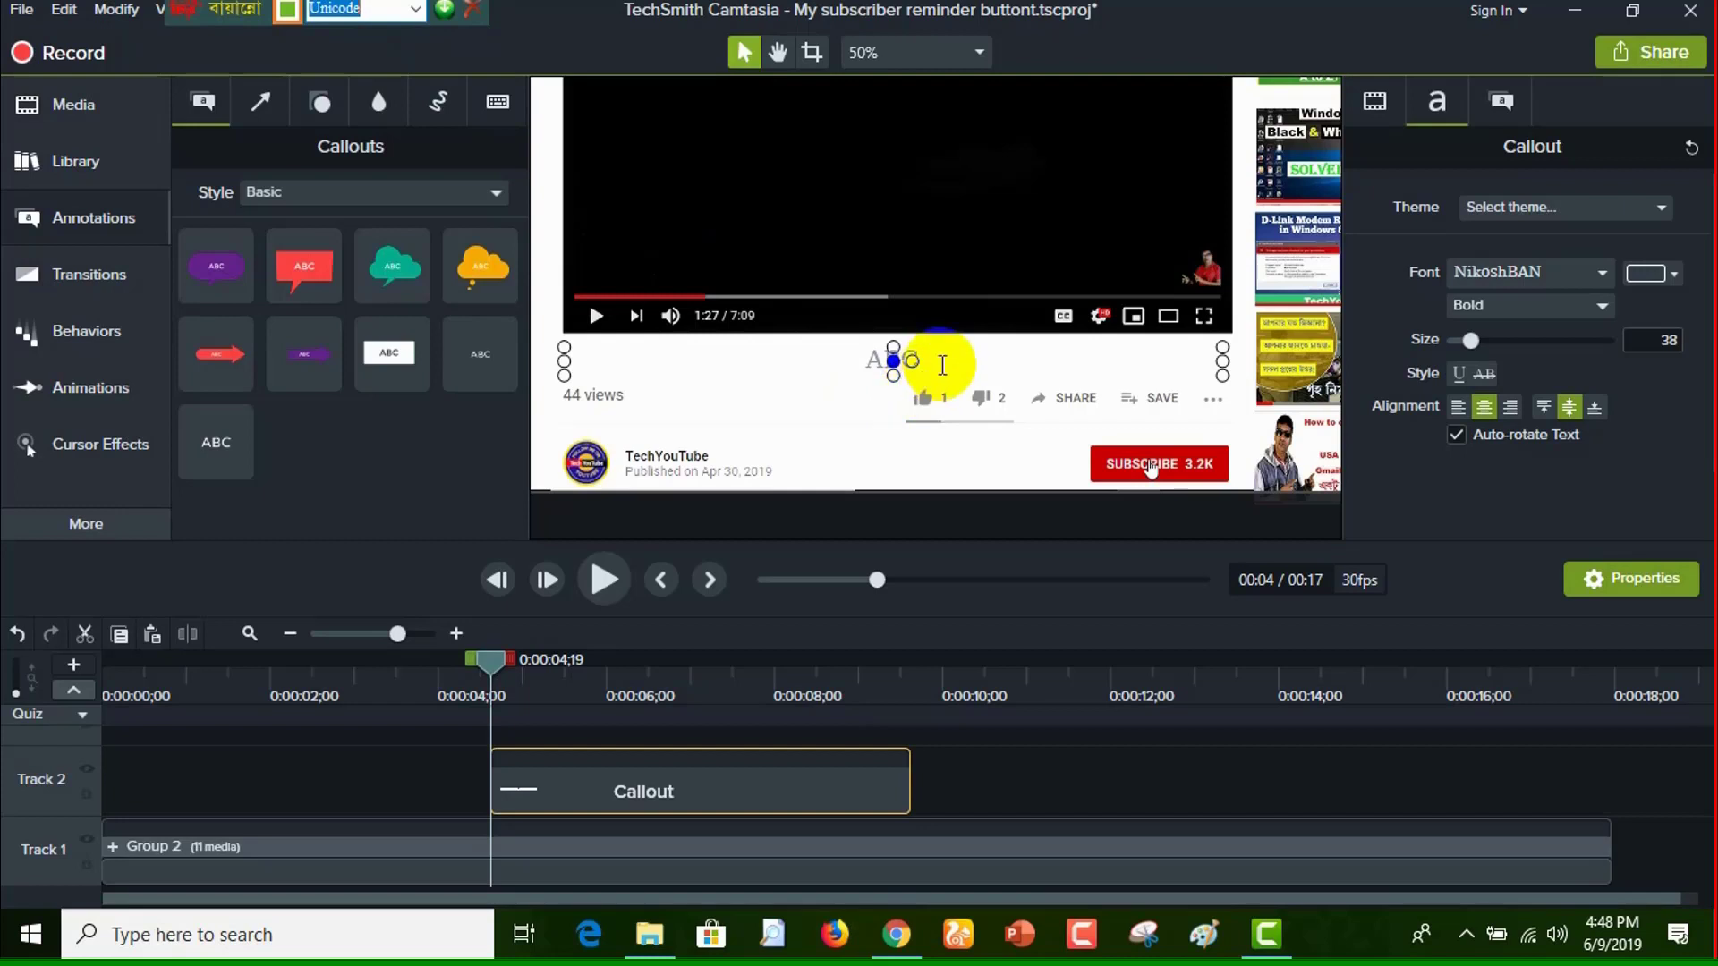
click(942, 360)
drag(938, 359, 852, 356)
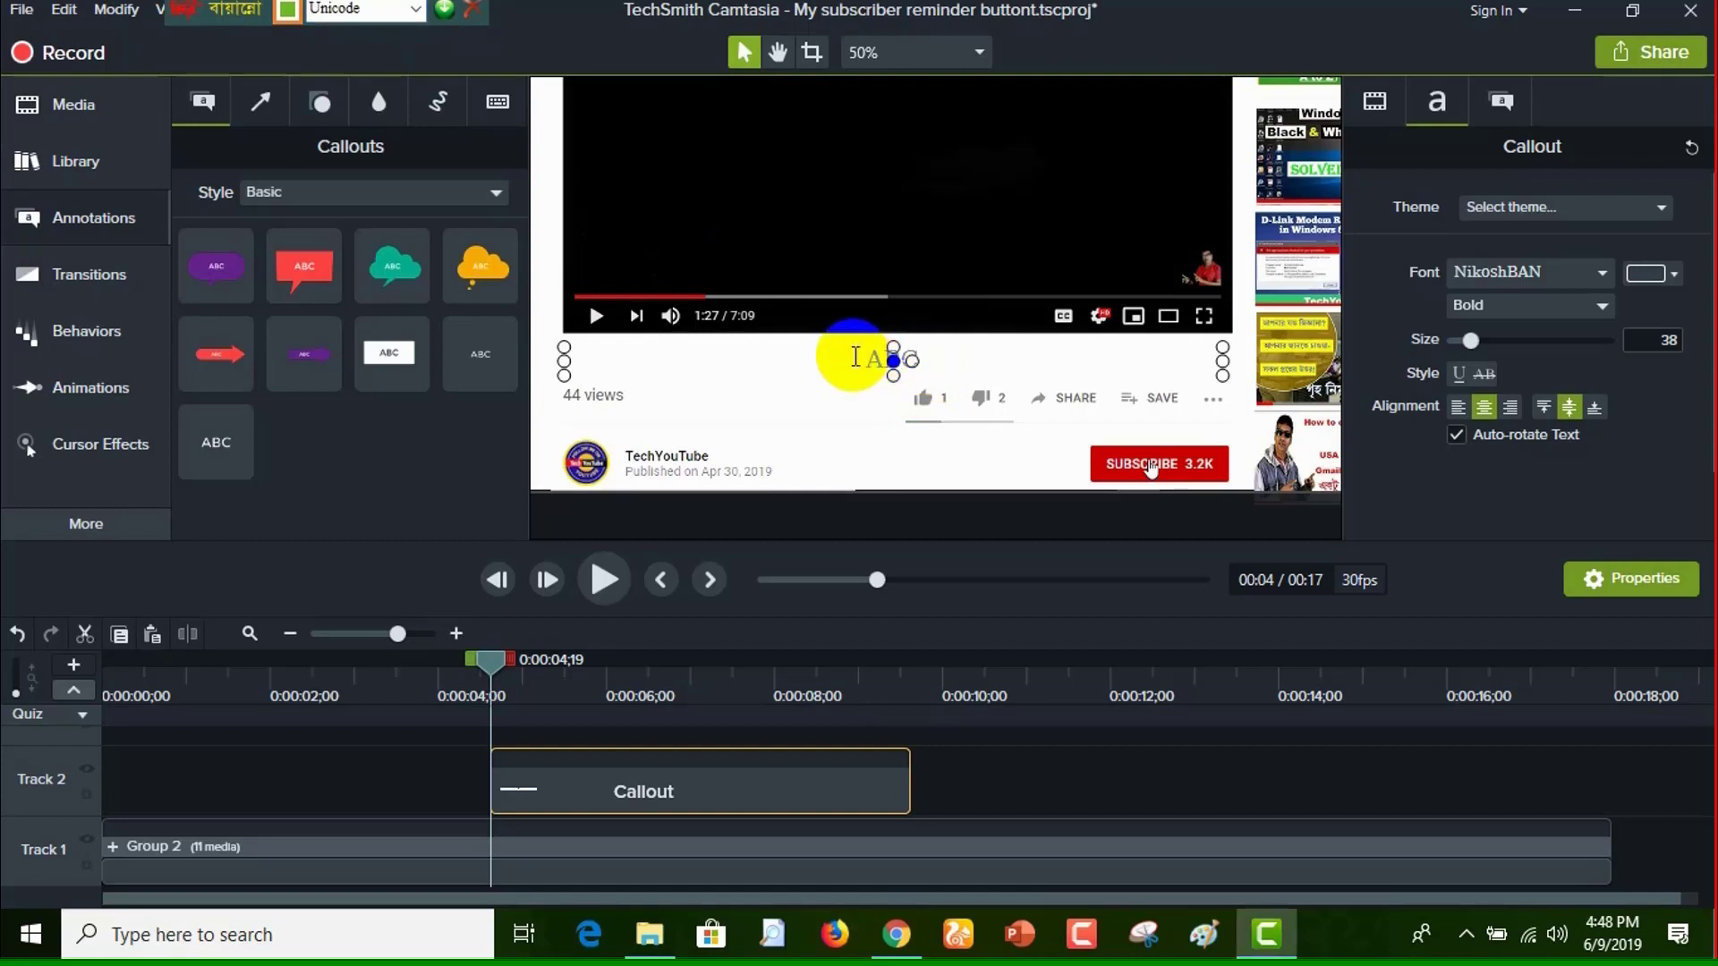
key(ctrl+v)
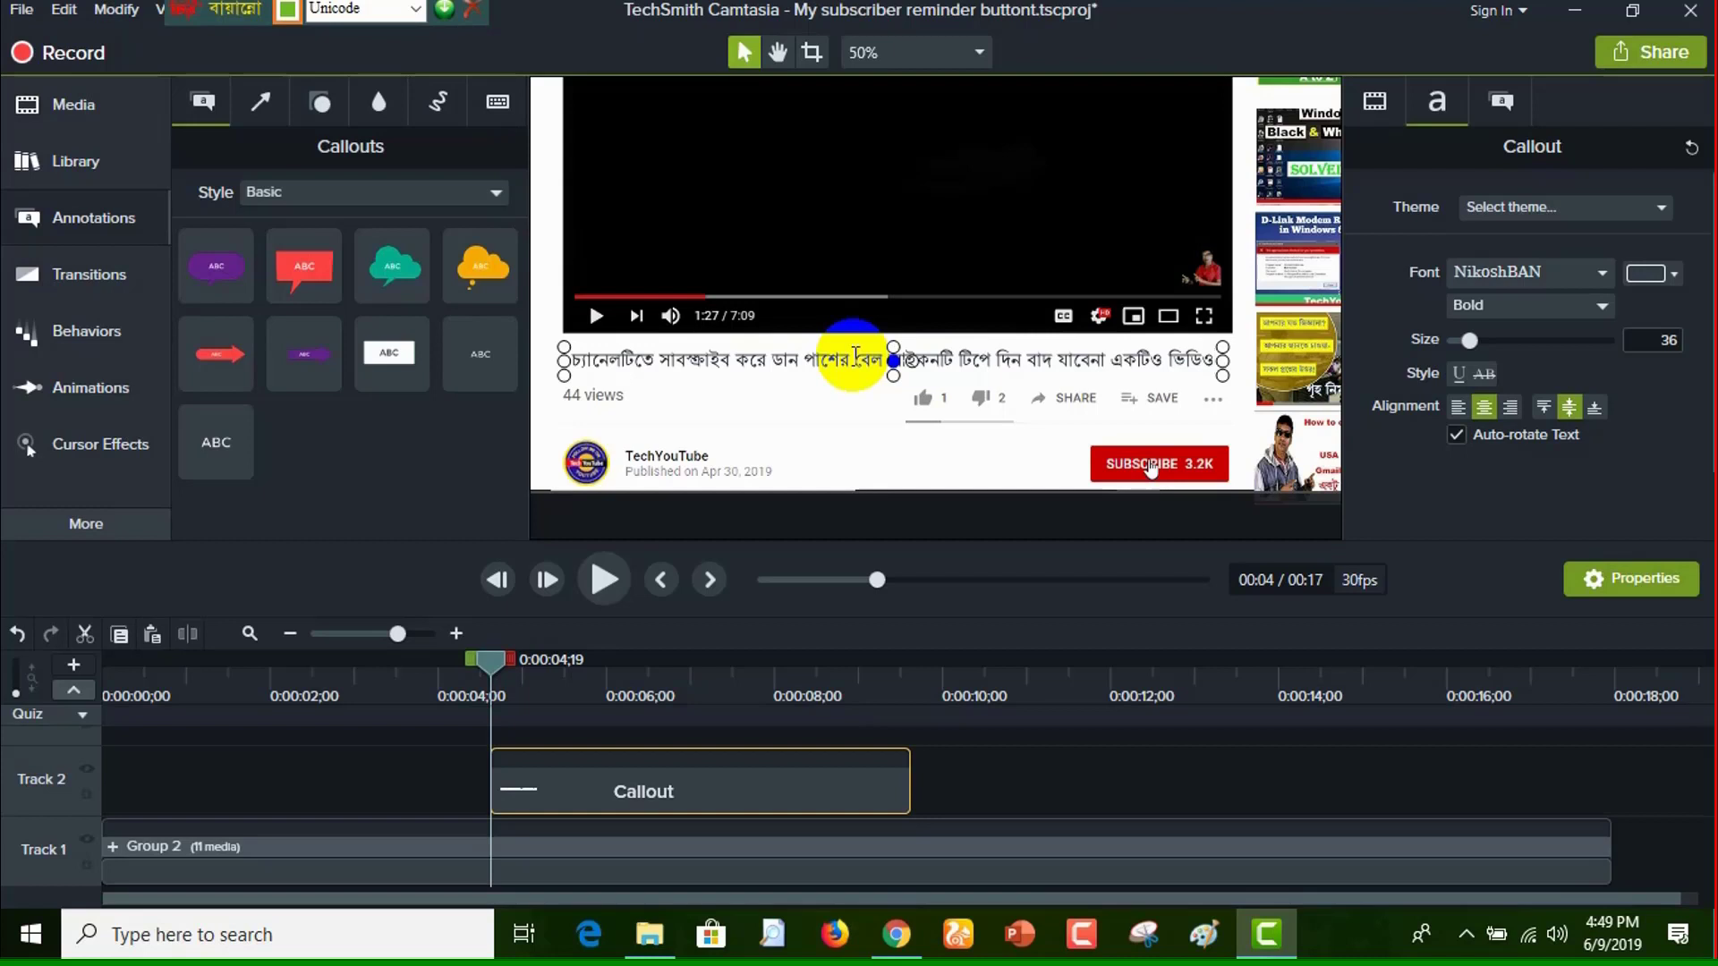
click(803, 389)
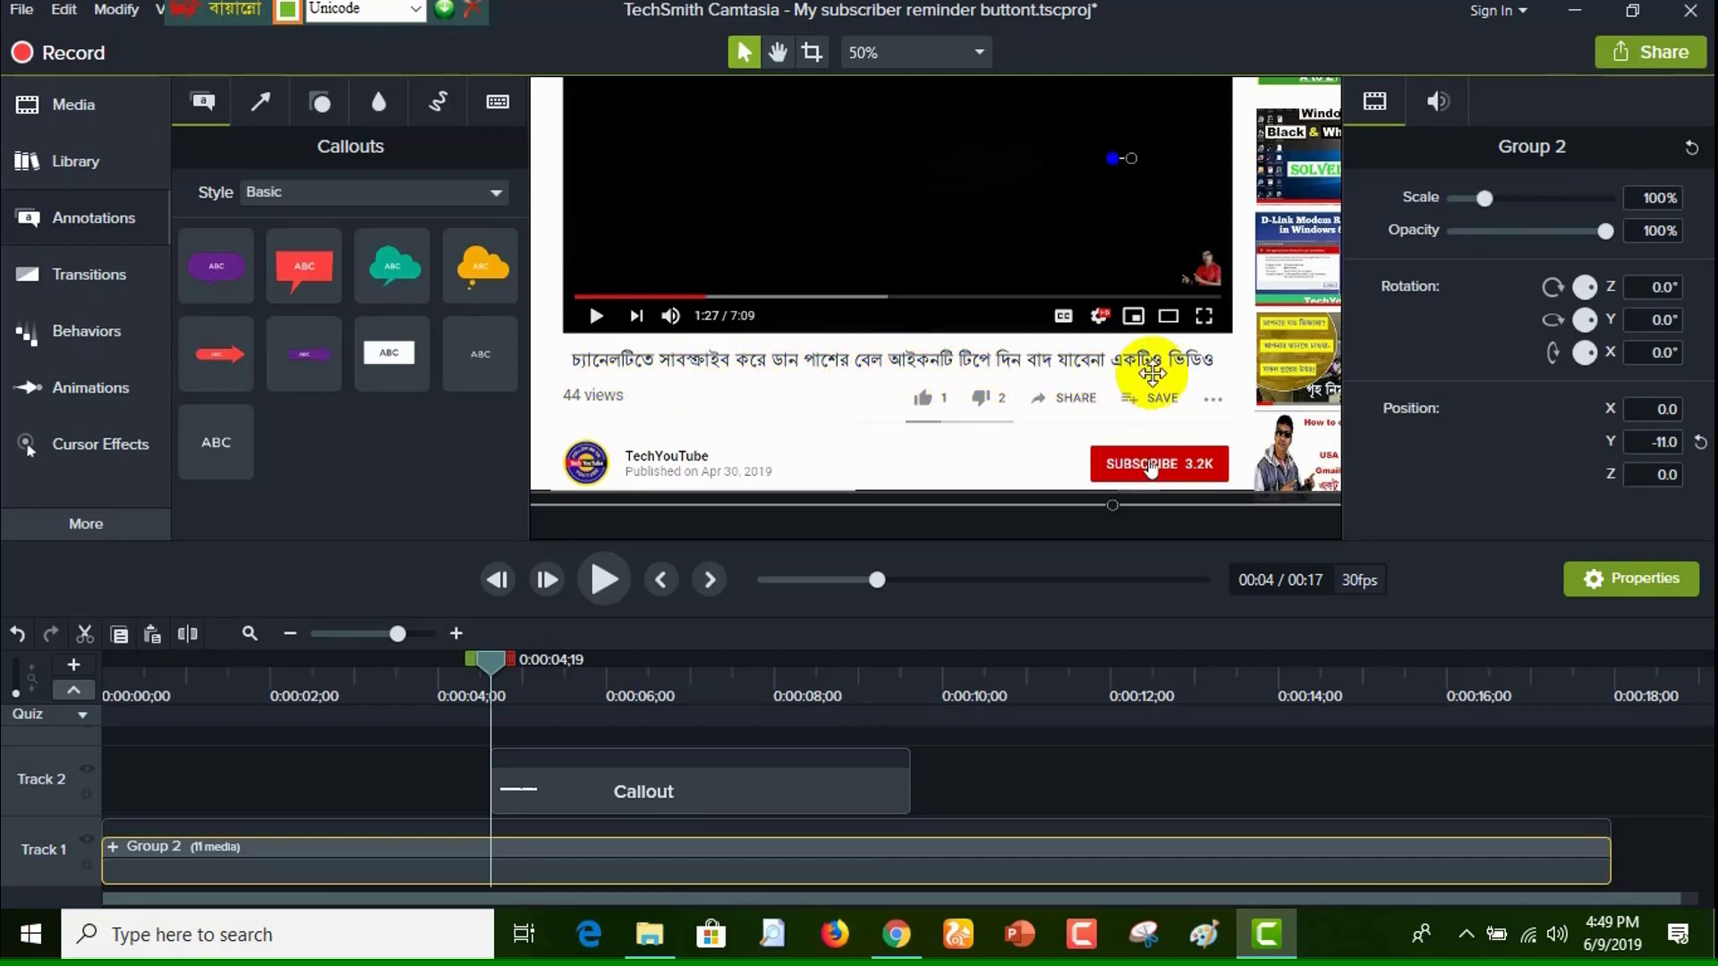
click(703, 361)
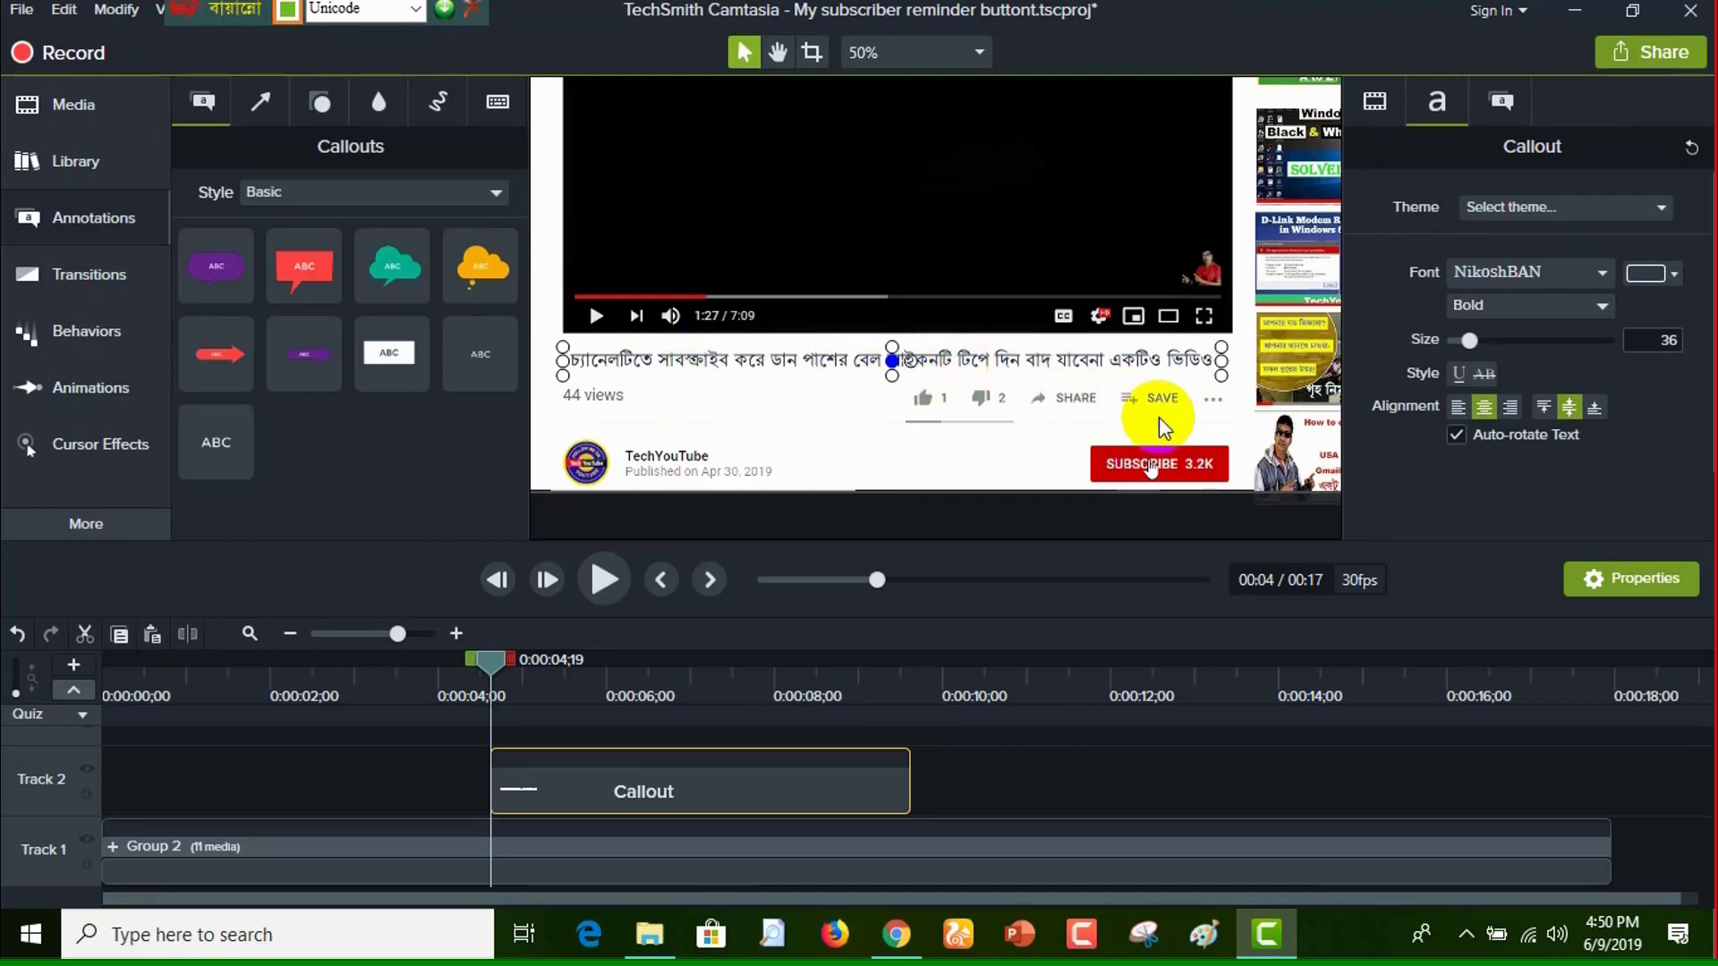
click(772, 389)
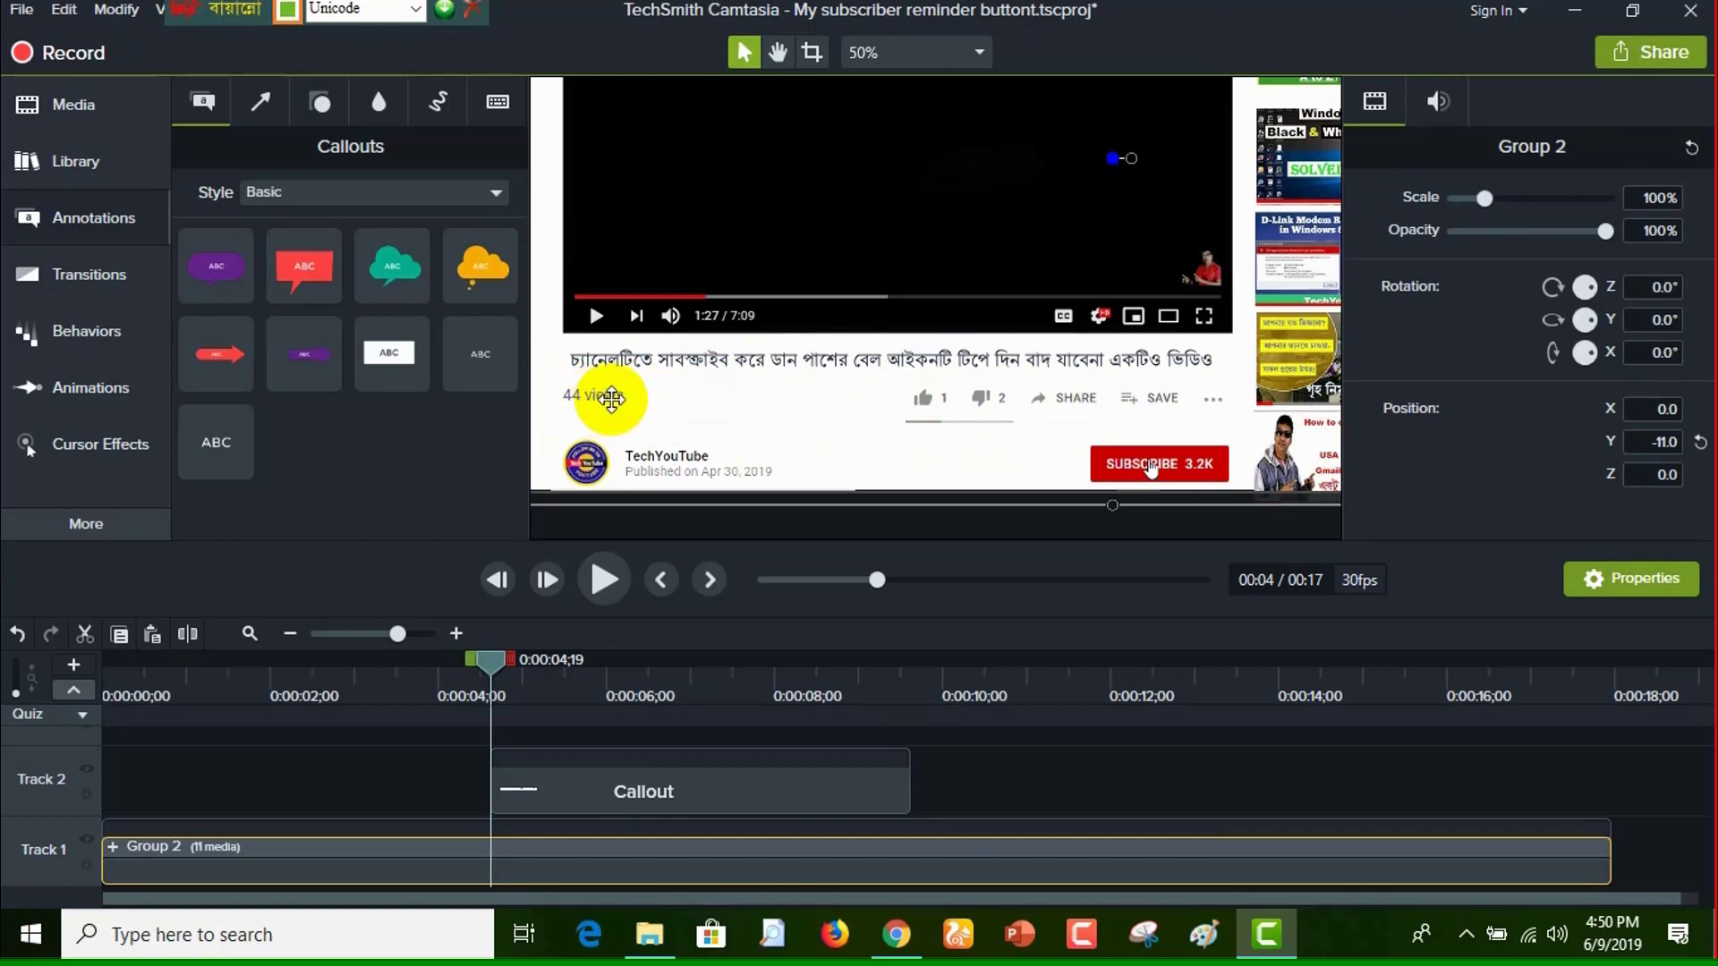
Add a Blur annotation to the canvas and resize it to cover just the view count under the Bangla title
click(79, 224)
click(78, 222)
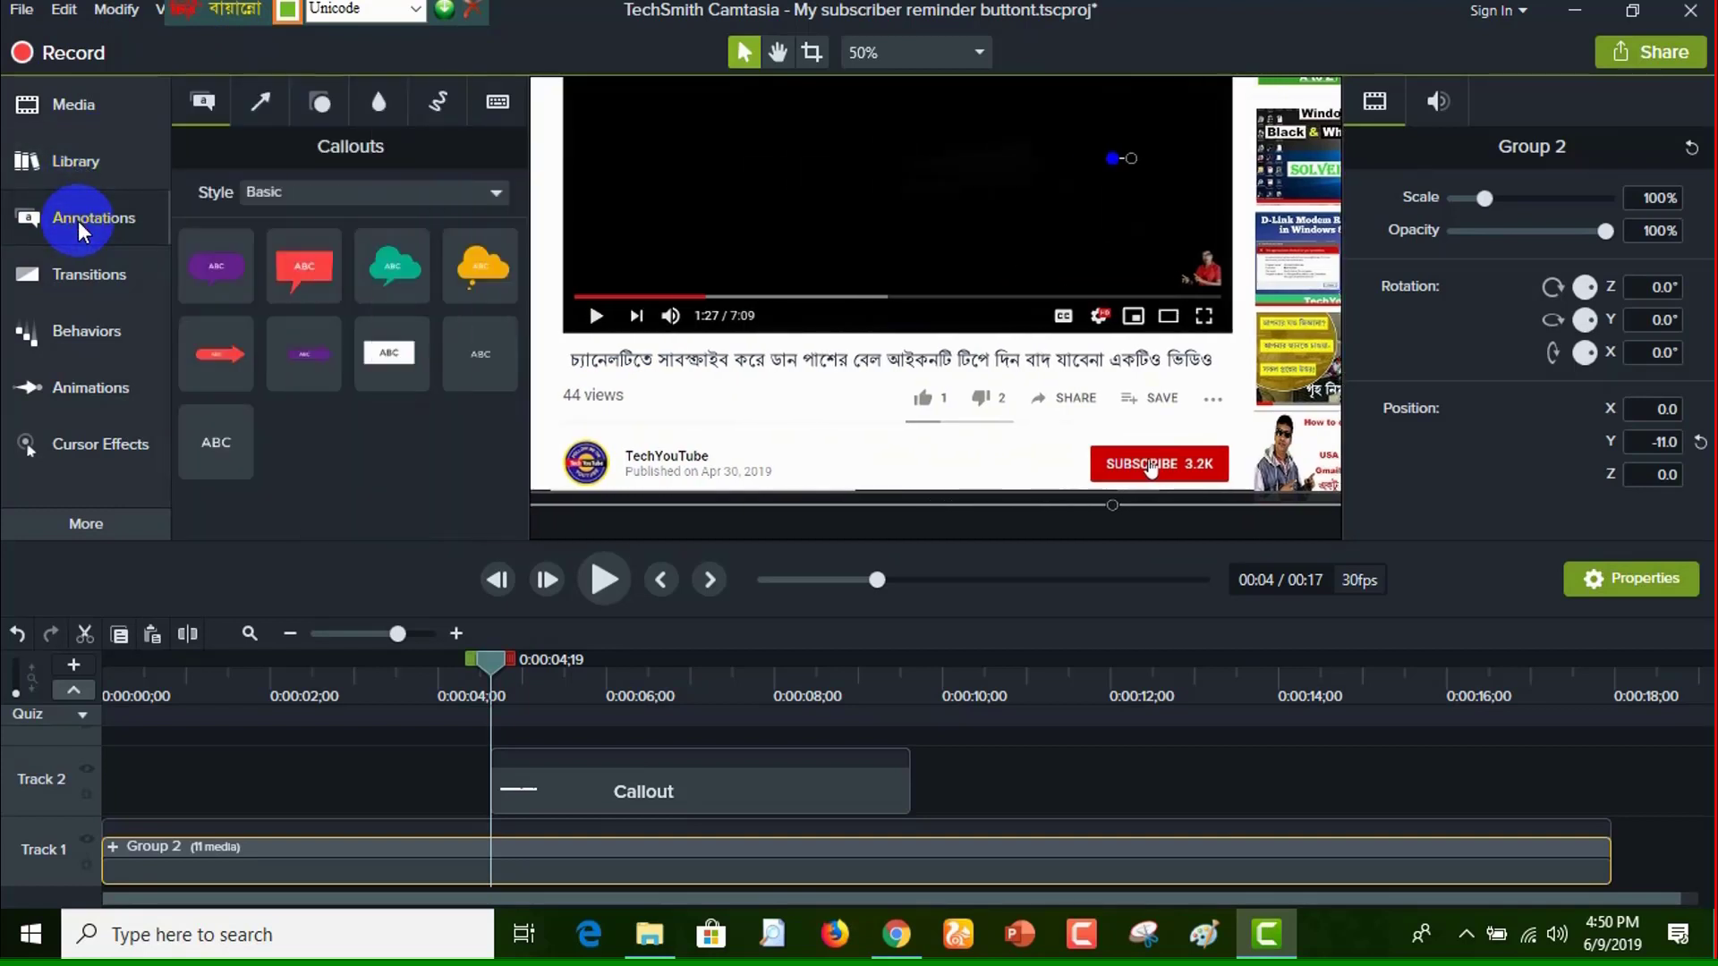
click(385, 102)
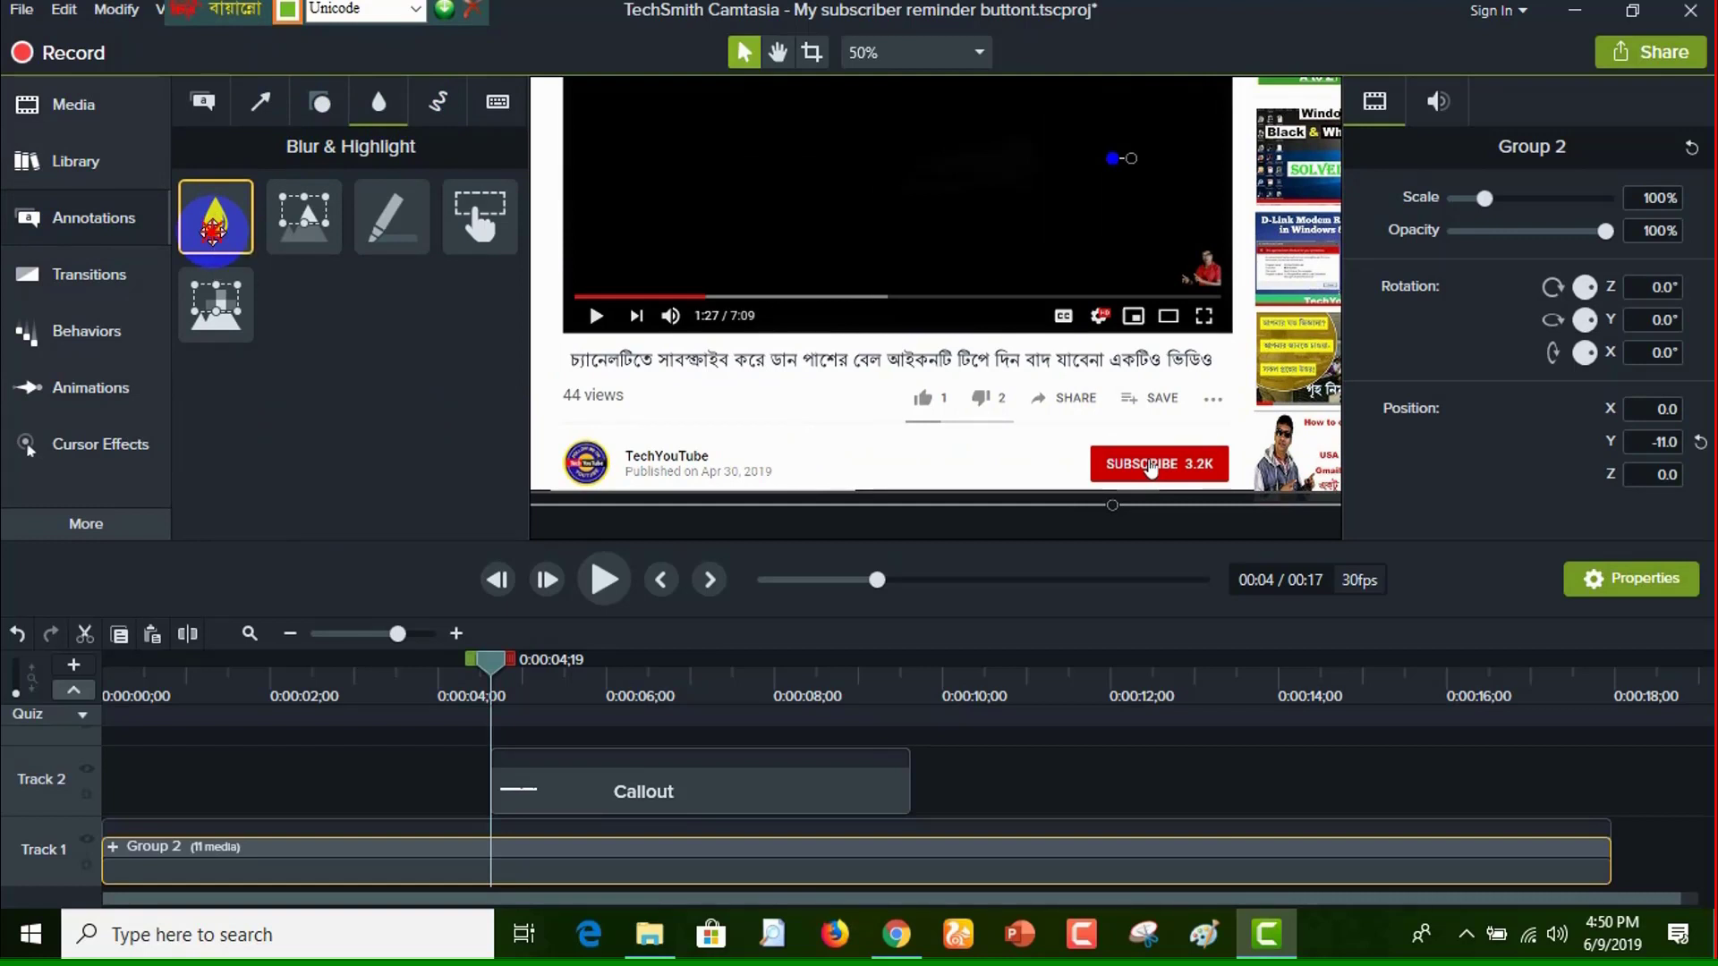
mouse_move(215, 226)
mouse_down()
mouse_move(626, 375)
mouse_move(684, 447)
mouse_move(716, 437)
mouse_up()
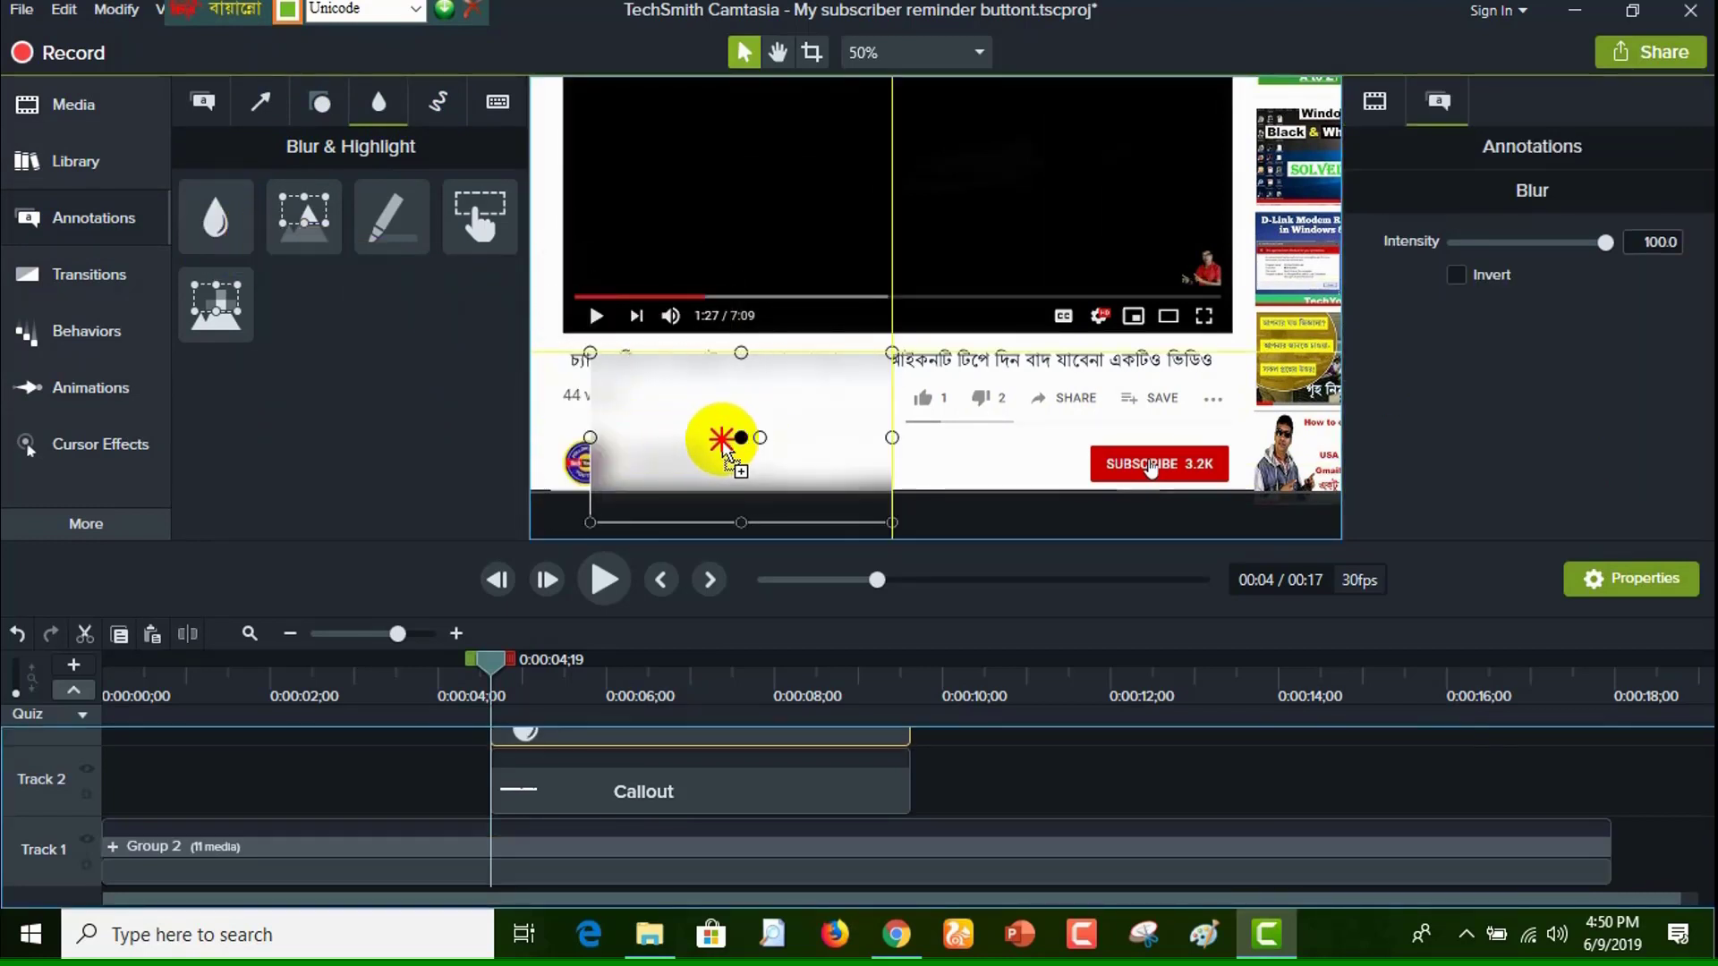
drag(713, 523, 713, 411)
drag(714, 353, 697, 400)
drag(864, 391, 727, 386)
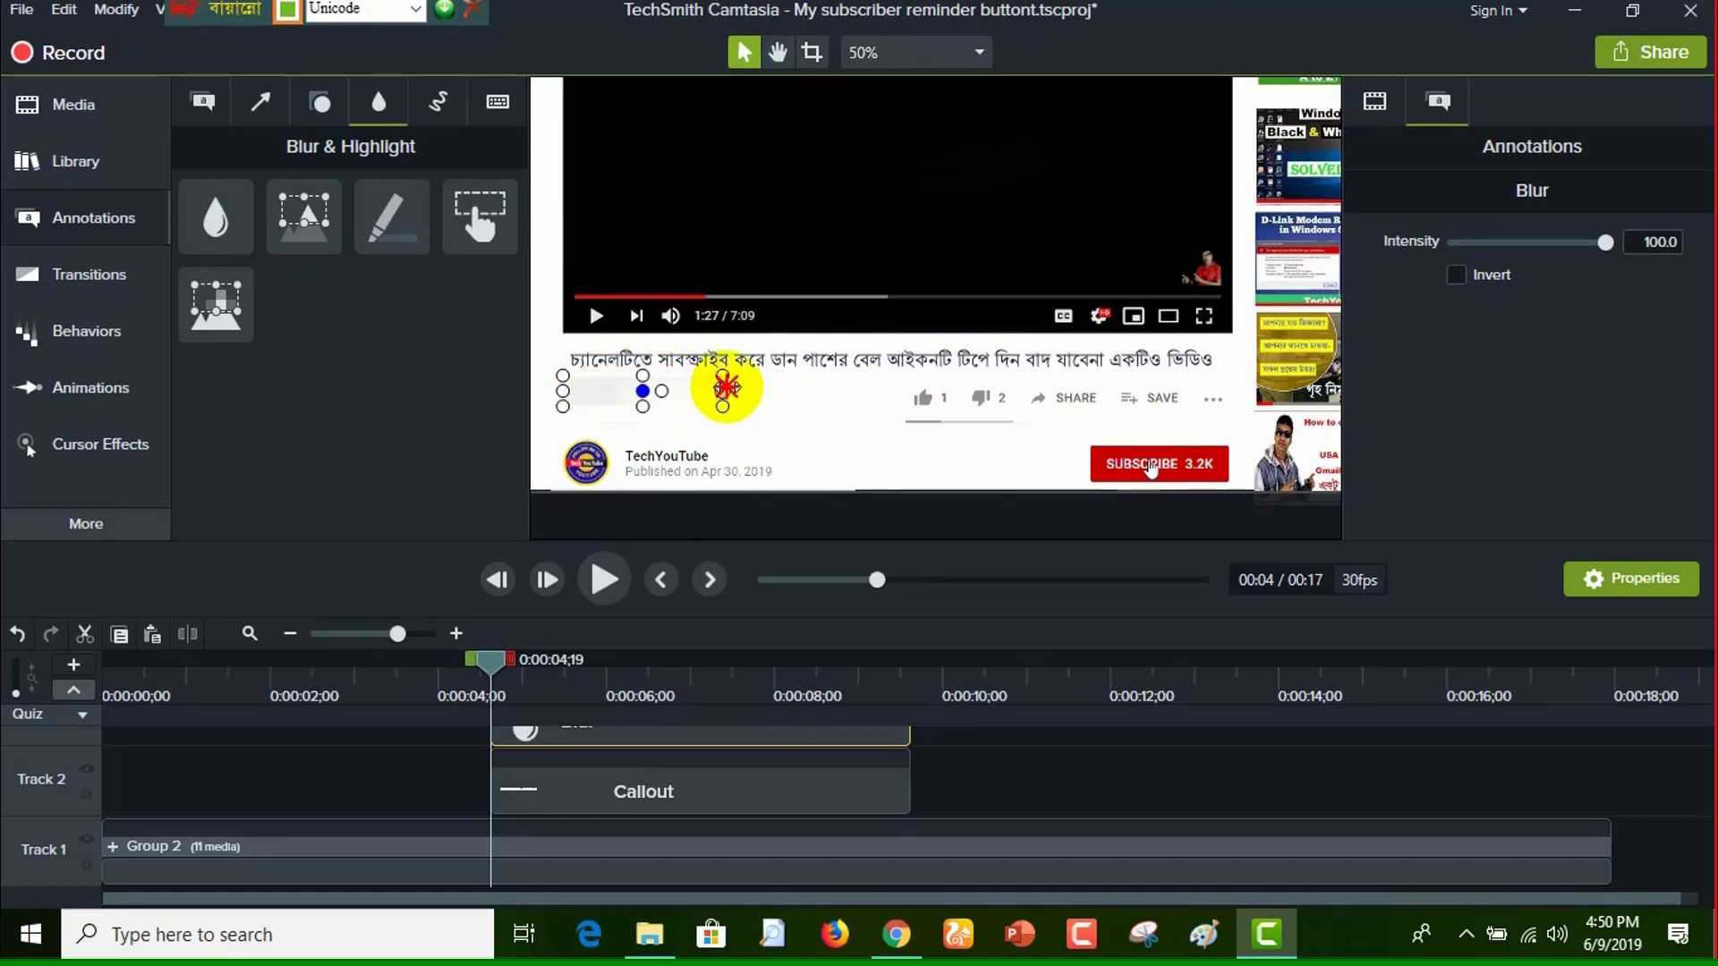
click(749, 394)
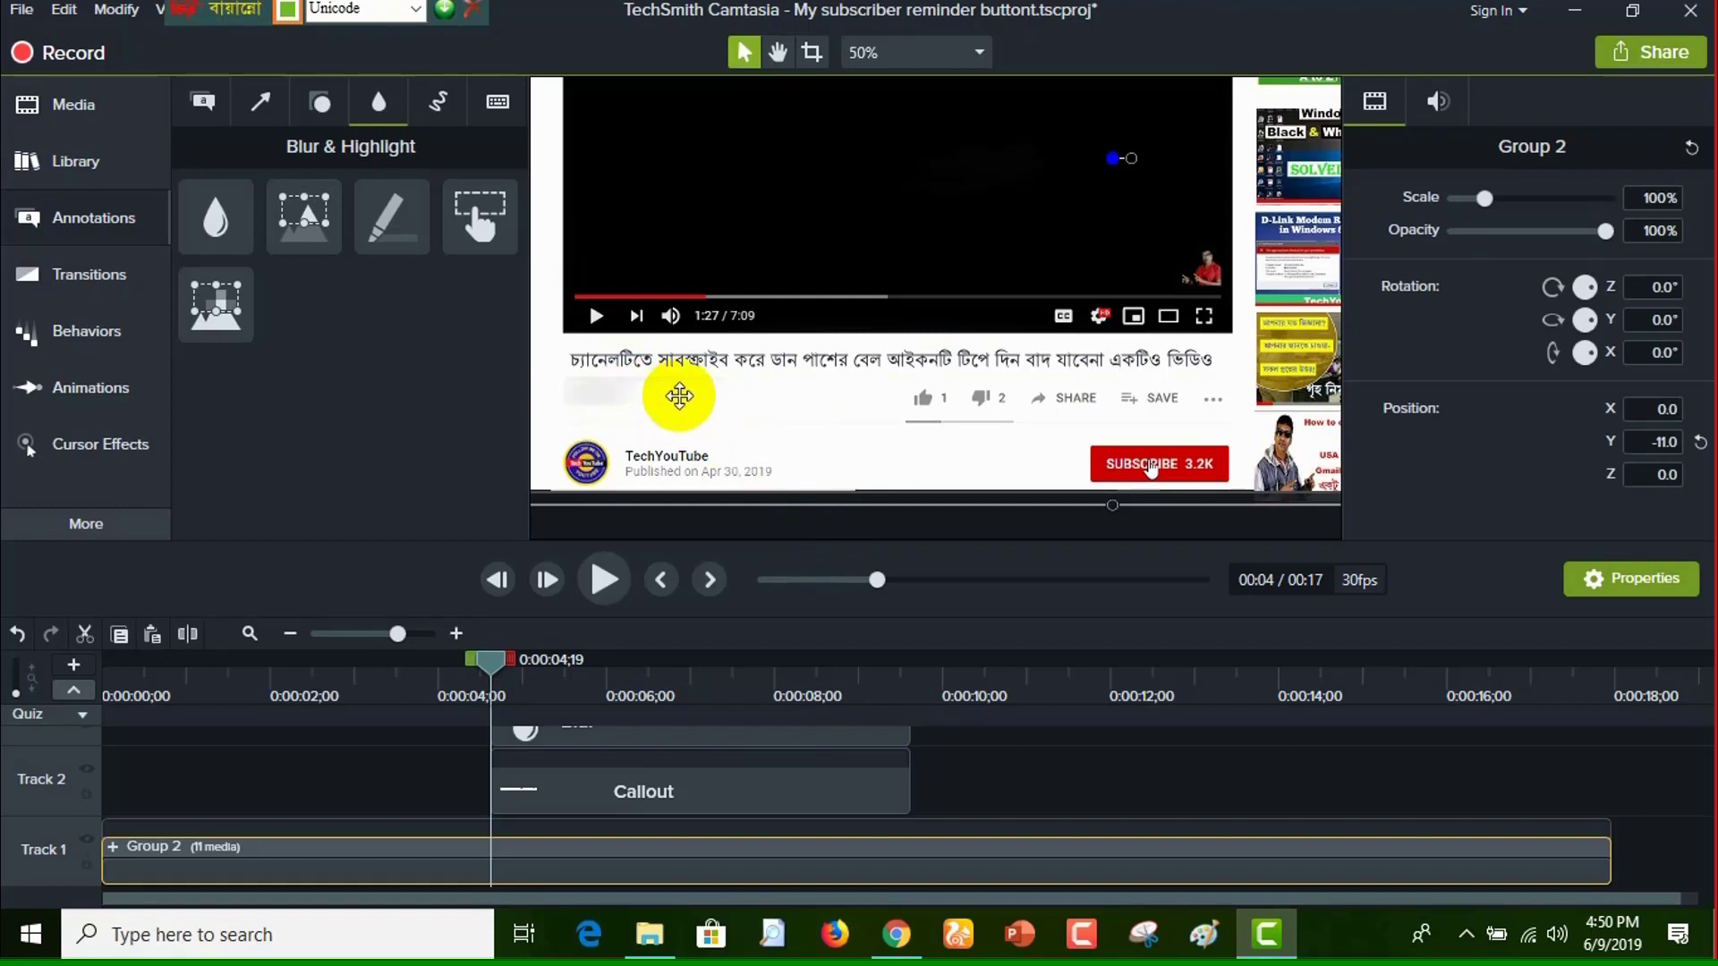
Extend the callout clip on Track 2 in both directions to span the full length of Group 2
click(777, 52)
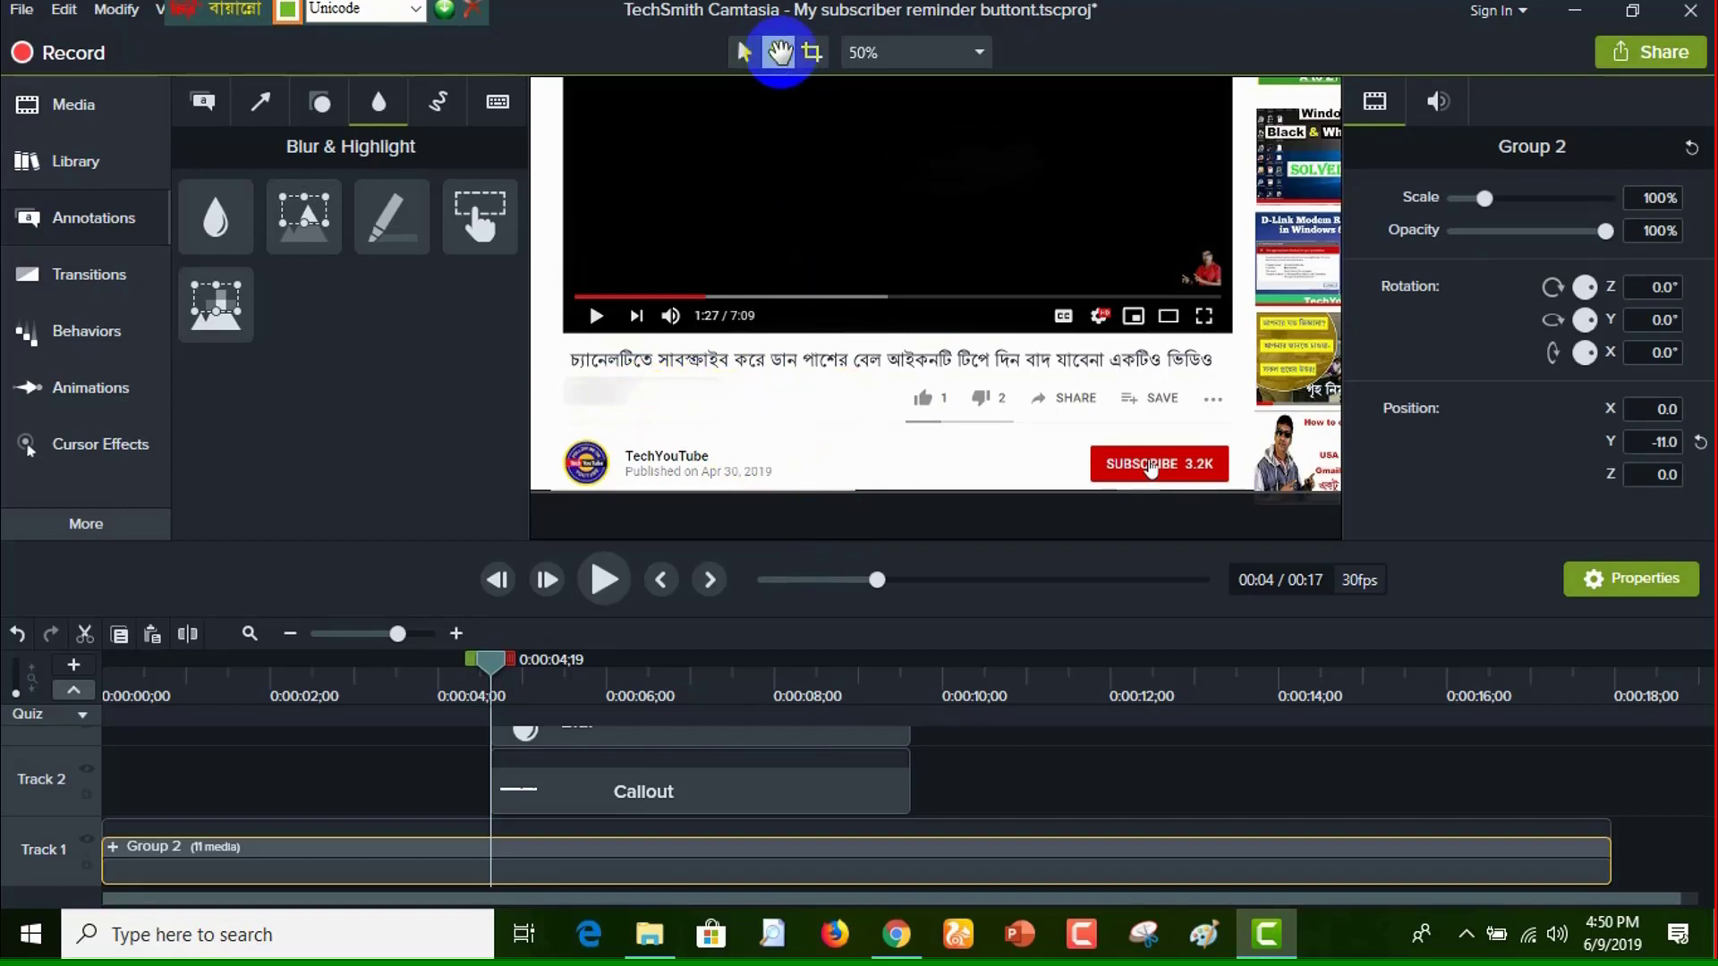
click(980, 54)
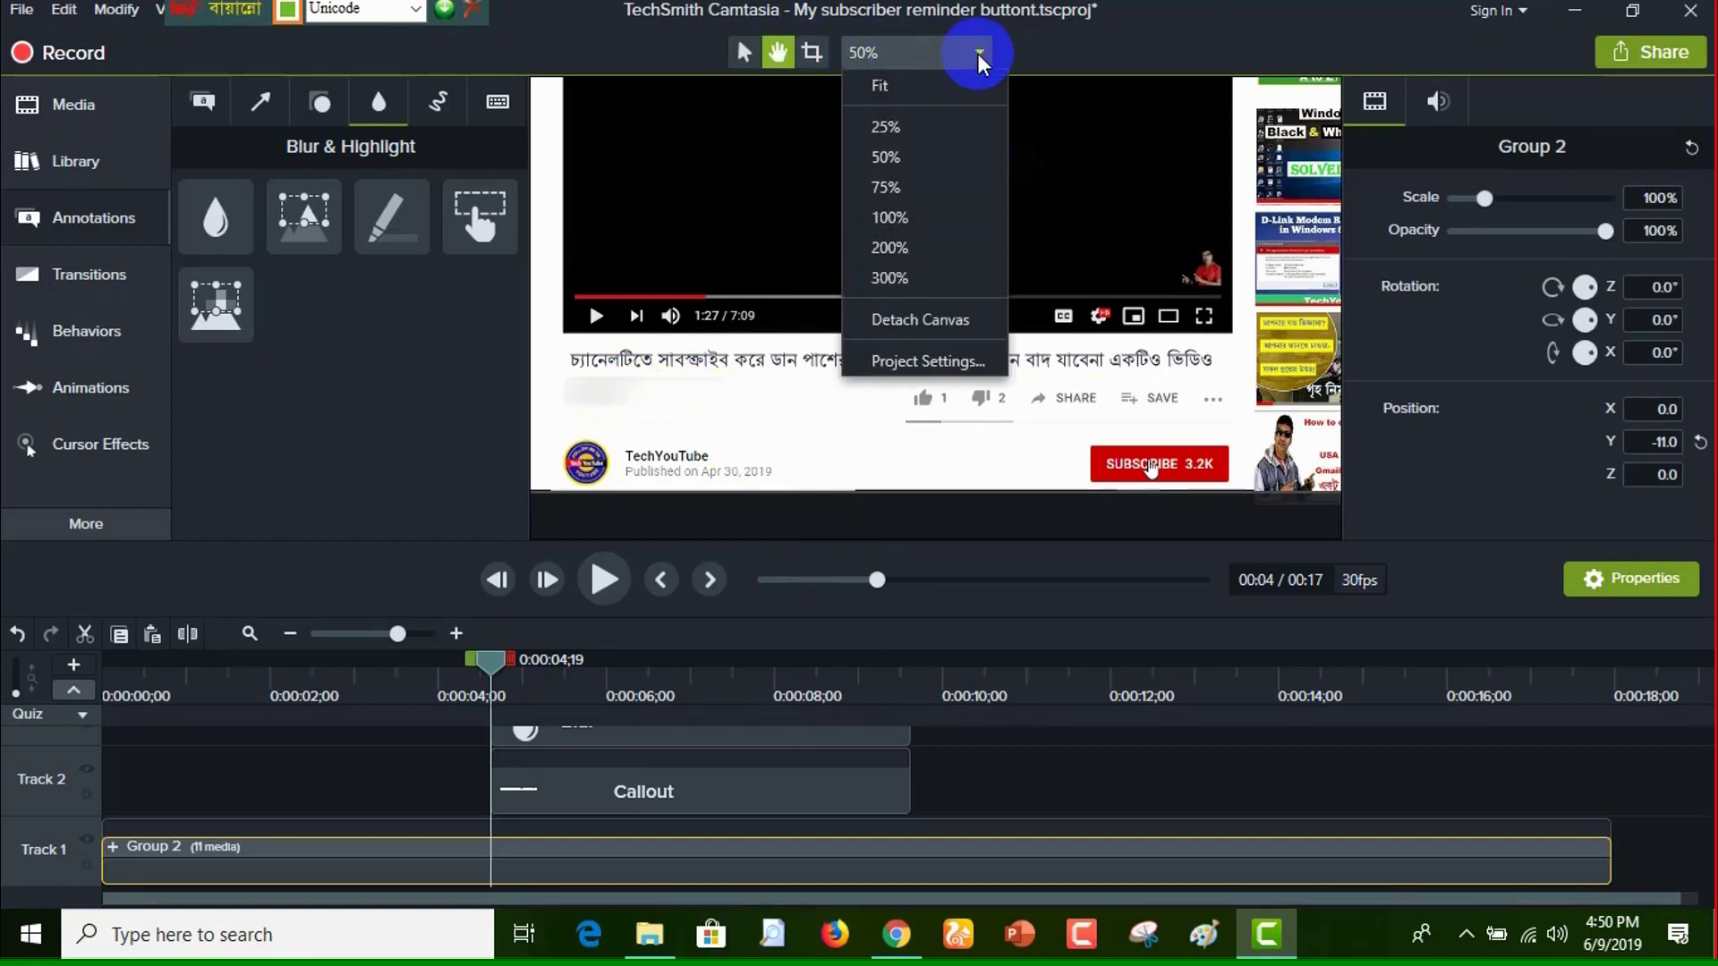
click(897, 128)
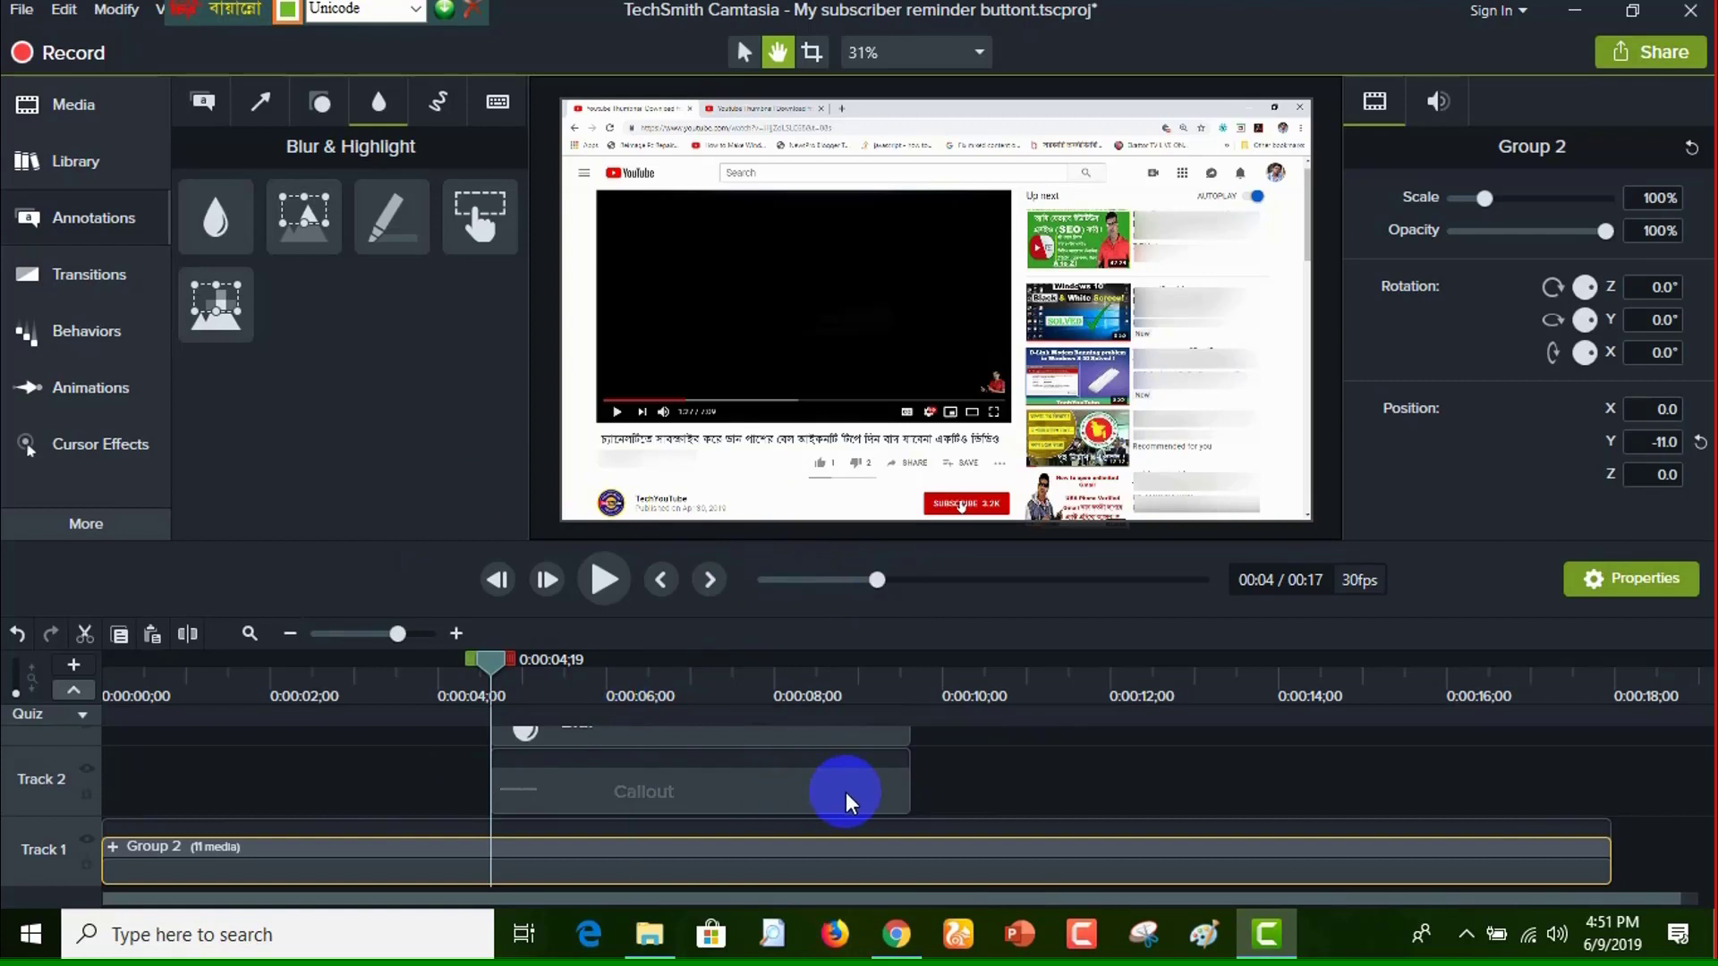
click(962, 797)
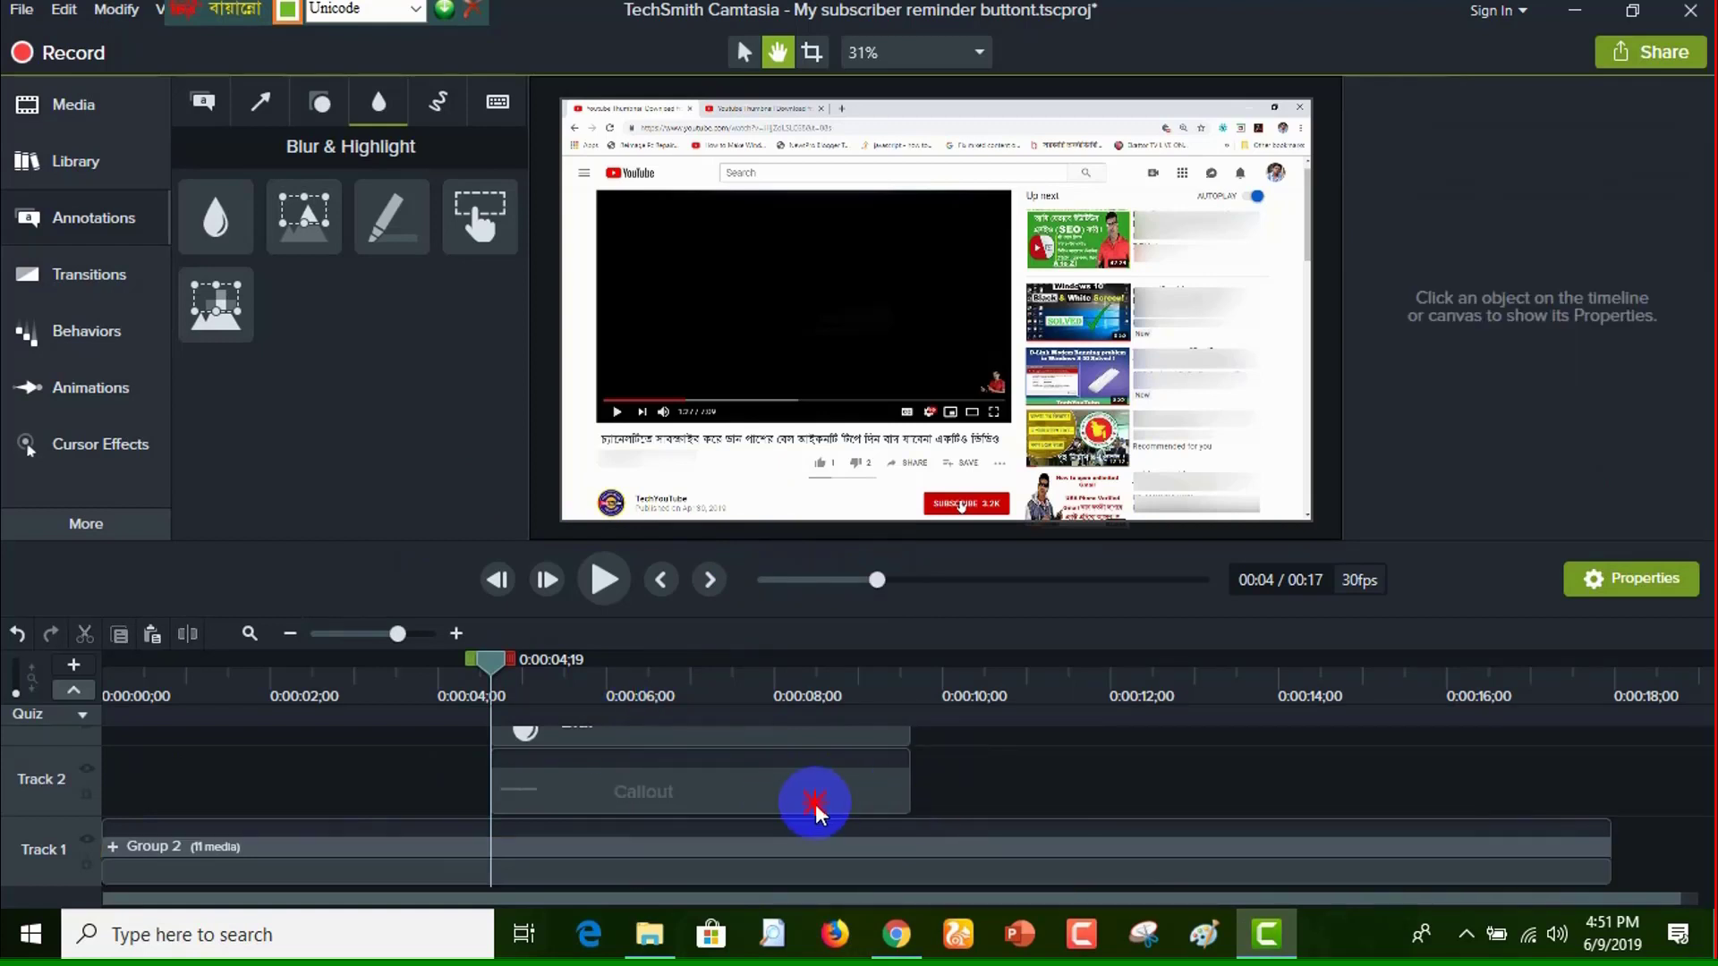
click(645, 793)
drag(493, 784, 54, 797)
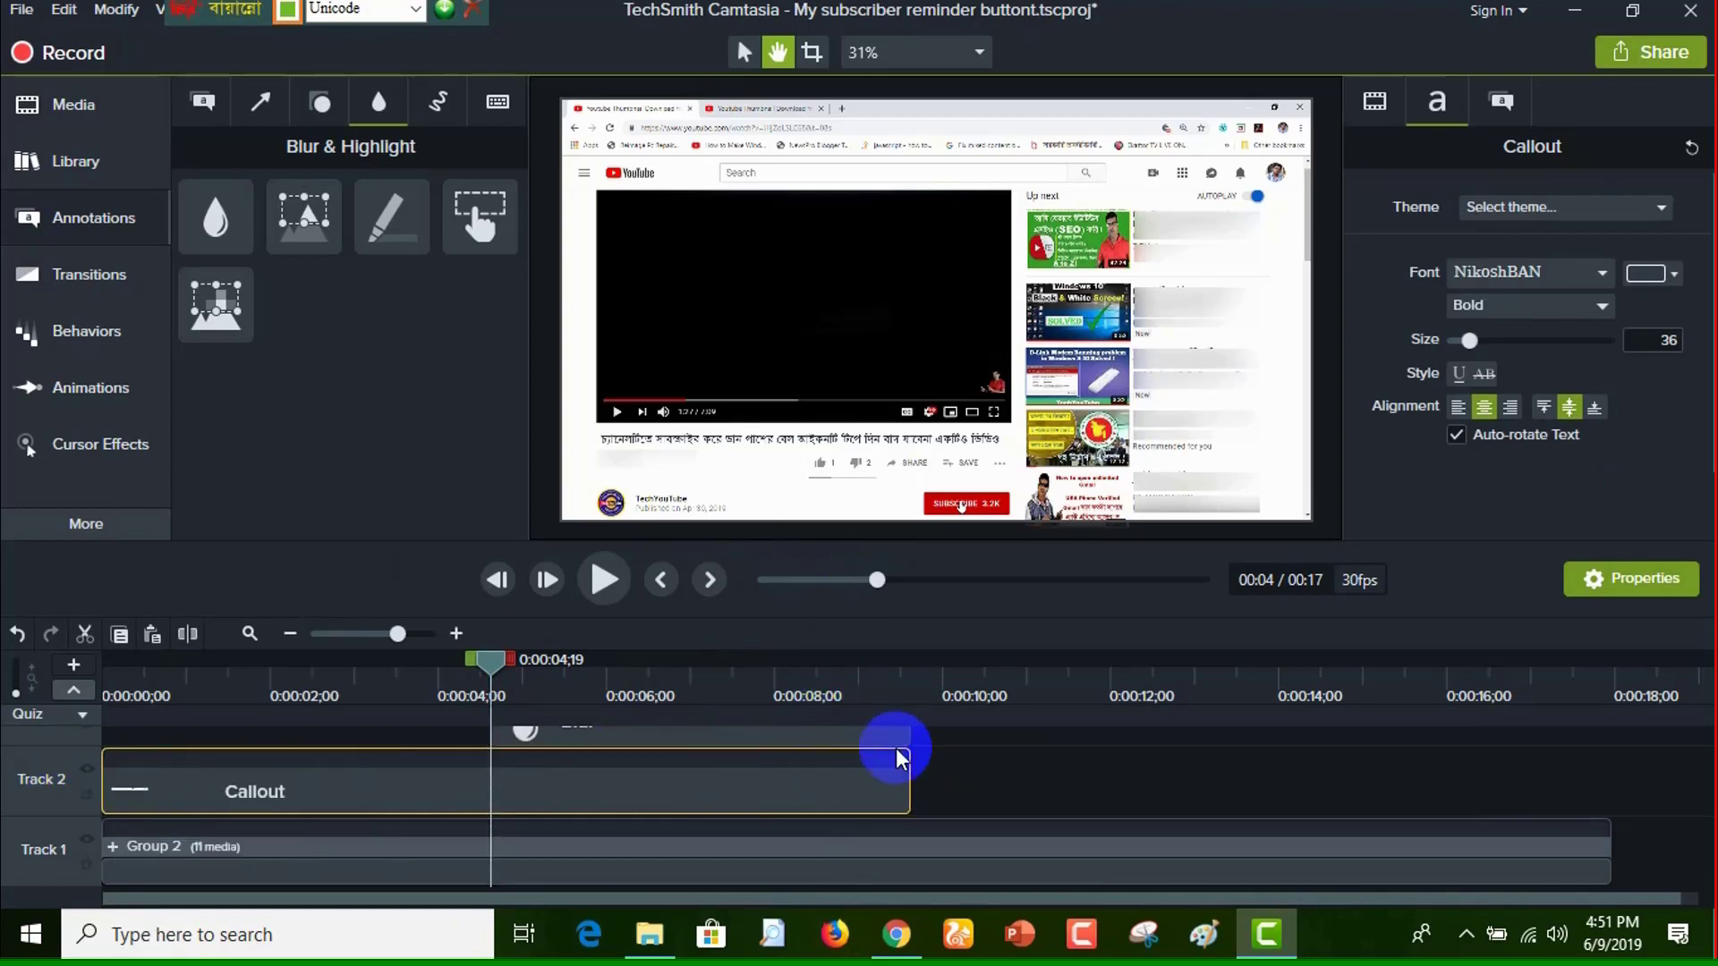
drag(911, 787, 1613, 750)
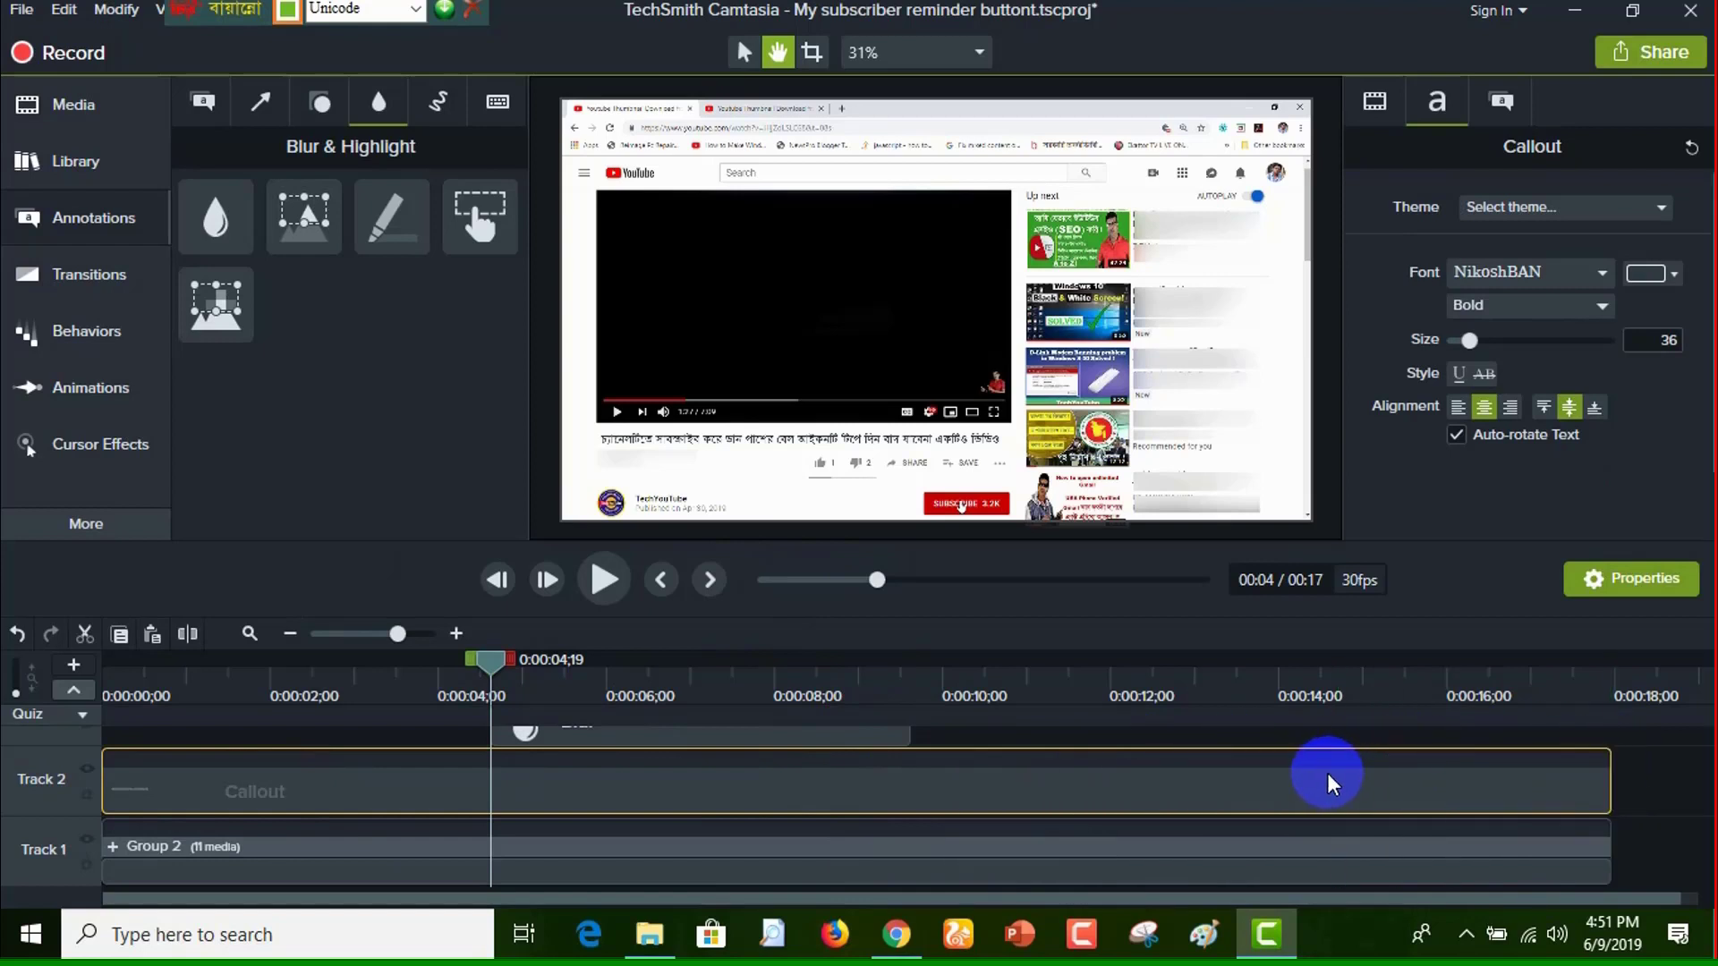
Extend the Blur clip on Track 3 to the full length of Group 2 and return the playhead to the start
scroll(1322, 780, up, 2)
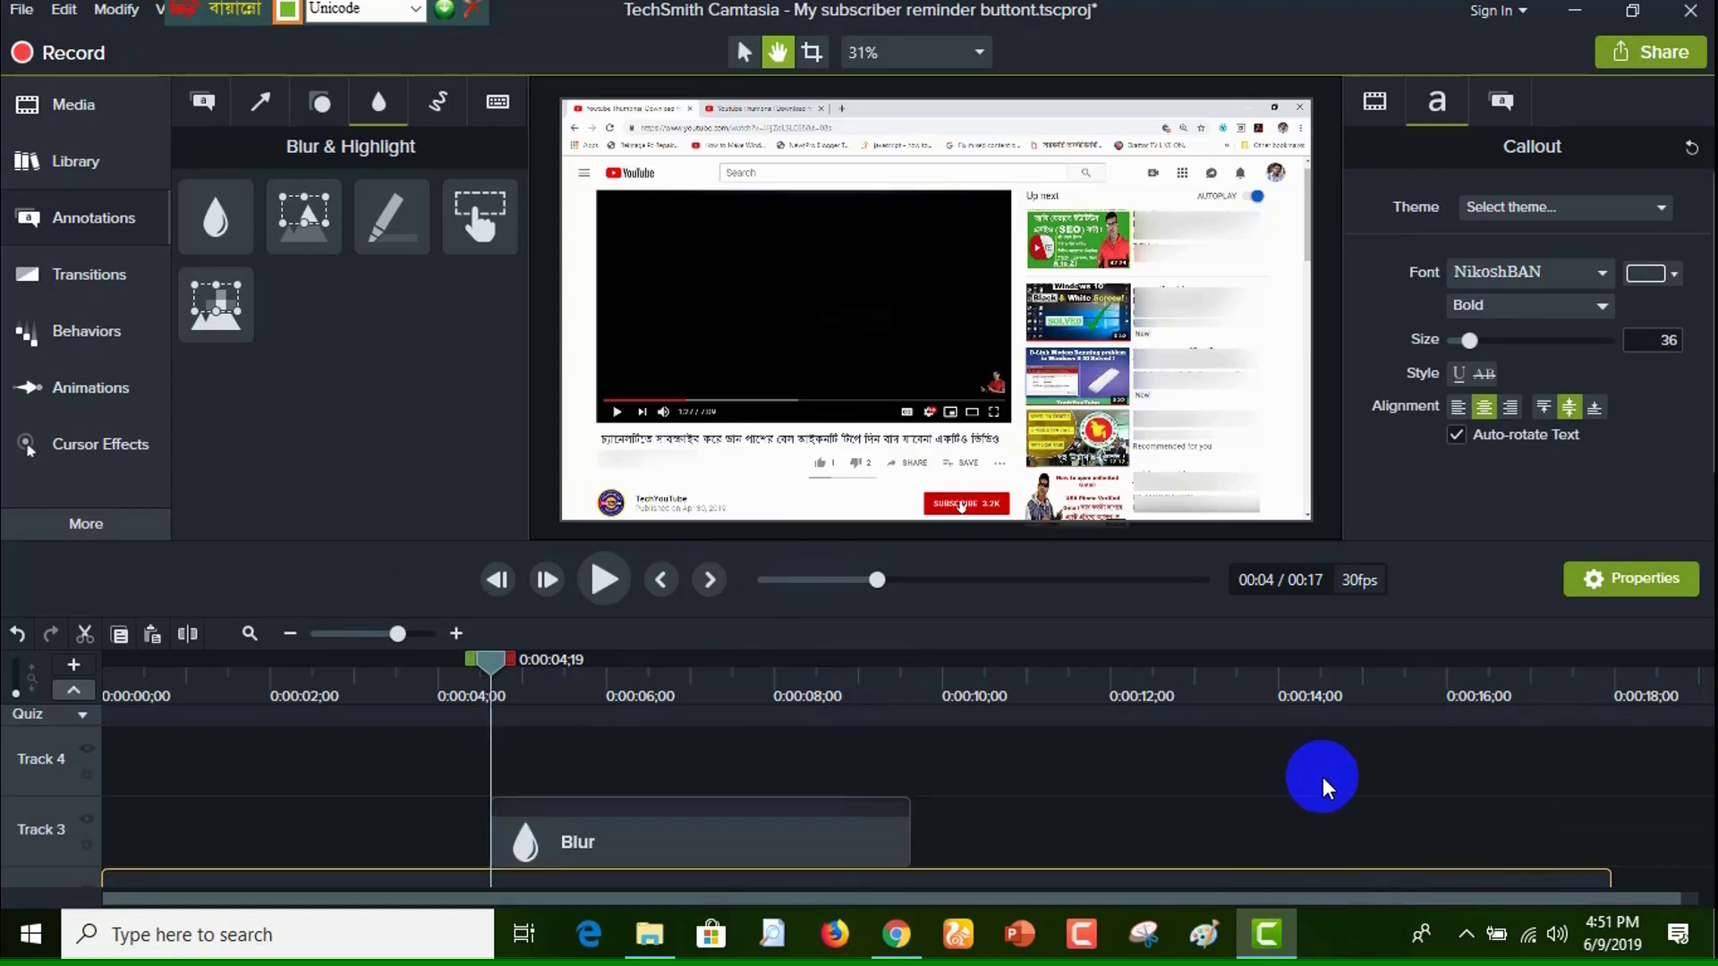
click(873, 840)
drag(908, 850, 1608, 801)
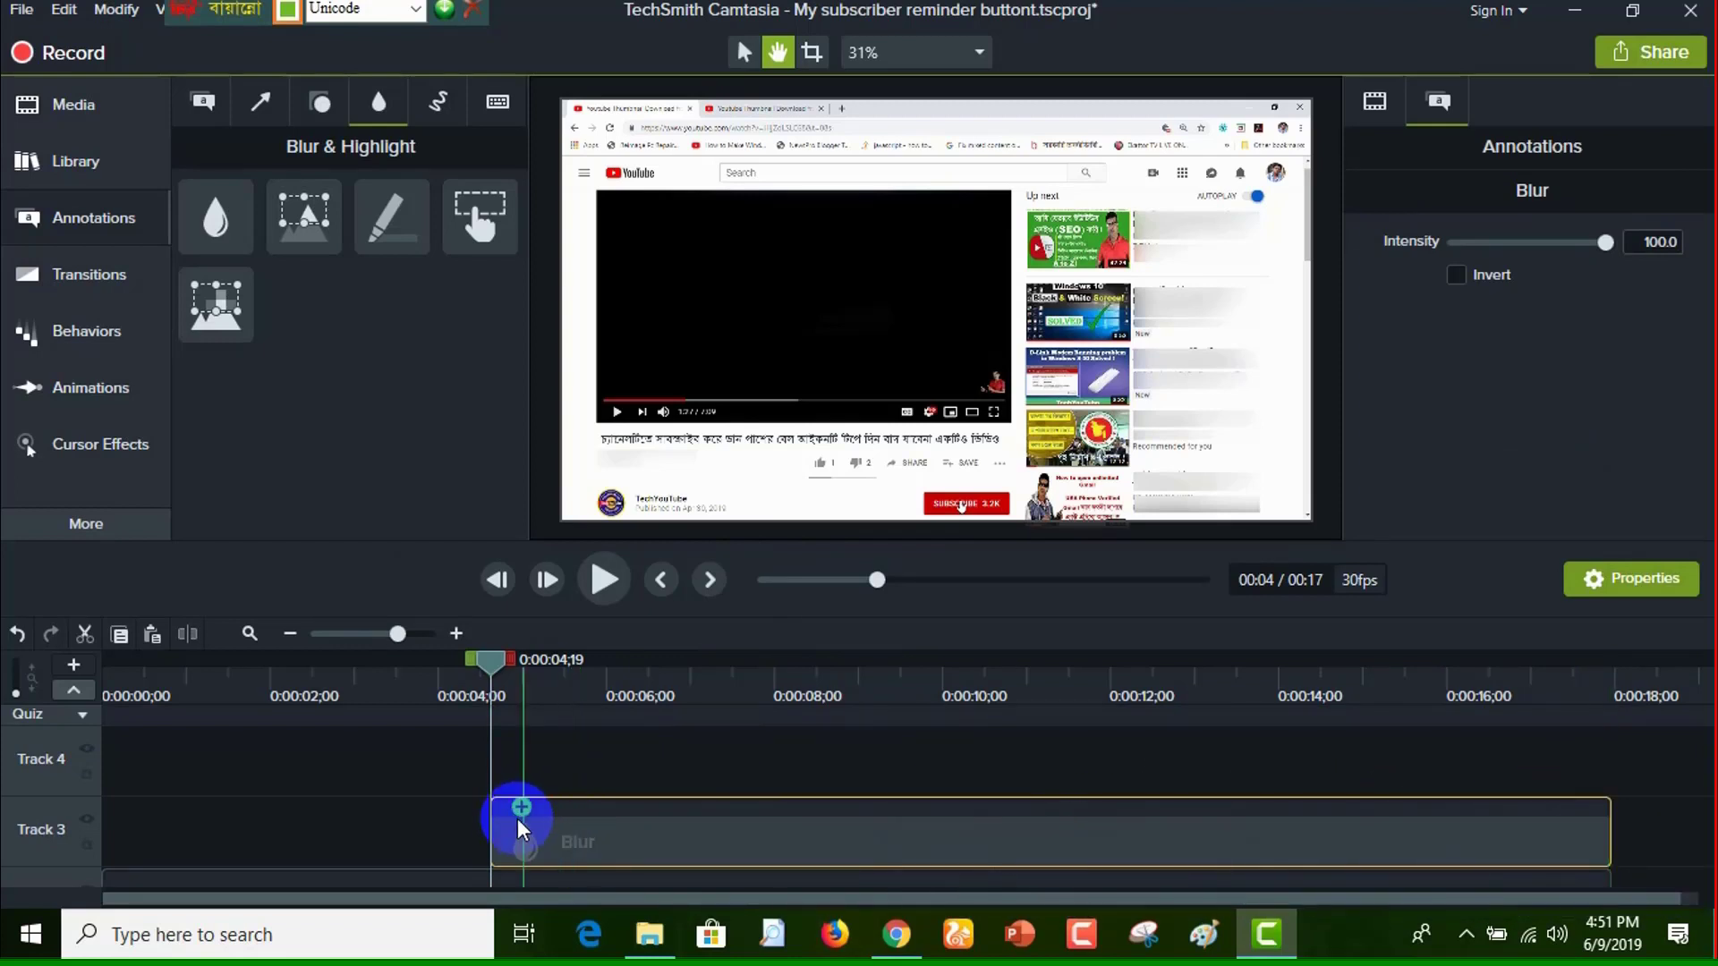
drag(469, 825, 38, 824)
click(116, 703)
drag(117, 703, 112, 700)
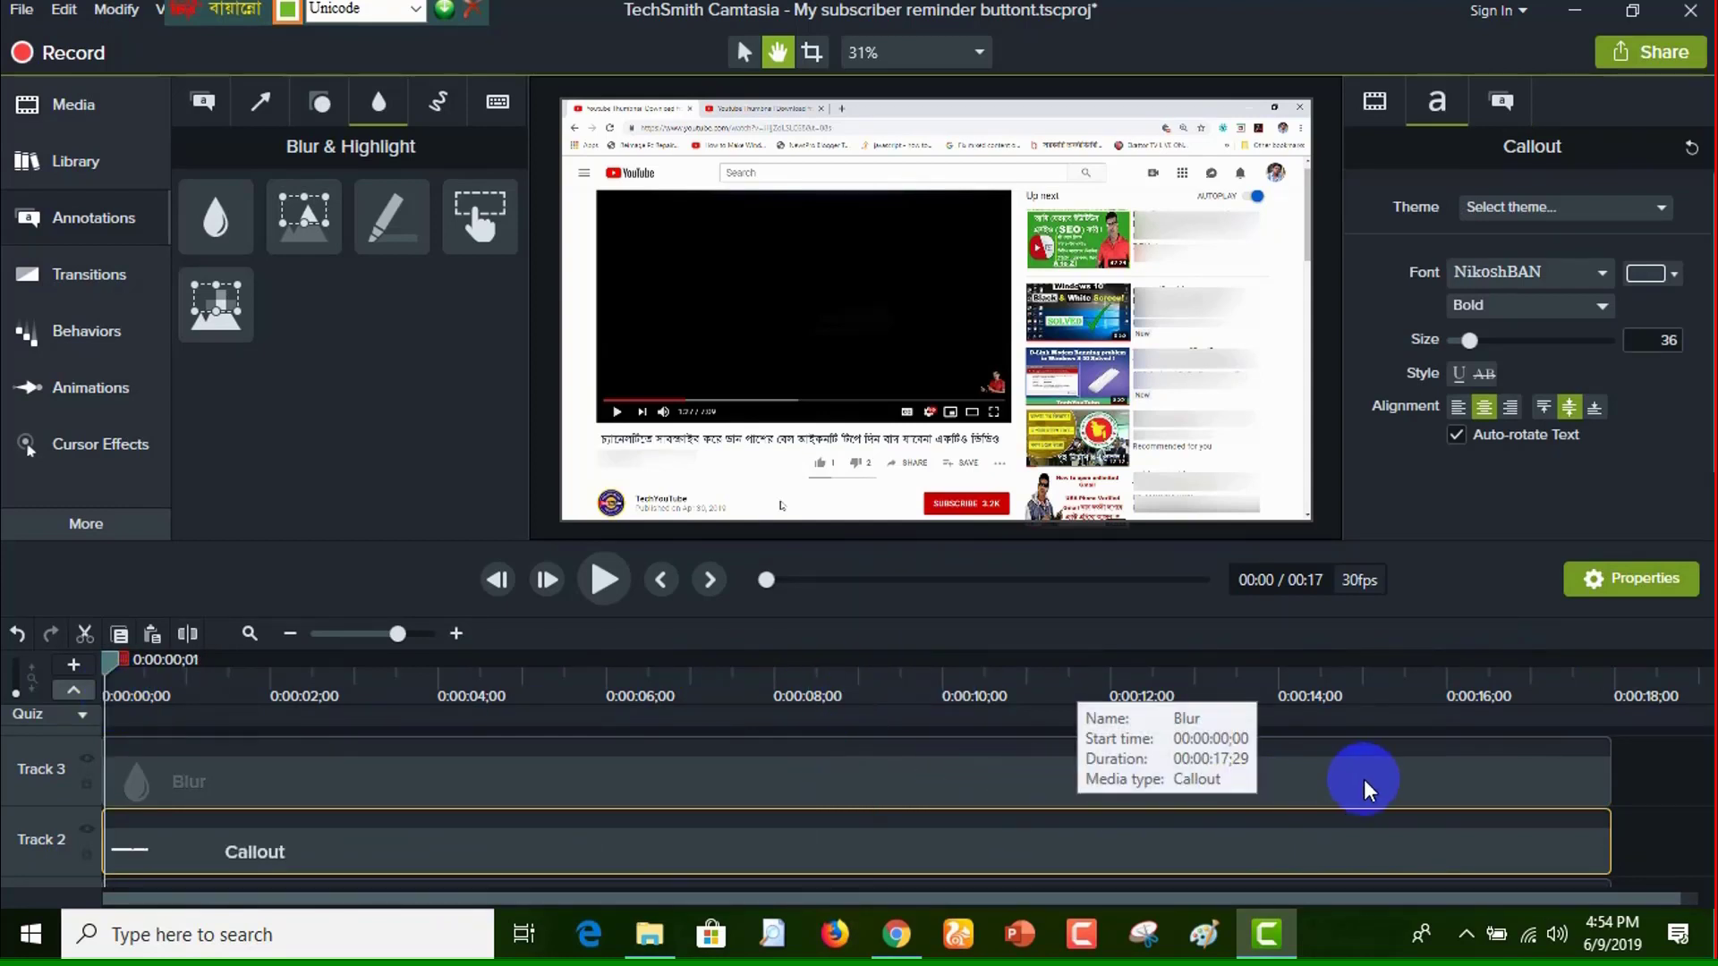
Select all clips on the timeline and combine the blur, callout and Group 2 into one group
click(1679, 771)
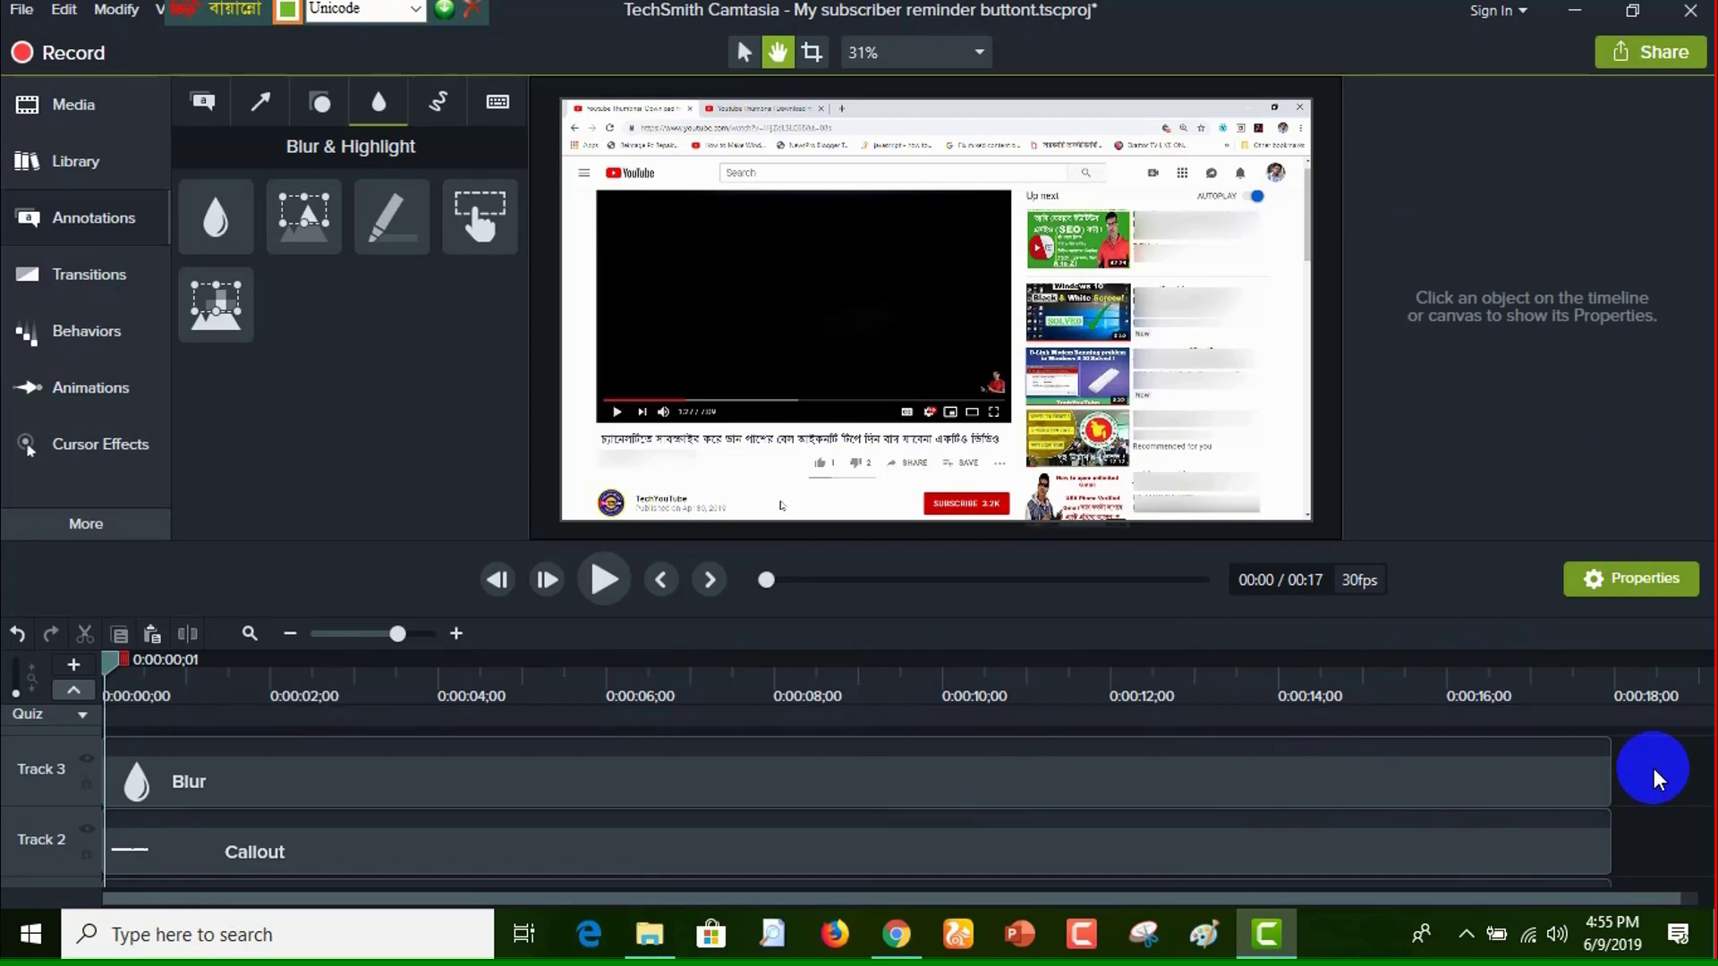
key(ctrl+a)
click(1246, 848)
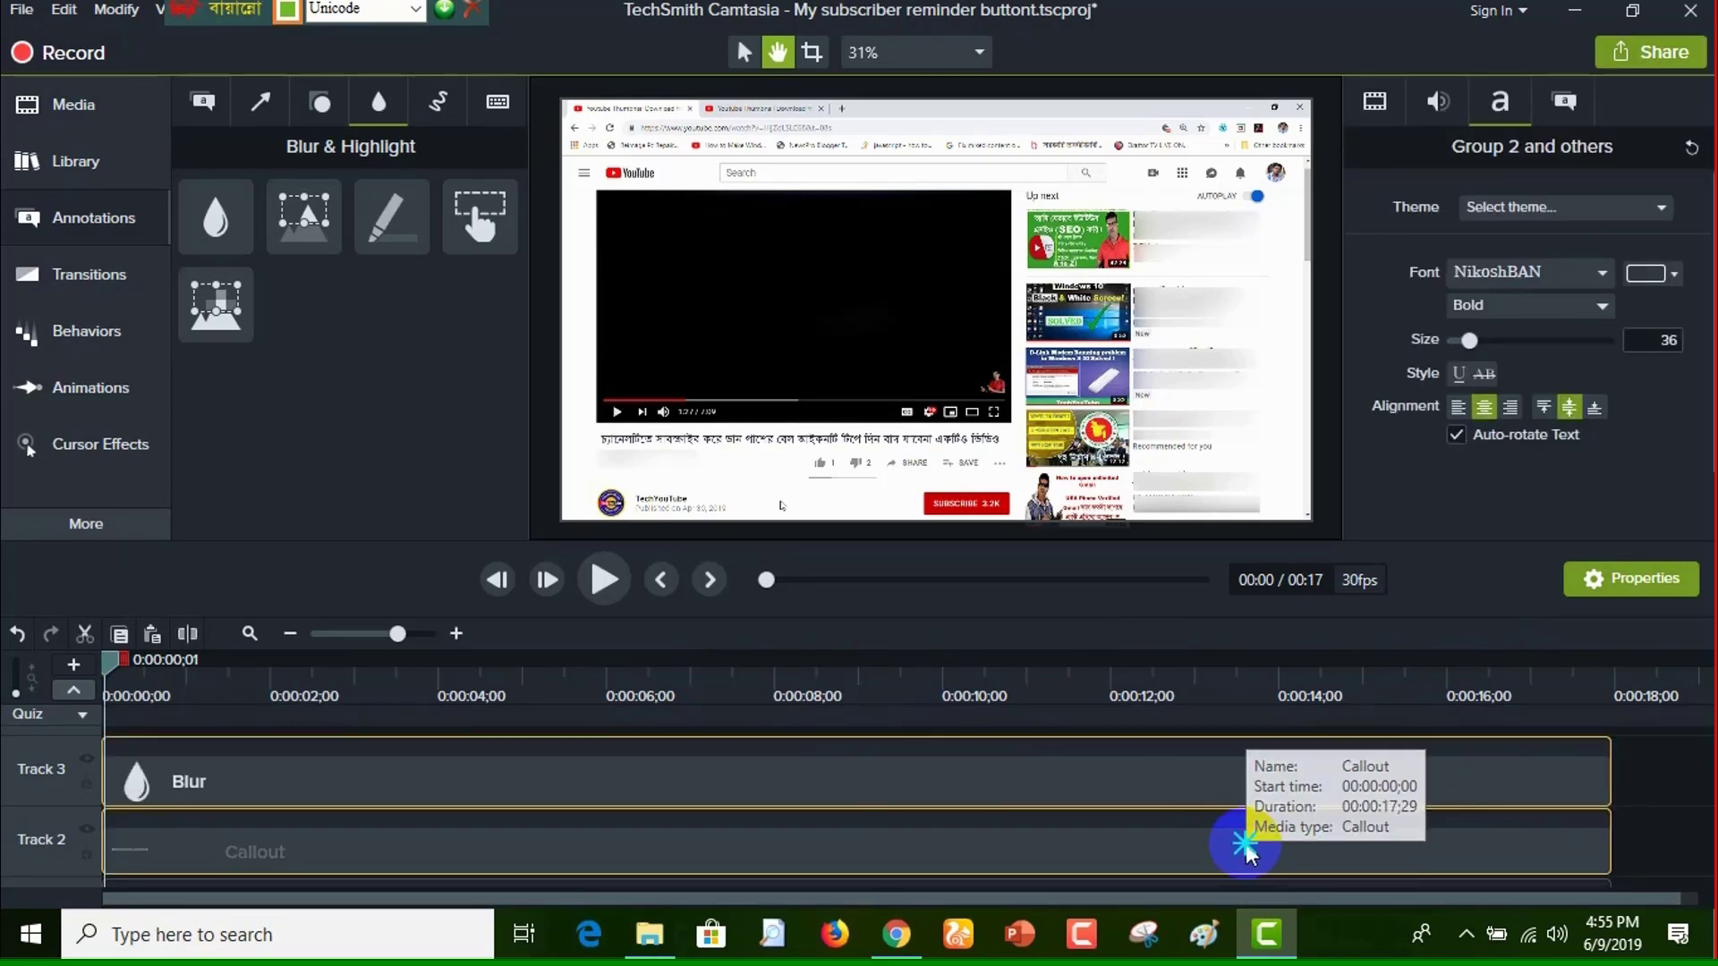
right_click(1247, 850)
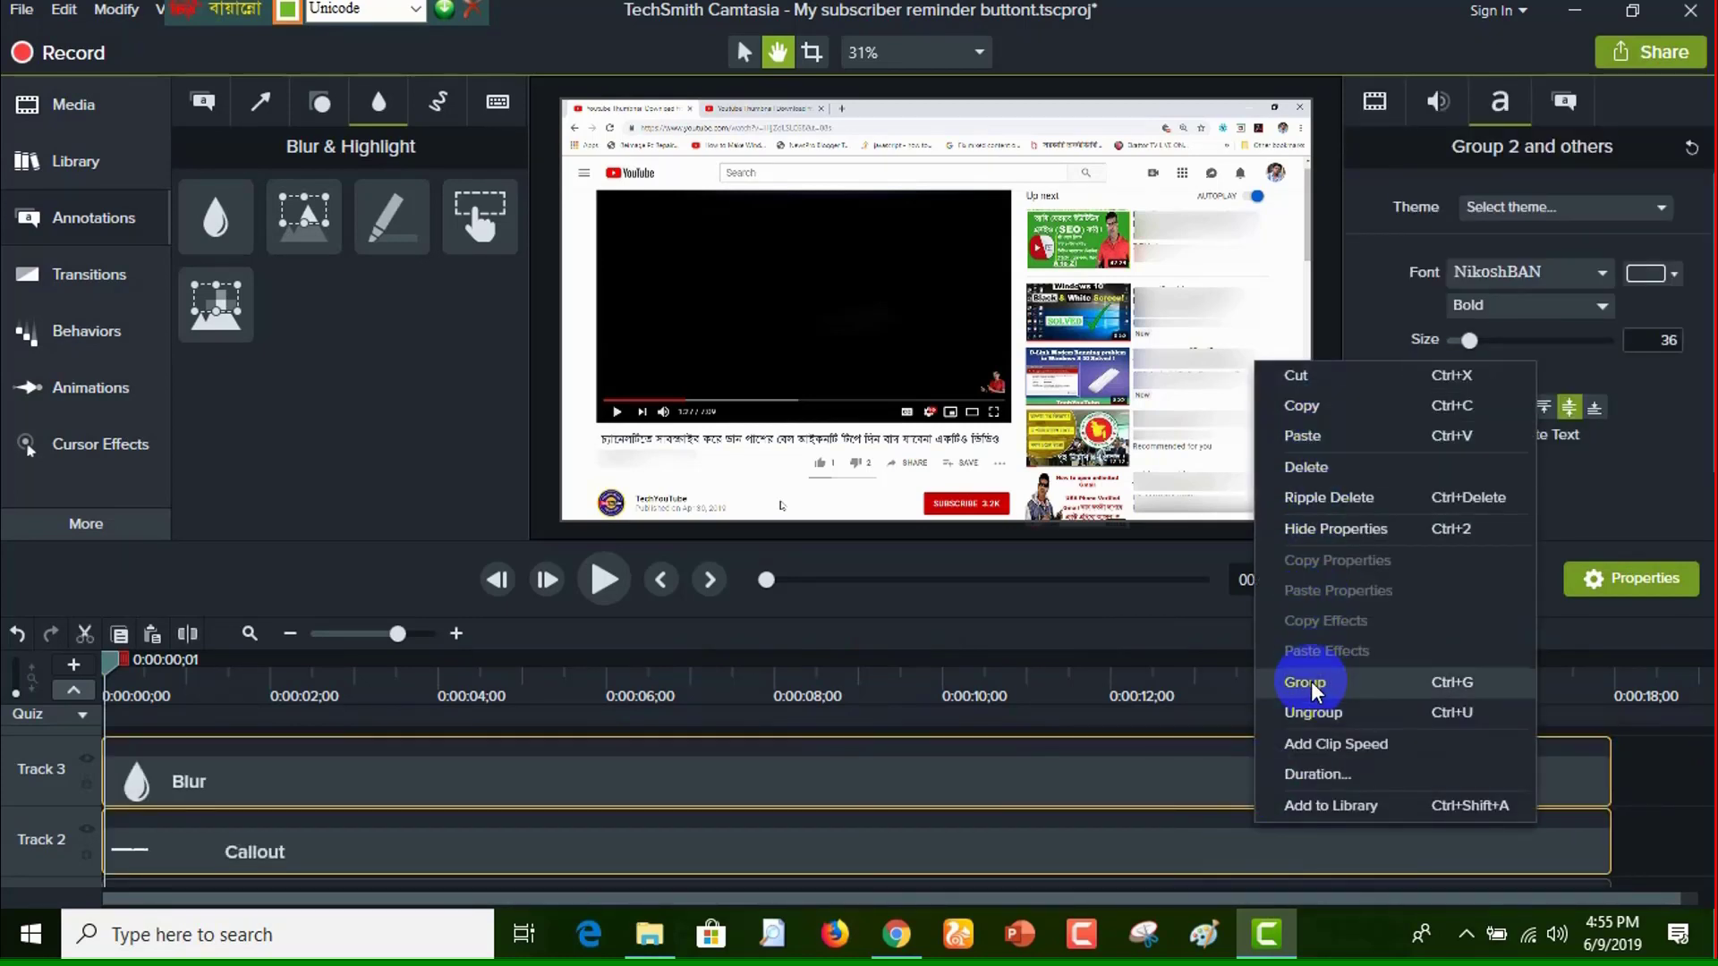
click(1312, 716)
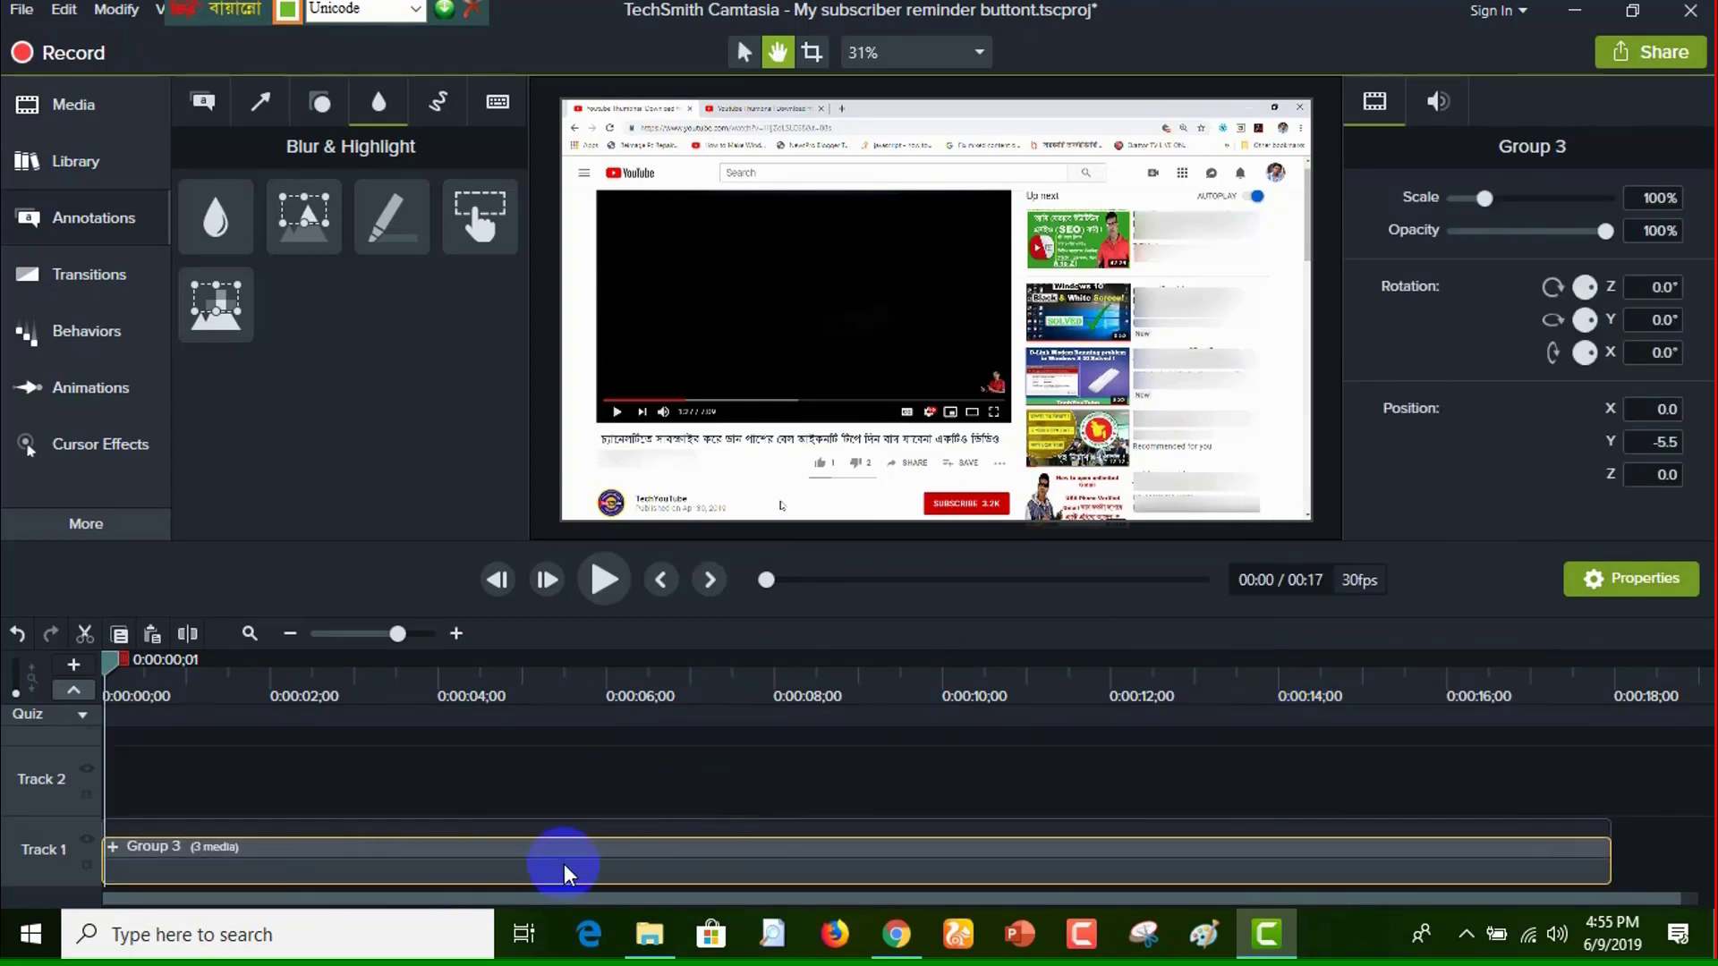
Expand the nested groups down to the screen recording and apply the Left Click Sound cursor effect to Rec 06-09-19 2
click(113, 847)
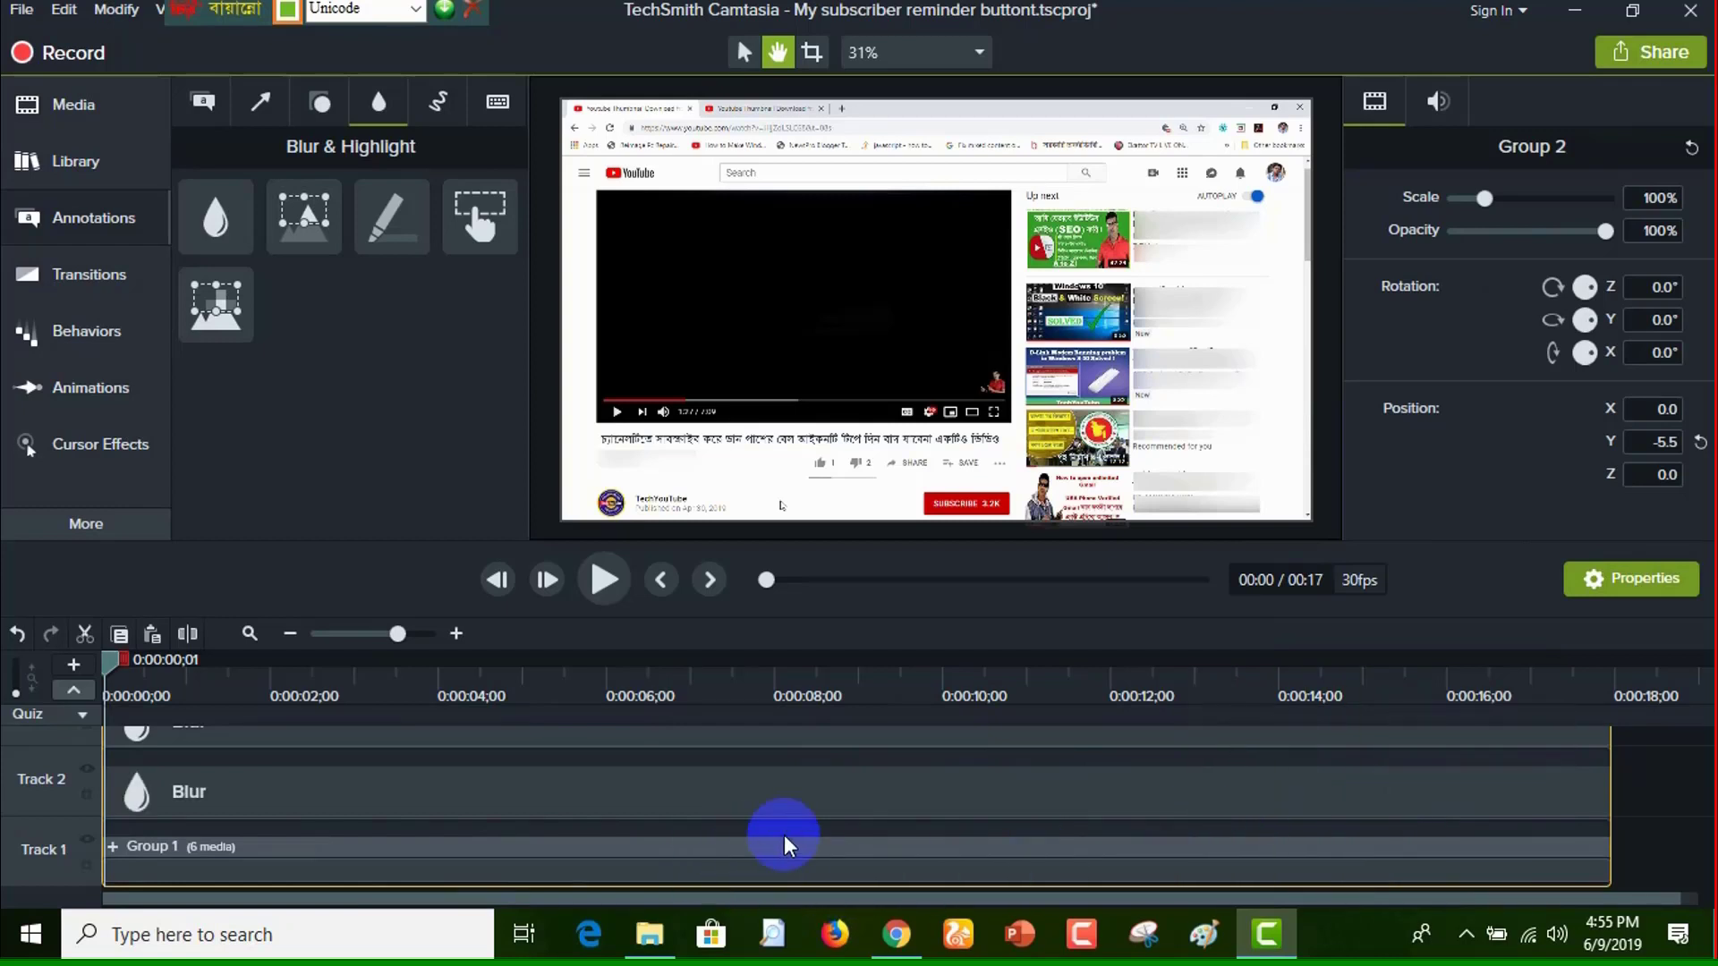
click(113, 847)
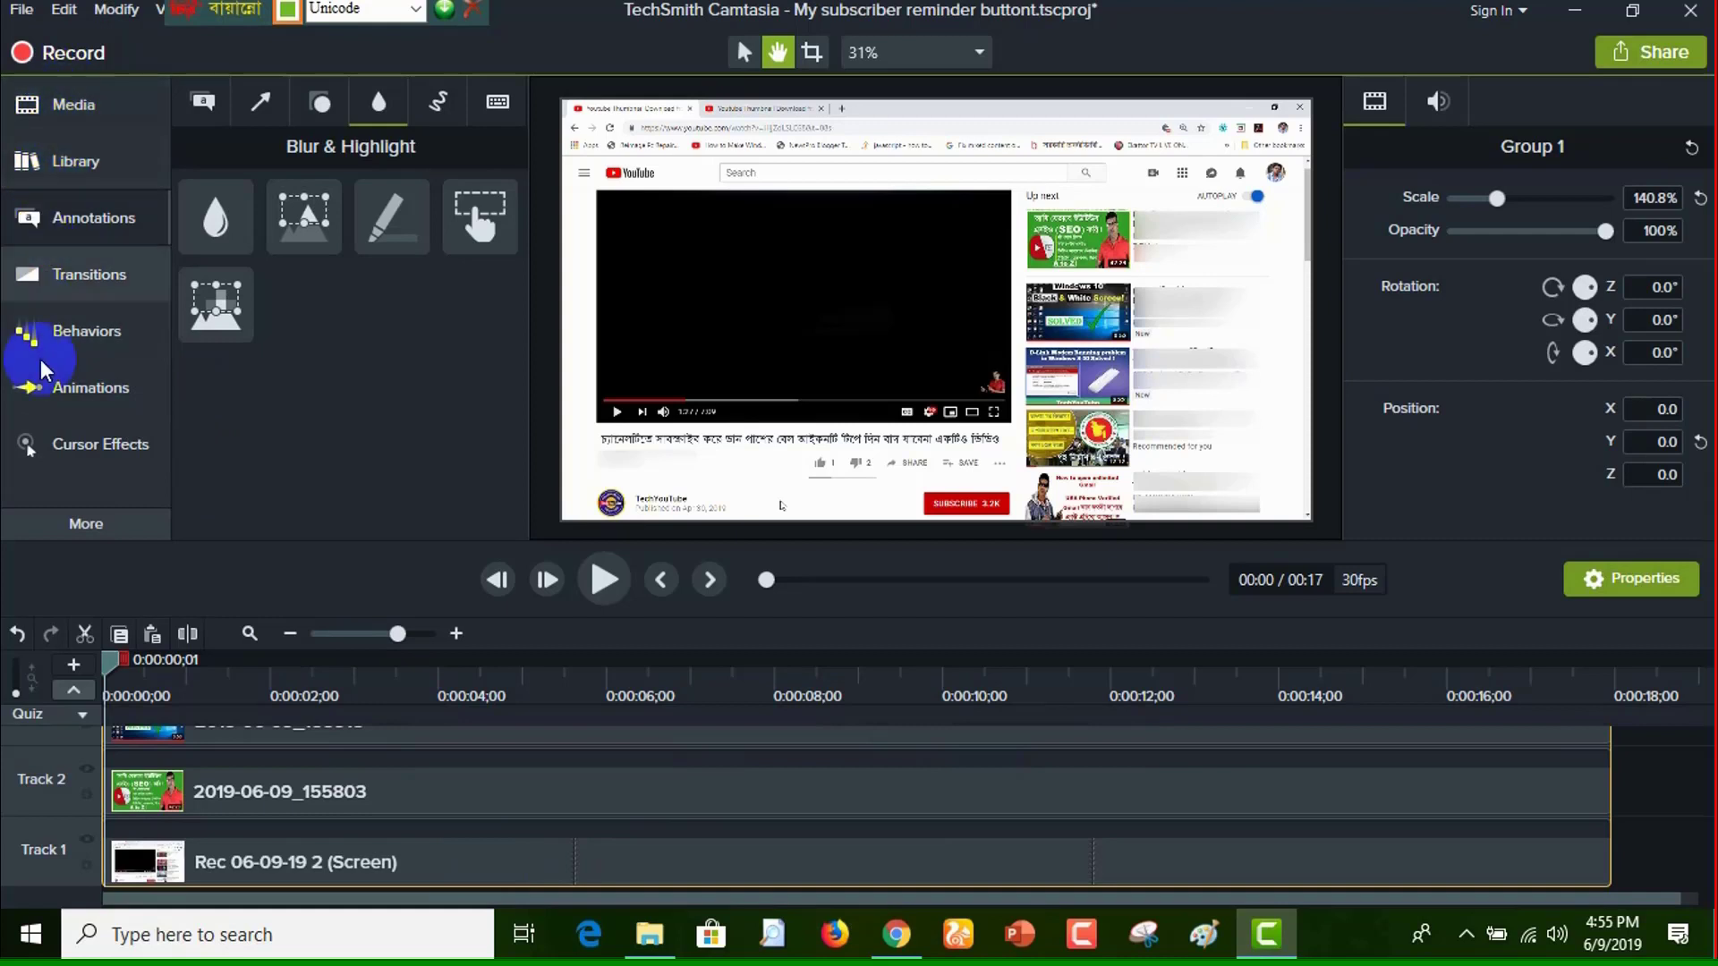
click(54, 452)
click(410, 219)
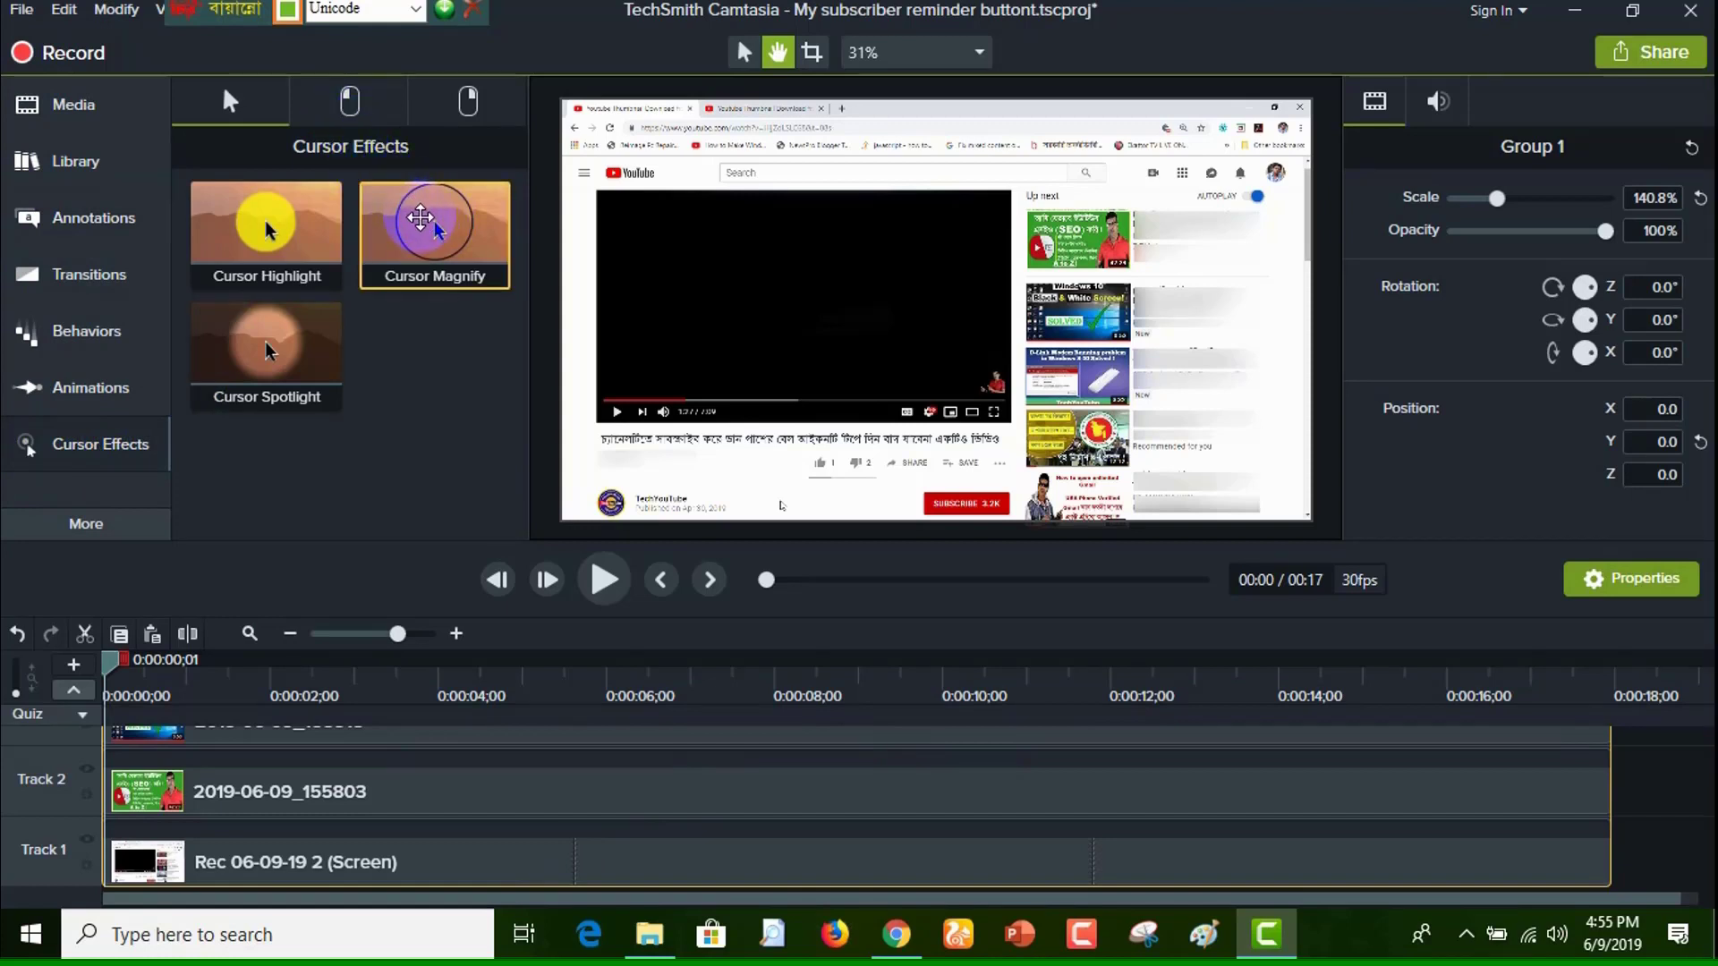
click(350, 112)
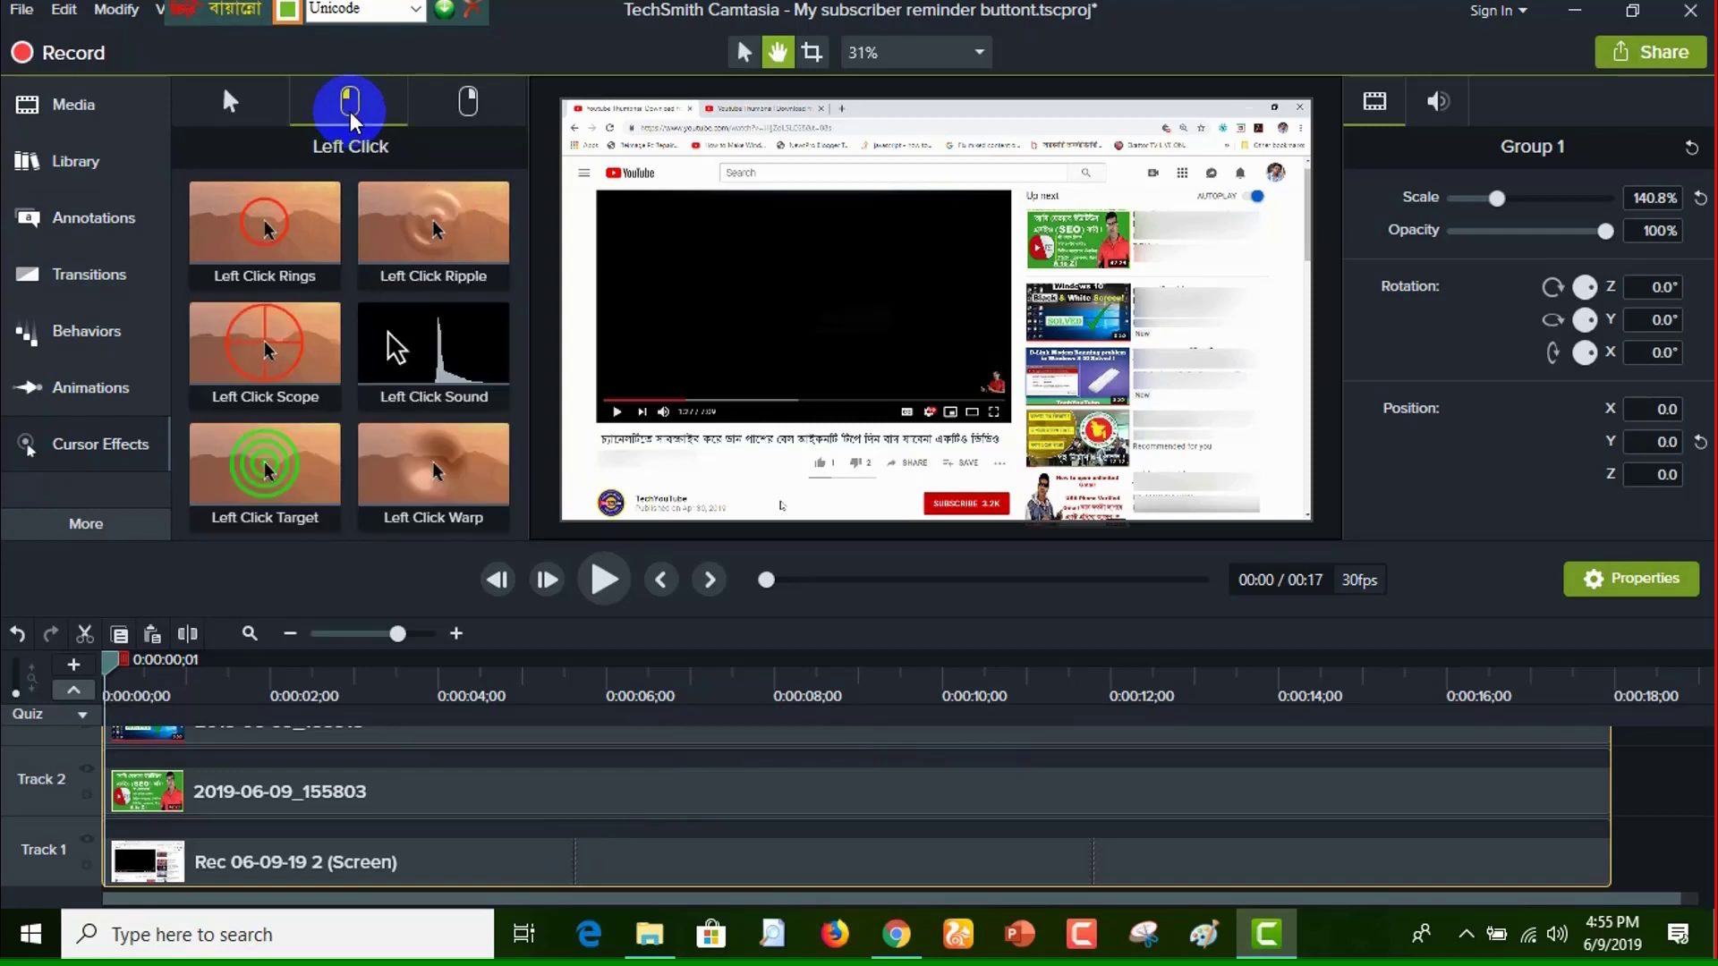
click(394, 347)
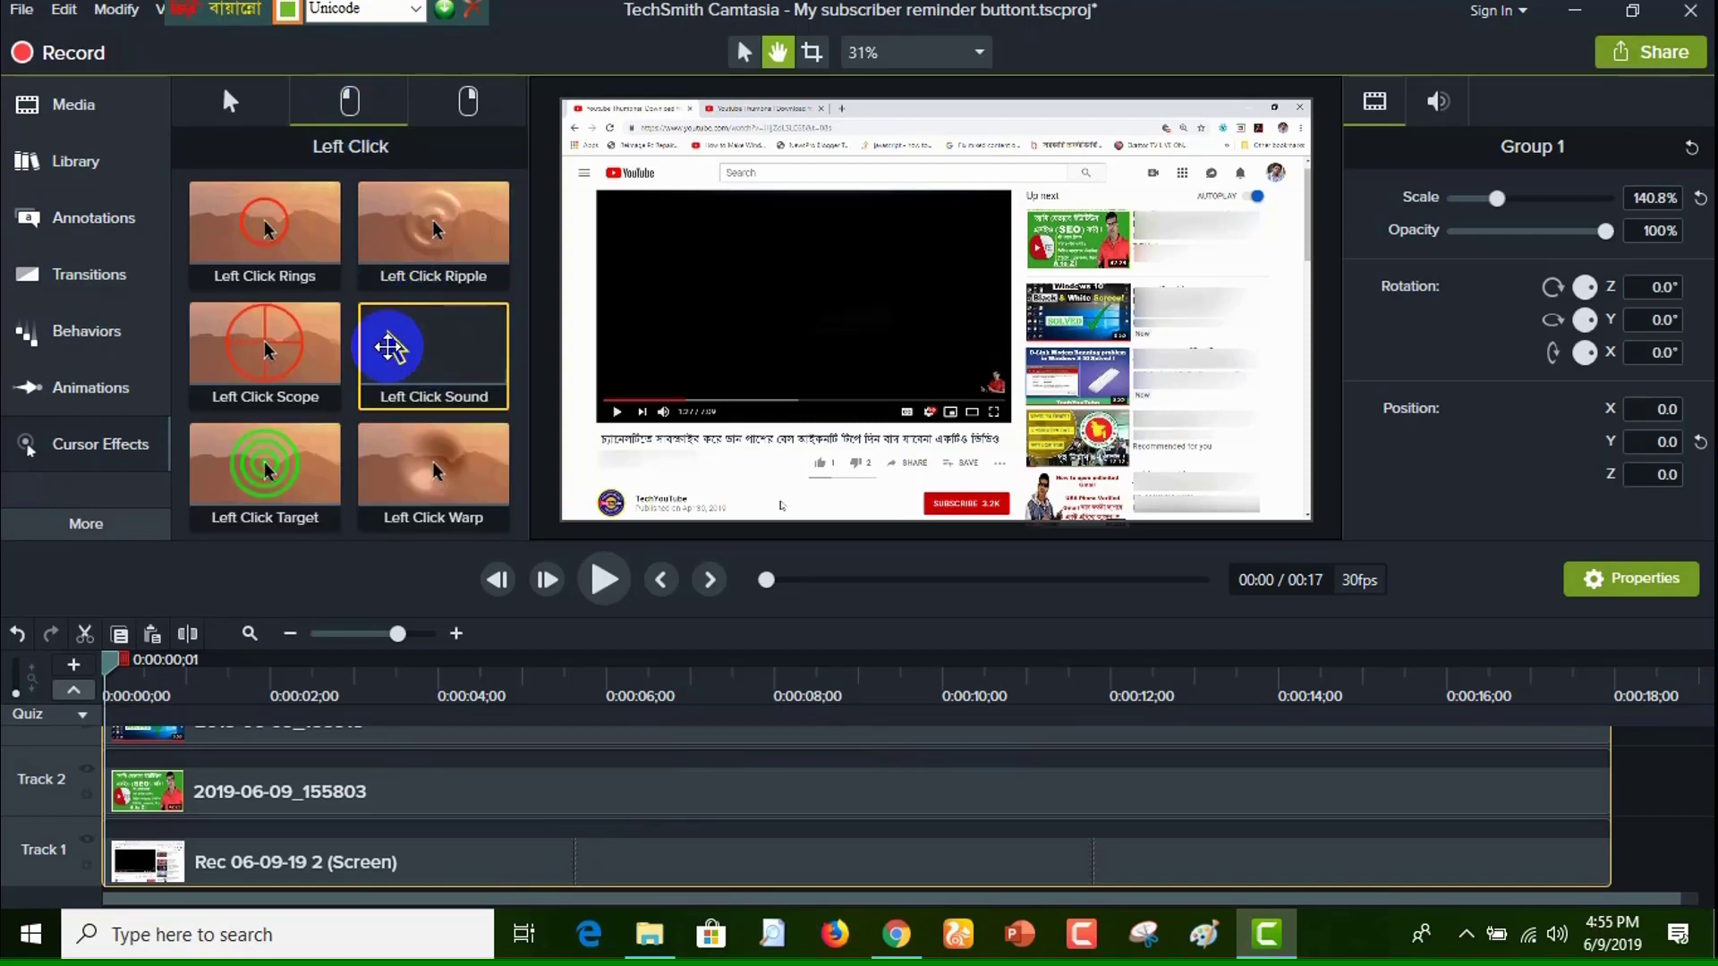
mouse_move(421, 346)
mouse_down()
mouse_move(403, 653)
mouse_move(462, 862)
mouse_up()
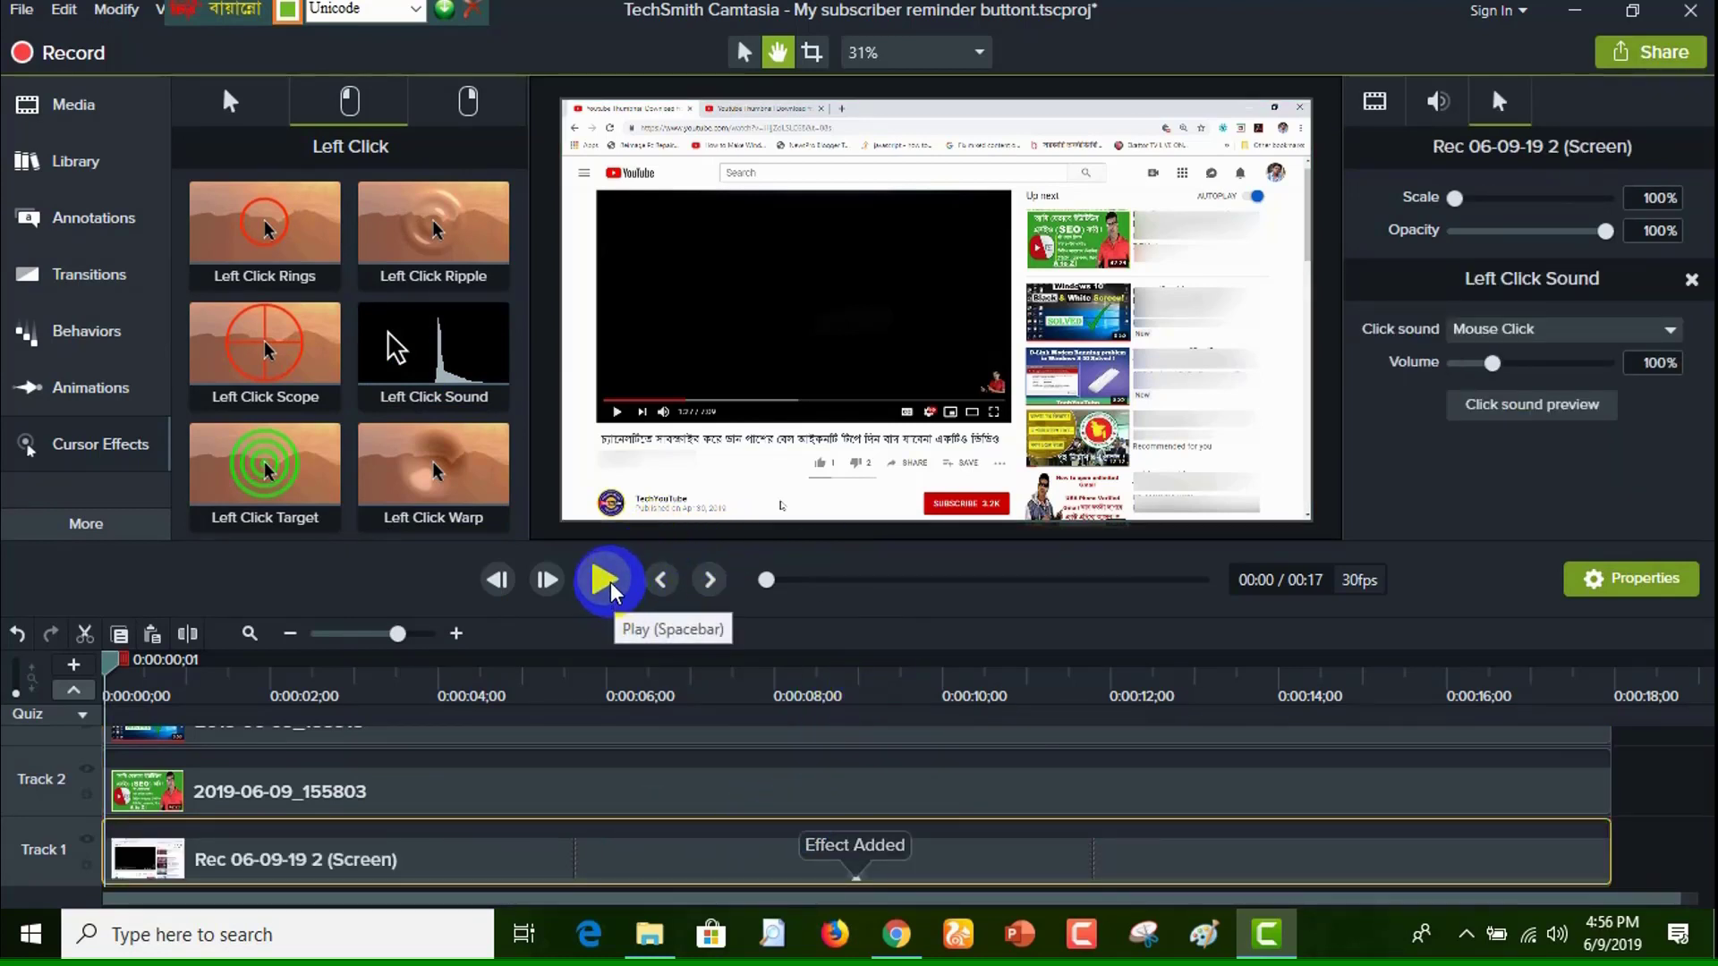
Play the timeline from about 3 seconds to the end to check the click sound, and briefly replay the beginning
drag(114, 673, 365, 678)
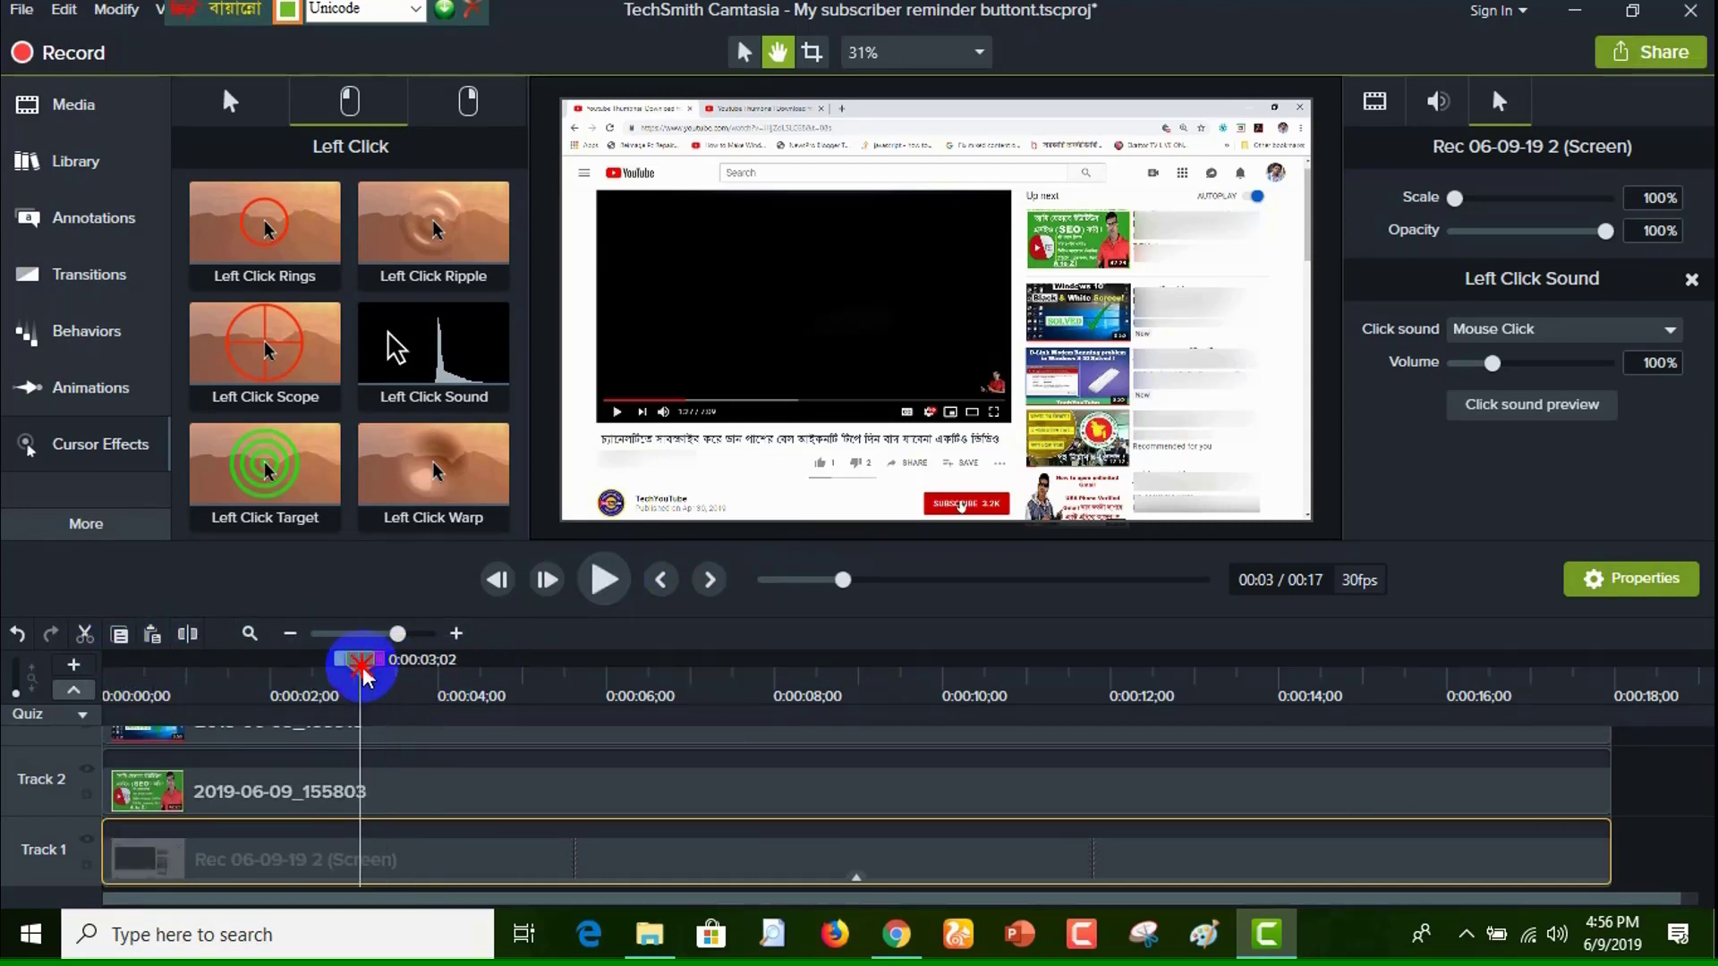
click(605, 582)
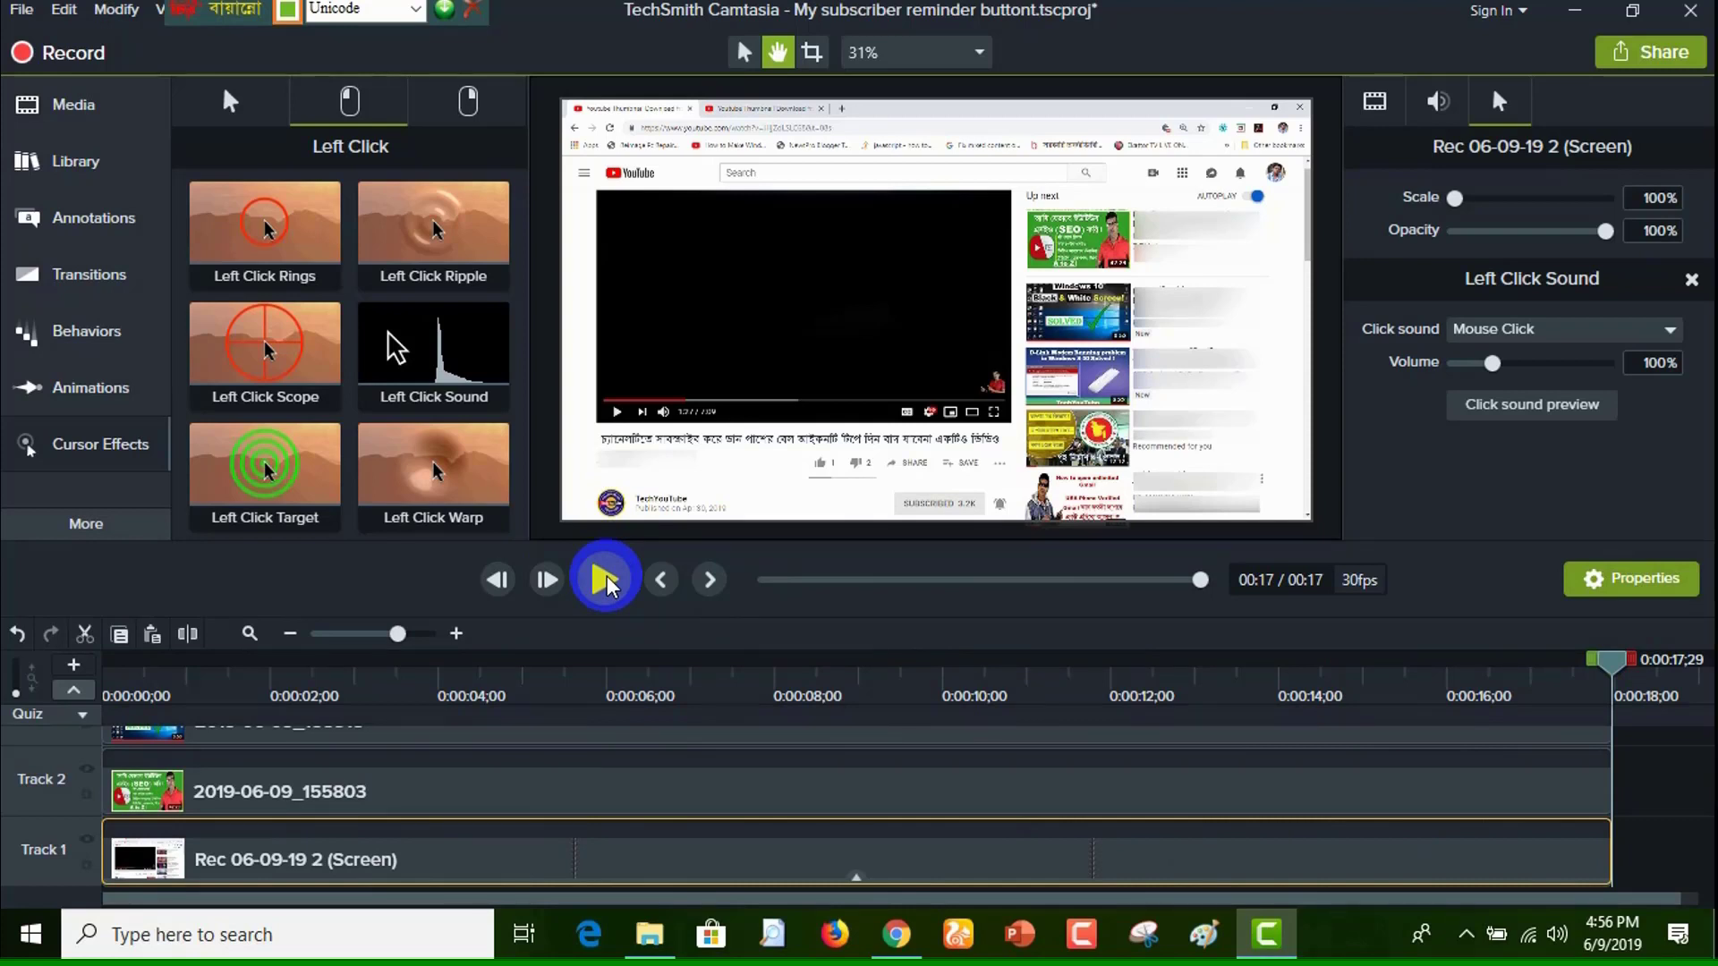
click(605, 581)
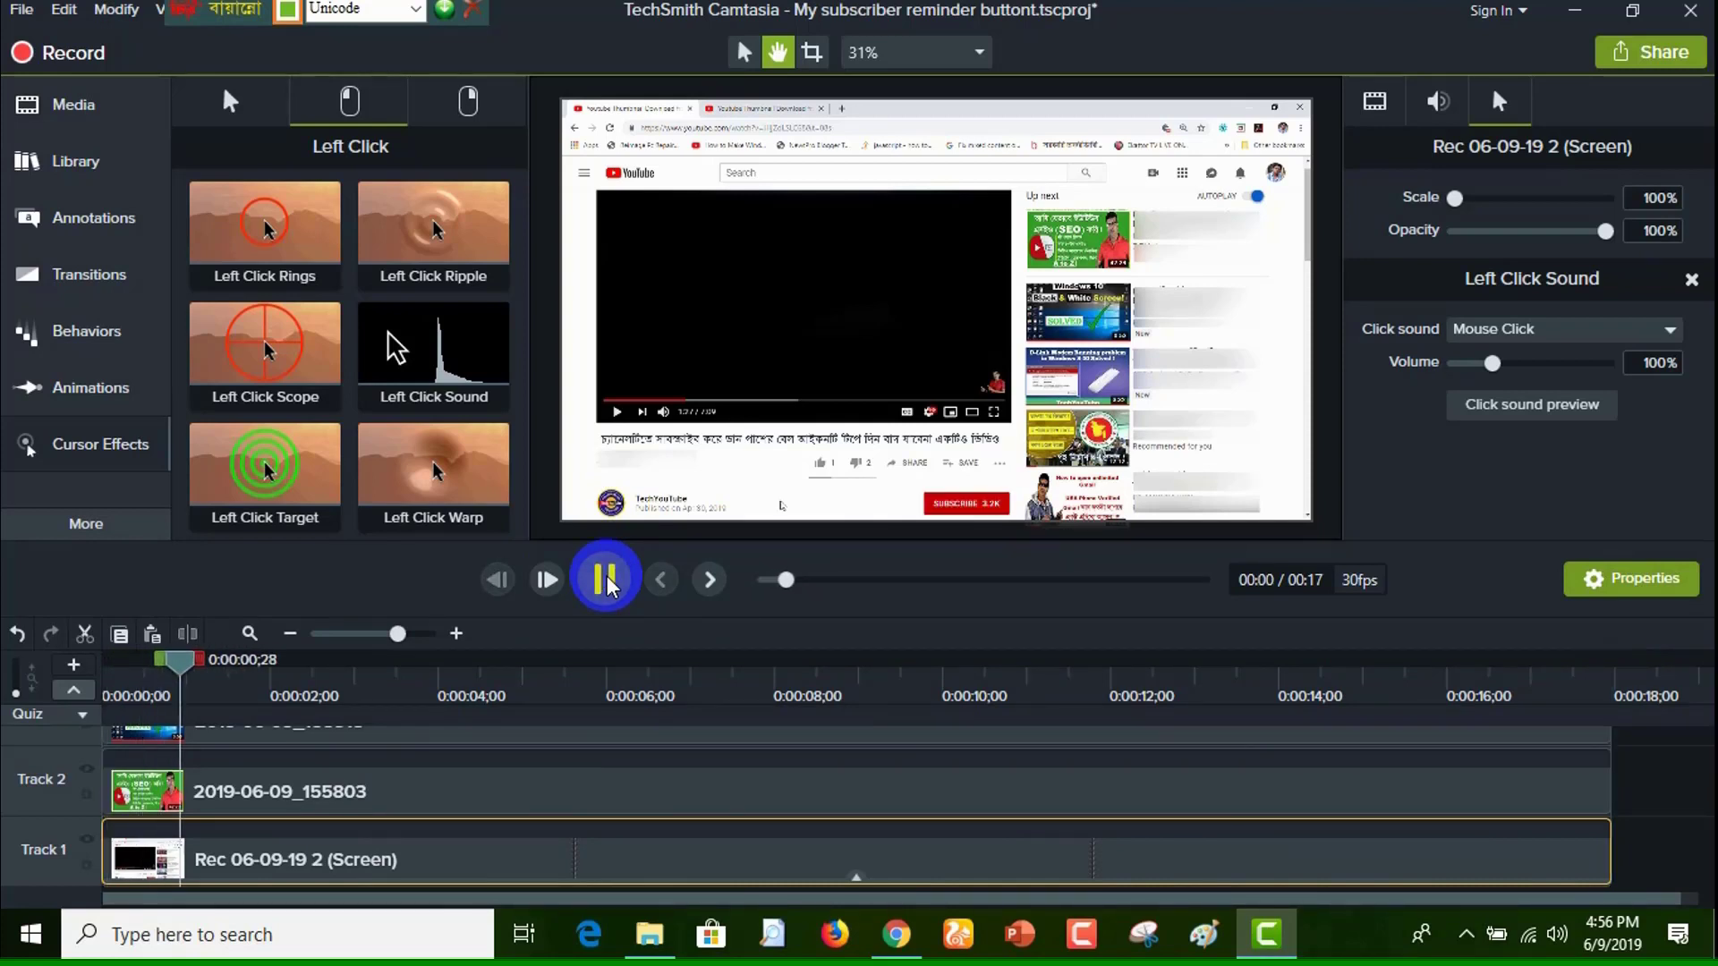
click(605, 582)
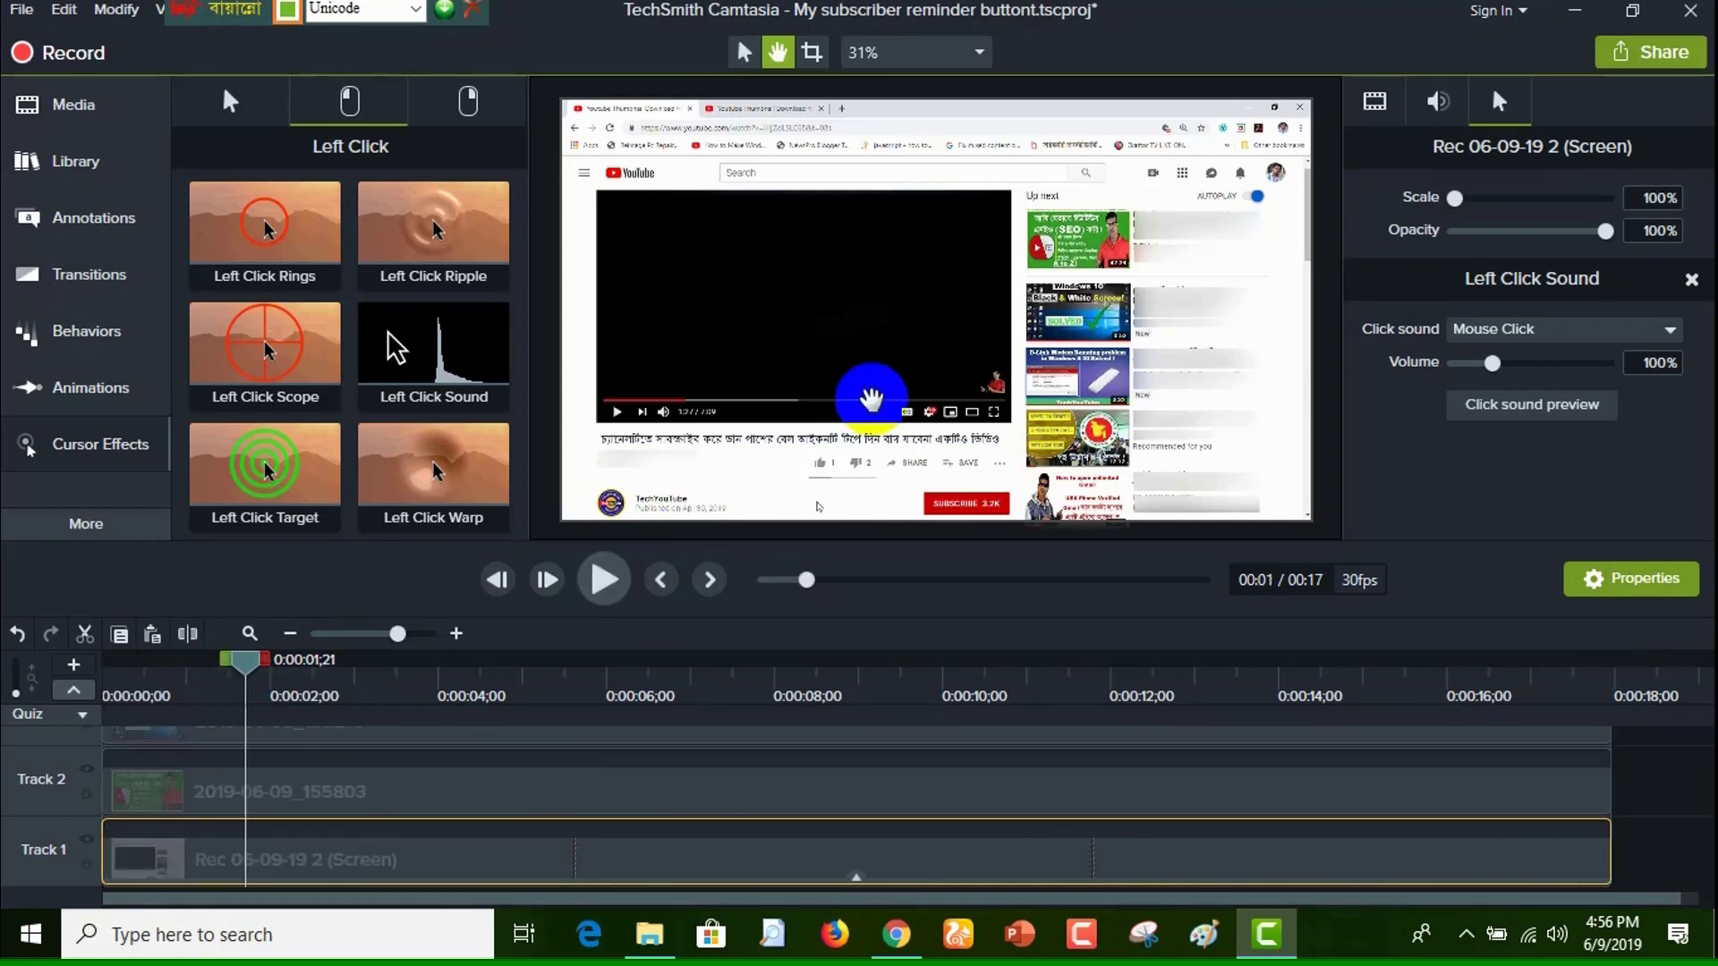
Produce the project as MP4 with Smart Player (up to 1080p) to the desktop, then close the video preview and the production results
click(1665, 56)
click(1577, 103)
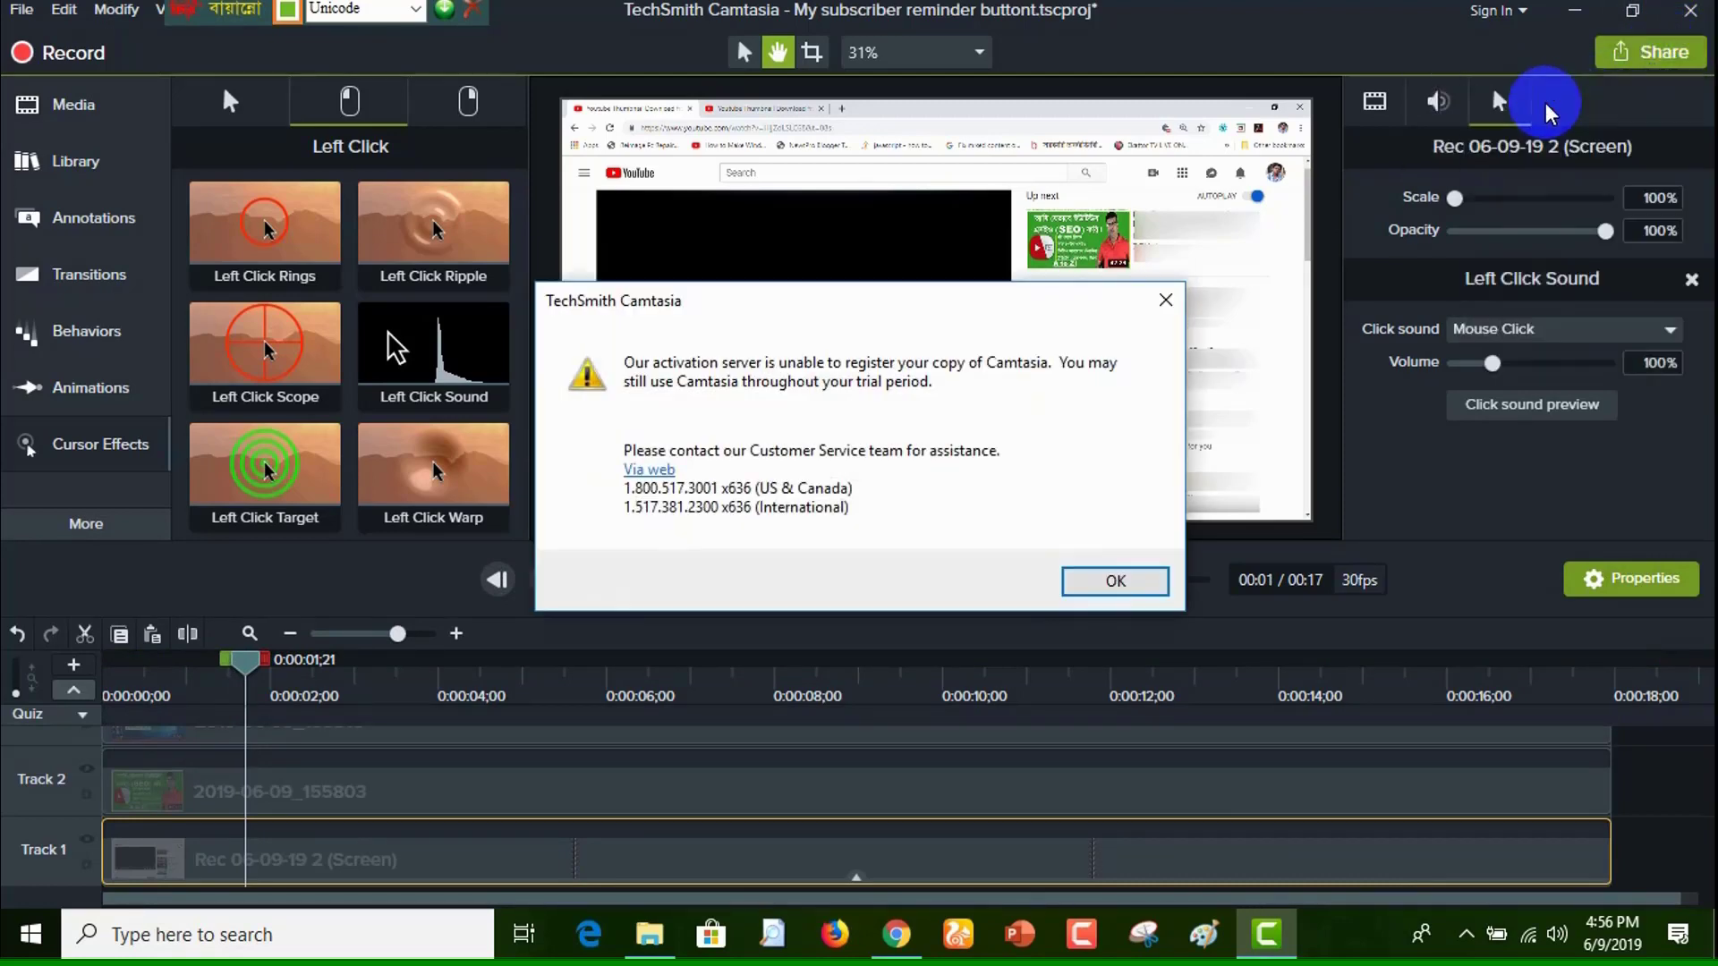
click(1085, 581)
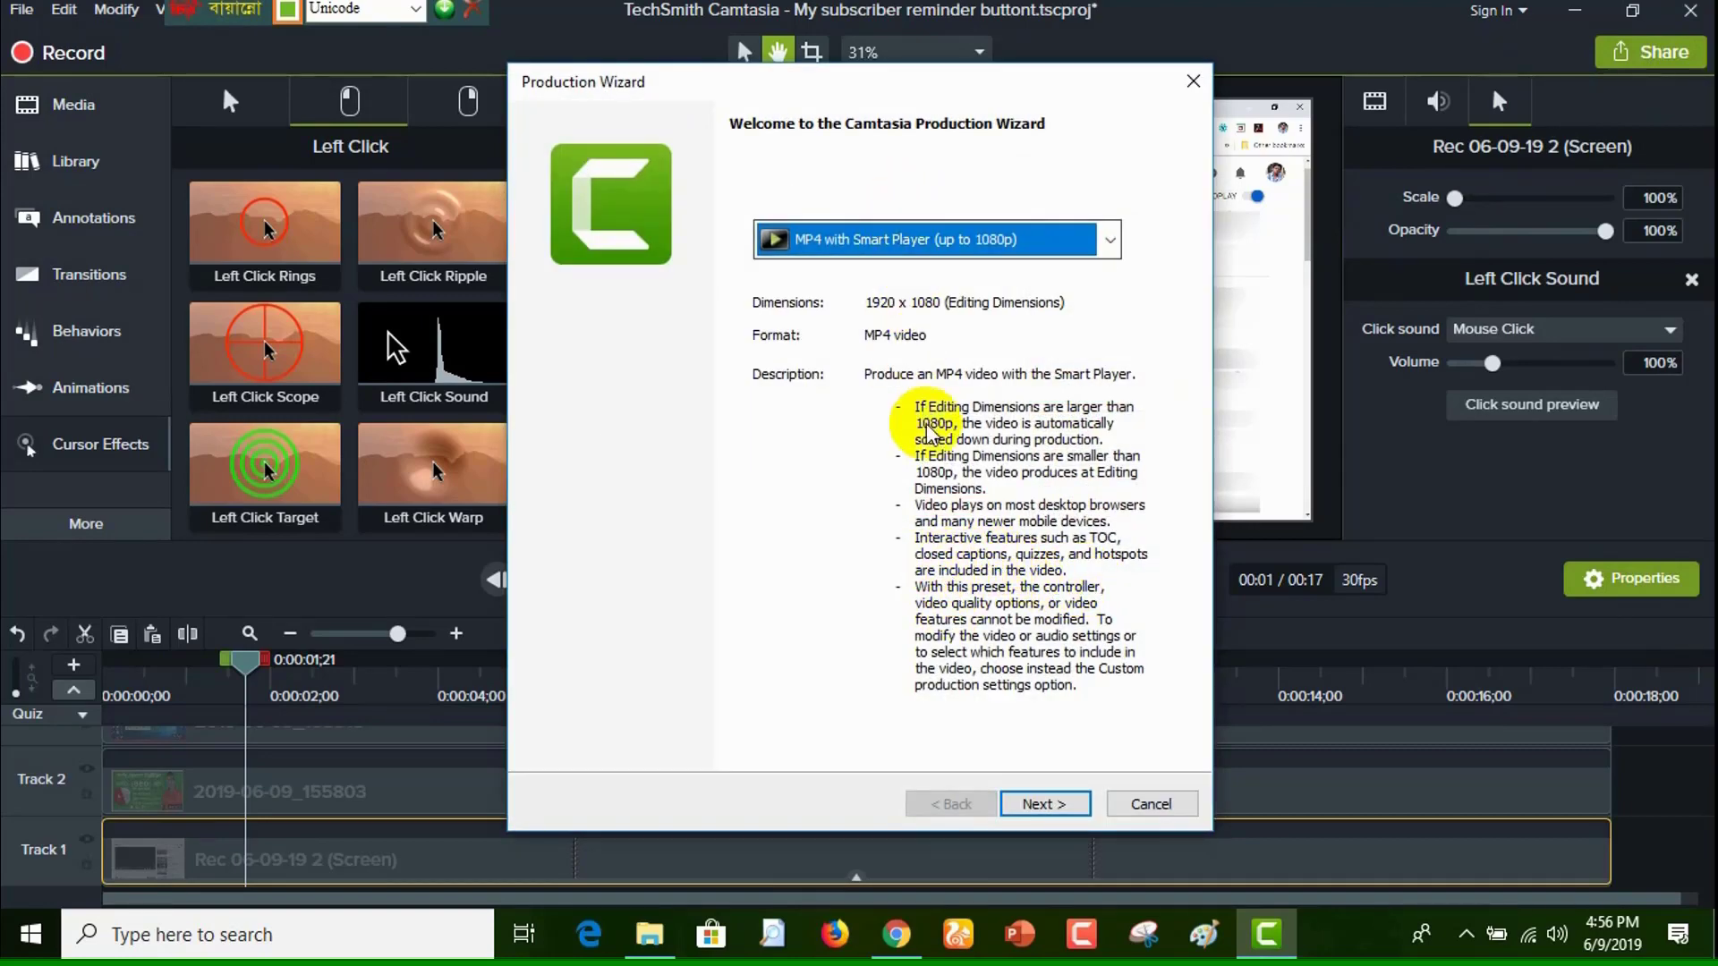
click(984, 241)
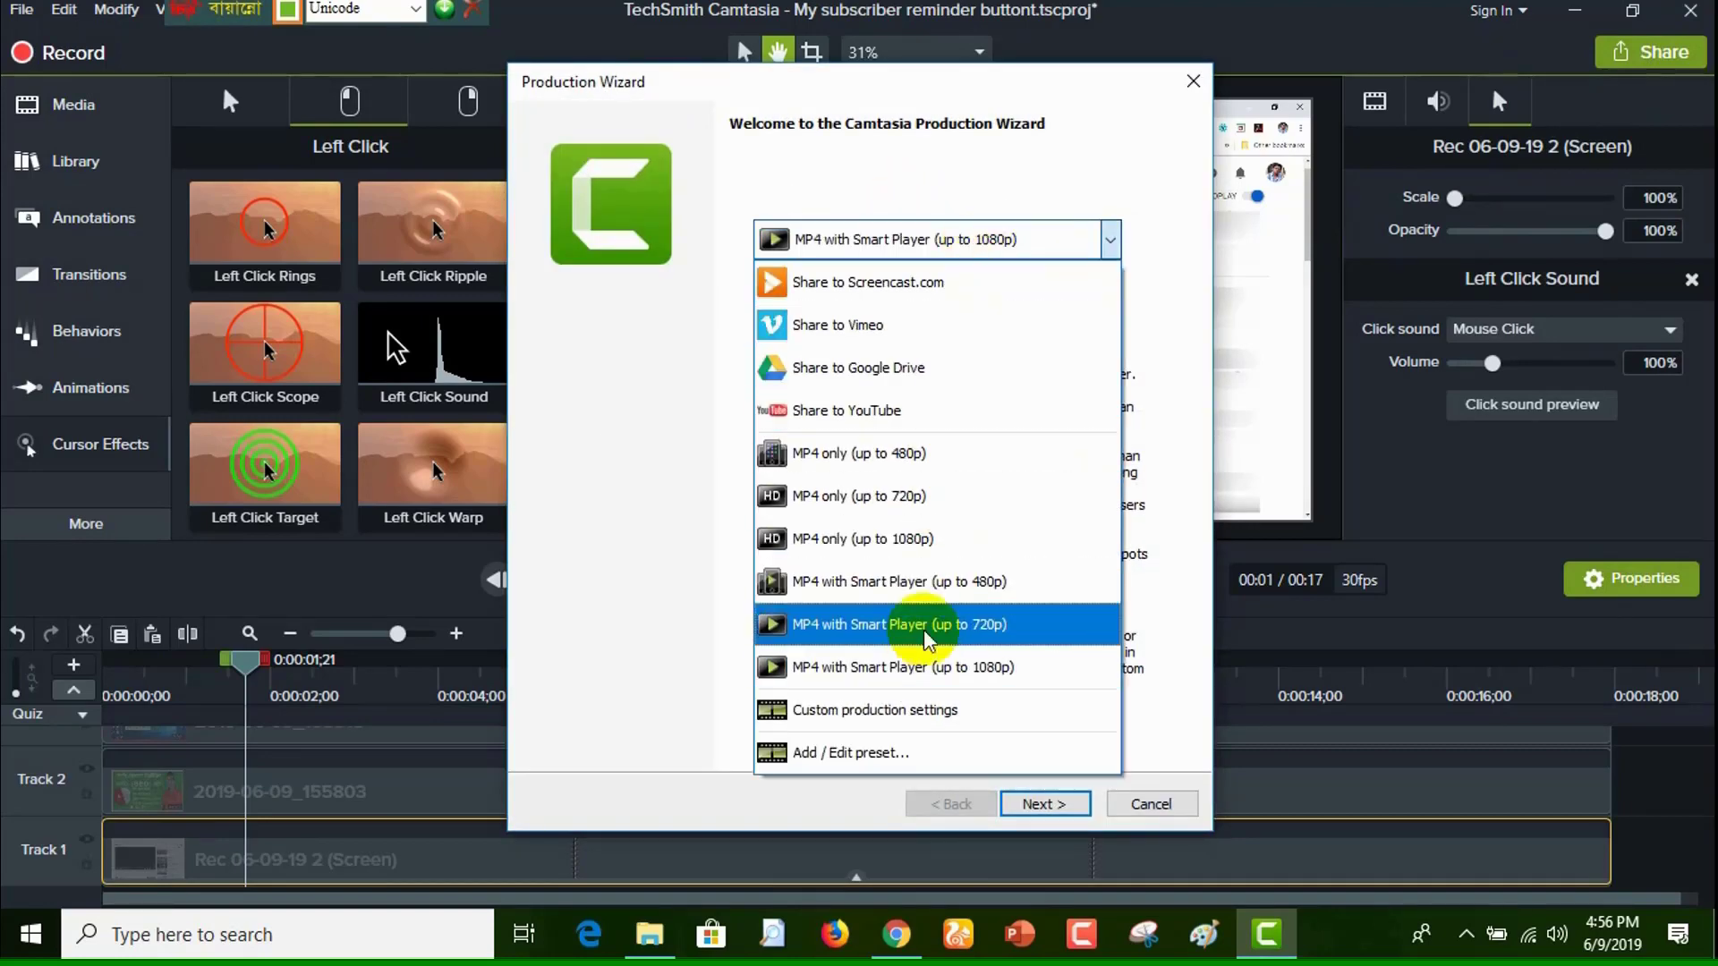
click(917, 670)
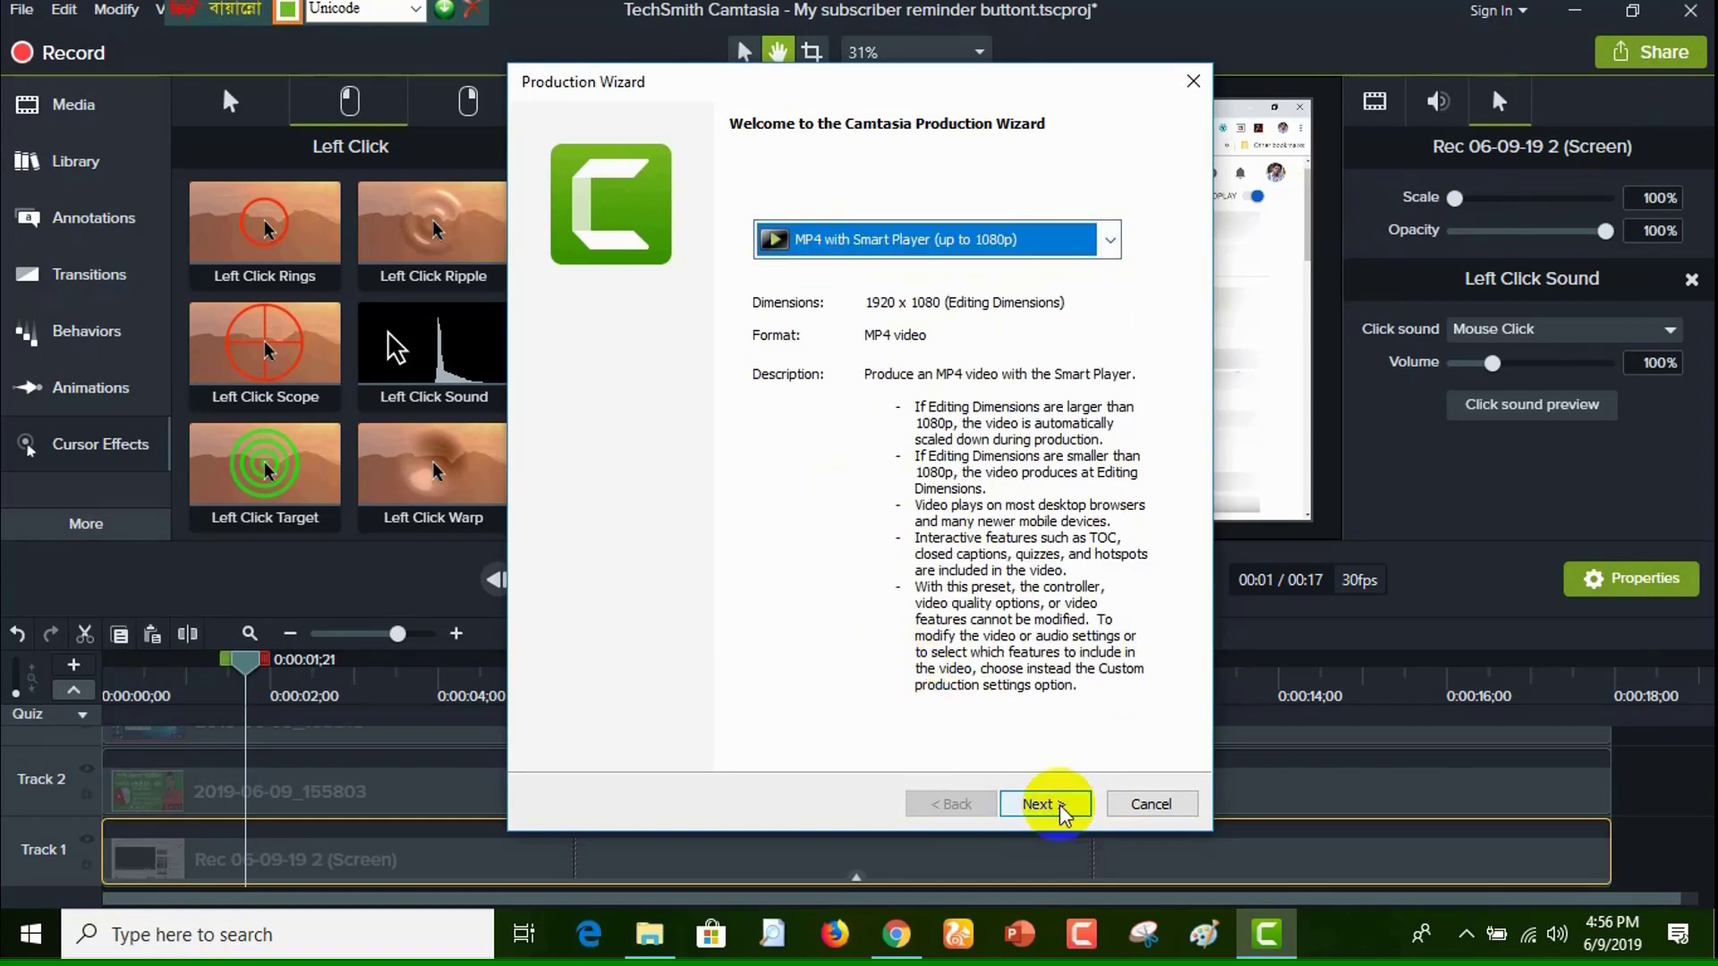
click(1054, 806)
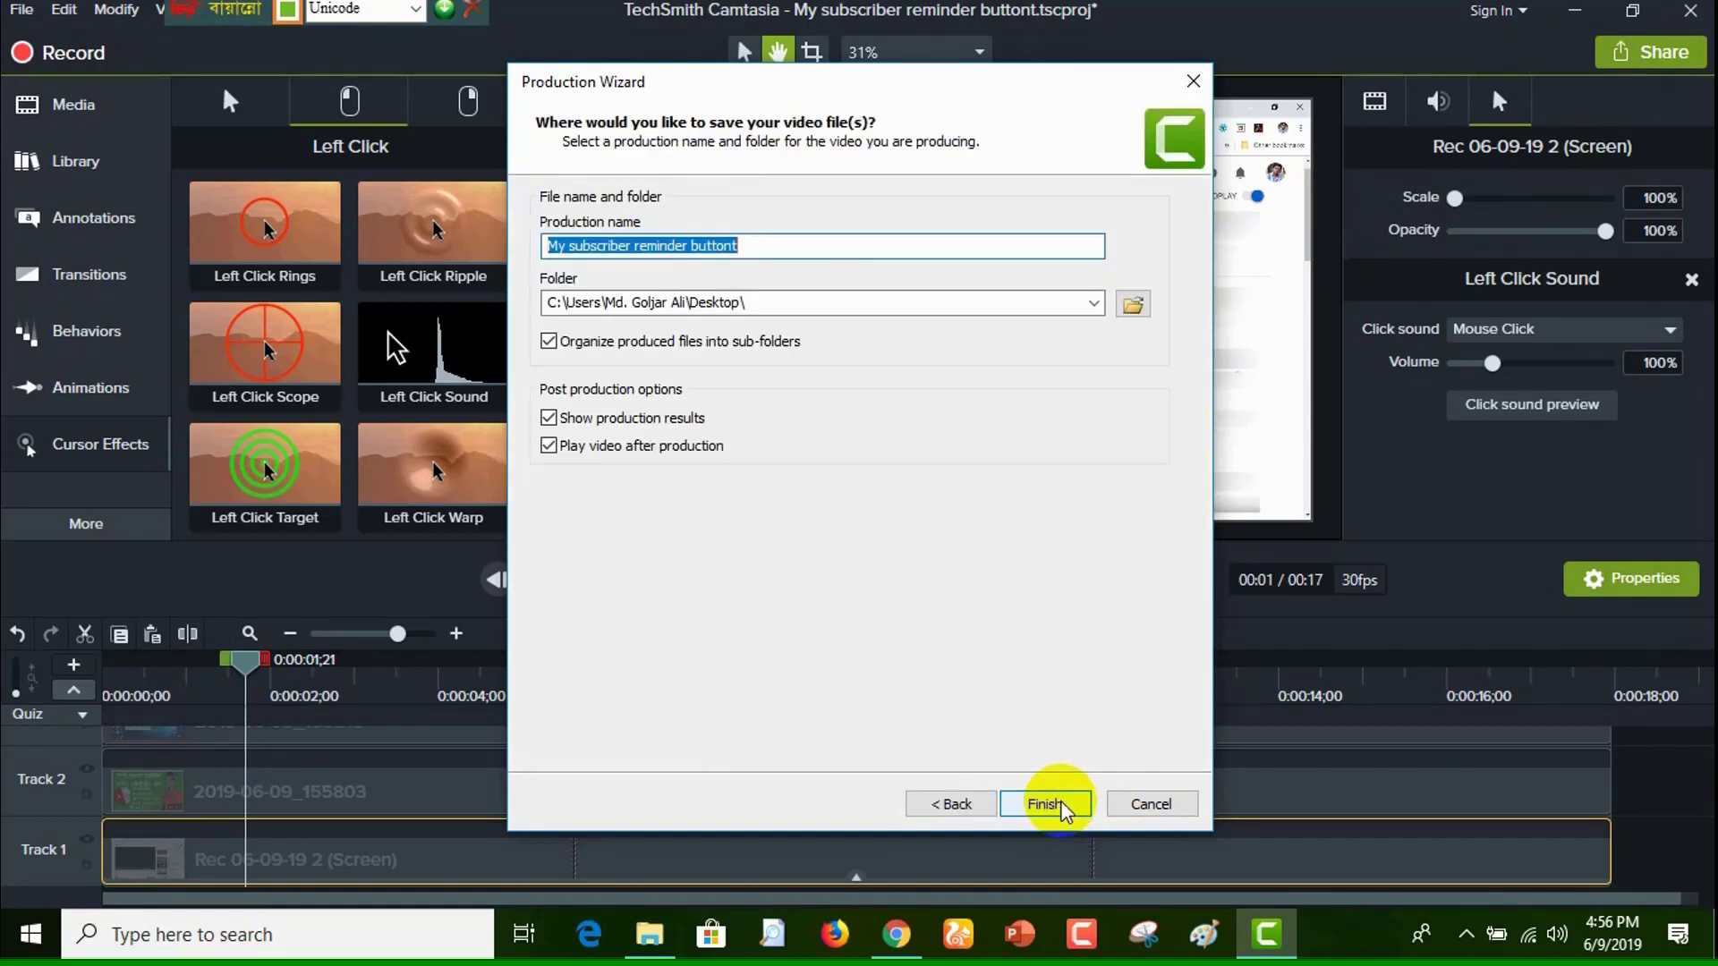
click(1054, 806)
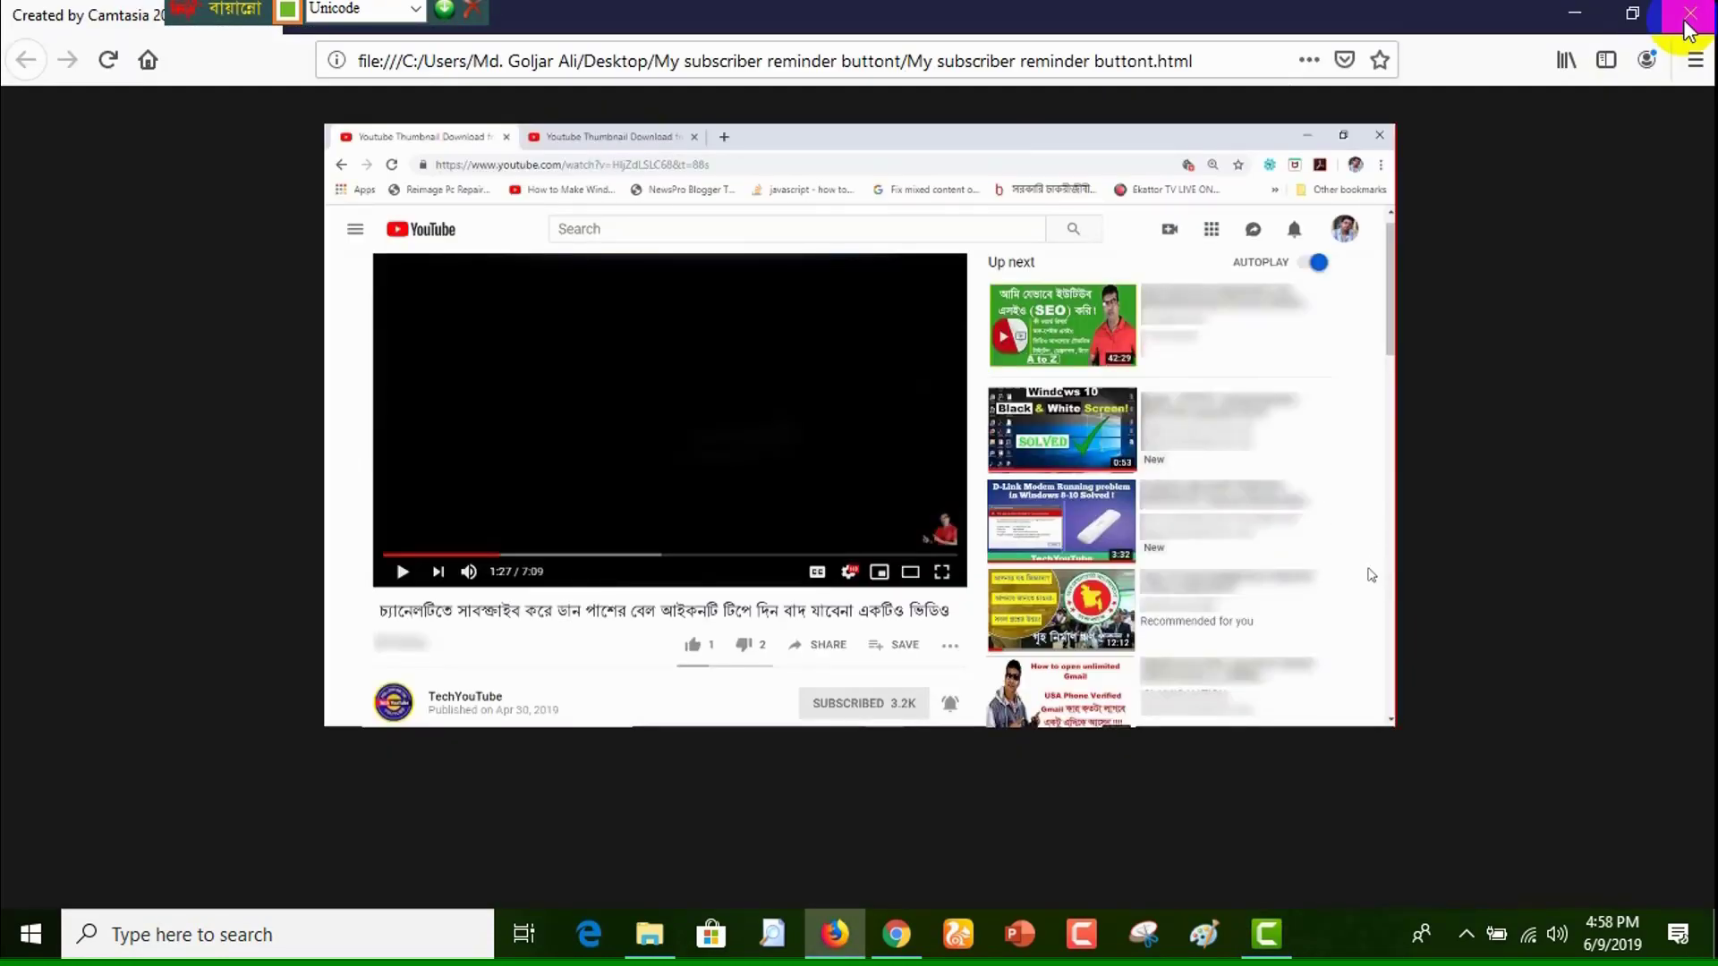
click(1686, 25)
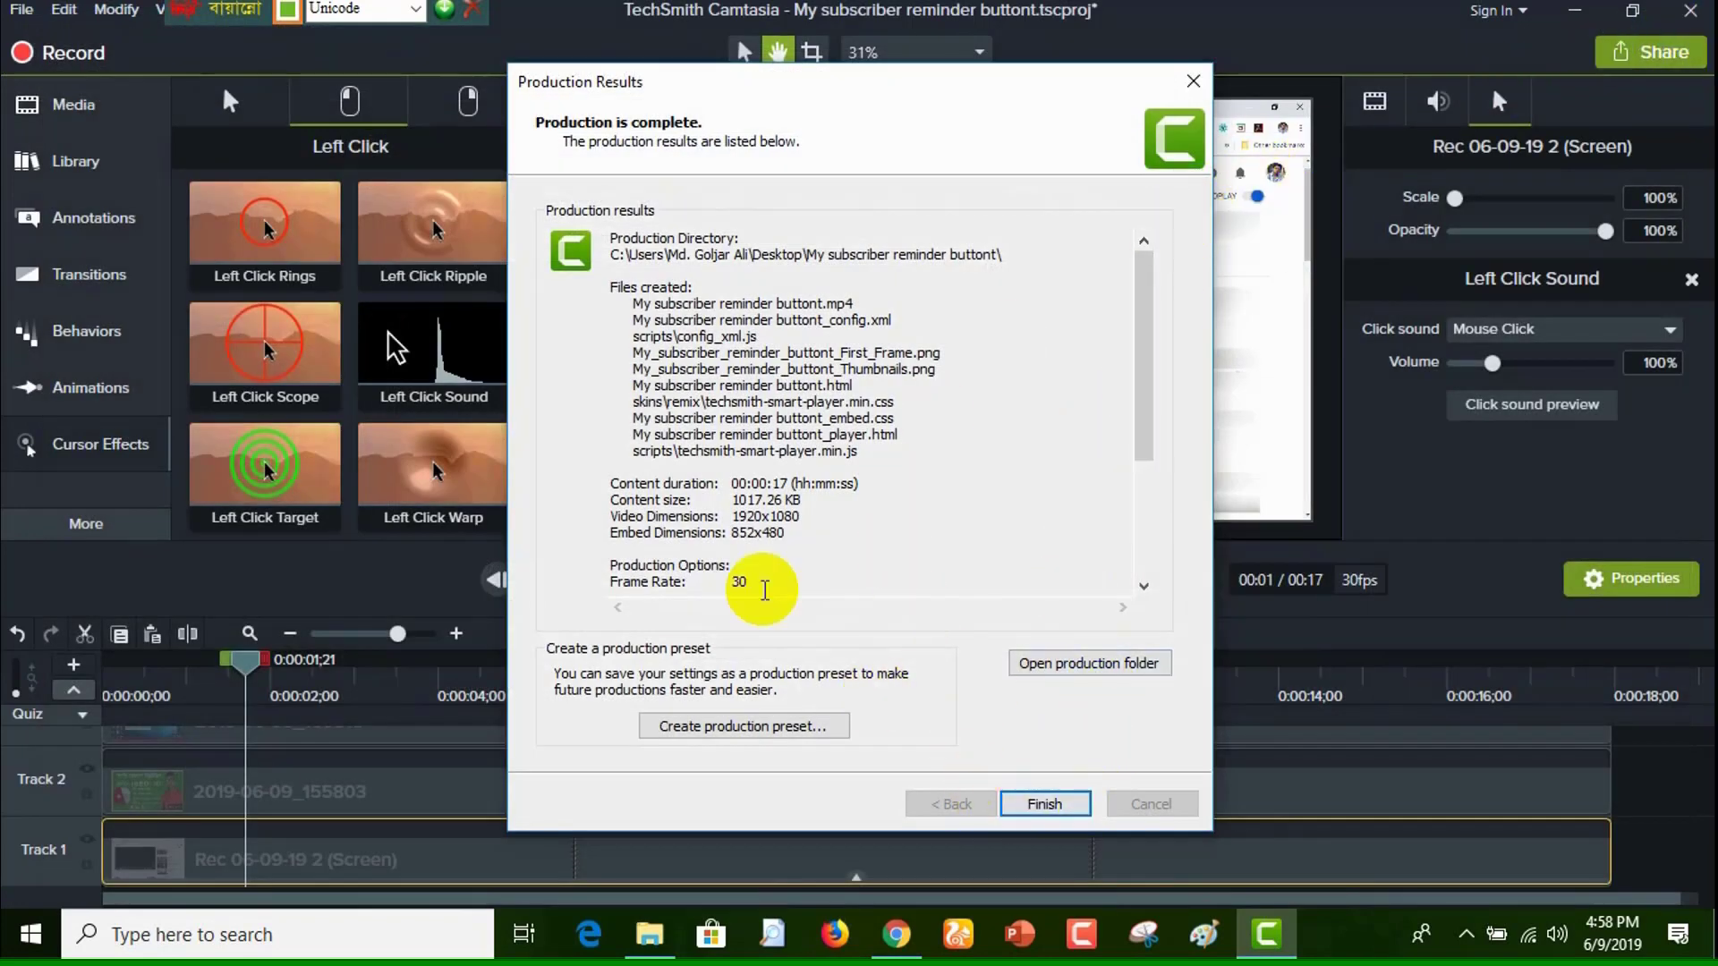
click(1044, 804)
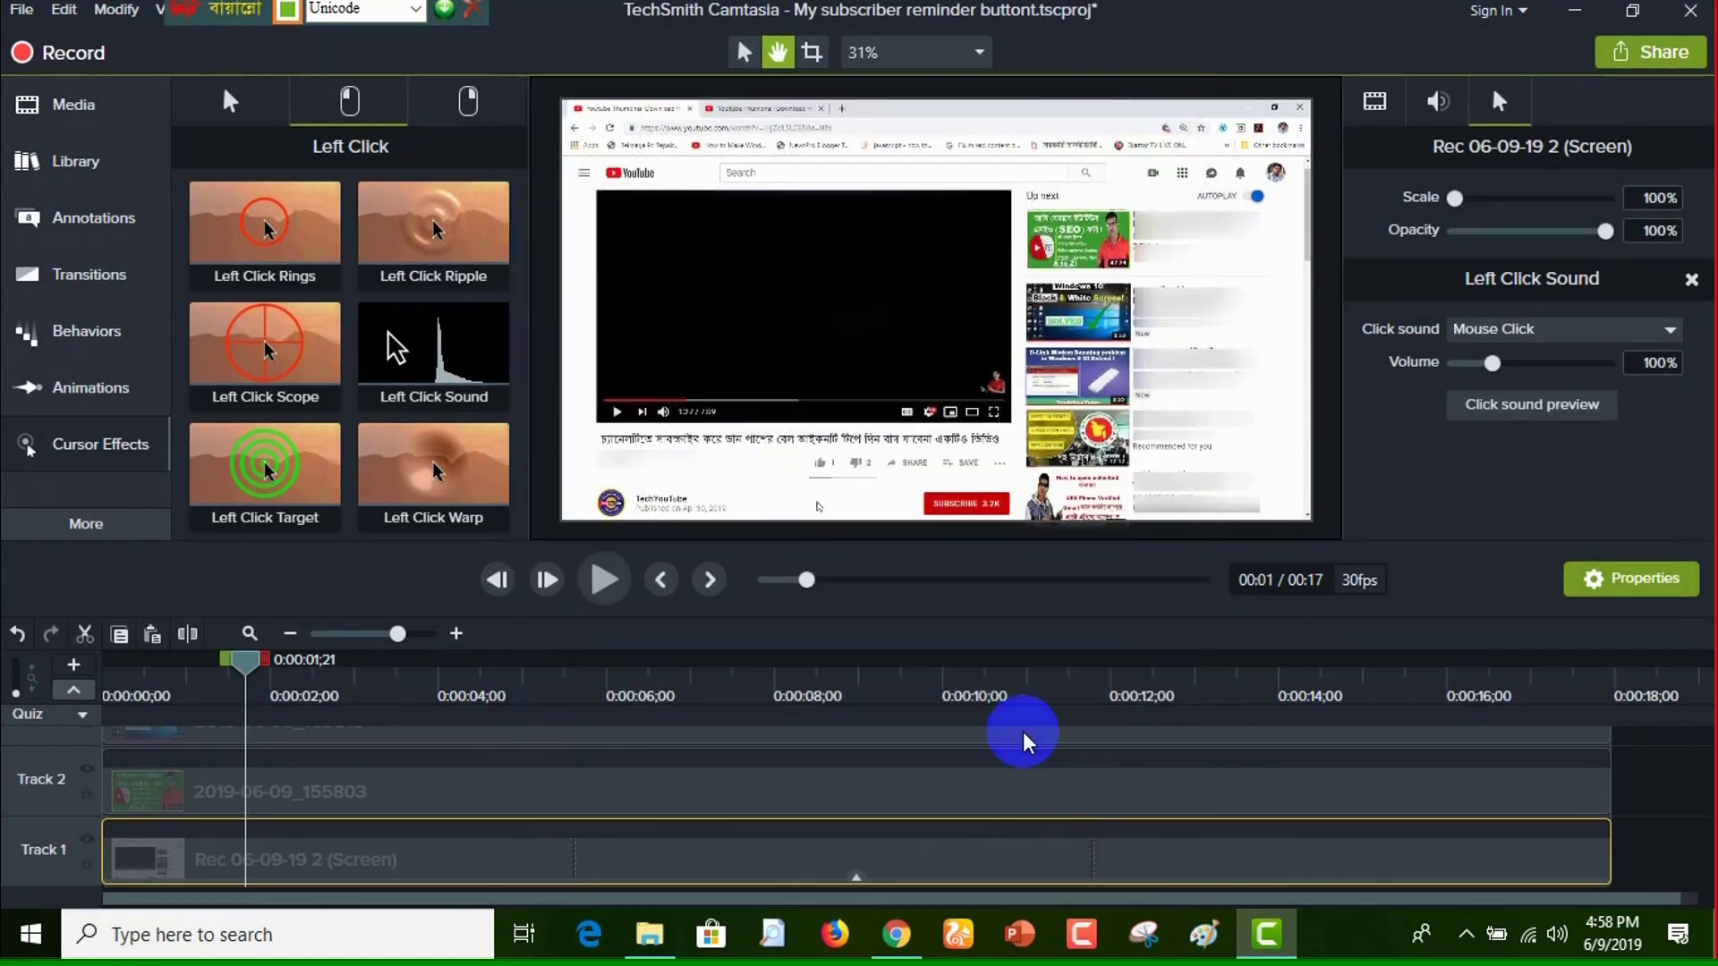
Save the subscriber reminder project and close Camtasia
click(20, 10)
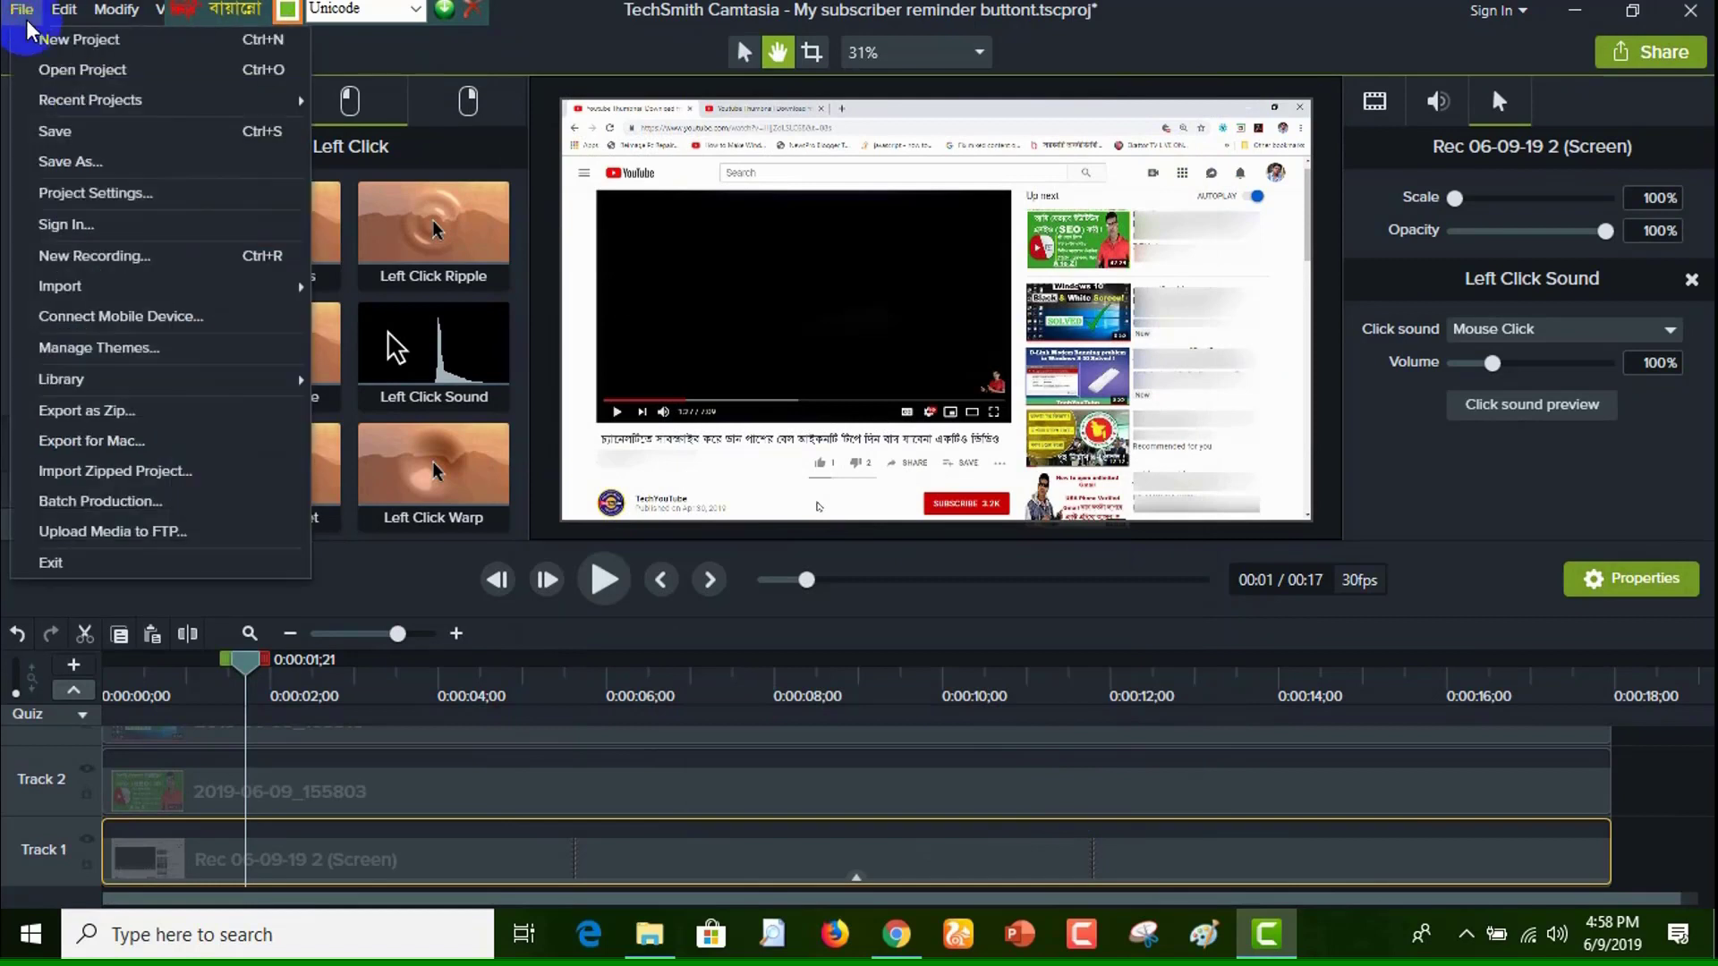
click(73, 134)
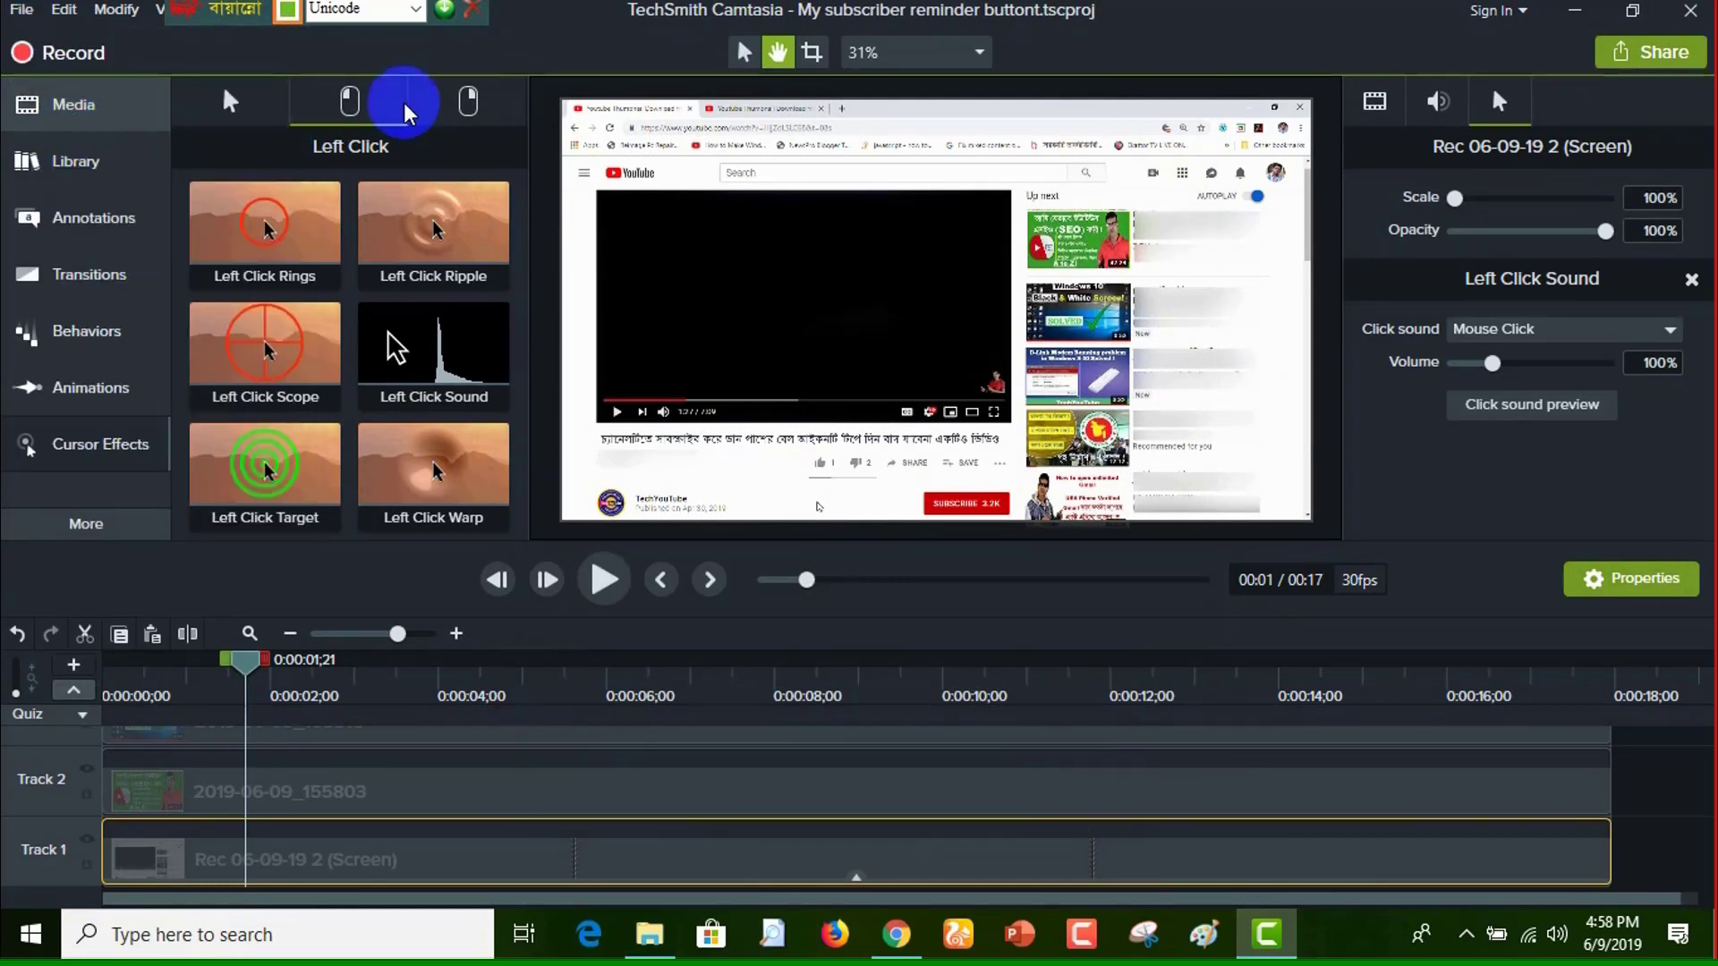
click(1691, 13)
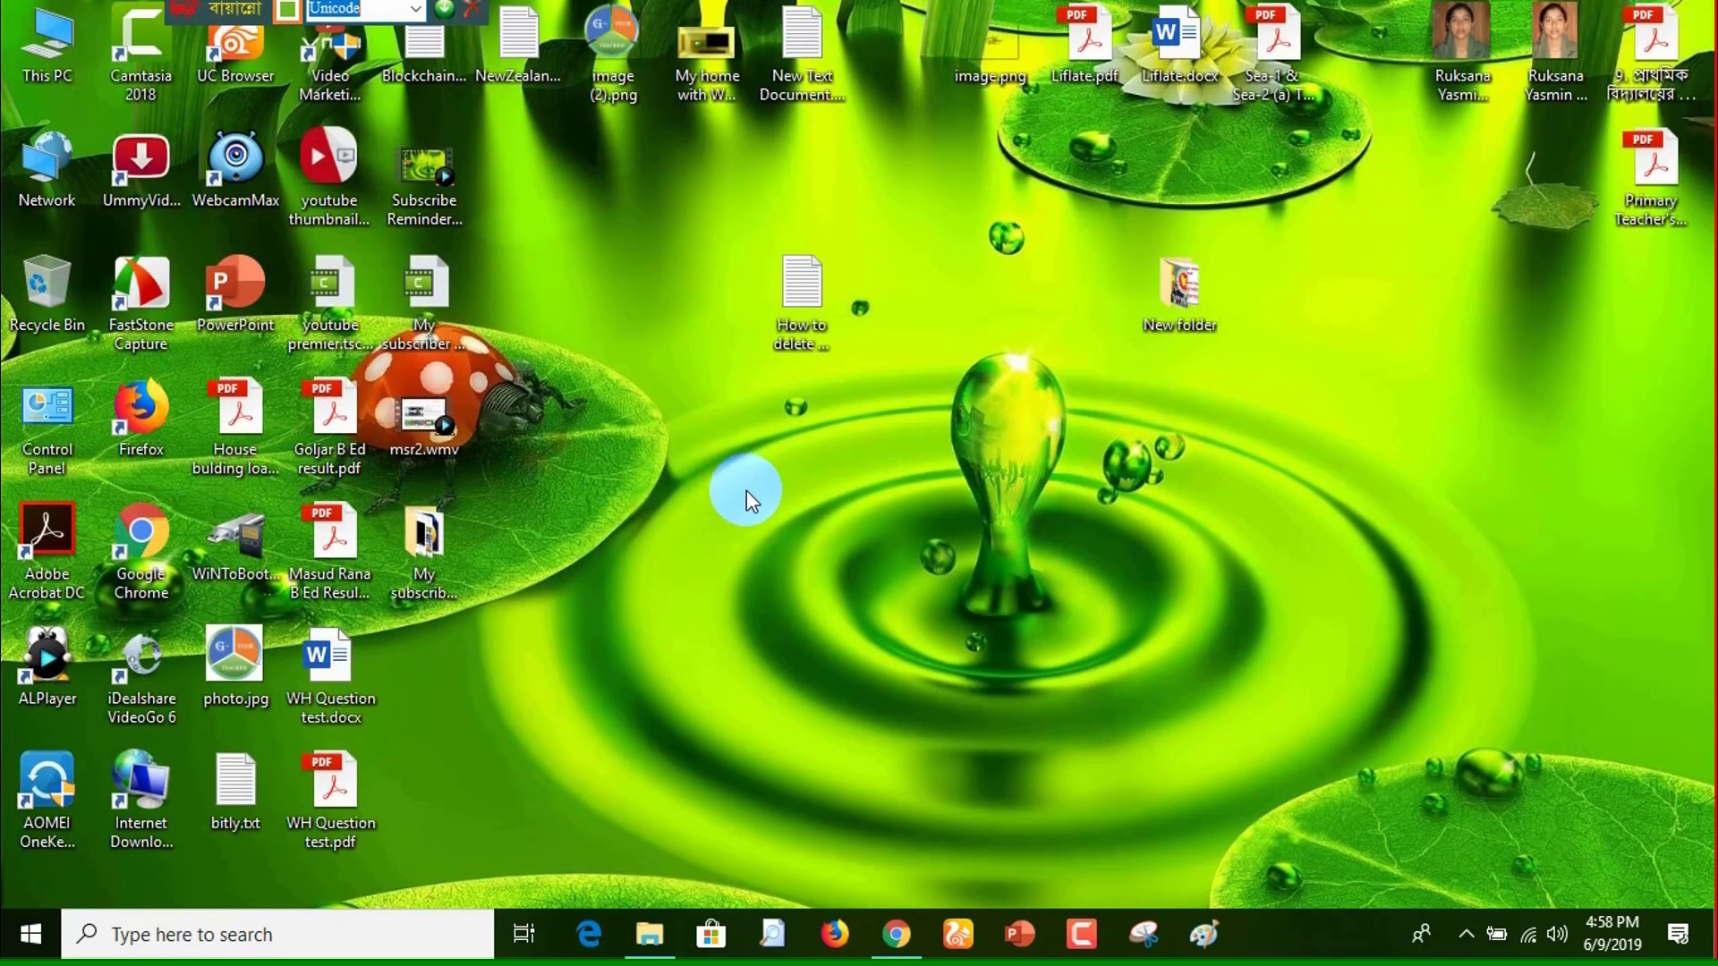
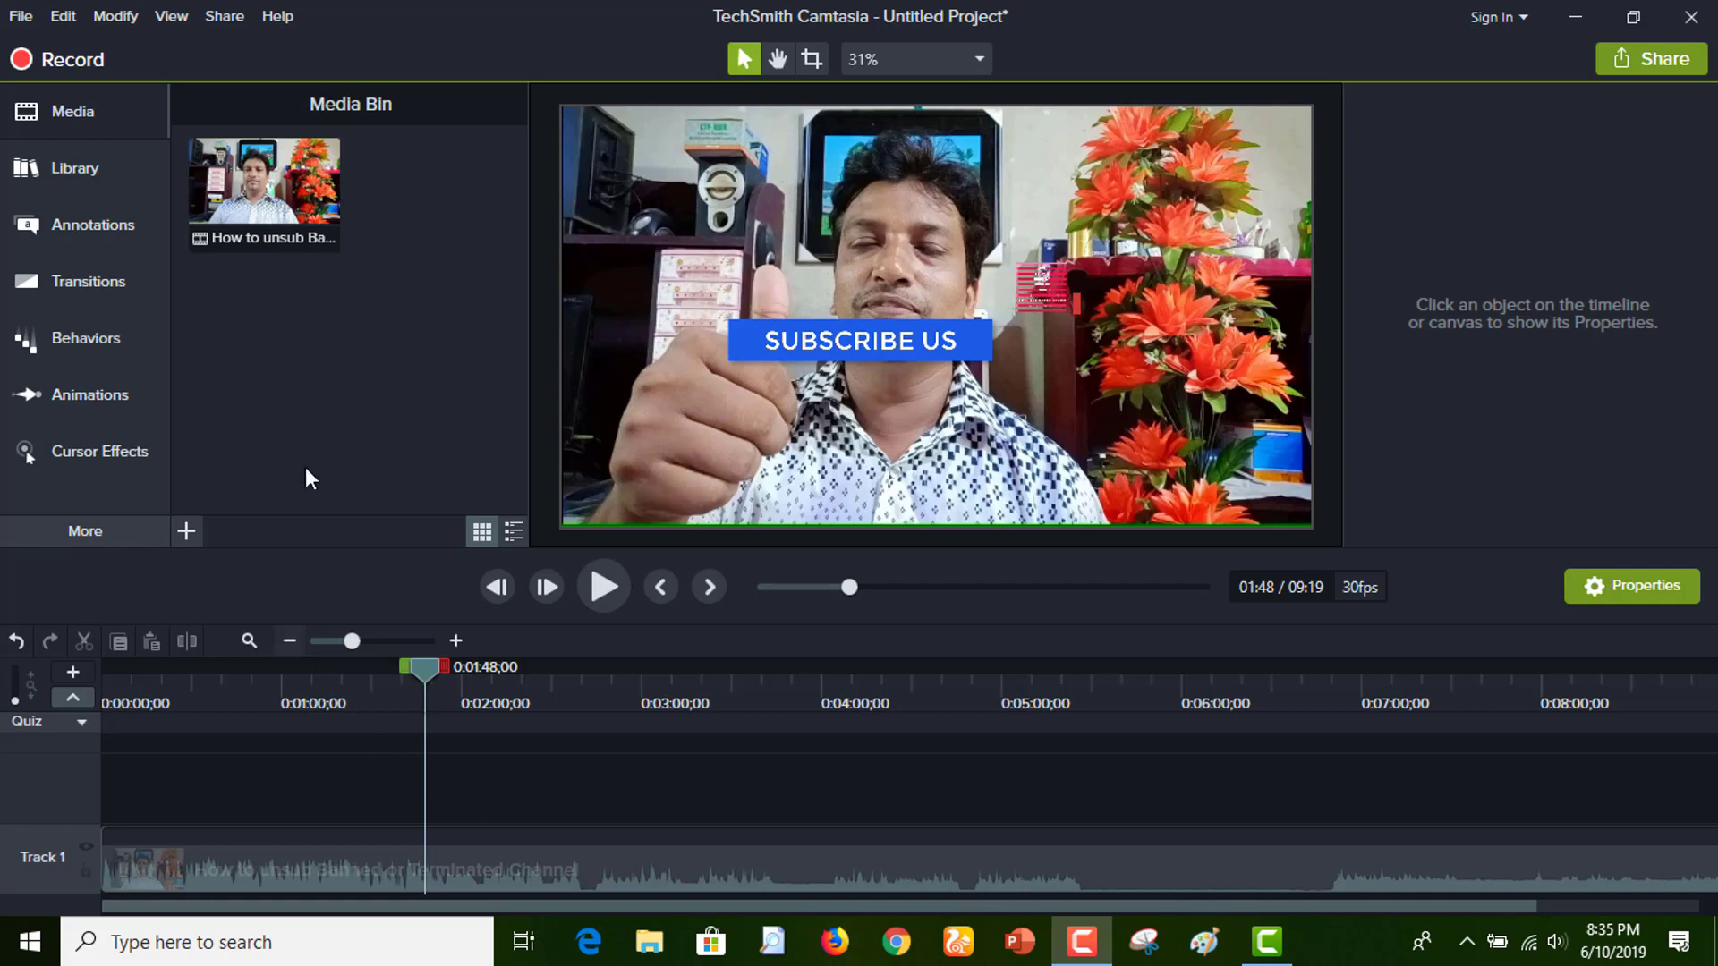
Play the How to unsub Banned or Terminated Channel clip between about 1:40 and 1:48 to find where the subscribe graphic starts
mouse_move(265, 188)
mouse_down()
mouse_move(542, 900)
mouse_move(428, 909)
mouse_up()
mouse_move(695, 842)
mouse_down()
mouse_move(477, 880)
mouse_move(418, 669)
mouse_up()
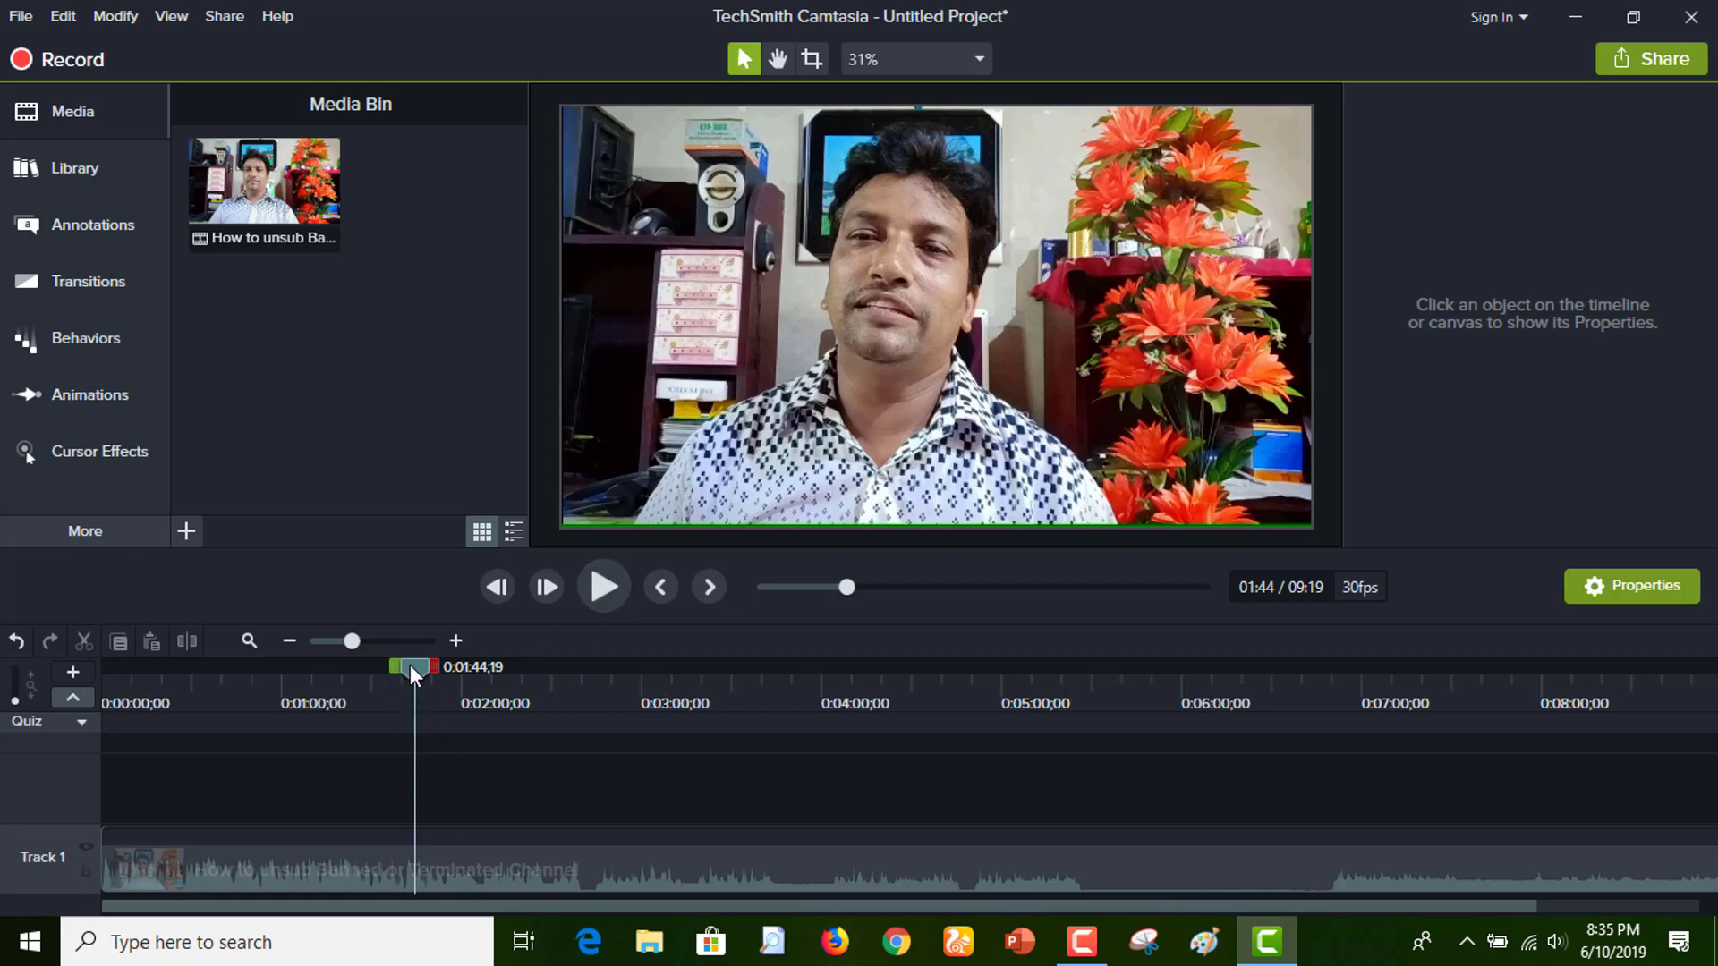
drag(410, 665, 400, 664)
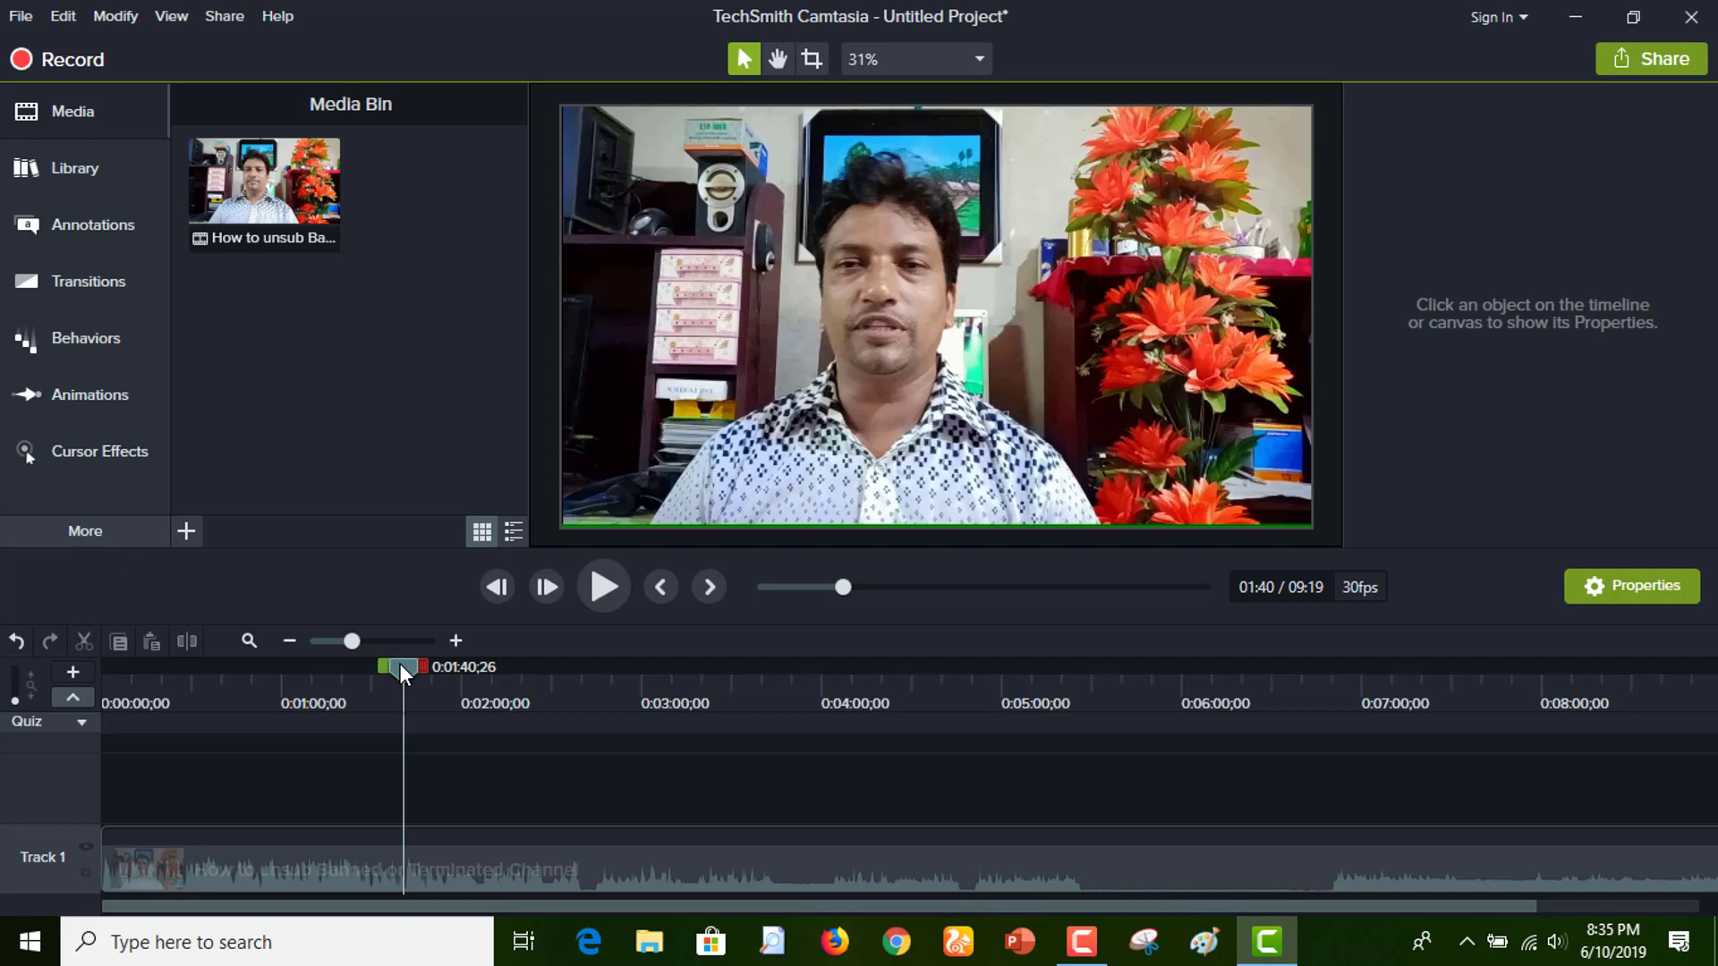
click(605, 588)
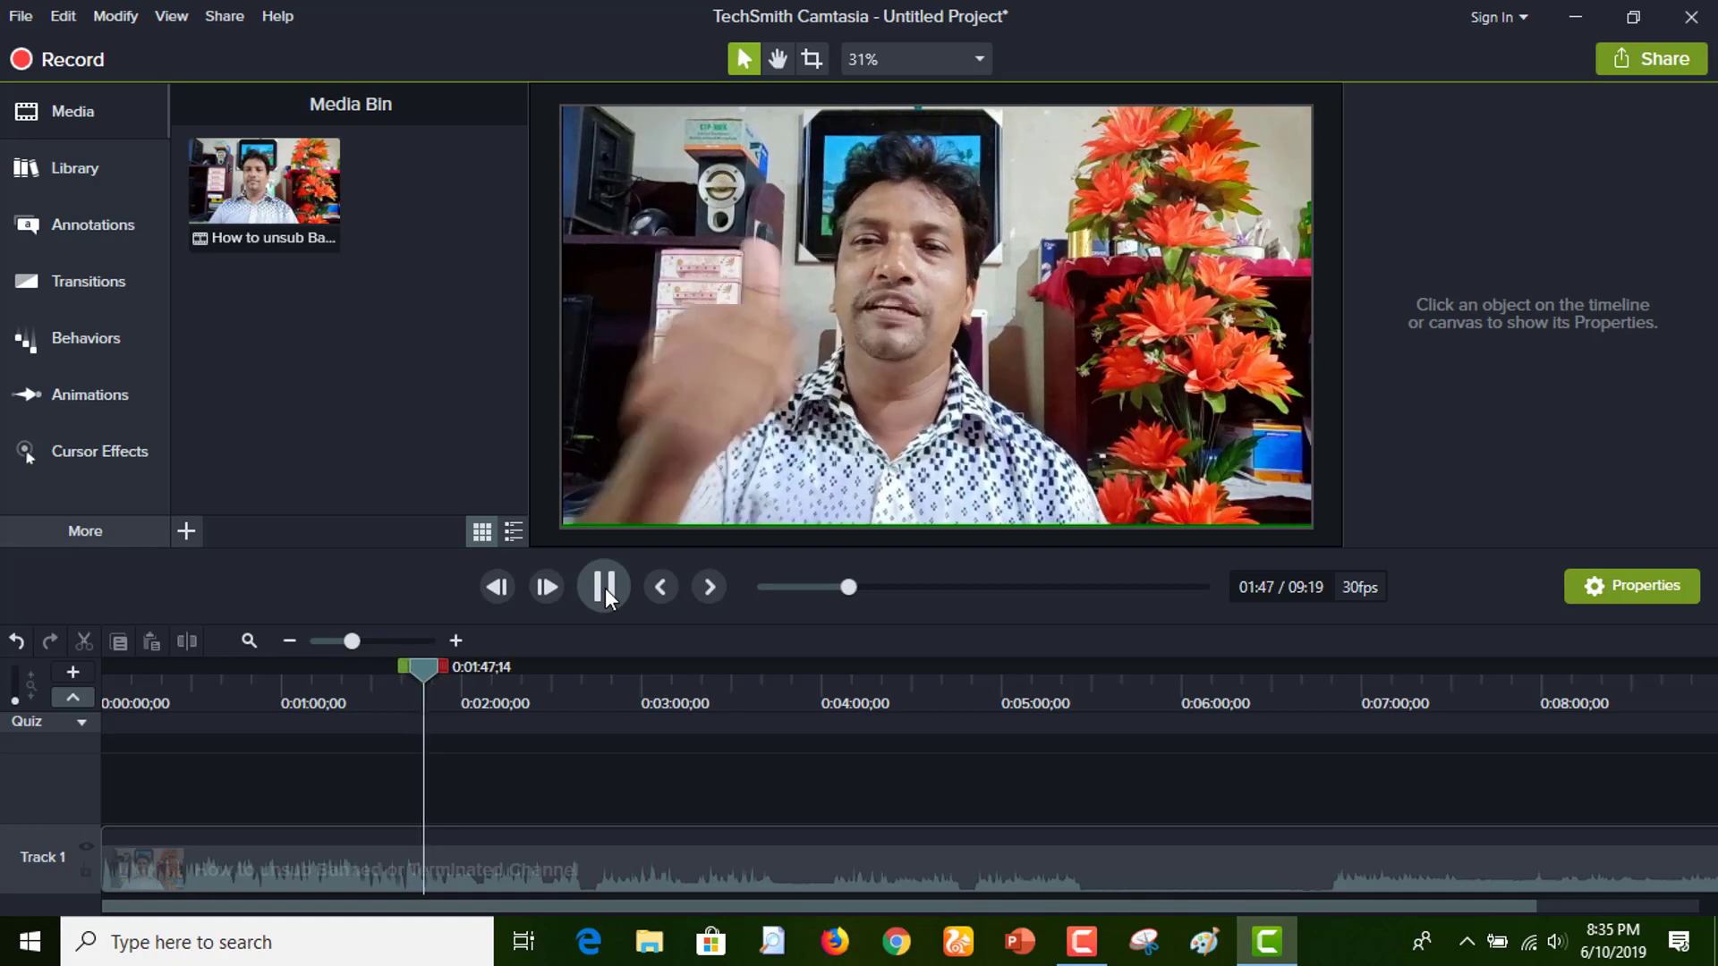
click(605, 588)
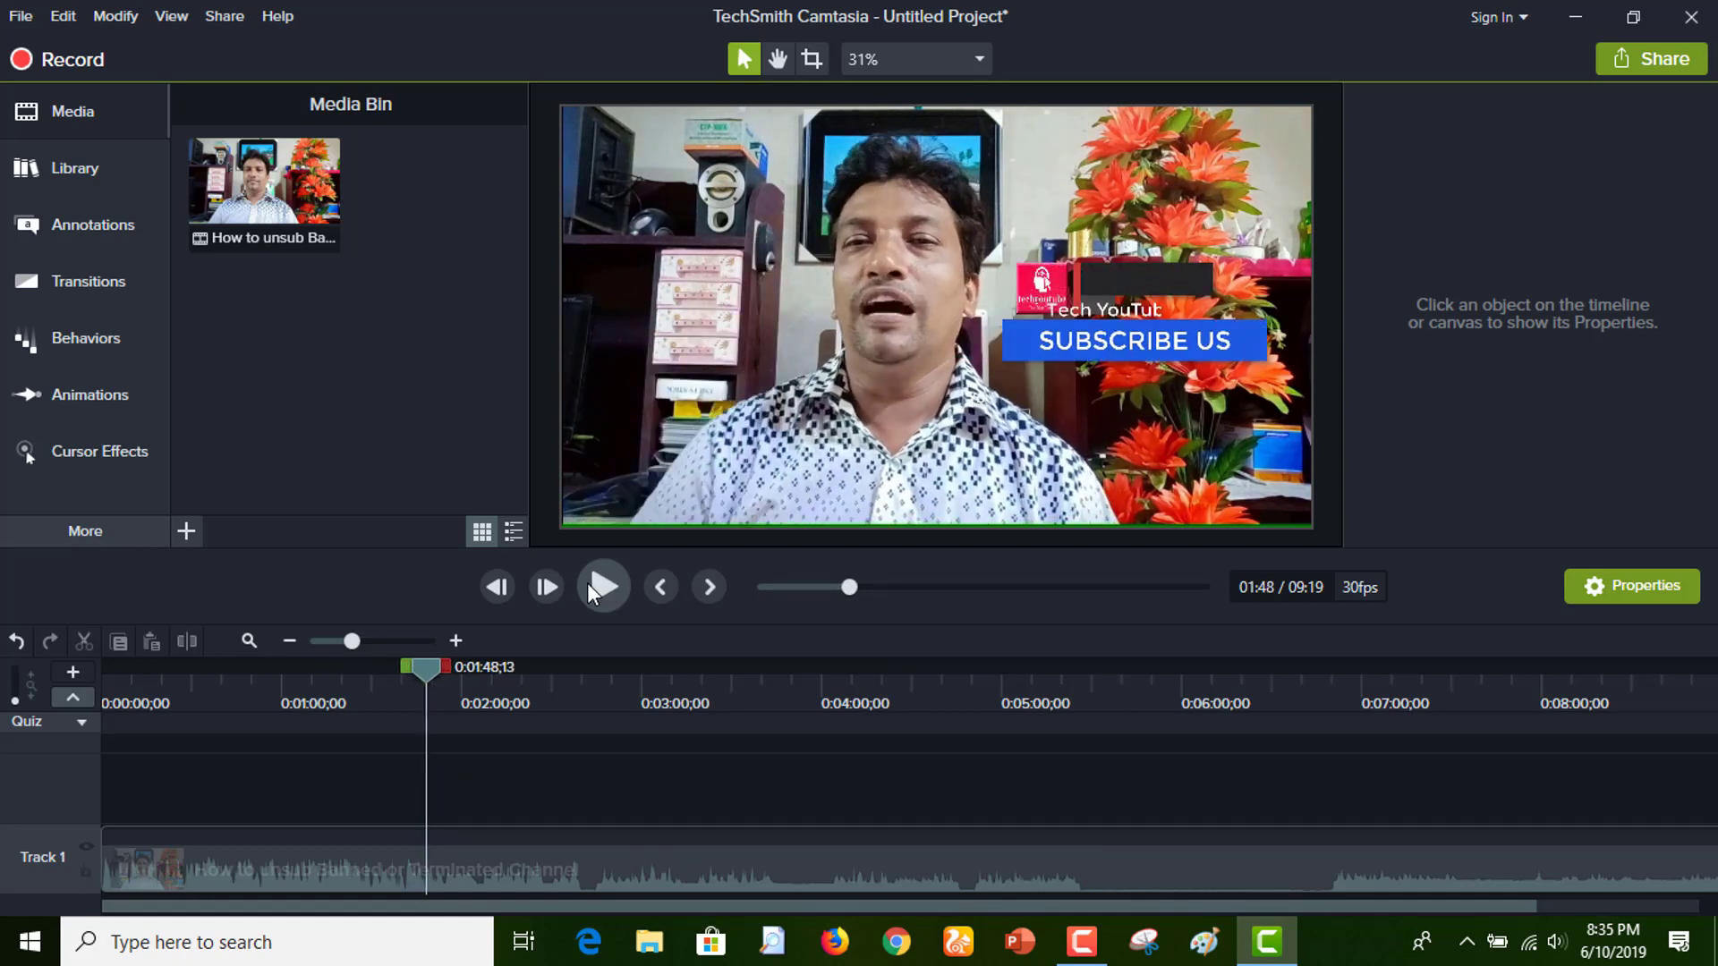
drag(428, 672, 421, 671)
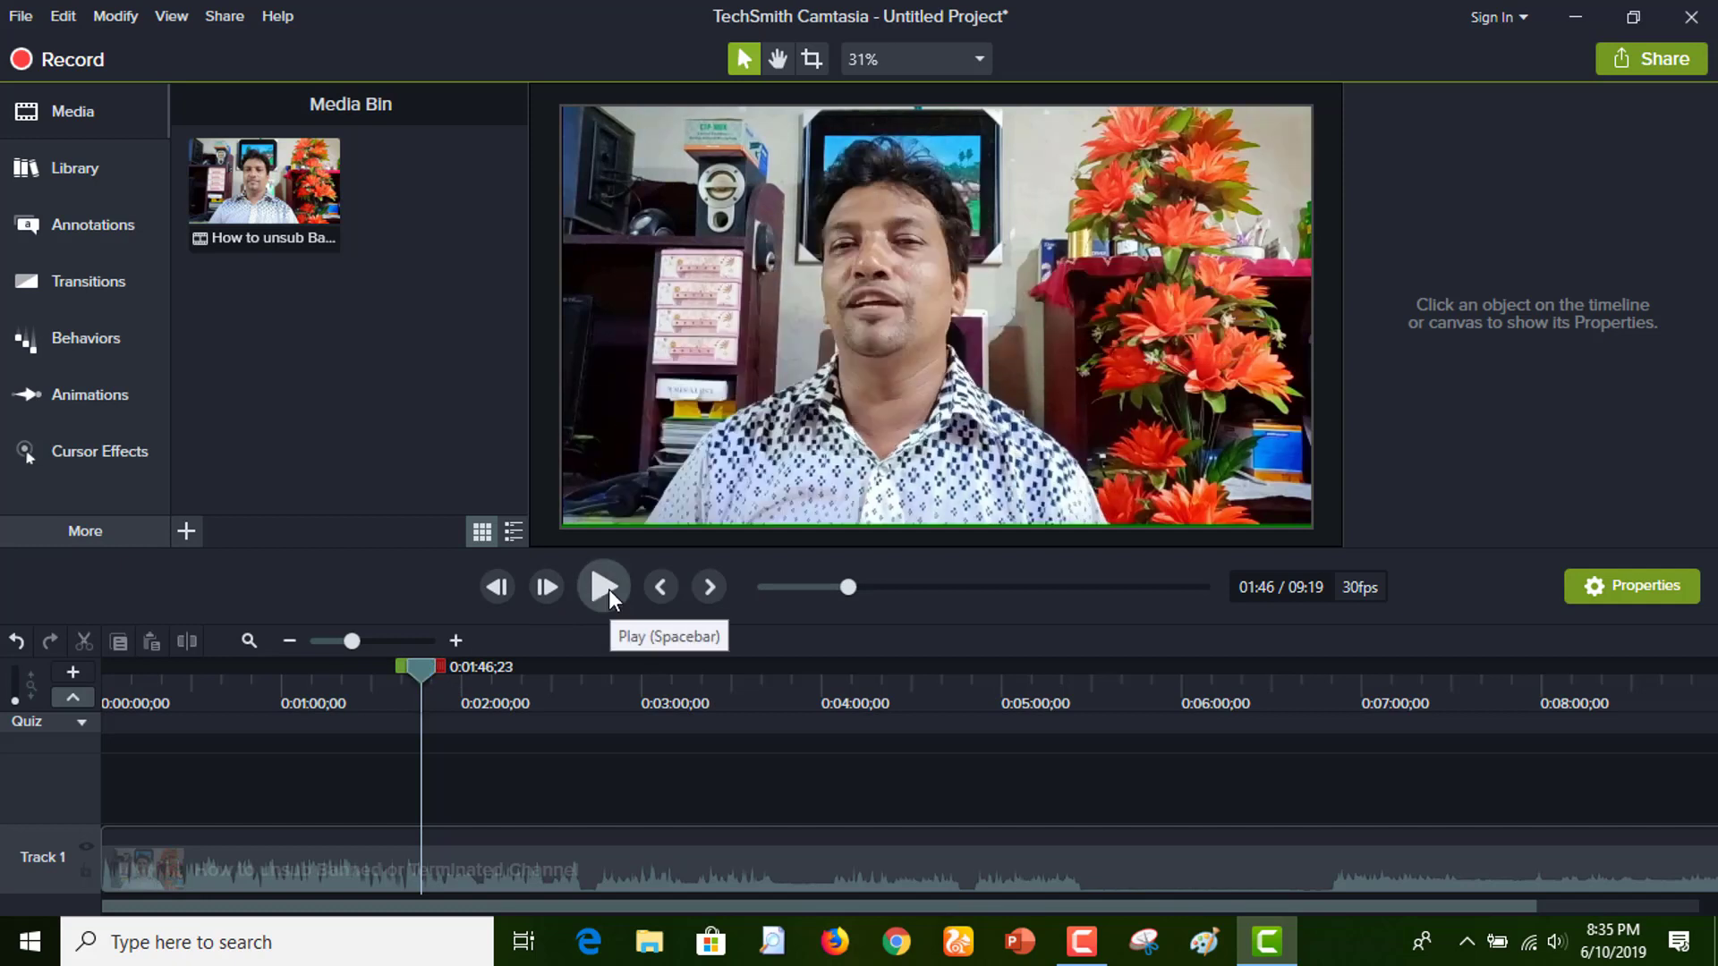
drag(420, 666, 415, 666)
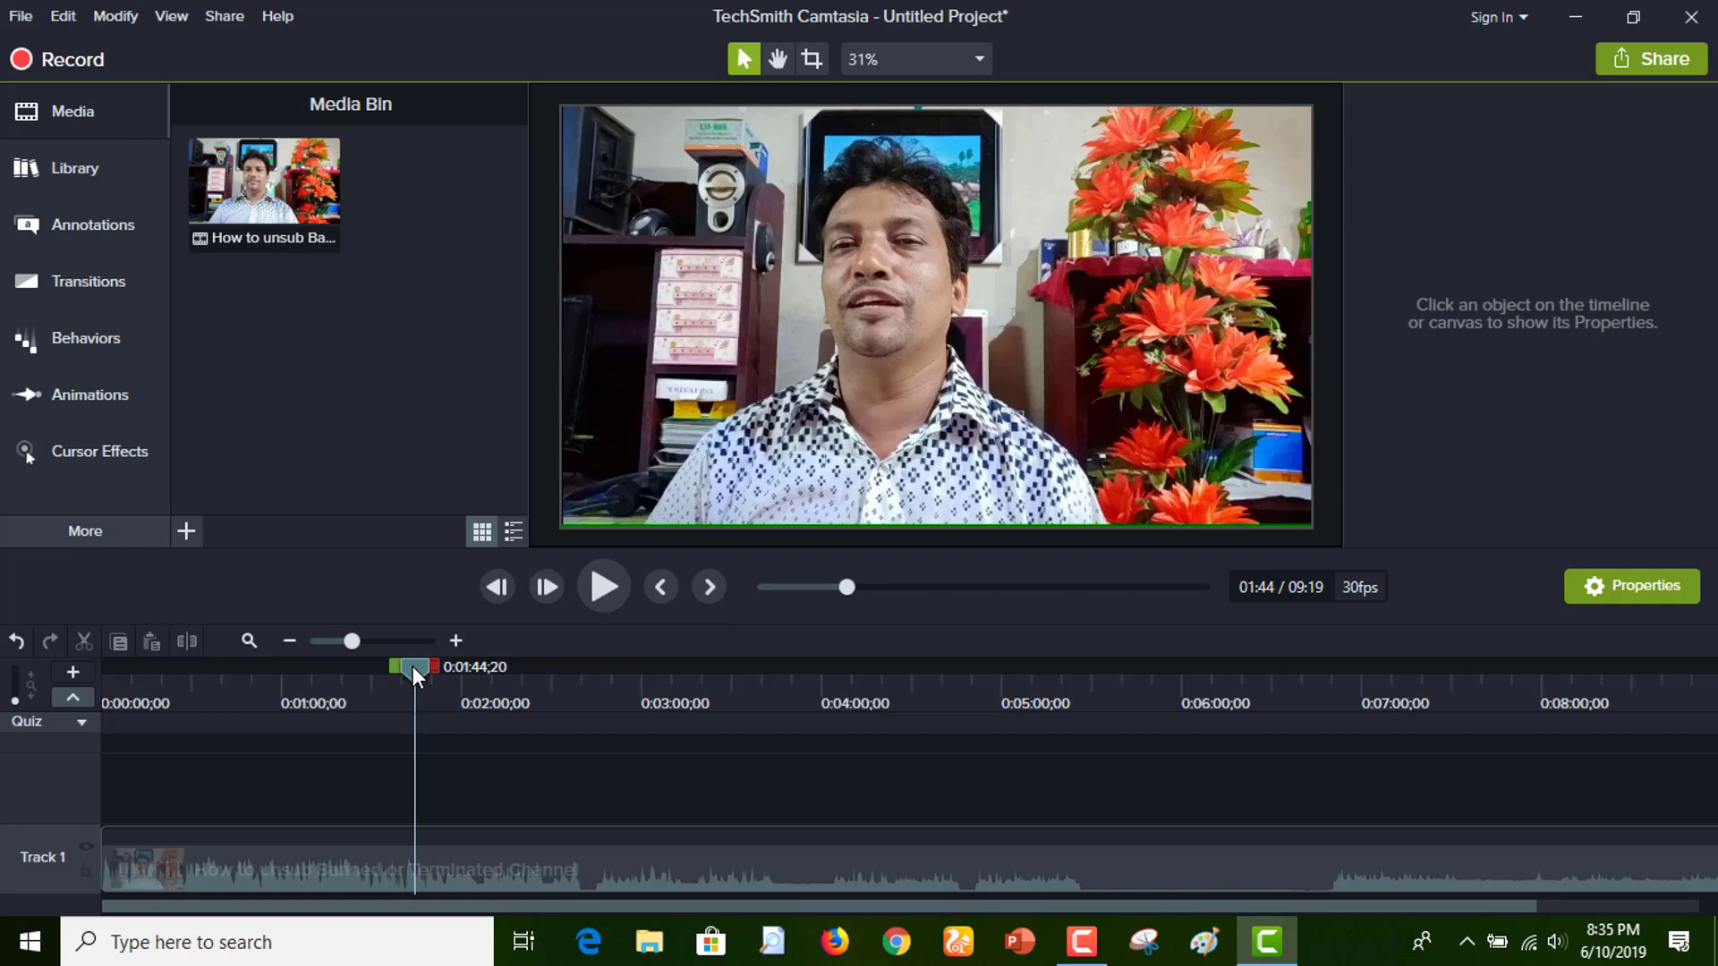
click(605, 587)
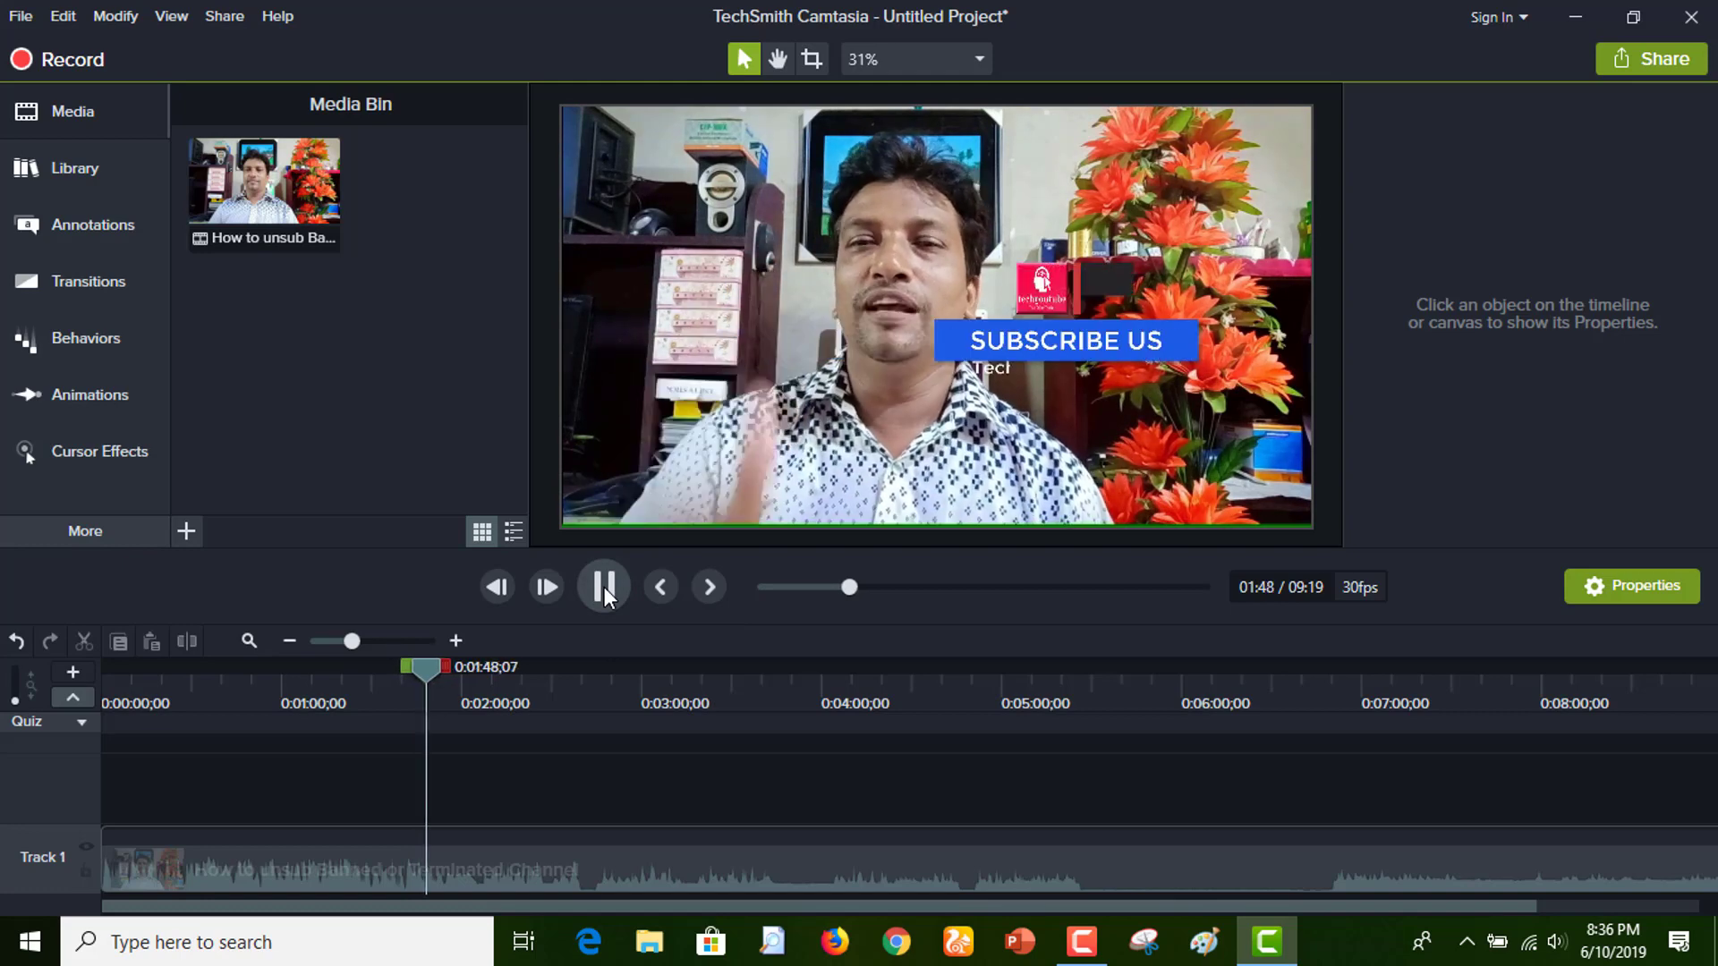
click(604, 587)
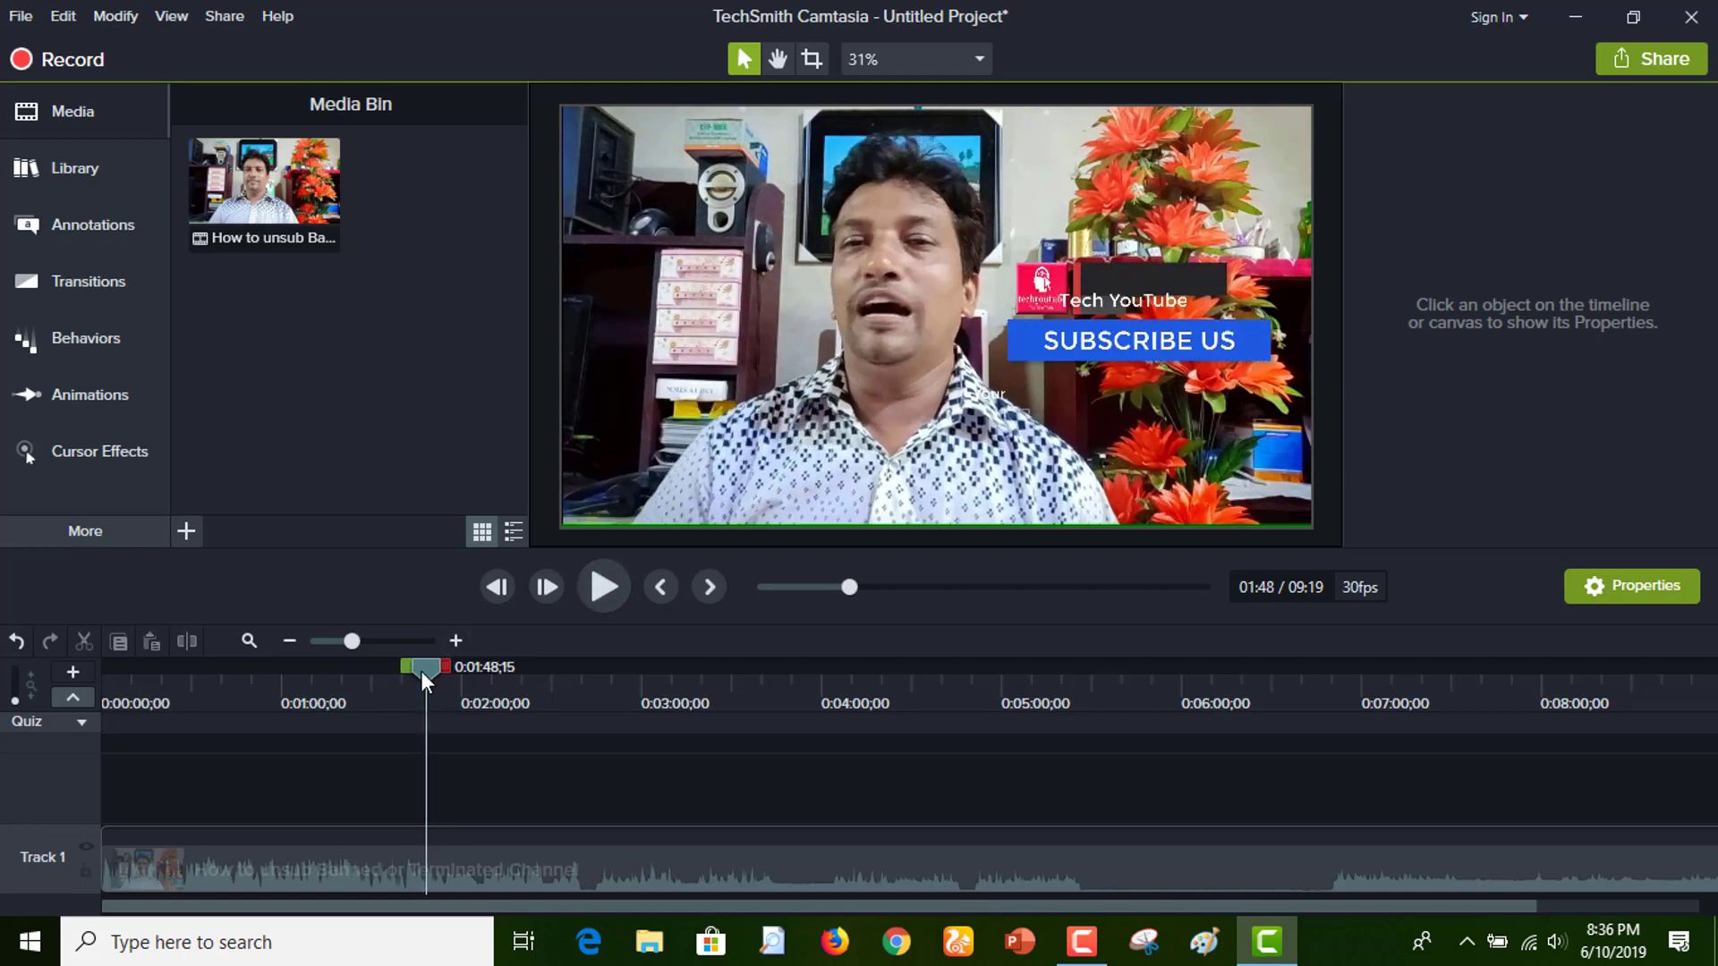
Replay the thumbs-up moment in short bursts and set the playhead to 0:01:47;24, just before the subscribe graphic
drag(421, 671, 417, 671)
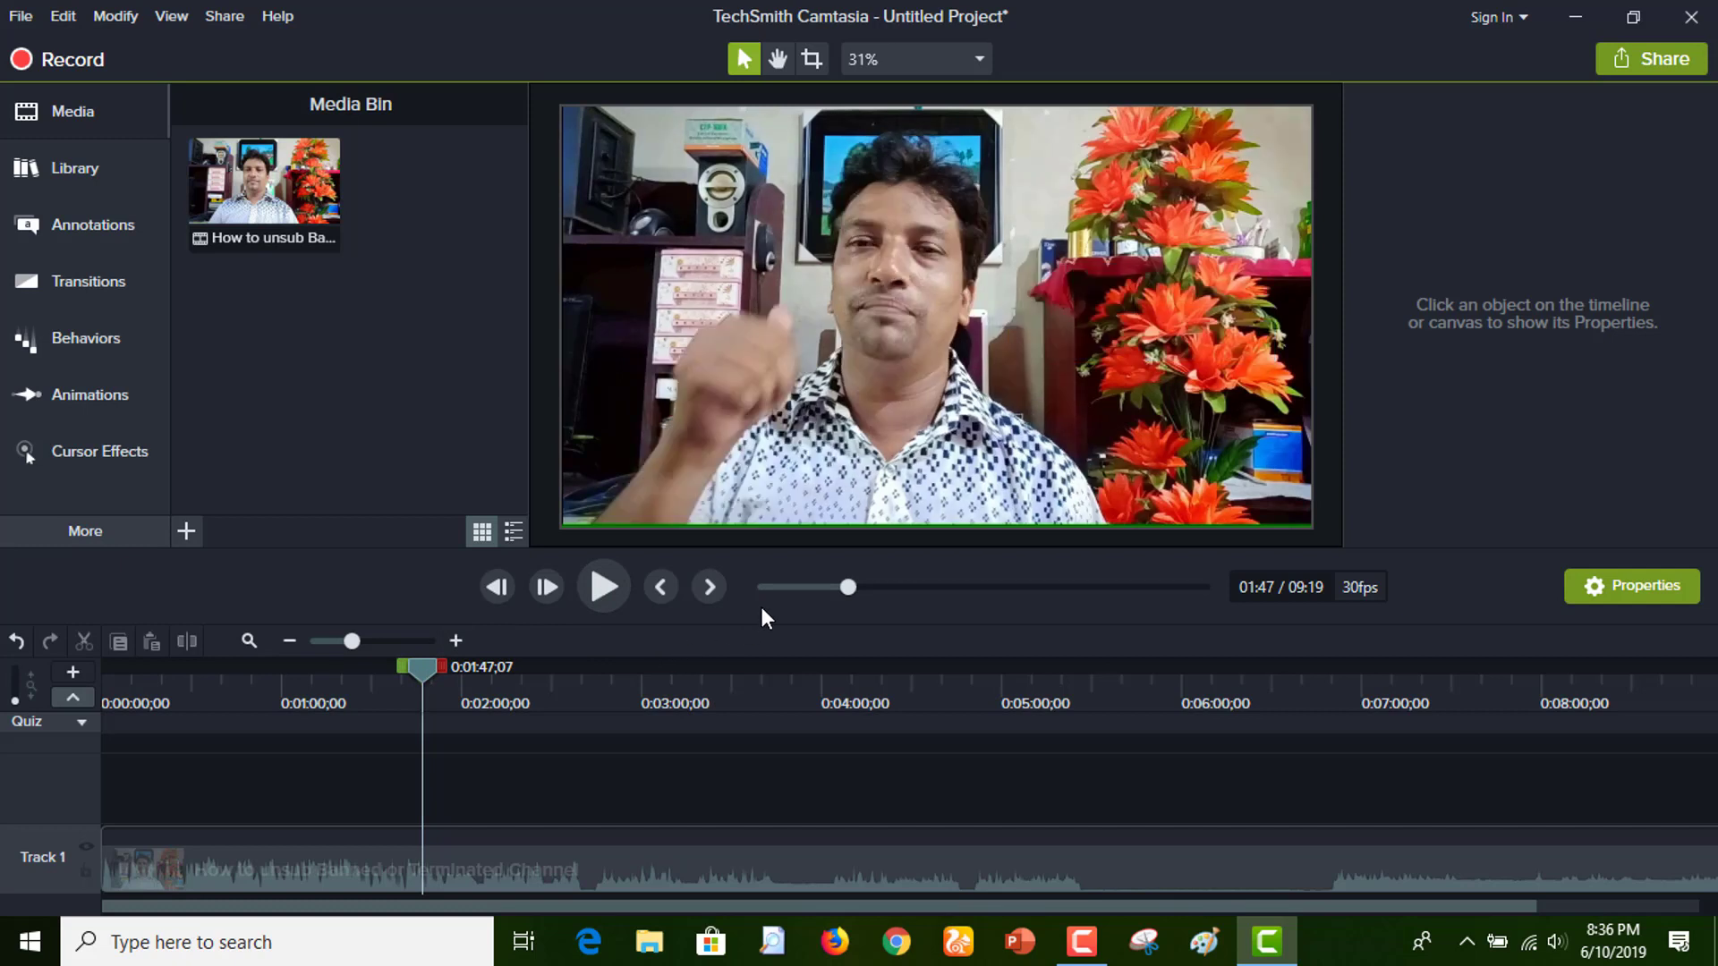
click(604, 586)
click(604, 586)
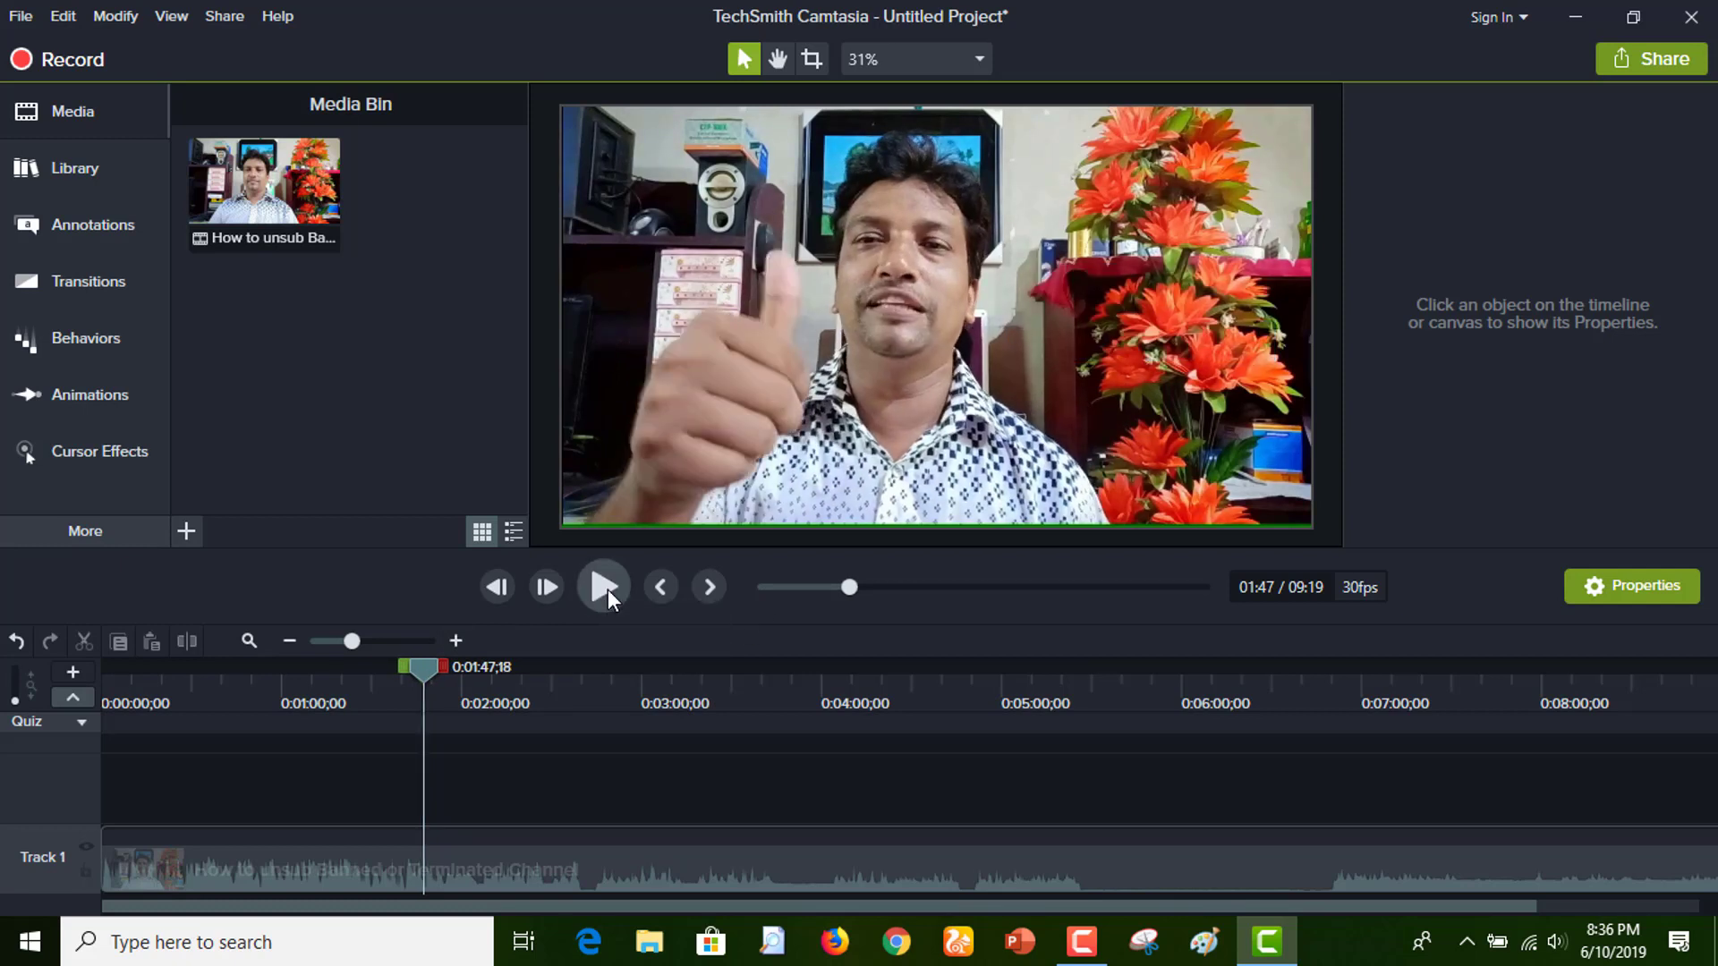
click(605, 586)
click(606, 586)
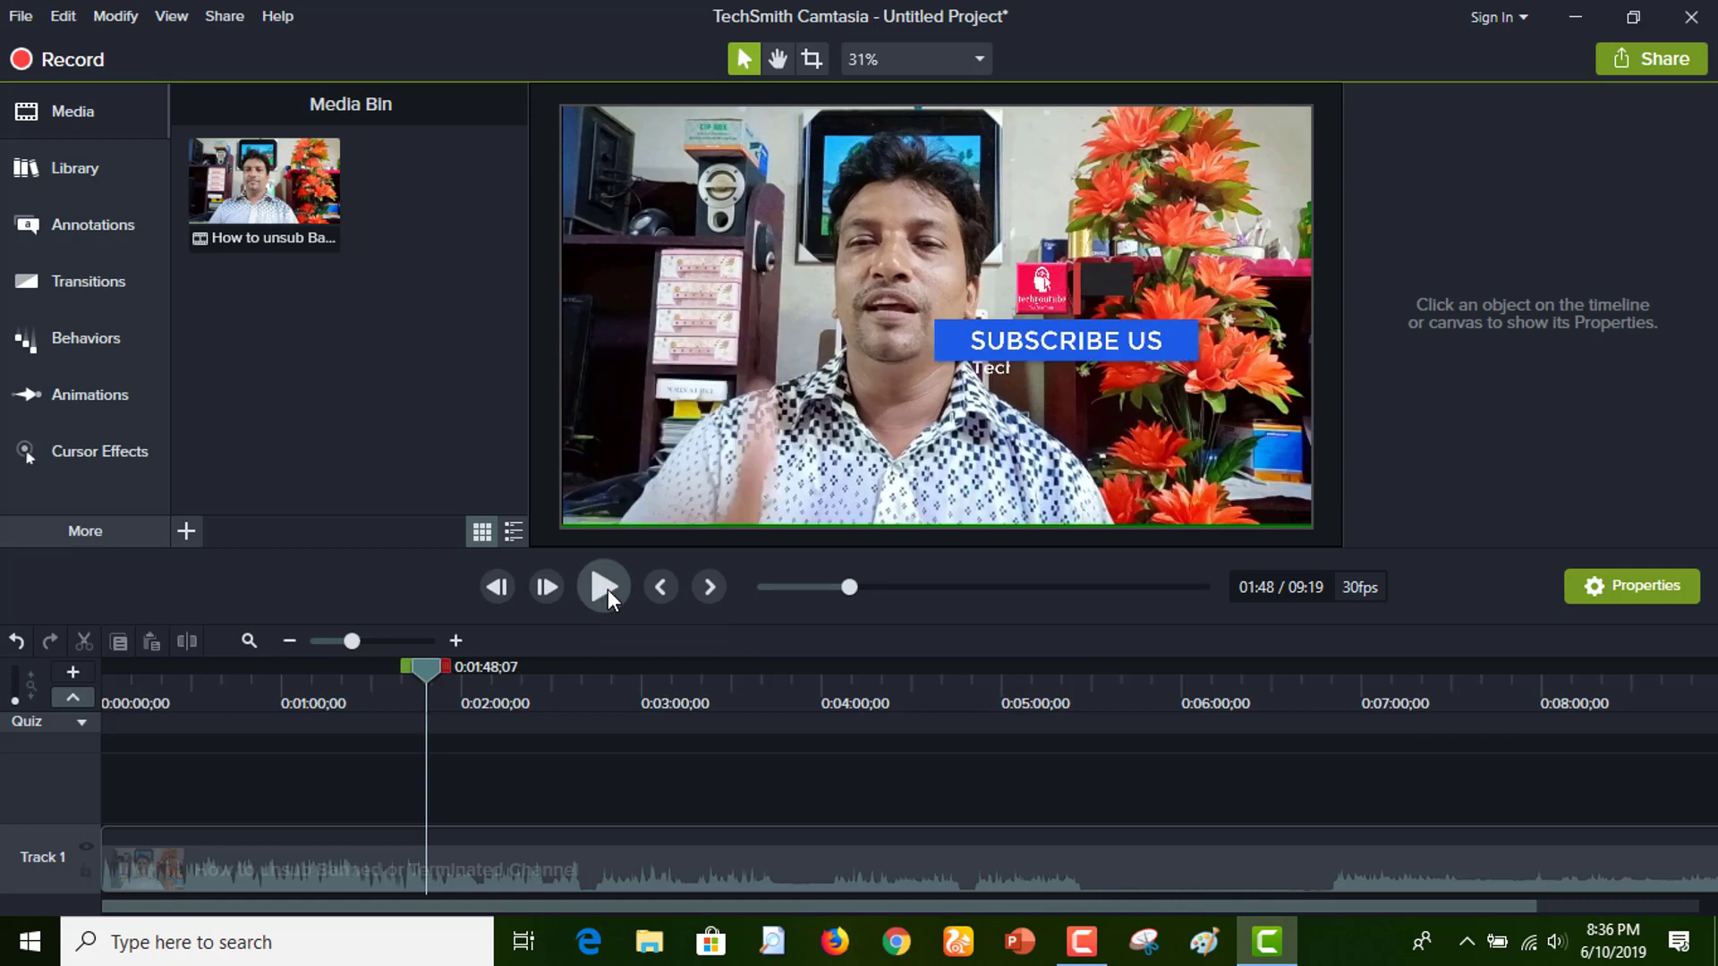
drag(425, 668, 424, 667)
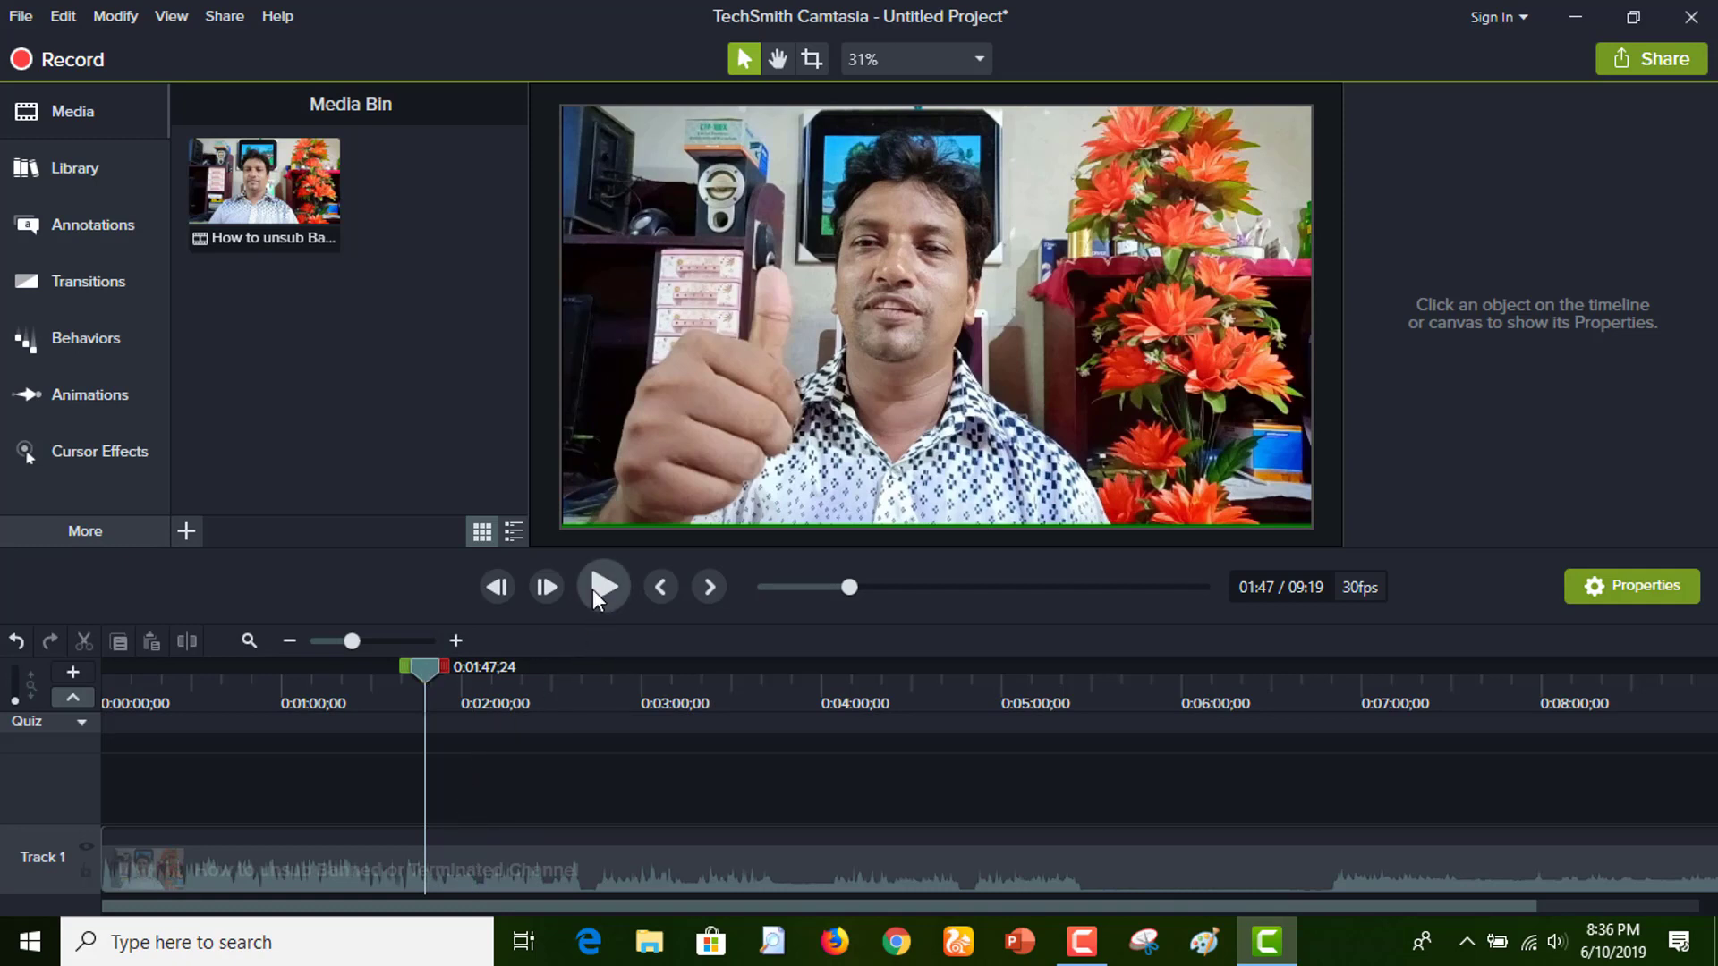
Set the computer's speaker volume to 19
click(1558, 940)
drag(1387, 881, 1406, 883)
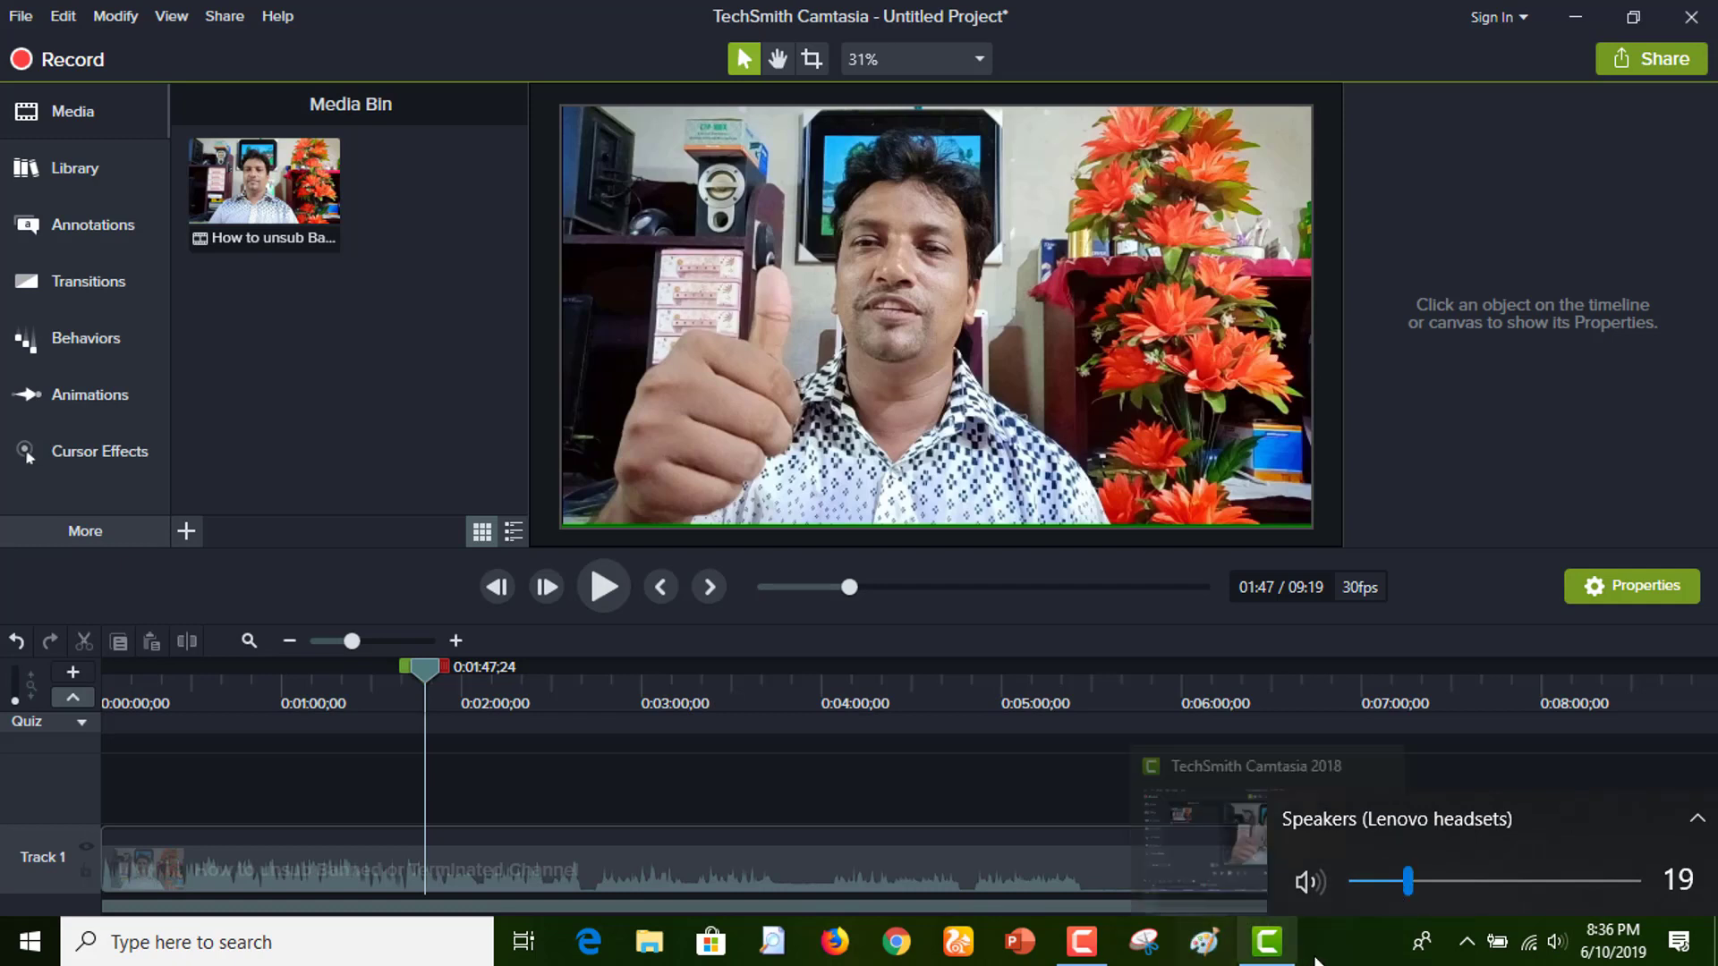
click(1372, 956)
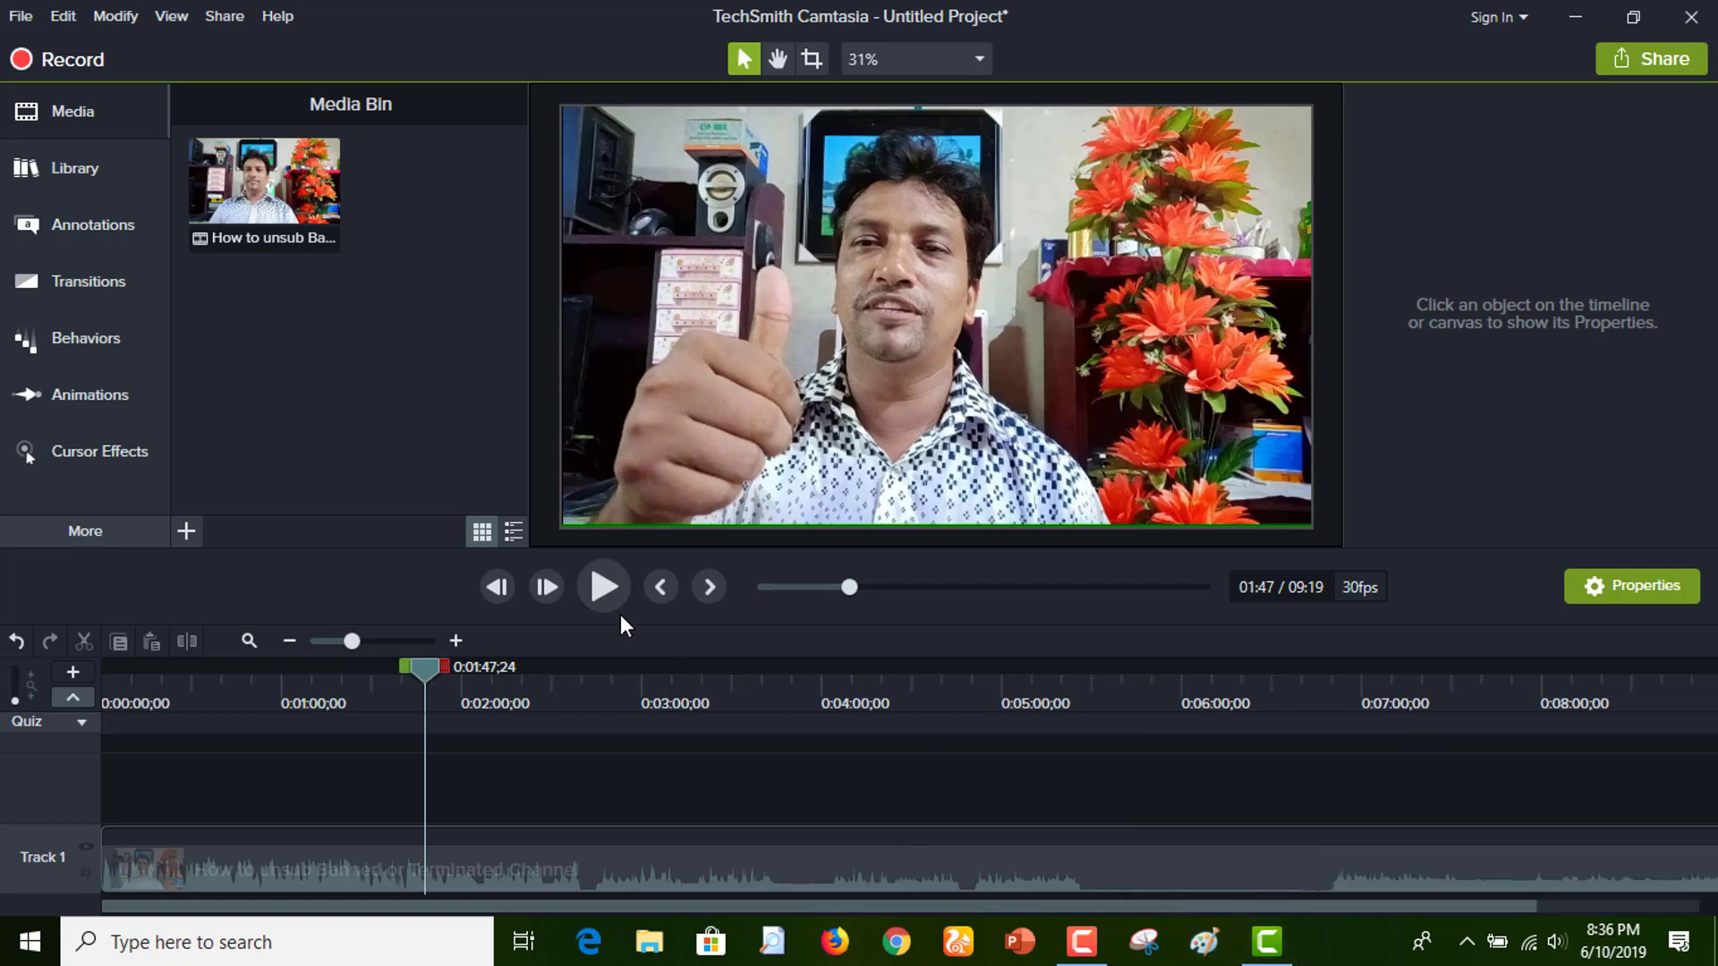
Replay from about 1:45, stop at 0:01:48;01 and split the Track 1 clip there
click(605, 597)
click(605, 598)
drag(434, 665, 417, 664)
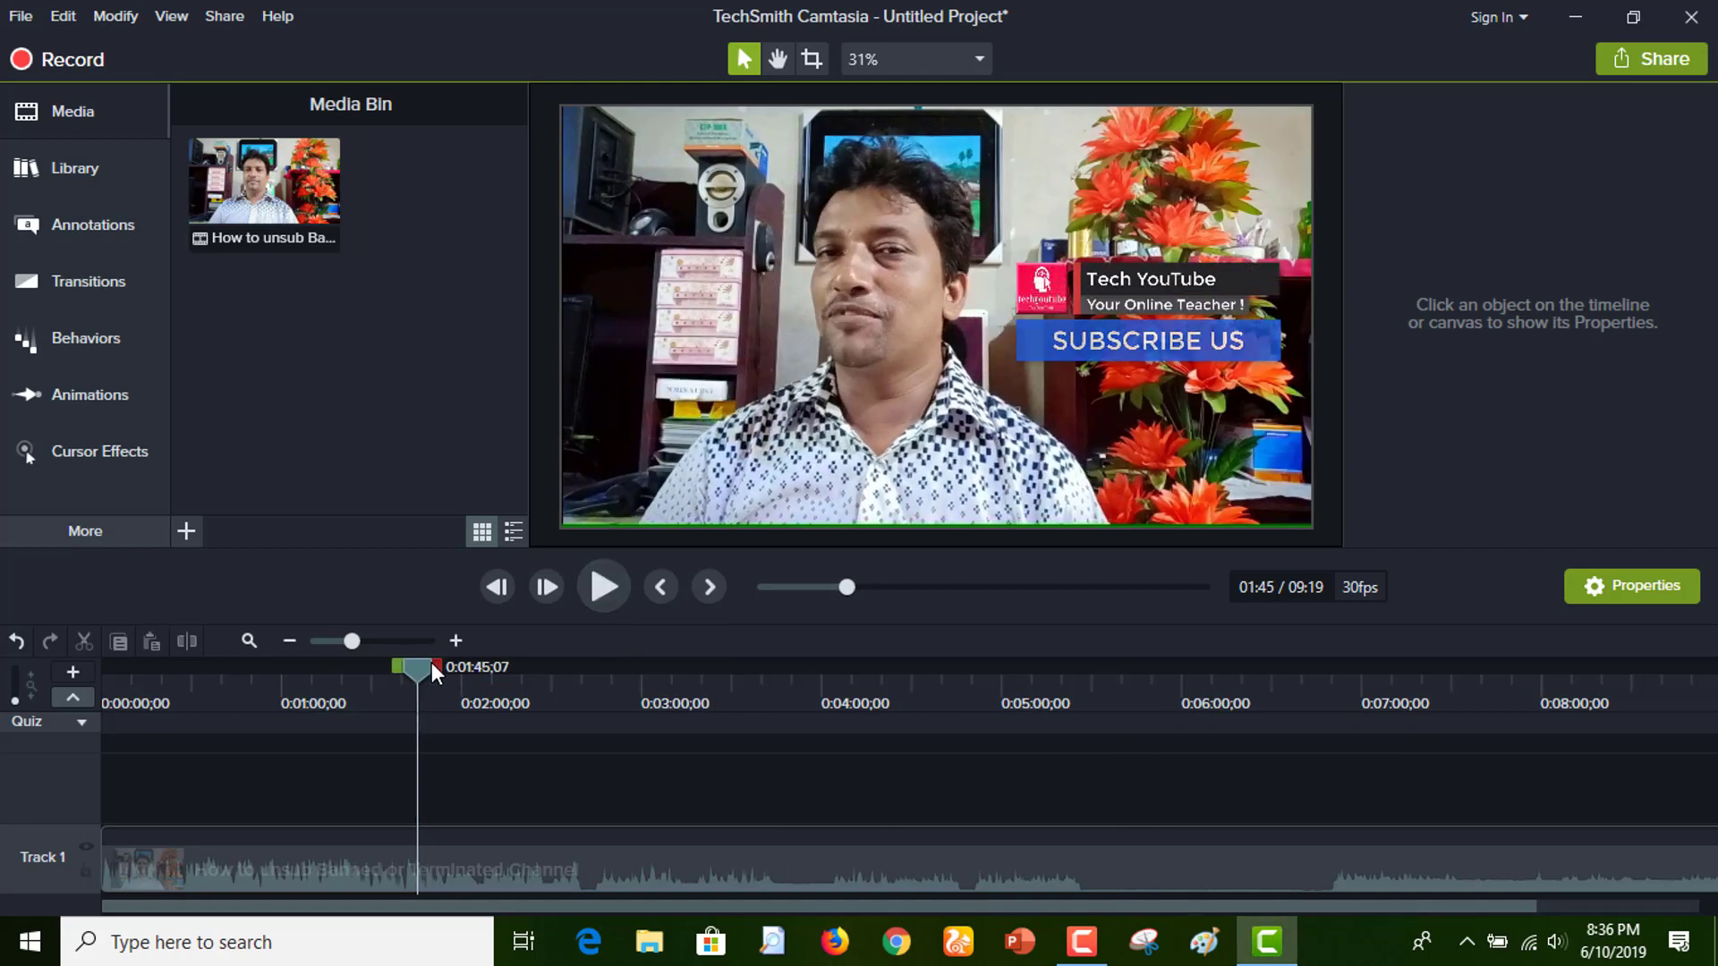
click(608, 598)
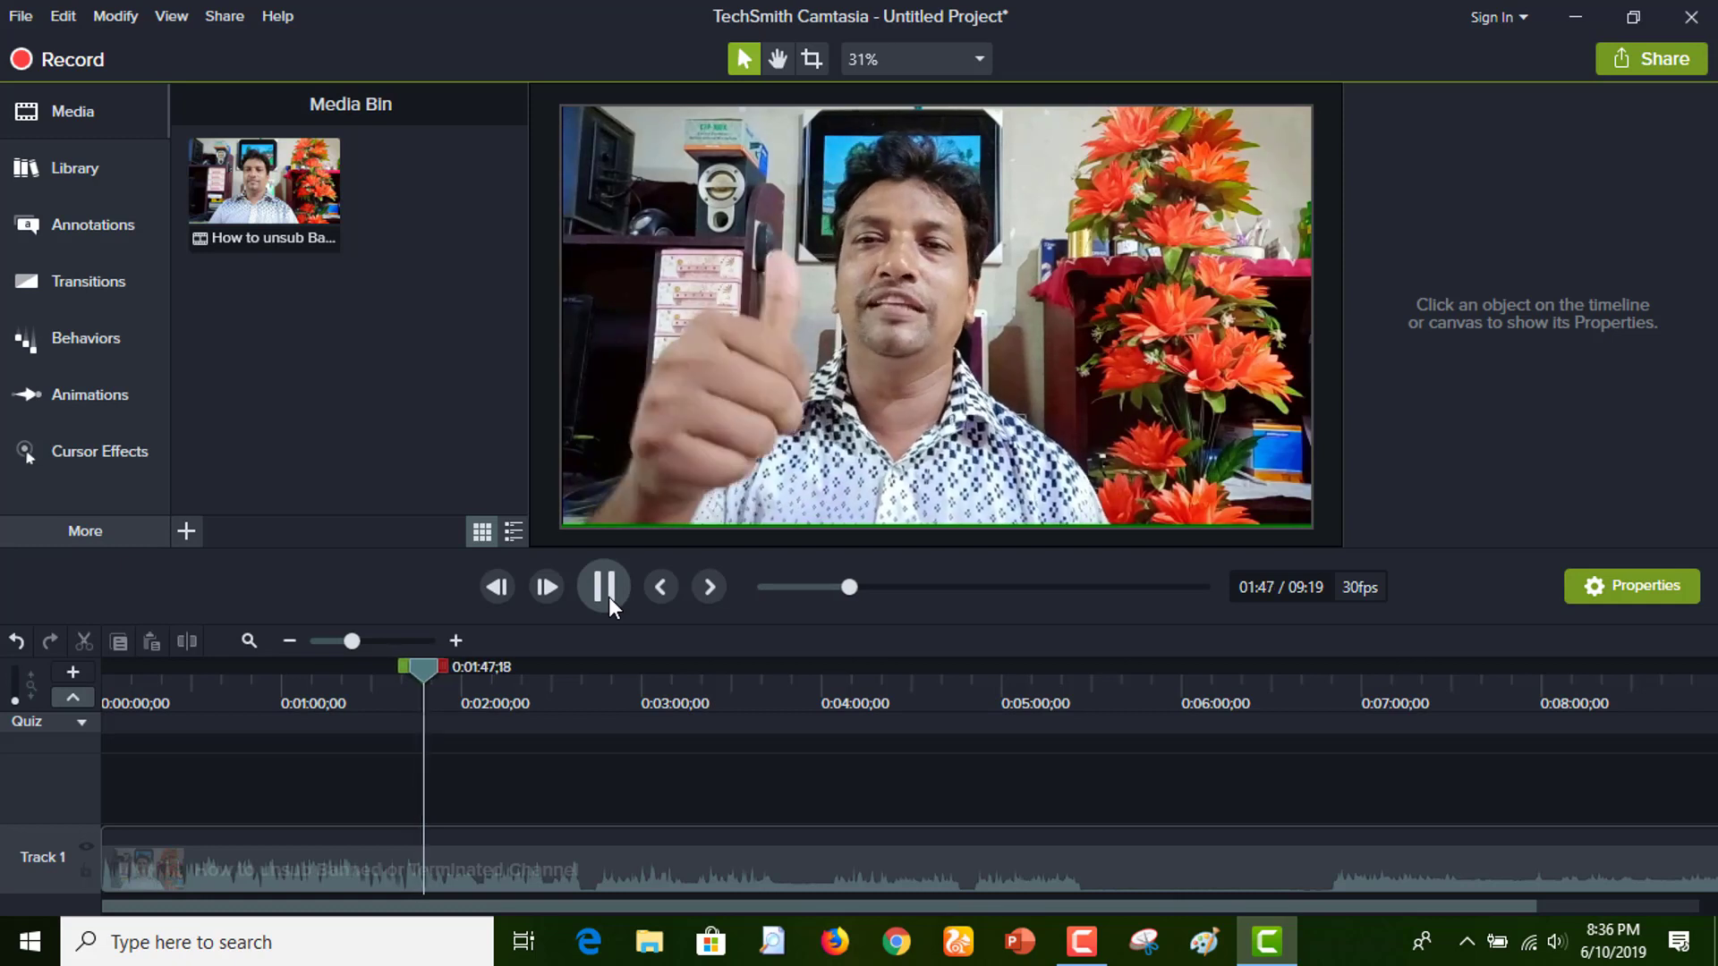
click(609, 597)
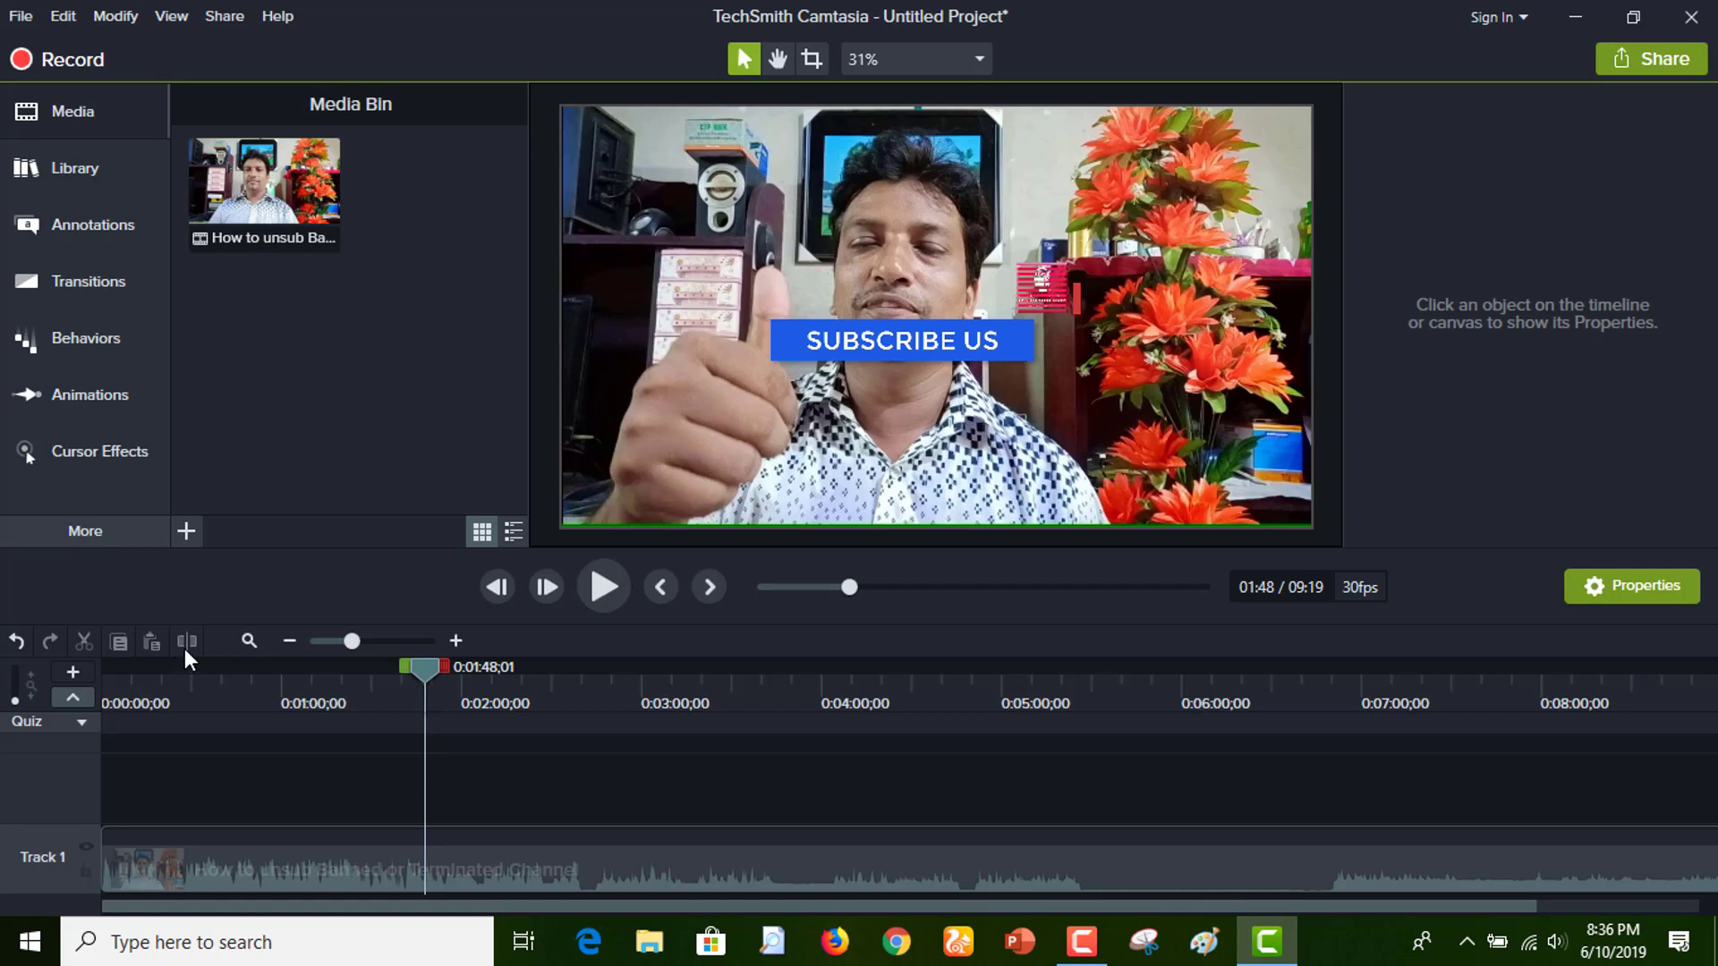
click(468, 871)
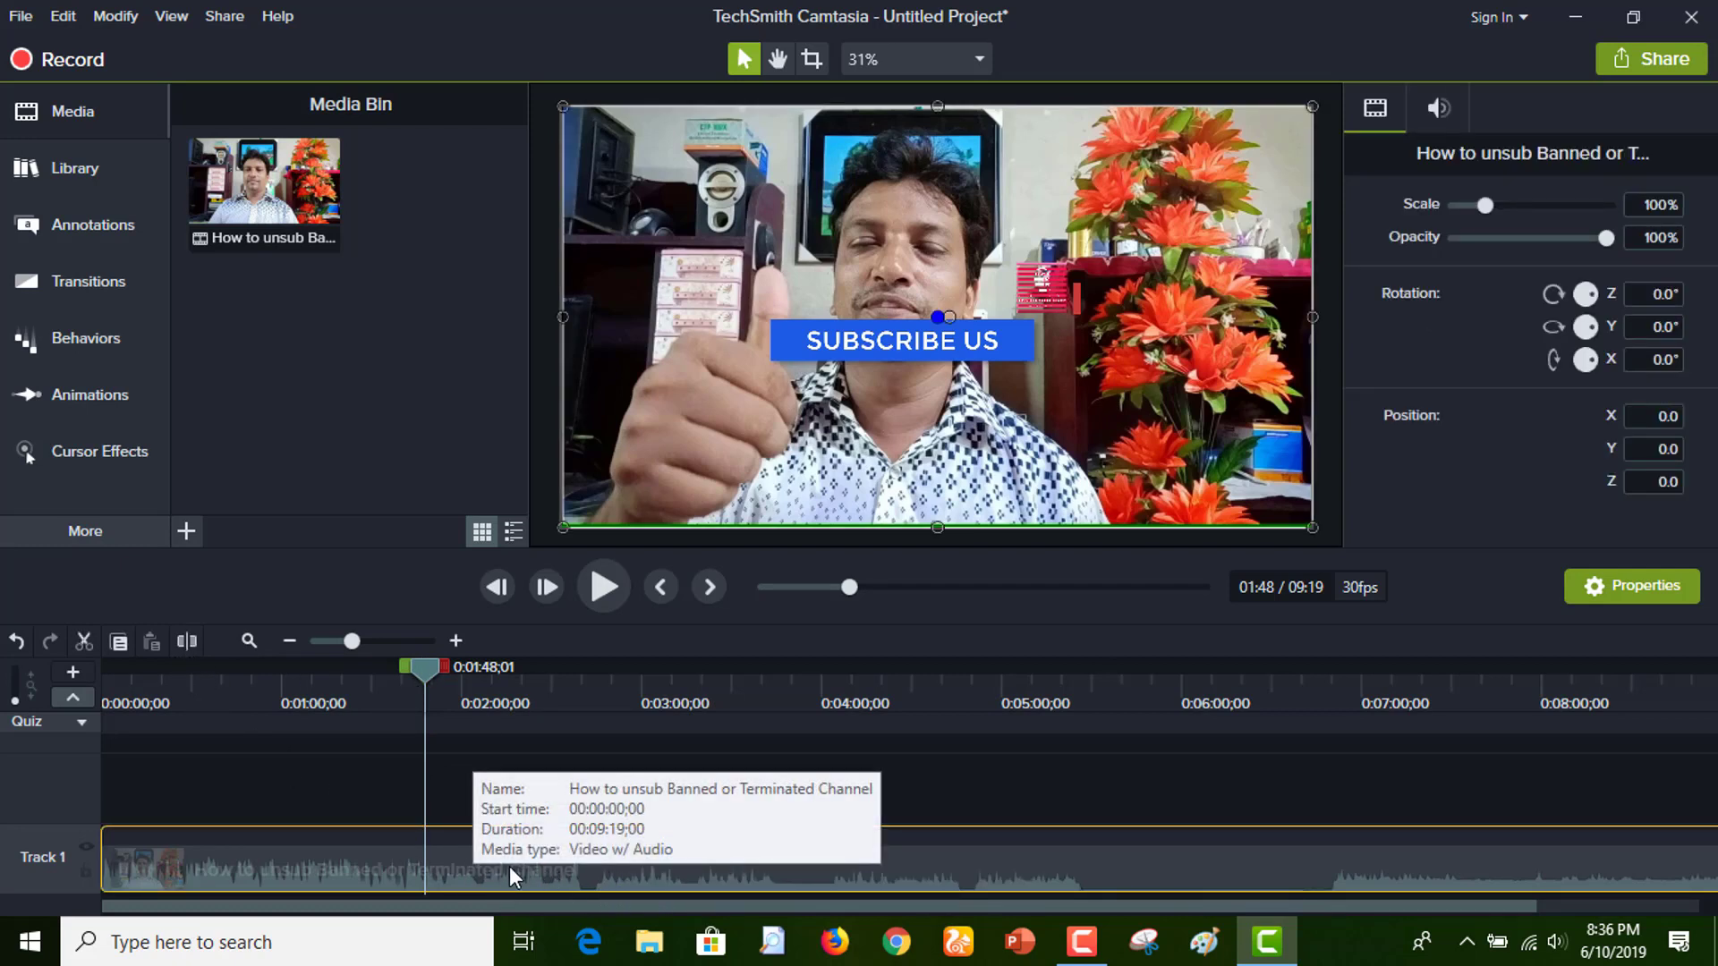
click(187, 643)
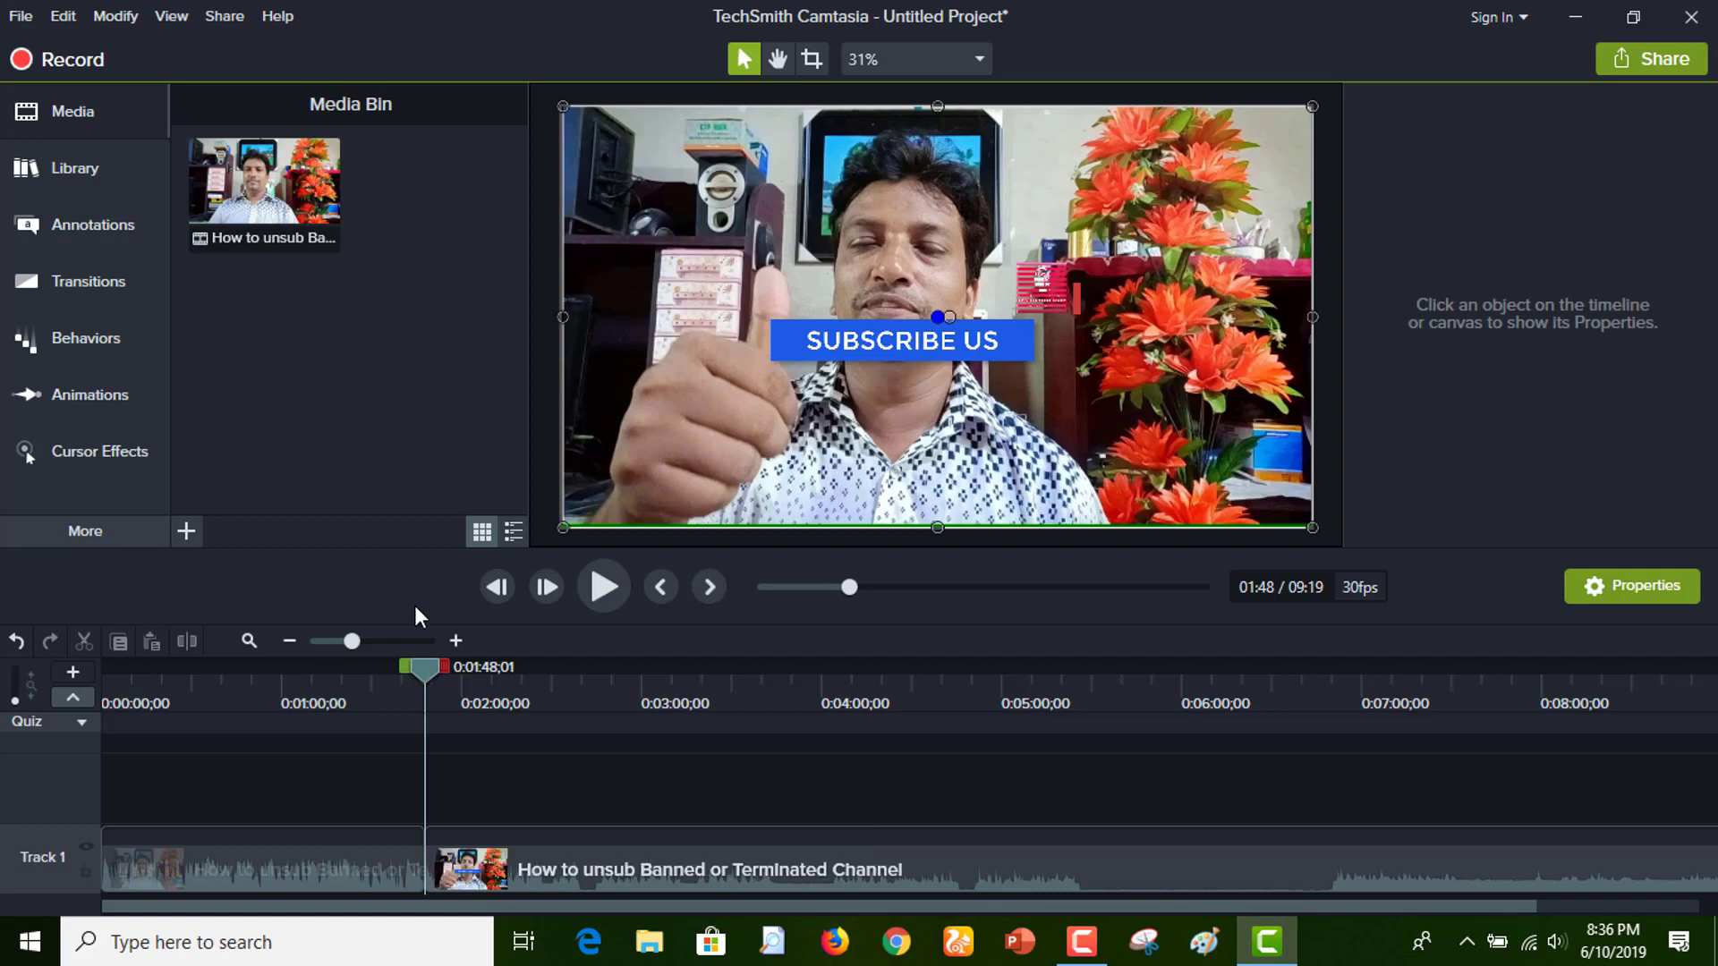
Play on from 0:01:48;01 to find where the subscribe graphic ends and split the Track 1 clip at 0:01:54;27
click(599, 595)
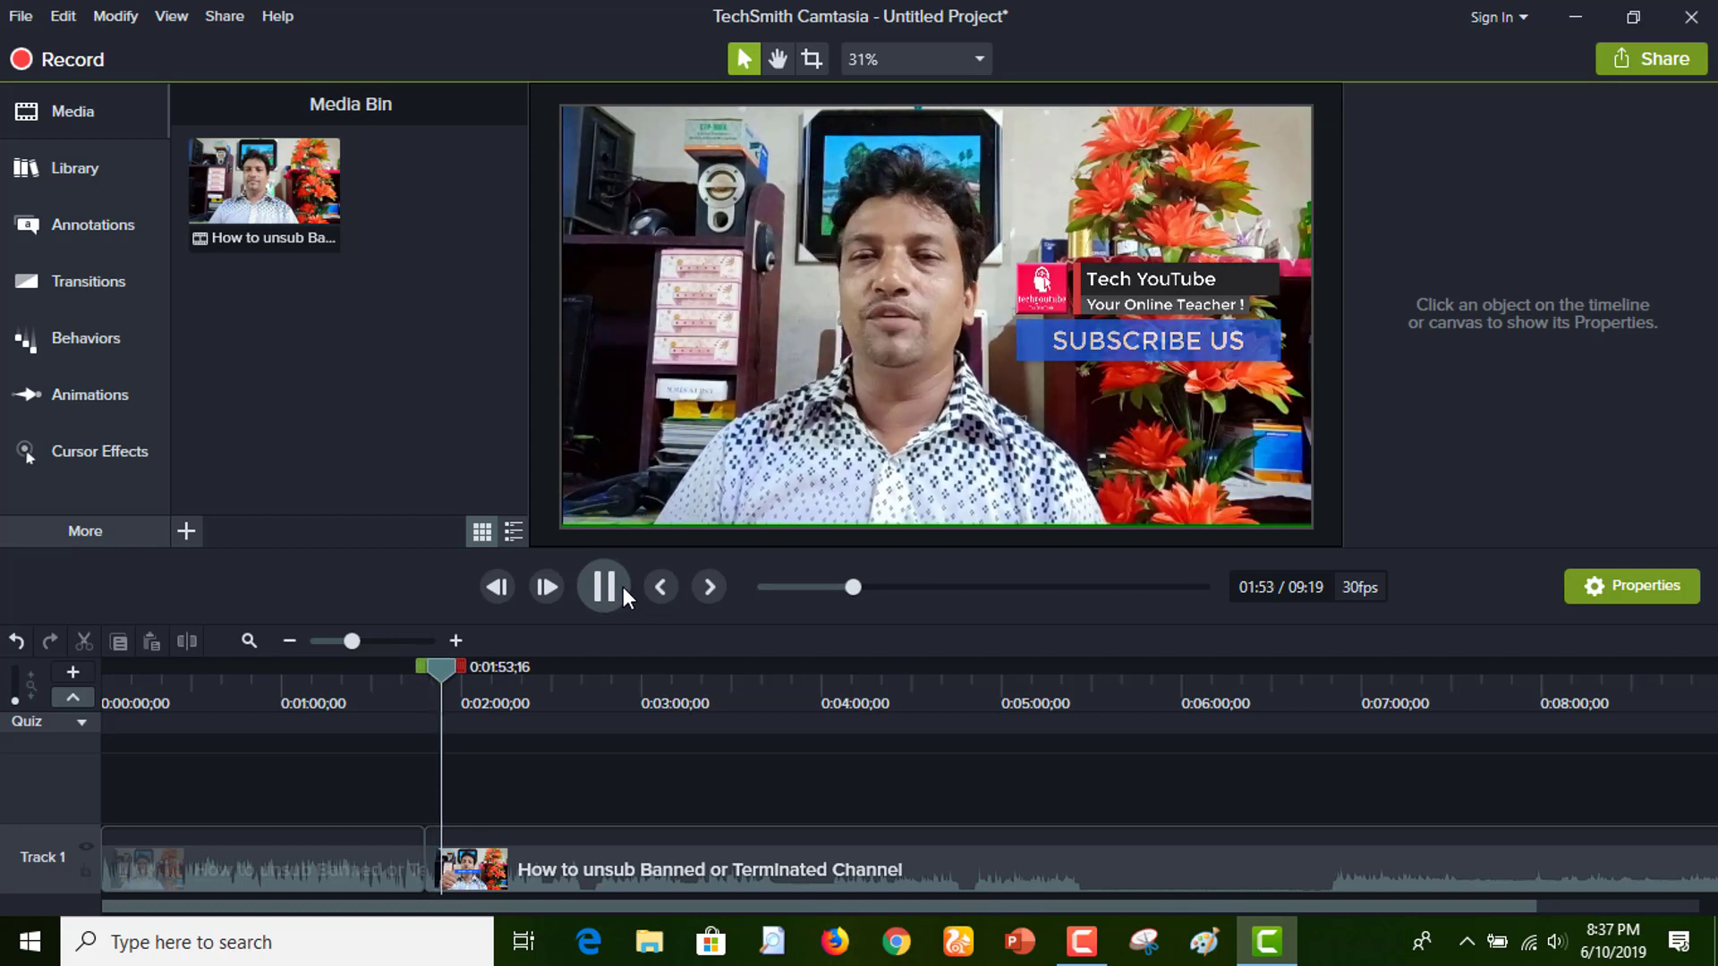
click(611, 588)
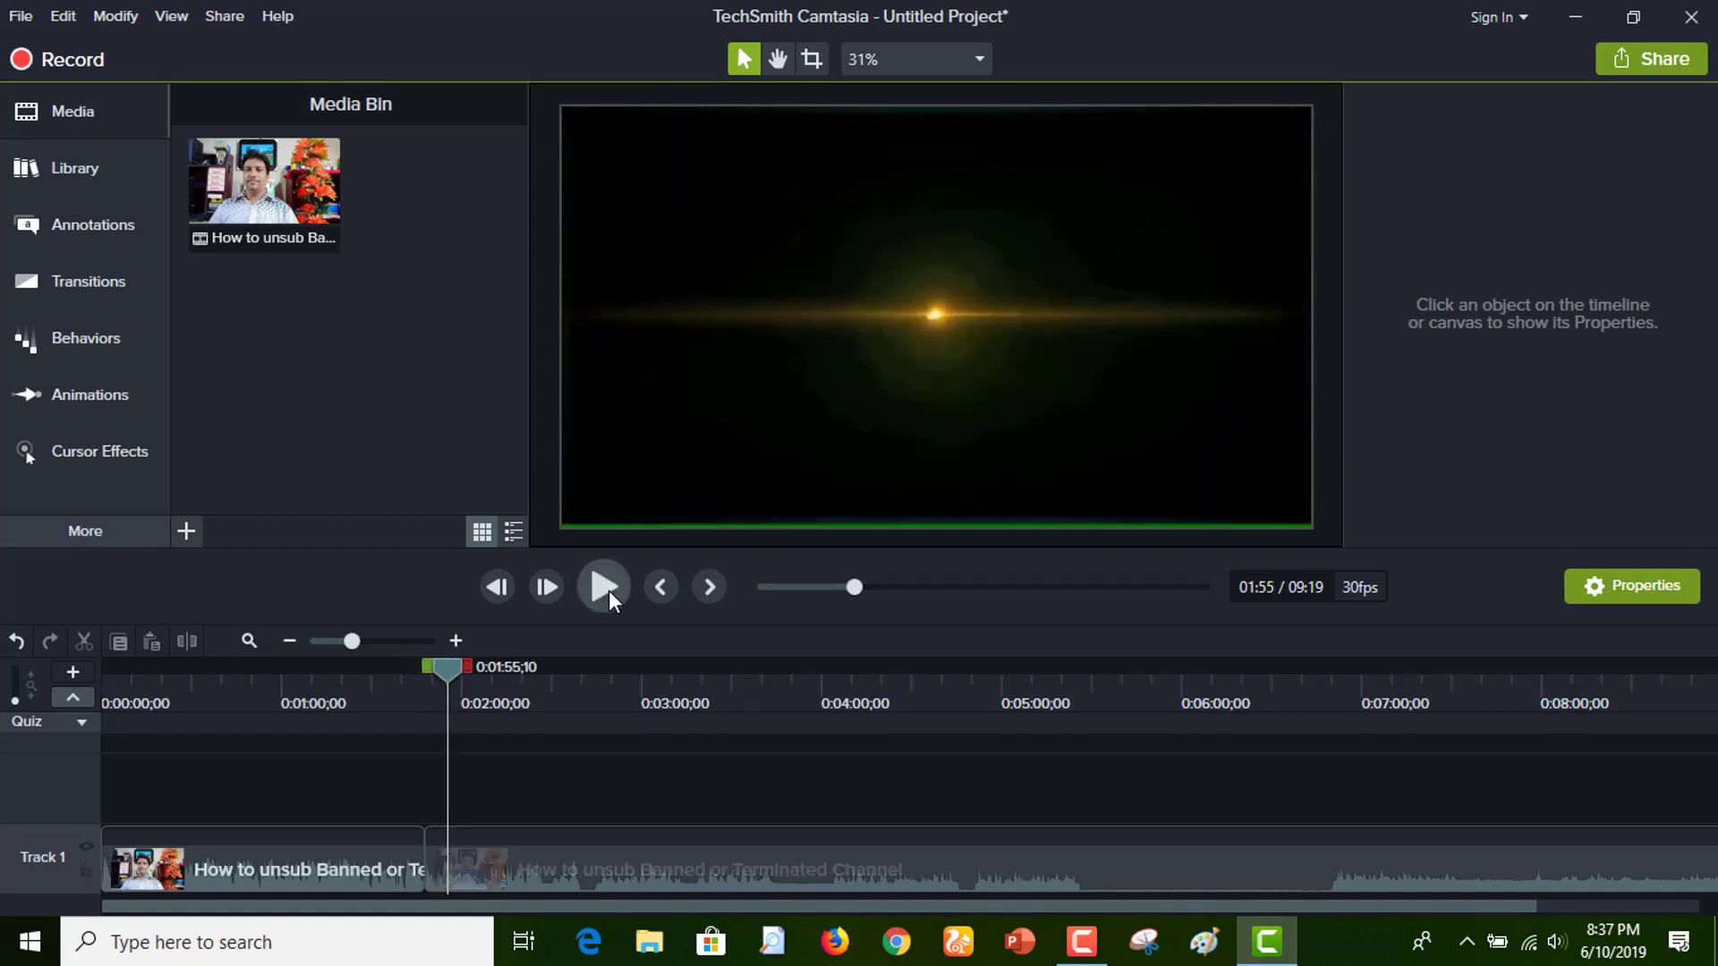
drag(449, 667, 447, 666)
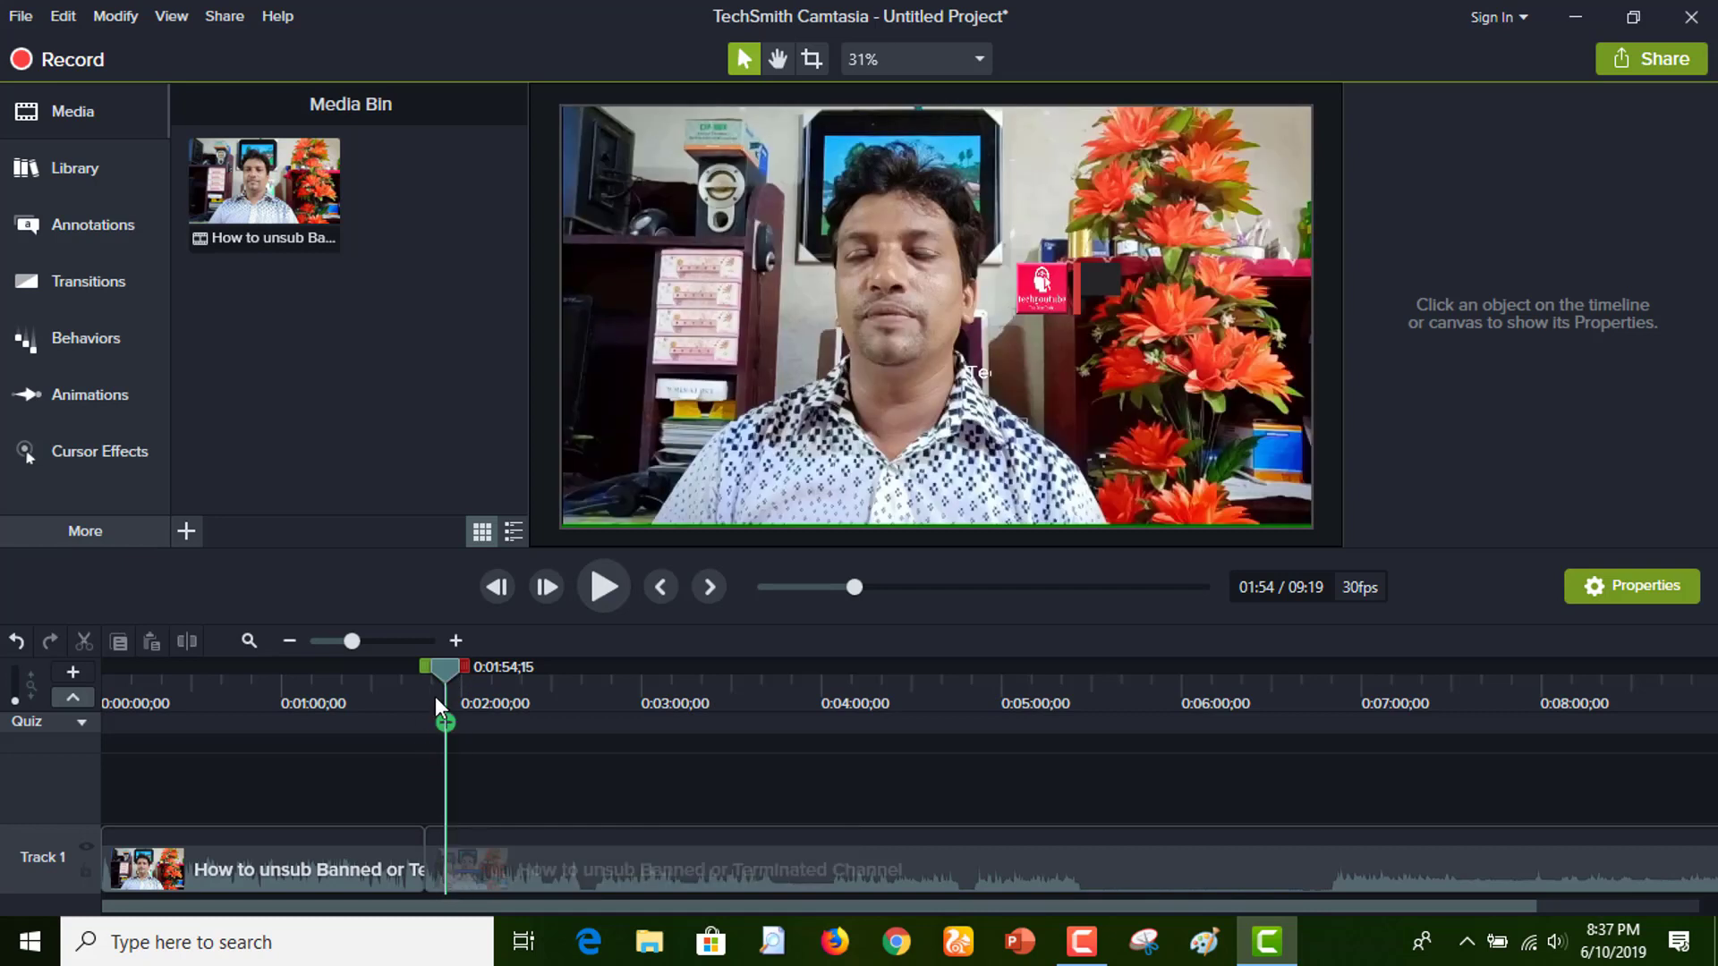
click(597, 589)
click(597, 589)
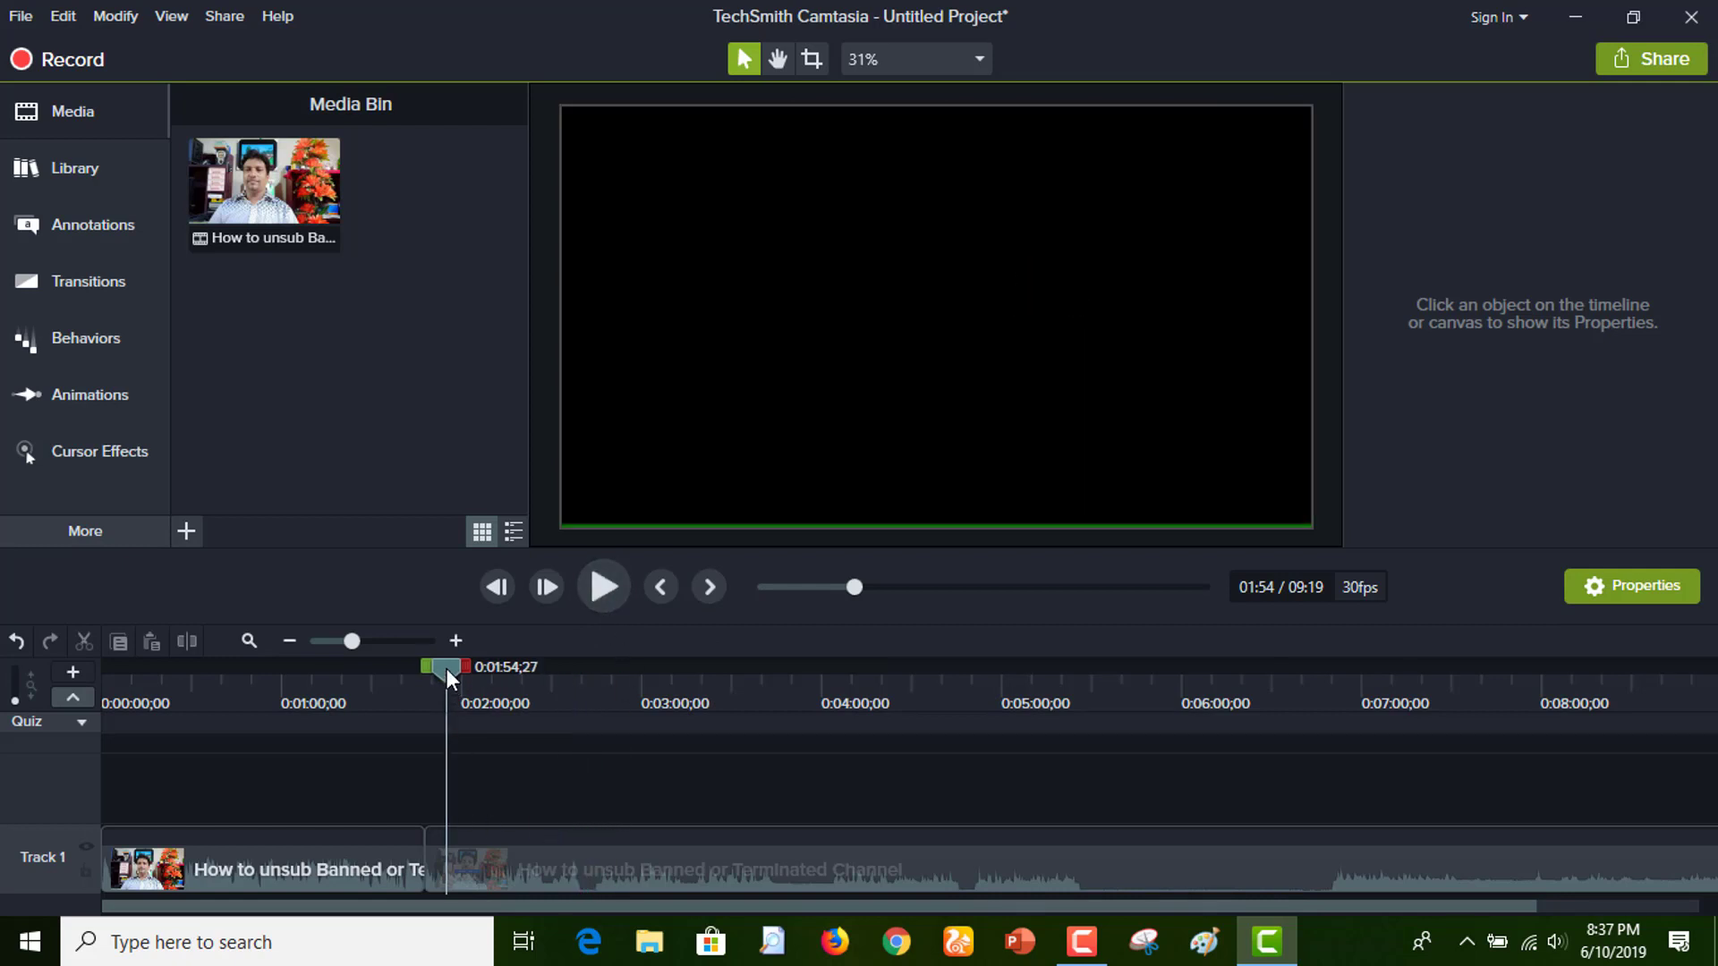
click(478, 861)
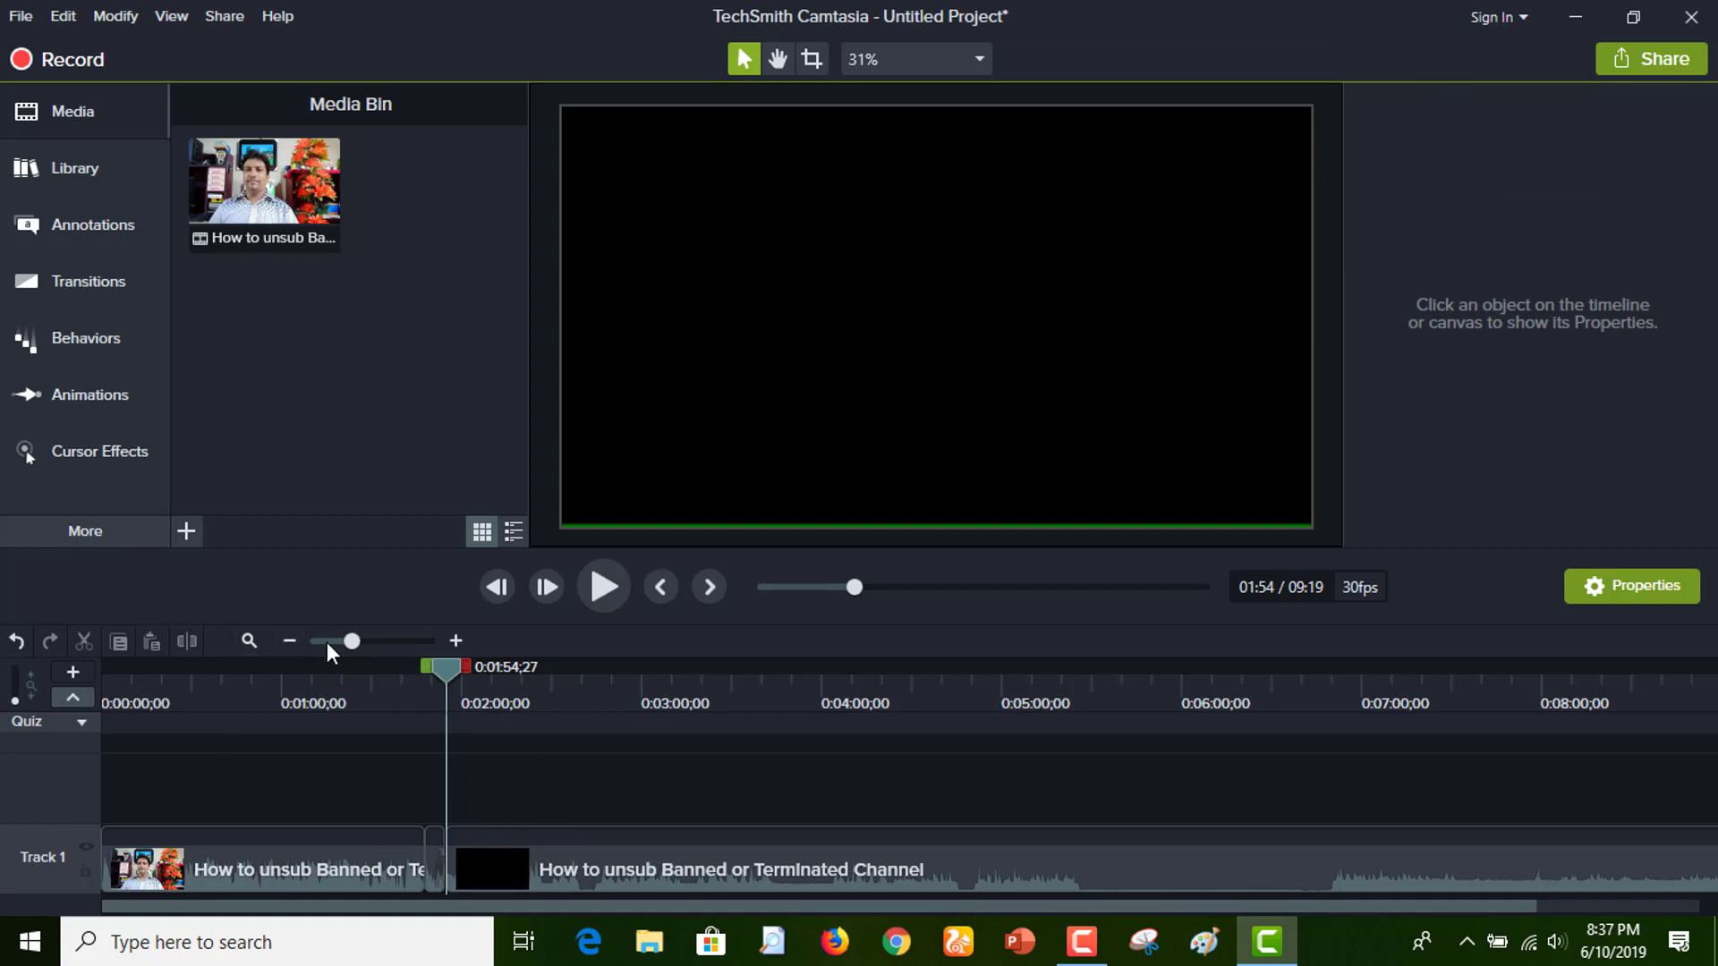
Move the short split-out subscribe segment from Track 1 onto a new track above, past the main clip's end at about 10:15
click(285, 641)
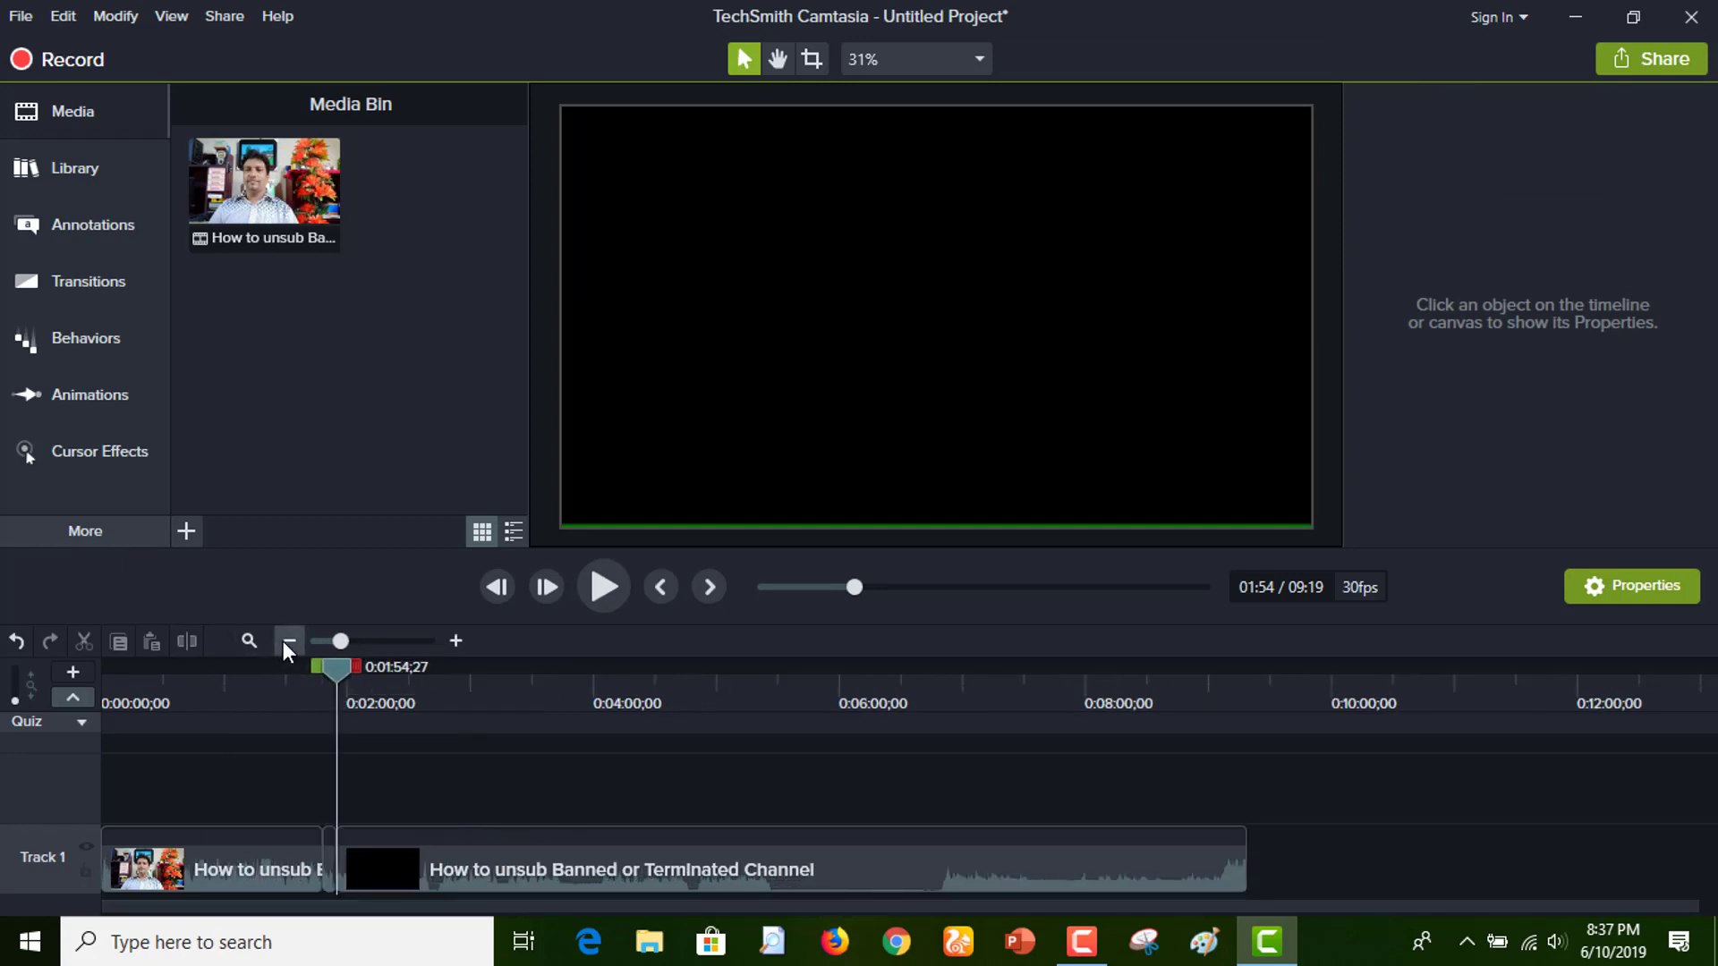
click(287, 641)
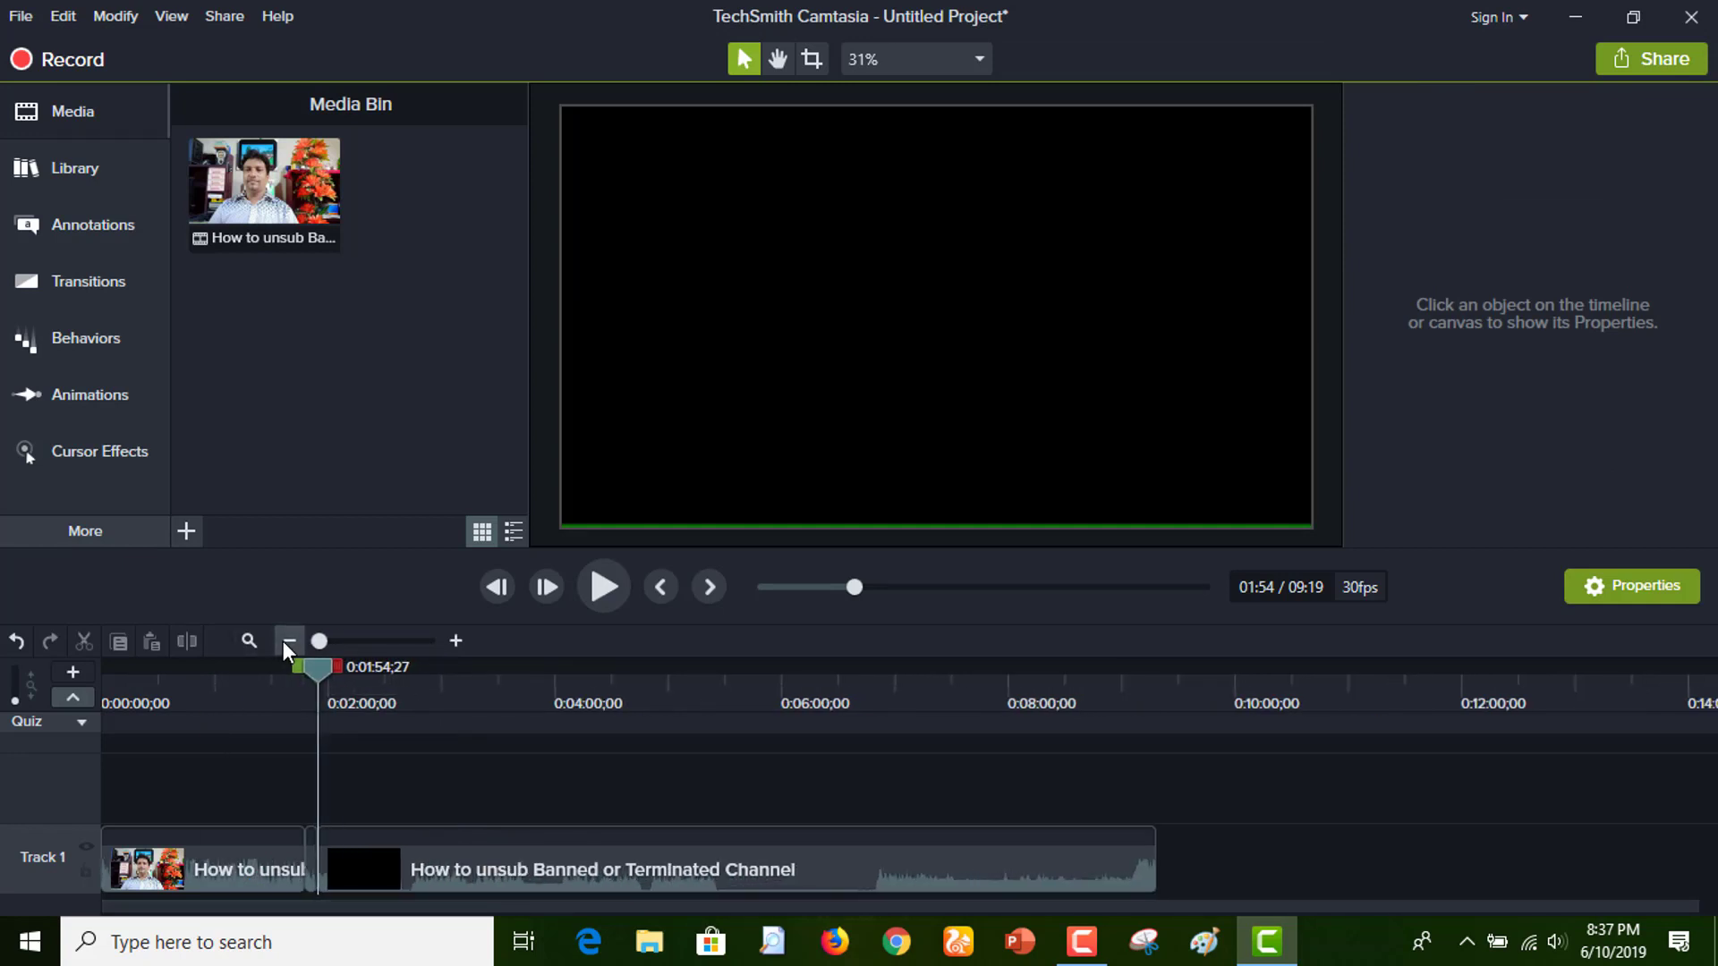
click(313, 862)
drag(310, 865, 352, 796)
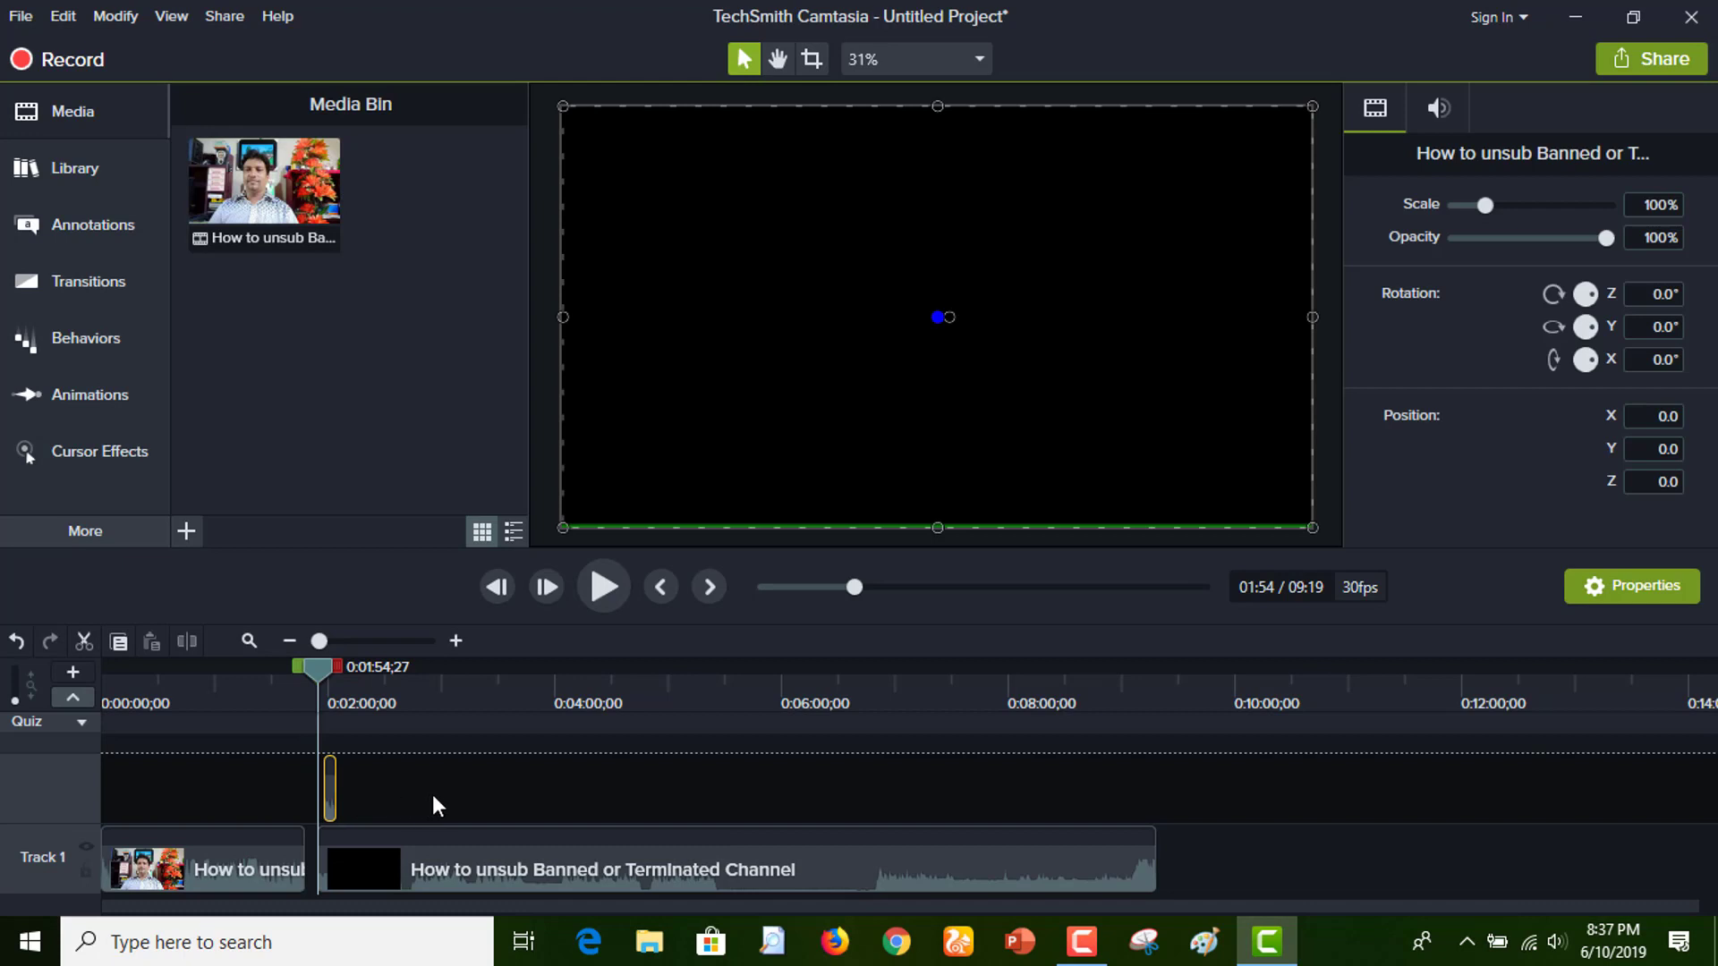
drag(559, 796, 1274, 820)
click(1299, 833)
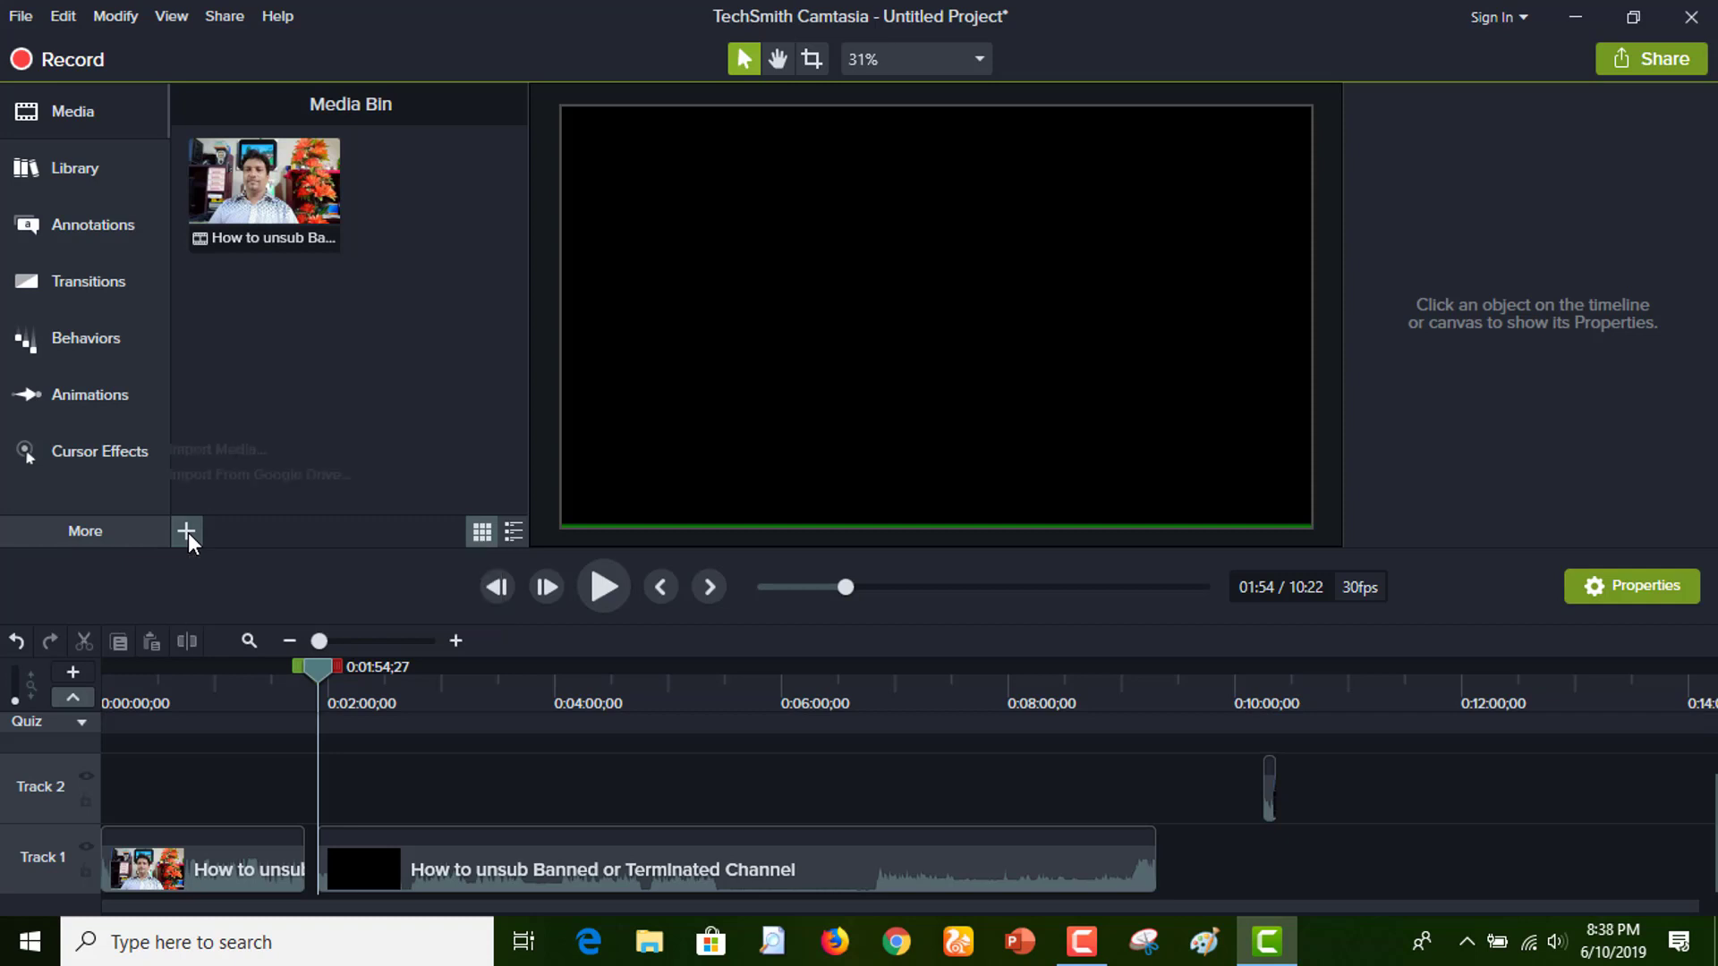
Import My subscriber reminder buttont.mp4 from the Desktop and place it on Track 1 directly beneath the short Track 2 segment
click(187, 531)
click(215, 449)
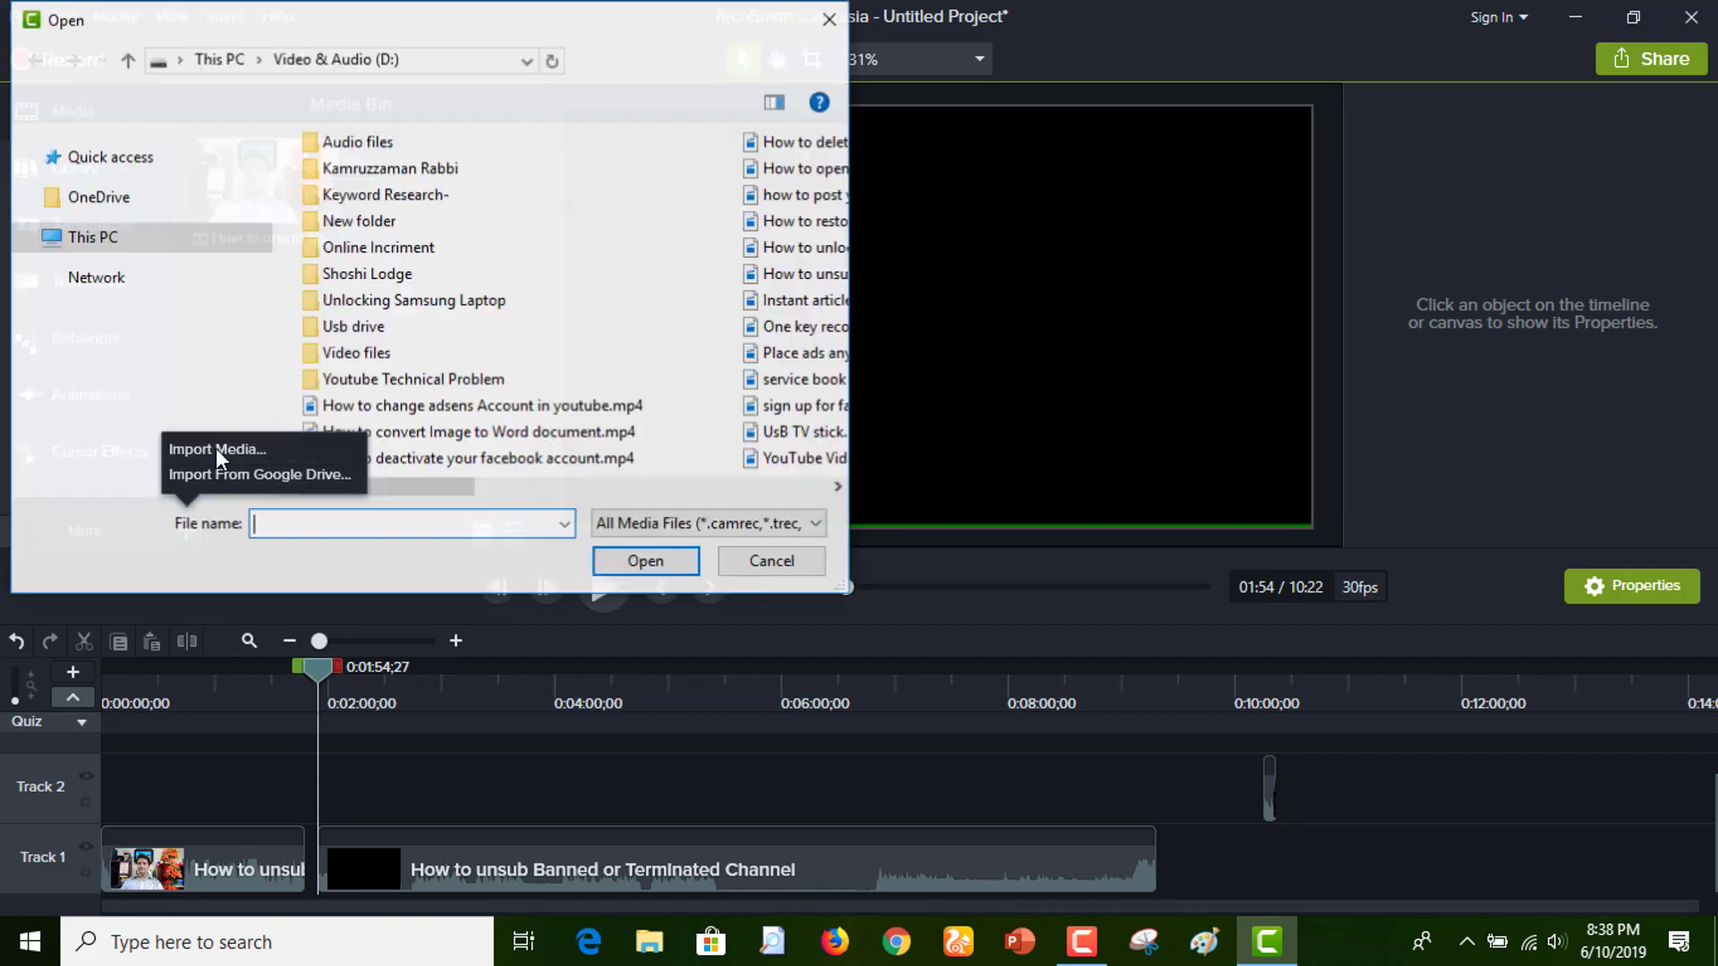
click(112, 280)
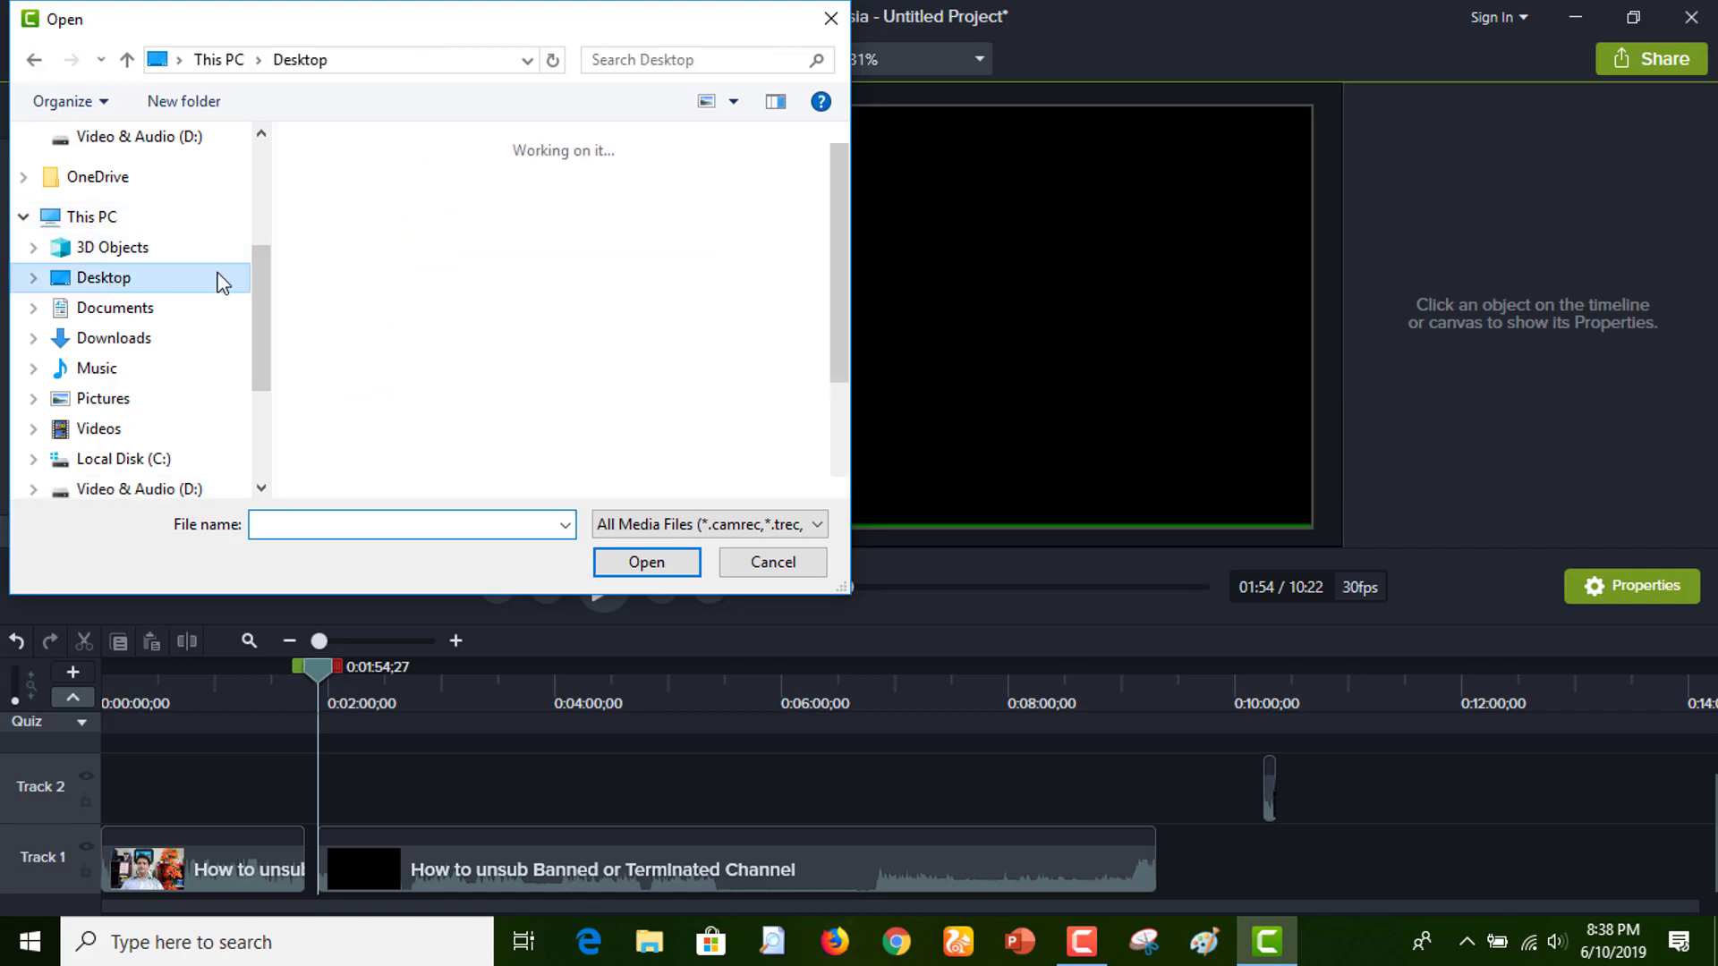
drag(842, 237, 832, 309)
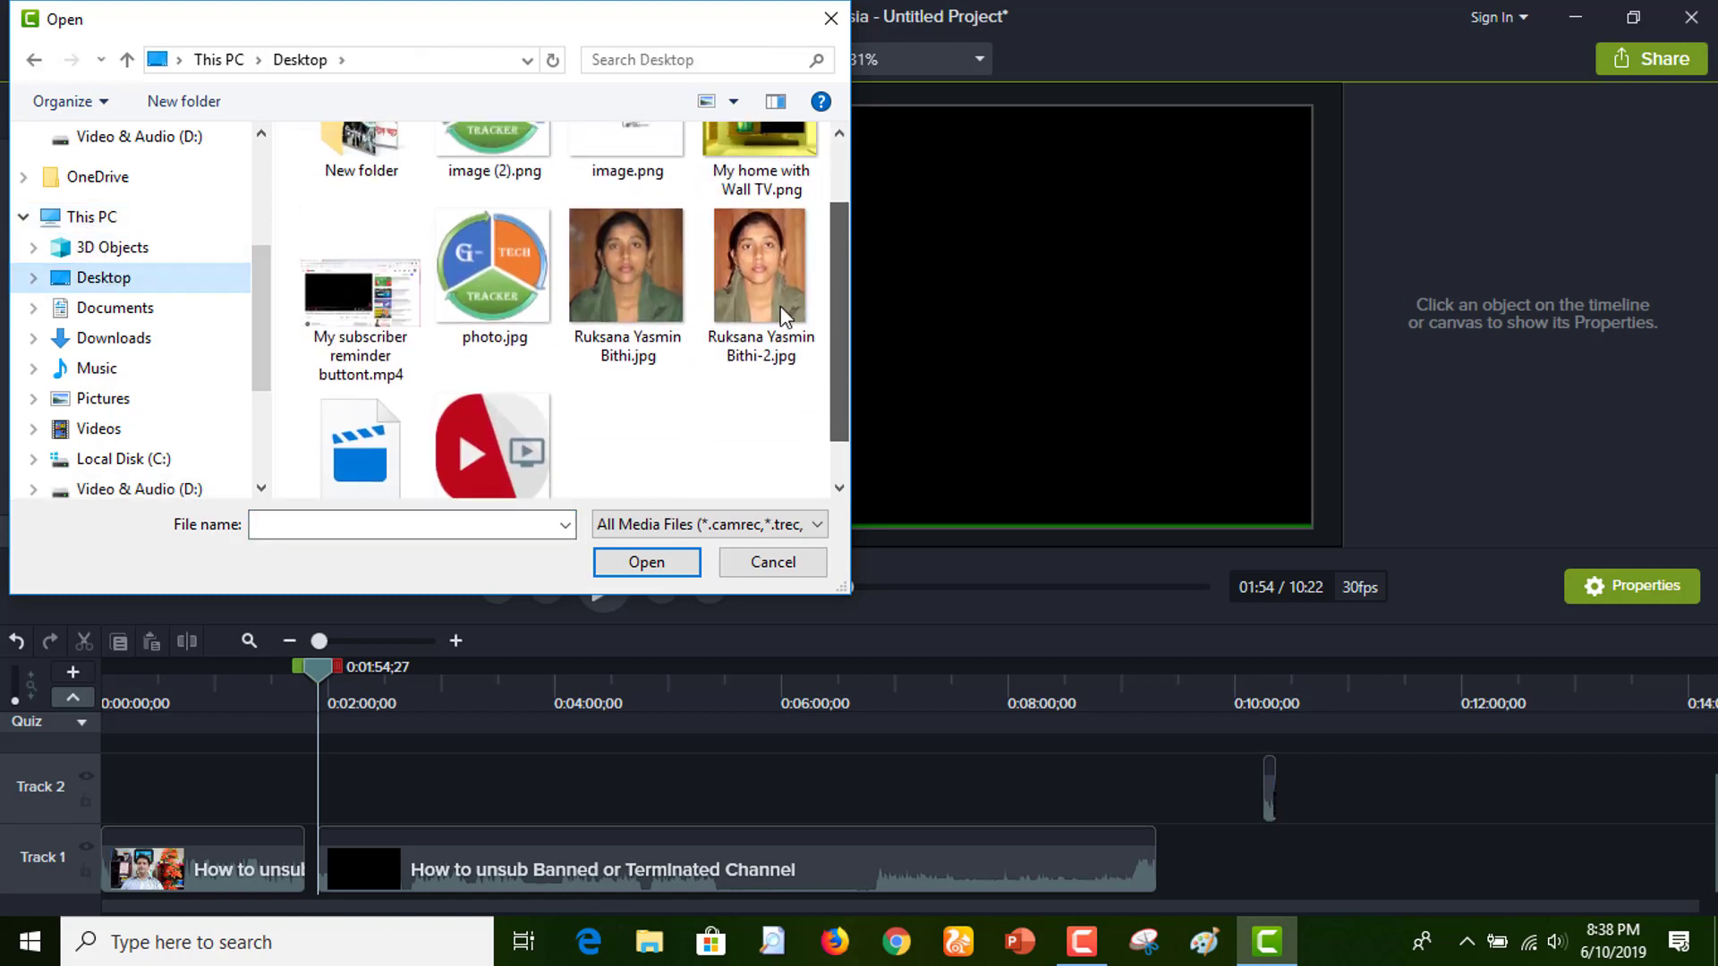
double_click(343, 299)
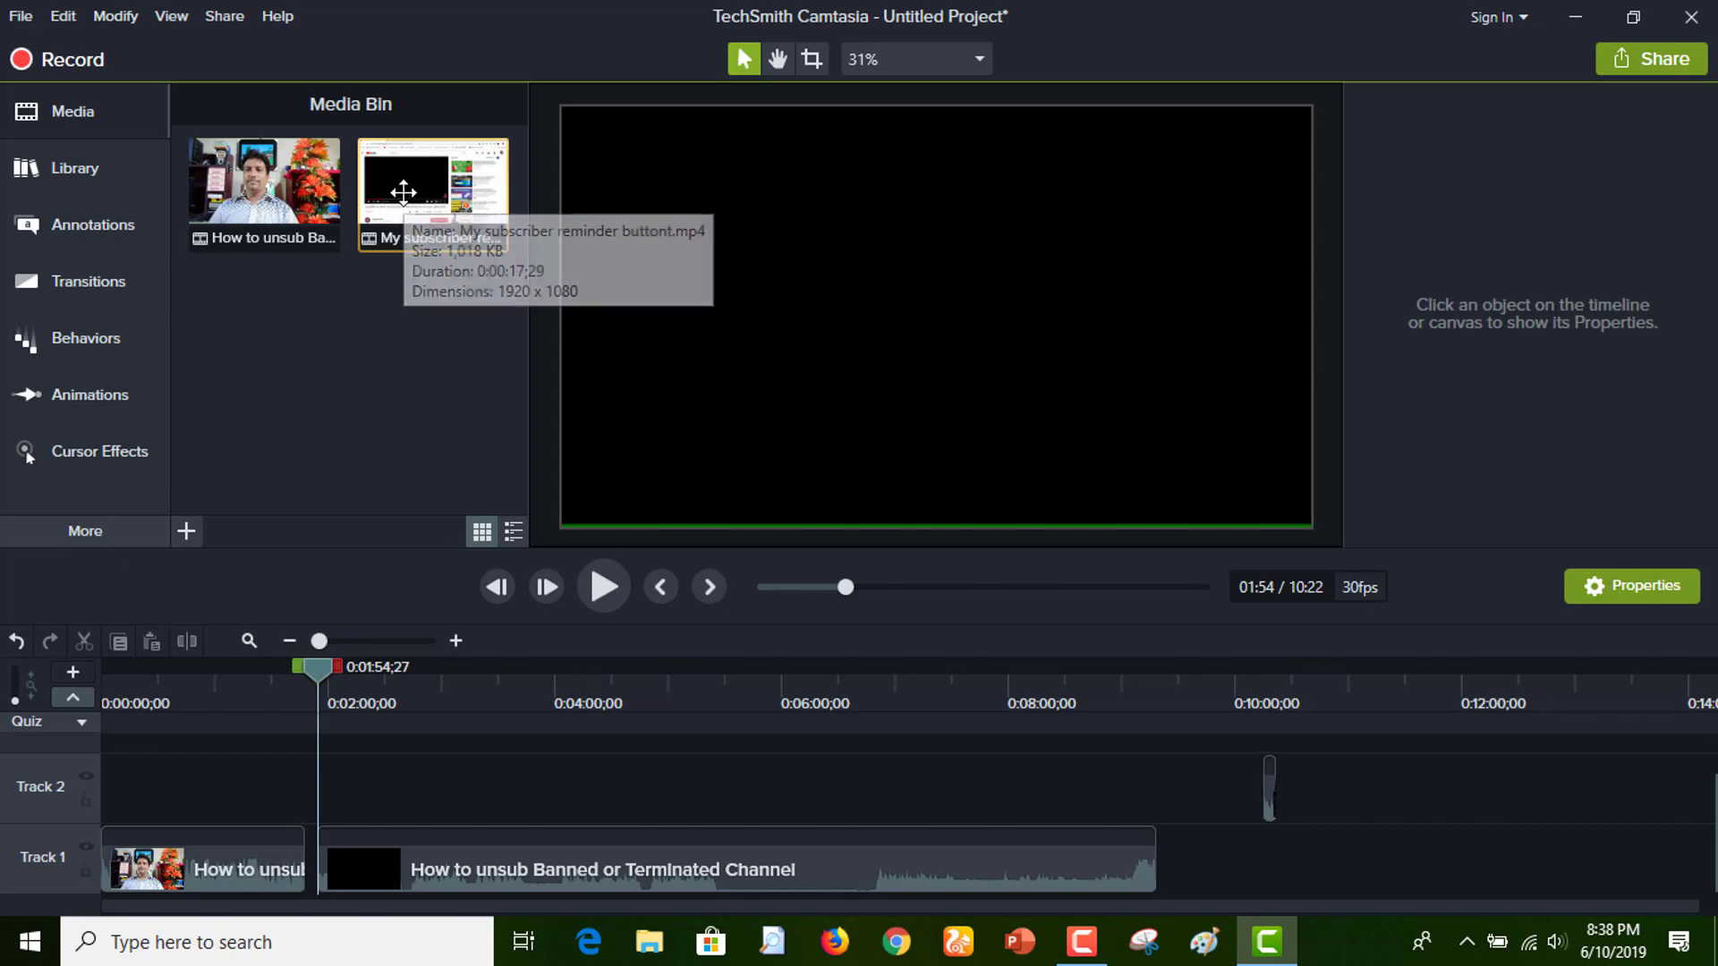
drag(376, 224, 1261, 865)
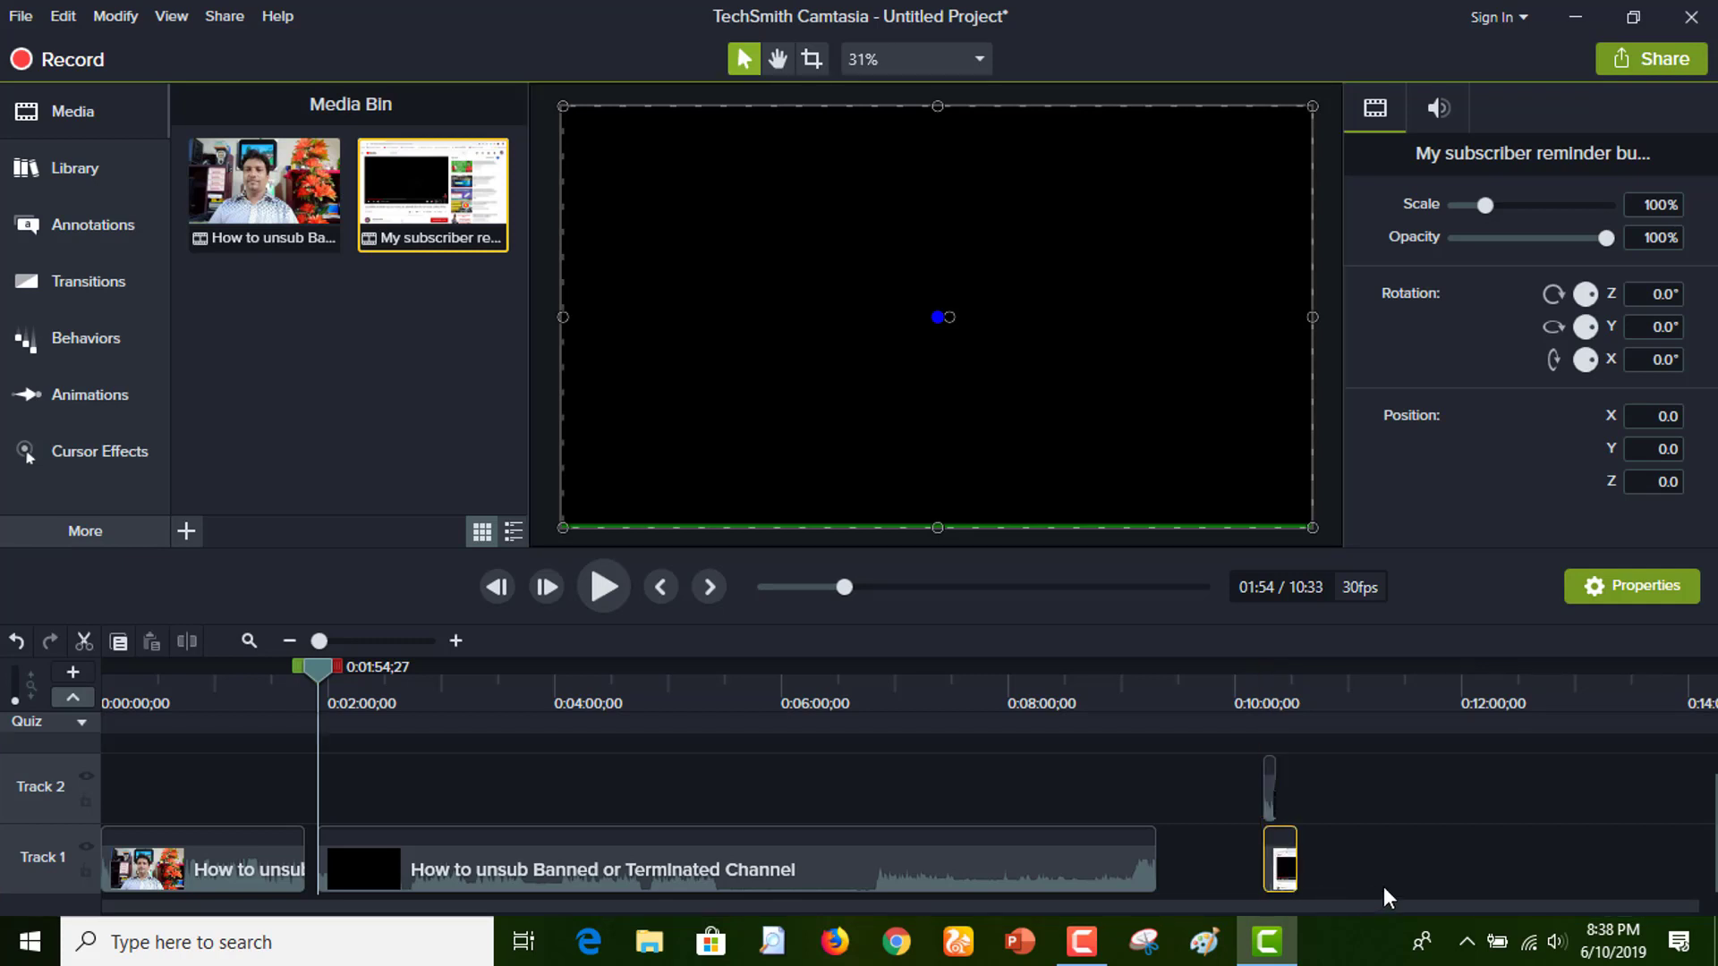
Play the short Track 2 segment from about 10:15 to compare its length with the reminder clip beneath it
click(1266, 686)
click(592, 587)
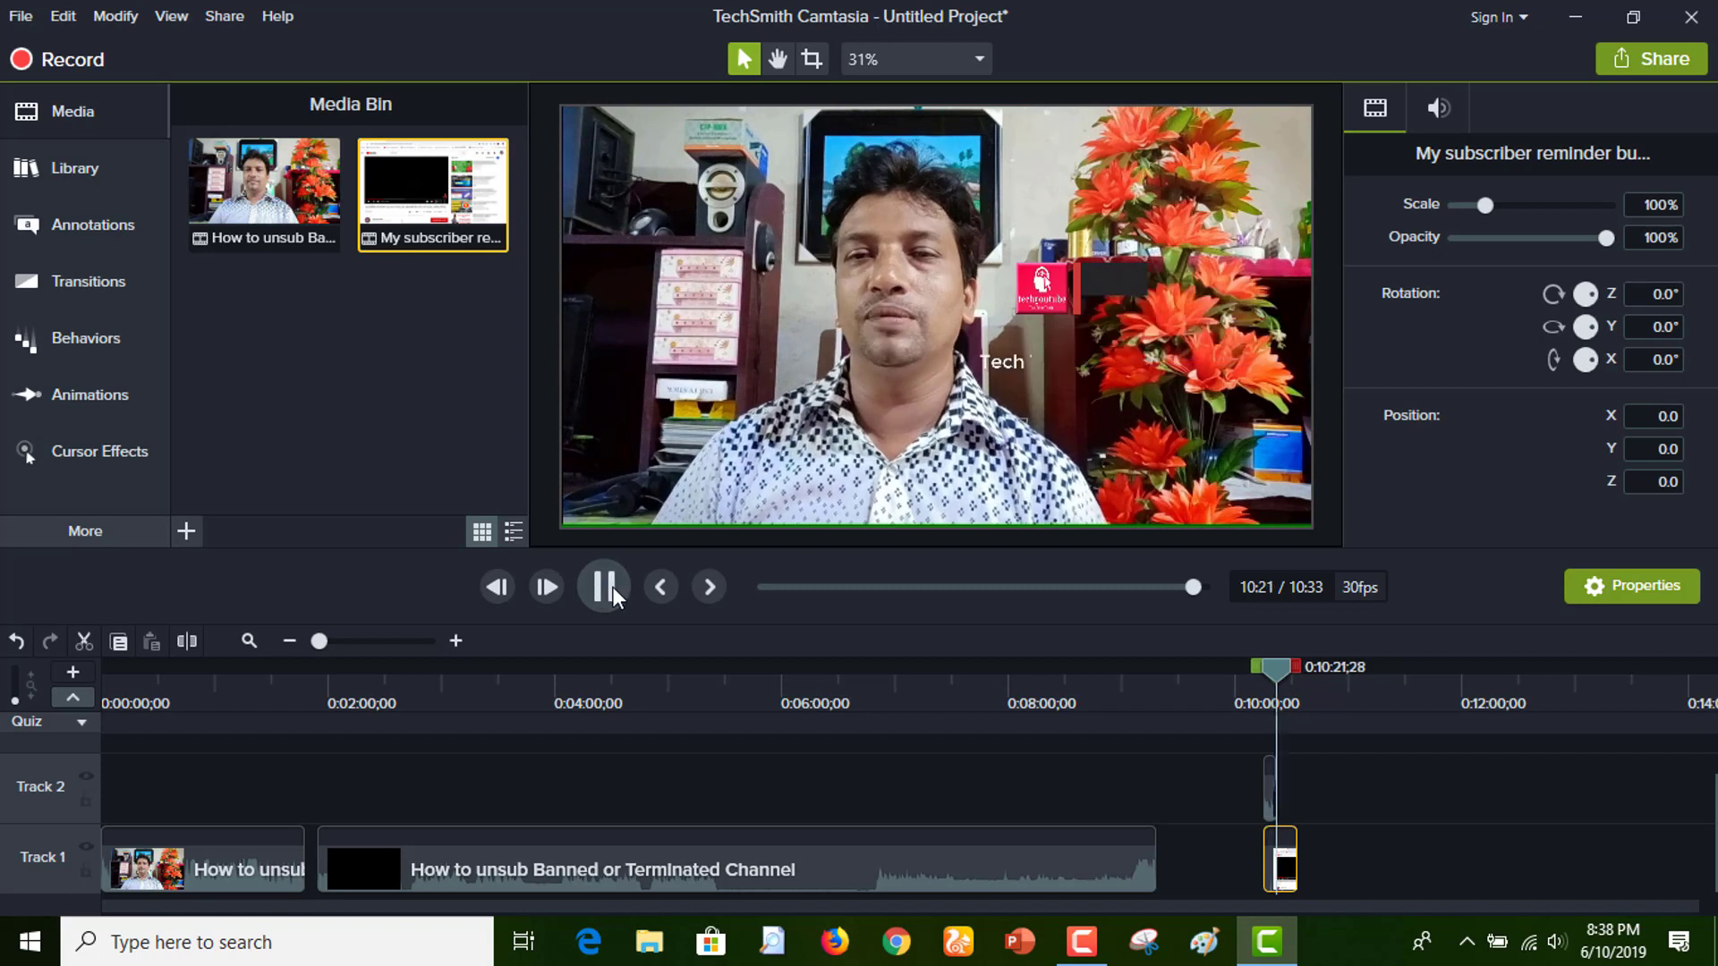
click(613, 587)
drag(1277, 672, 1268, 672)
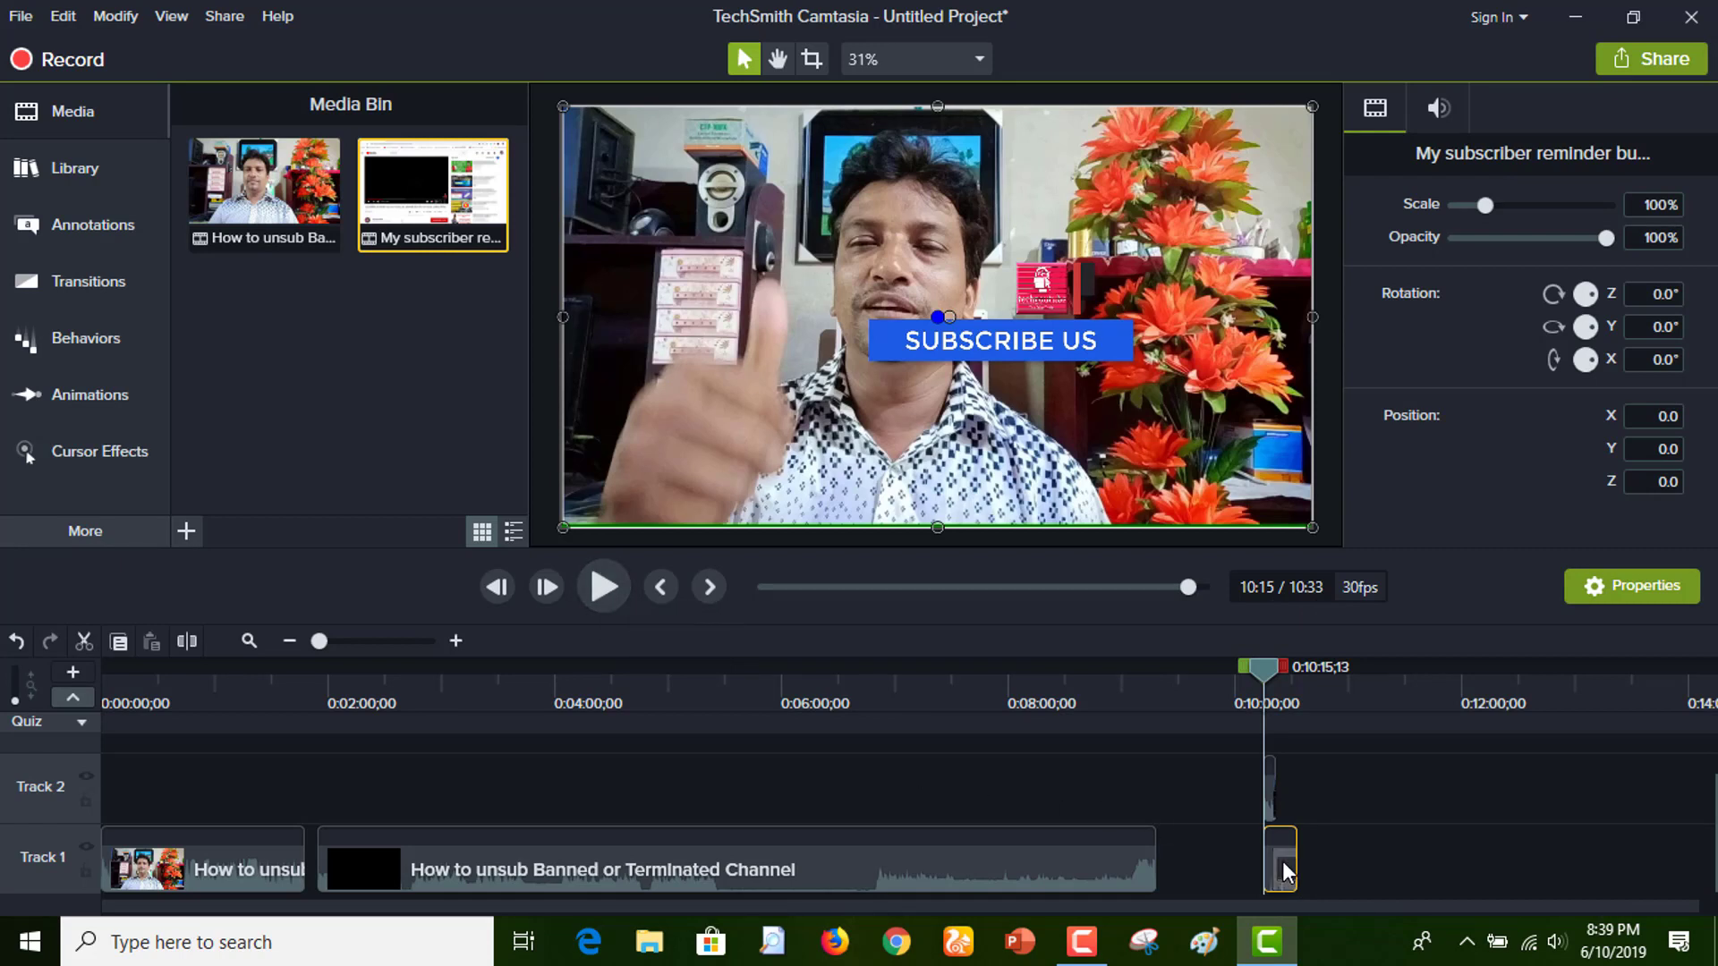
click(1271, 793)
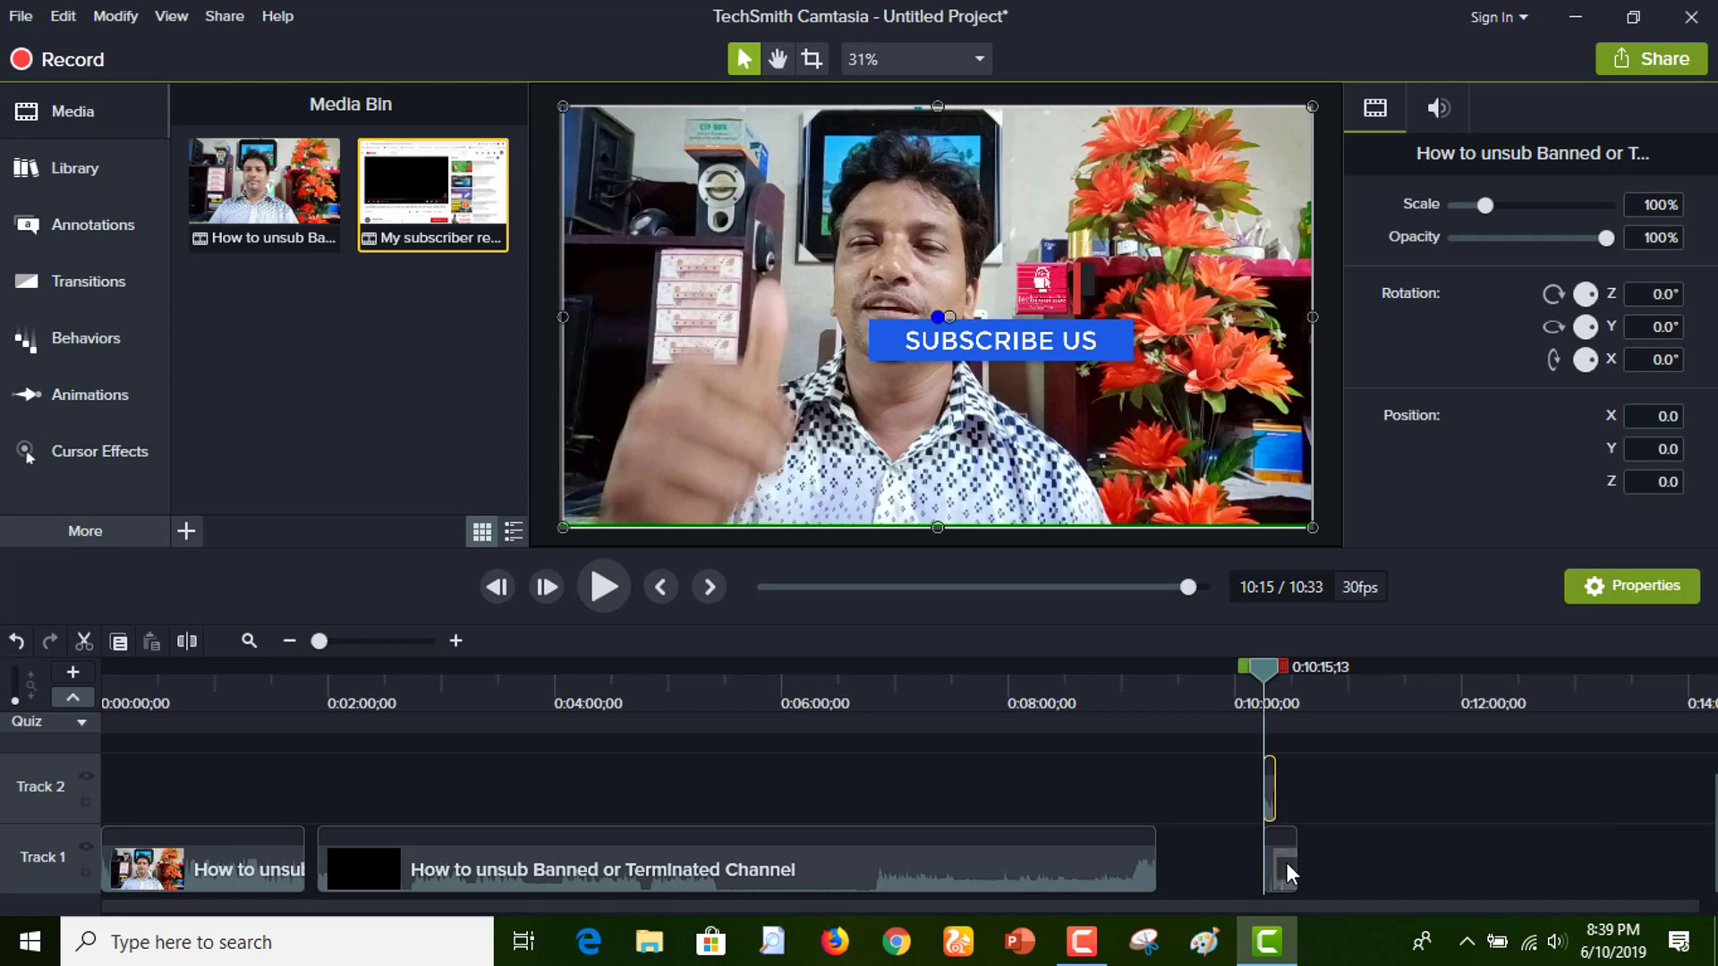
click(599, 588)
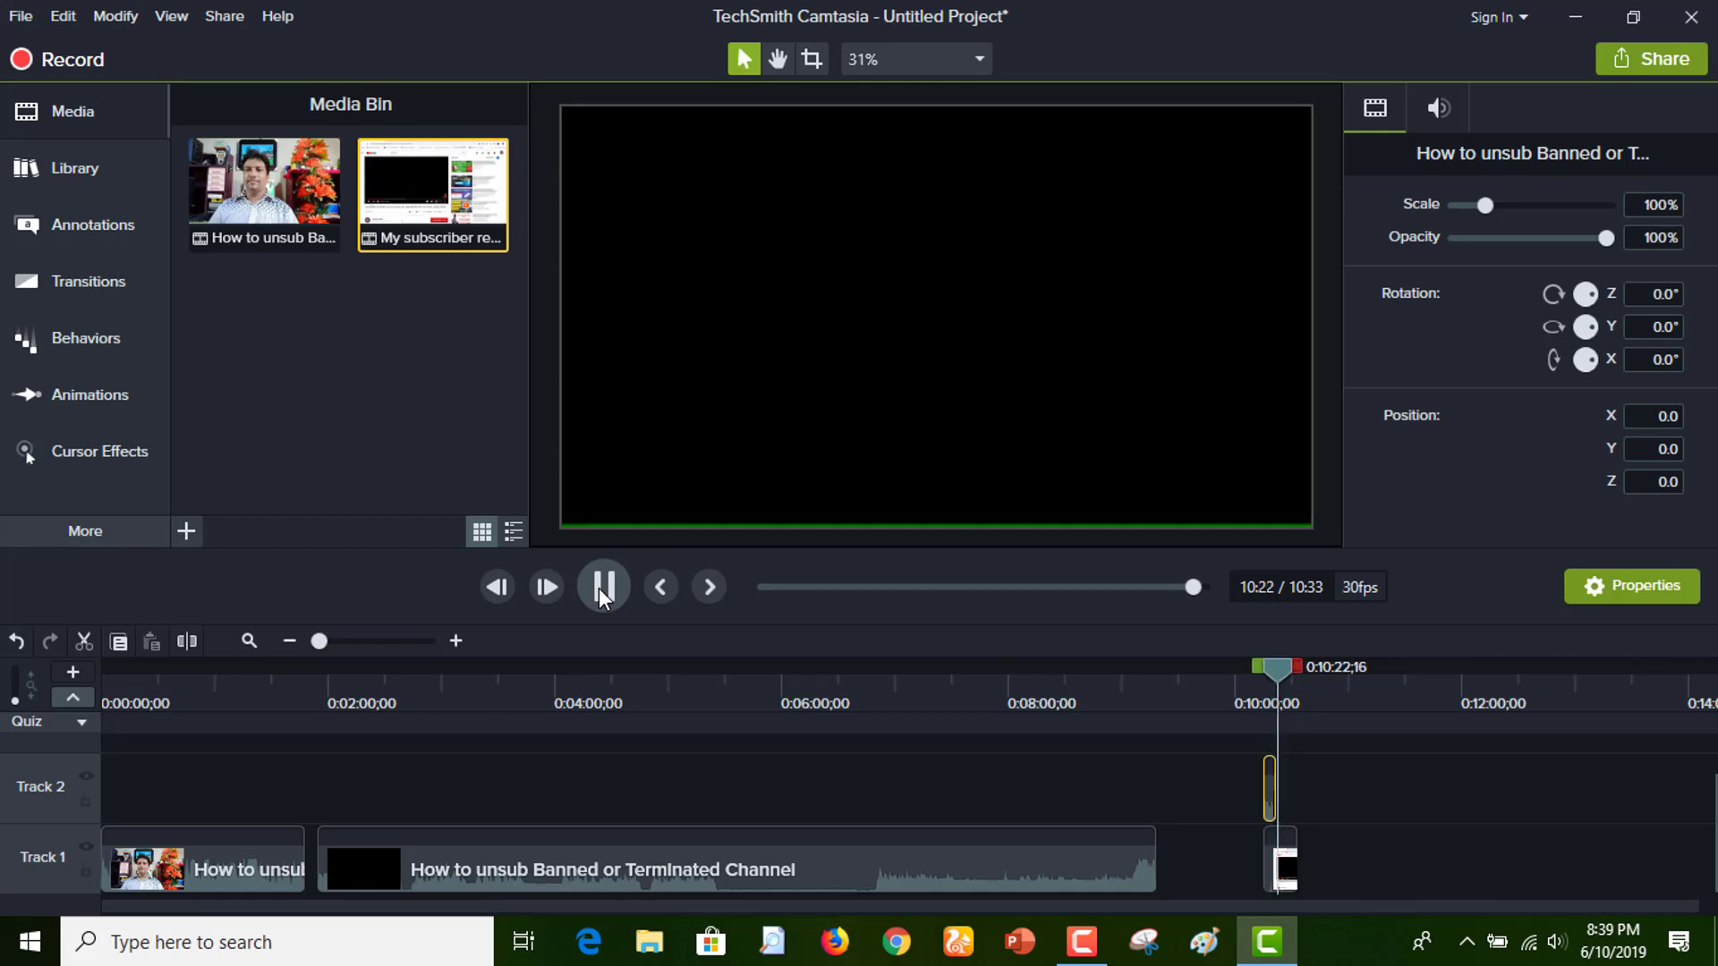
click(1188, 587)
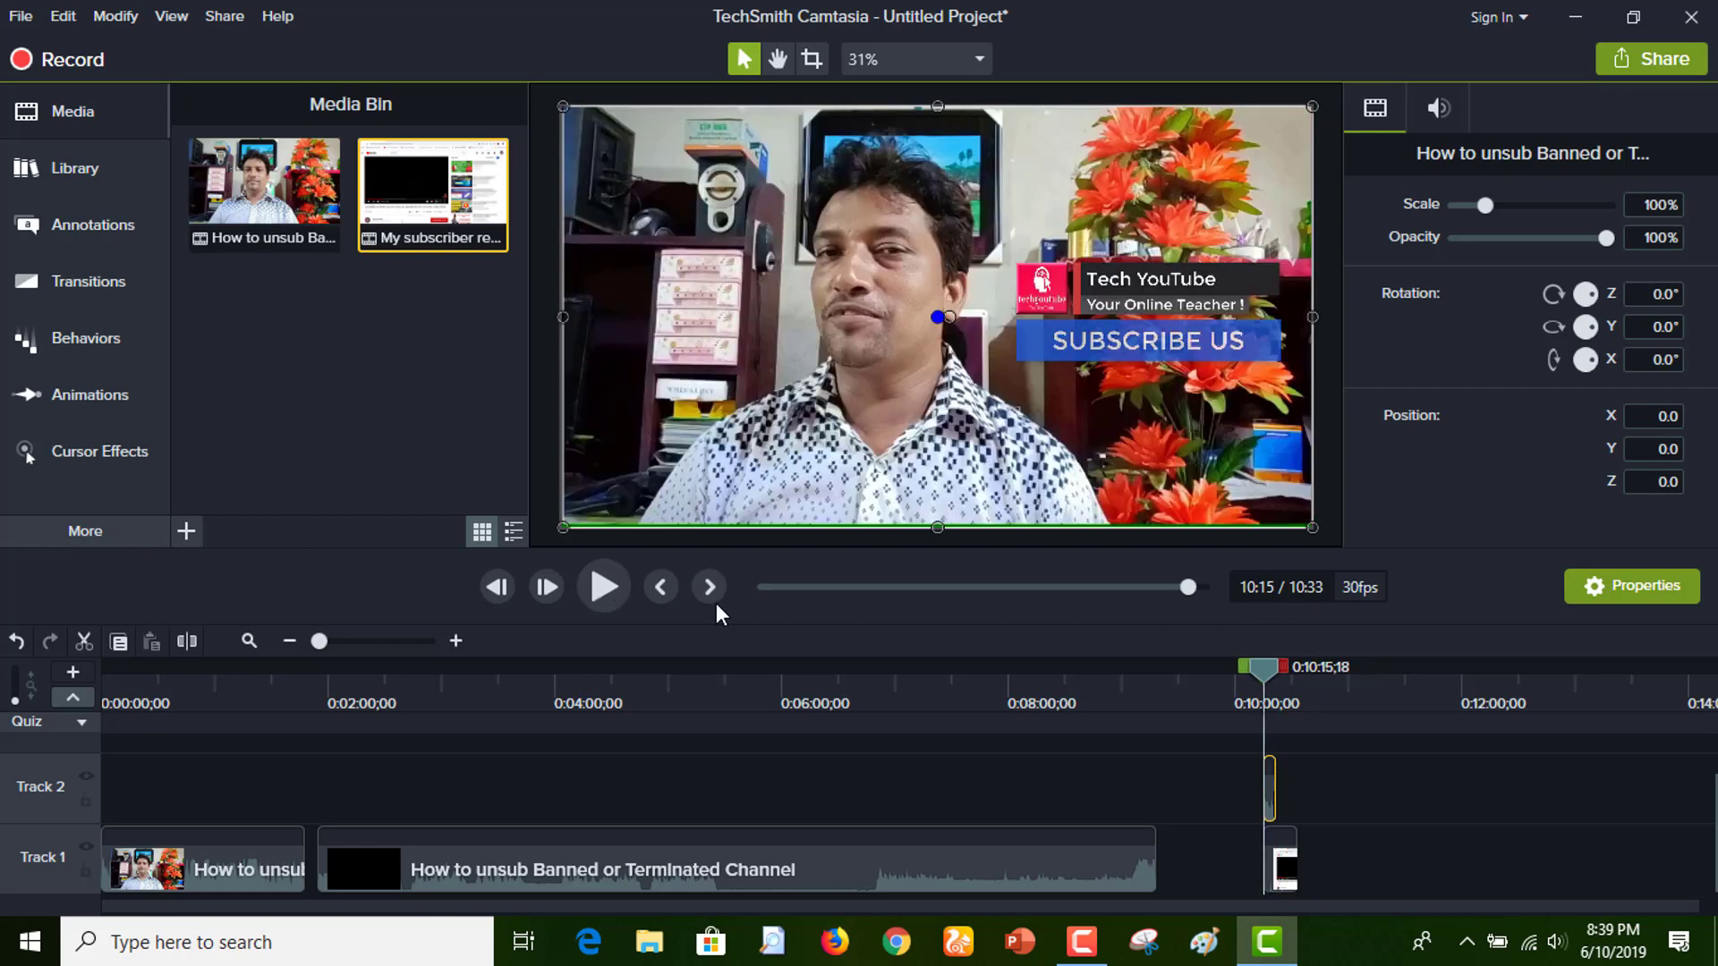
Play the stacked clips through to the end of the reminder clip and return the playhead to 0:10:14;26
click(597, 589)
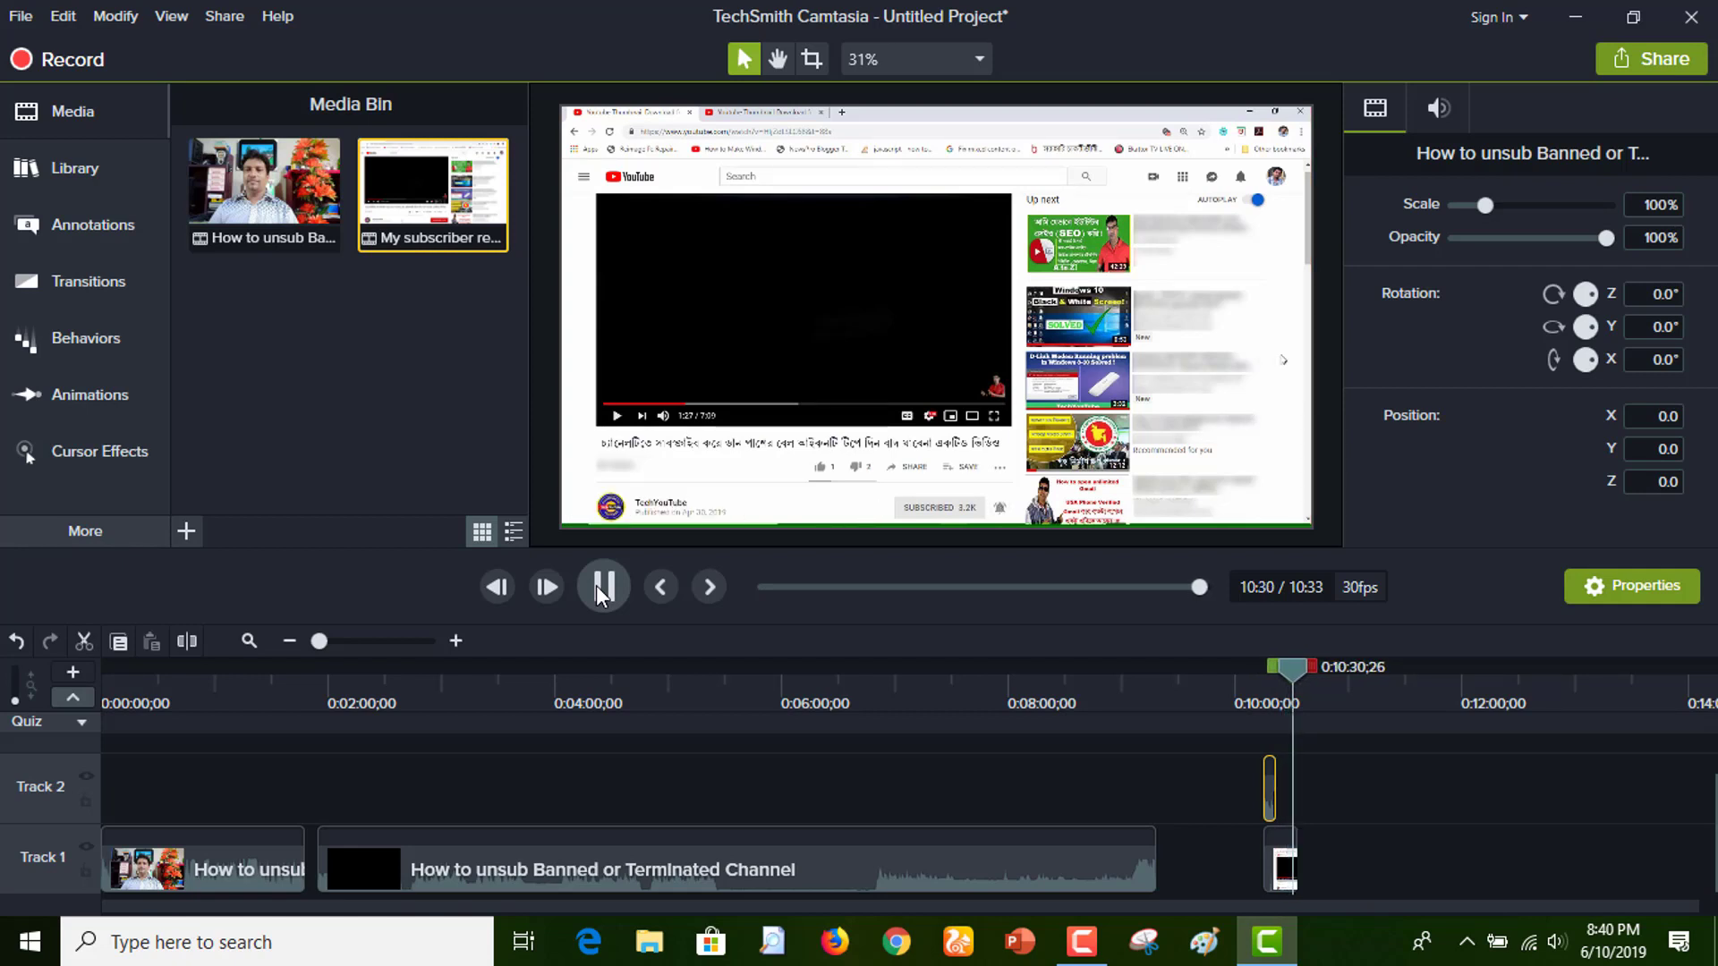
click(596, 586)
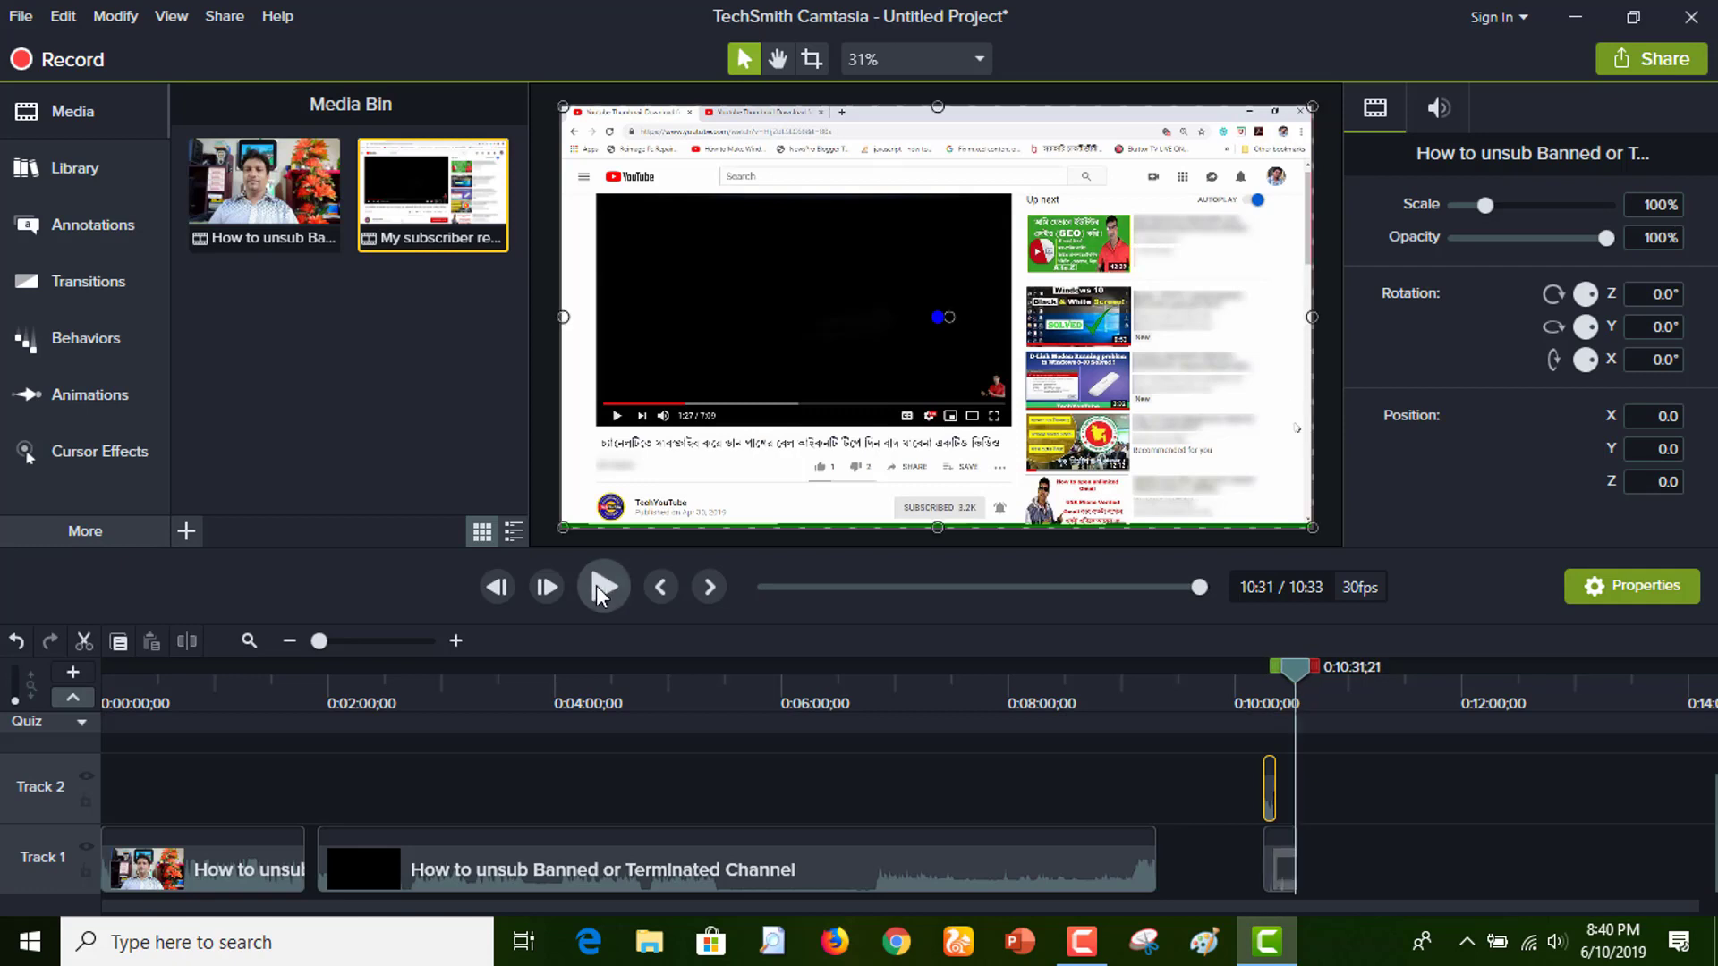
click(597, 586)
click(596, 586)
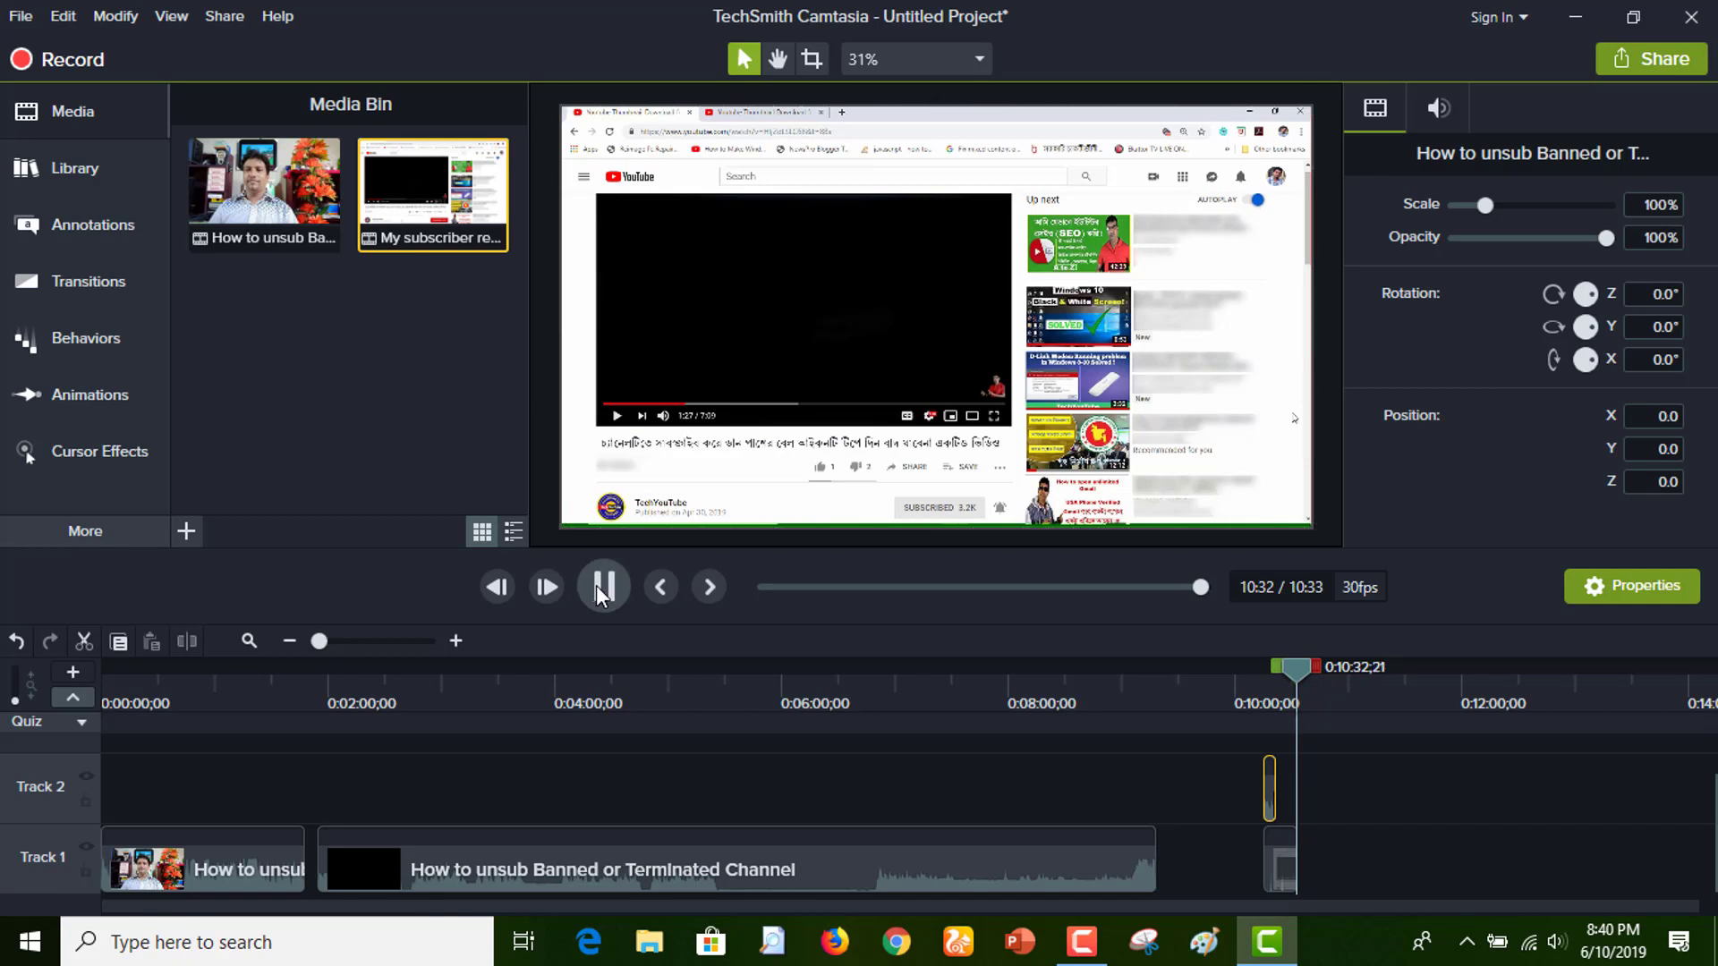
click(596, 586)
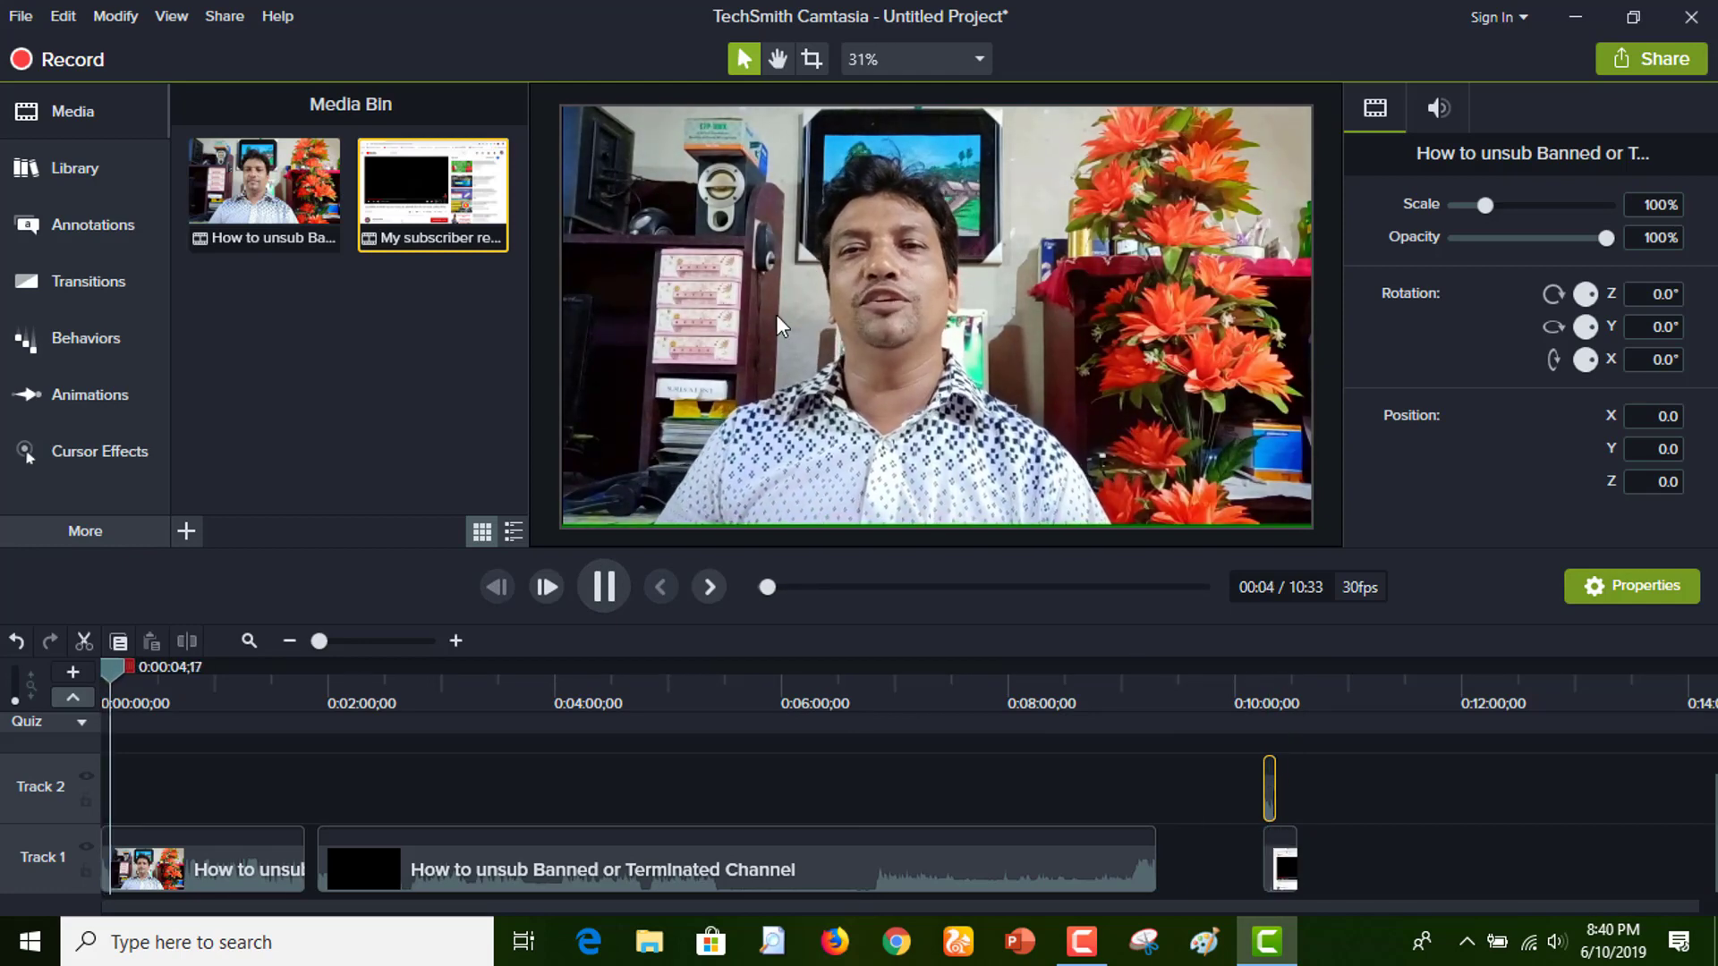
click(843, 432)
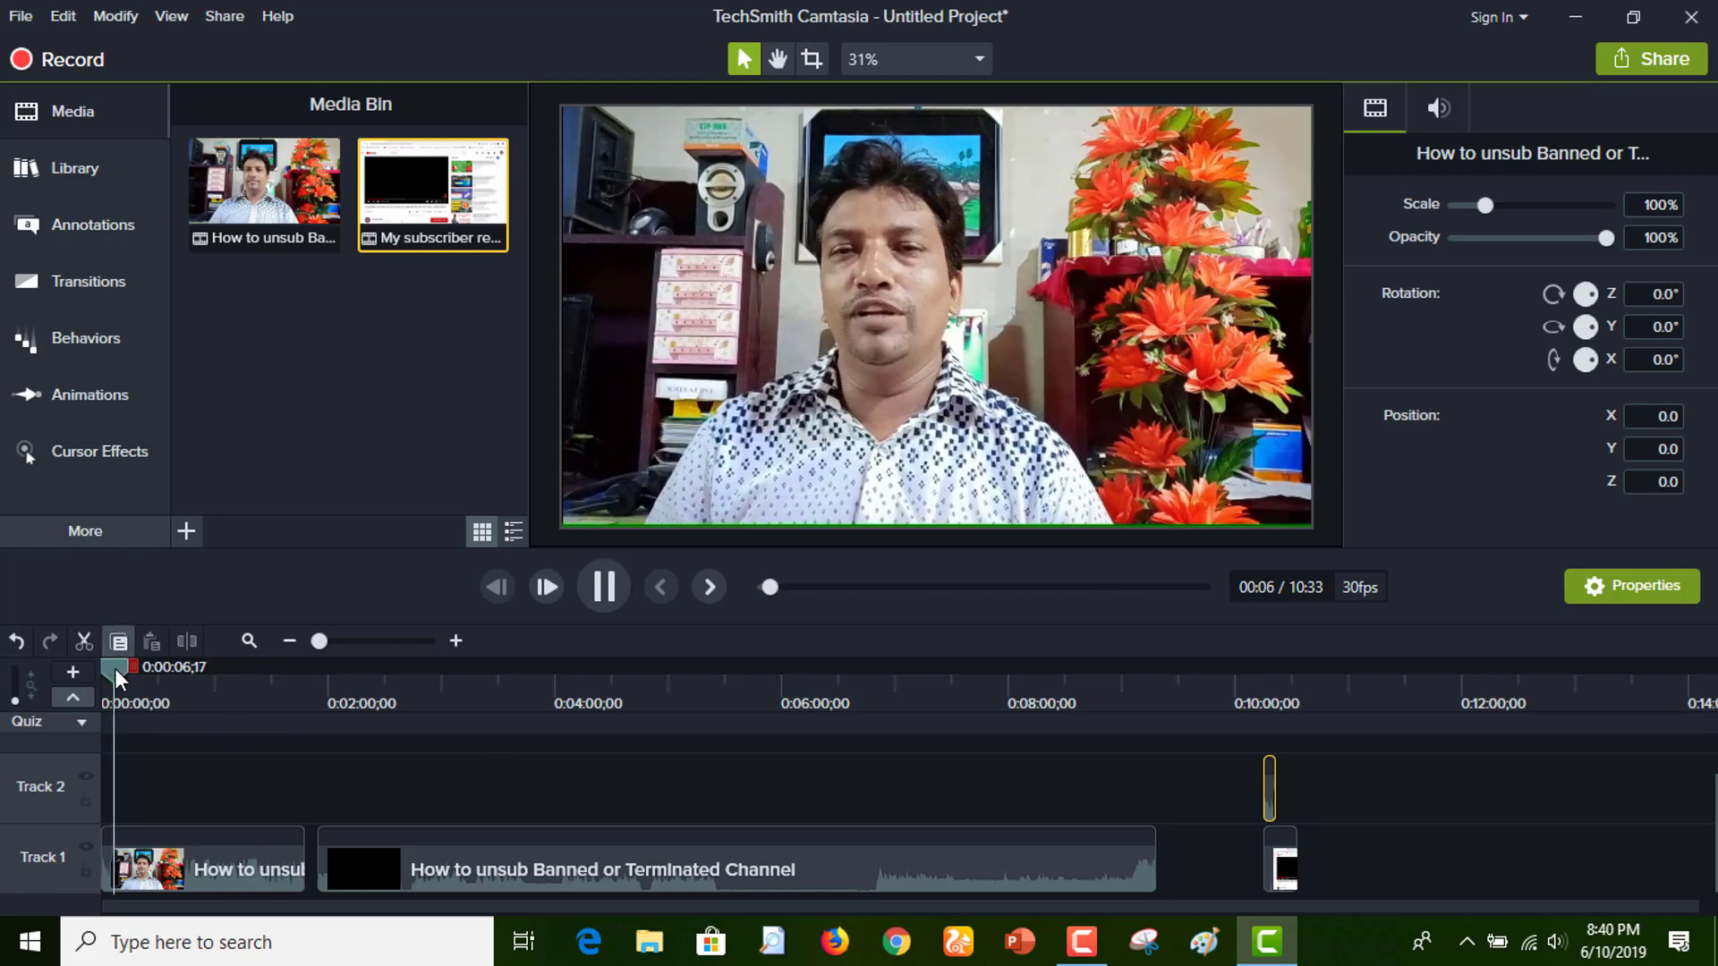
drag(1084, 668, 1264, 625)
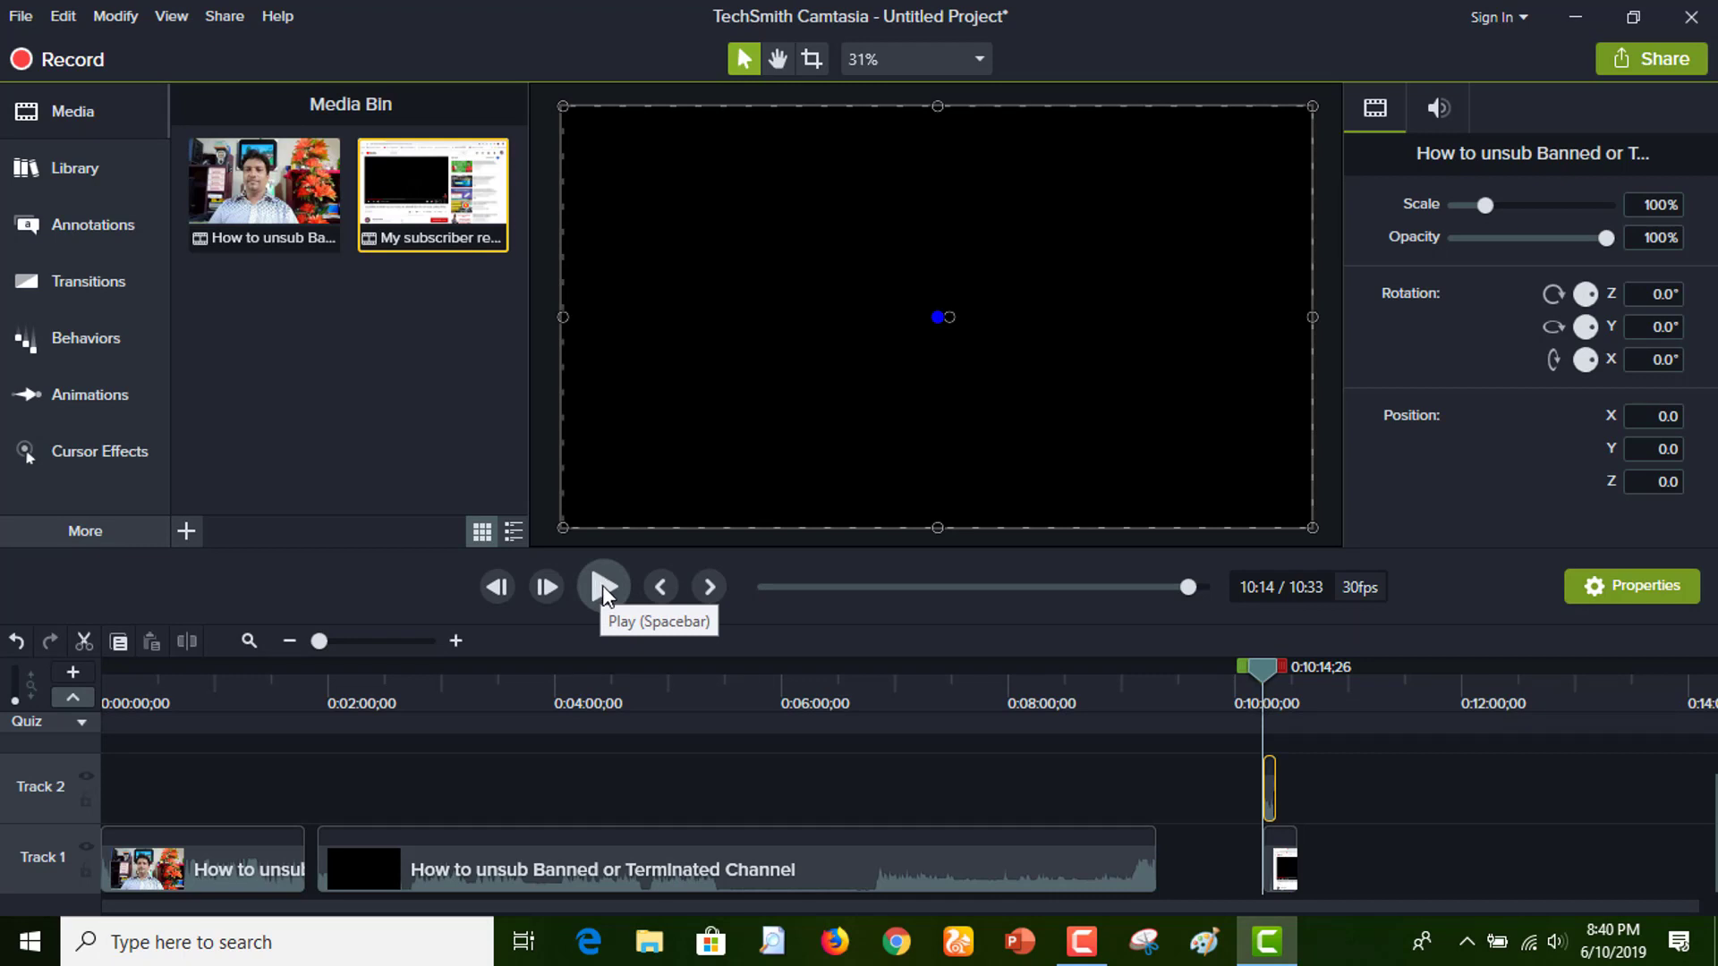
Add Clip Speed to the reminder clip and shorten it to the Track 2 segment's length, at 2.62x and 6 seconds 26 frames
click(1283, 875)
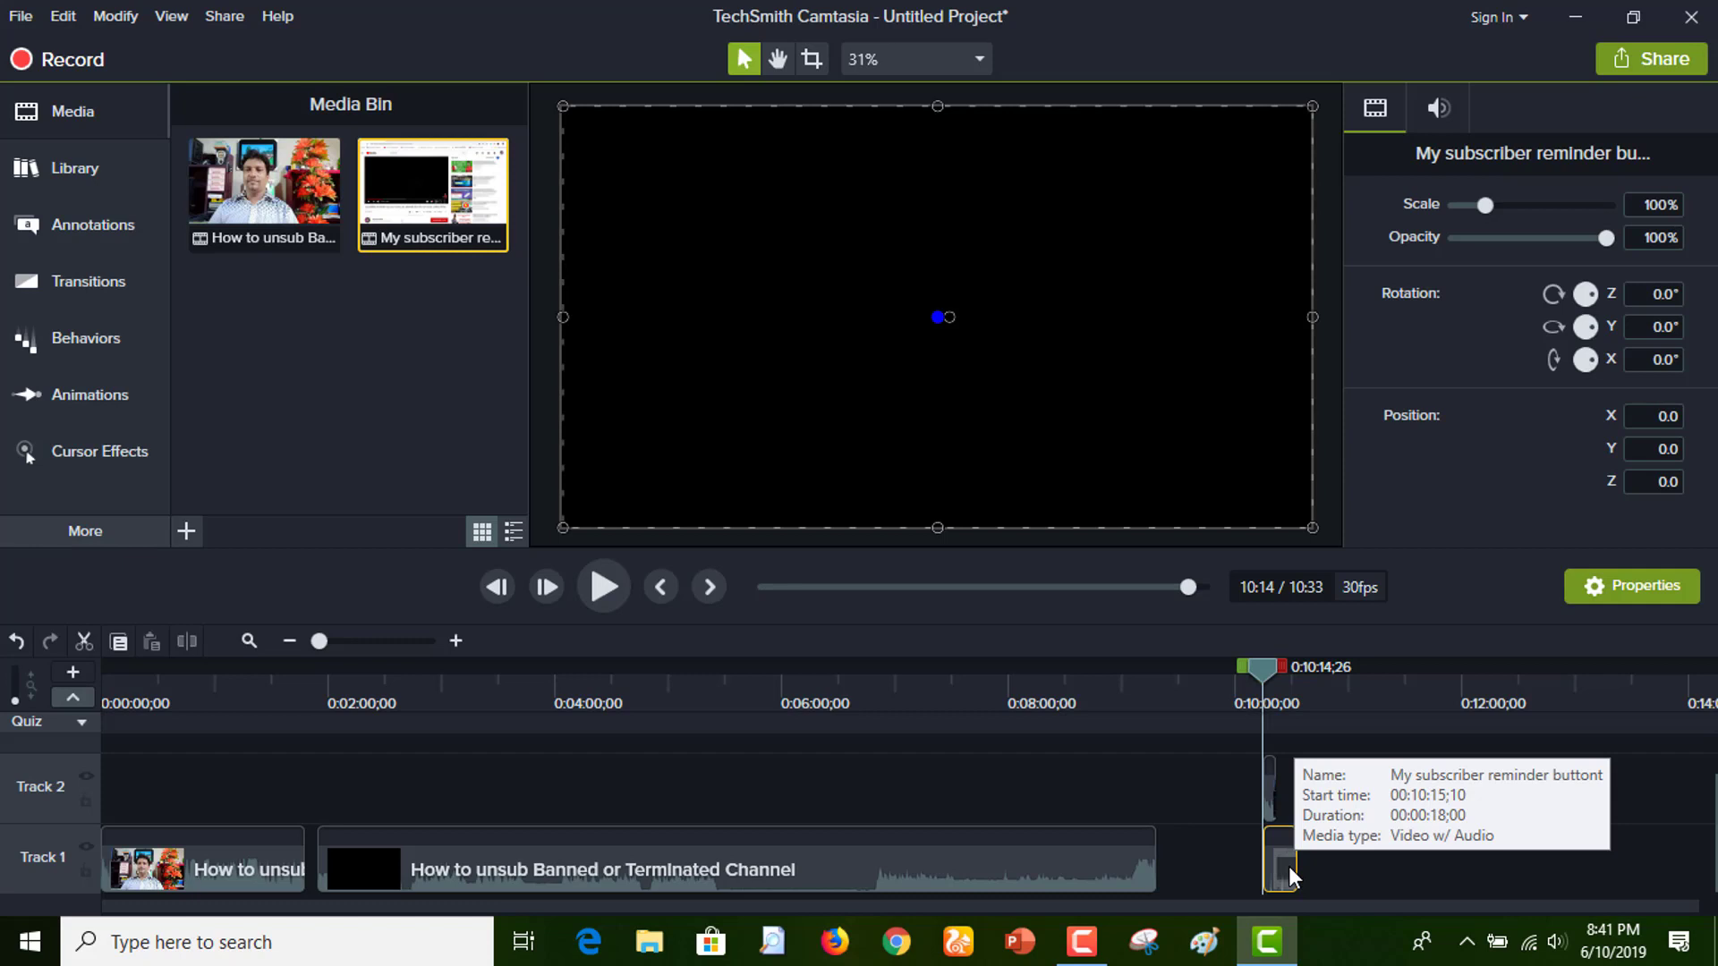
click(1269, 797)
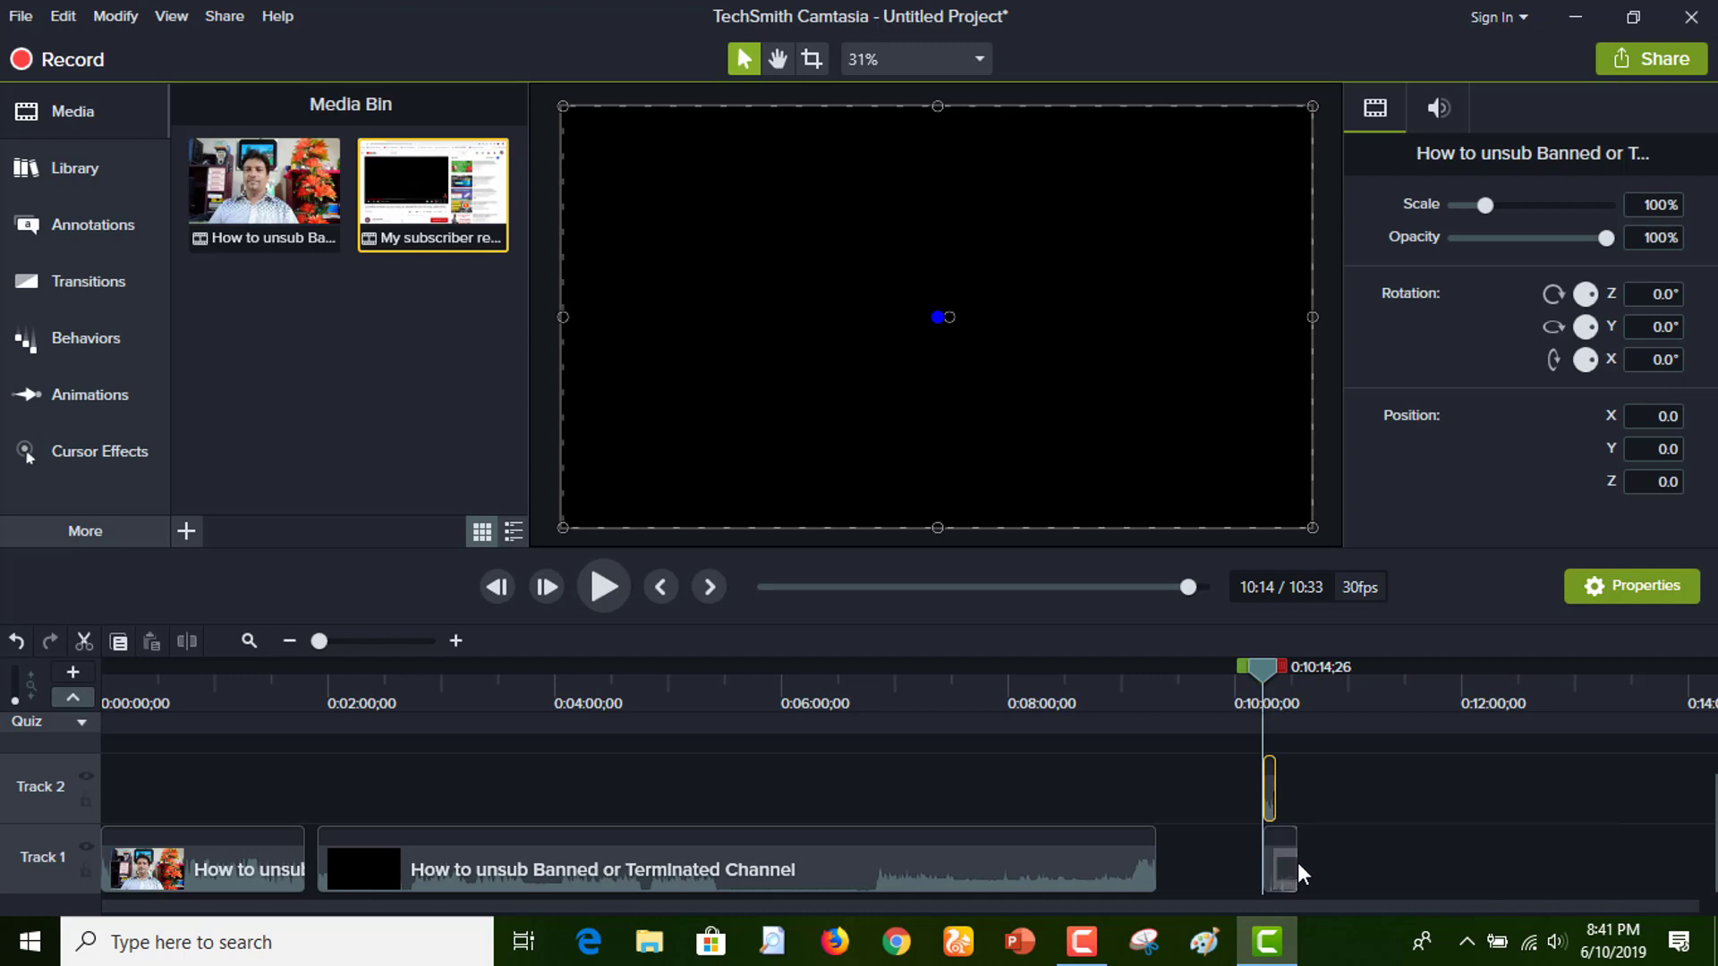
click(1289, 864)
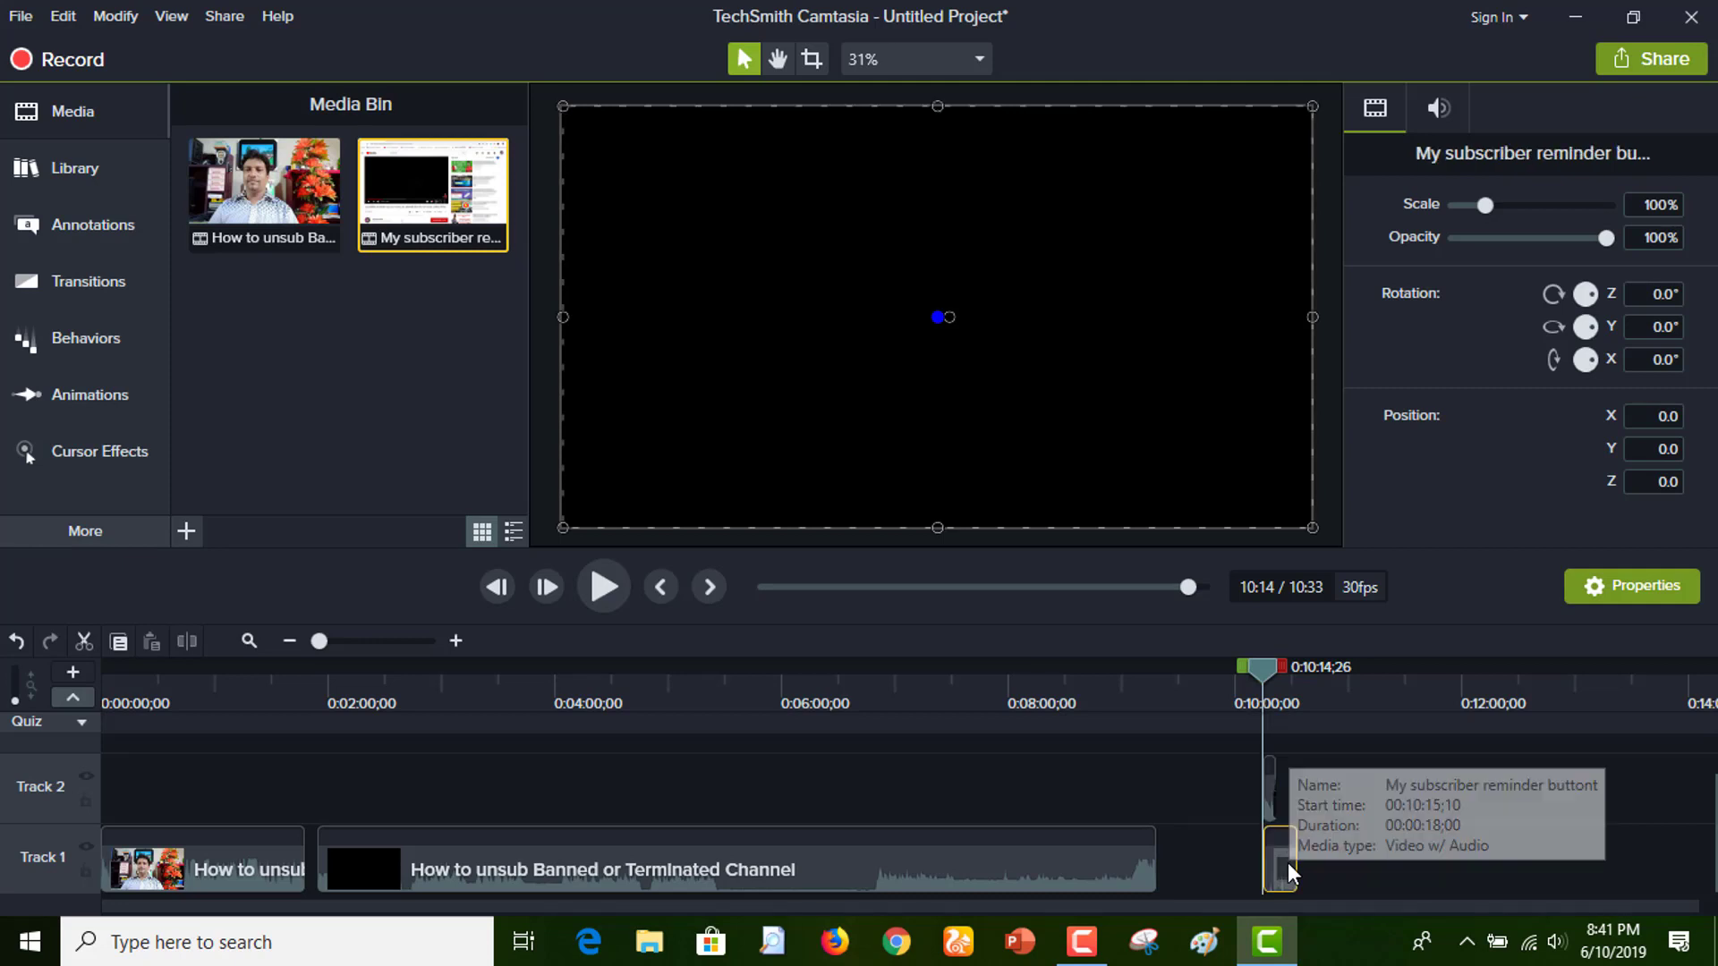
right_click(1287, 864)
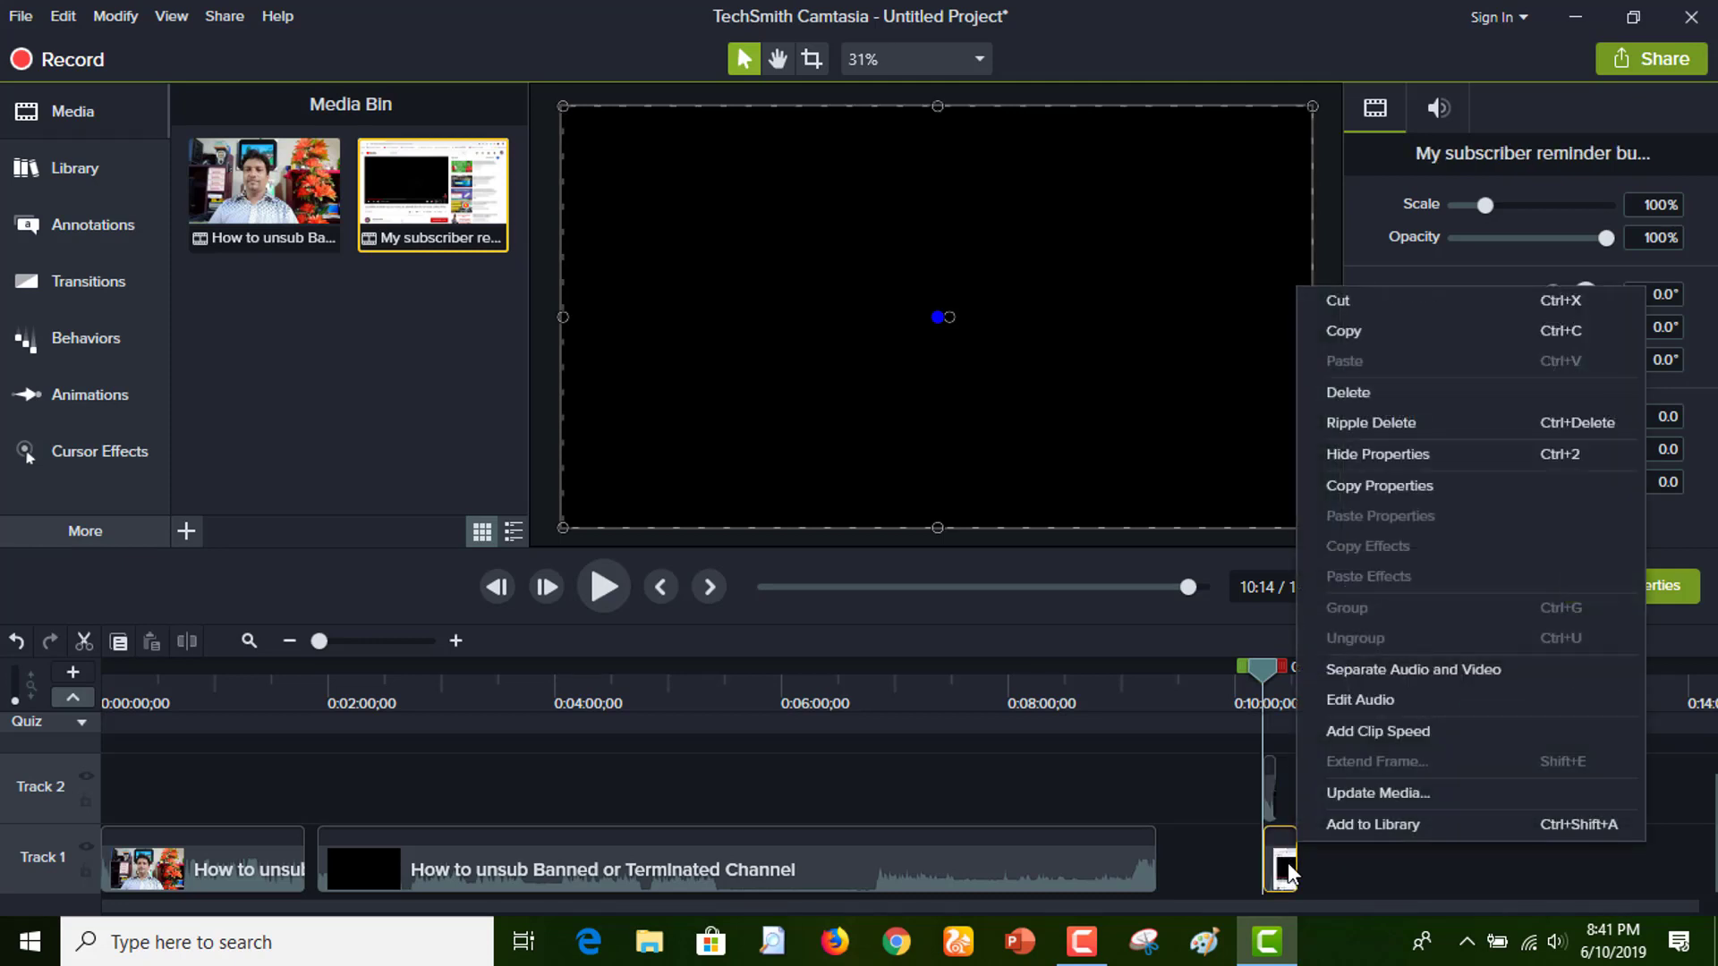
click(1373, 735)
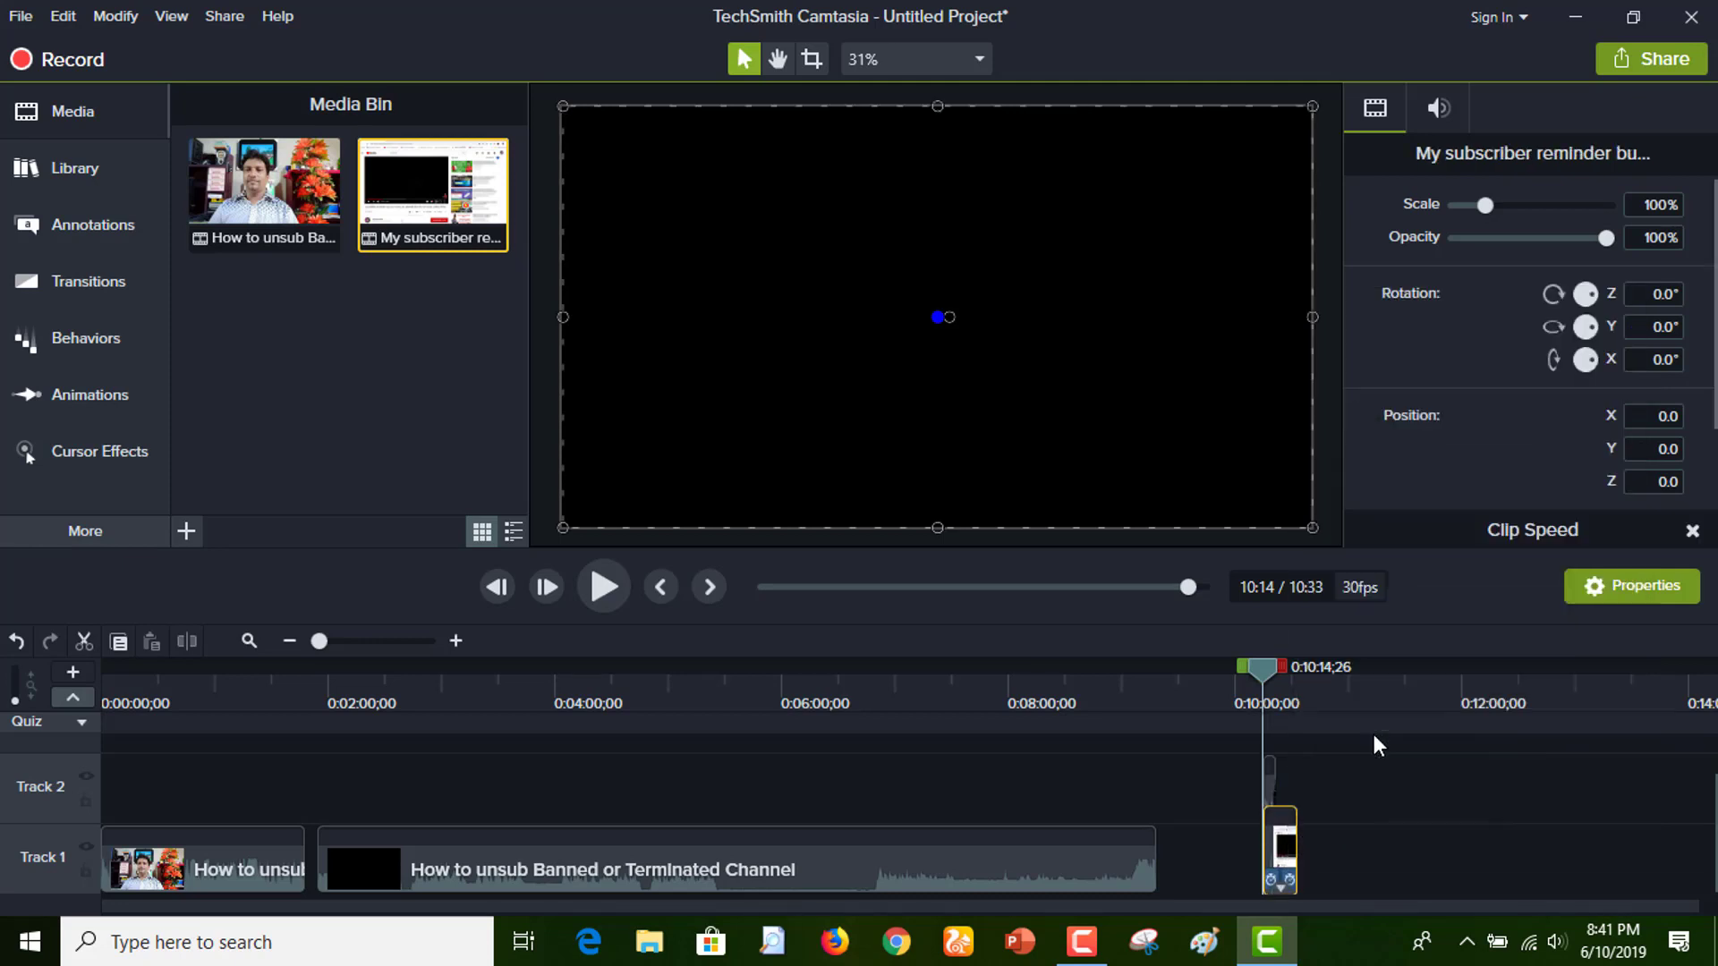
click(1290, 883)
drag(1289, 885, 1269, 884)
click(1329, 865)
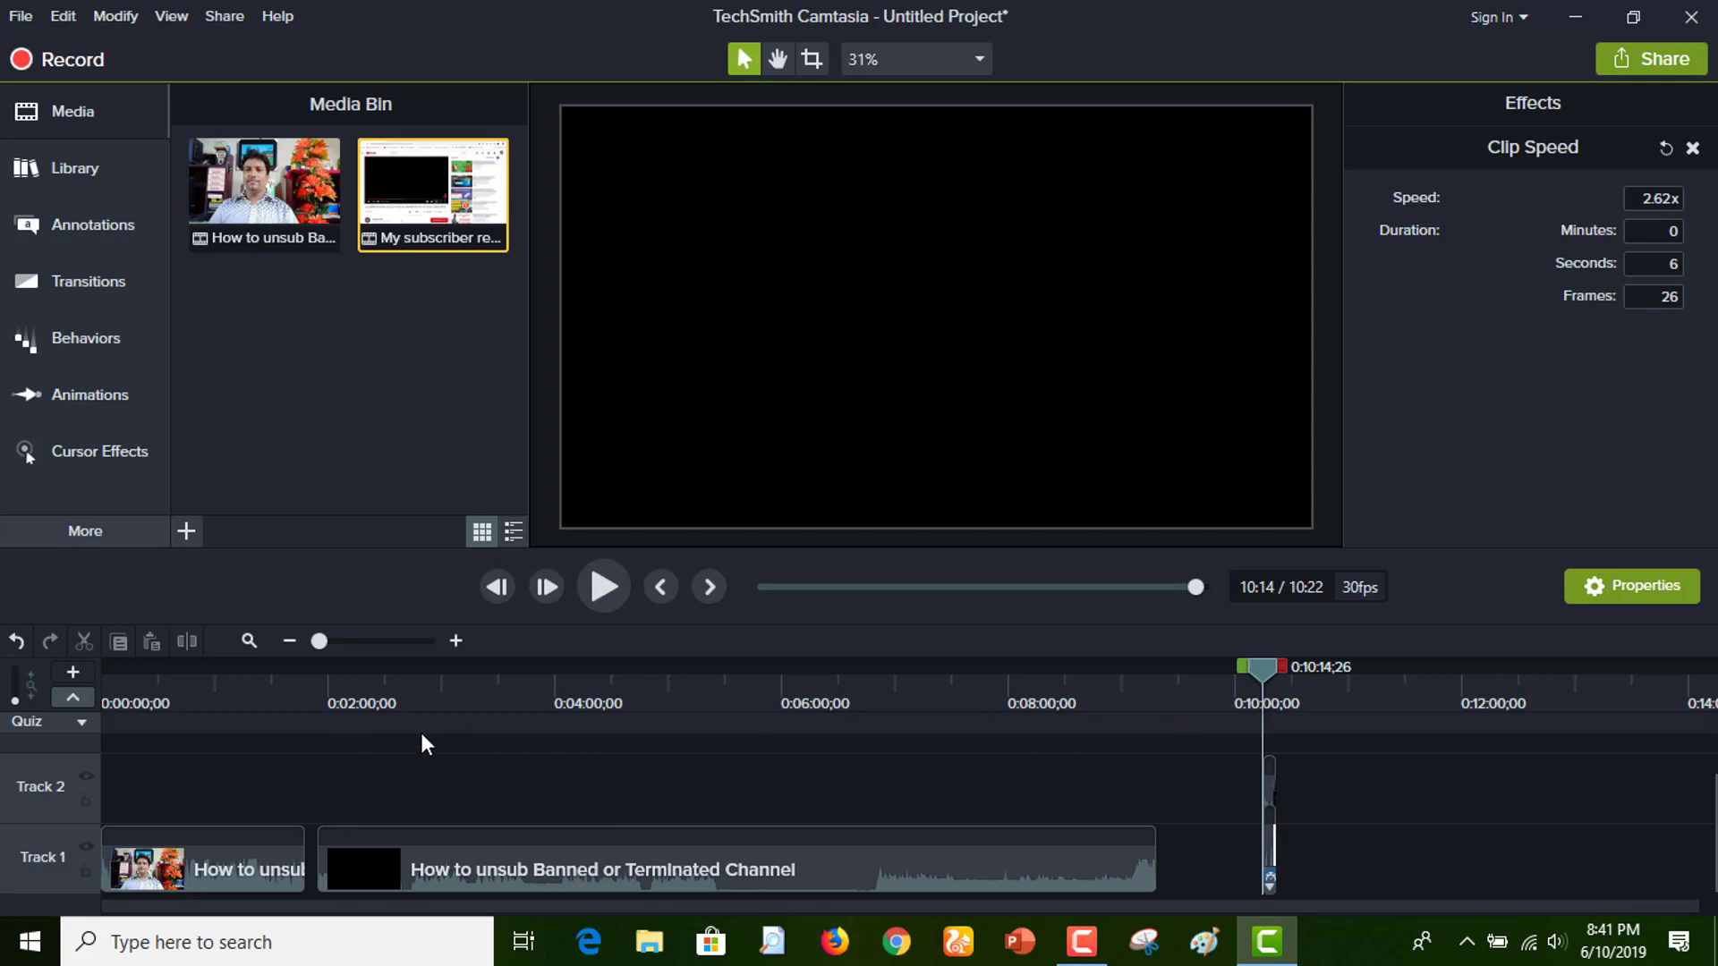
Set the playhead to 0:10:15;11, at the start of the stacked subscribe segment and reminder clip
click(457, 641)
click(456, 641)
click(457, 640)
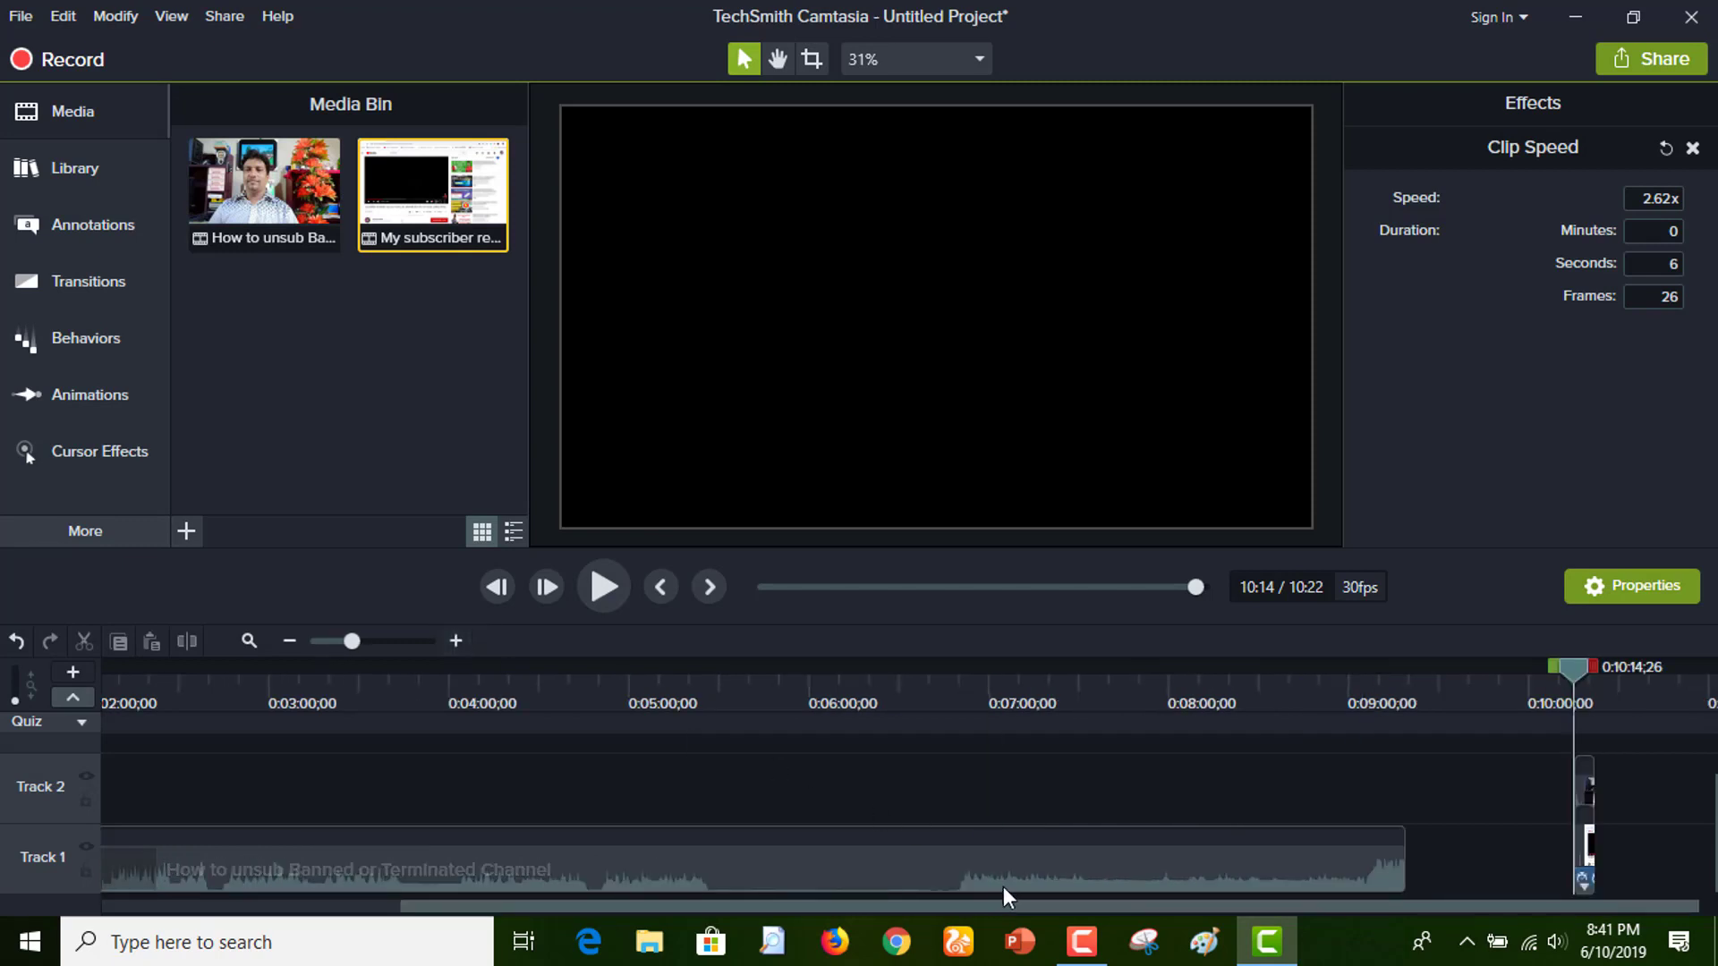
click(457, 640)
click(457, 640)
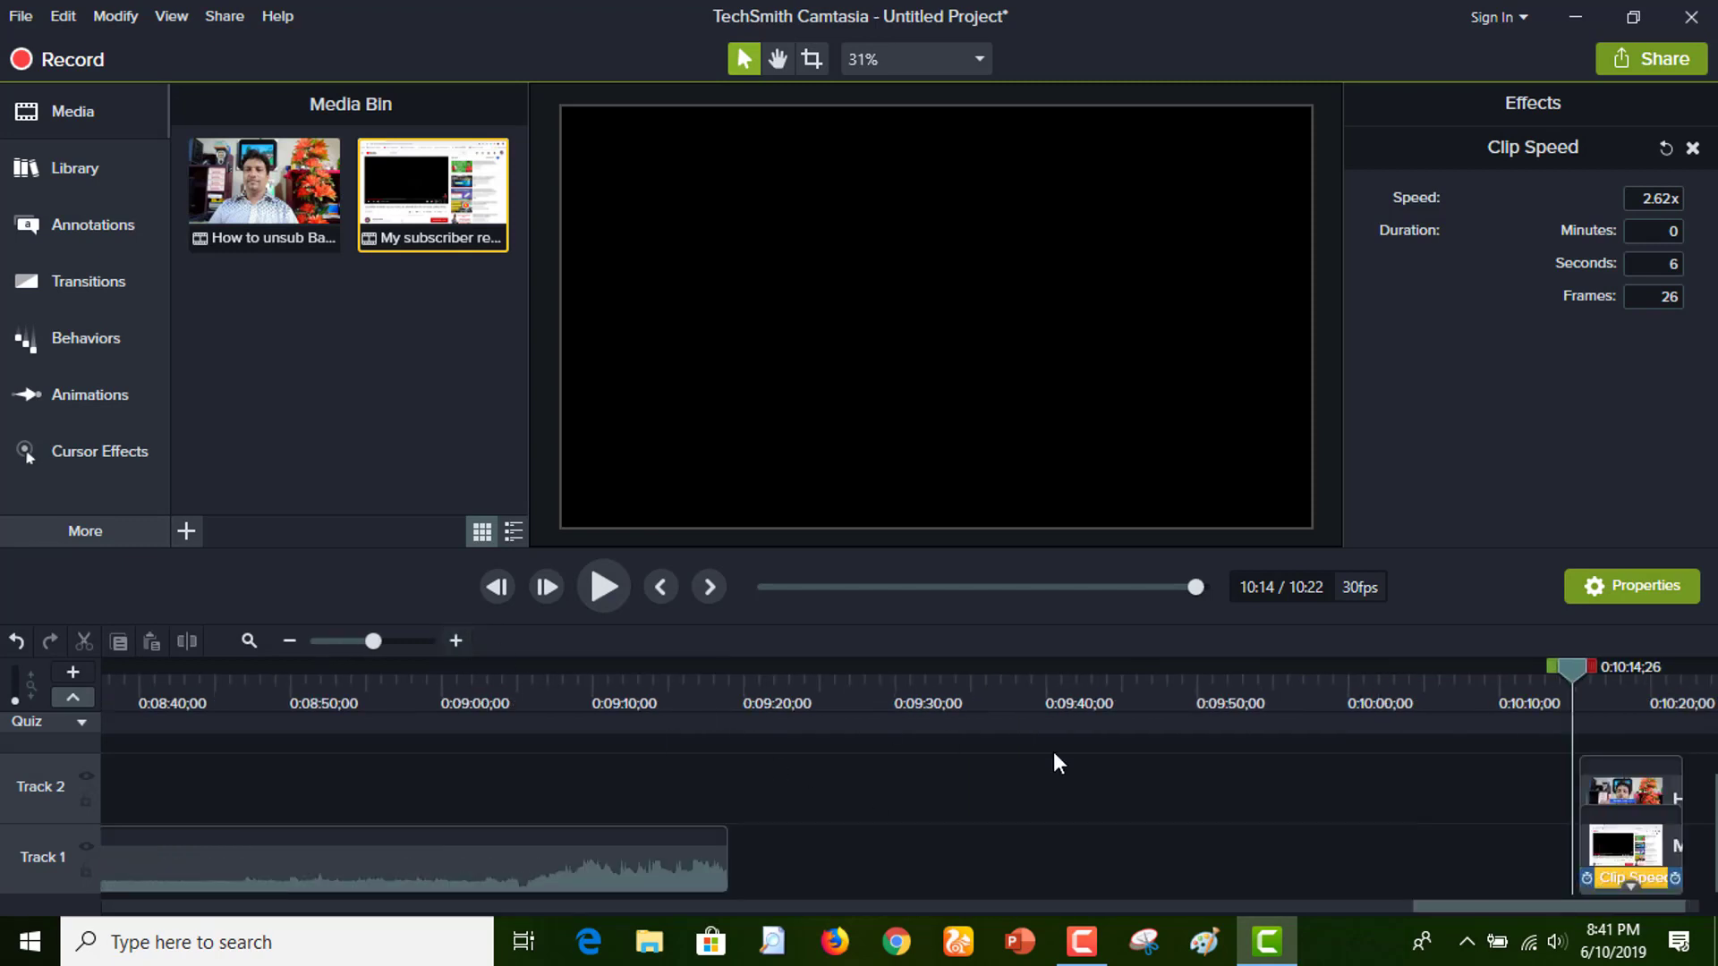
drag(1504, 905, 1647, 909)
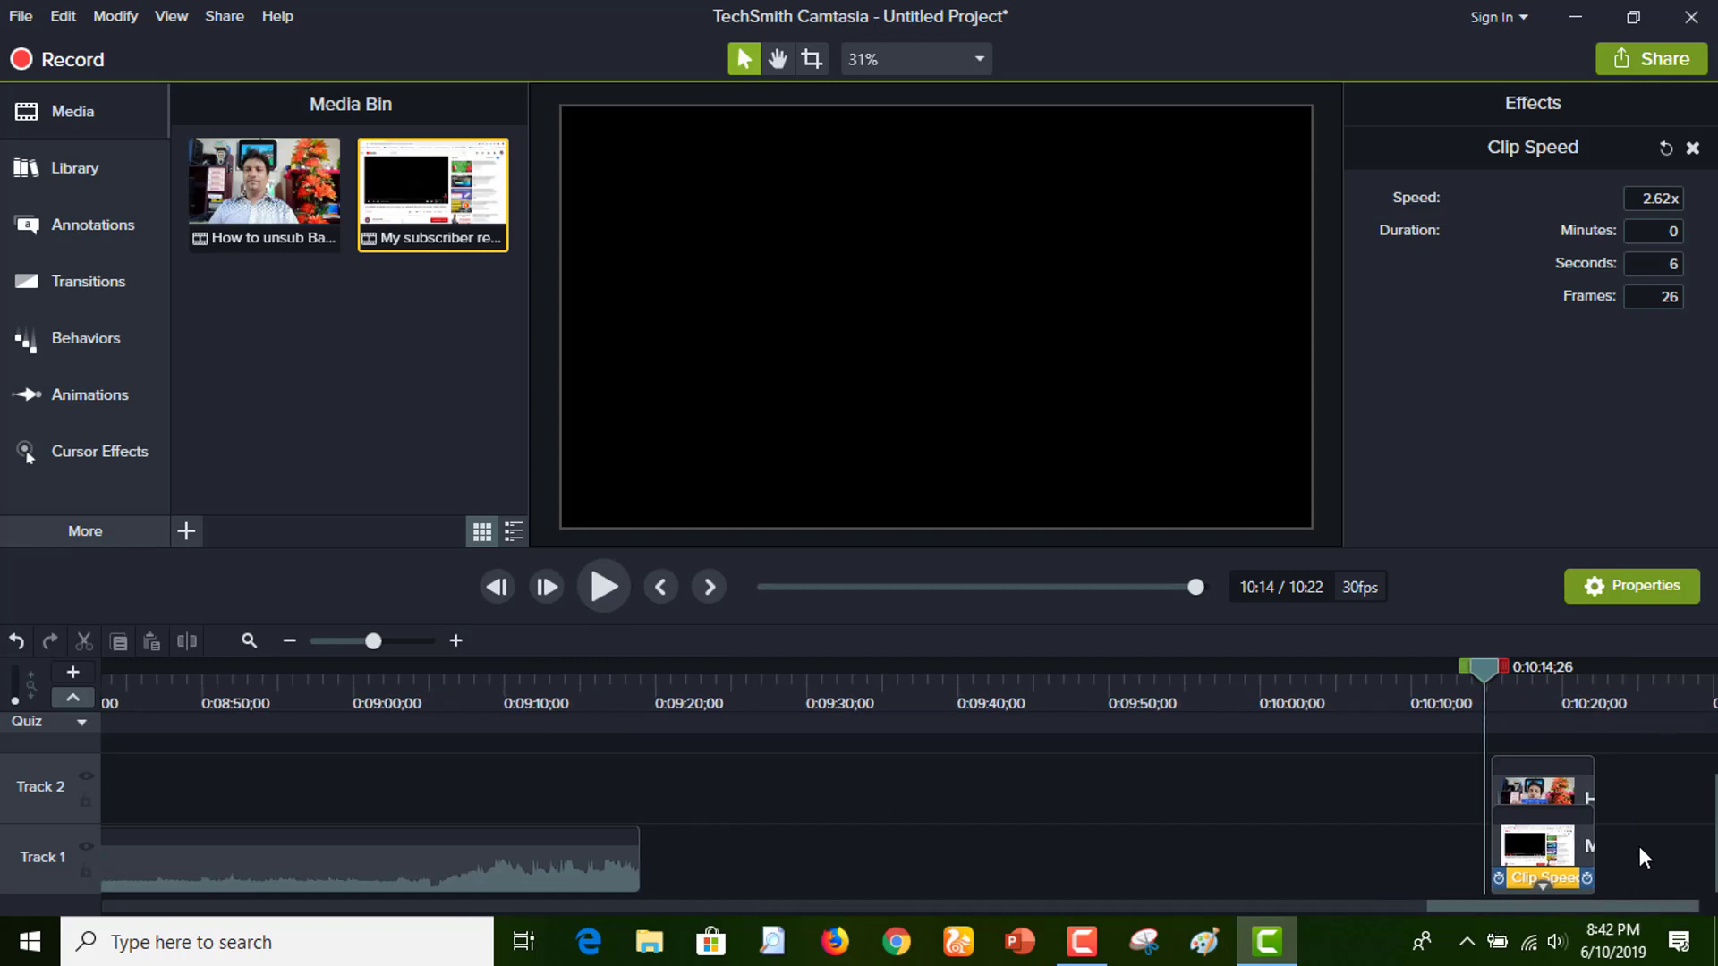
drag(1485, 662, 1491, 663)
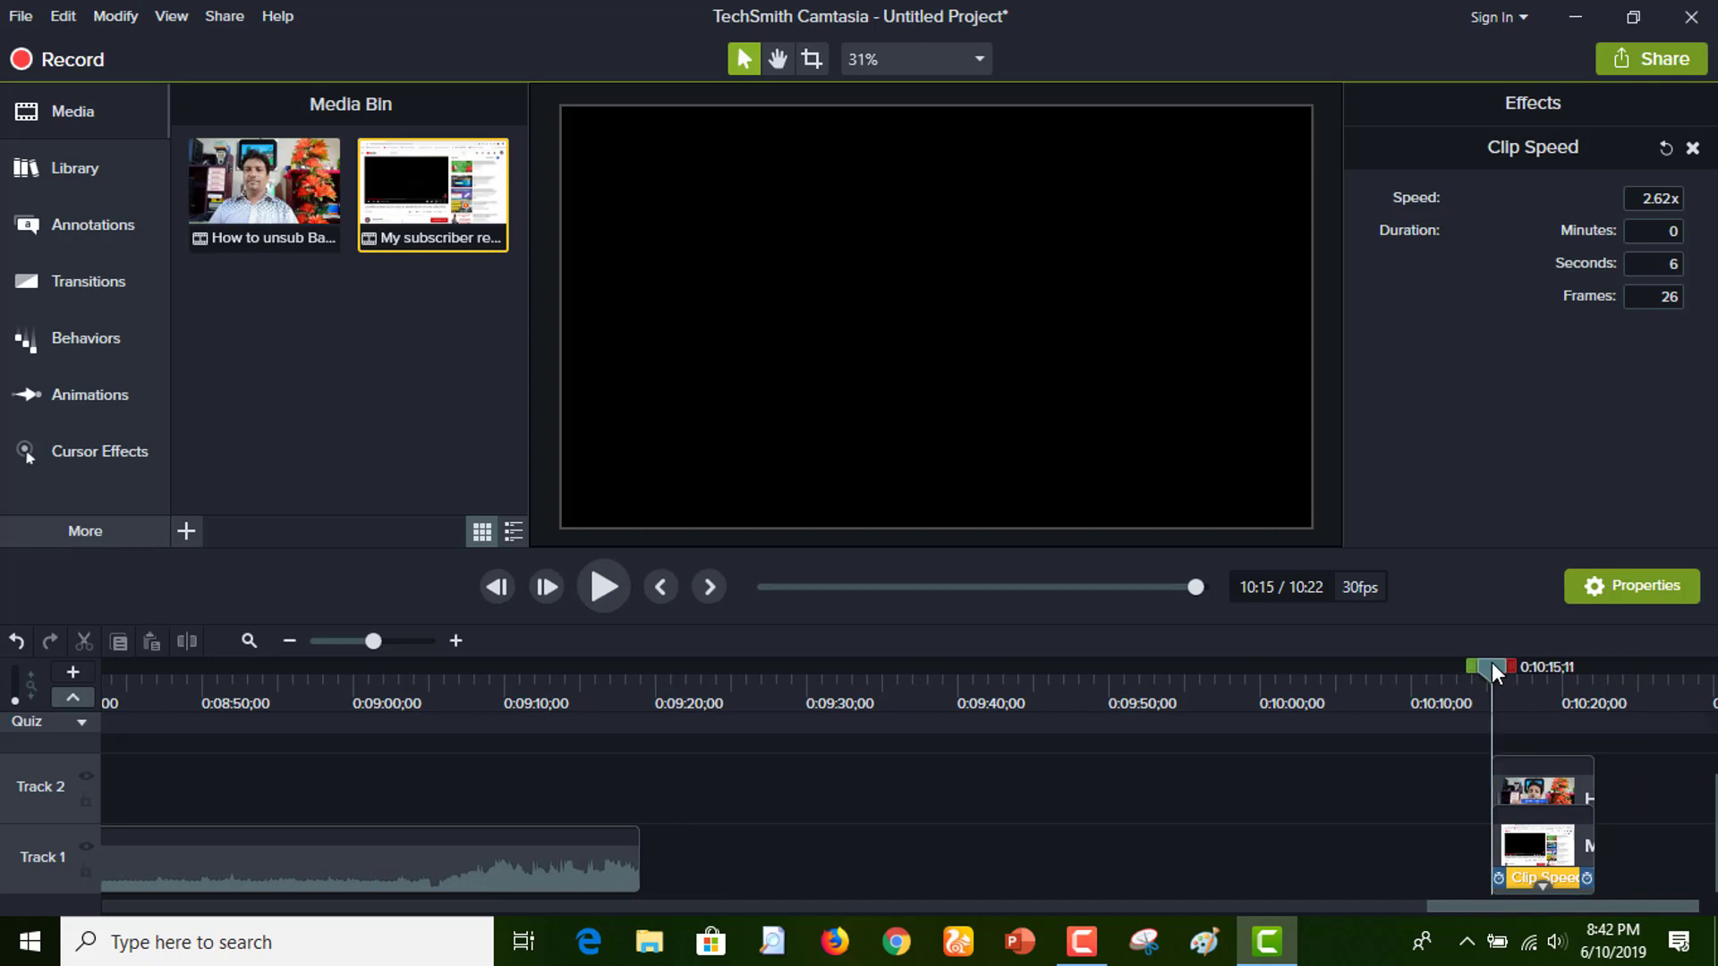
Scrub through the stacked subscribe segment and reminder clip to check their overlap
click(1526, 849)
drag(1486, 665, 1526, 664)
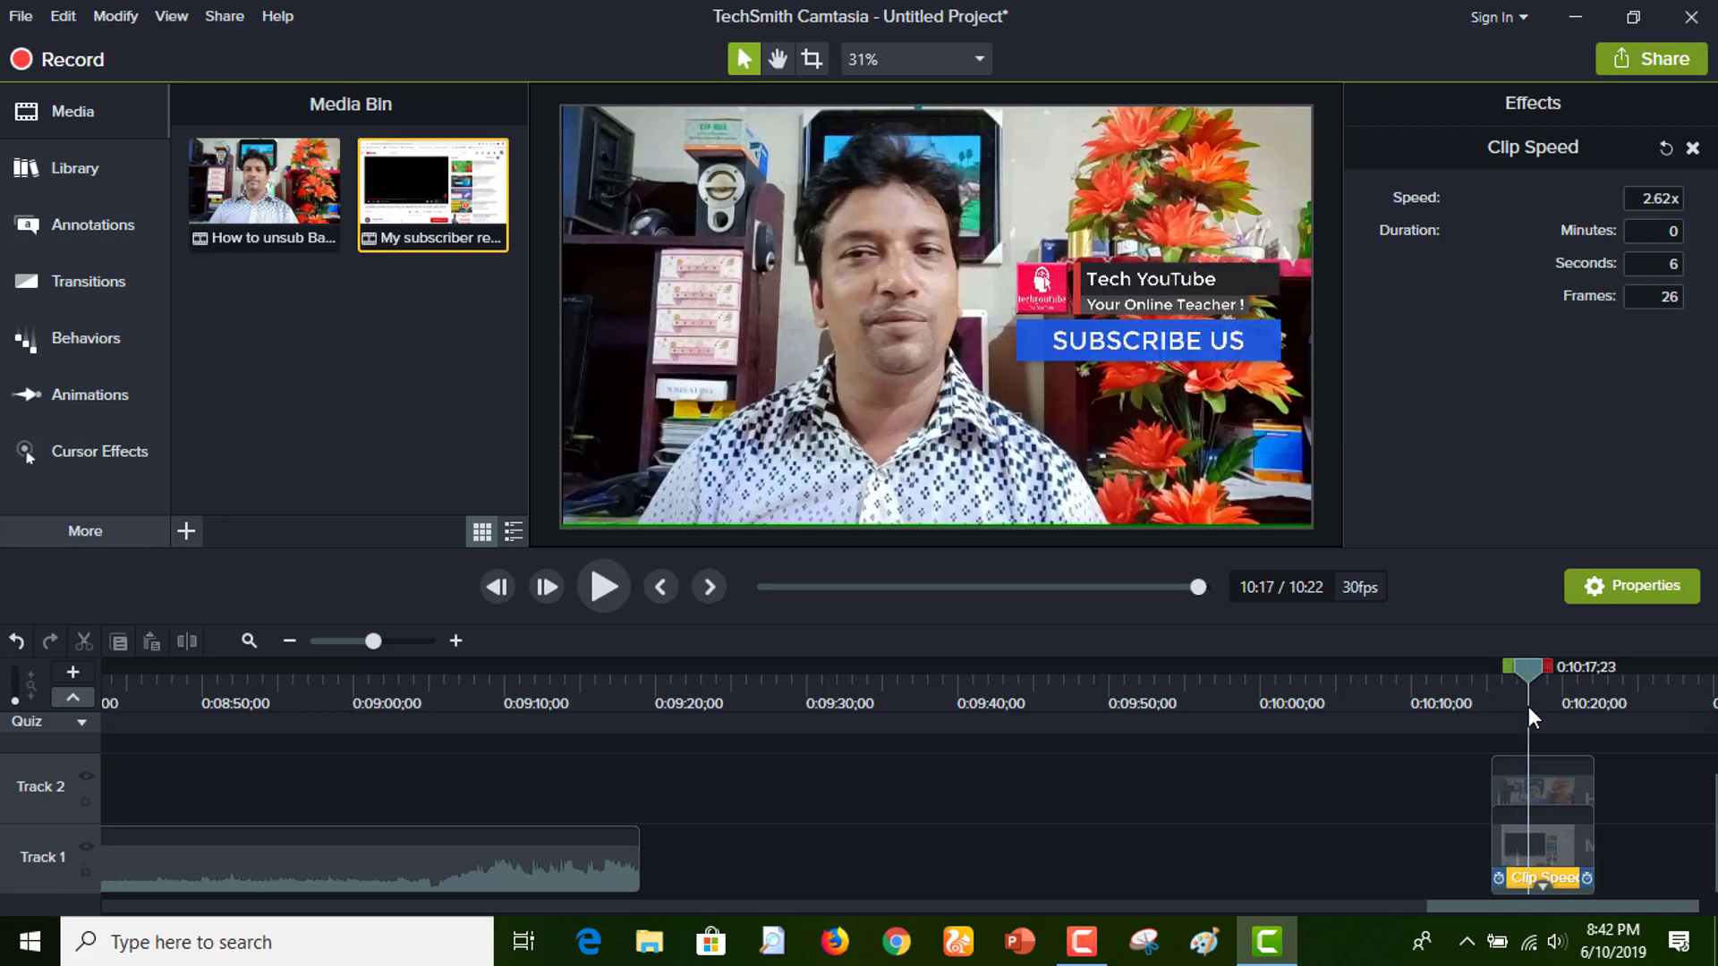
drag(1527, 667, 1503, 671)
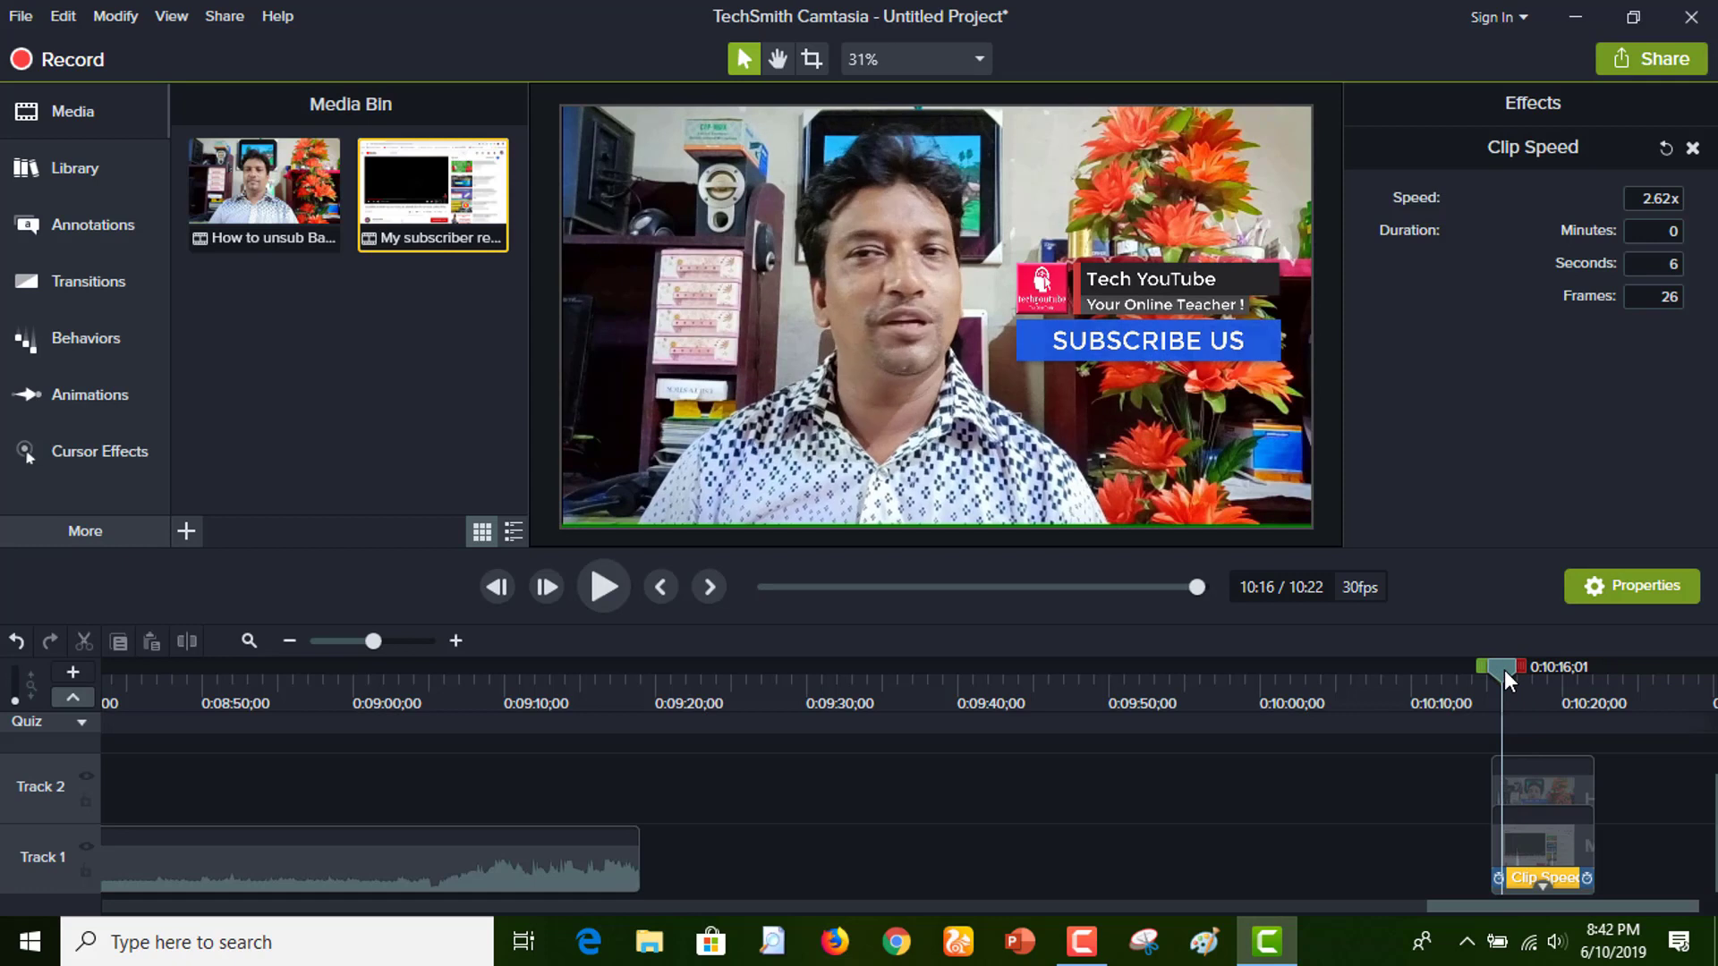
Move the Track 2 talking-head segment clear of the reminder clip, to about 0:10:23, and set the playhead to 0:10:15;13
click(1539, 796)
drag(1553, 778, 1650, 788)
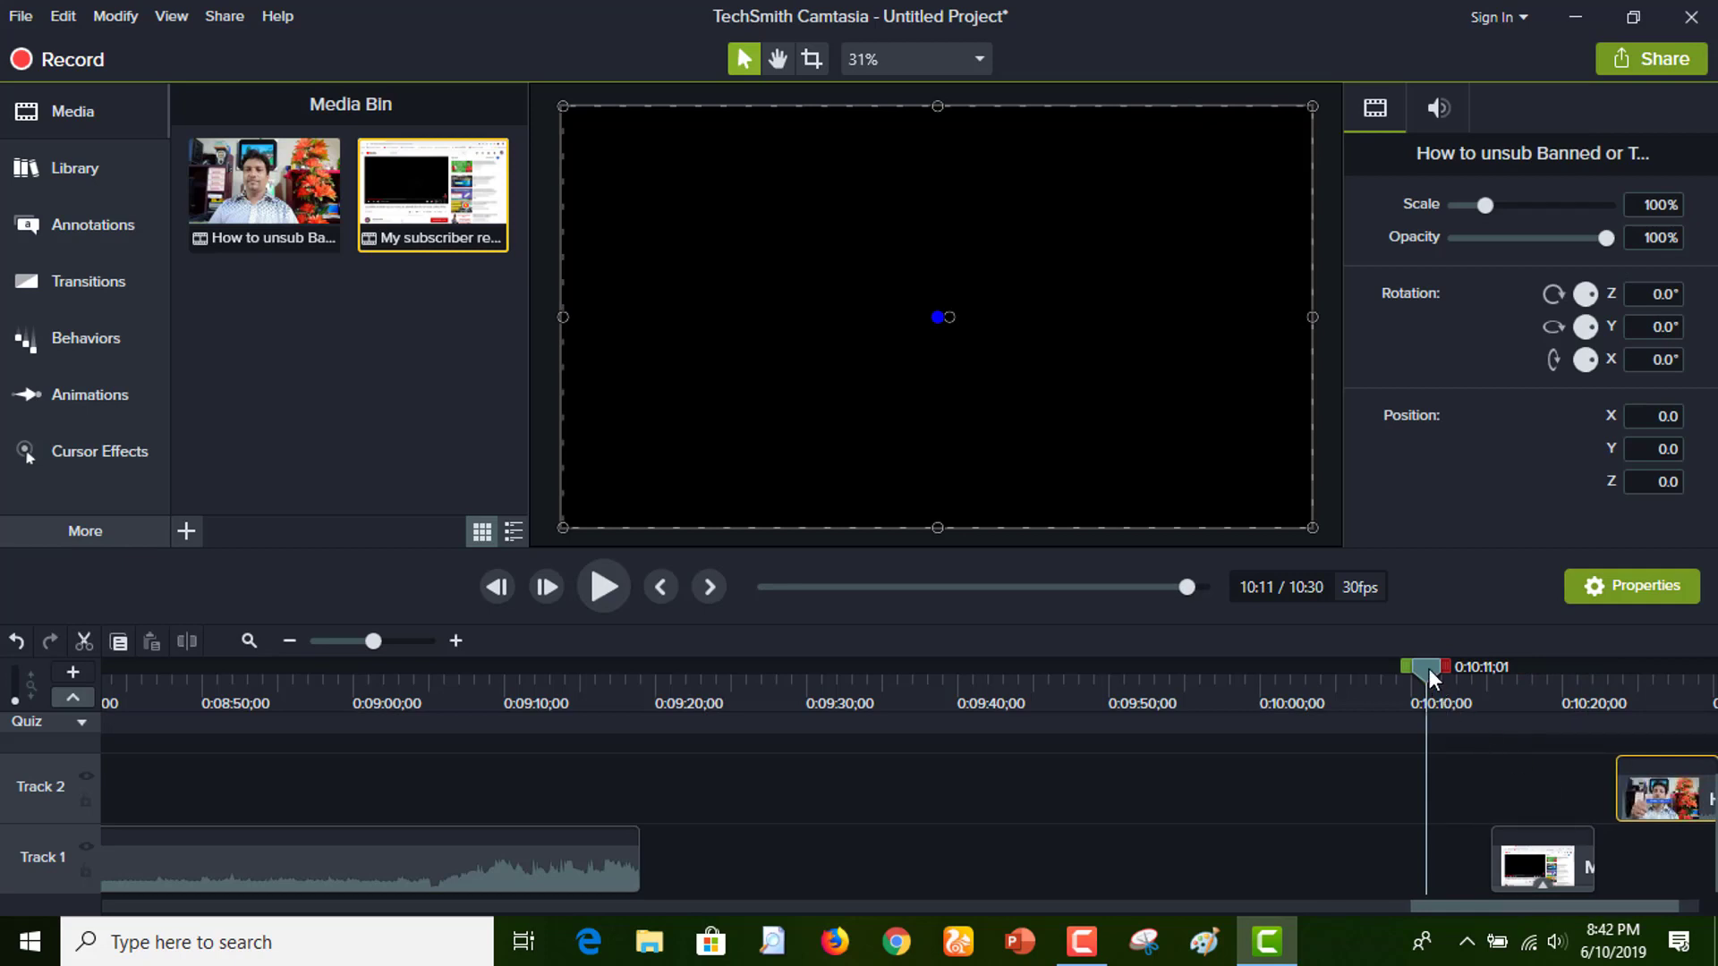
drag(1429, 668, 1497, 664)
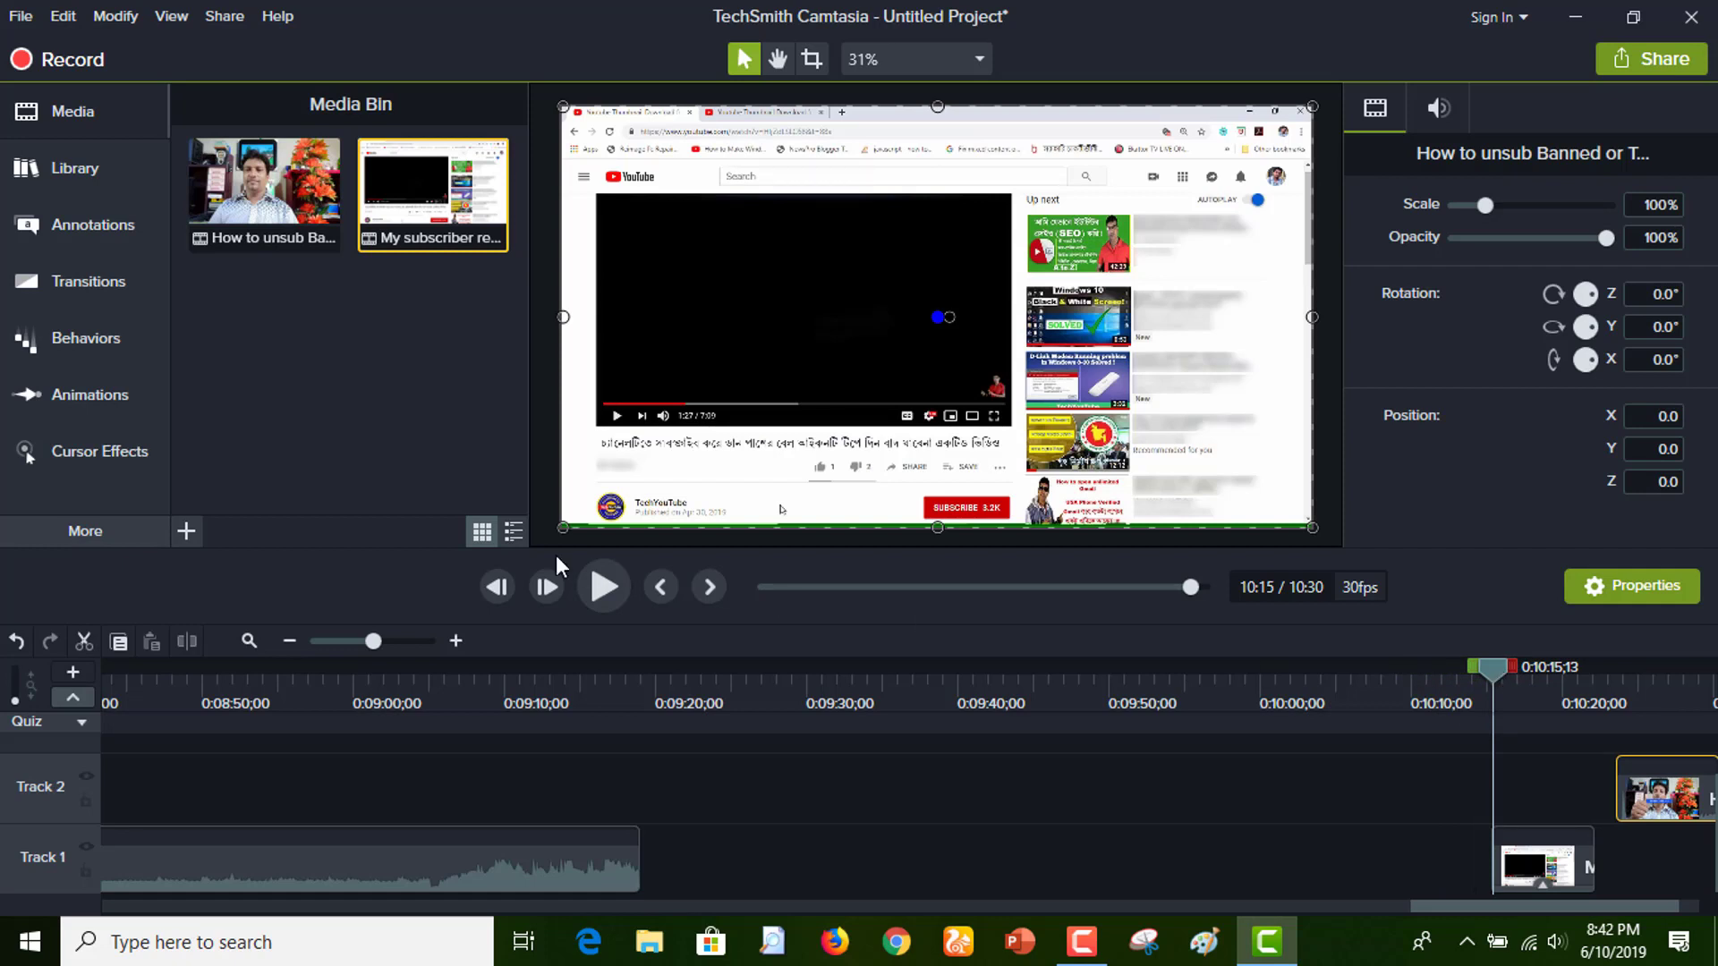
Add a Zoom-n-Pan animation at the reminder clip's start, framing the YouTube player area to fill the canvas at about 182%
click(1545, 869)
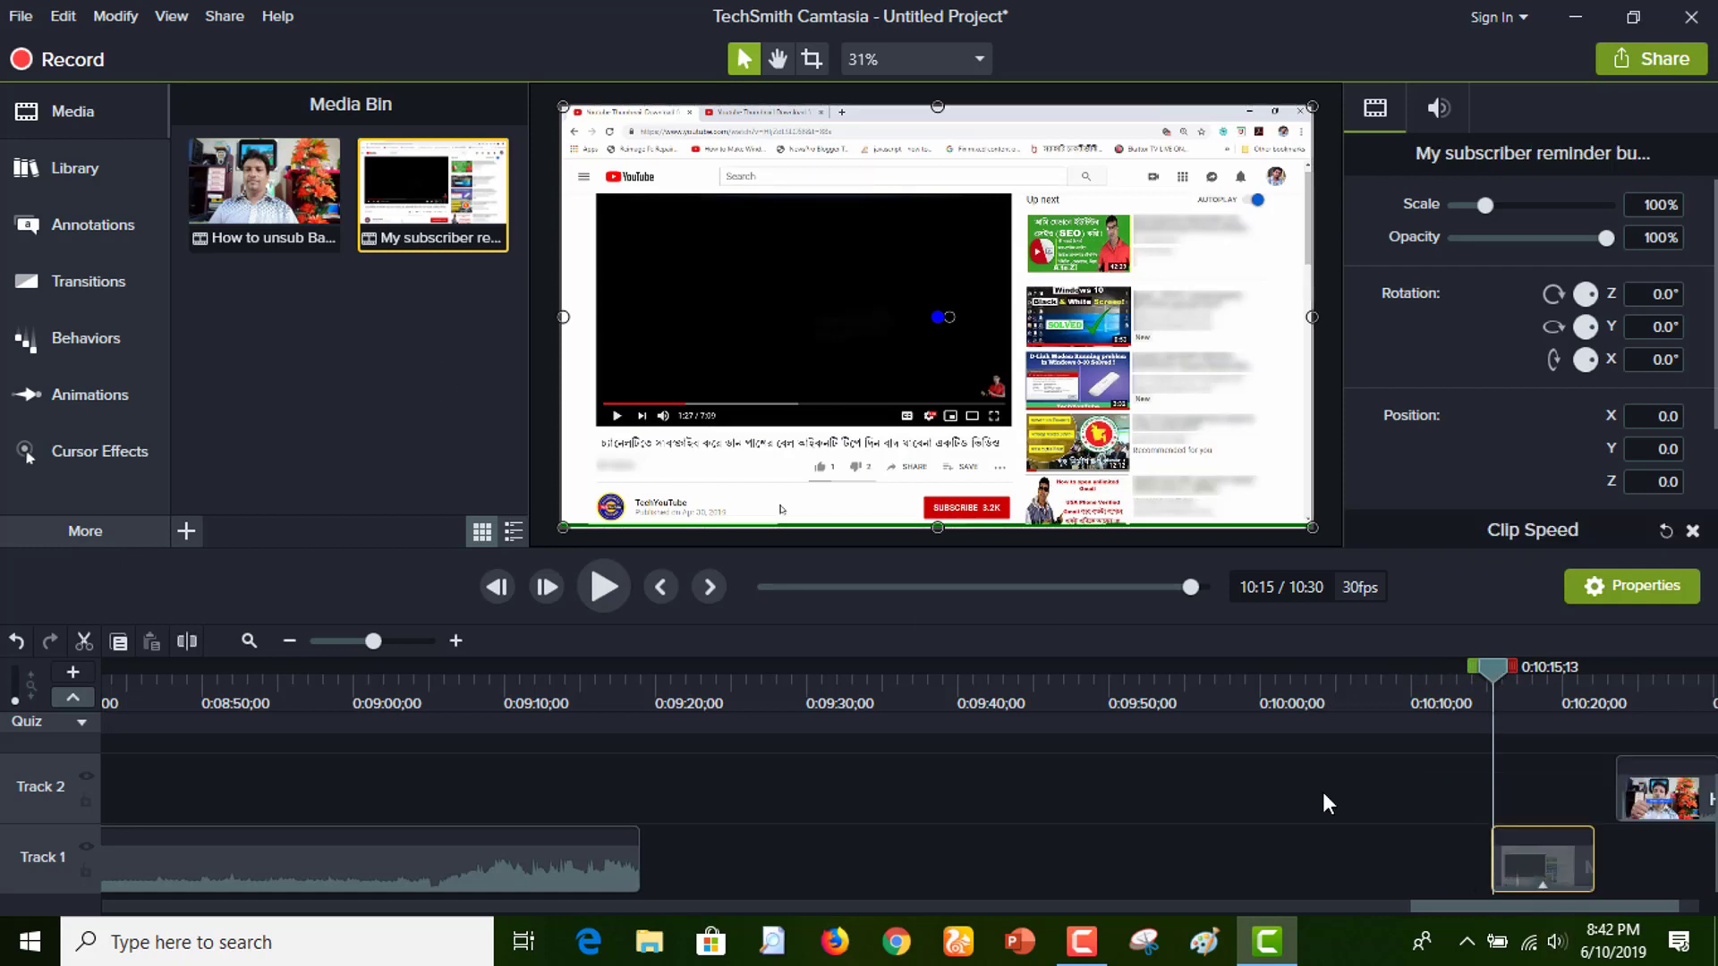
click(92, 397)
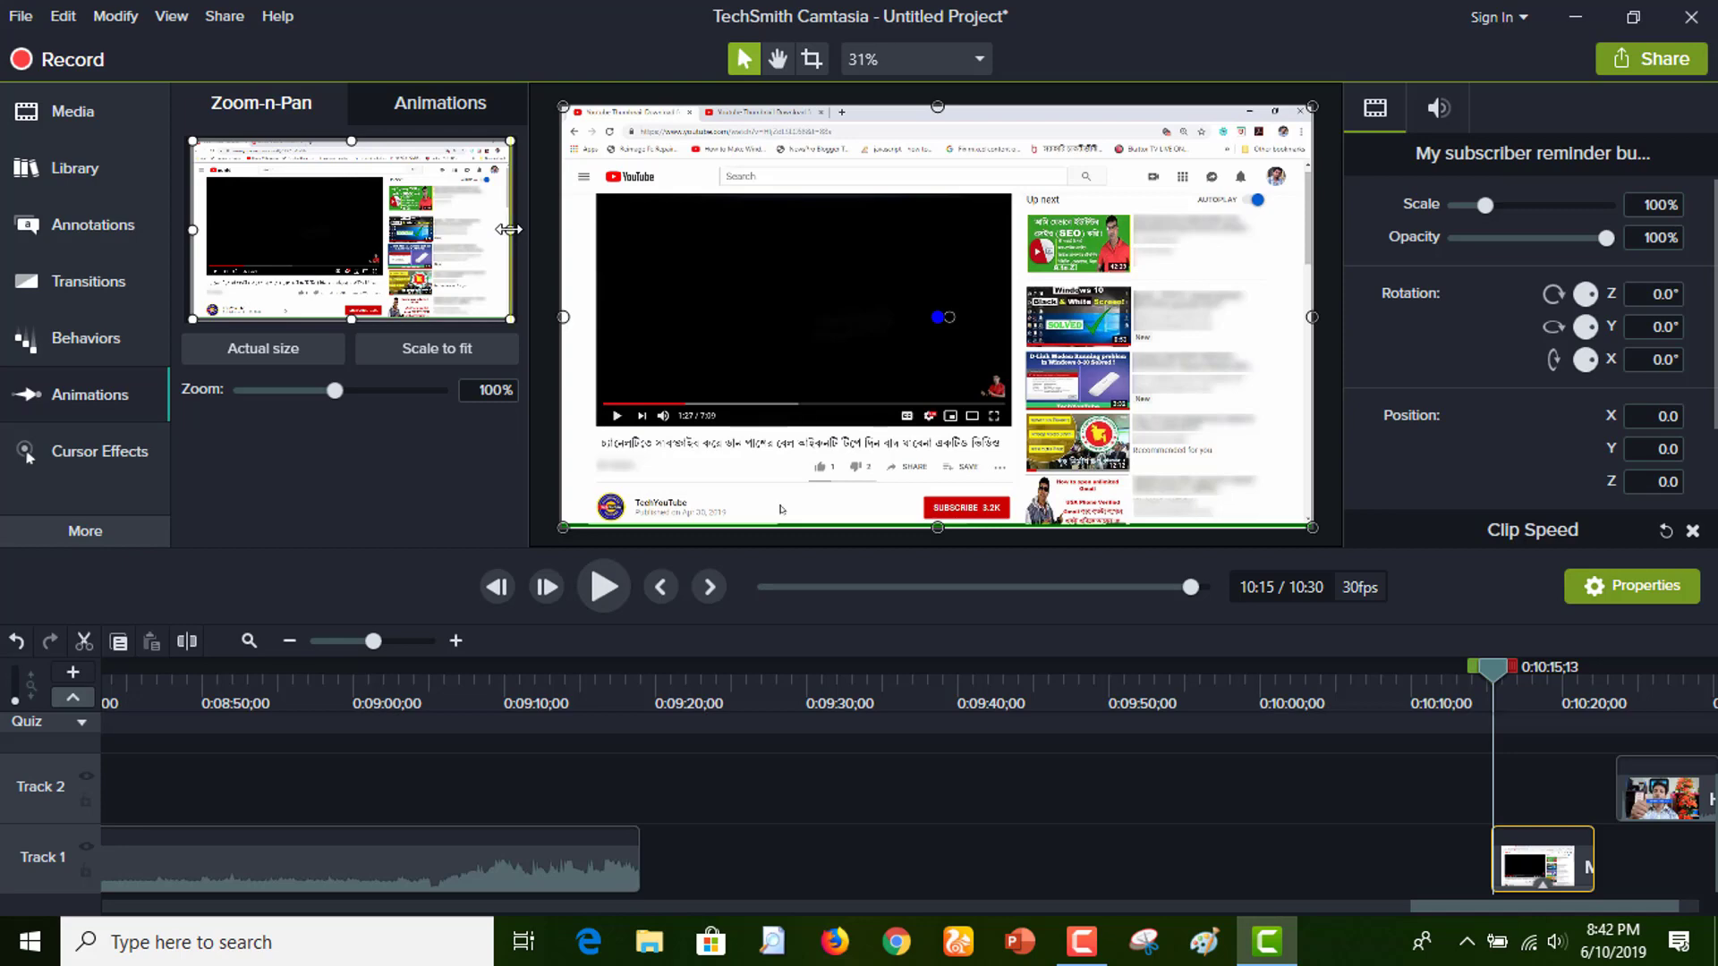
drag(509, 321, 380, 271)
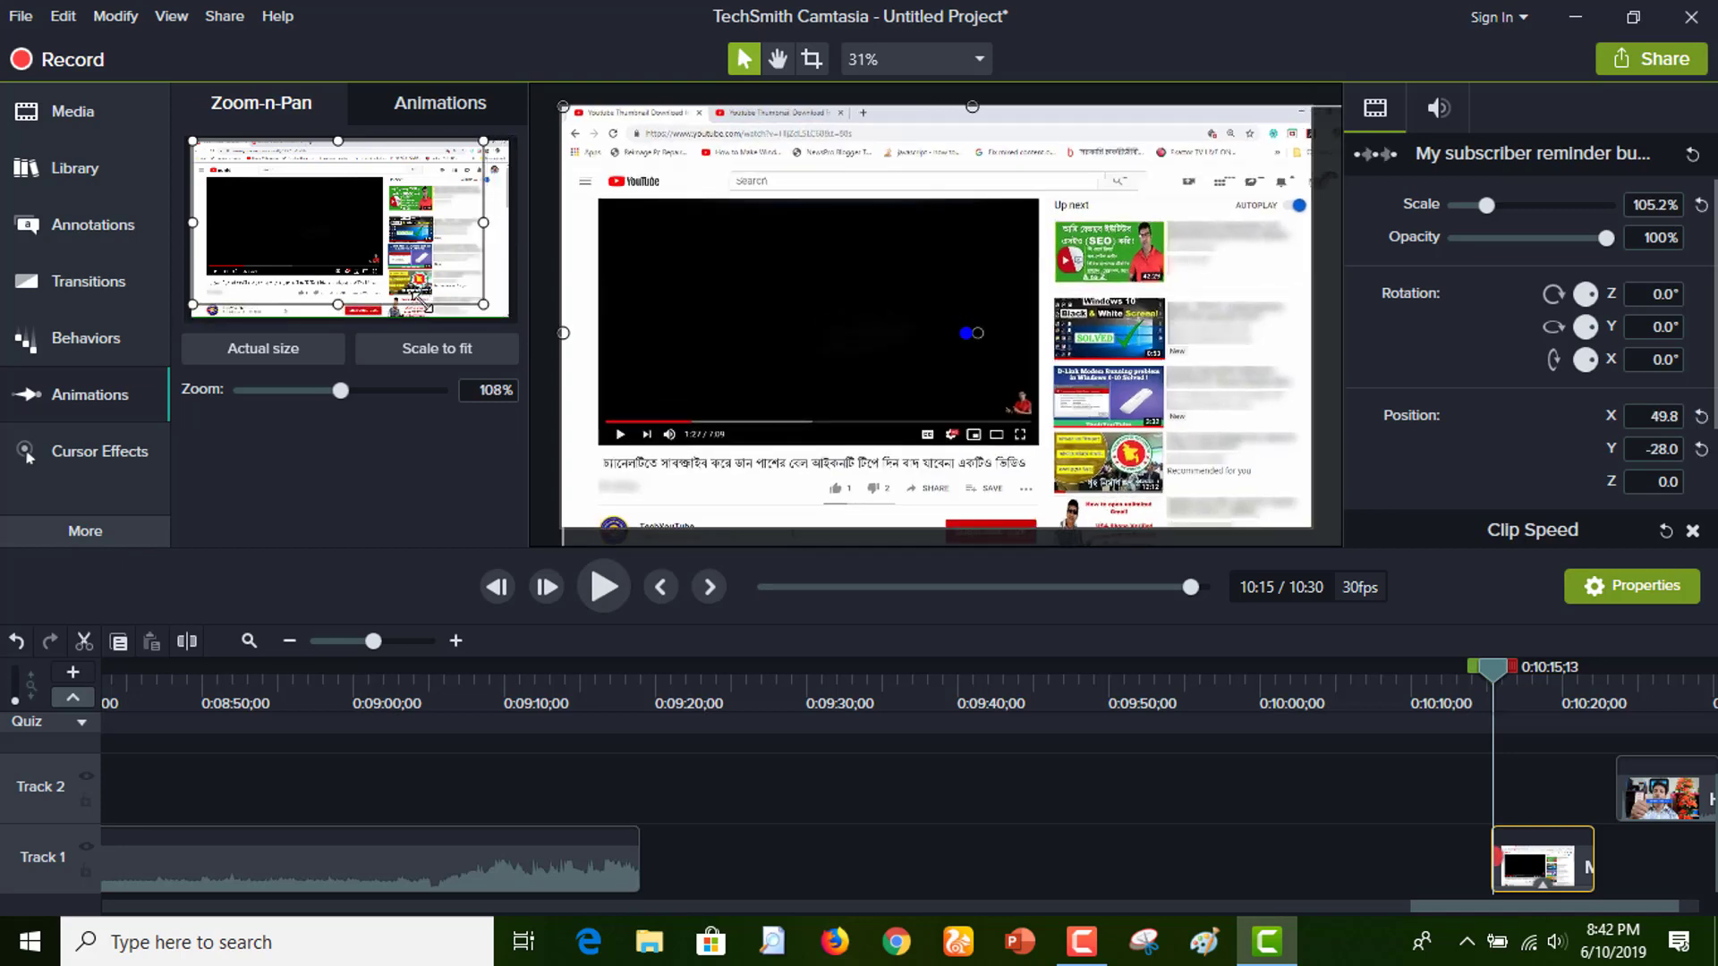
drag(292, 223, 281, 222)
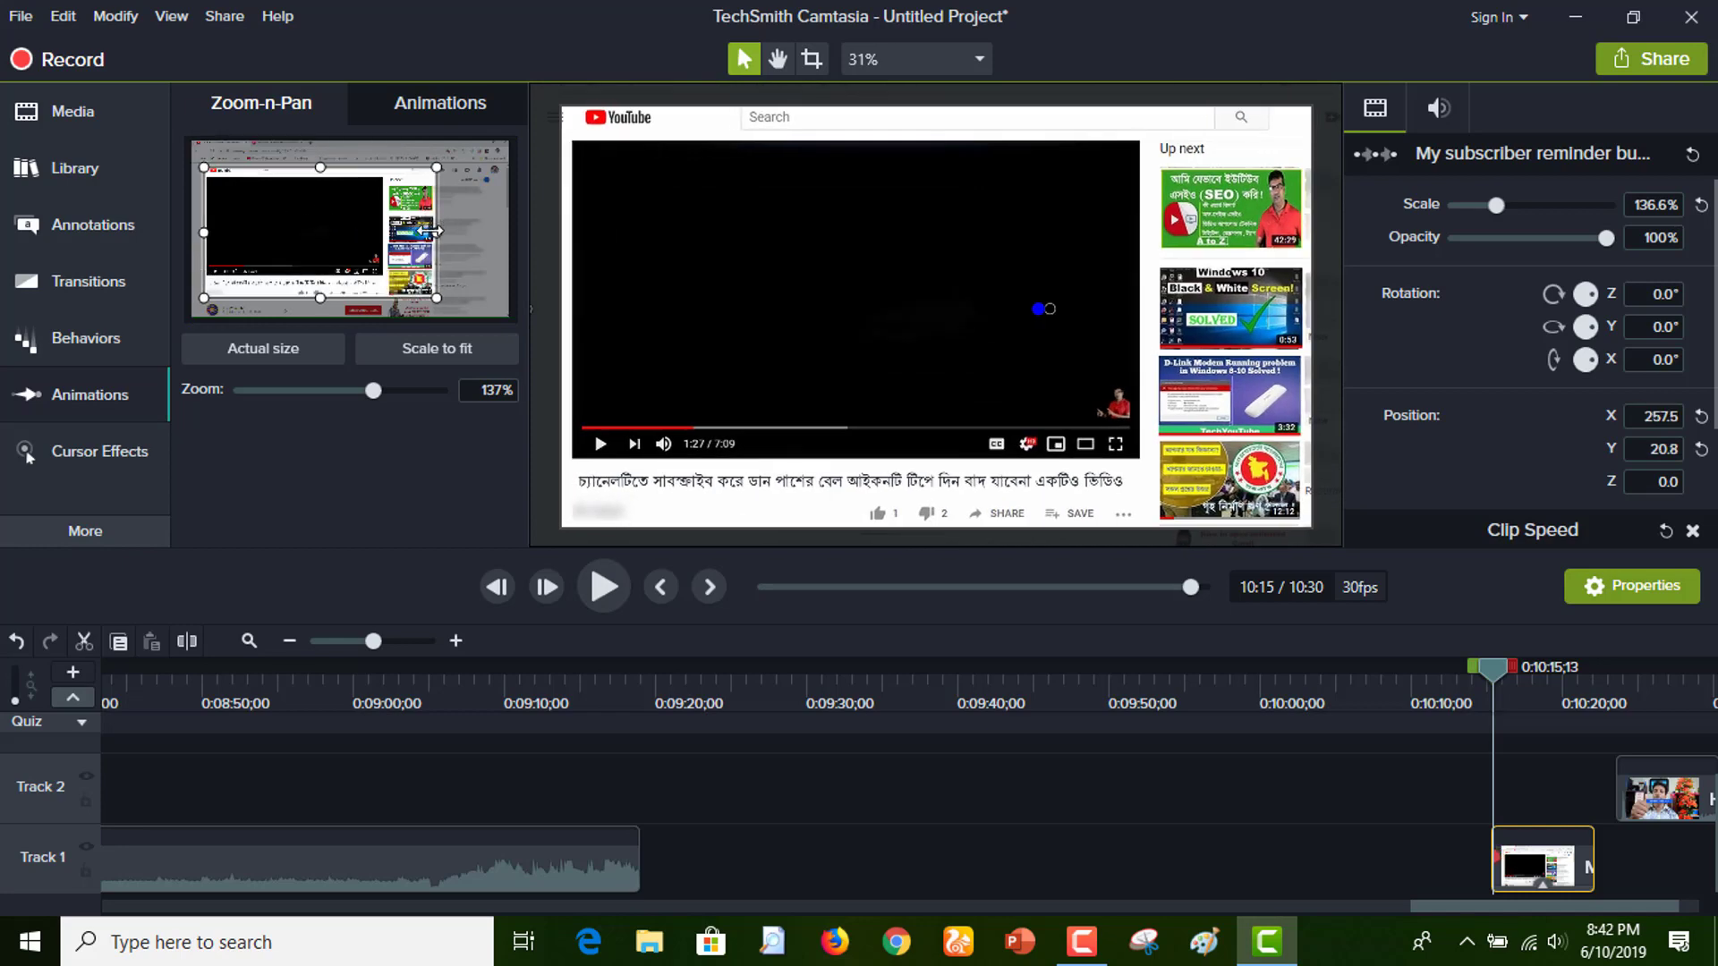
drag(433, 232, 381, 232)
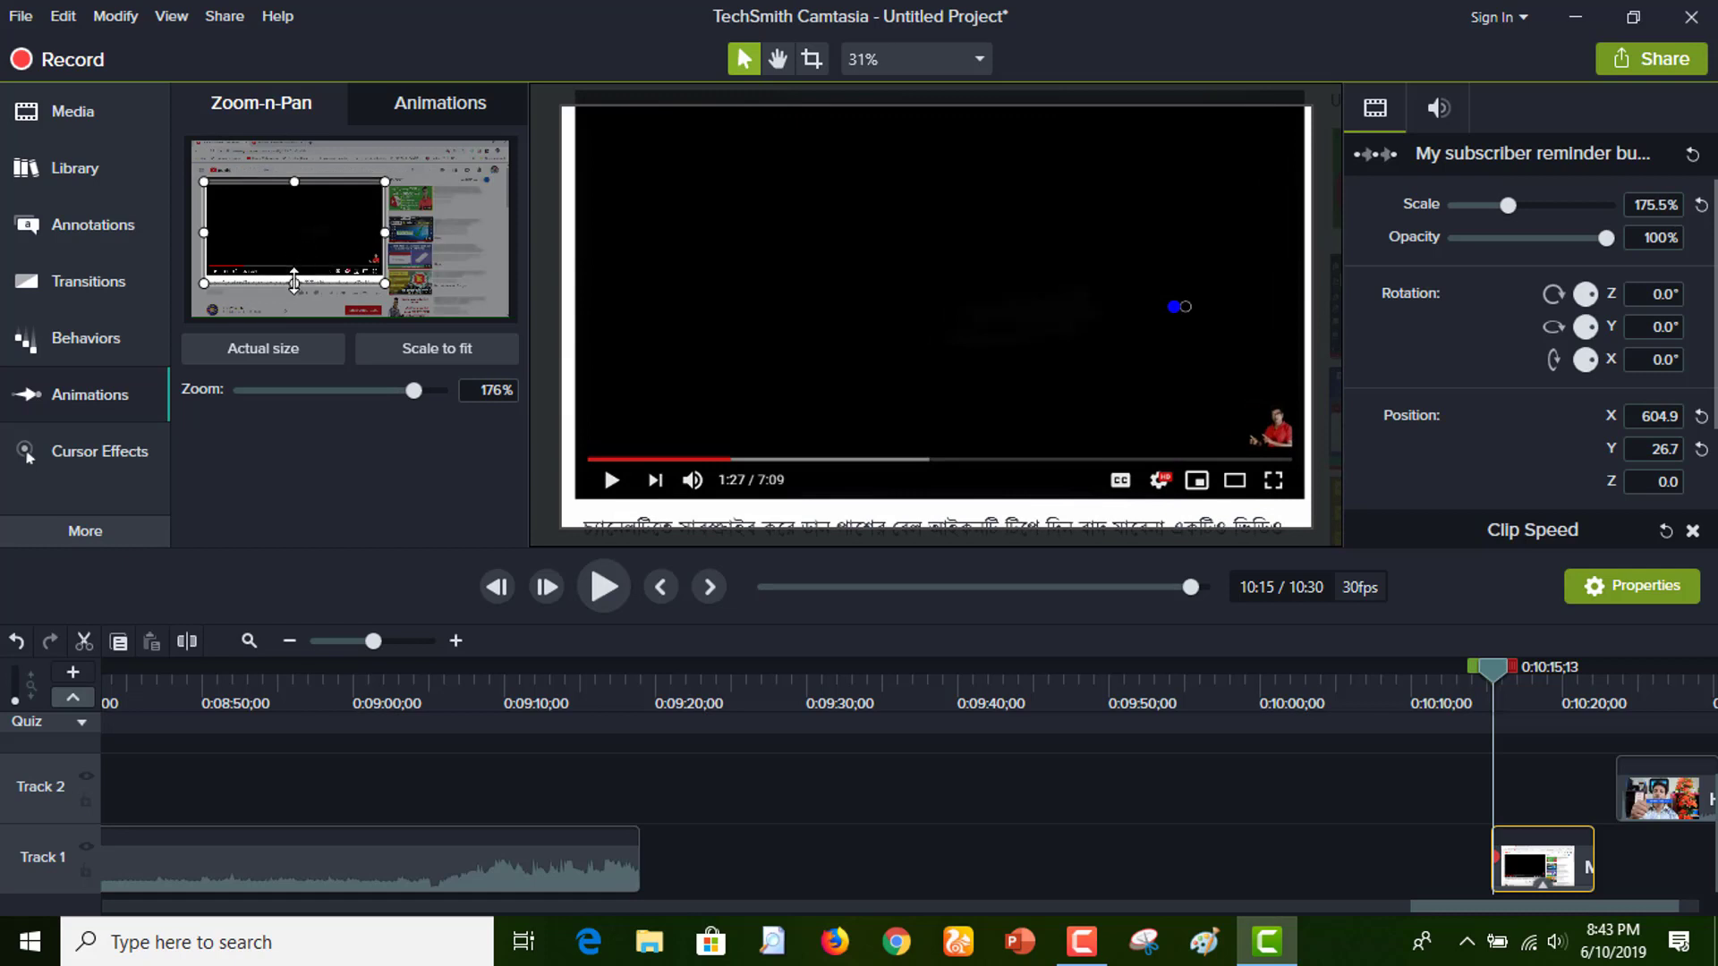
drag(295, 282, 367, 251)
drag(822, 325, 823, 330)
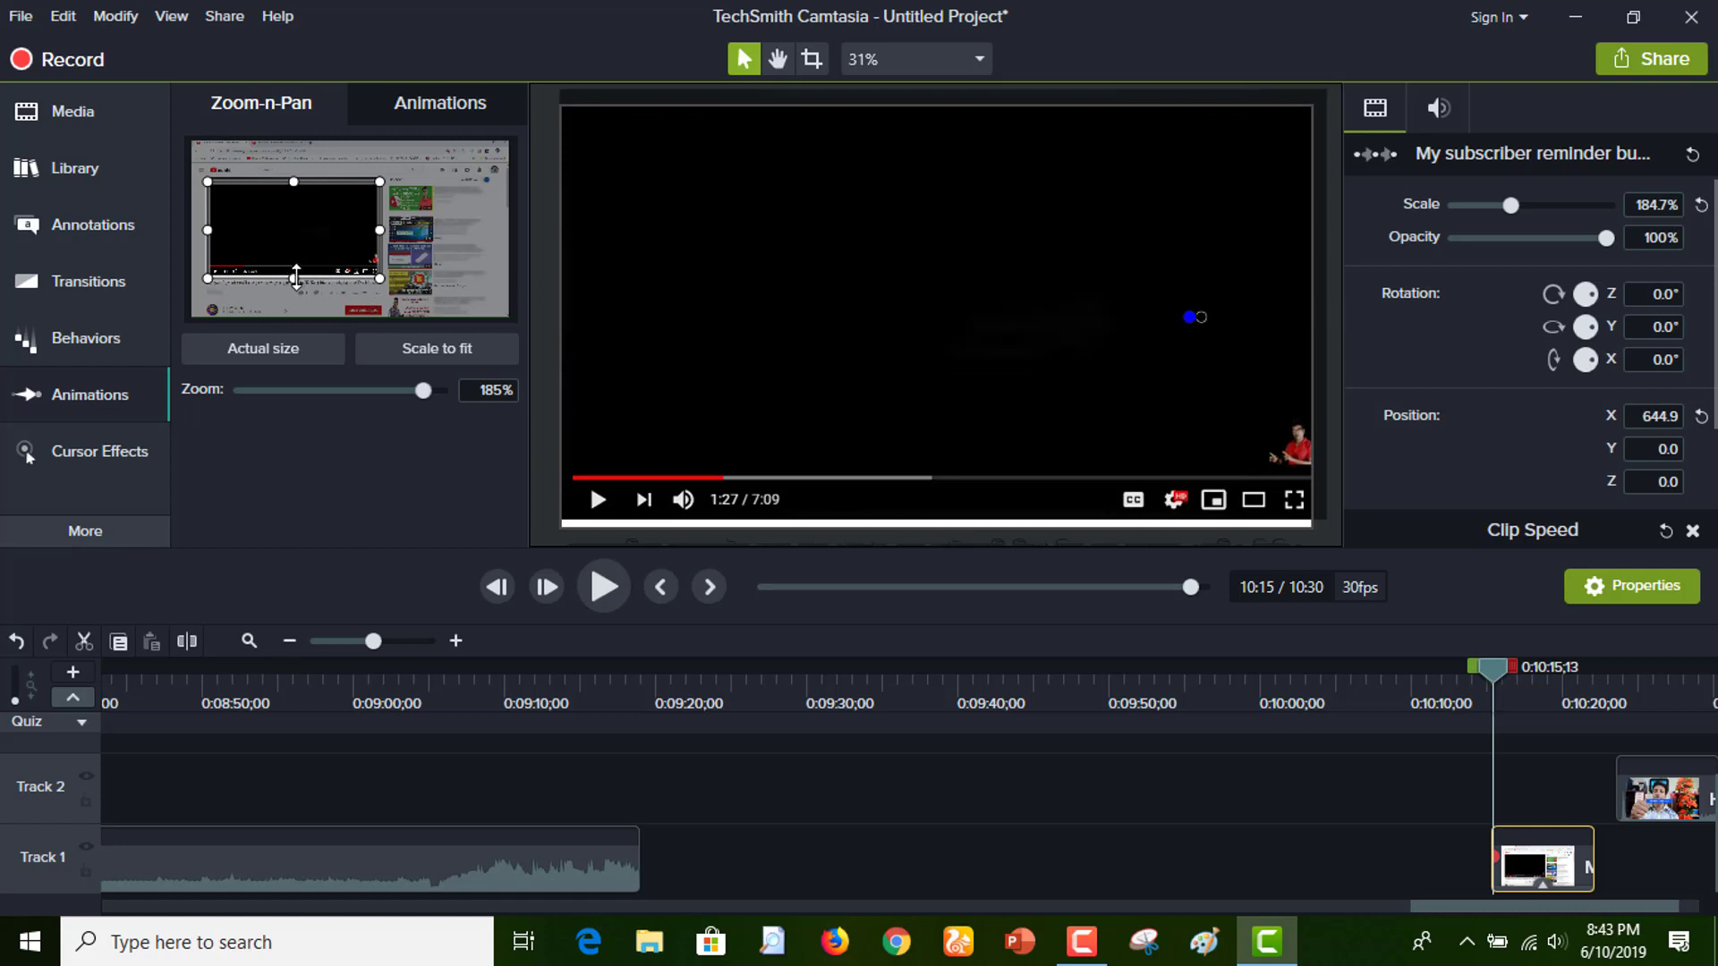
drag(295, 275, 298, 276)
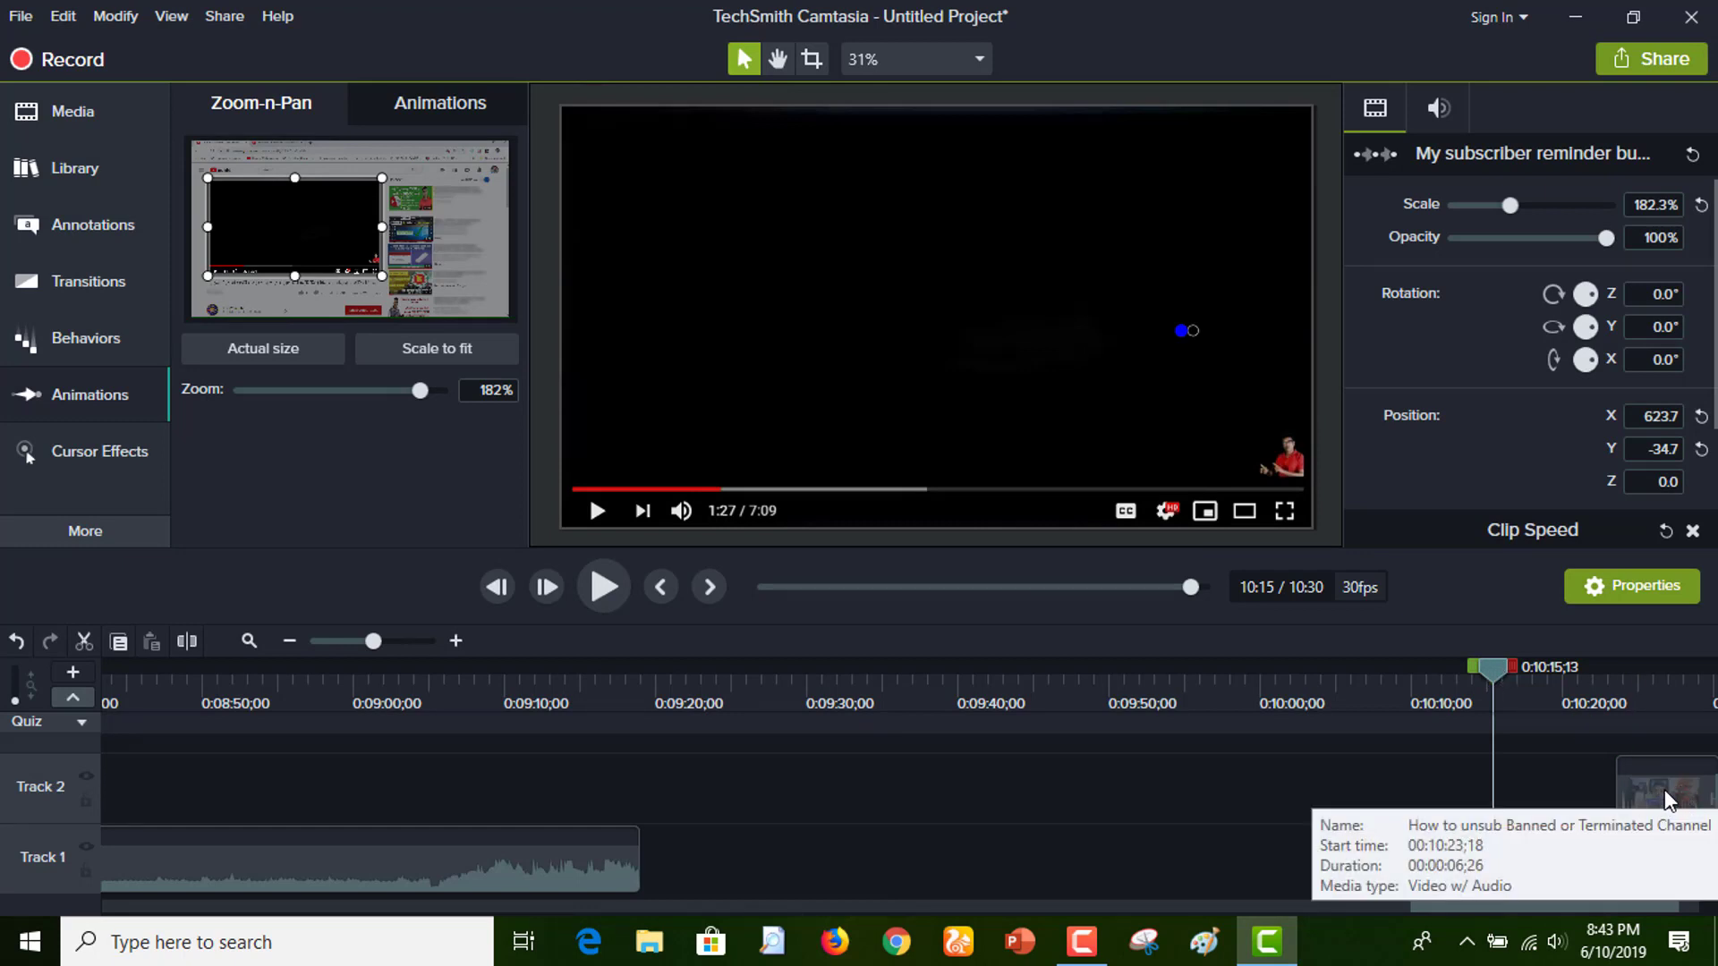
Move the talking-head segment back directly above the reminder clip and group the two clips
drag(1665, 790, 1520, 794)
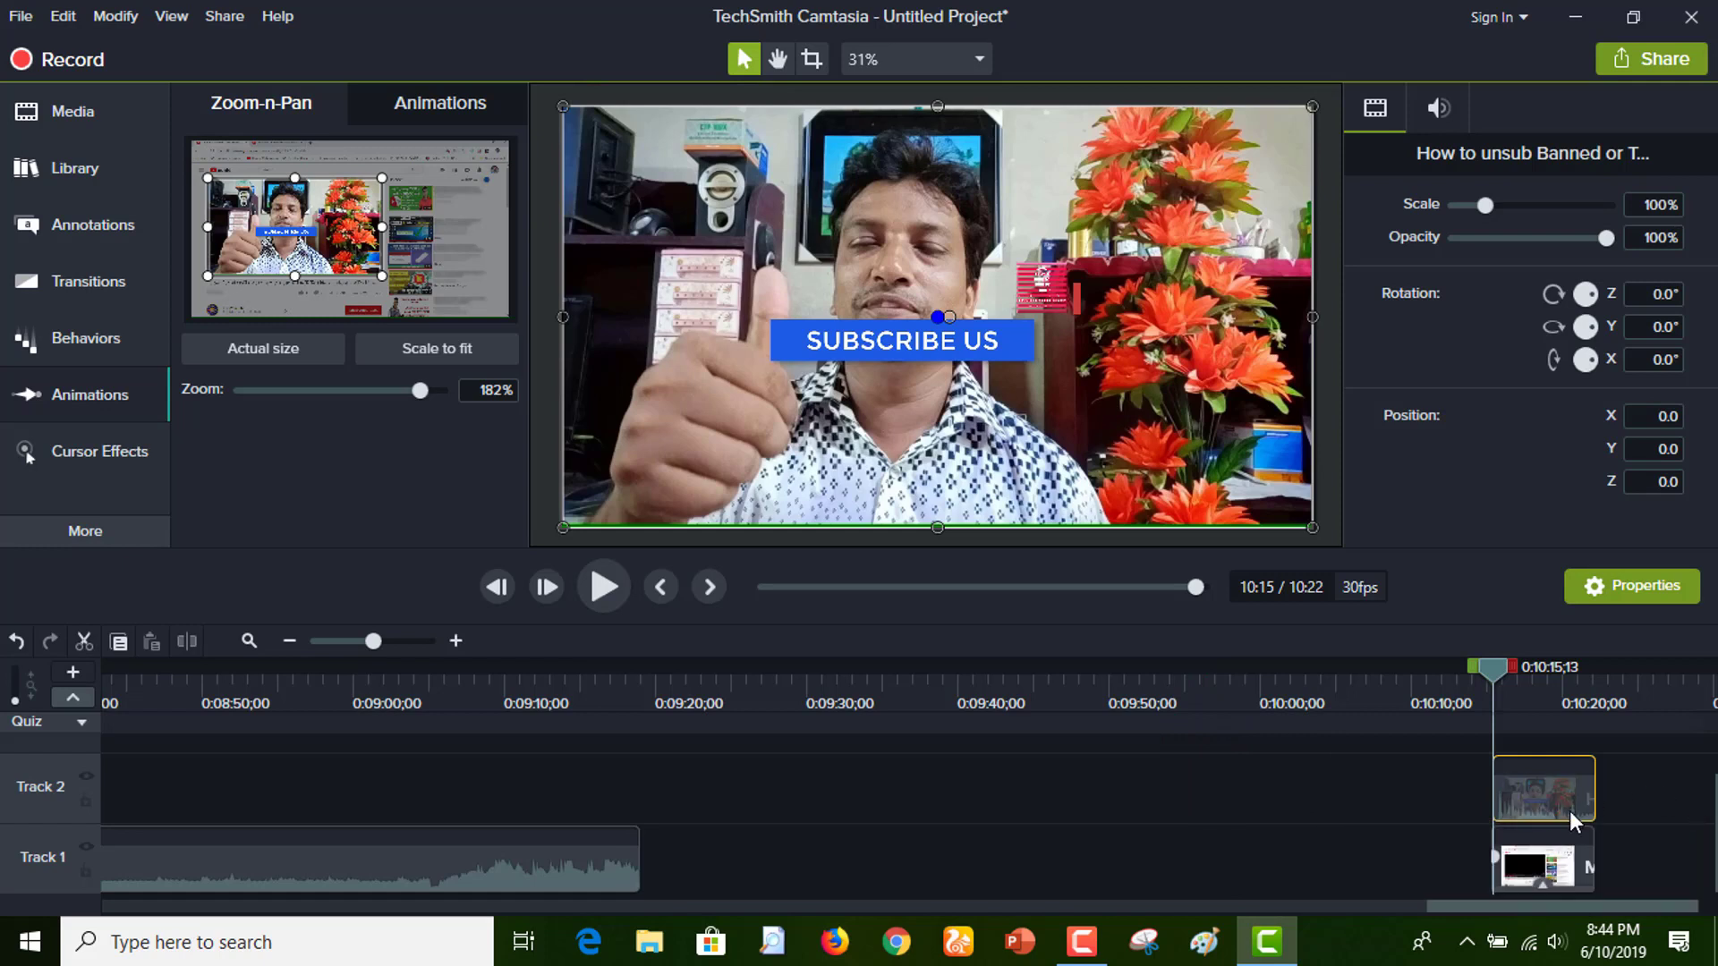
click(1557, 864)
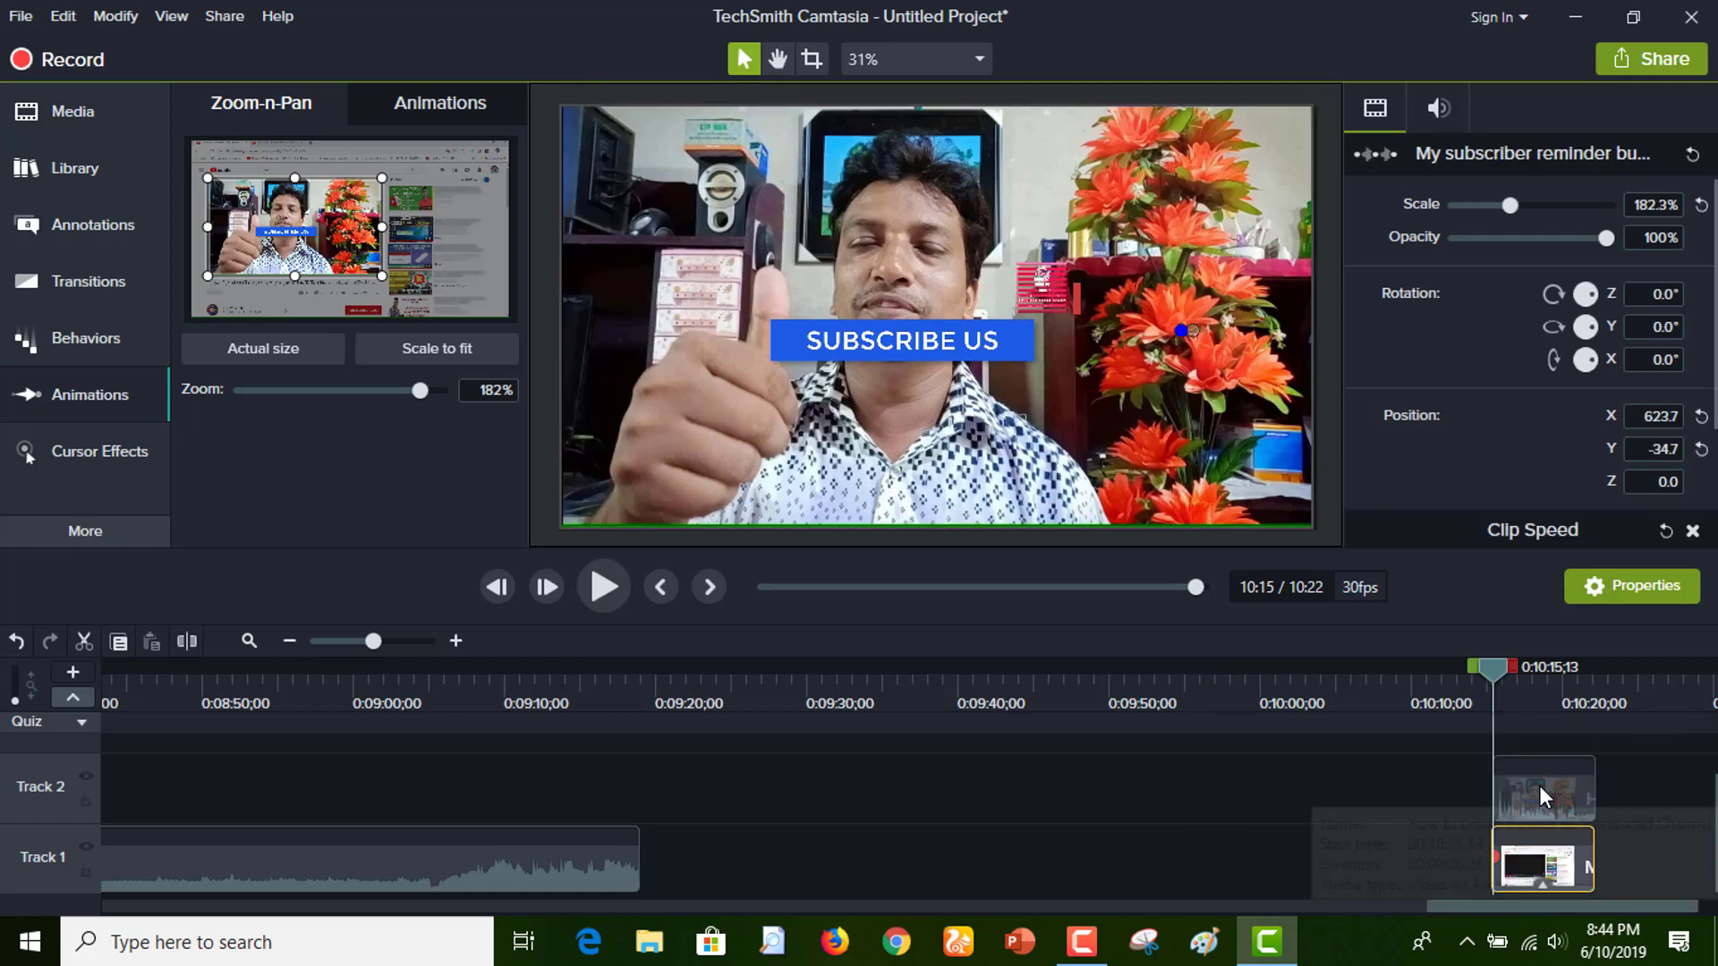
click(1550, 799)
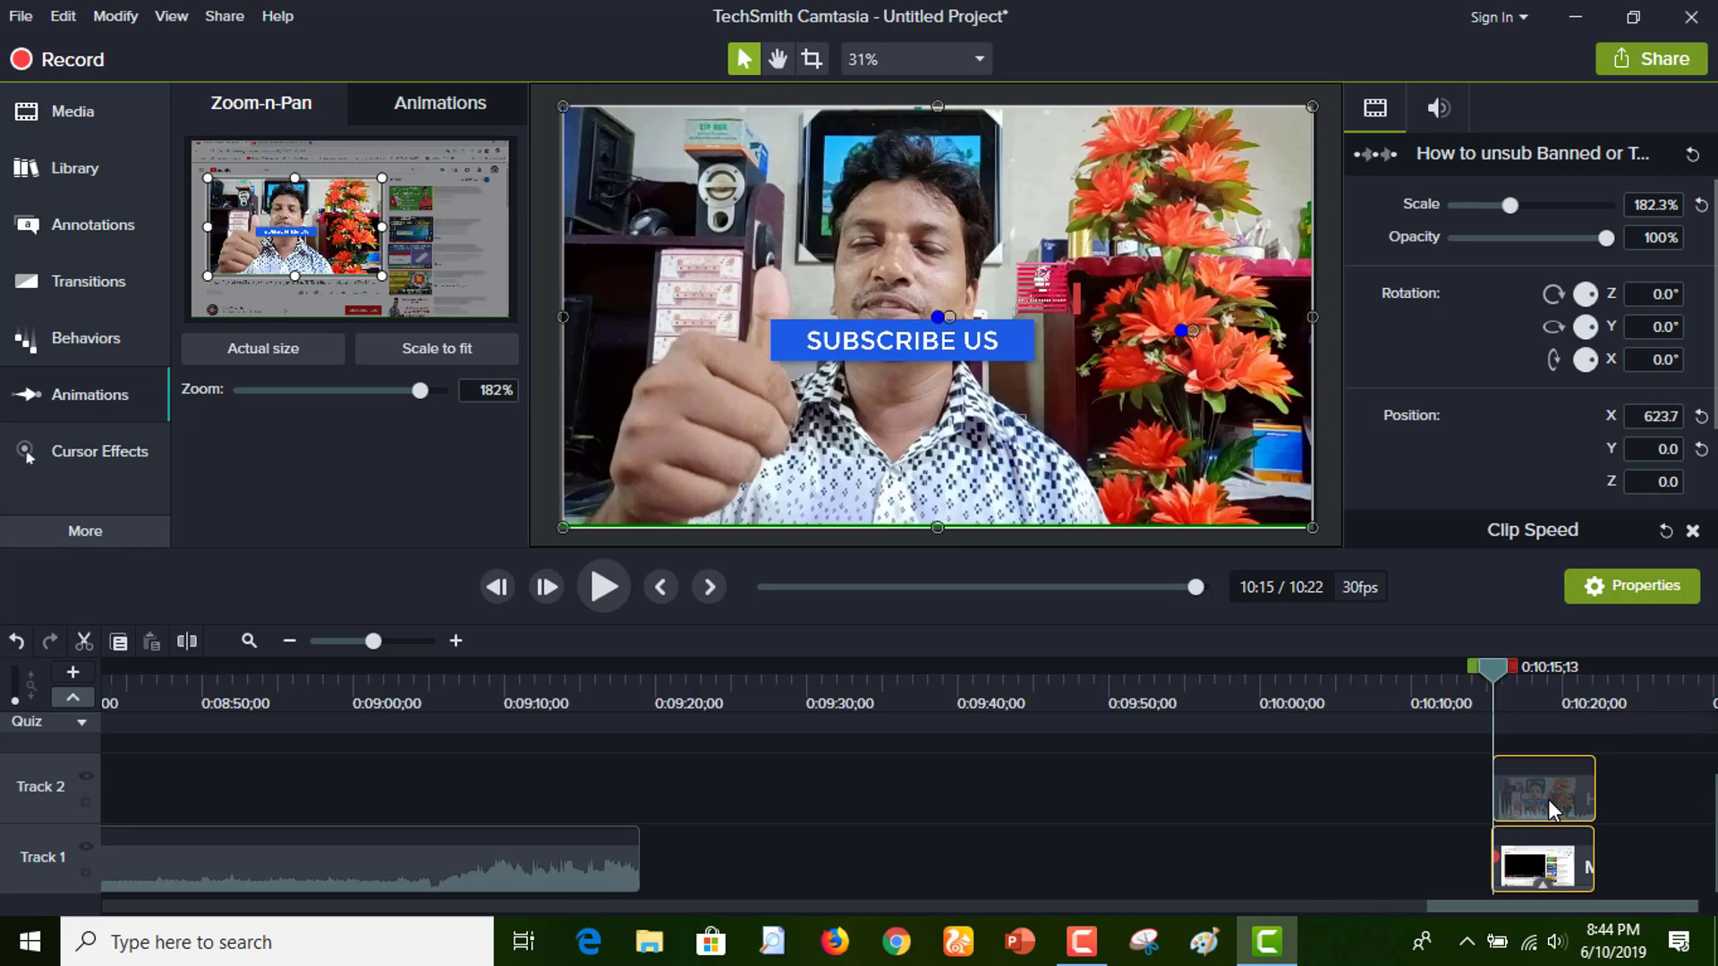
right_click(1548, 799)
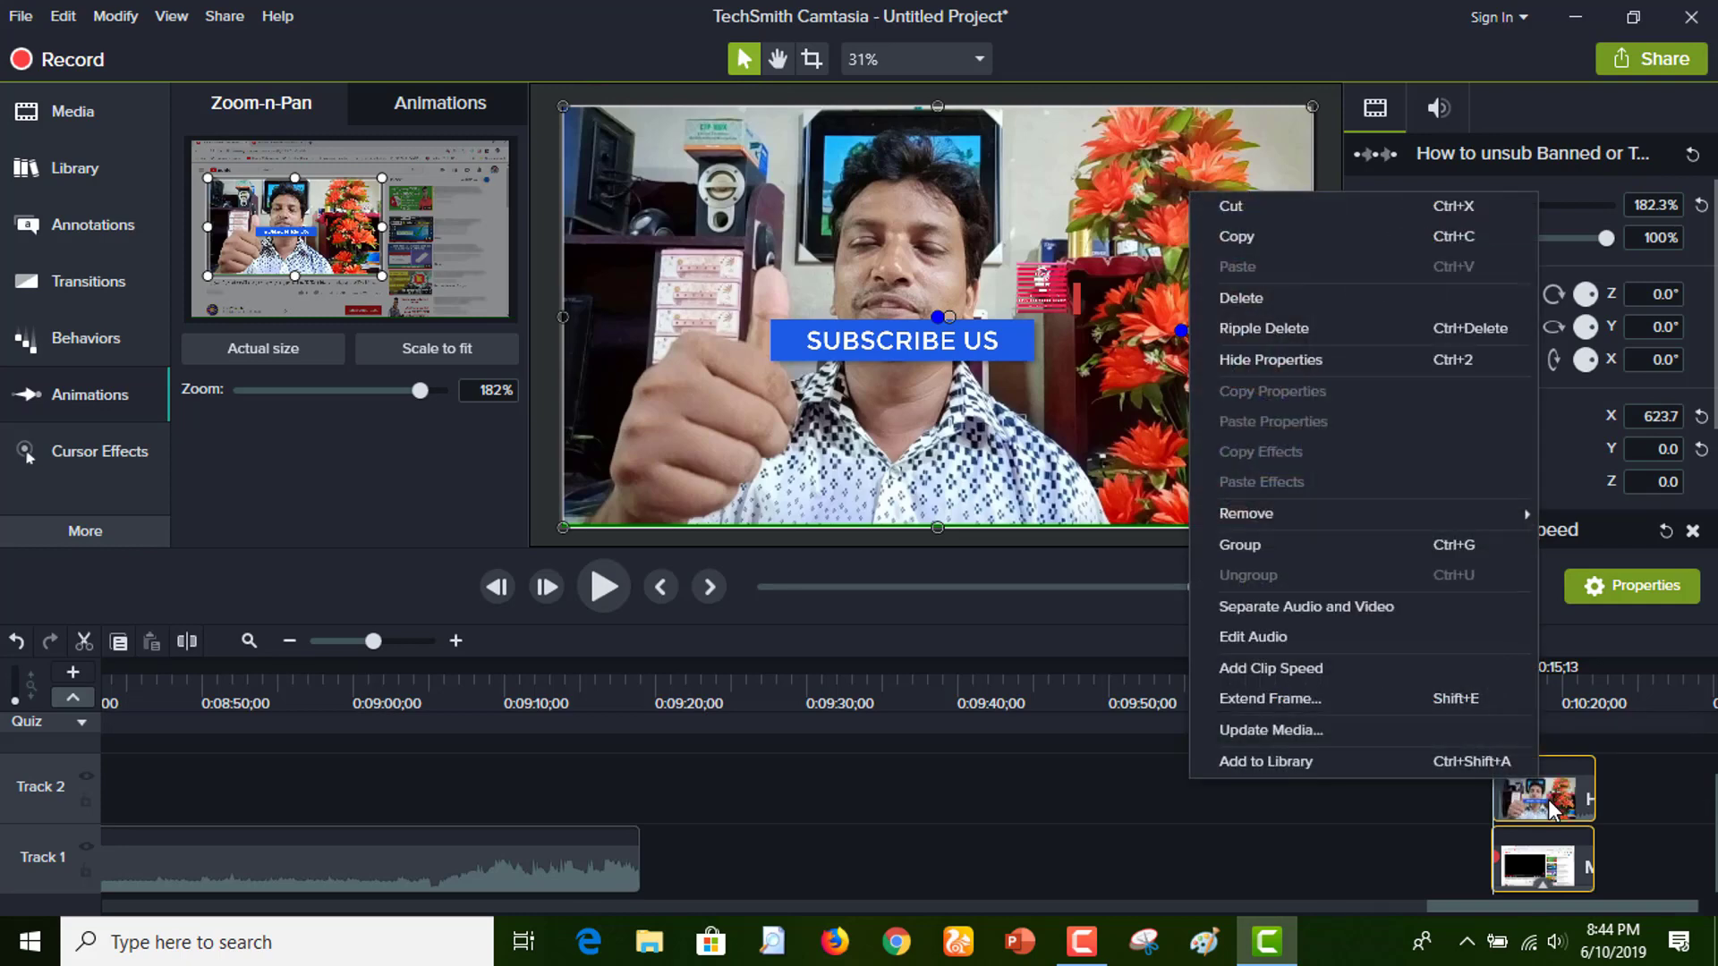
click(1261, 549)
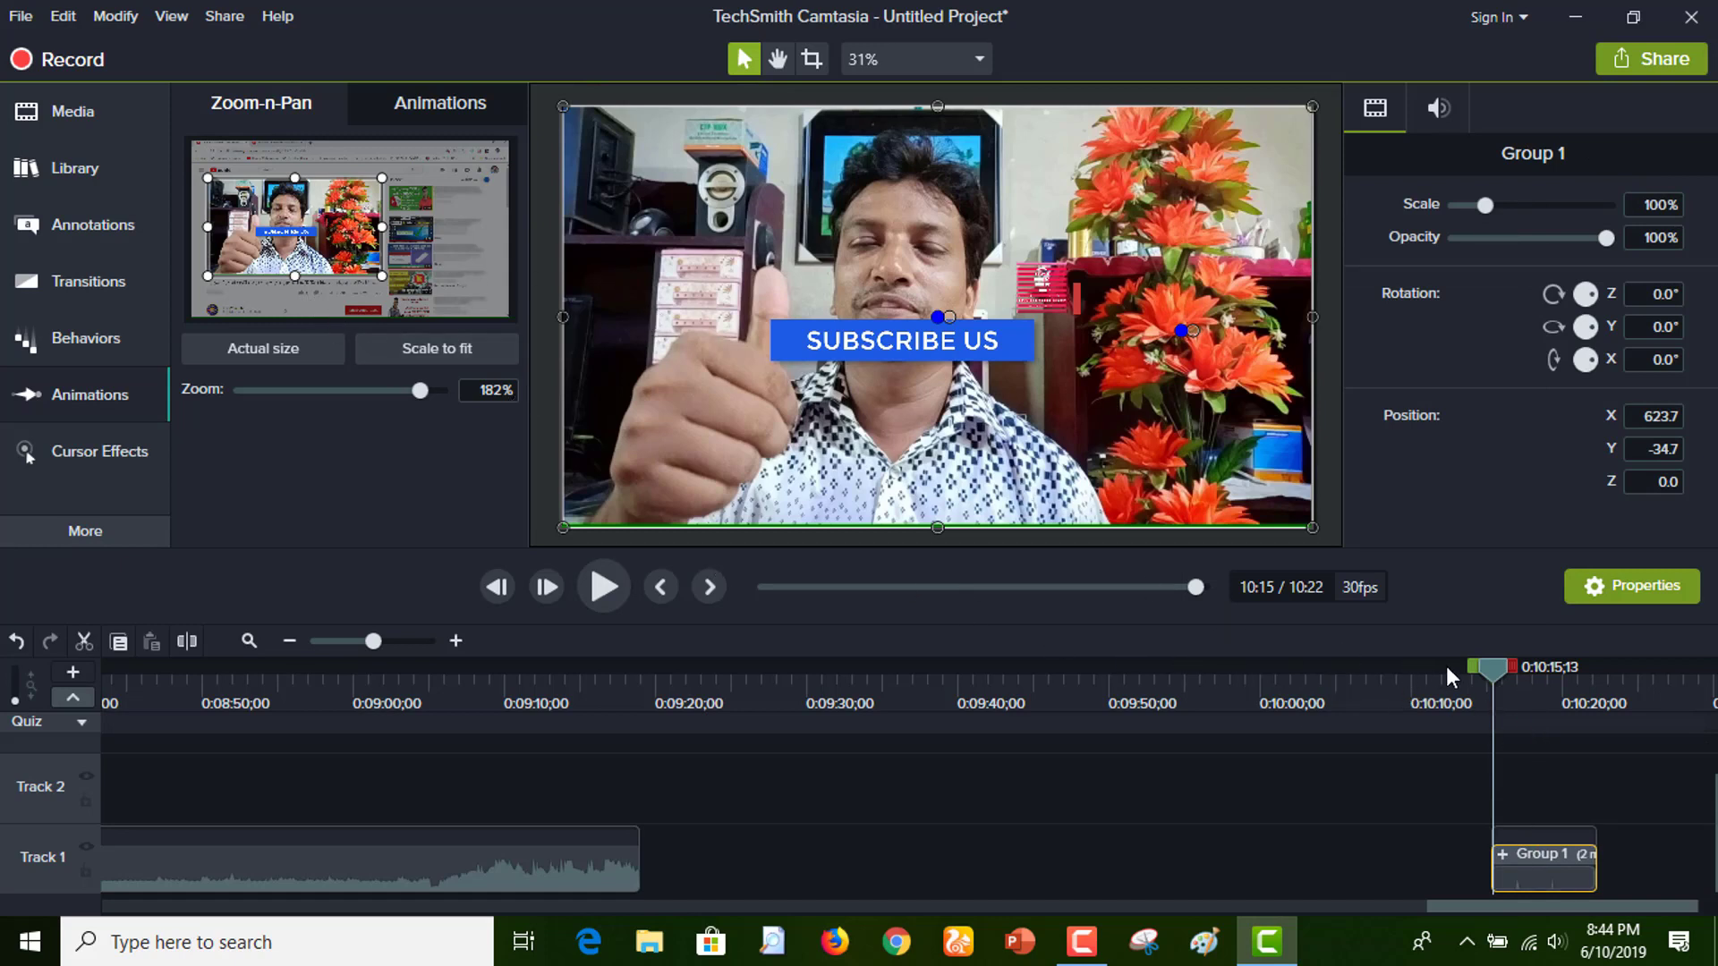
Add a Zoom-n-Pan scale-to-fit animation to the group at 0:10:15;28, showing the whole YouTube page at 100% zoom
click(1491, 664)
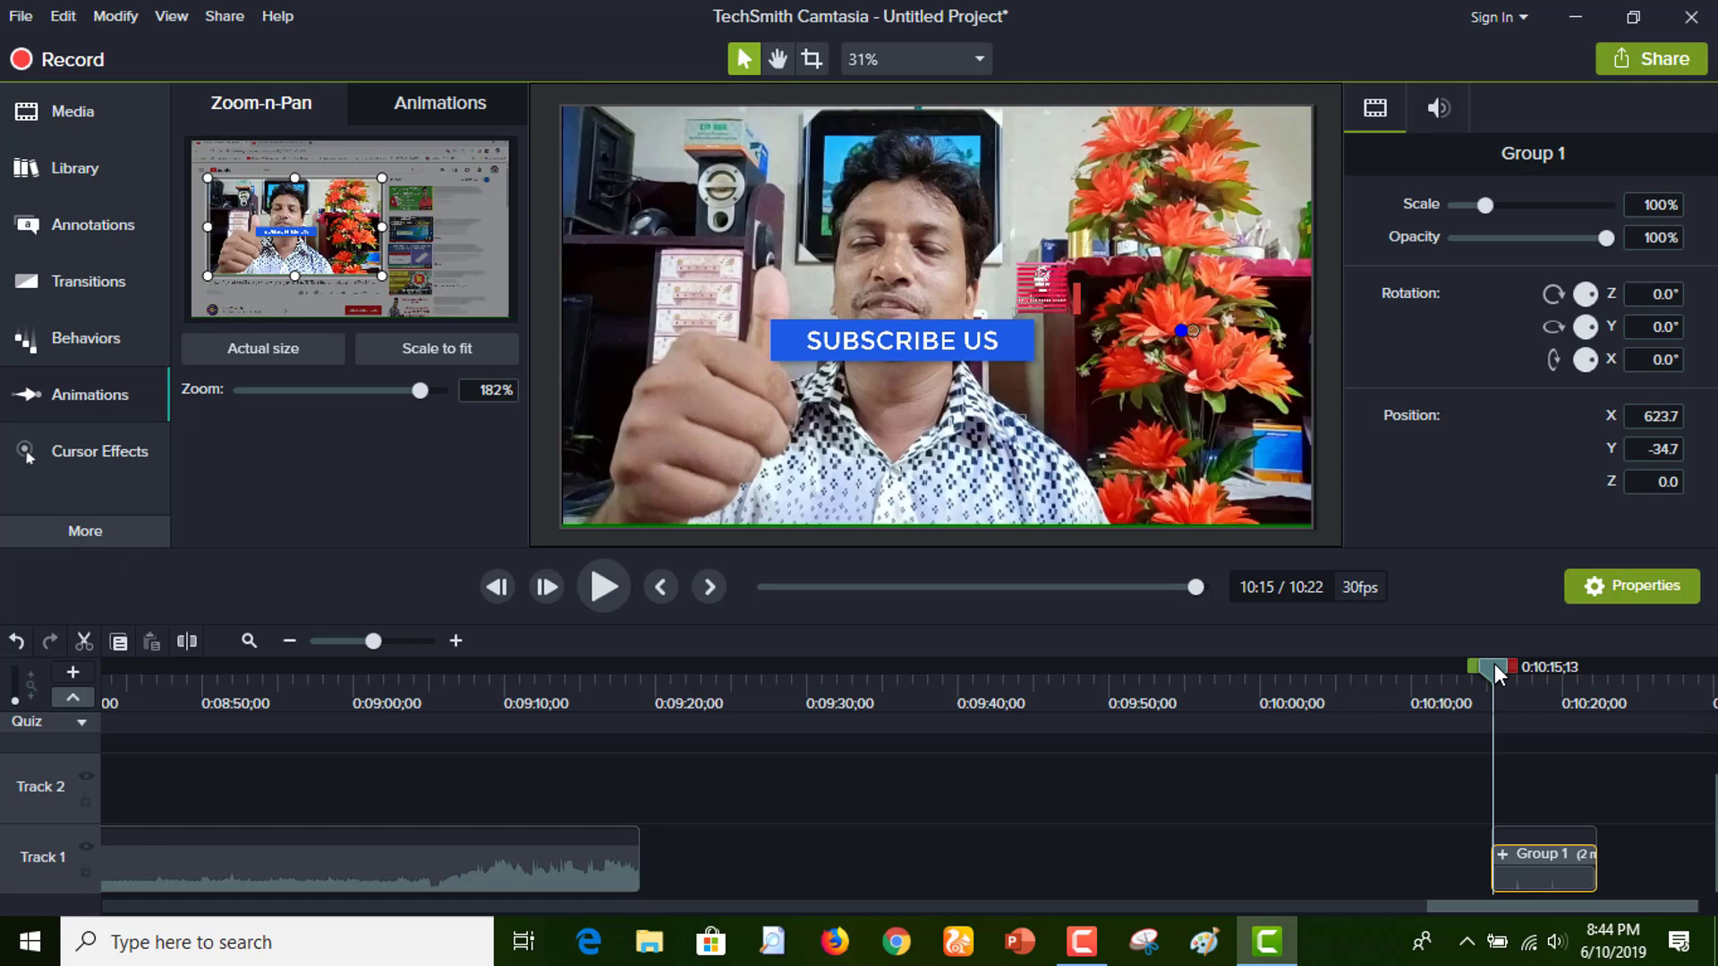
drag(1493, 664, 1502, 662)
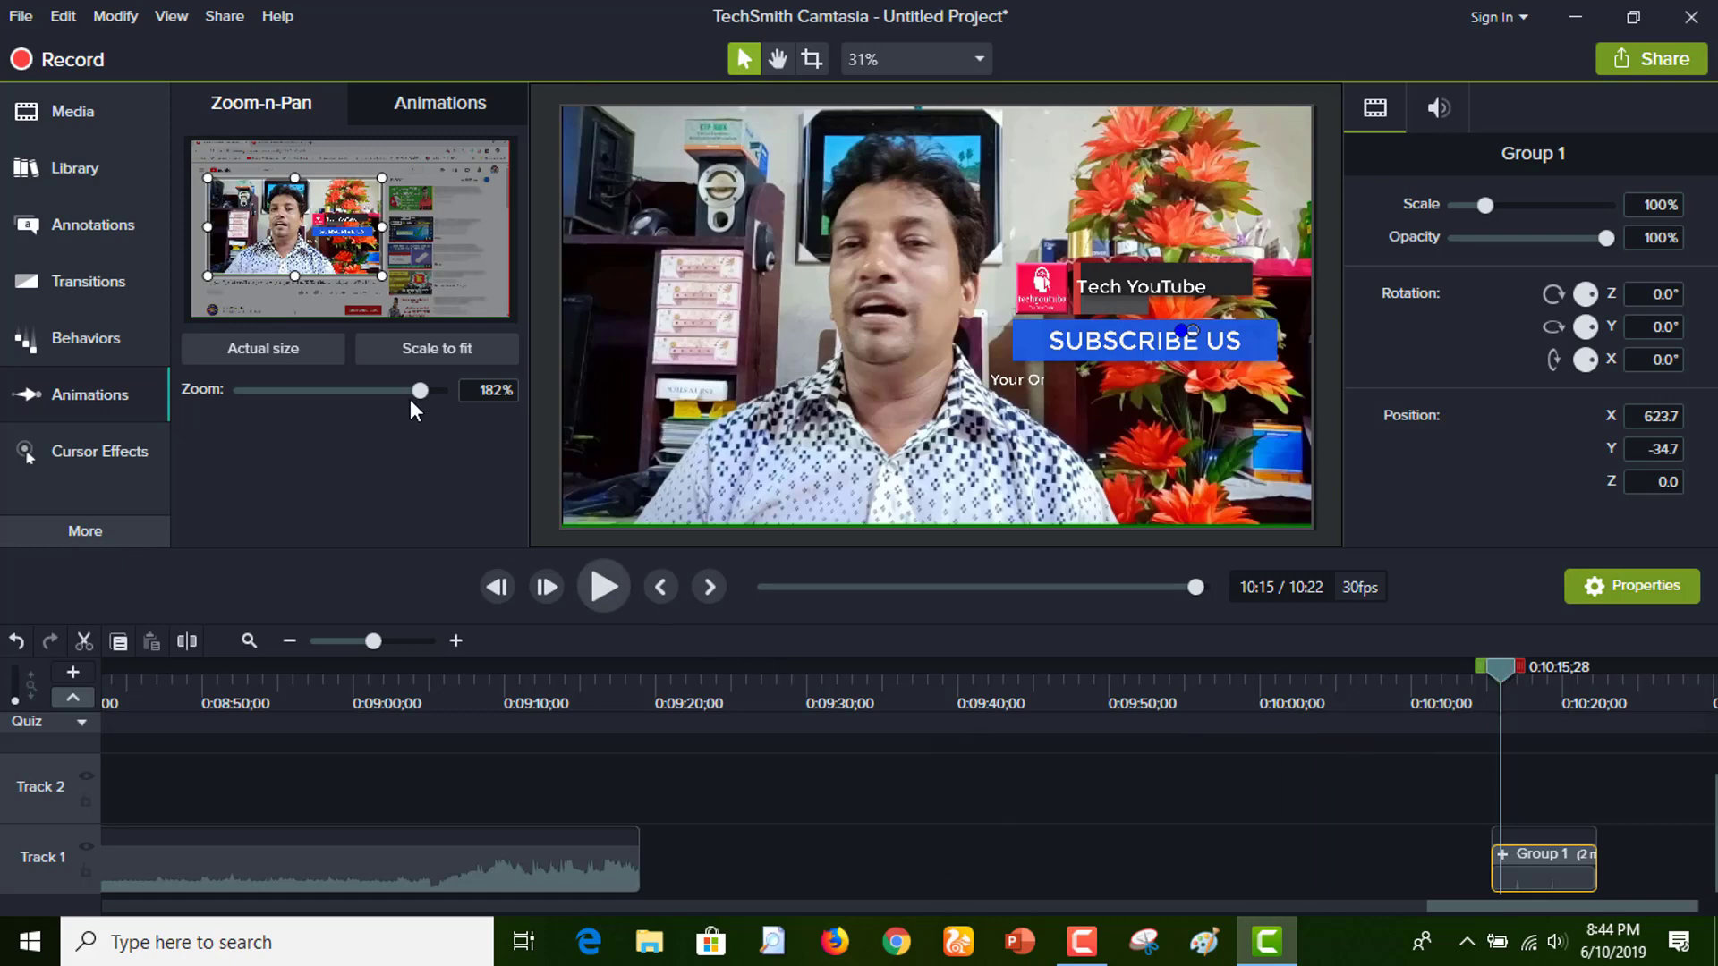
click(438, 348)
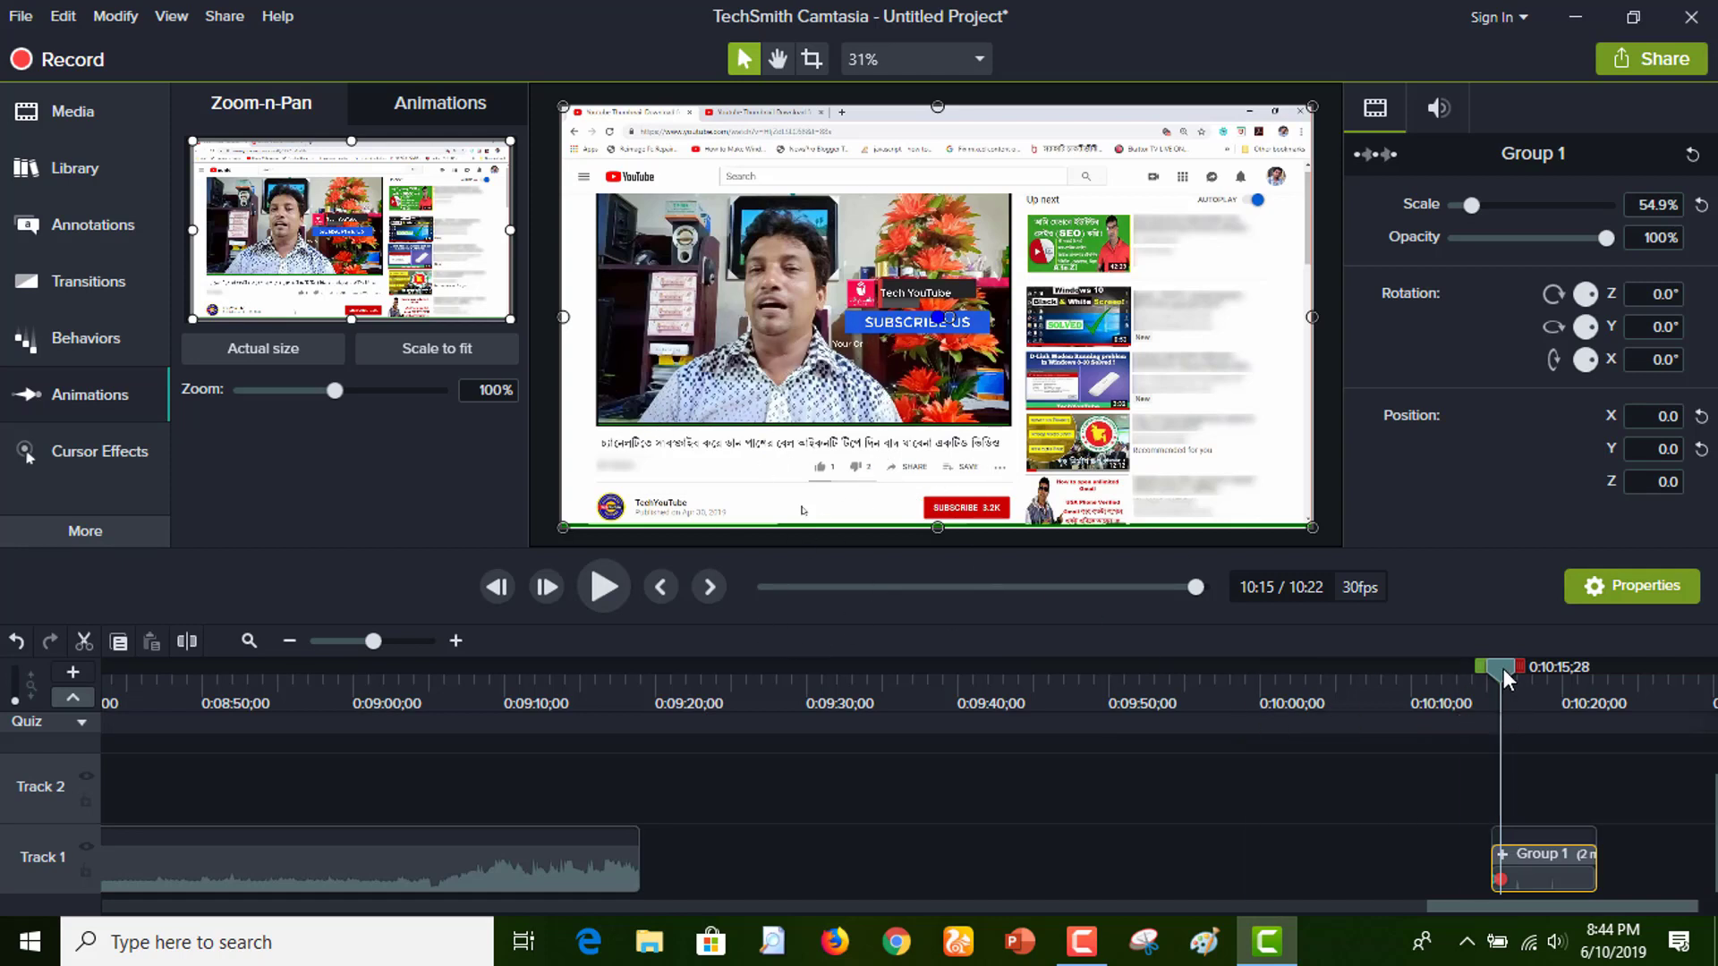
Play the group from just before its start to its end twice to check the zoom-out animation
drag(1503, 665, 1486, 670)
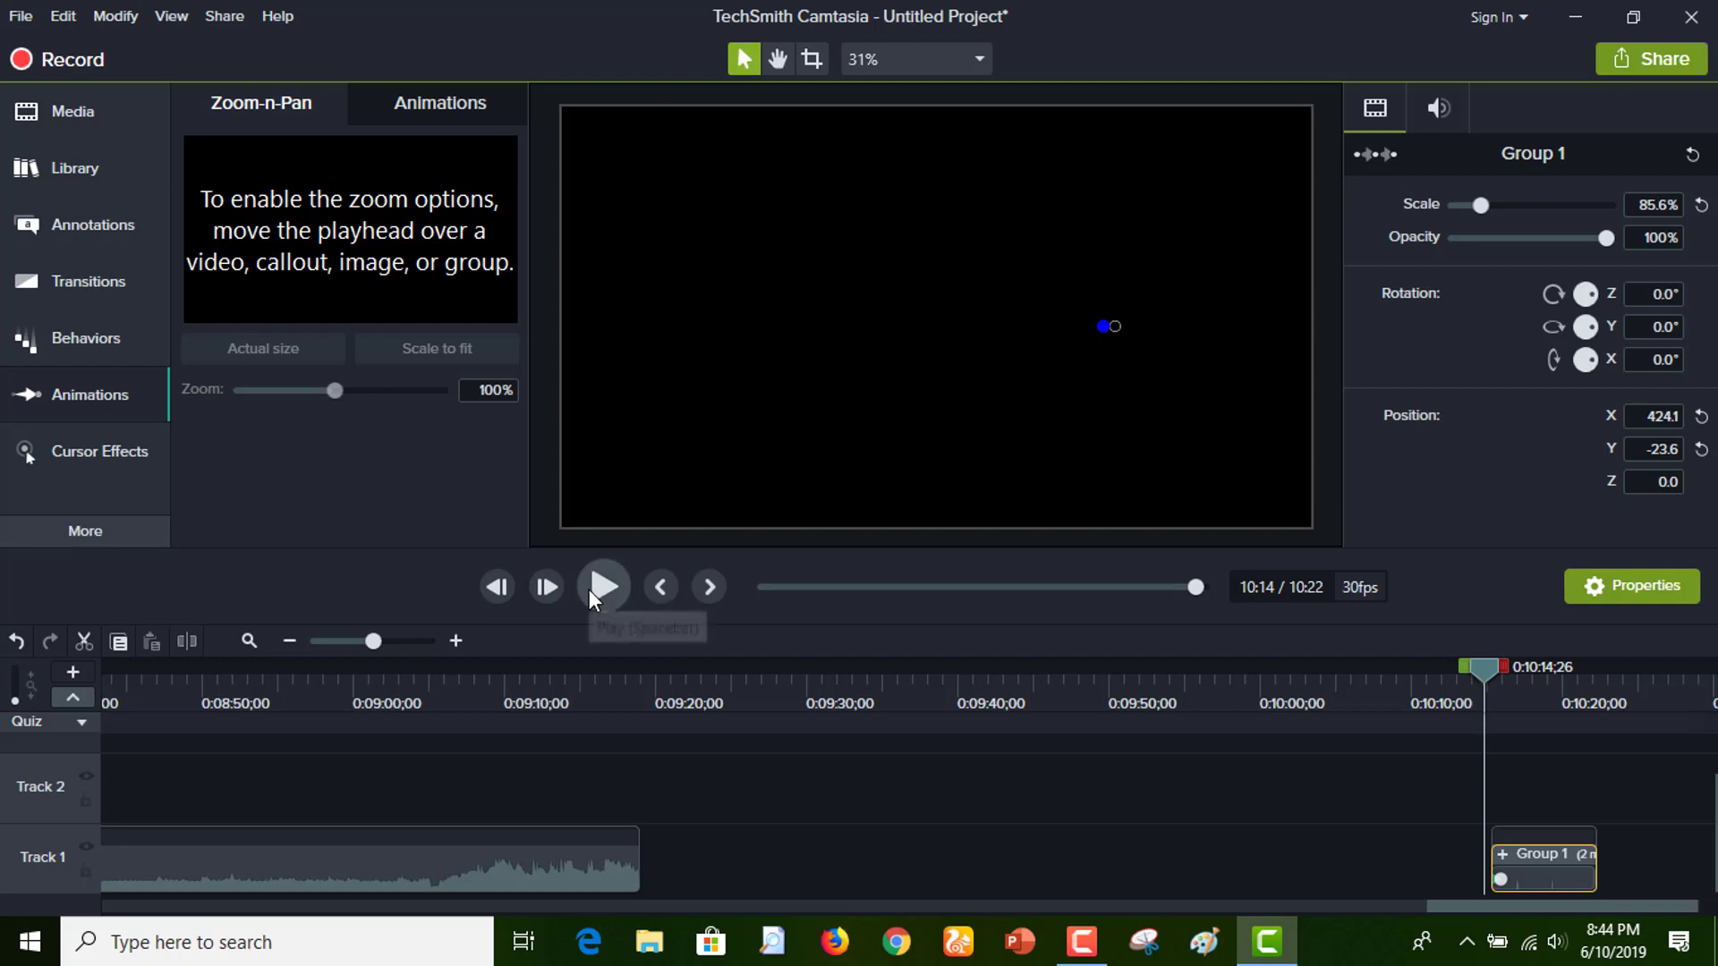
click(603, 587)
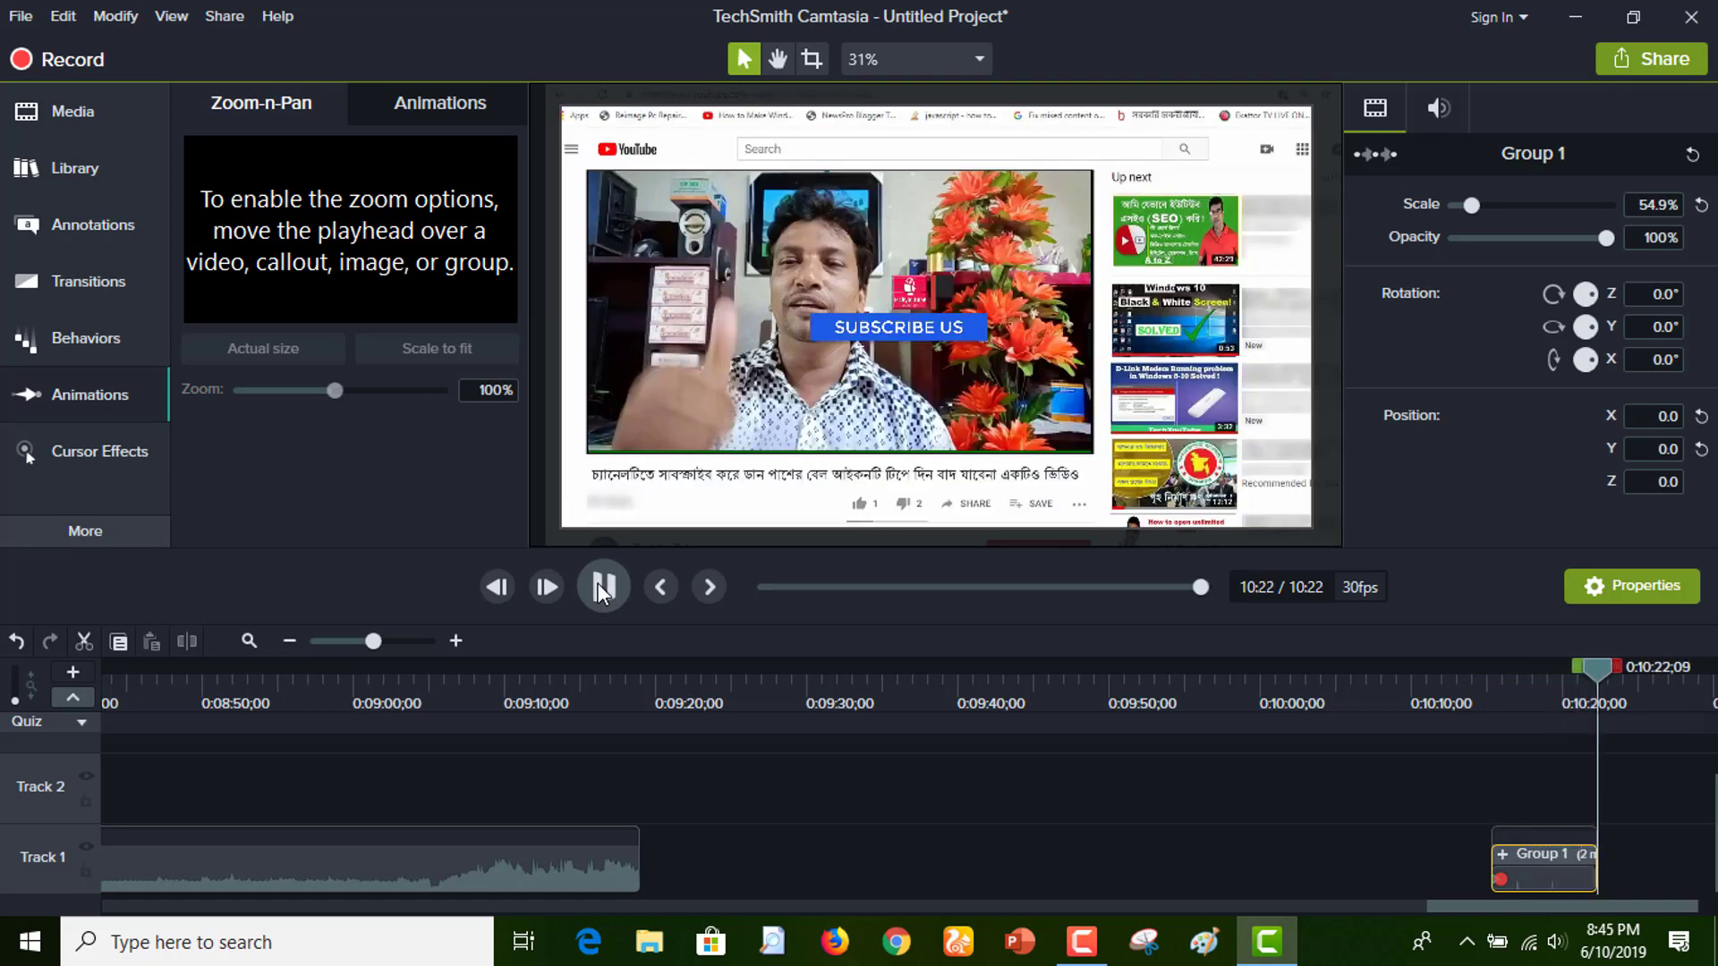
drag(1599, 668, 1491, 662)
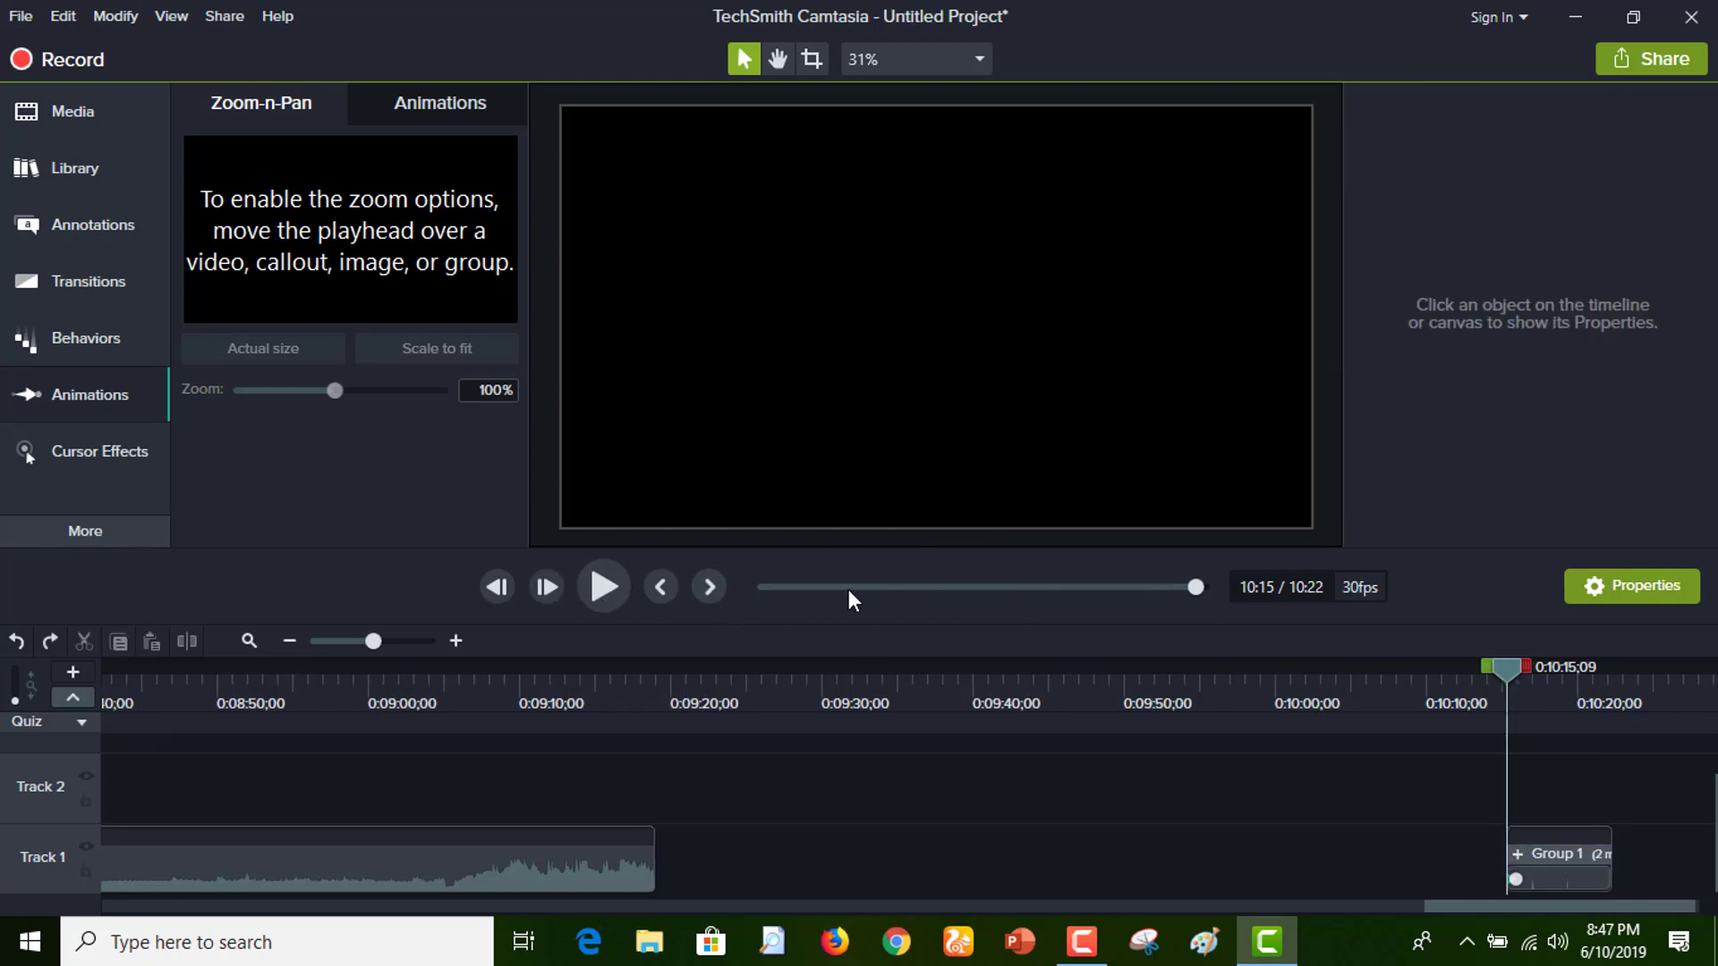
click(605, 592)
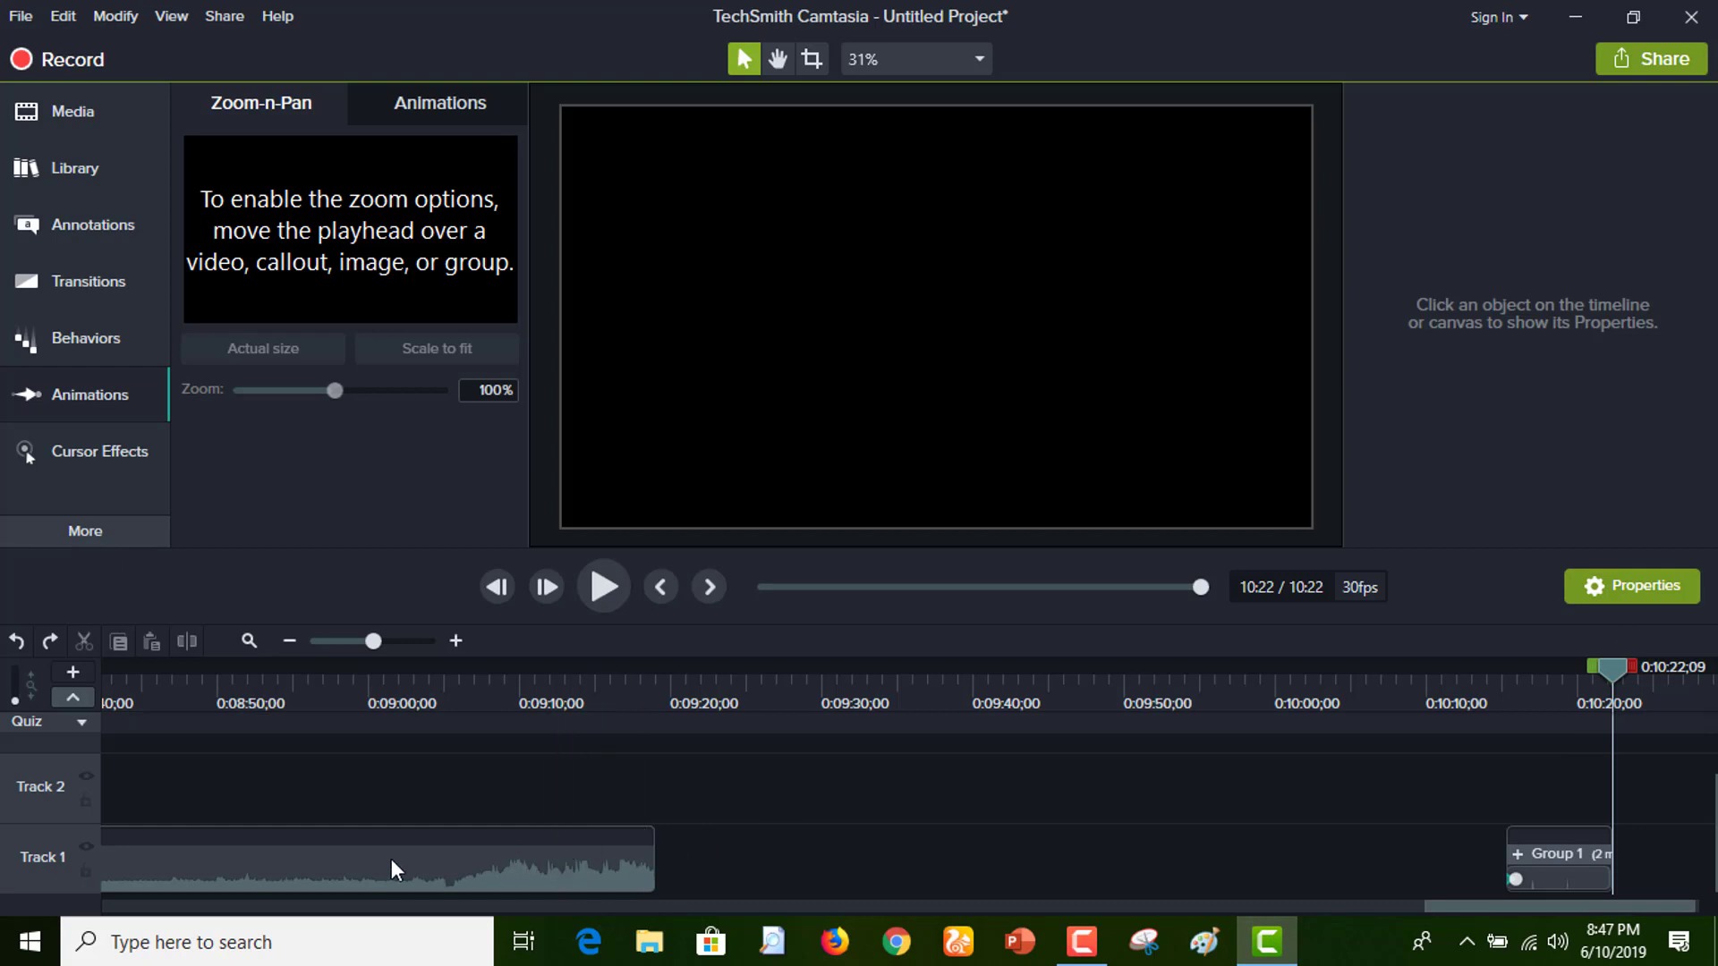
Delete the long talking-head clip preceding the group on Track 1 and move the group back to about 0:08:46
click(488, 868)
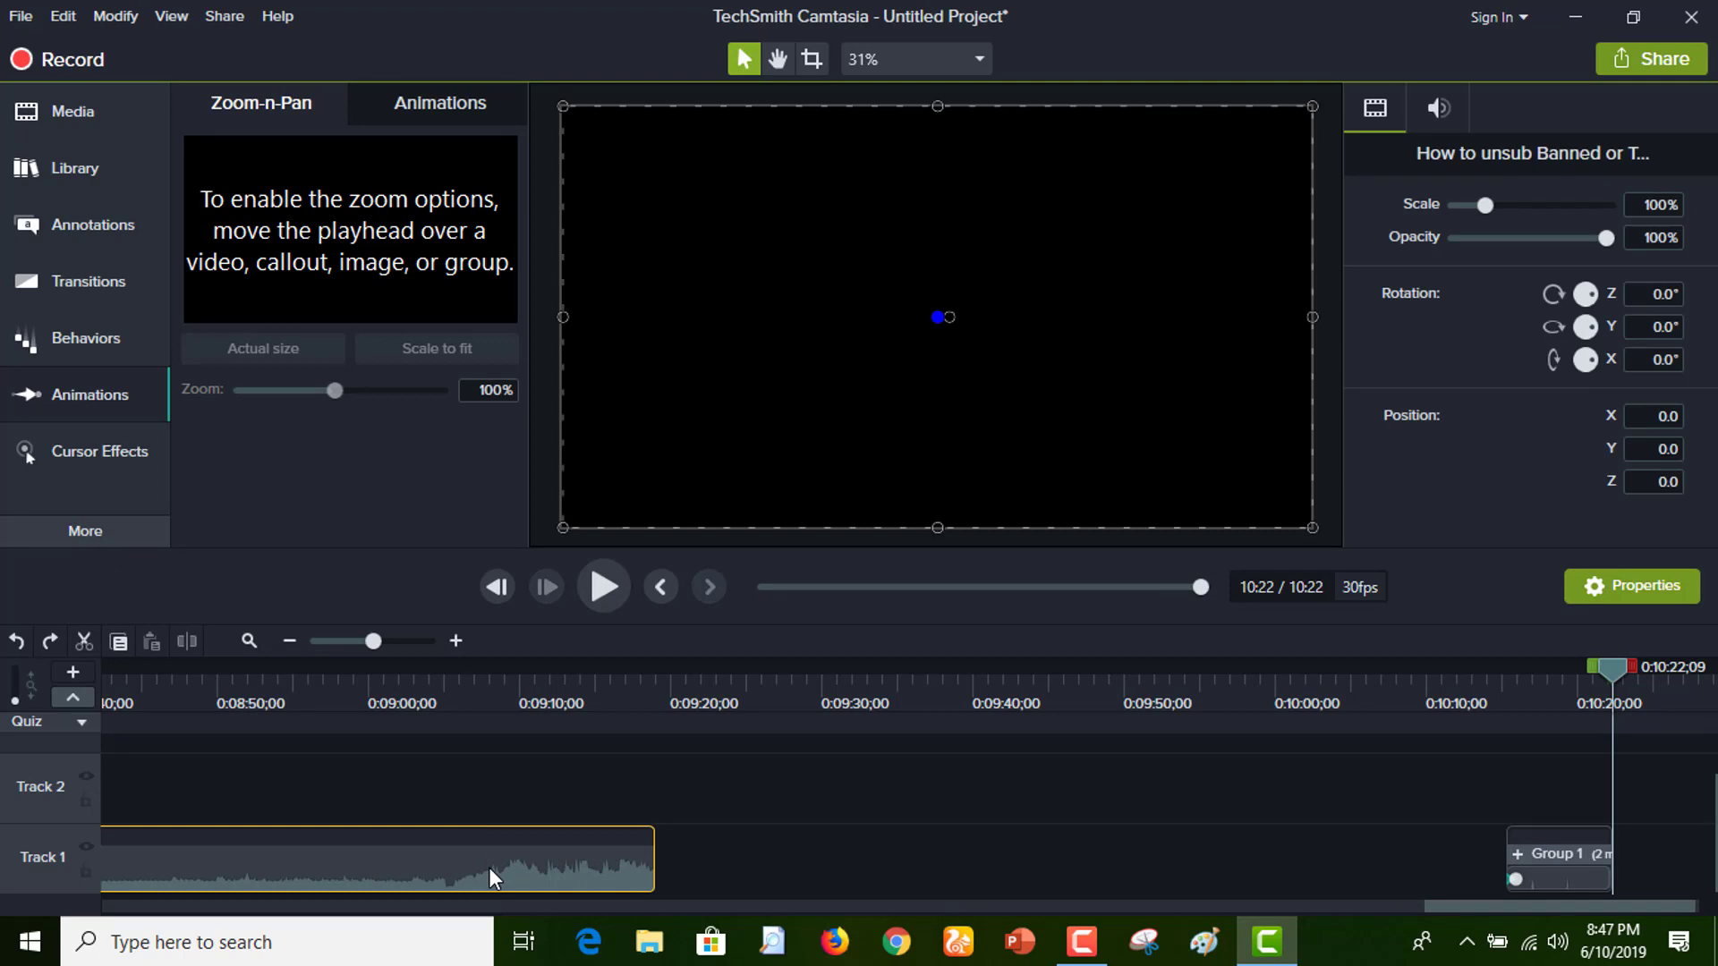
key(Delete)
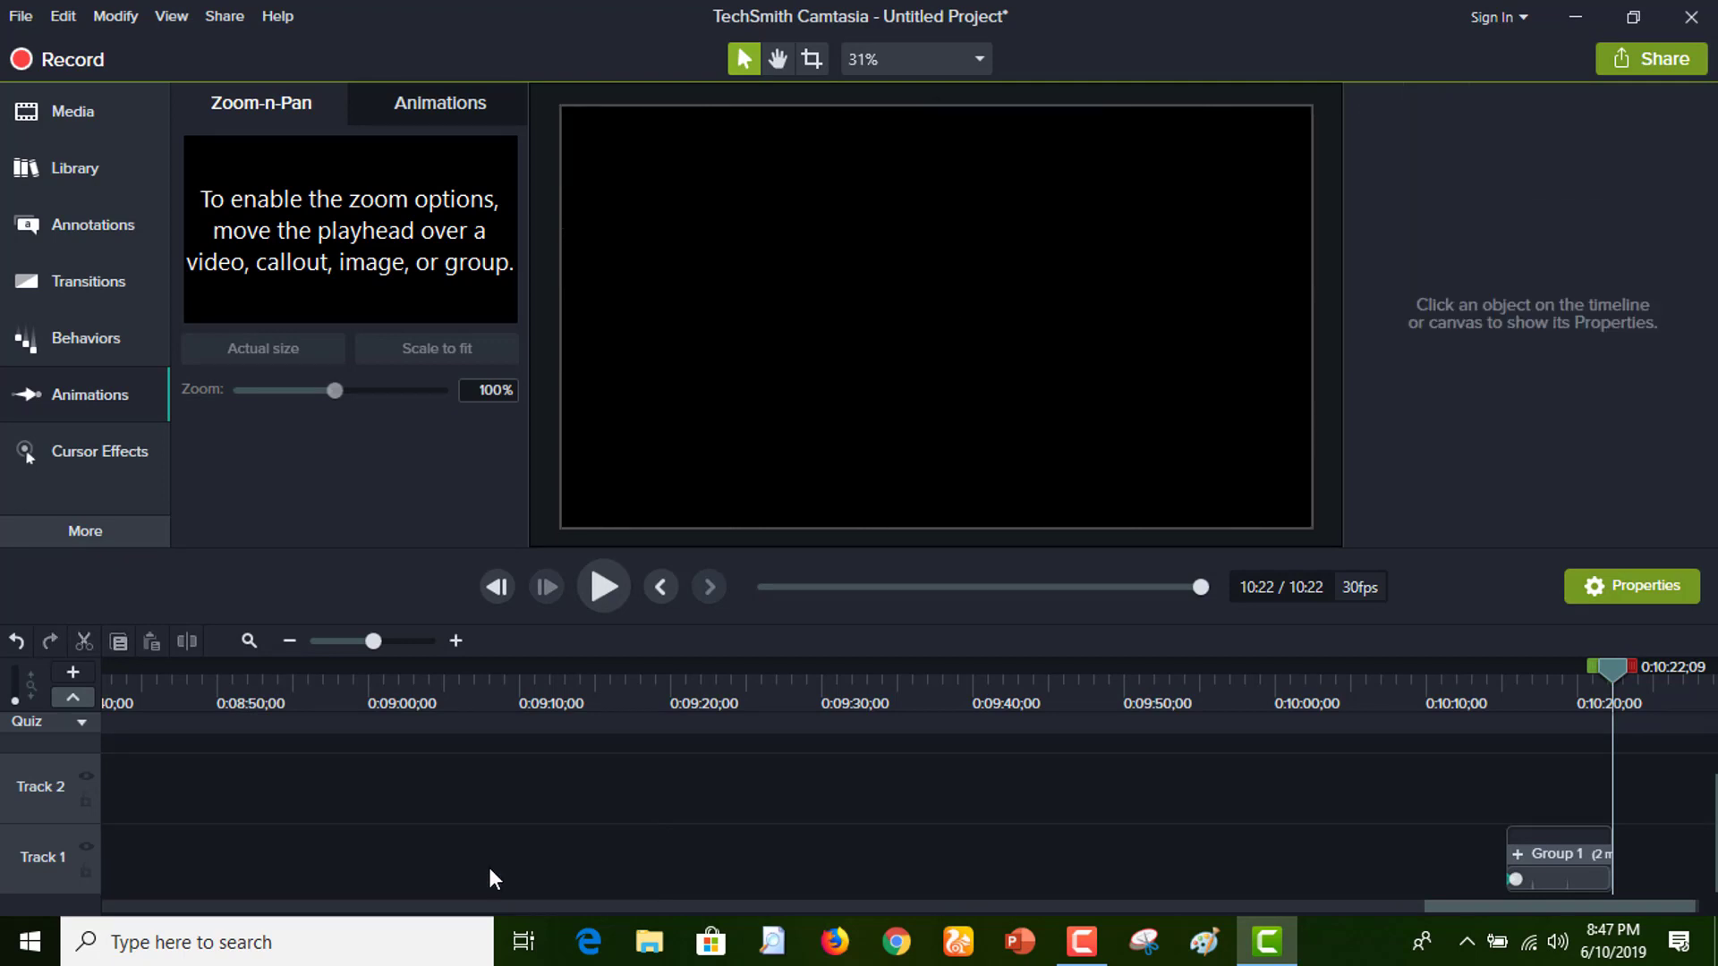
drag(1549, 875, 209, 863)
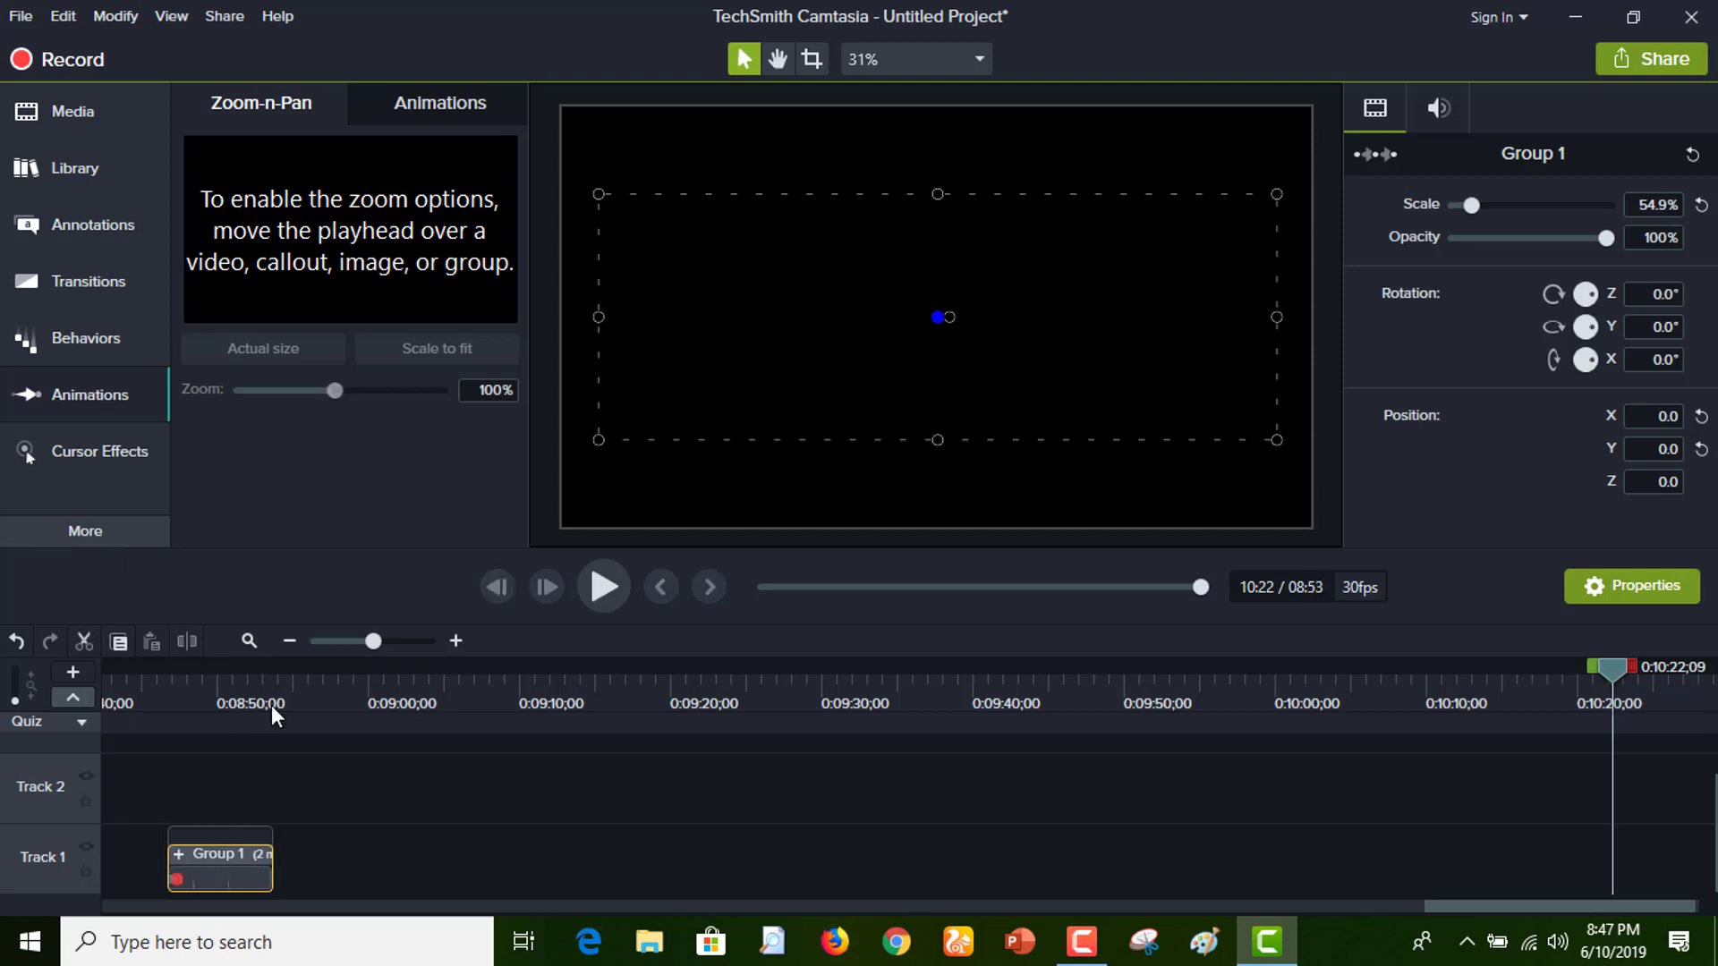
Delete the remaining talking-head clip near the timeline's beginning and move the group to the start of Track 1
click(290, 641)
click(289, 640)
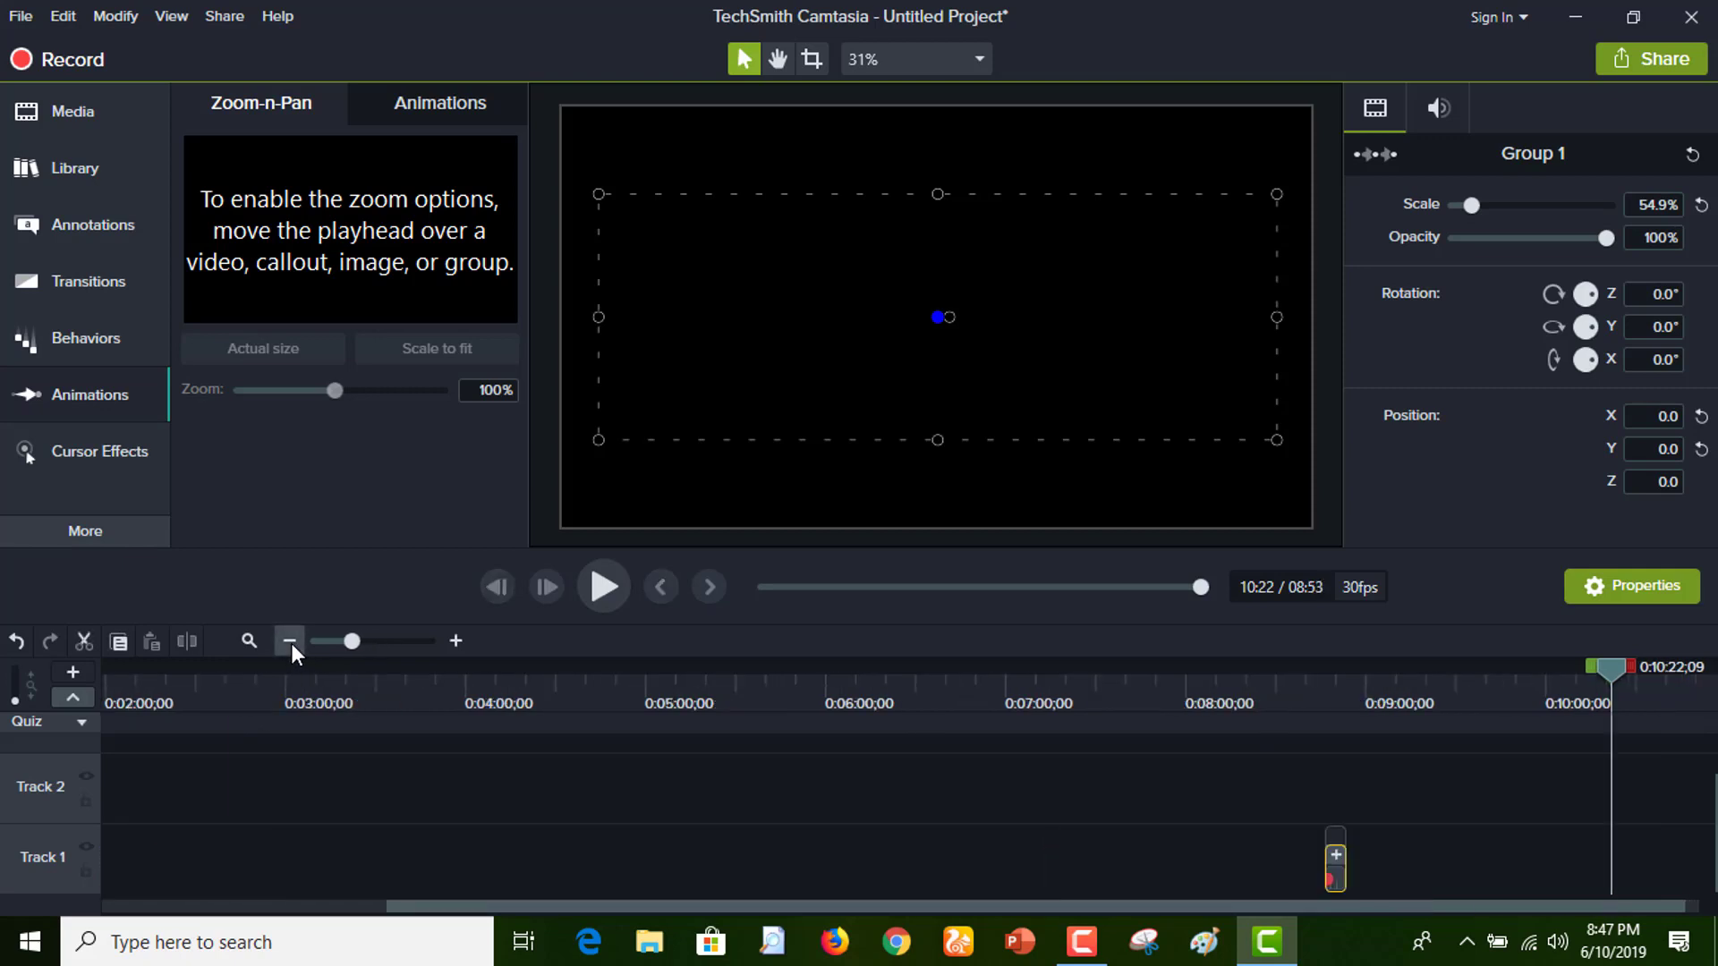
click(288, 641)
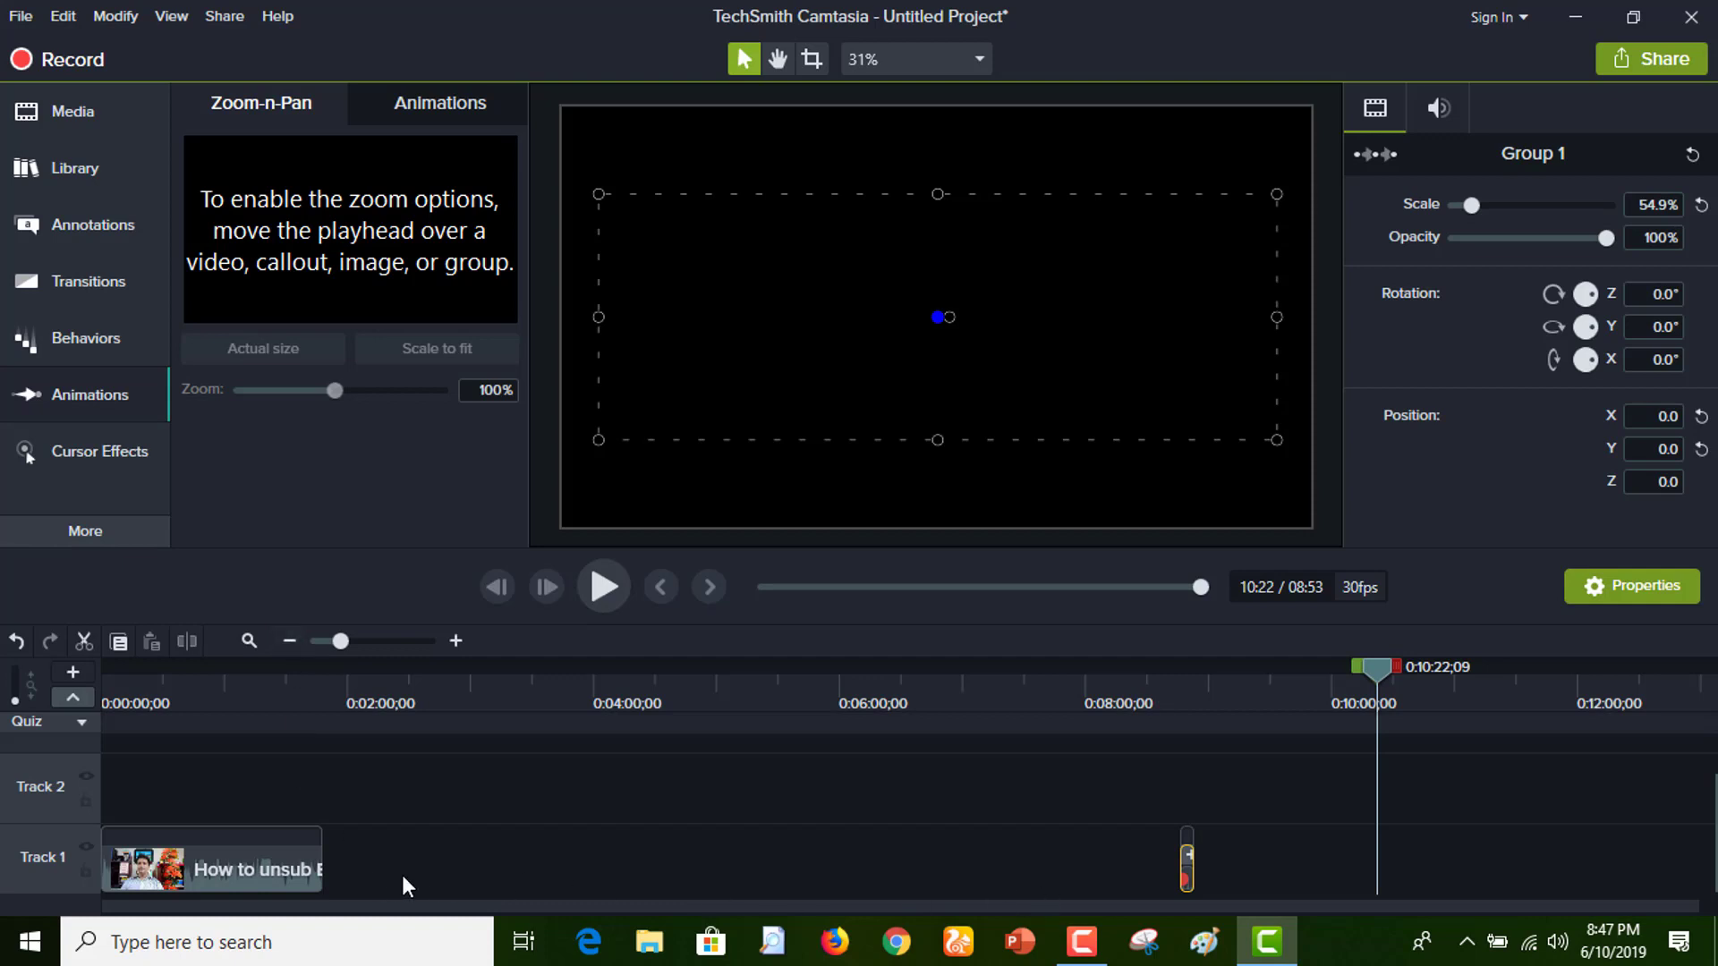
drag(272, 860, 329, 801)
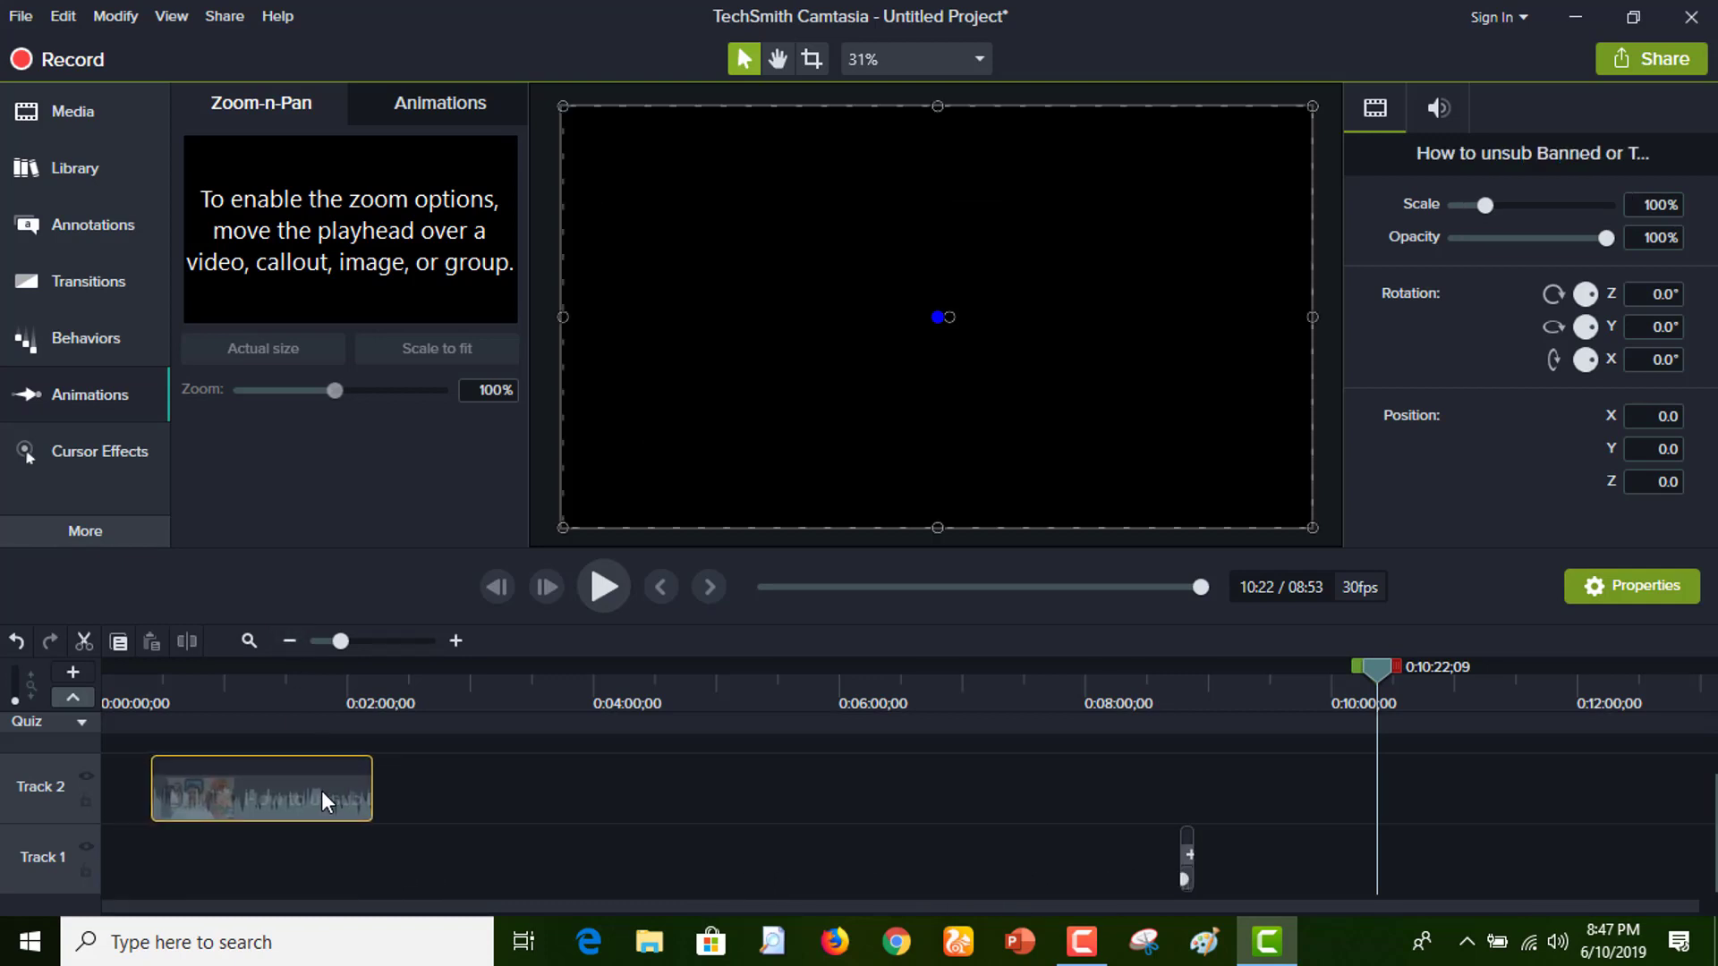
key(Delete)
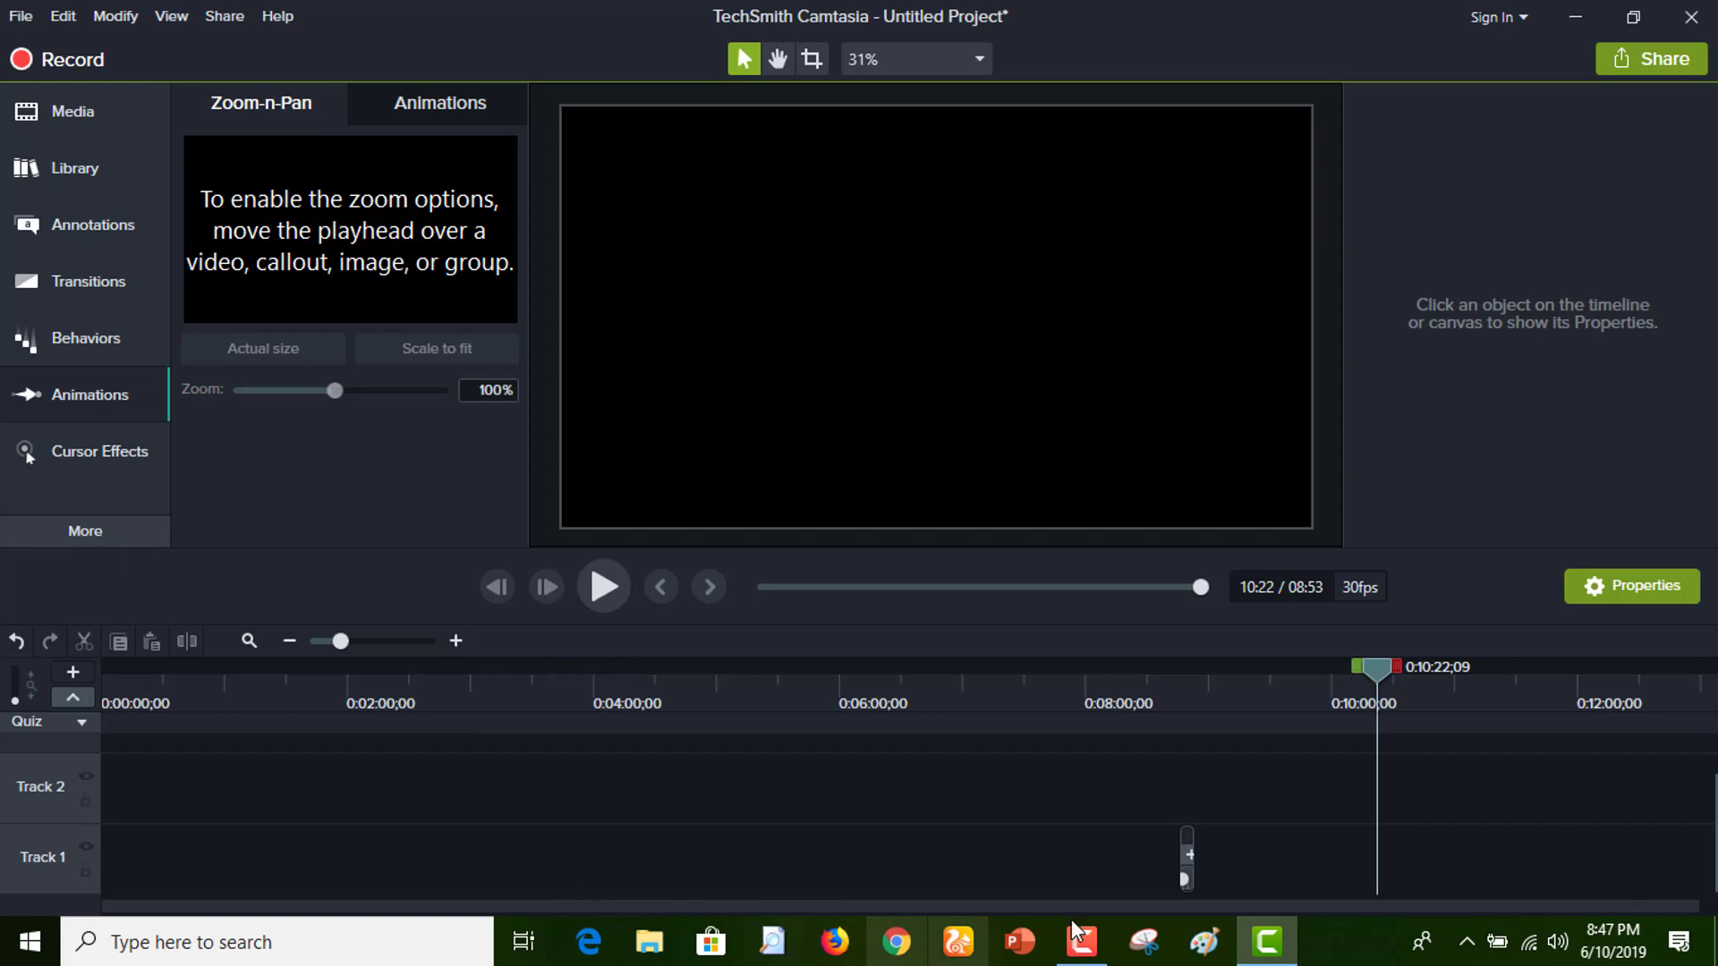
drag(1185, 864, 80, 846)
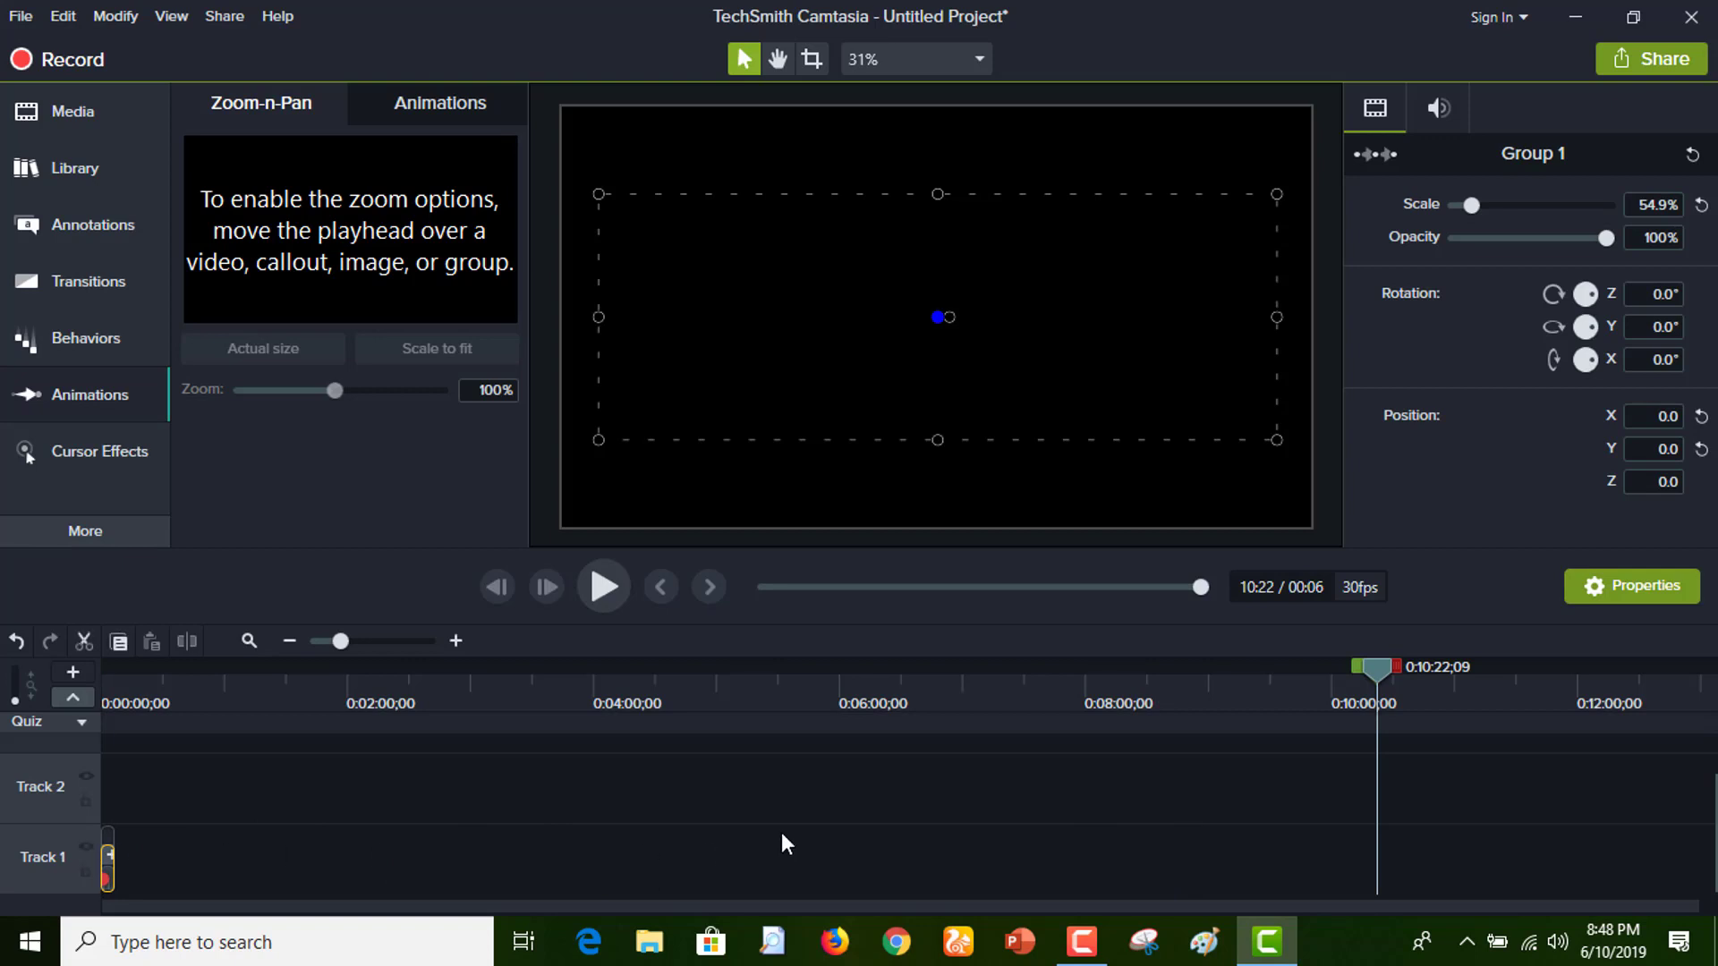
click(291, 640)
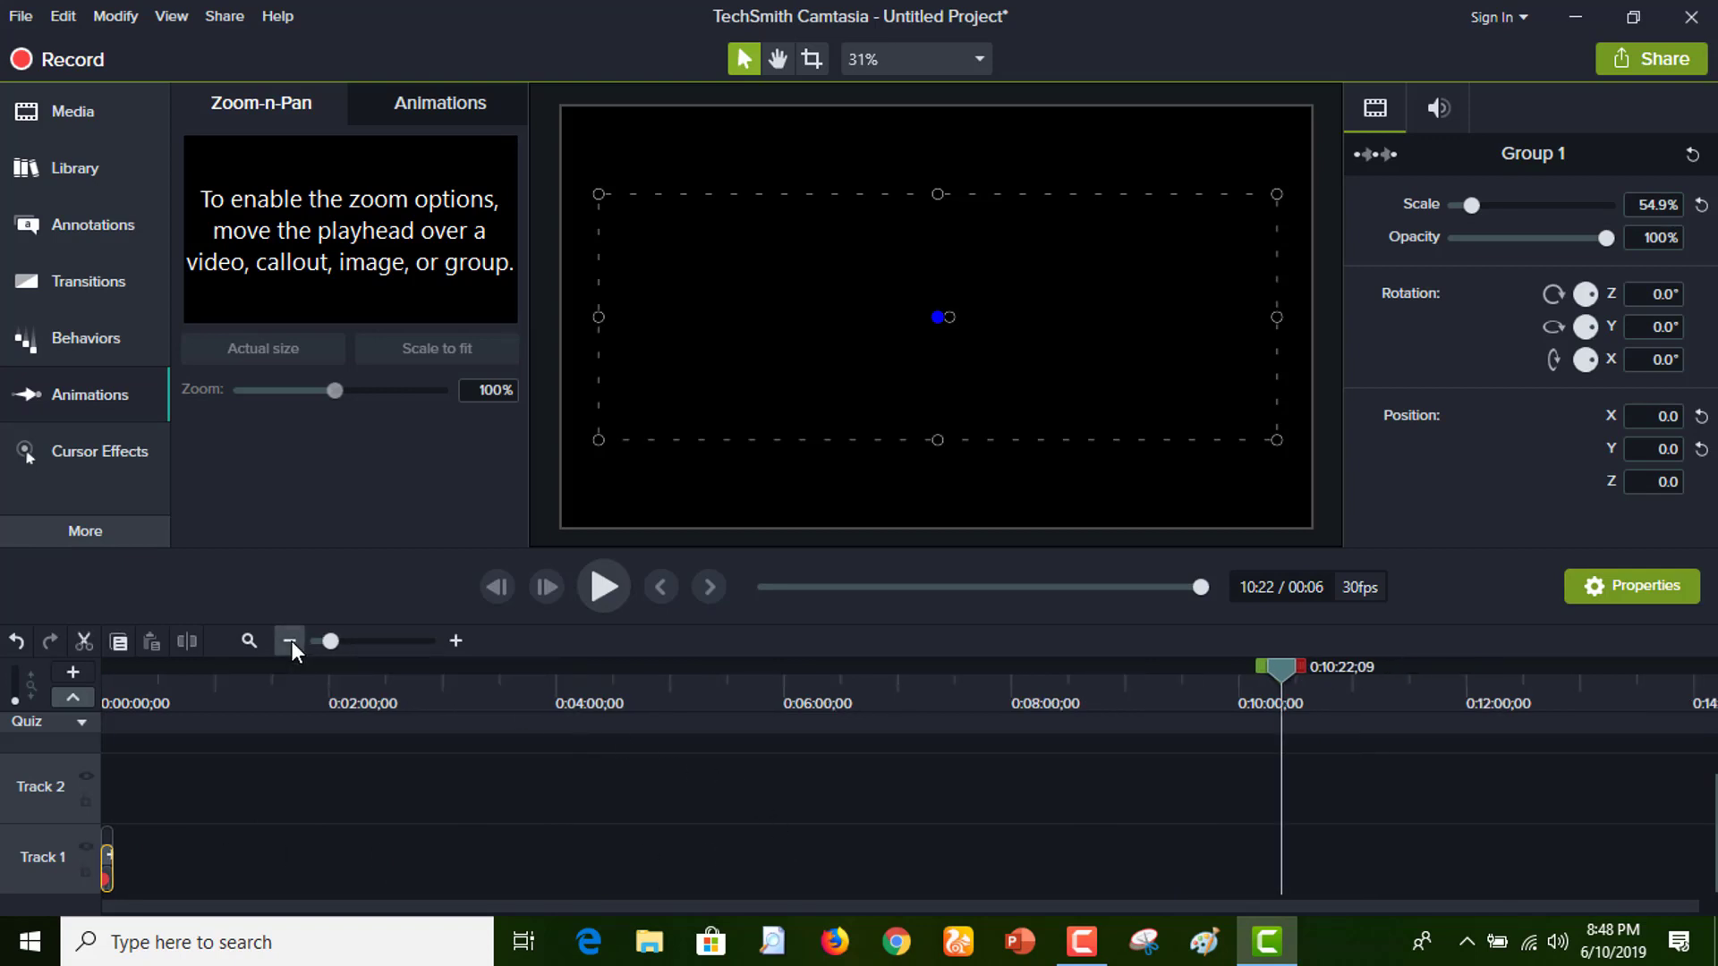
Start producing the project as a local file, dismissing the activation notice to reach the Production Wizard
click(1664, 59)
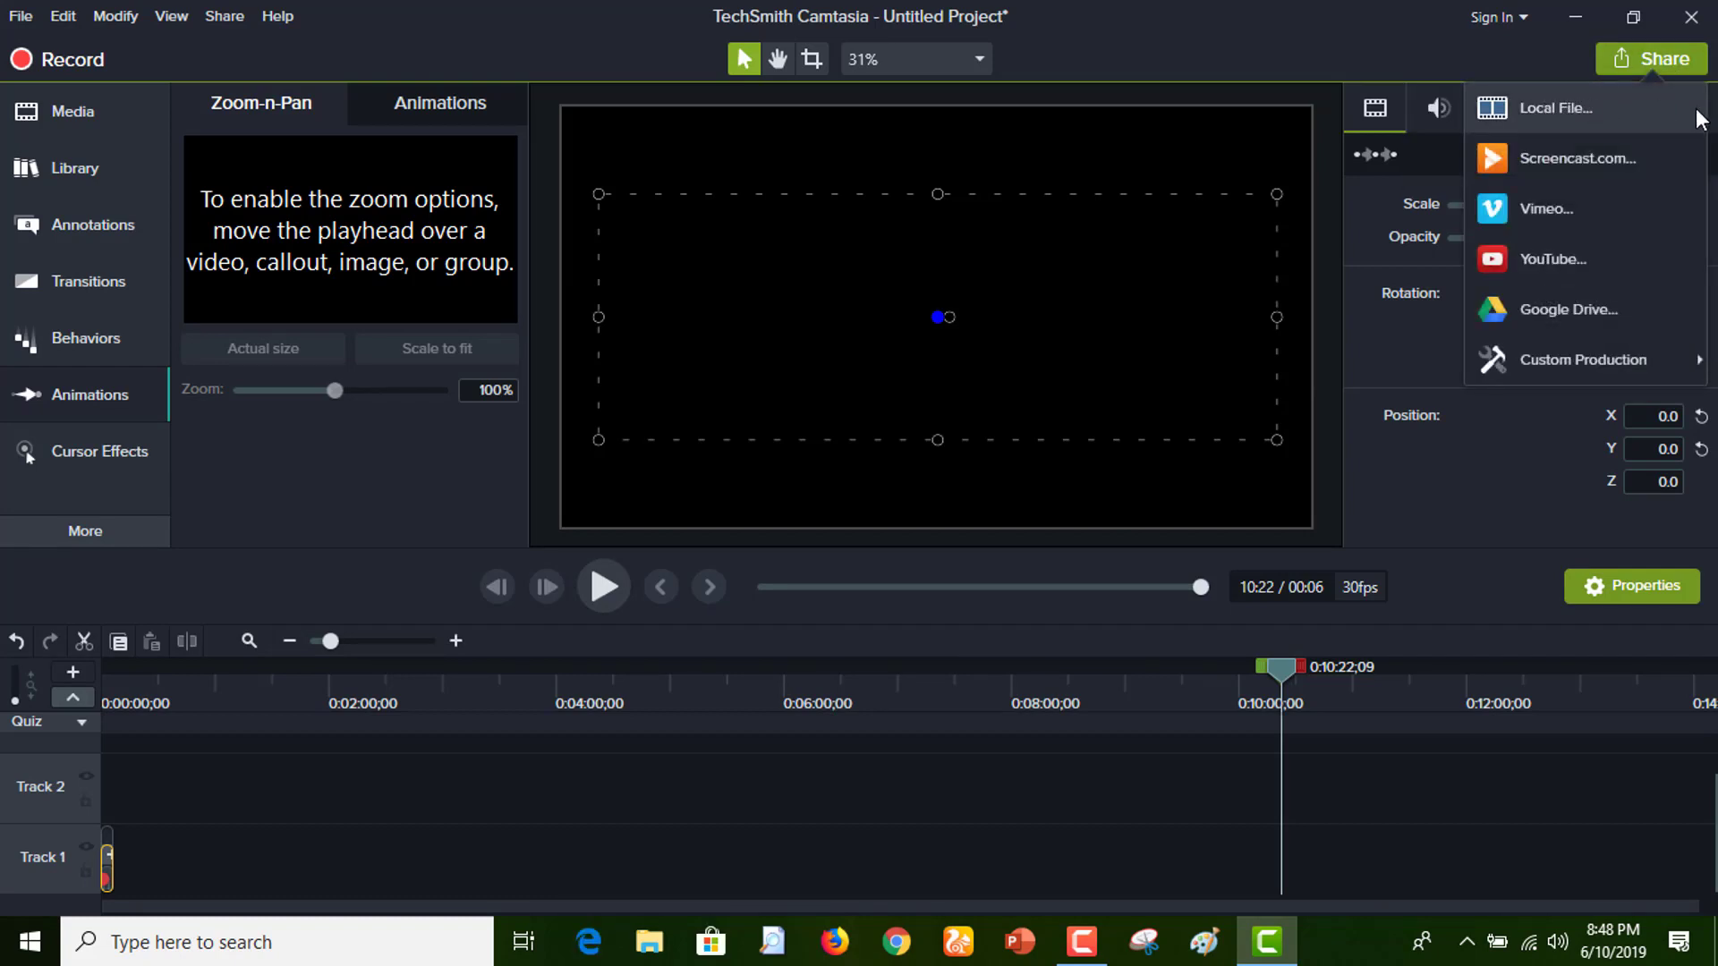
click(1551, 106)
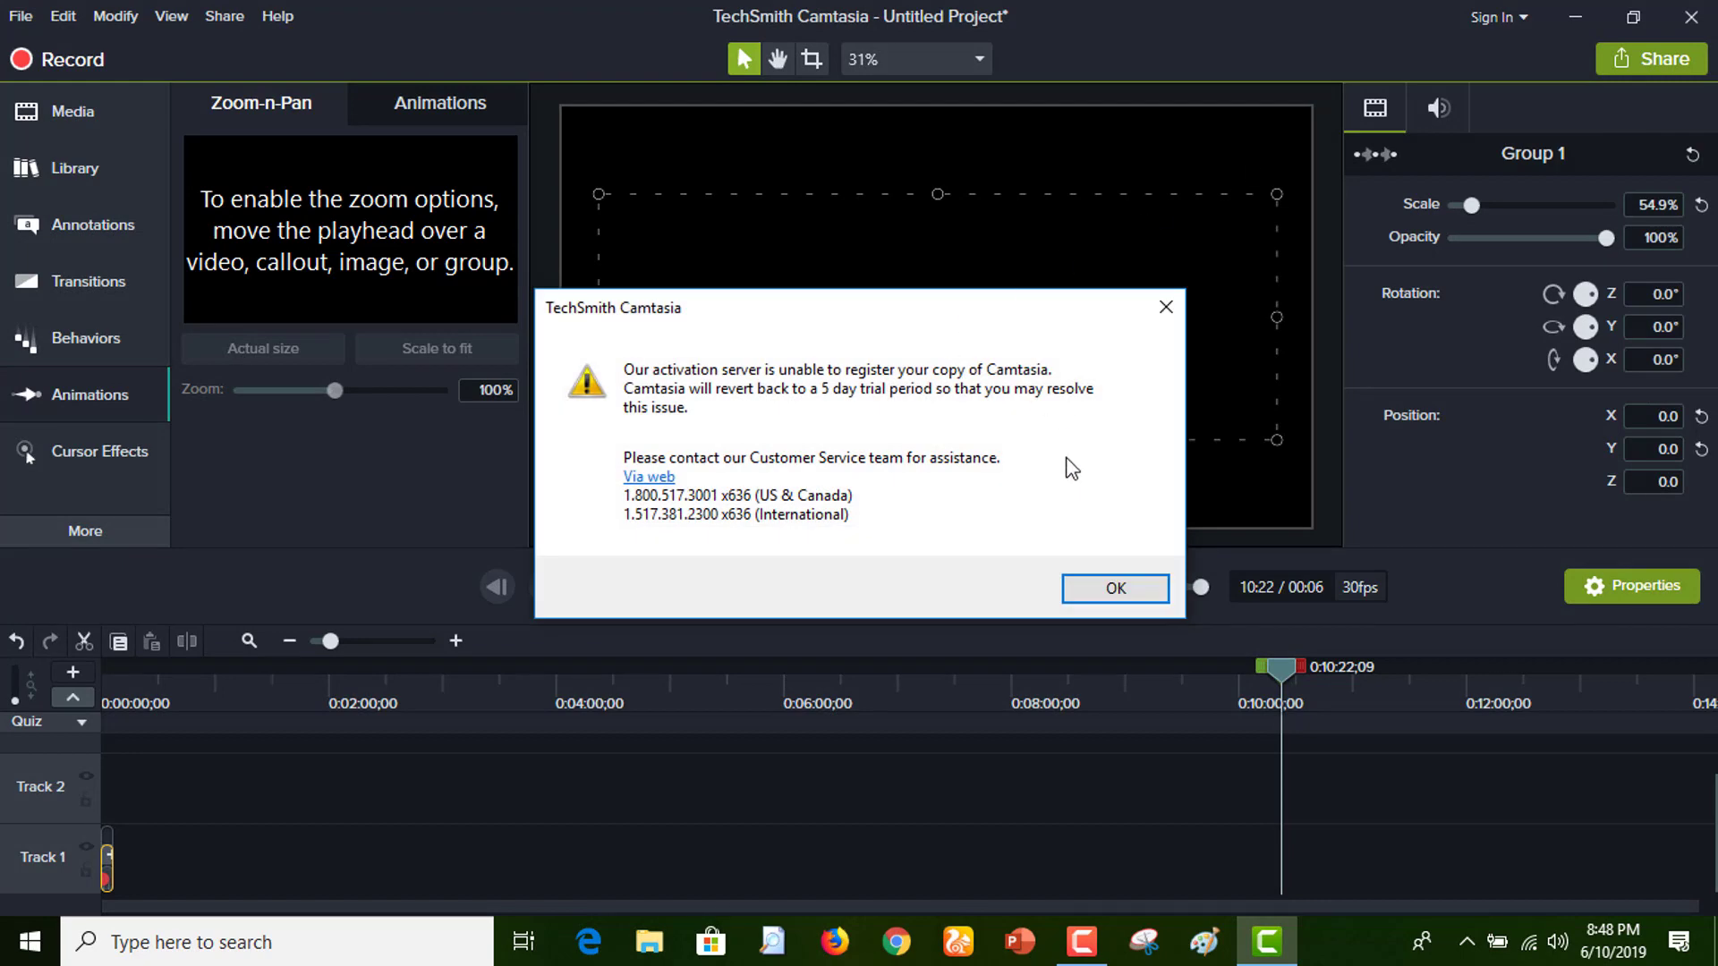
click(1115, 591)
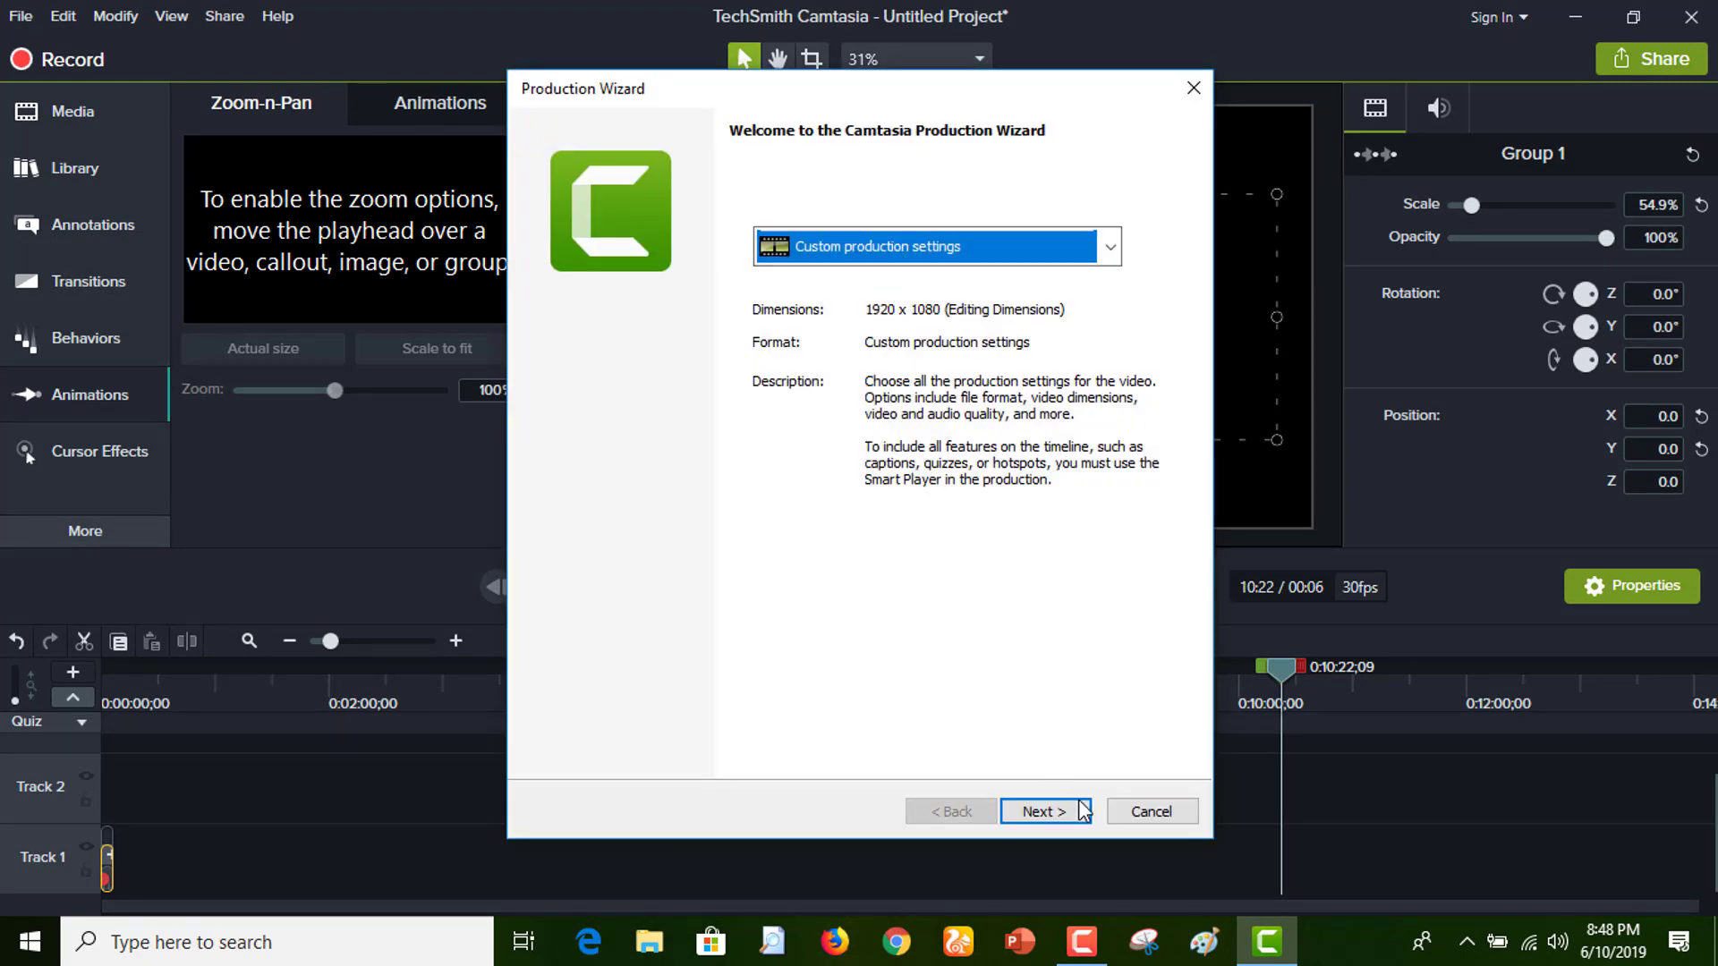
Produce the project with the MP4 with Smart Player (up to 1080p) preset and finish the Production Wizard
click(1005, 259)
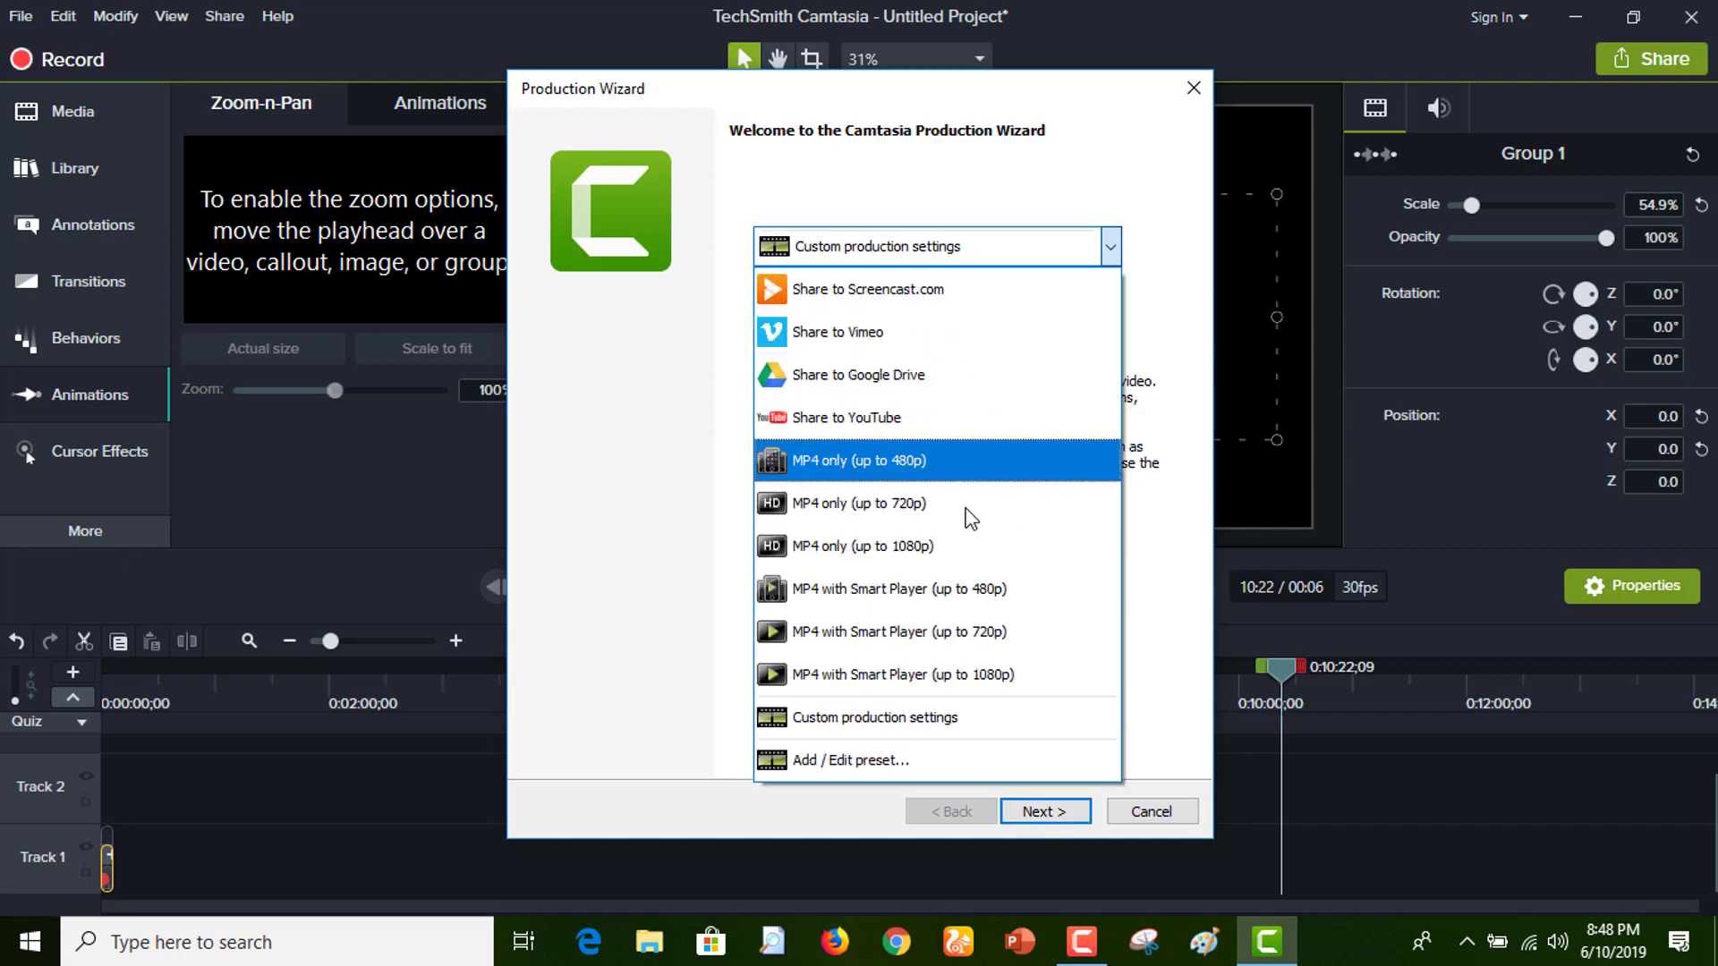
click(942, 675)
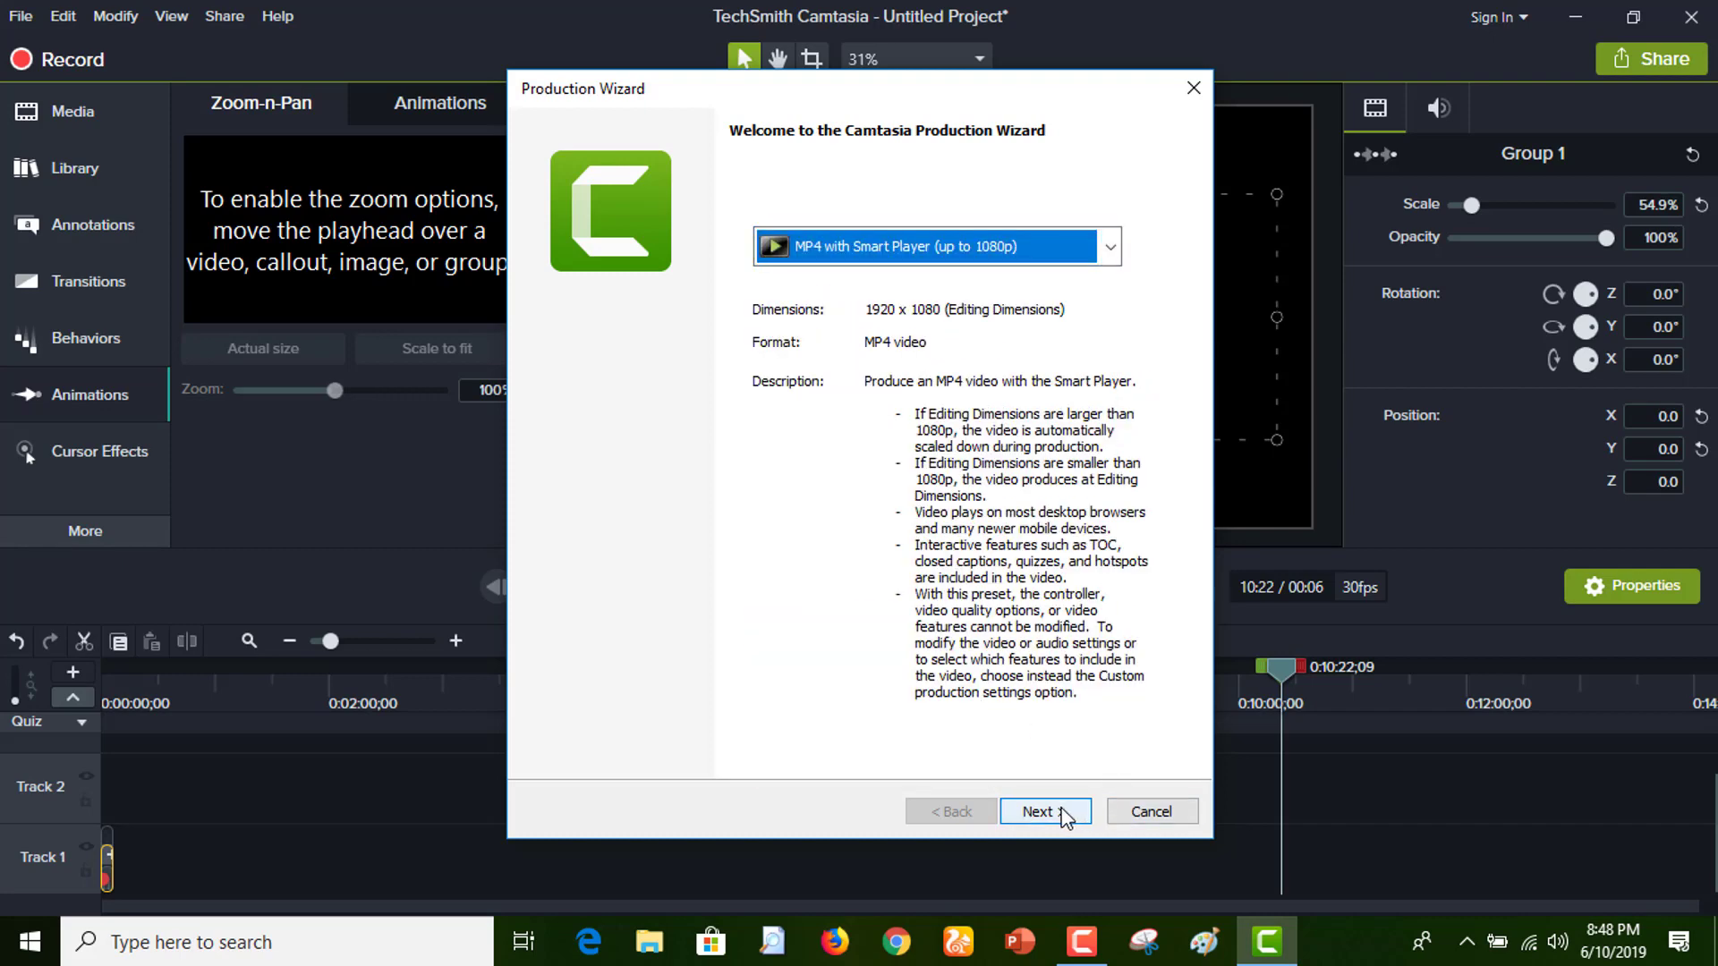
click(1062, 810)
click(1061, 813)
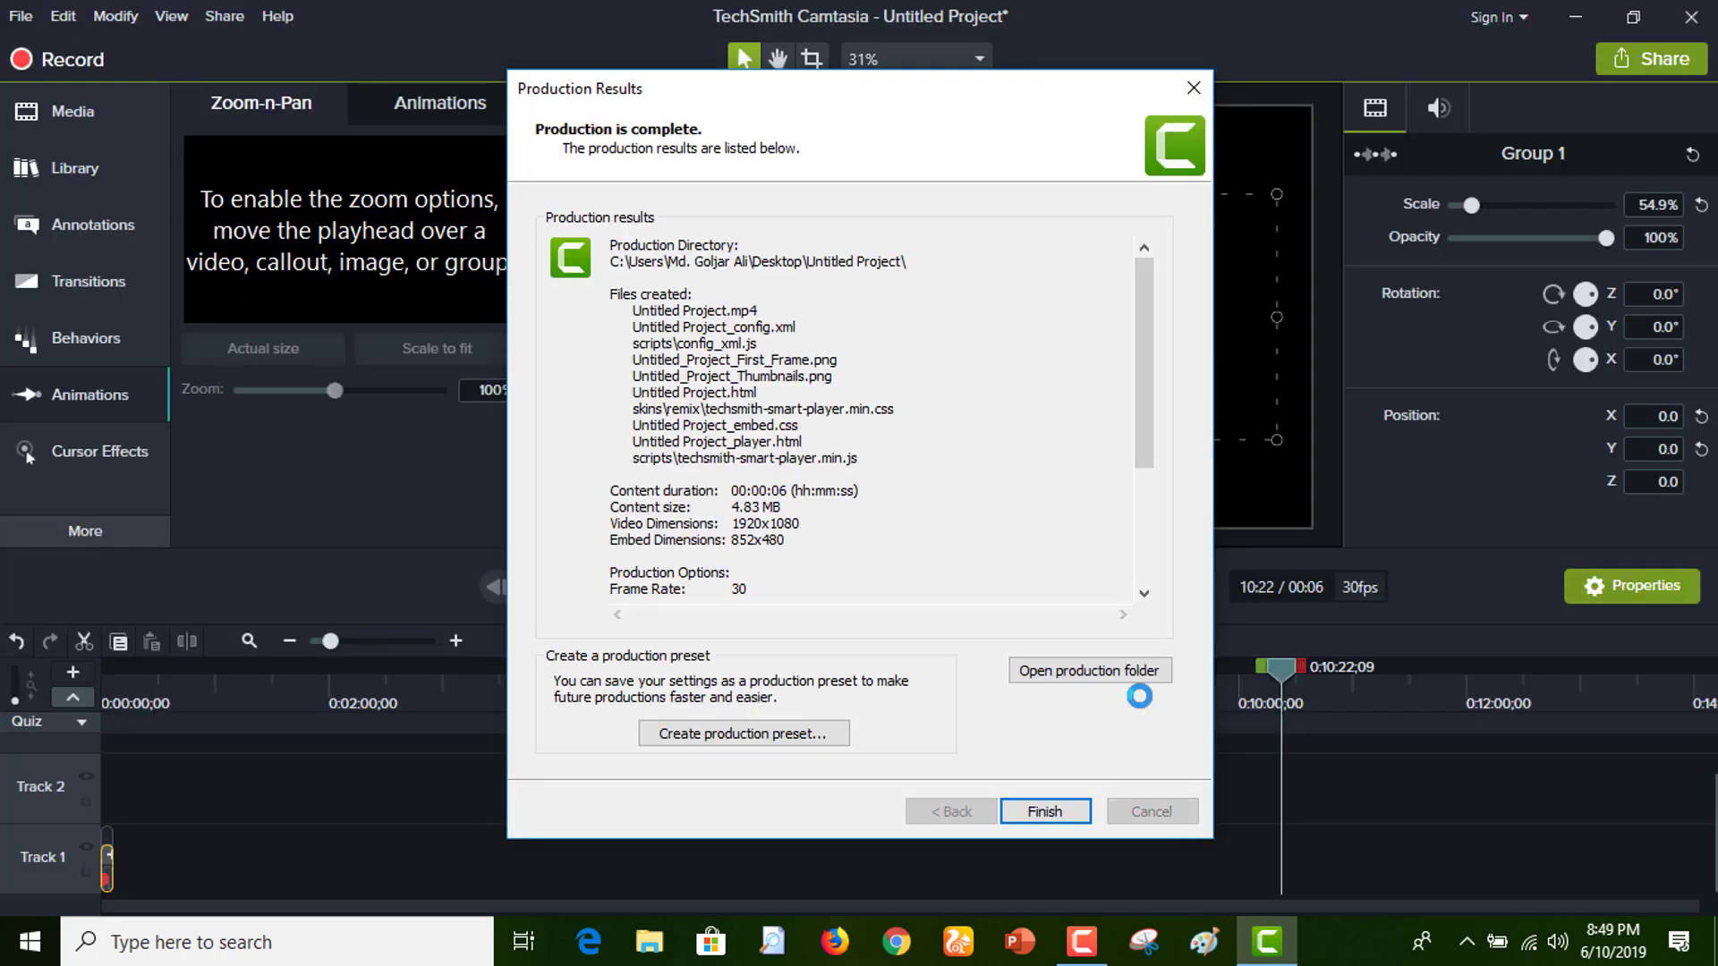
click(1043, 812)
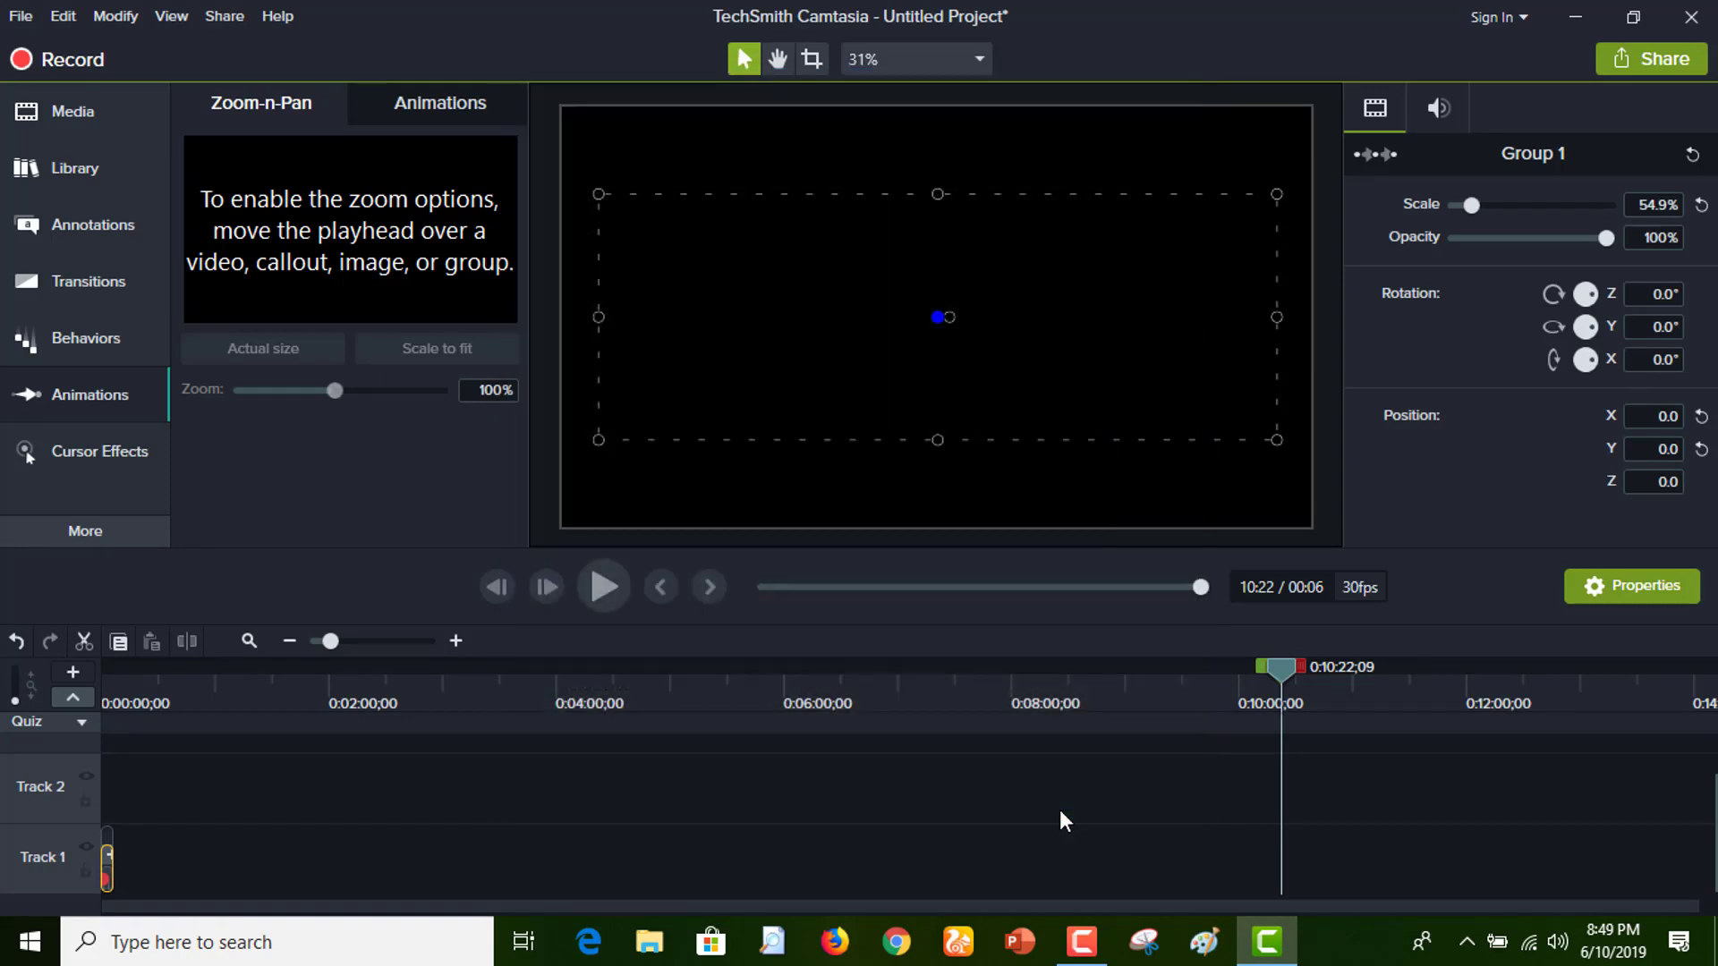
Play the produced Untitled Project video in Firefox, close the browser with its tabs, and return to Camtasia
click(1578, 21)
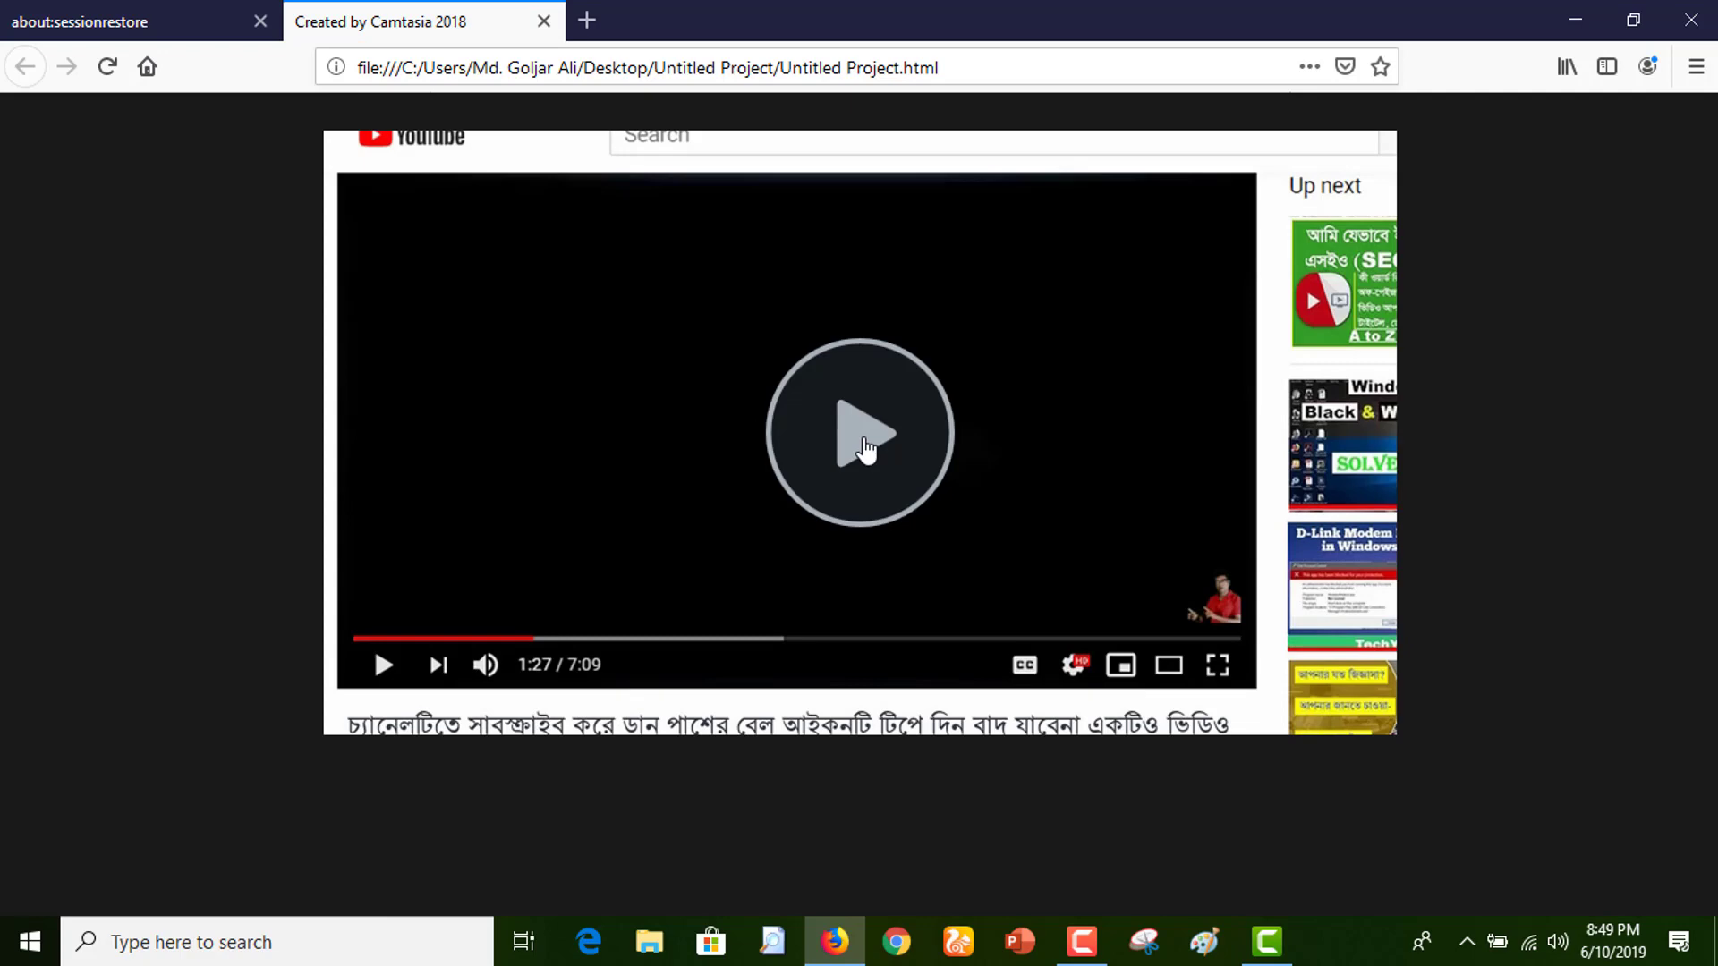
click(864, 450)
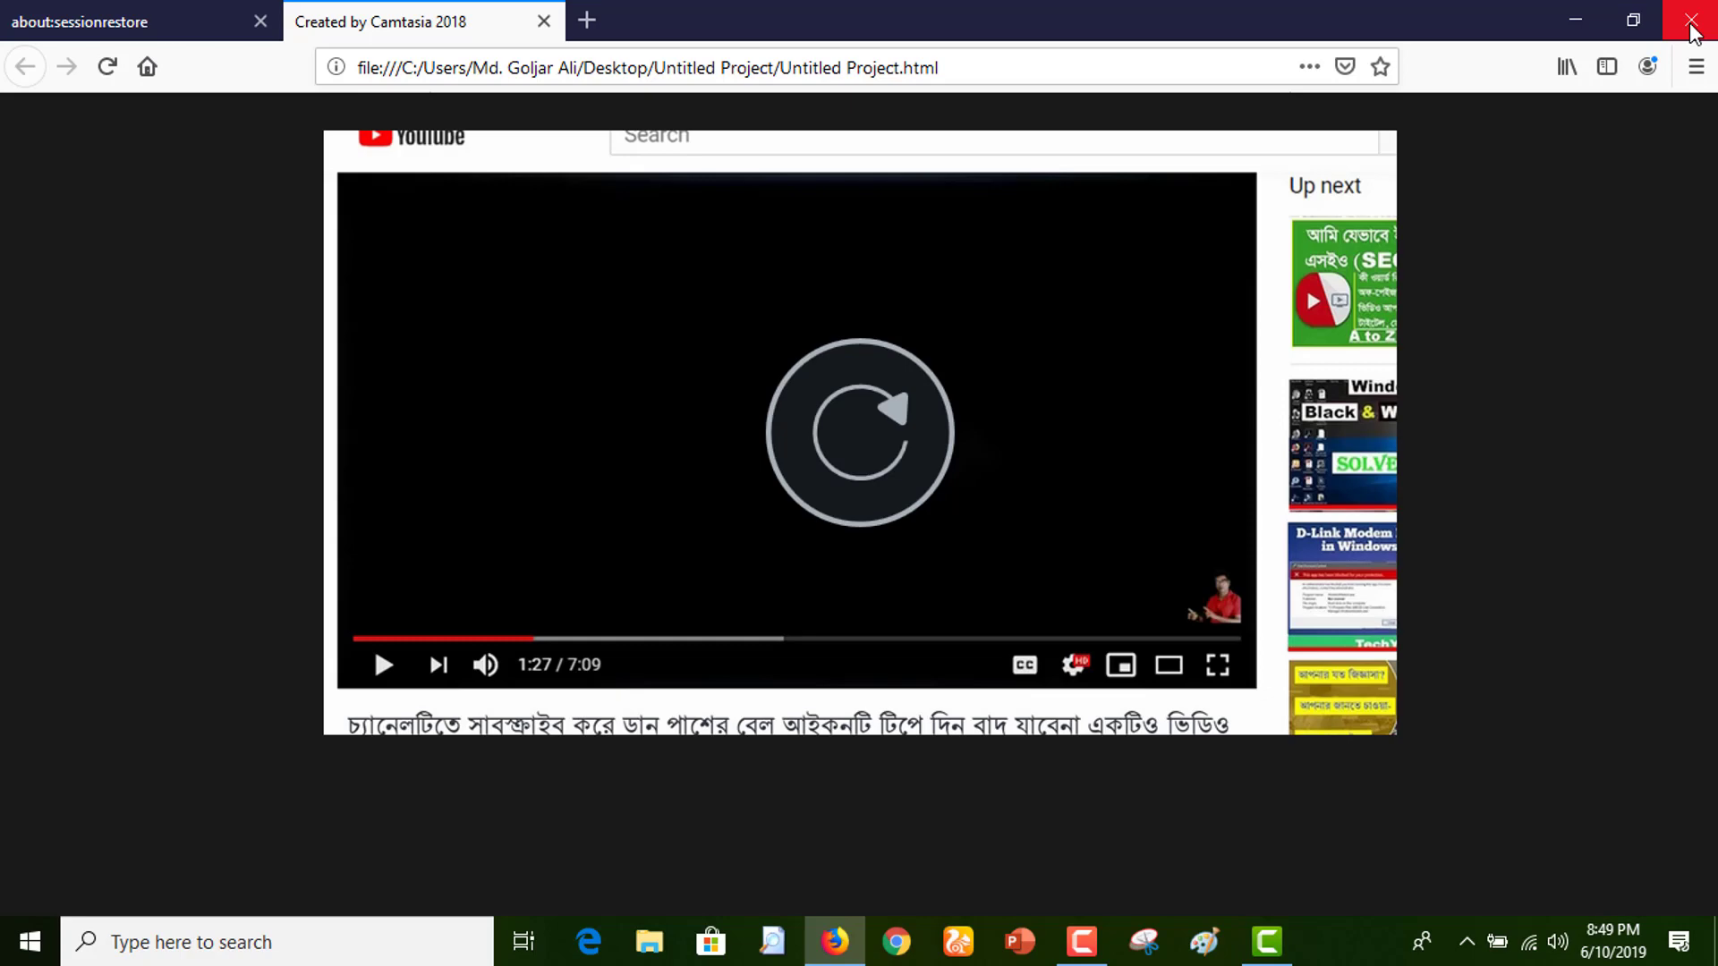
click(1691, 27)
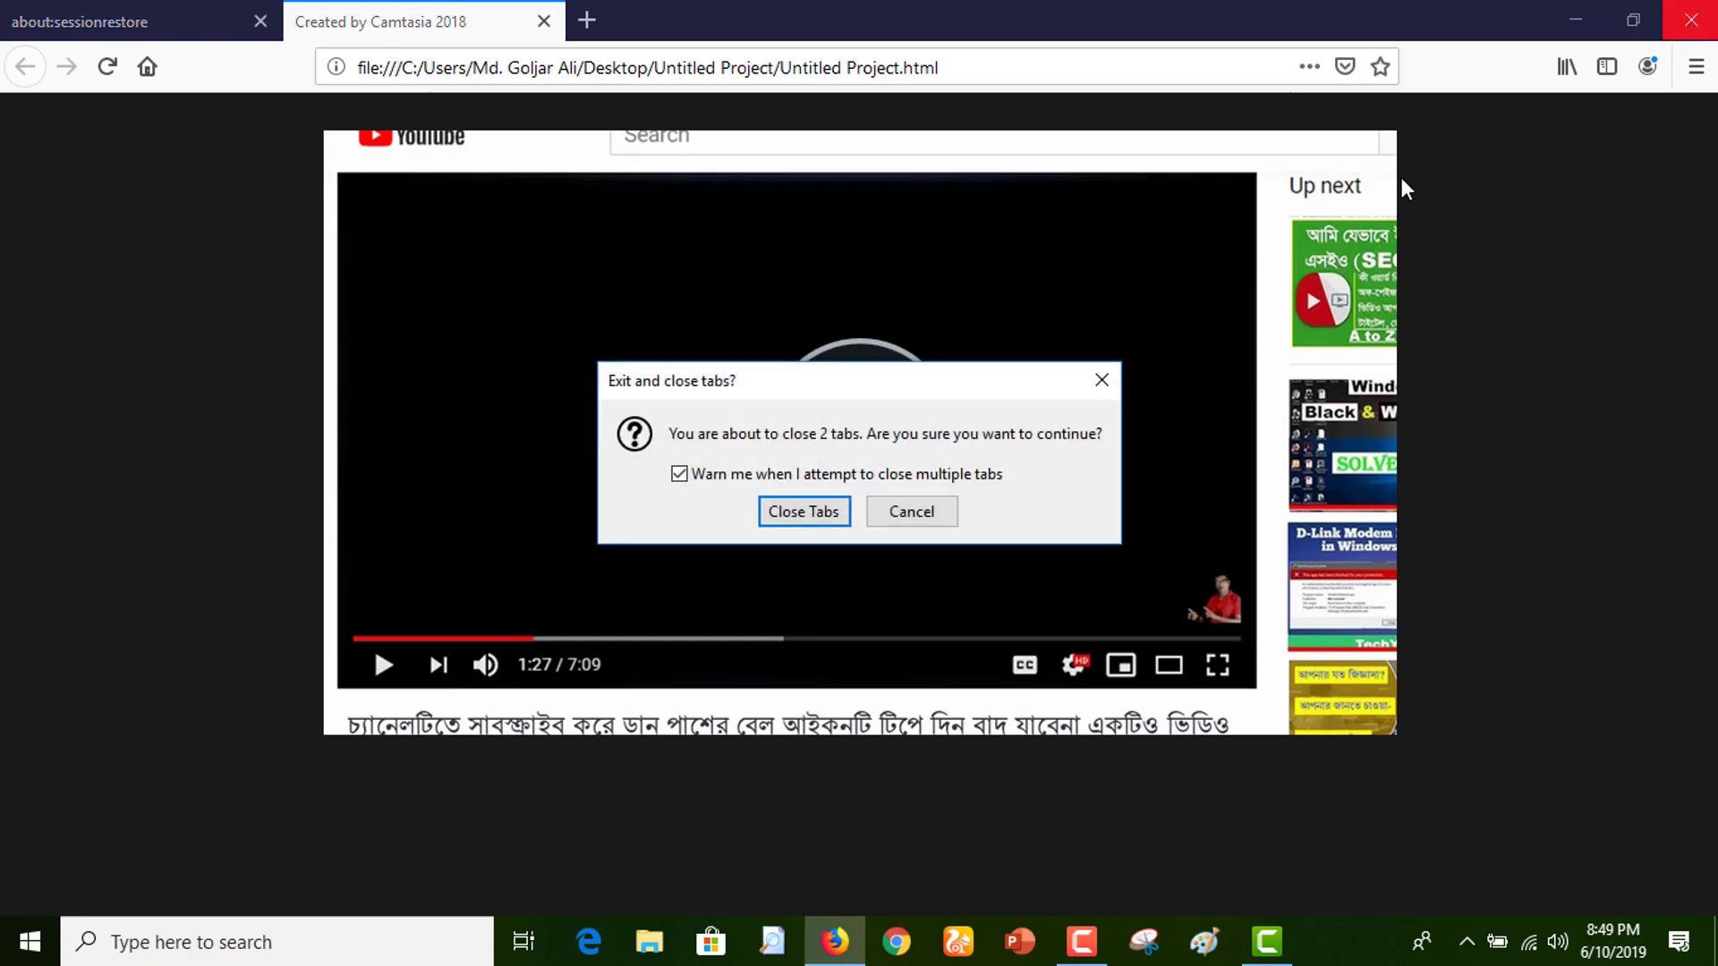
click(820, 522)
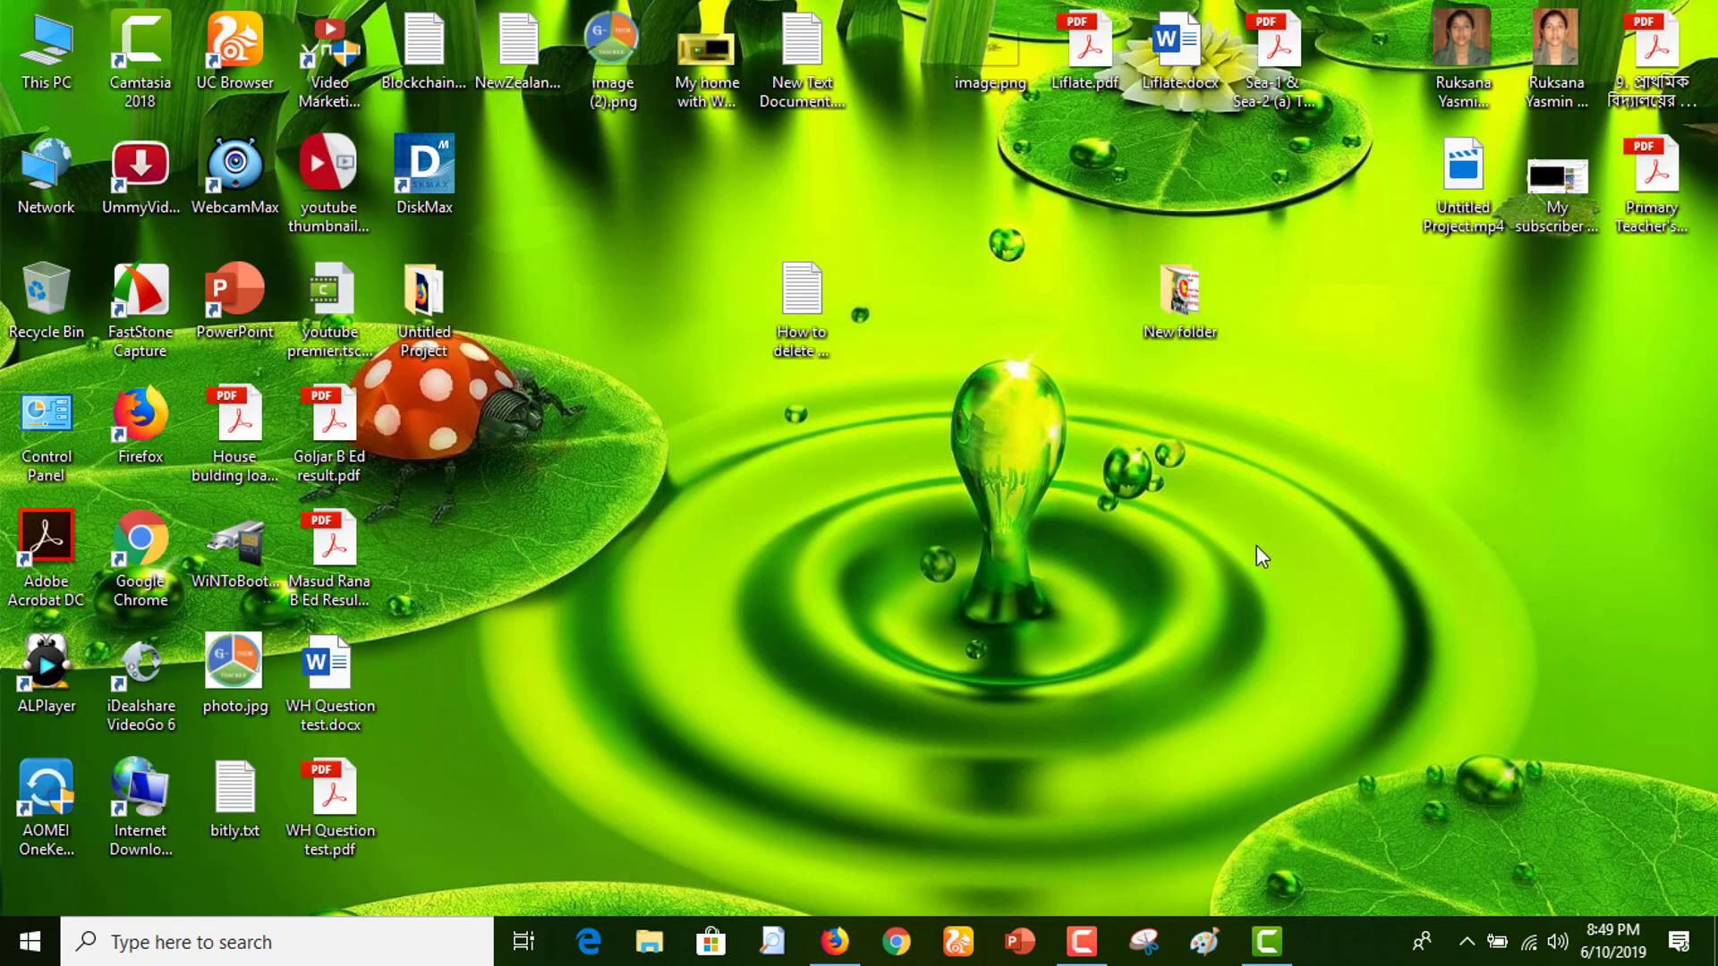
click(1277, 961)
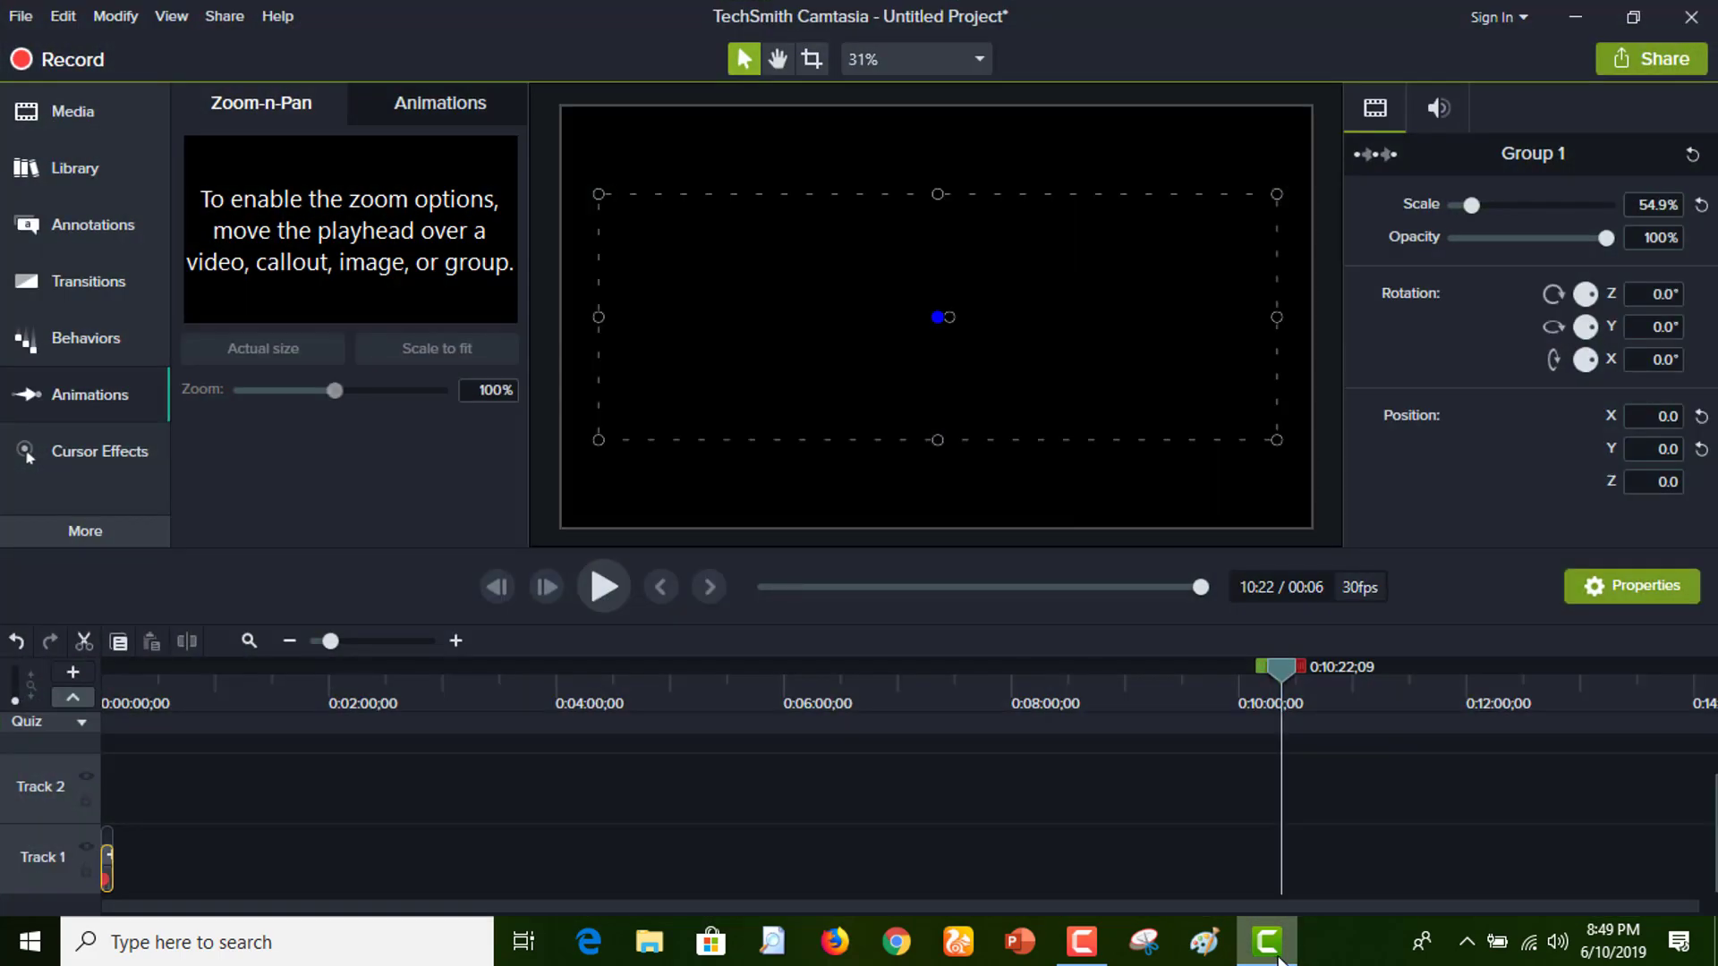
Undo the group moves and talking-head clip deletions until both talking-head clips are back on Track 1
click(657, 828)
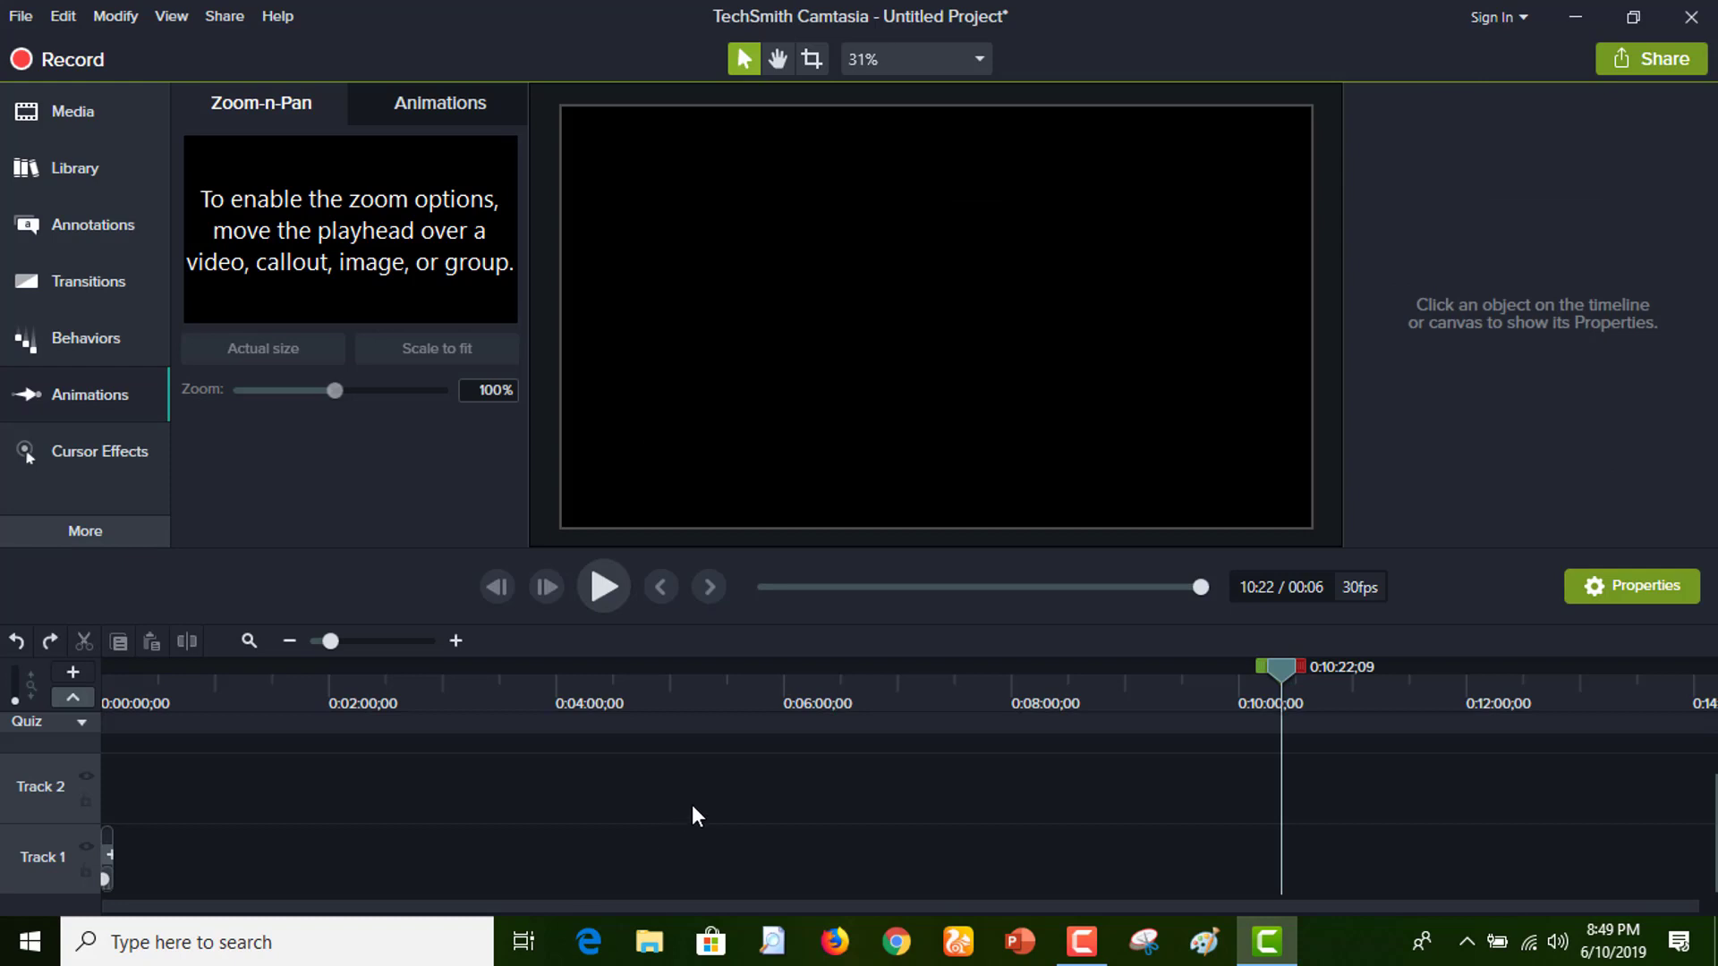
key(ctrl+z)
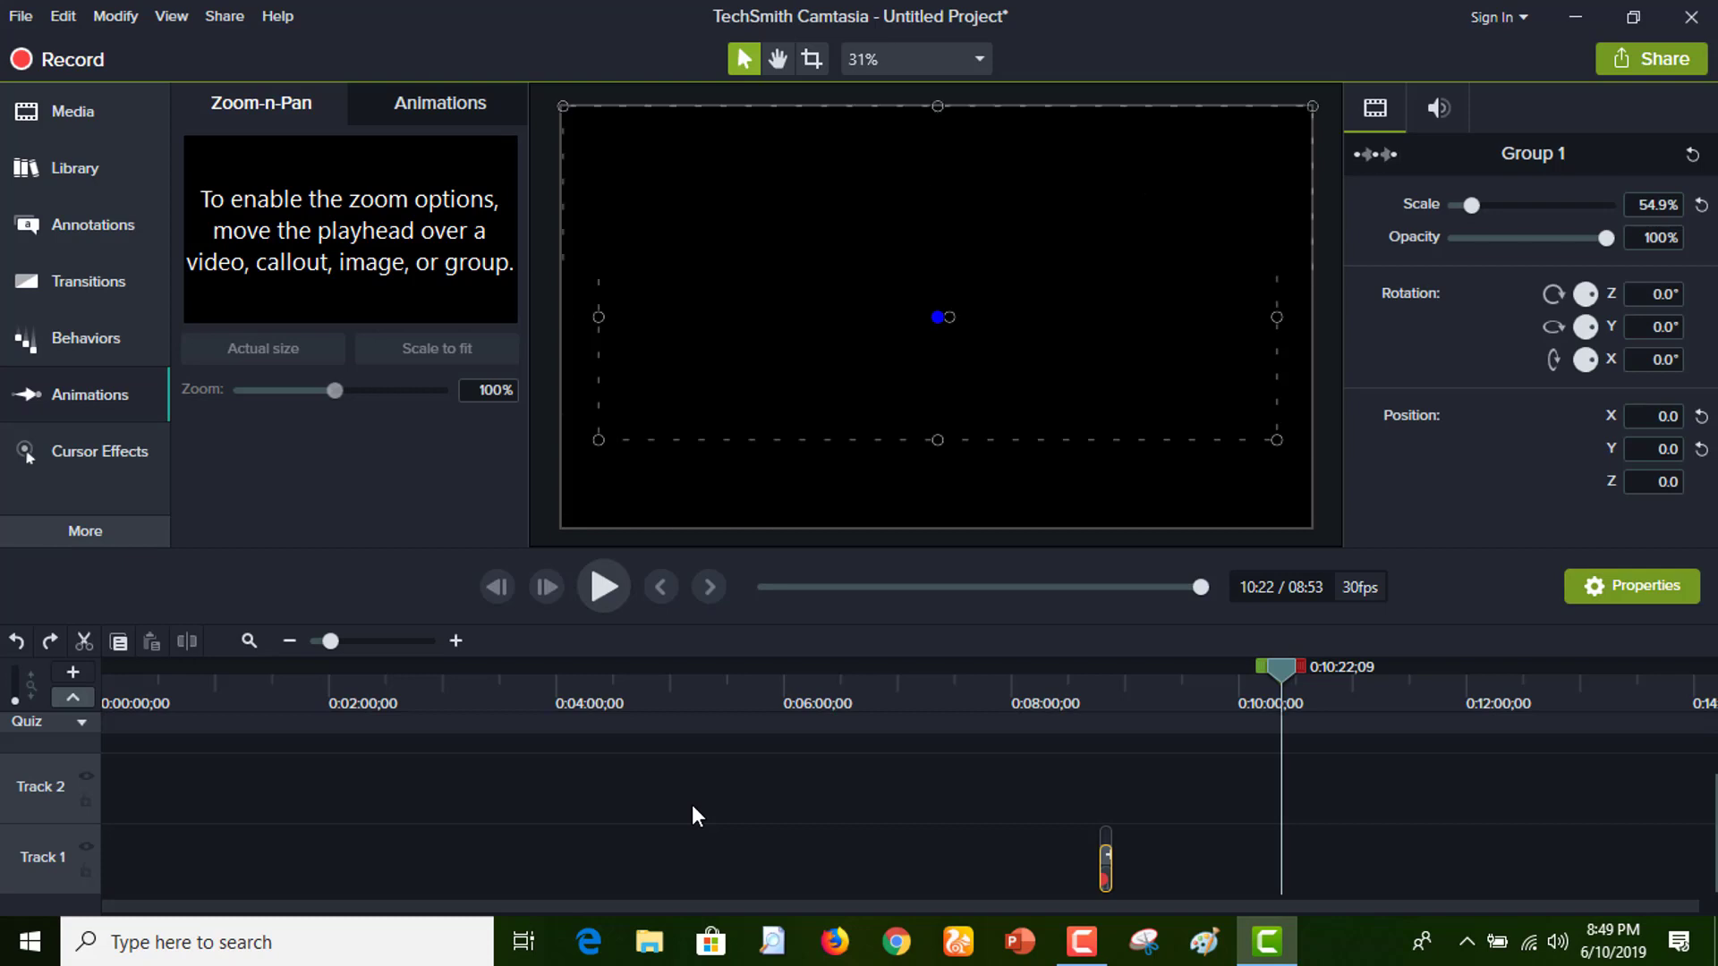
key(ctrl+z)
key(ctrl+z)
key(ctrl+z)
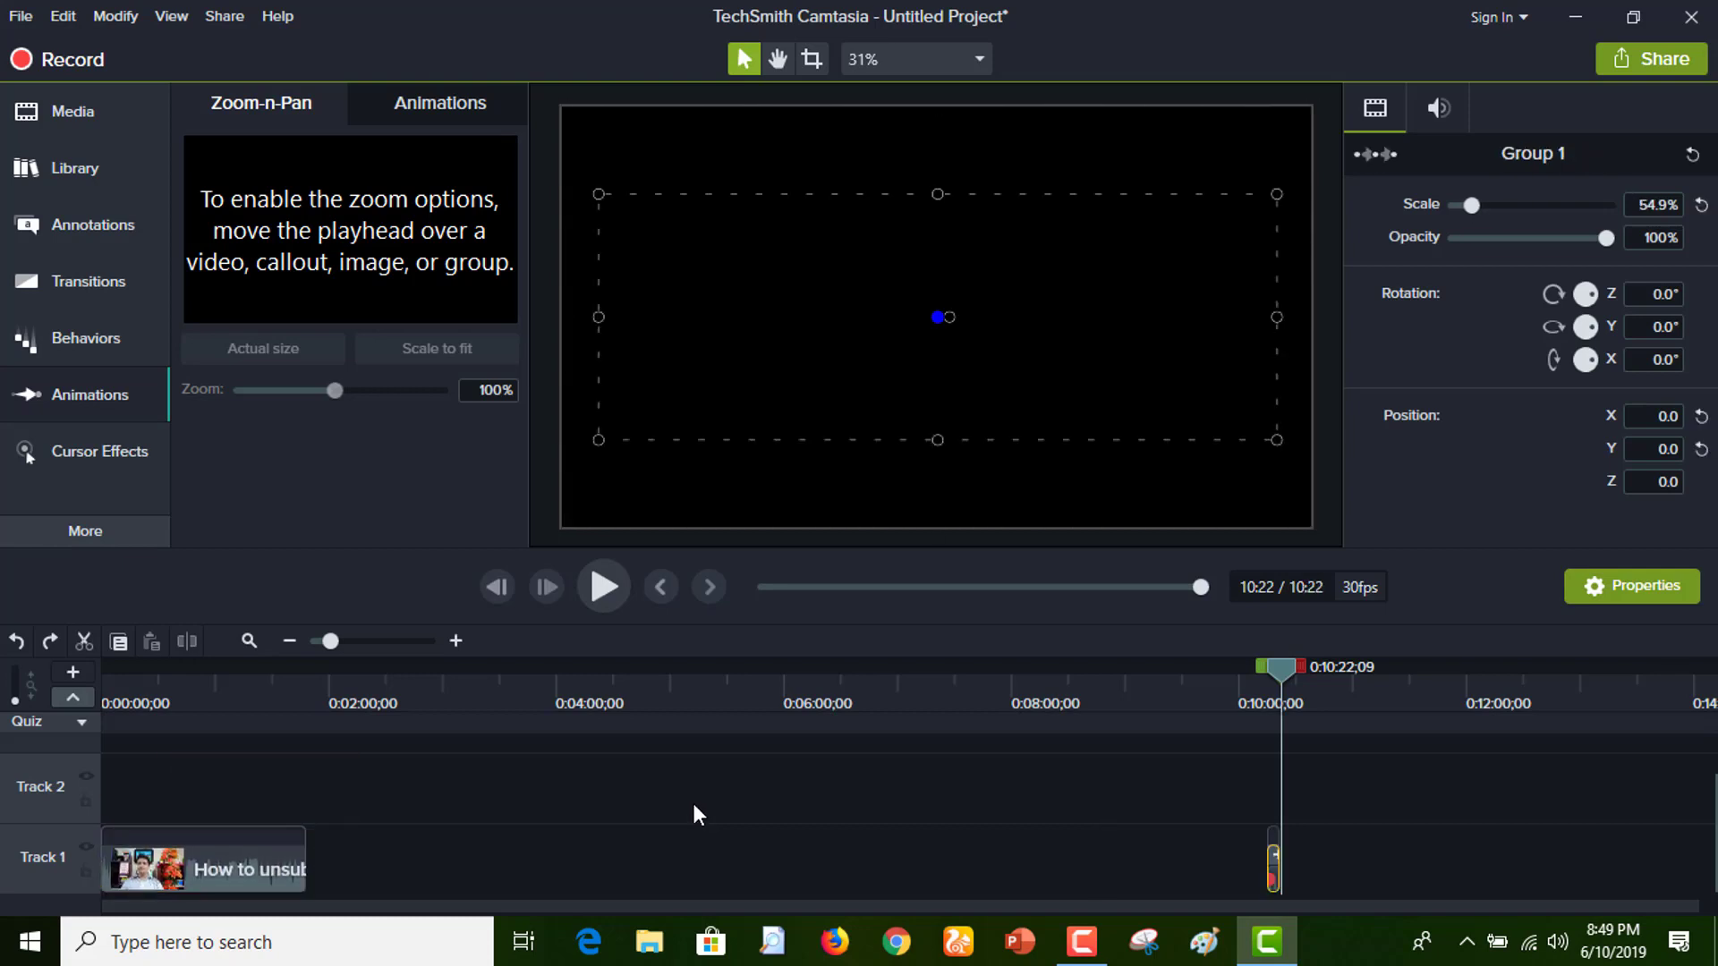
key(ctrl+z)
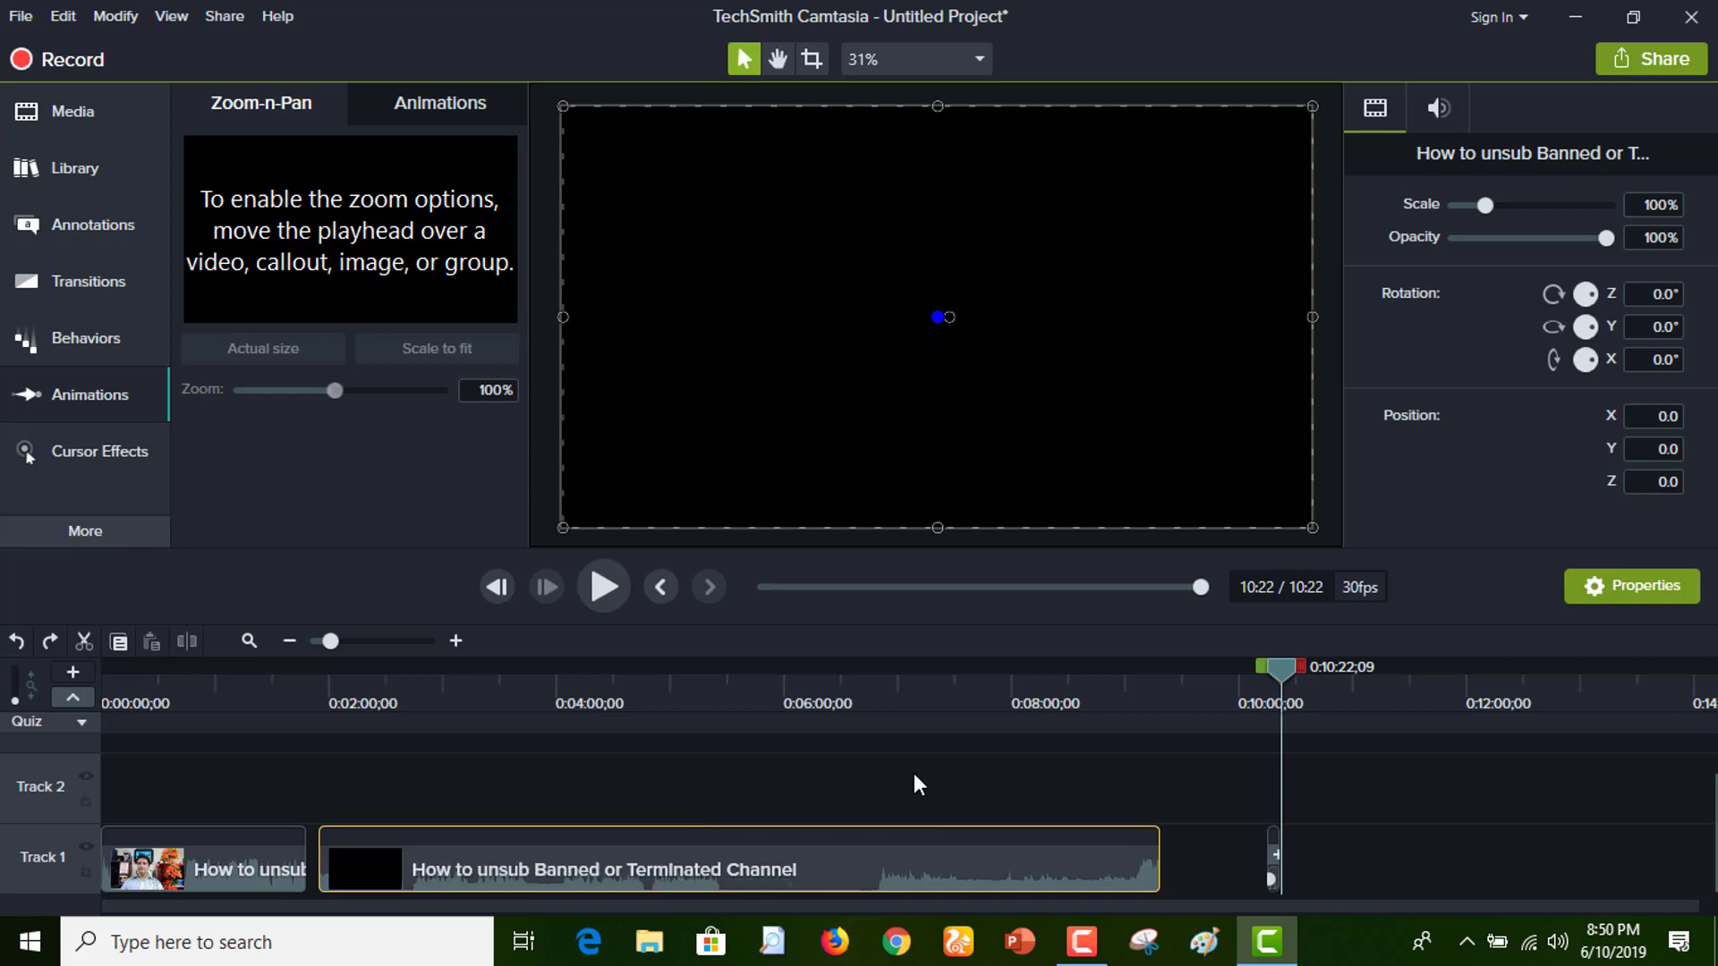
Place the group directly after the first talking-head clip on Track 1 and butt the long clip against the group's end
drag(856, 867, 895, 865)
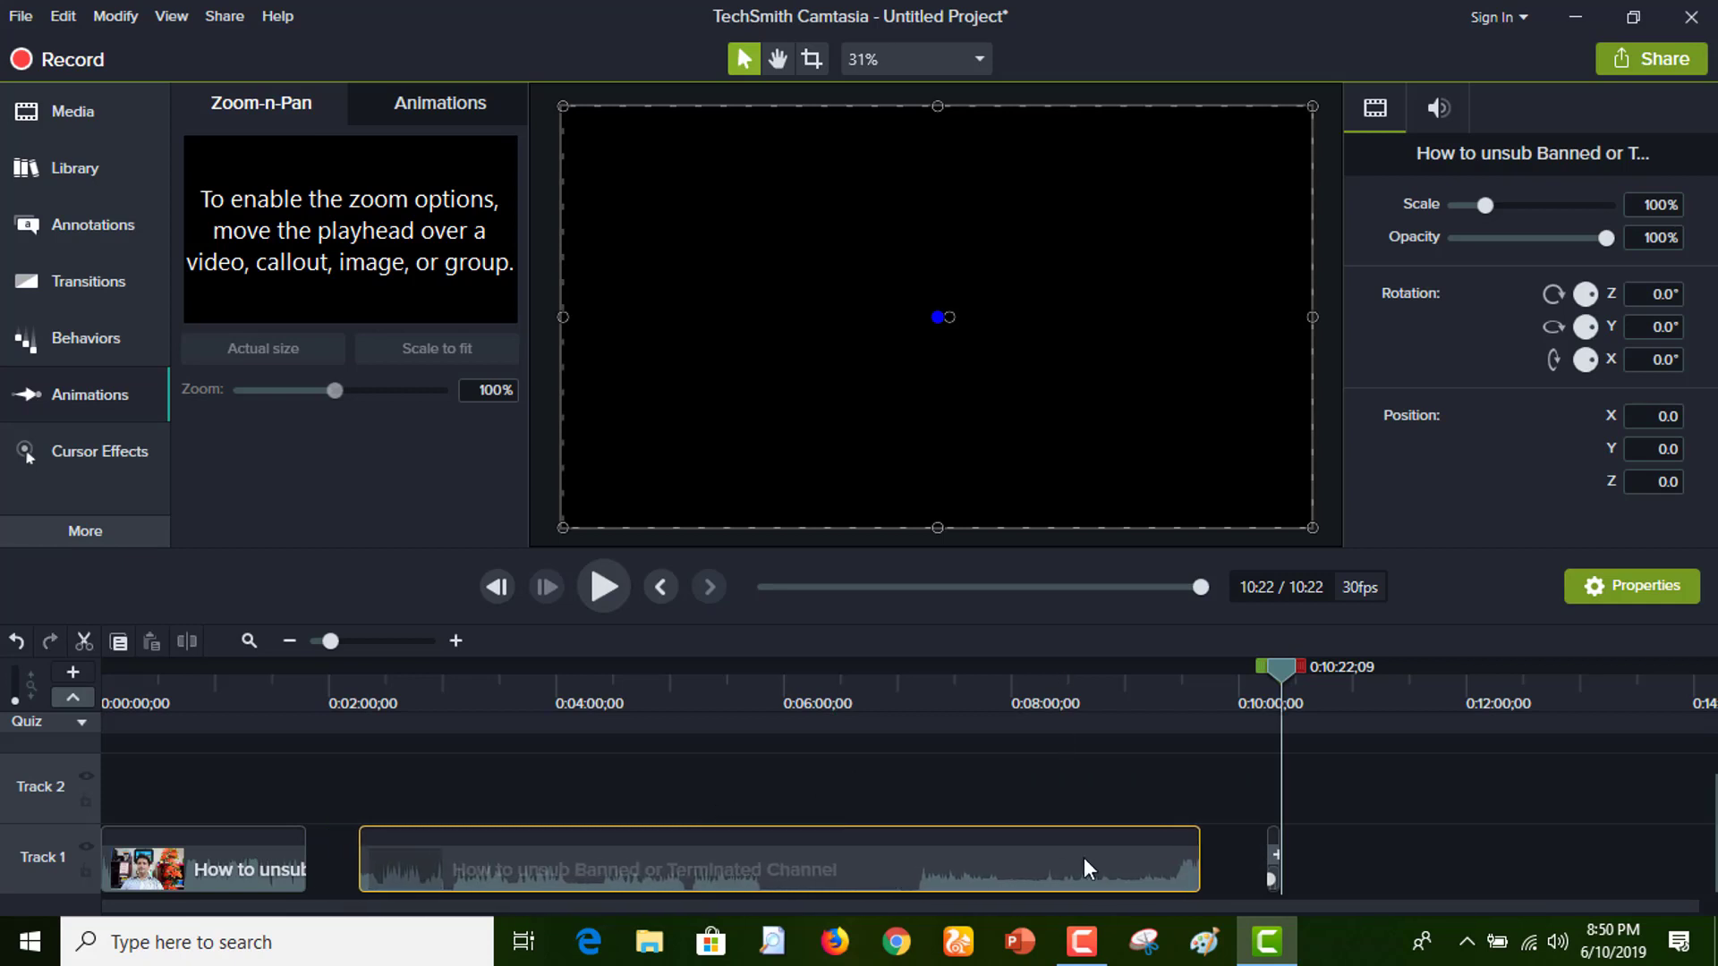
click(1277, 872)
drag(1278, 875, 316, 855)
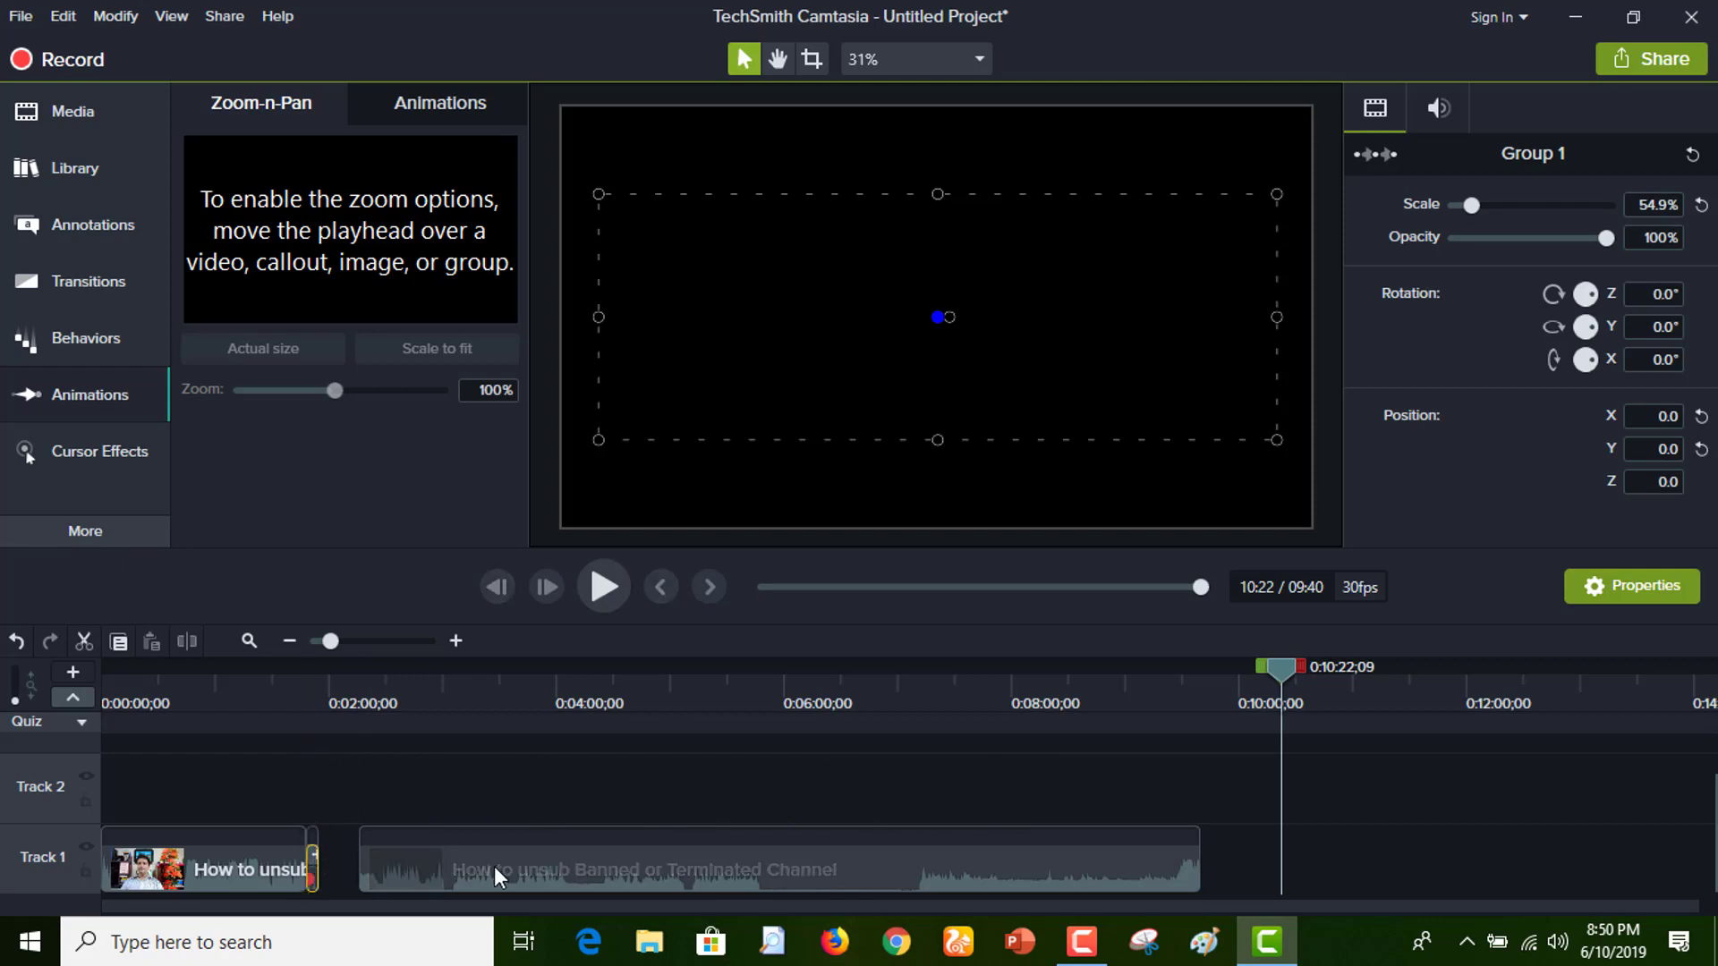
click(468, 878)
drag(468, 878, 411, 877)
Scrub the playhead back into the first talking-head clip, to about 0:01:26 and on to about 0:01:09
drag(1282, 668, 266, 811)
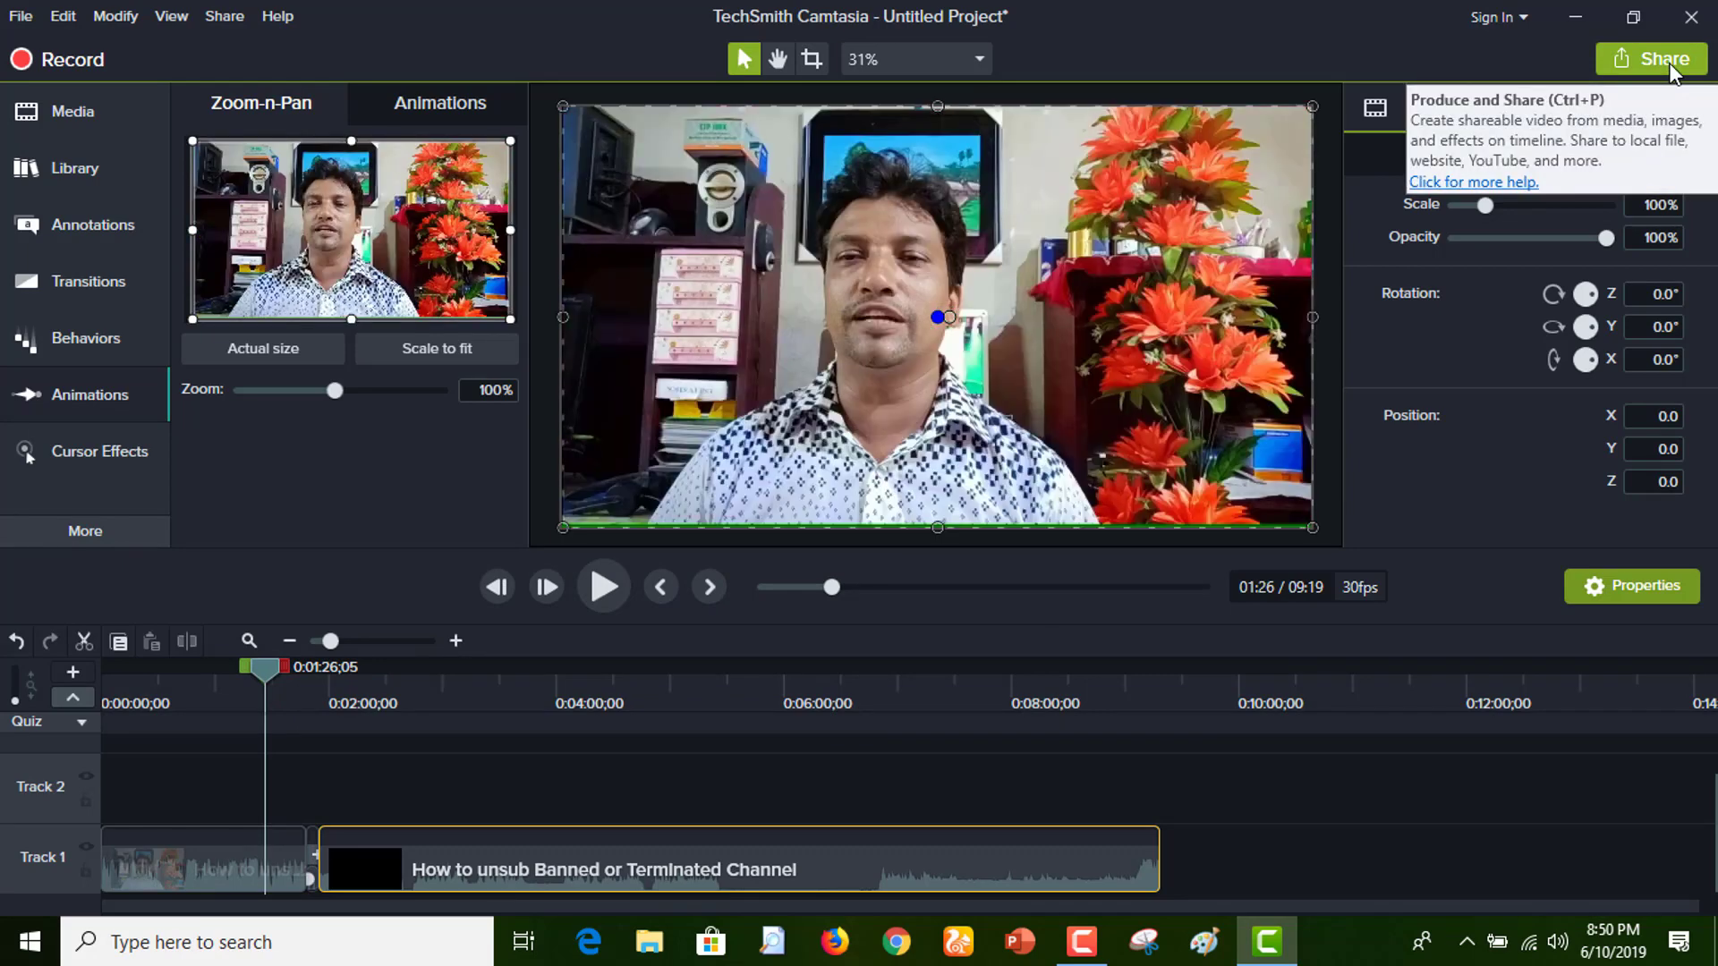
drag(281, 665, 238, 698)
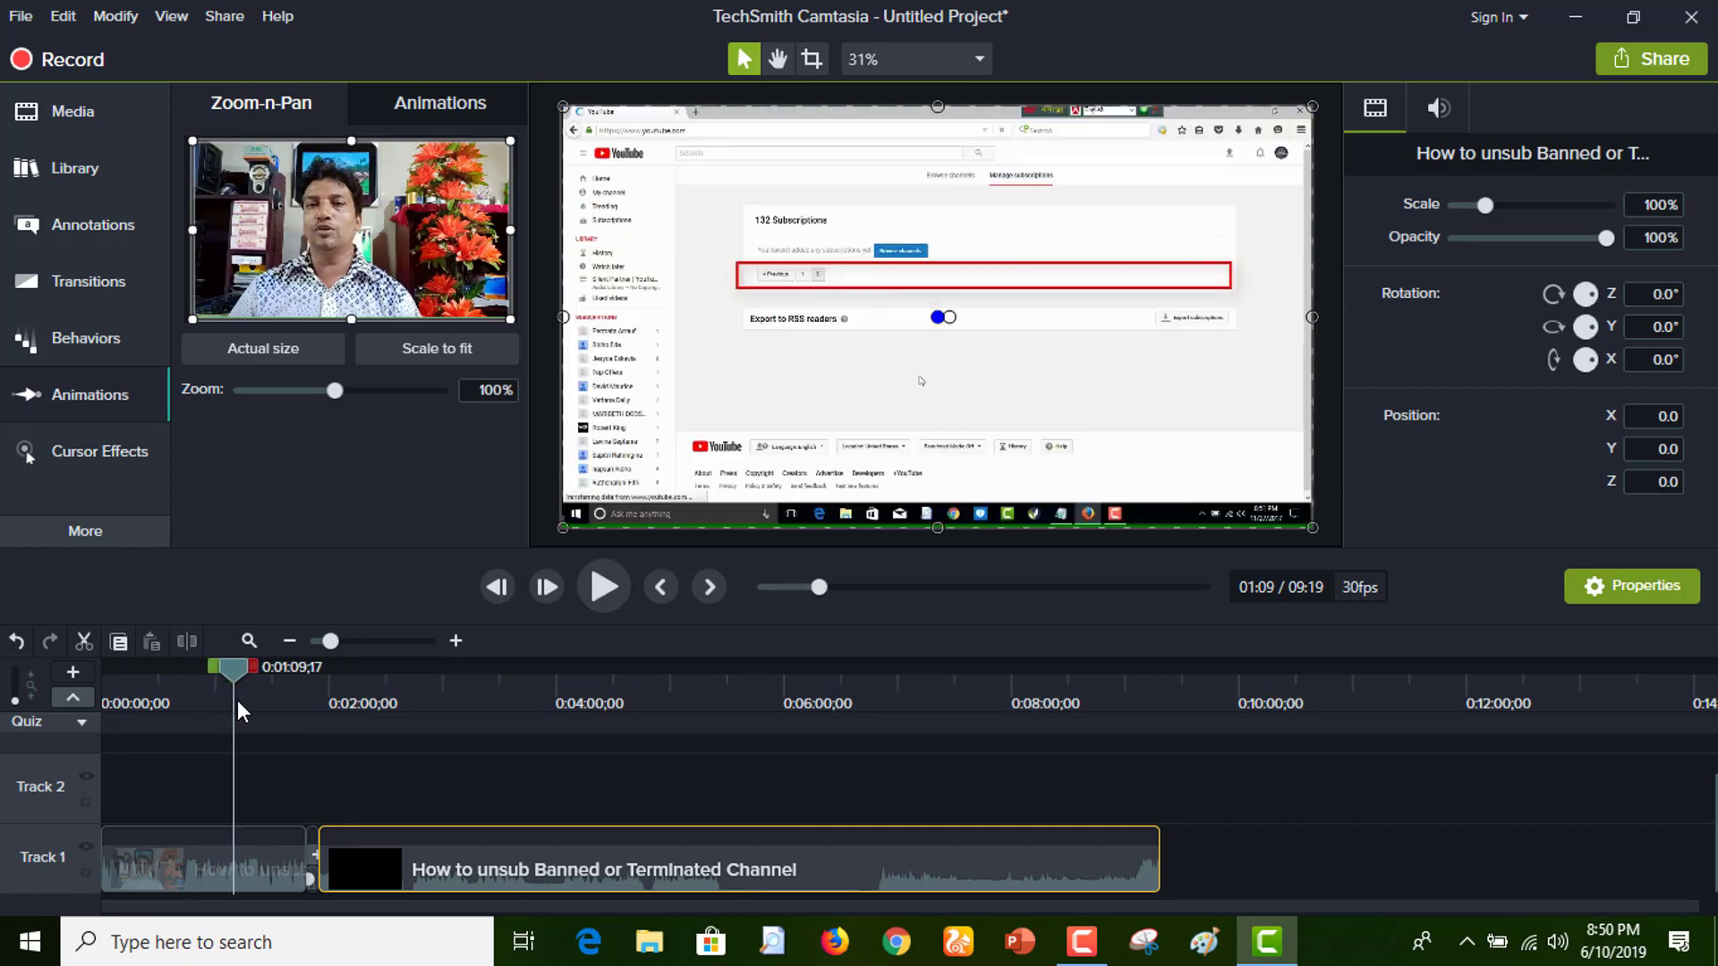